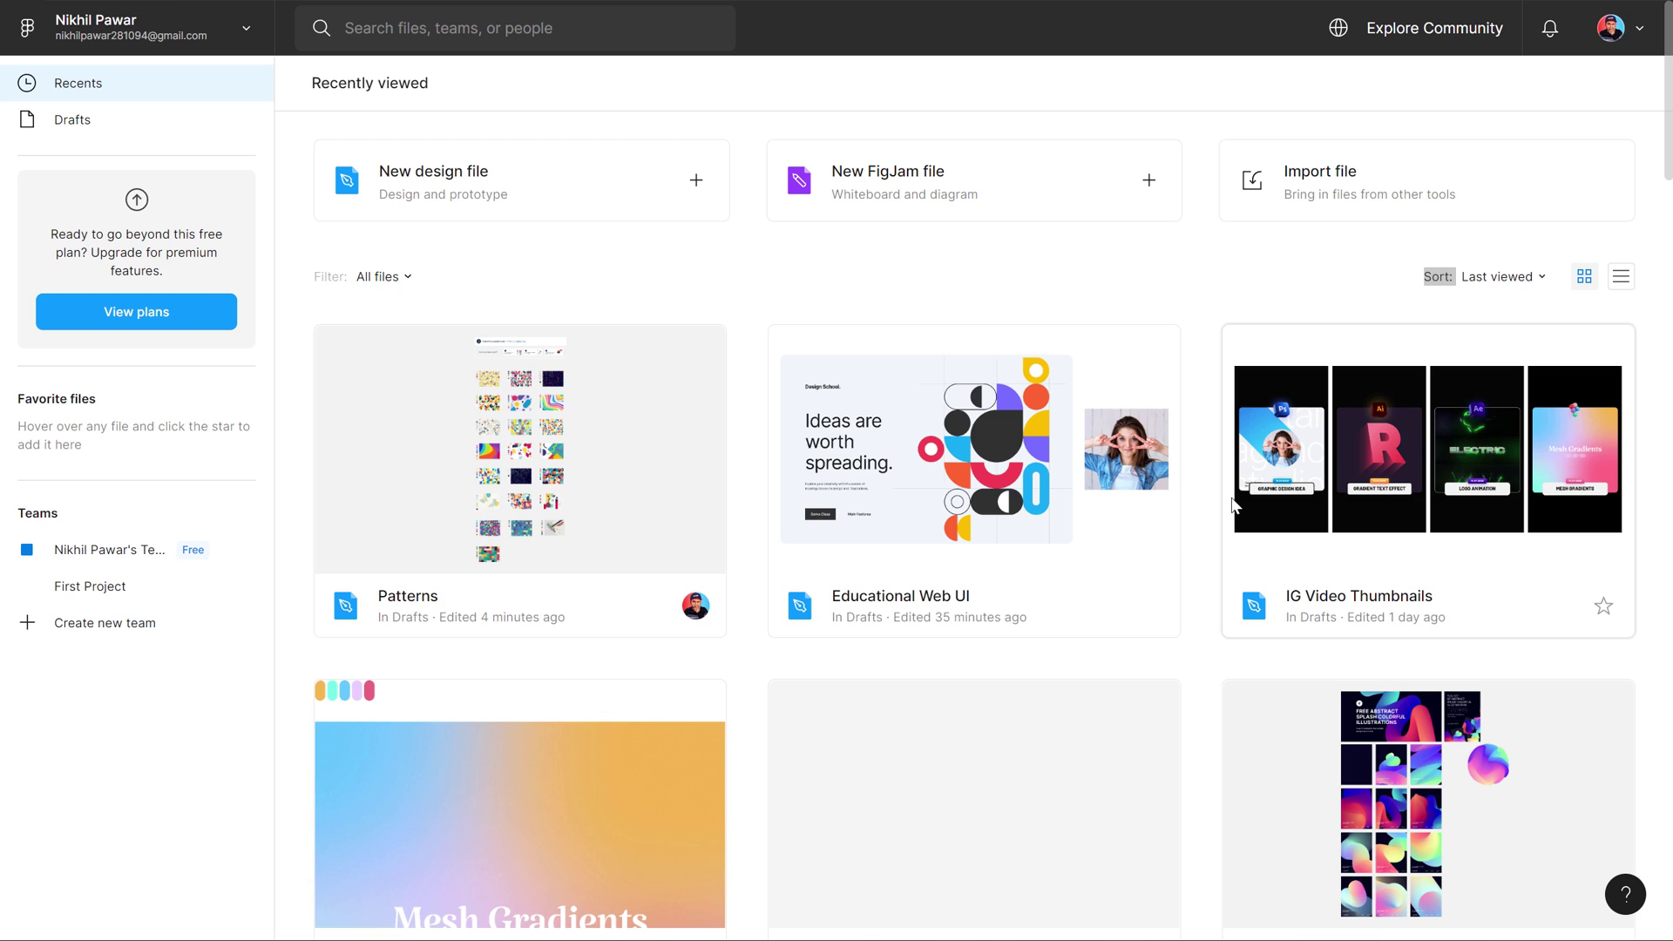
Step: Create a new blank design file and switch to the Frame tool
click(695, 185)
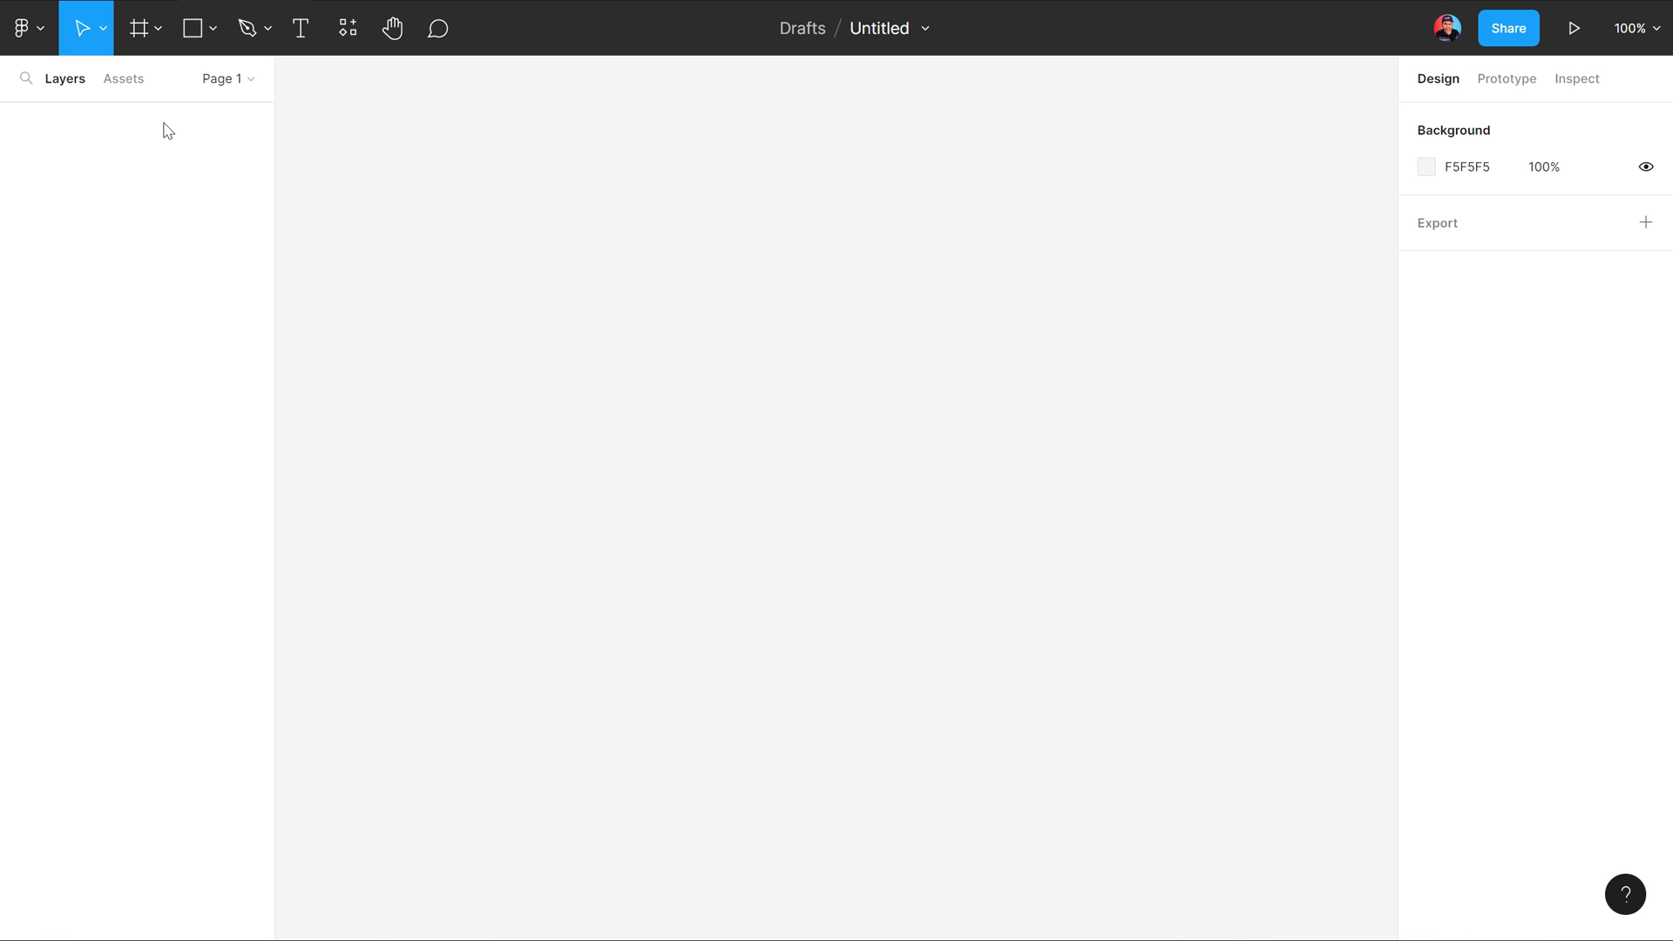
click(137, 33)
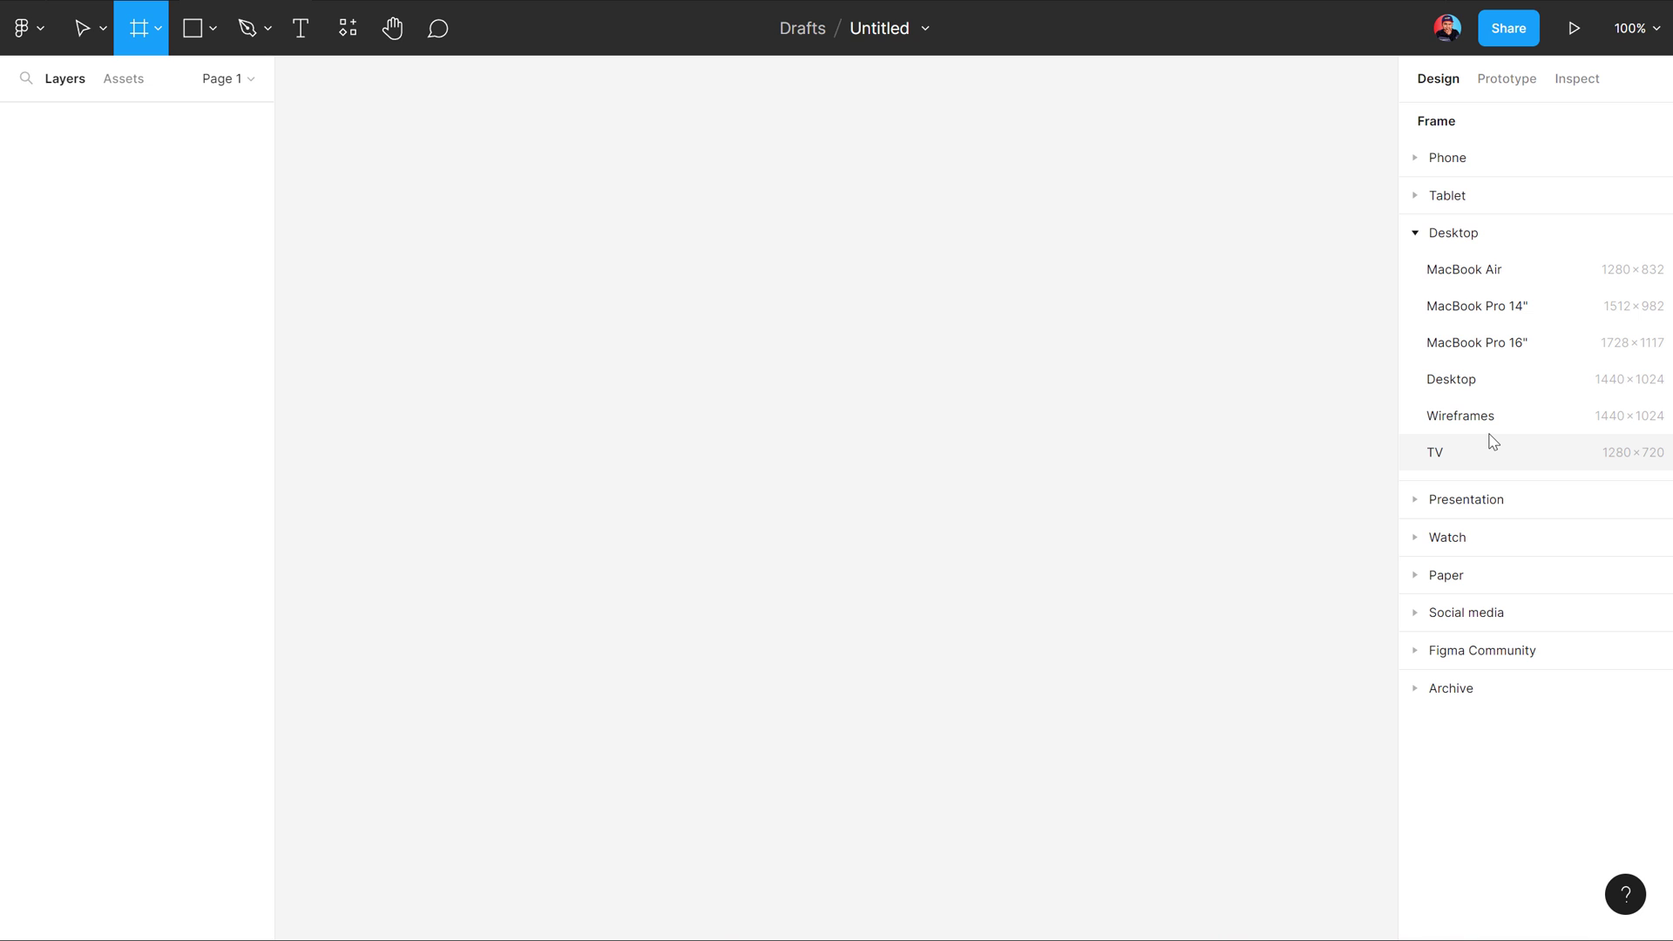
Step: Add a MacBook Pro 16-inch frame (1728 × 1117) and rename it FRAME
click(1514, 346)
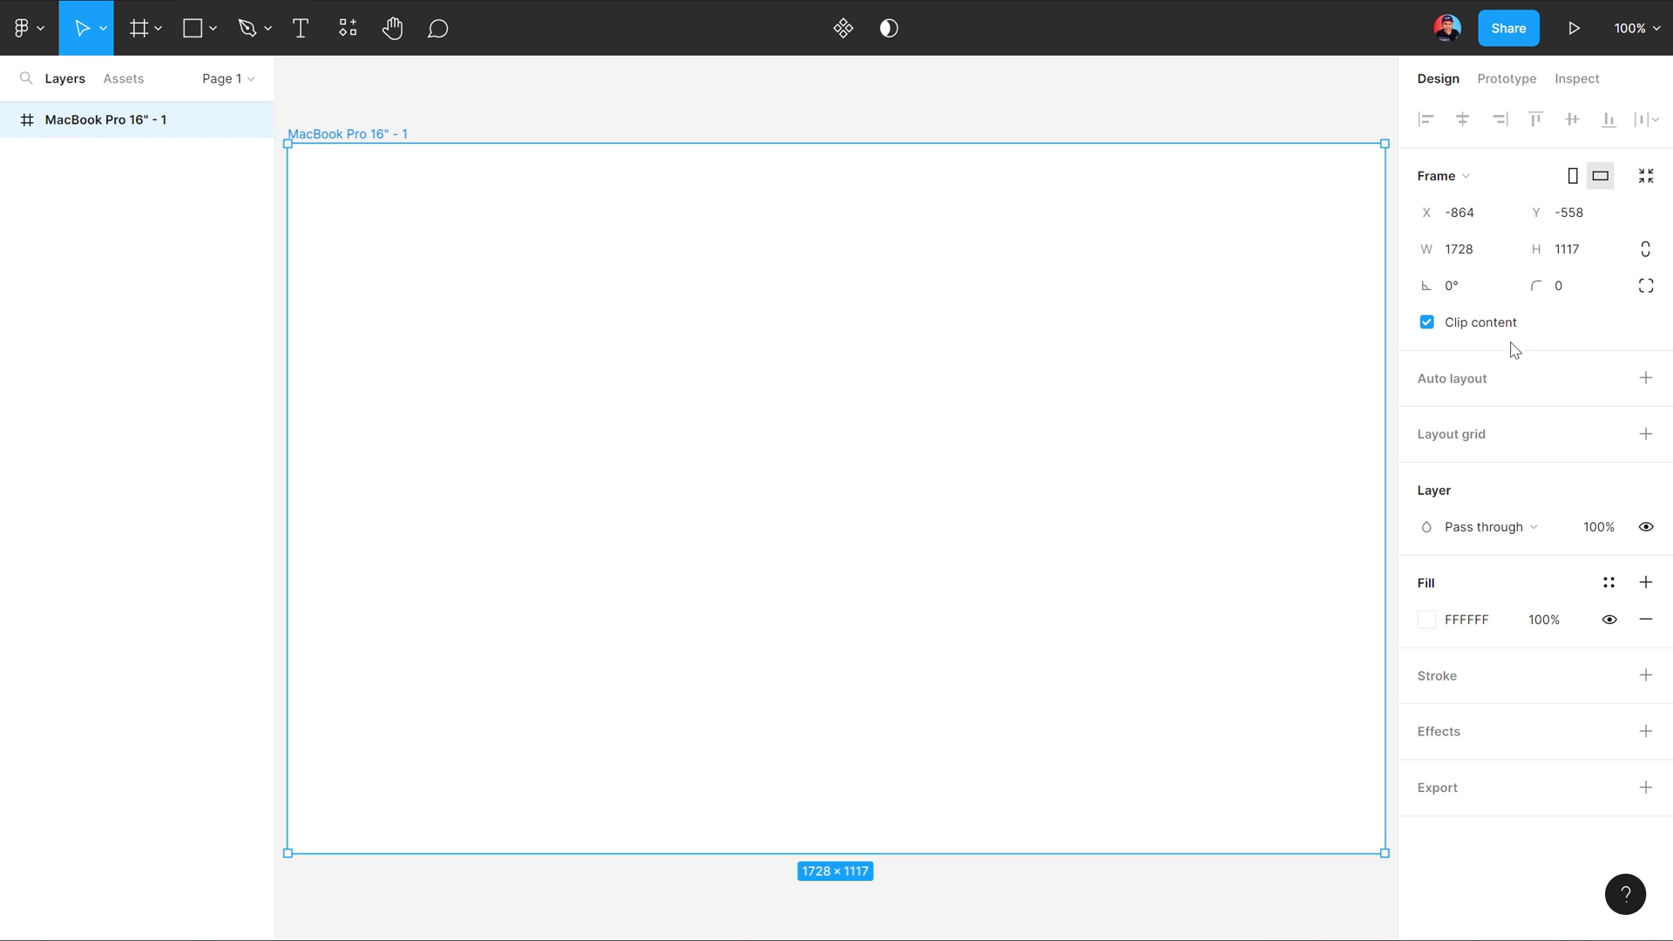
click(721, 131)
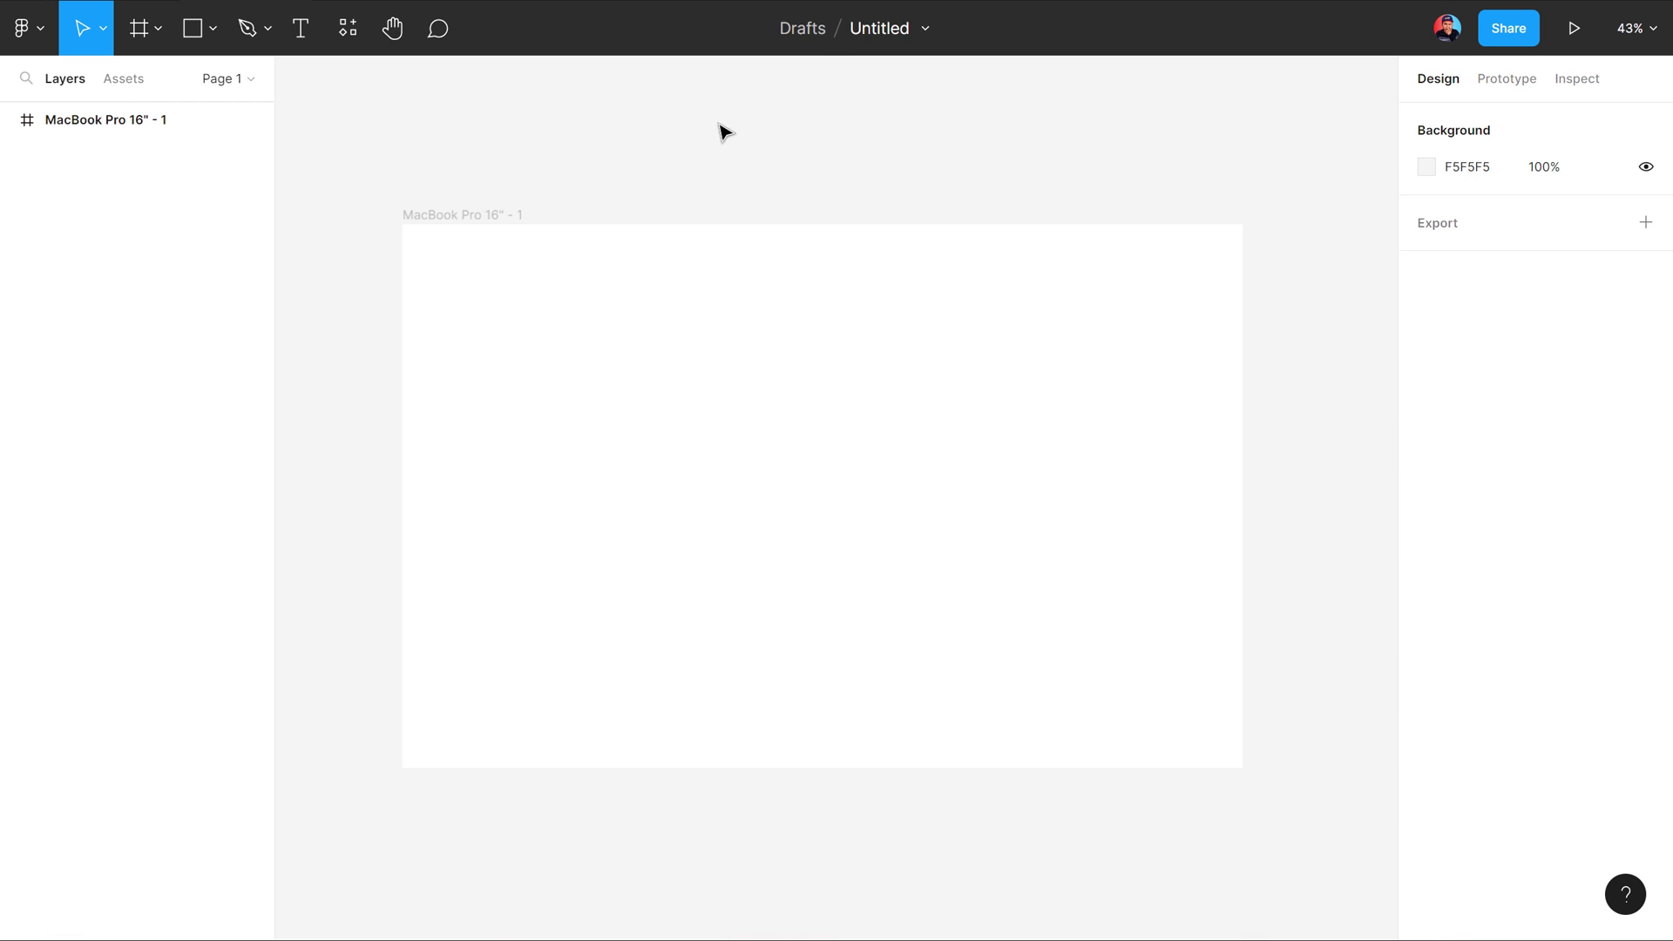
click(467, 216)
key(Caps_Lock)
text(FRAME)
key(Return)
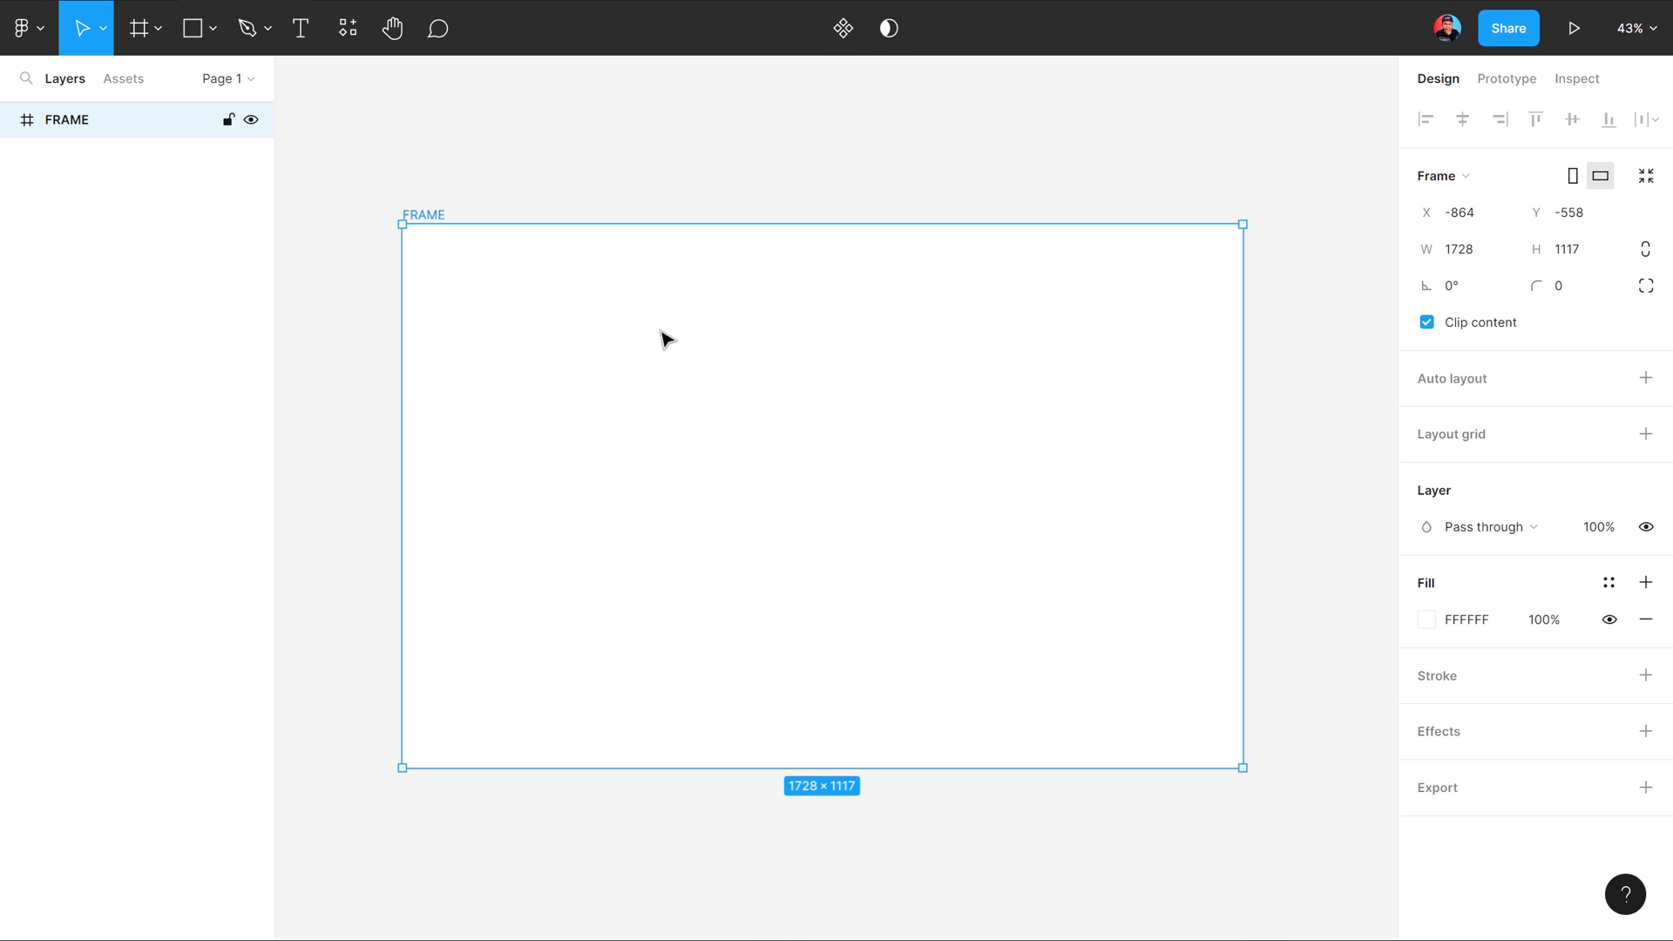
Step: Give the frame a black layout grid with 125 px squares
mouse_move(1451, 434)
click(1646, 433)
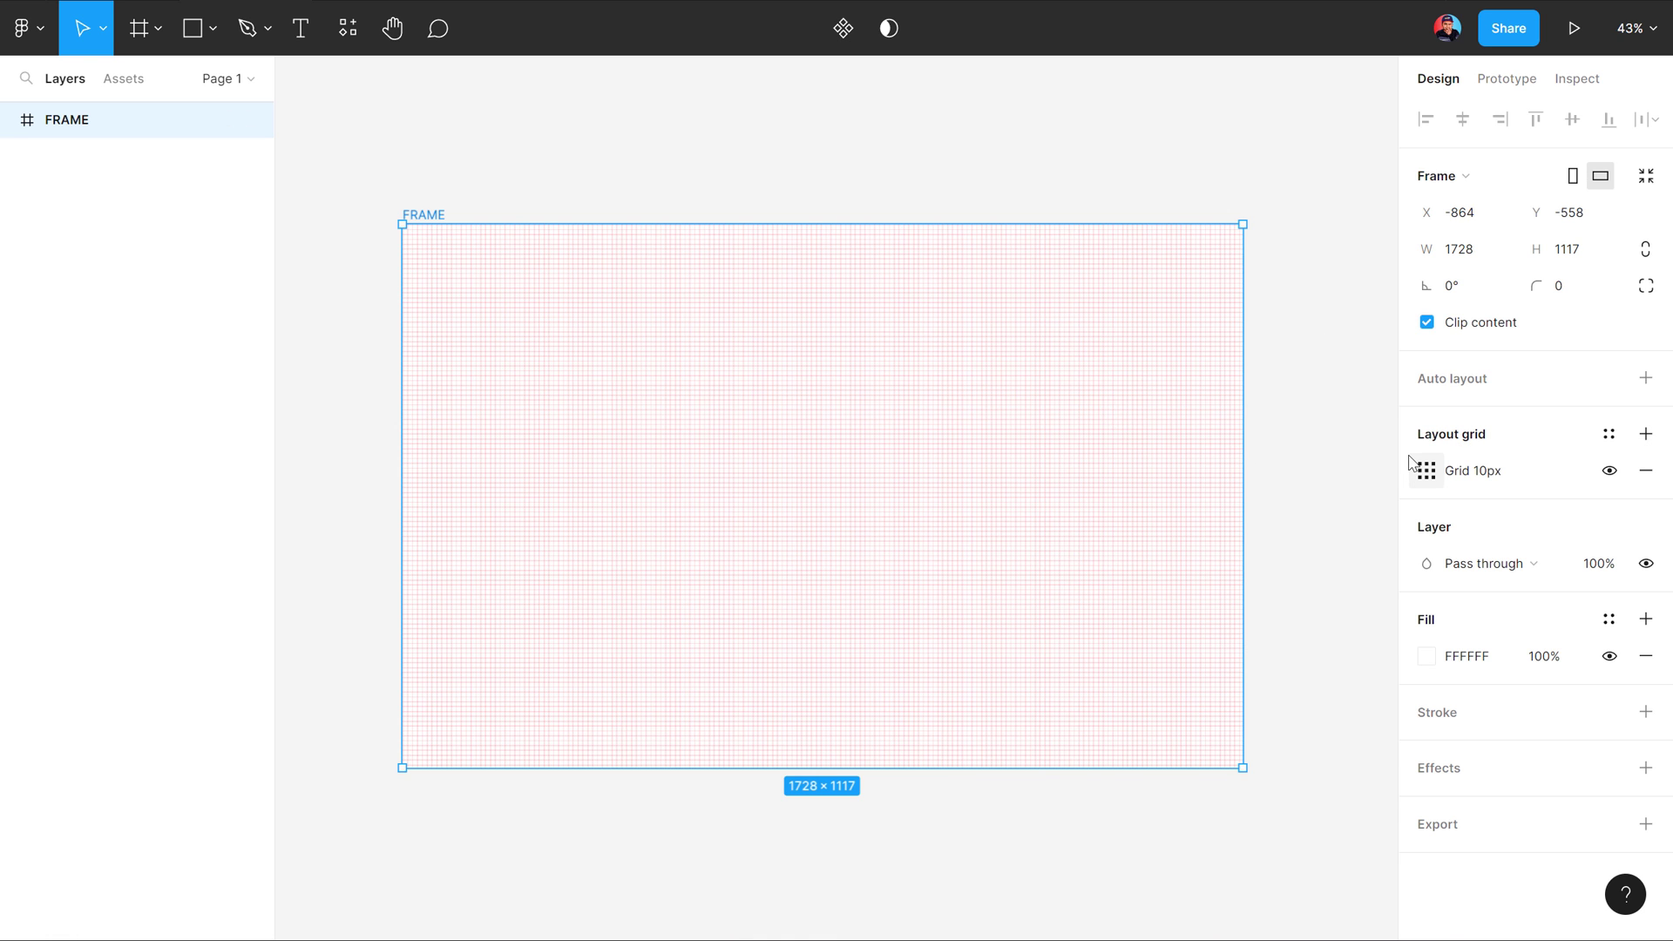
click(1429, 476)
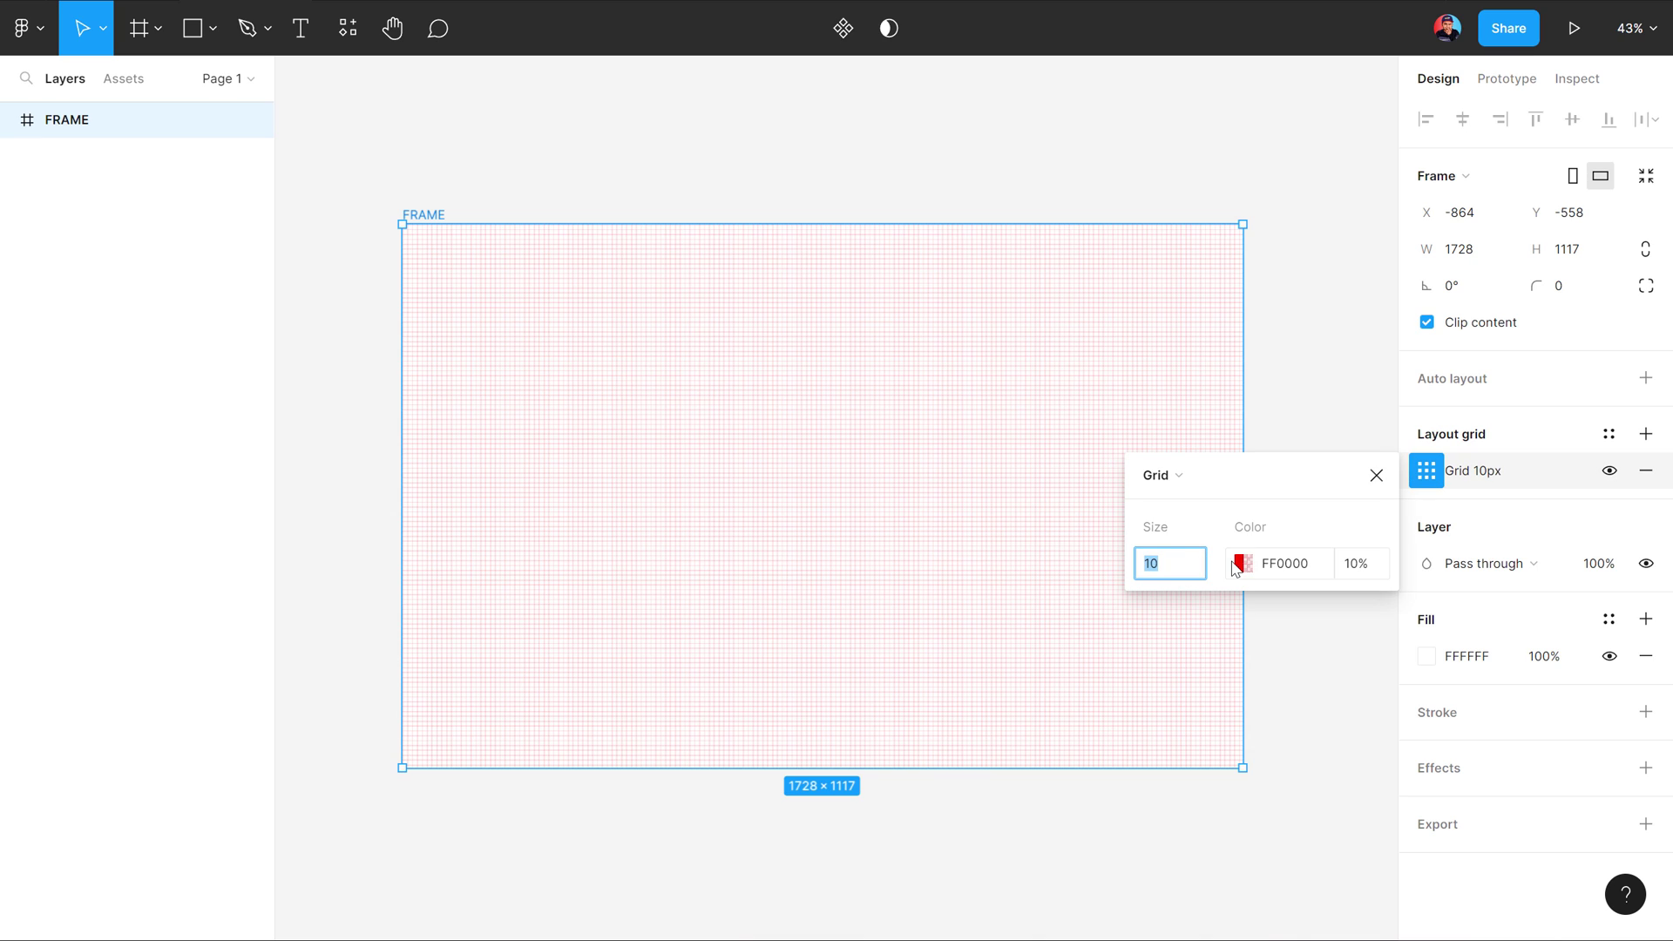
click(1243, 568)
click(850, 643)
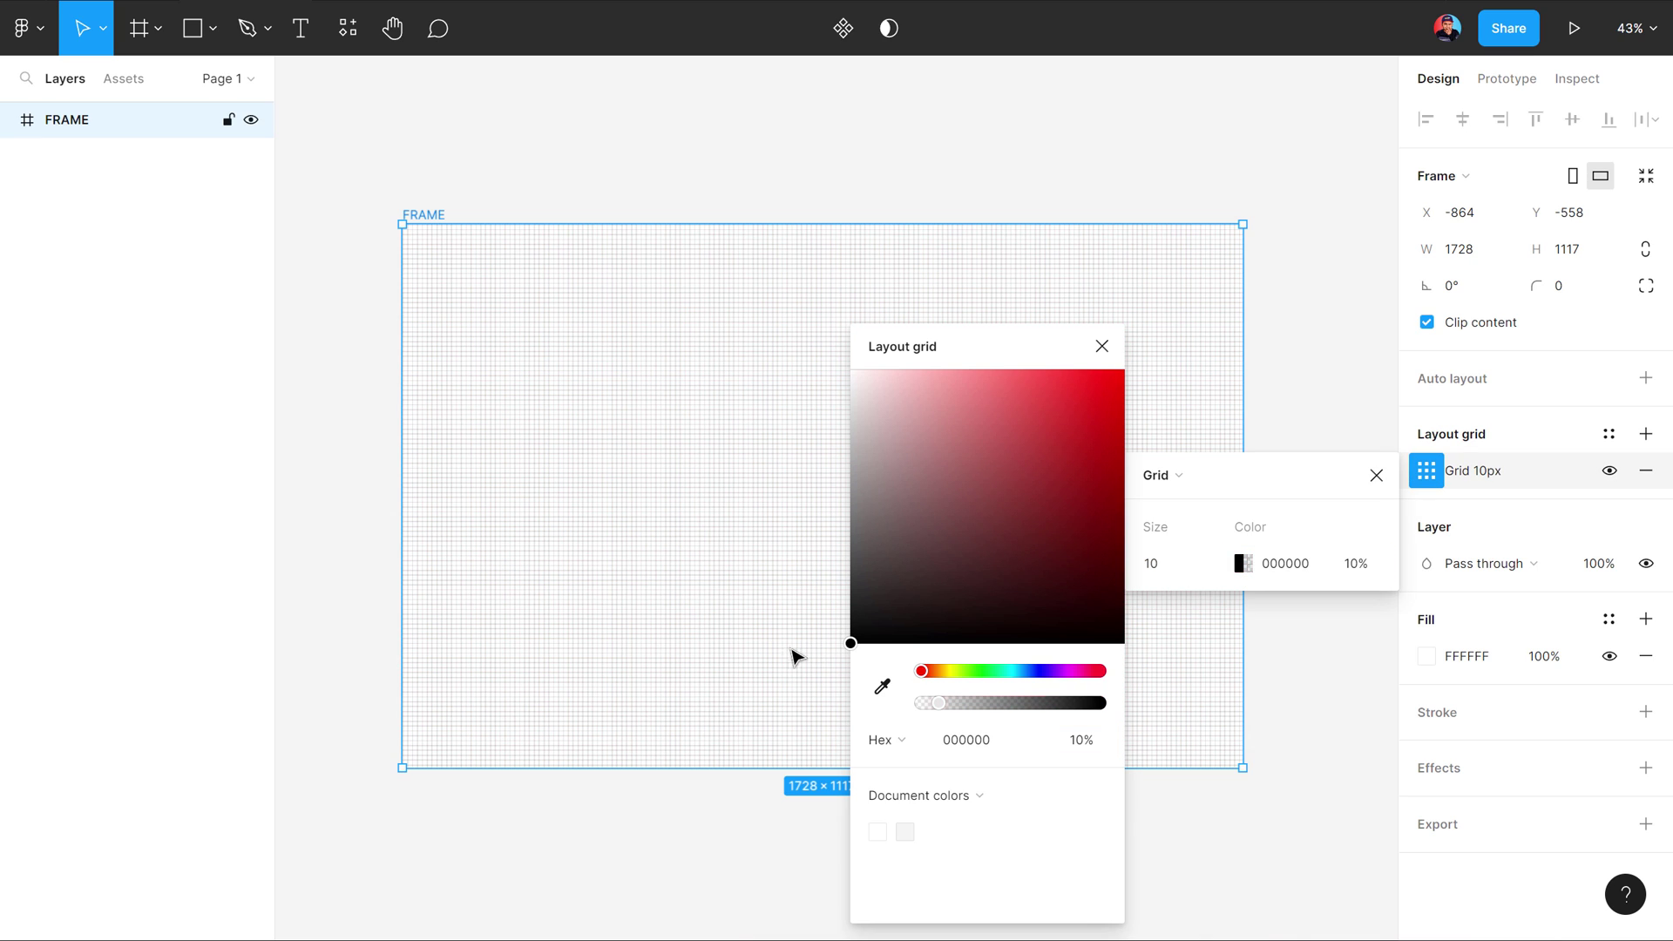
click(1169, 567)
click(1164, 567)
text(125)
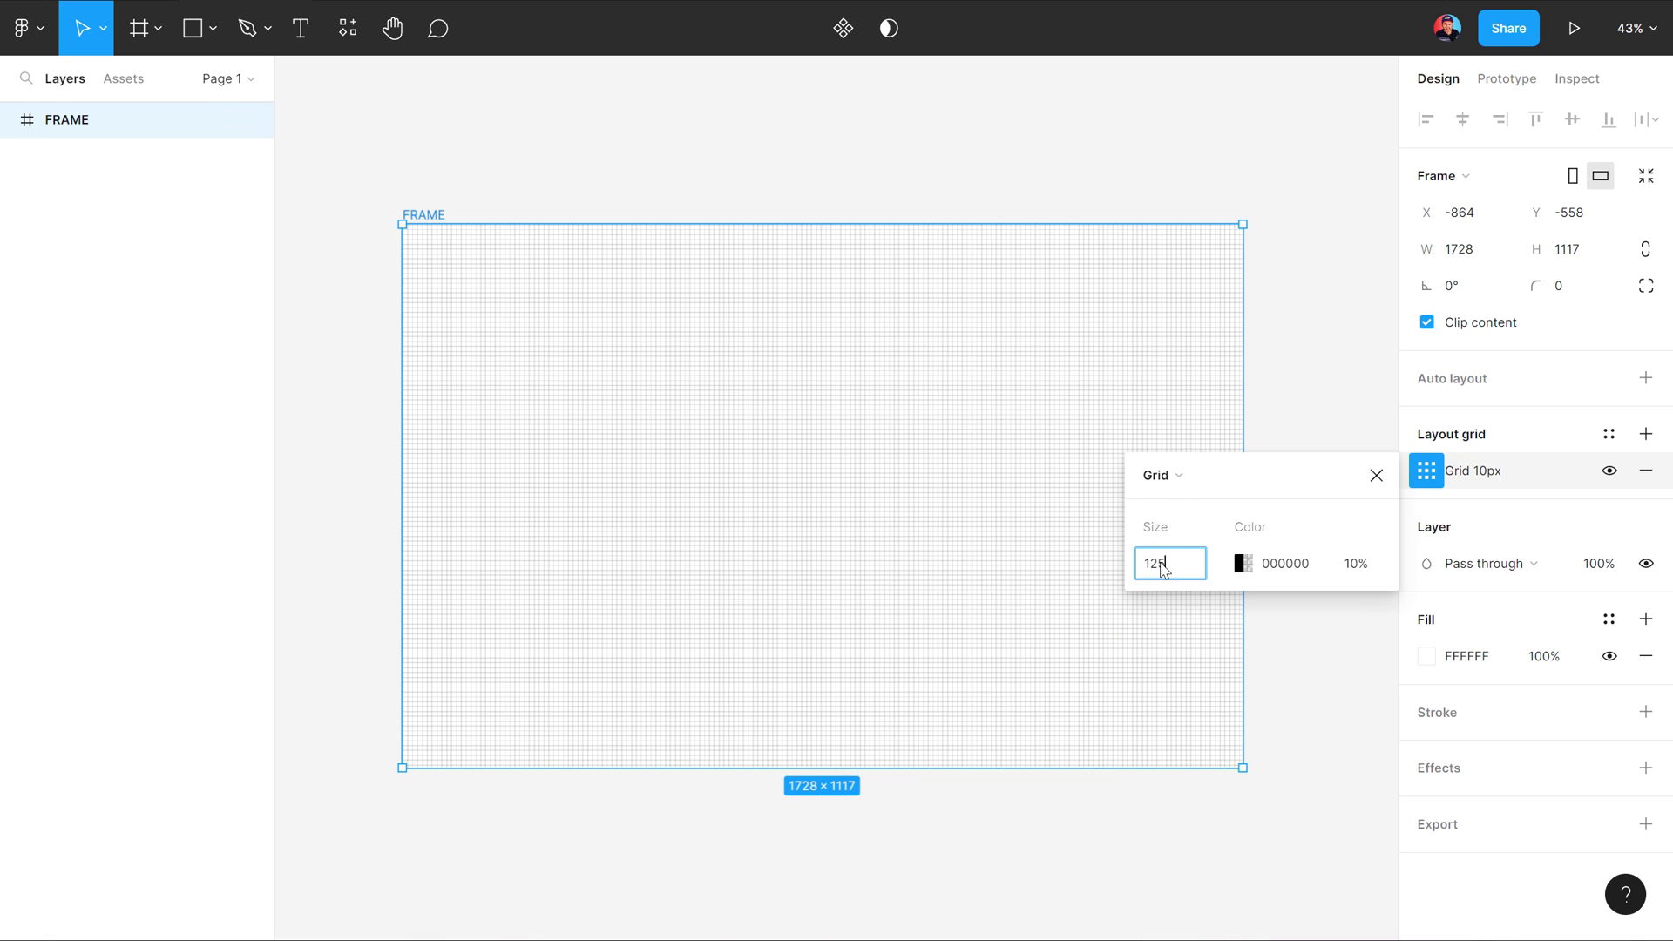
key(Return)
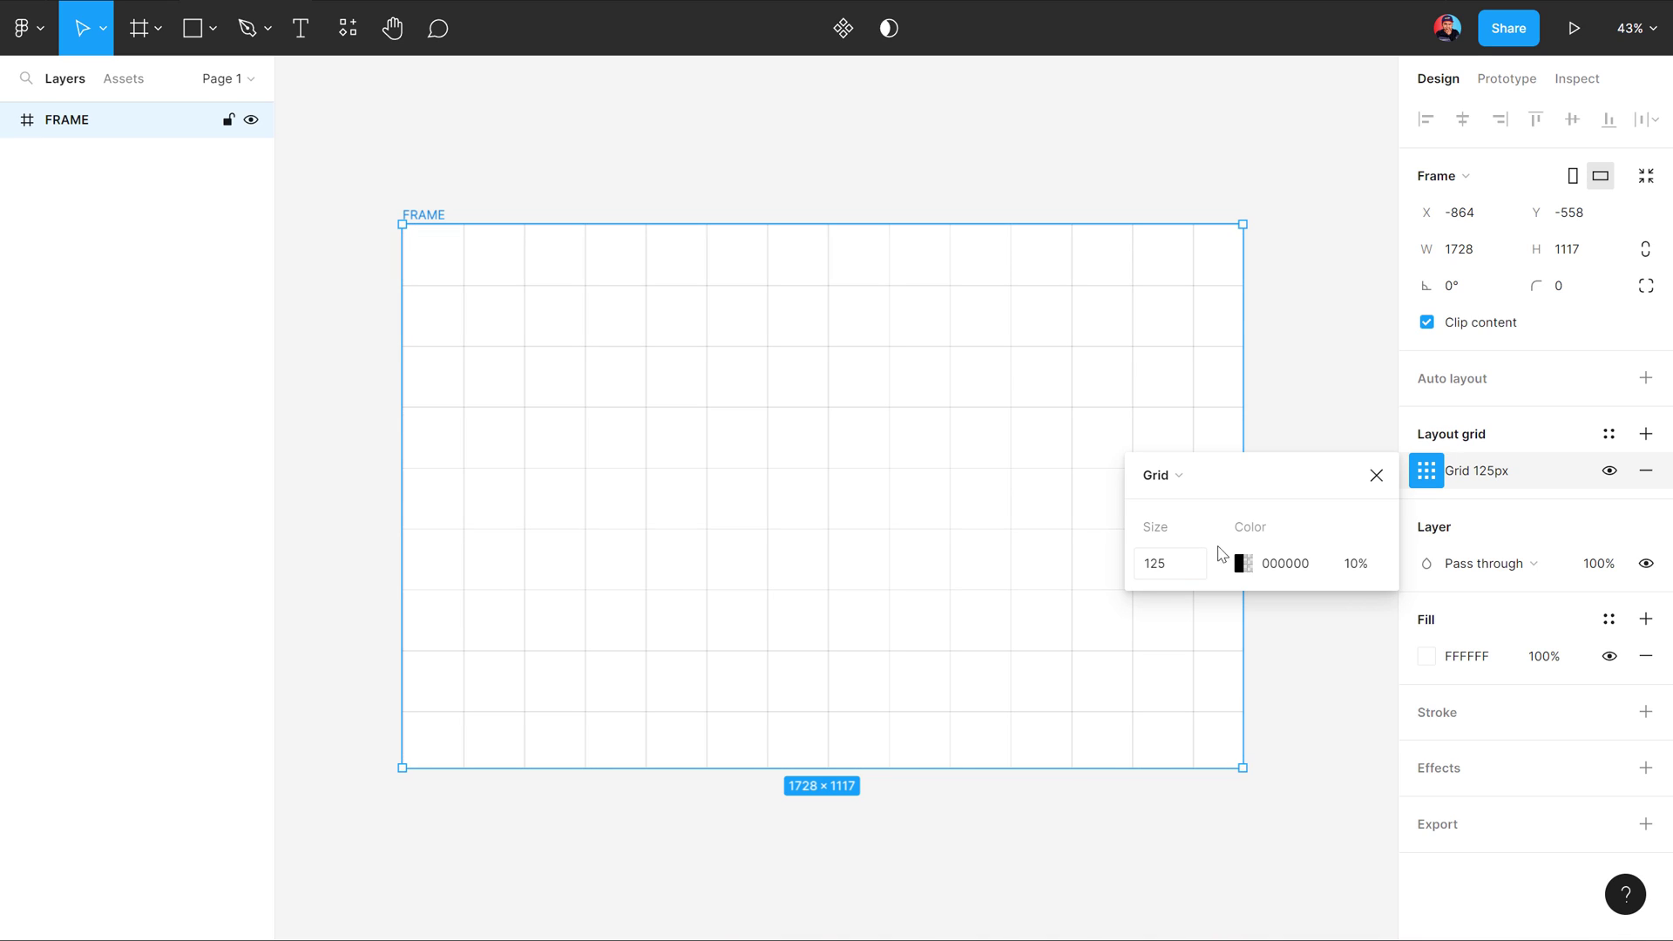
click(1374, 475)
click(1339, 415)
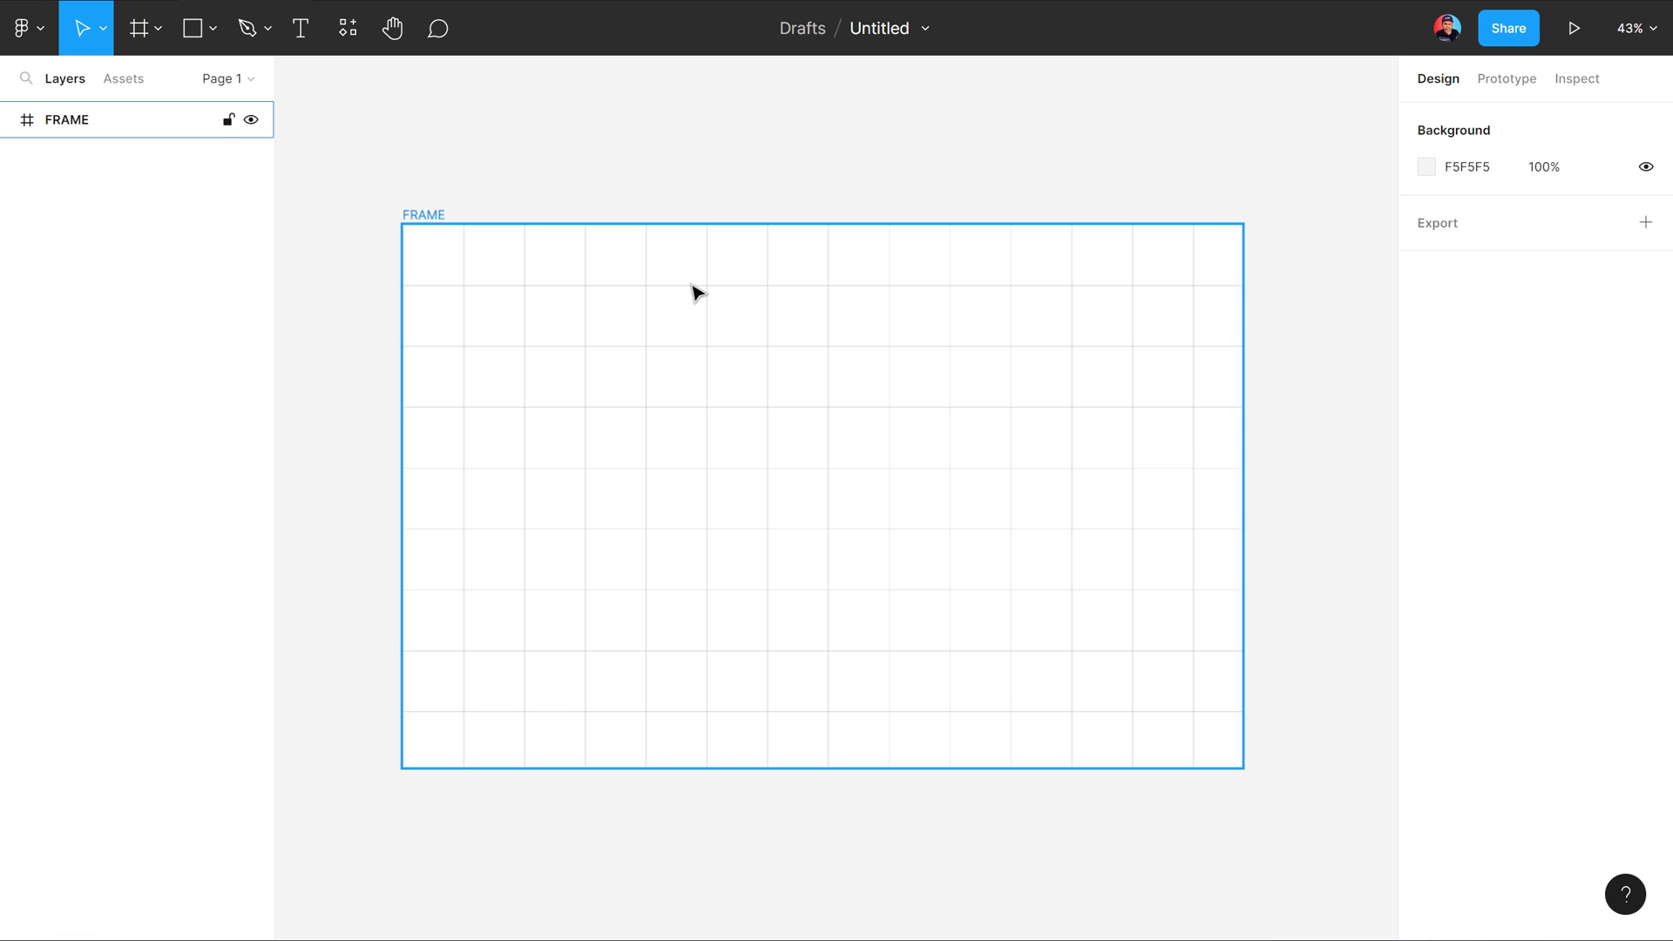
Step: Draw a grey 125 × 125 square snapped to one grid cell at X 1000, Y 250
scroll(1057, 449, up, 2)
scroll(1042, 449, up, 1)
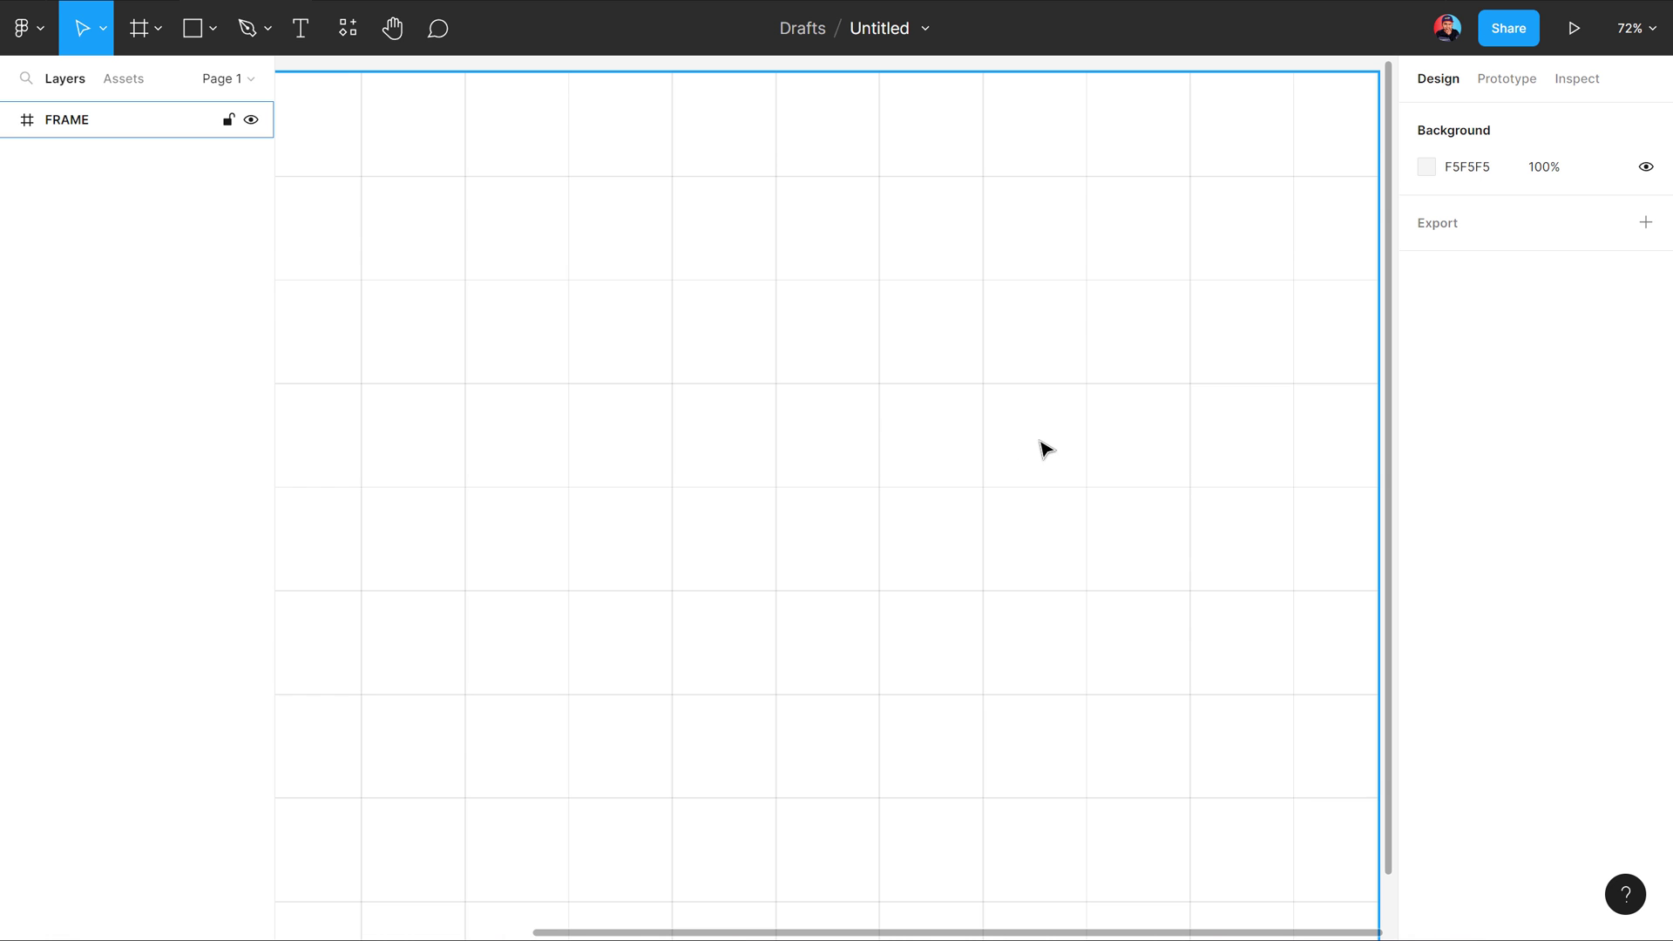
mouse_move(960, 411)
mouse_down()
mouse_move(920, 463)
mouse_move(956, 407)
mouse_up()
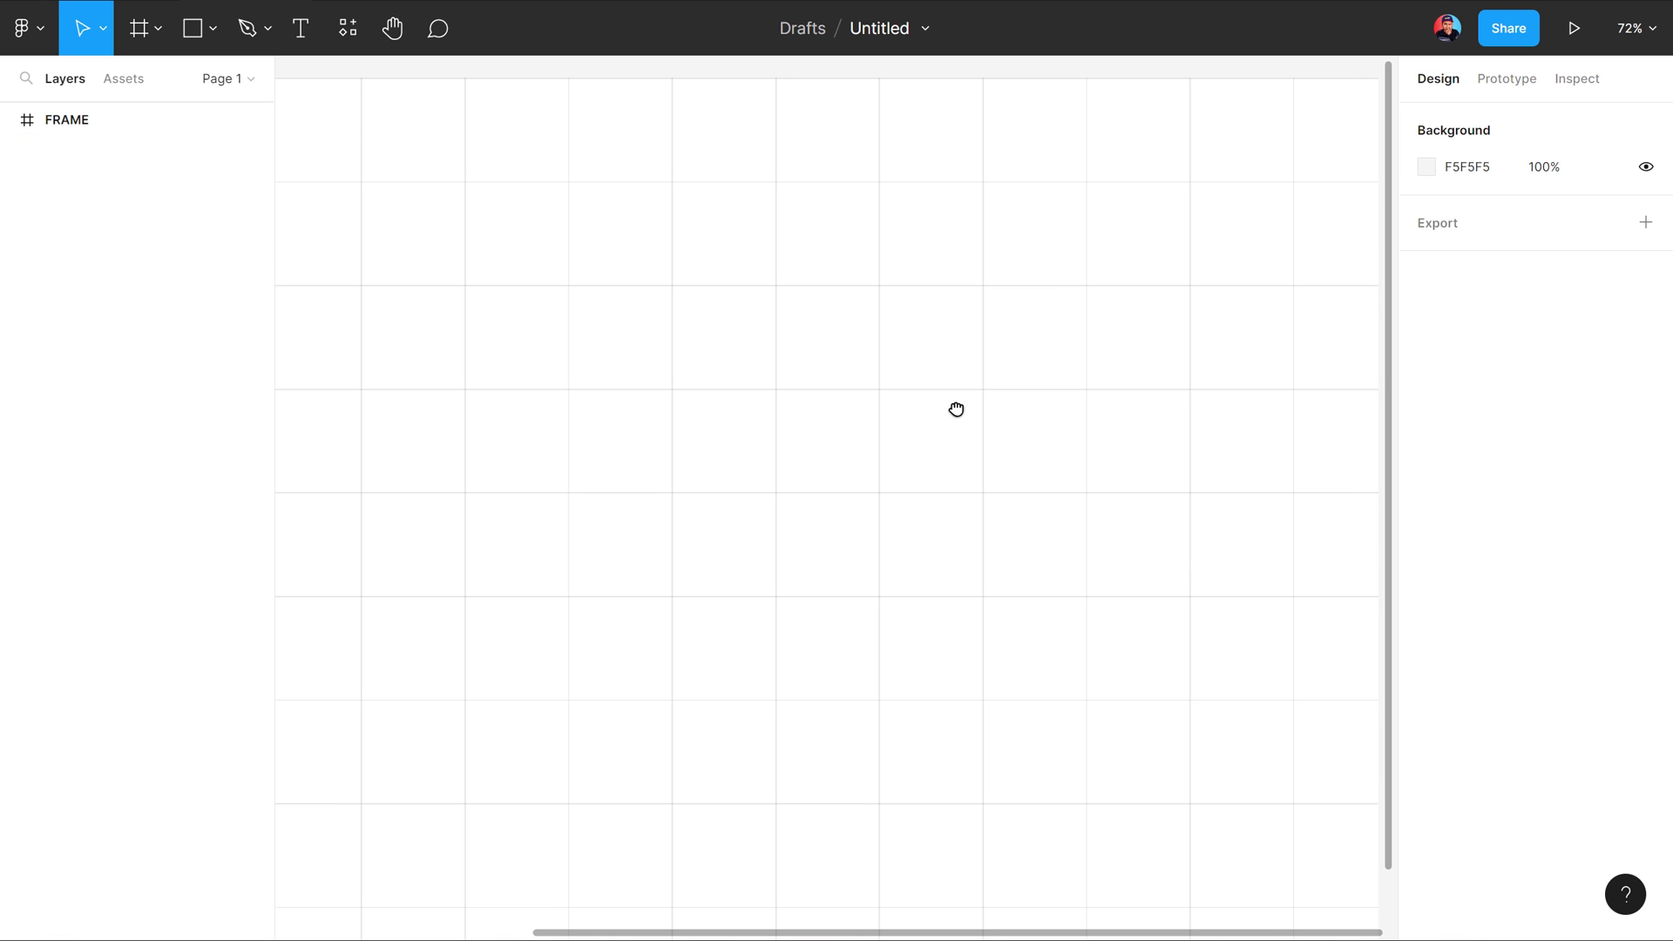
click(197, 35)
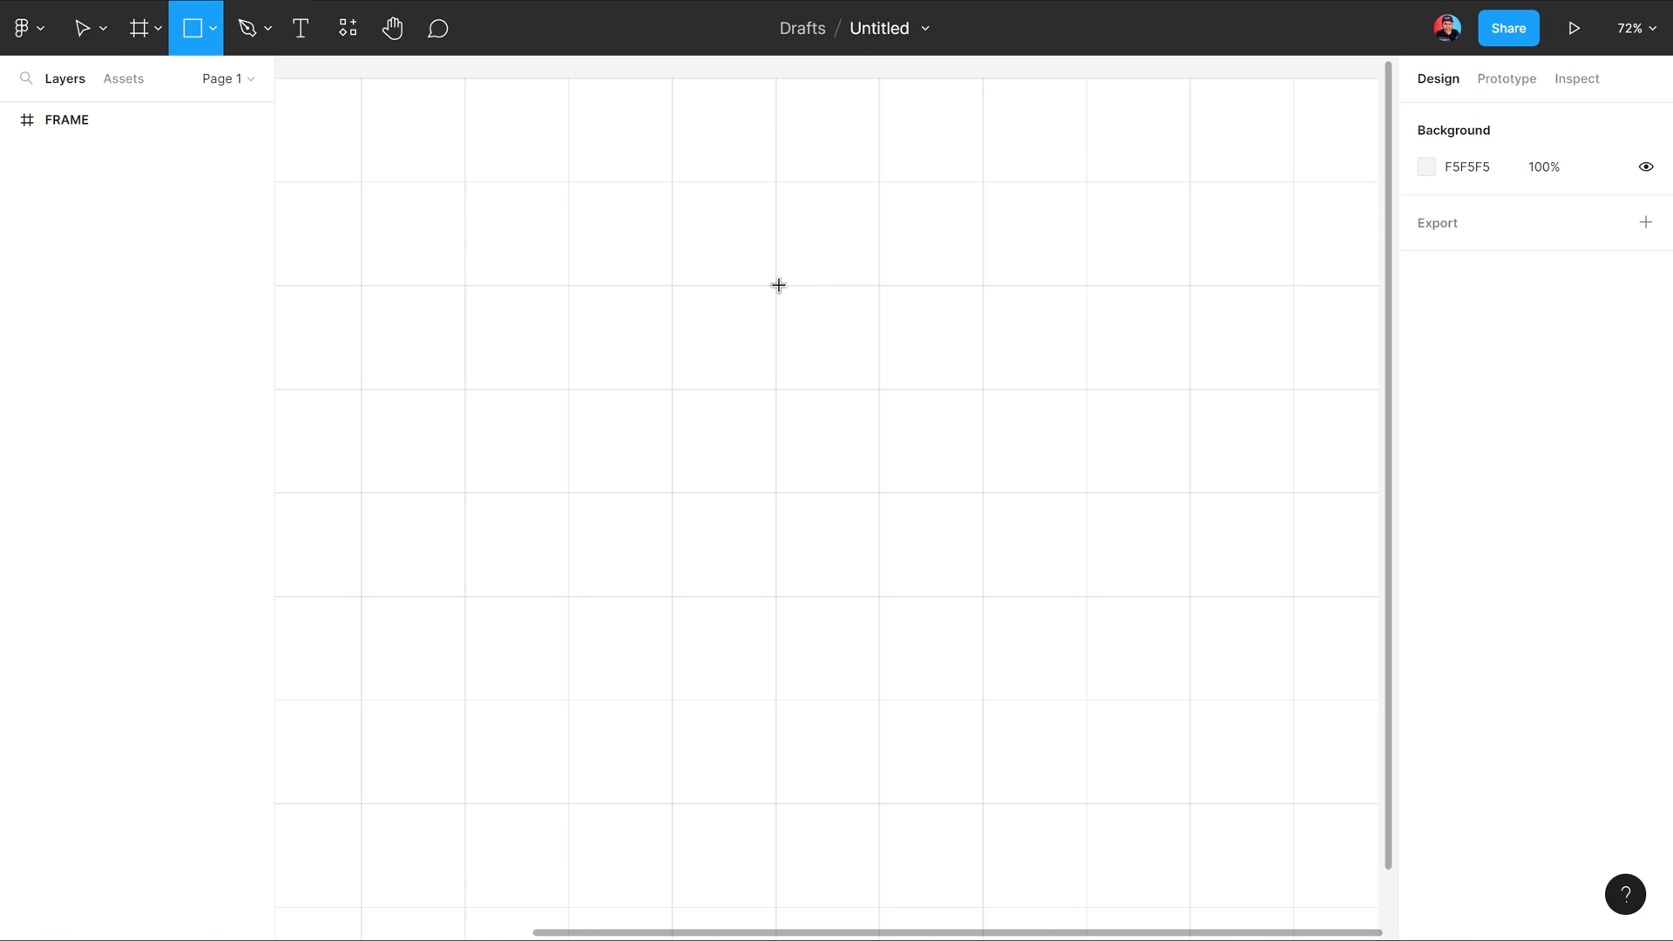
drag(778, 285, 879, 394)
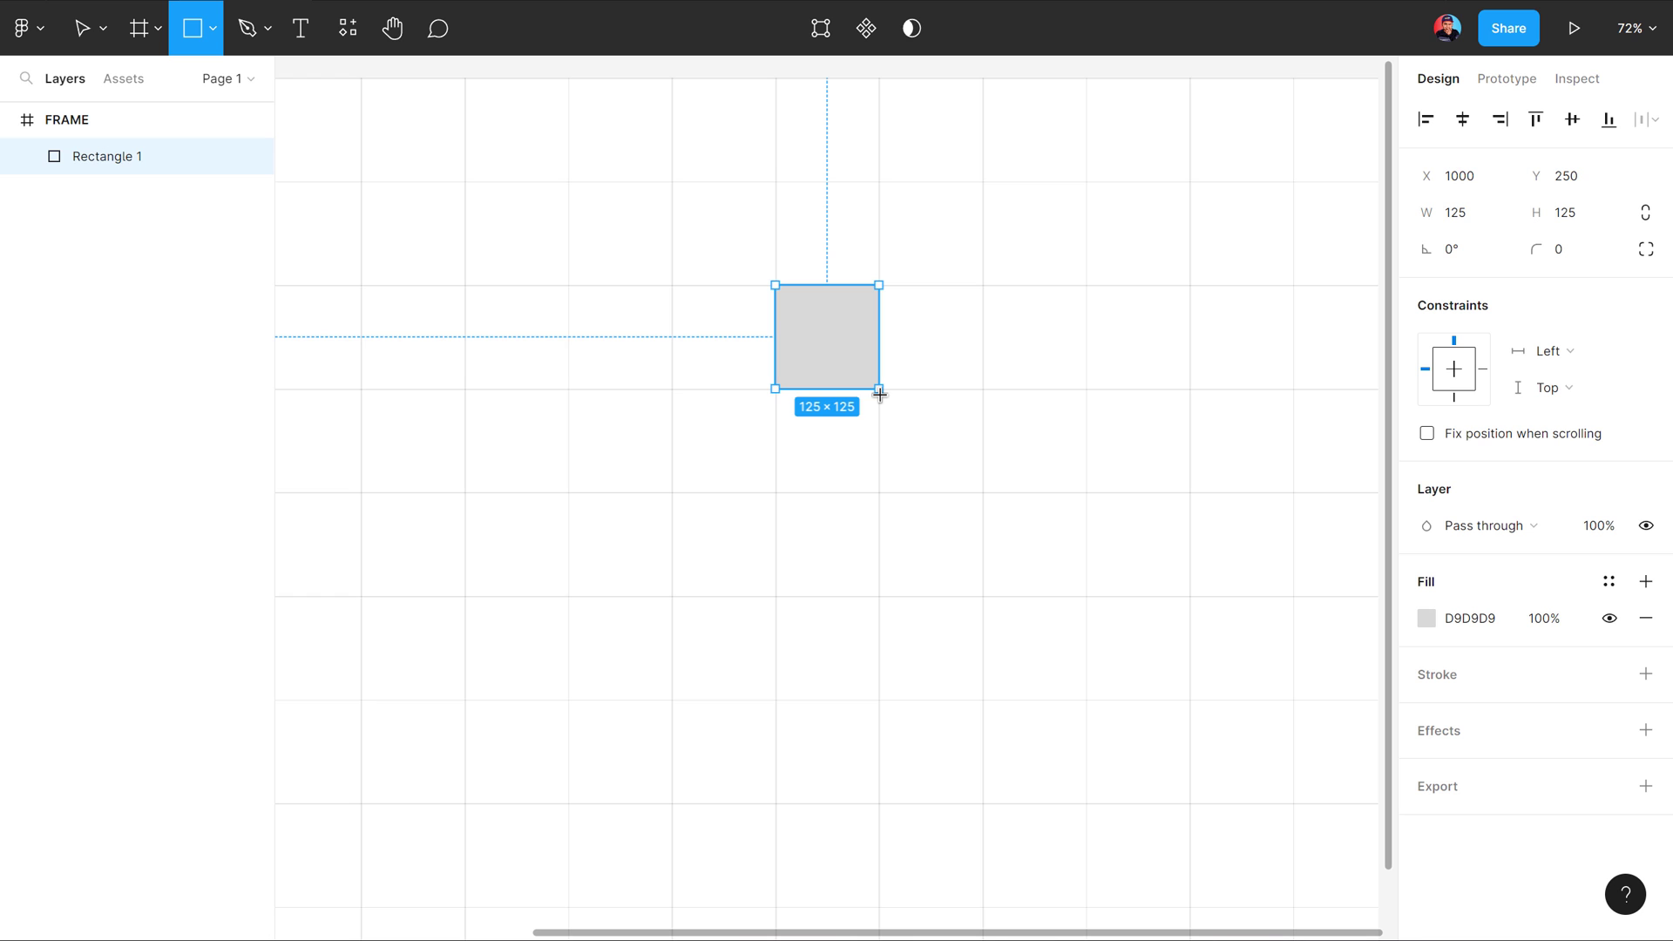
click(802, 154)
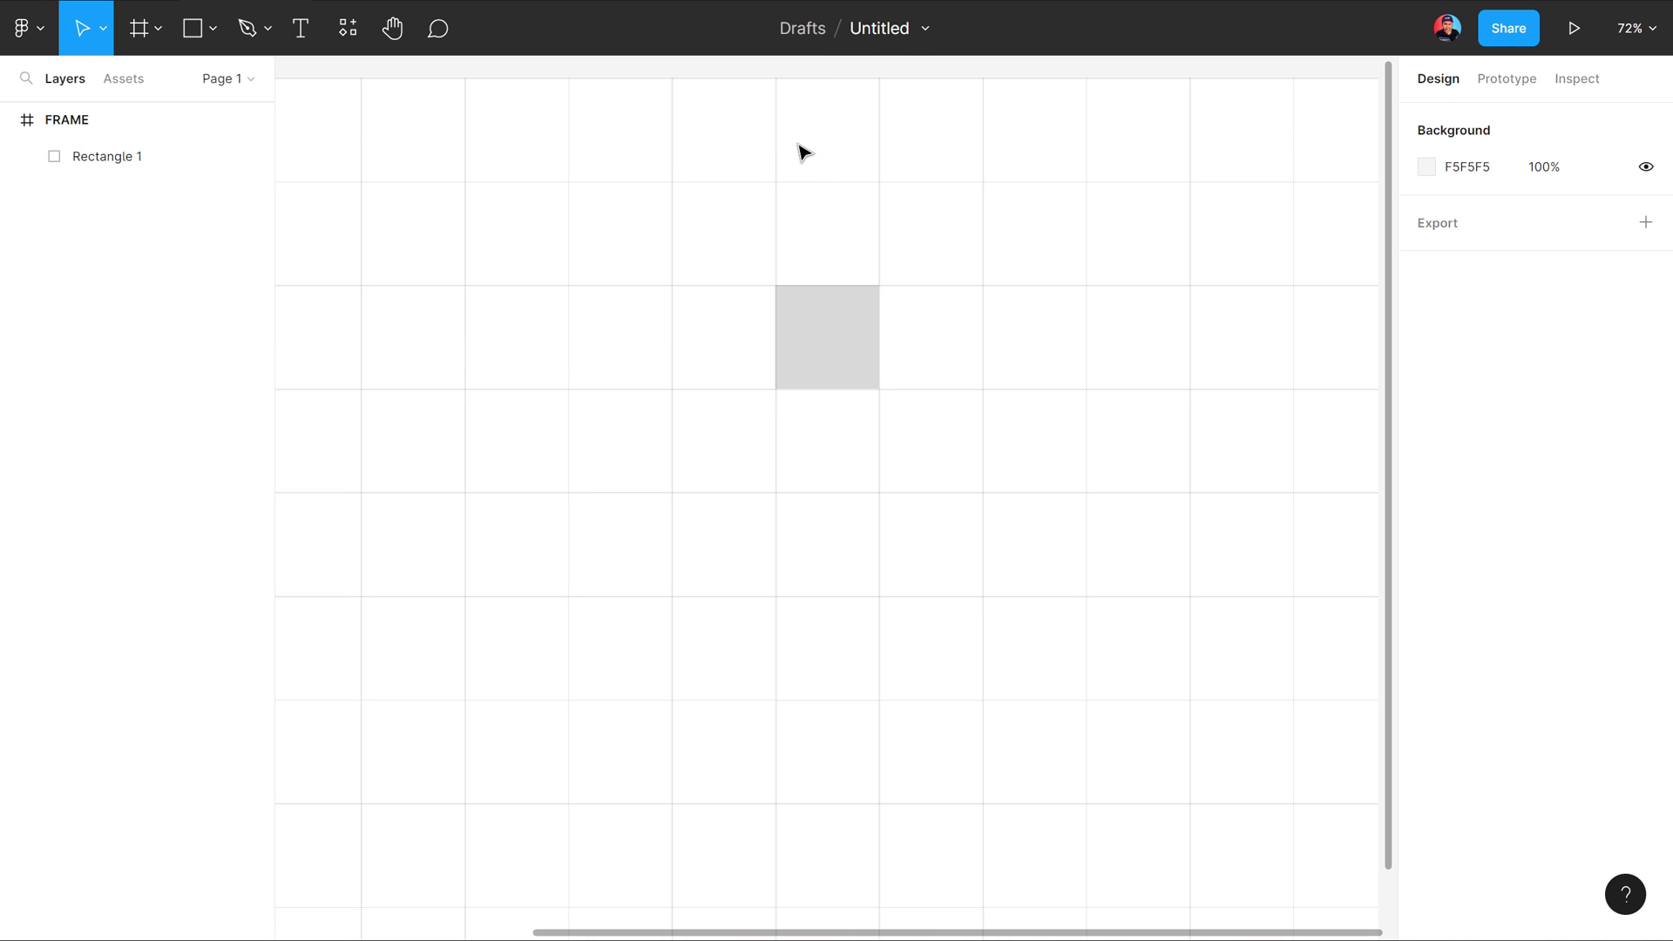
ctrl+scroll(761, 332, down, 2)
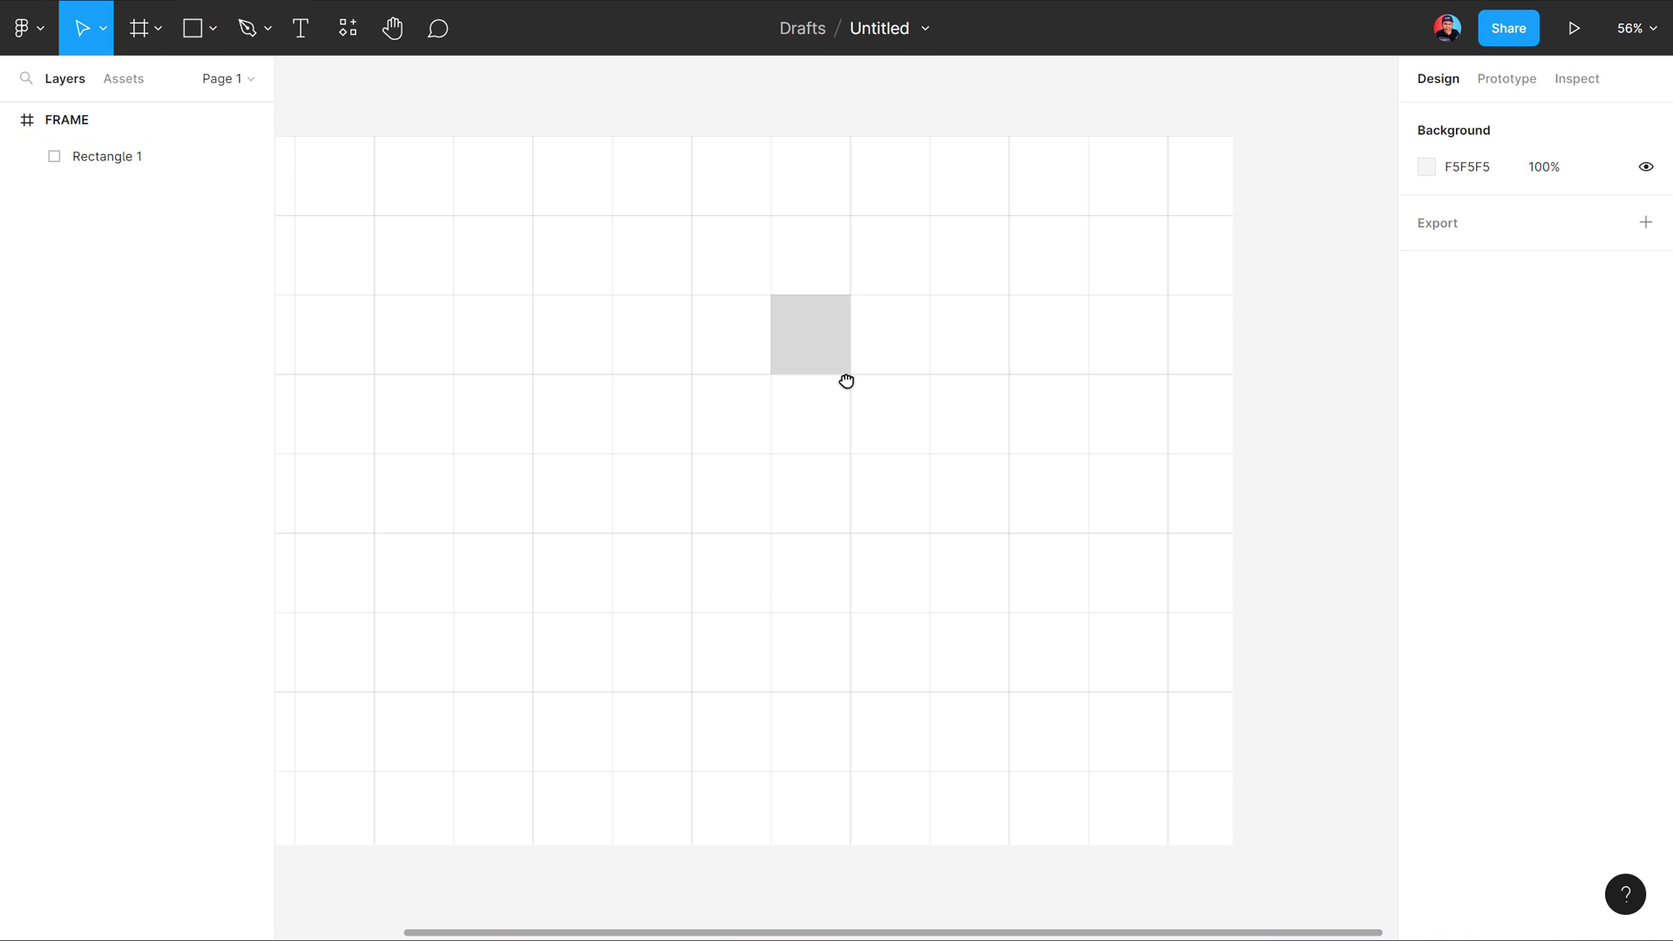
drag(845, 378, 945, 375)
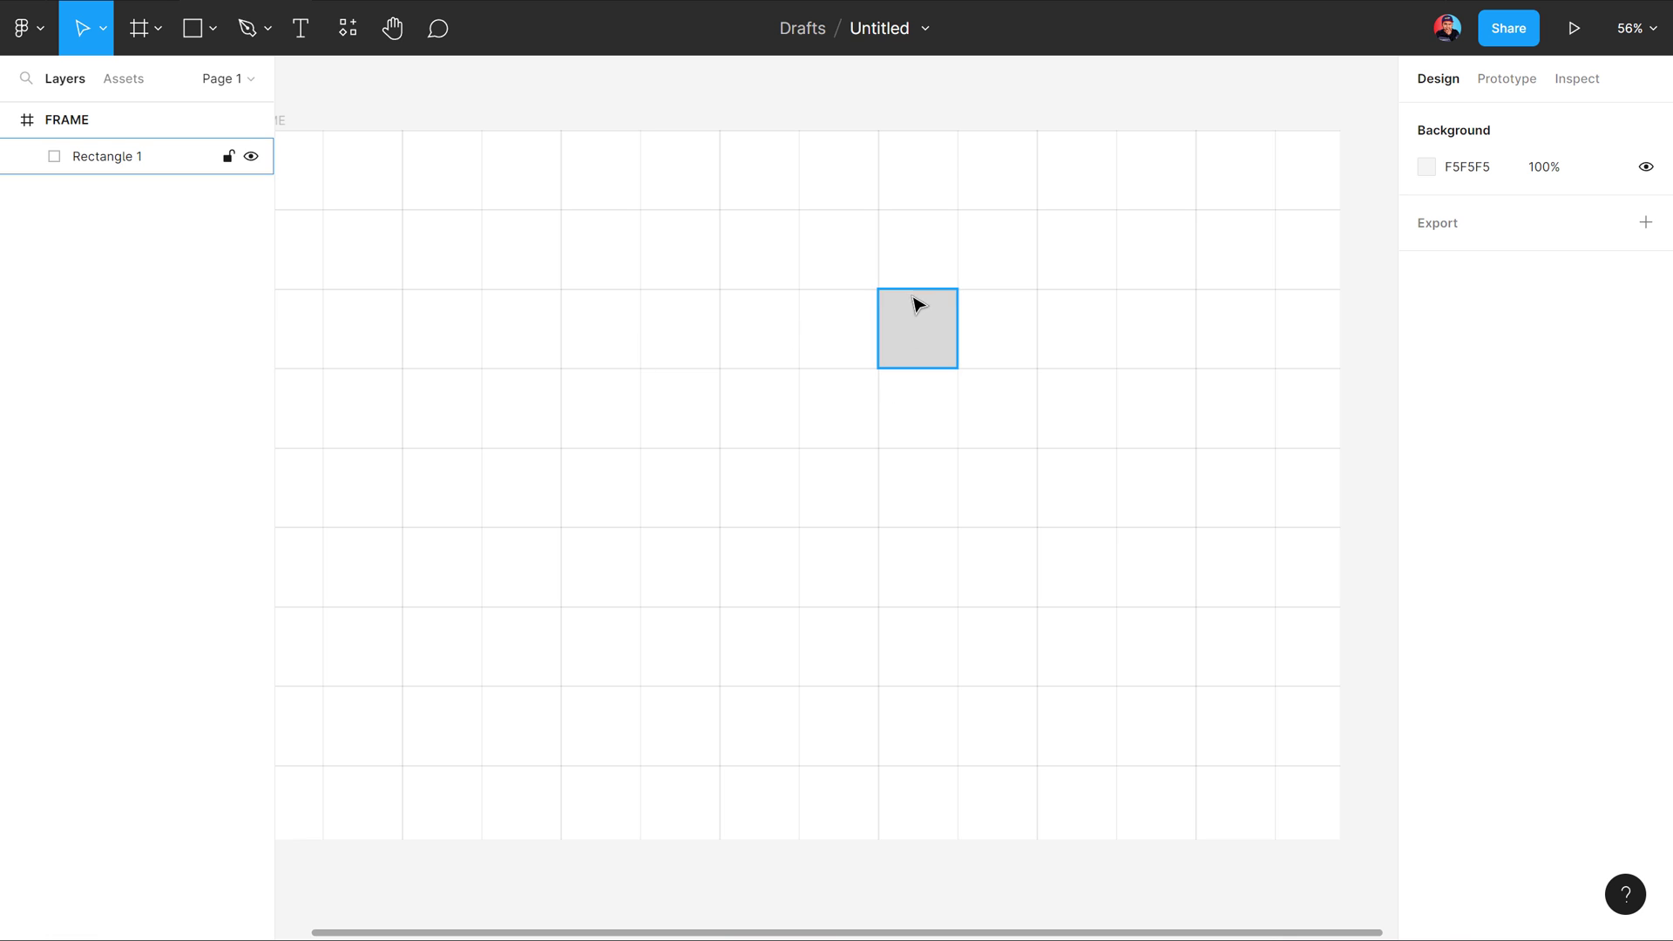
click(921, 333)
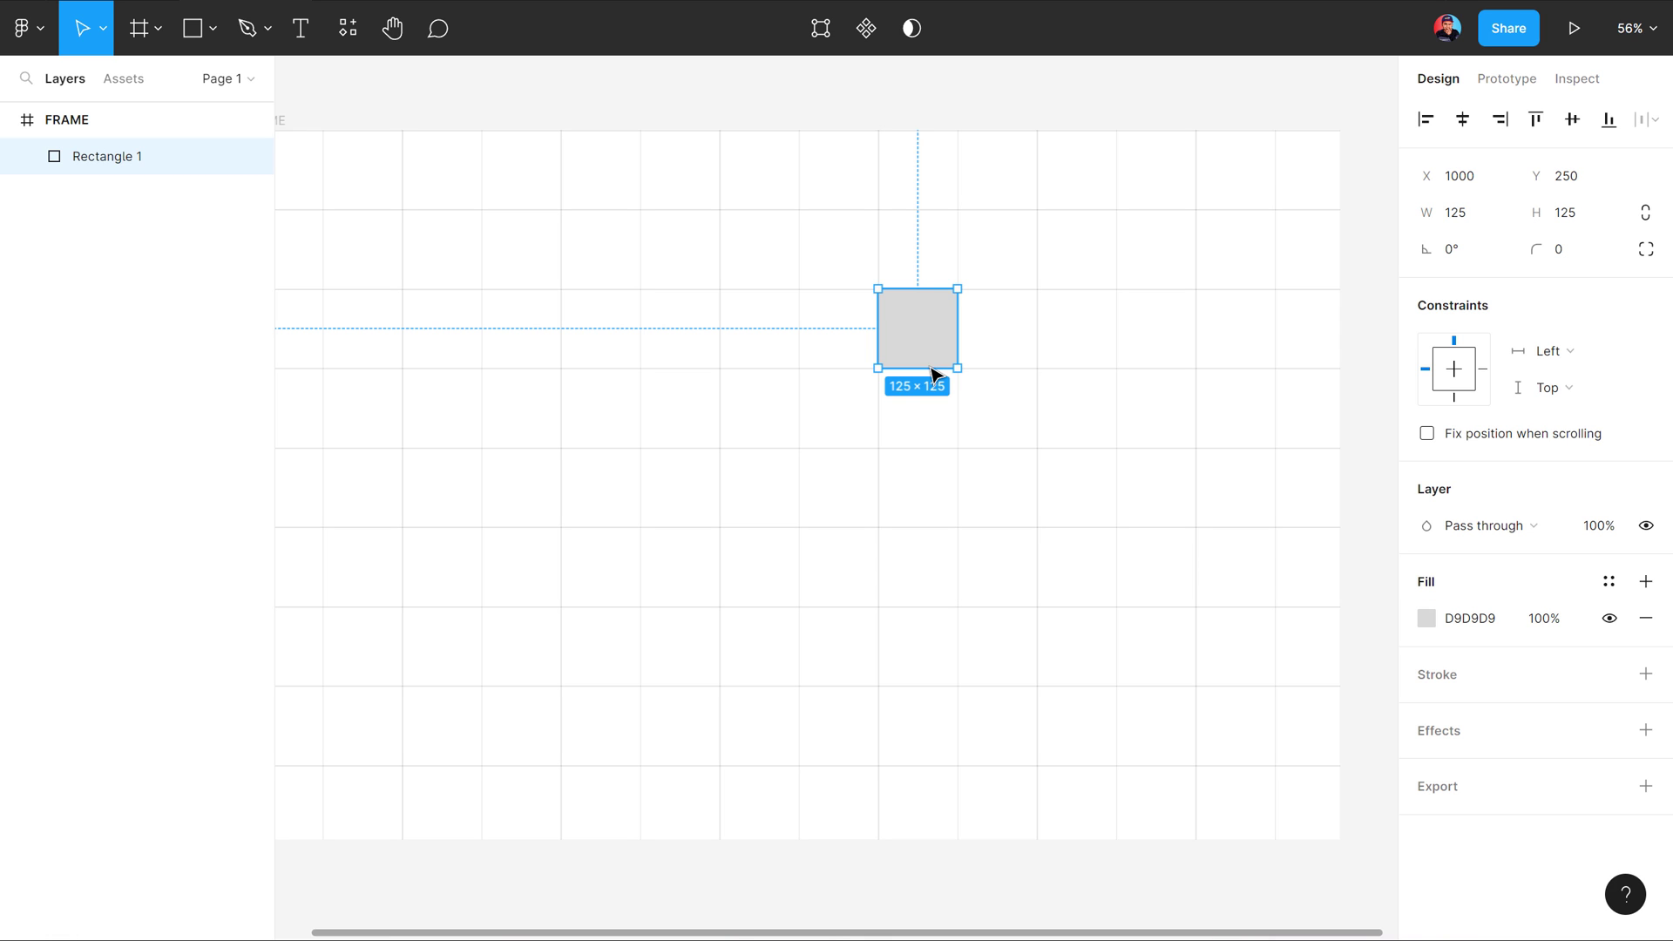
Step: Move the square left, widen it into a two-cell bar, and copy squares under both ends
mouse_move(911, 340)
mouse_down()
mouse_move(825, 336)
mouse_move(986, 367)
mouse_up()
scroll(871, 341, up, 2)
drag(852, 366, 848, 467)
mouse_move(984, 467)
mouse_down()
mouse_move(883, 459)
mouse_move(833, 598)
mouse_move(829, 753)
mouse_up()
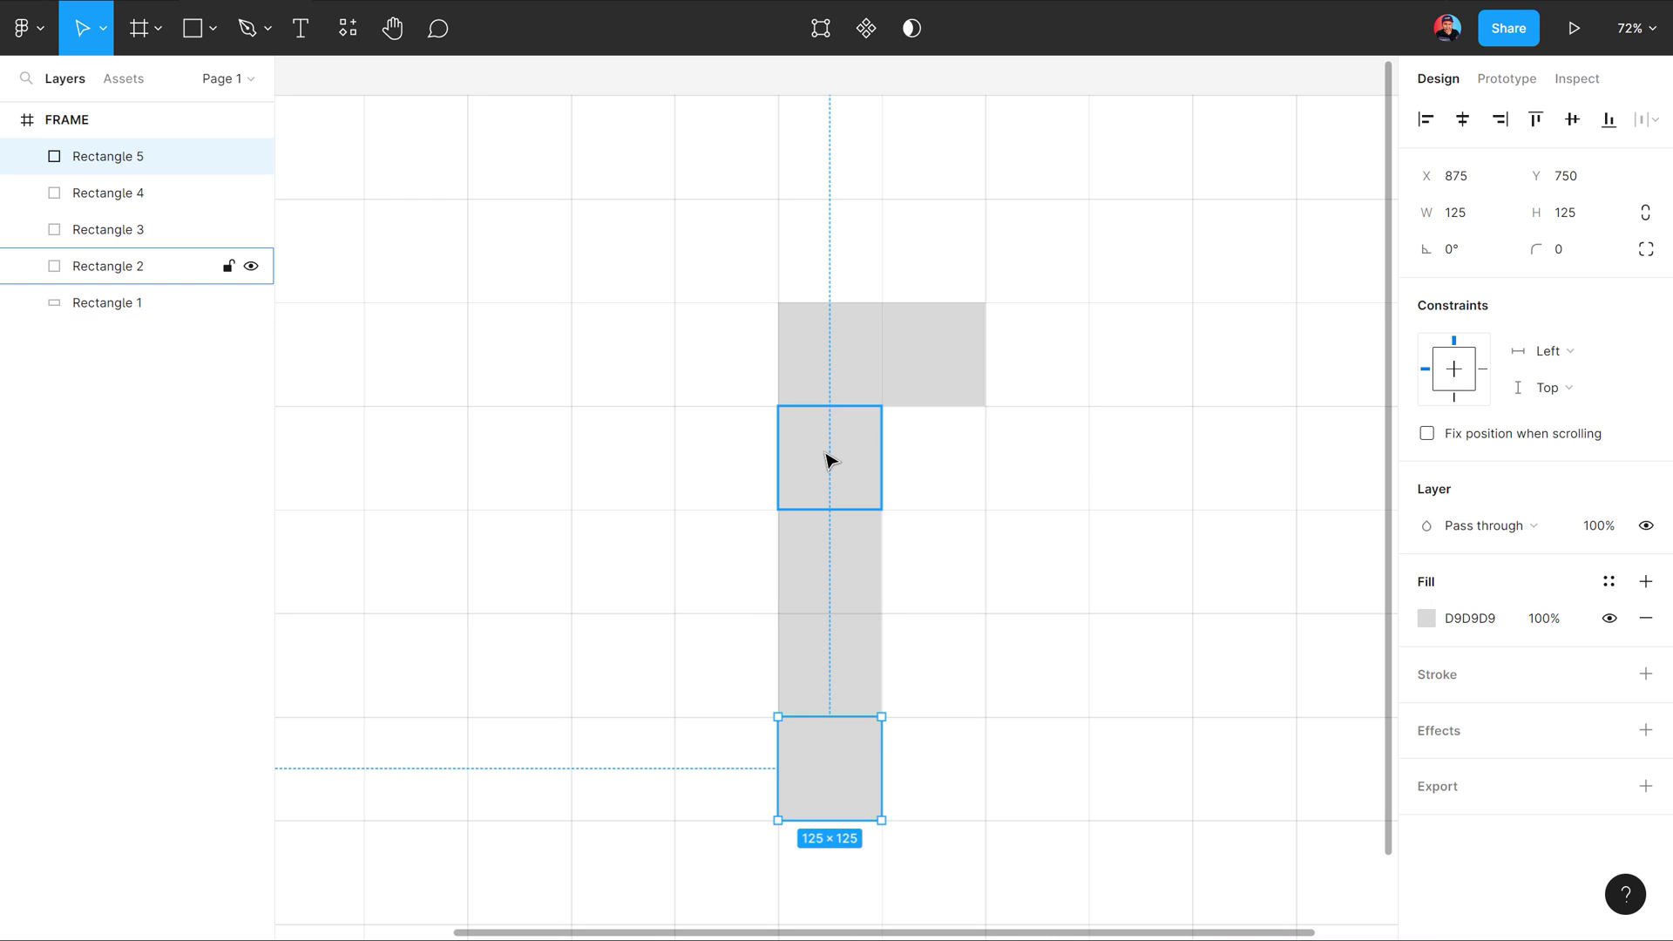
click(928, 359)
click(845, 460)
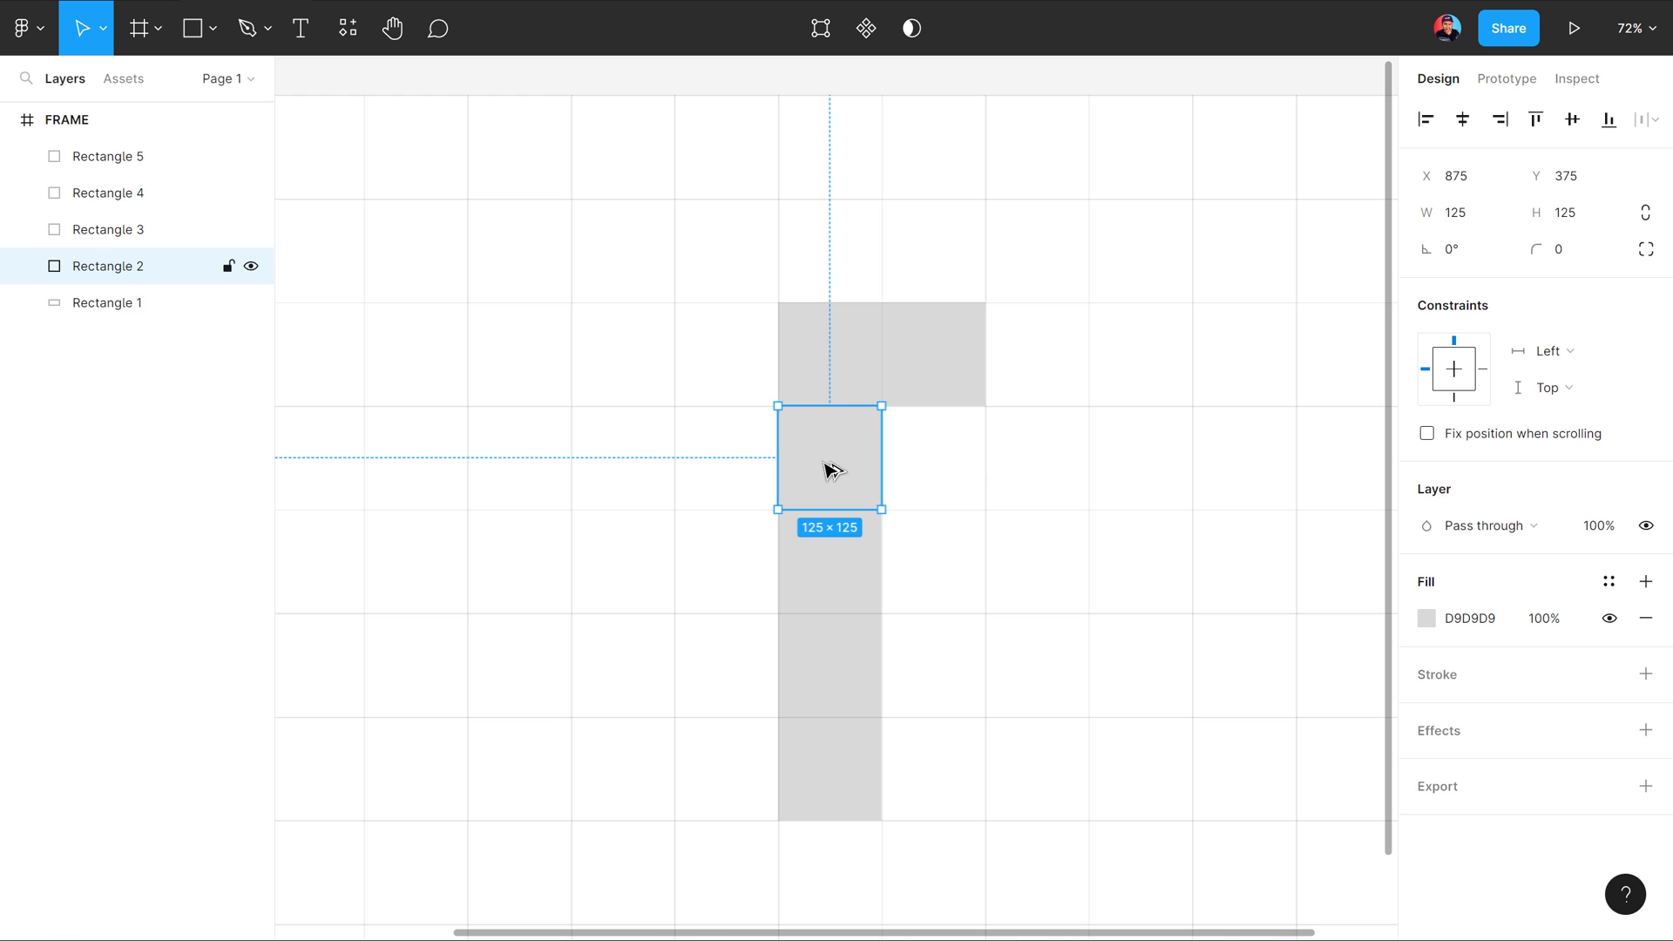
drag(829, 471, 1037, 362)
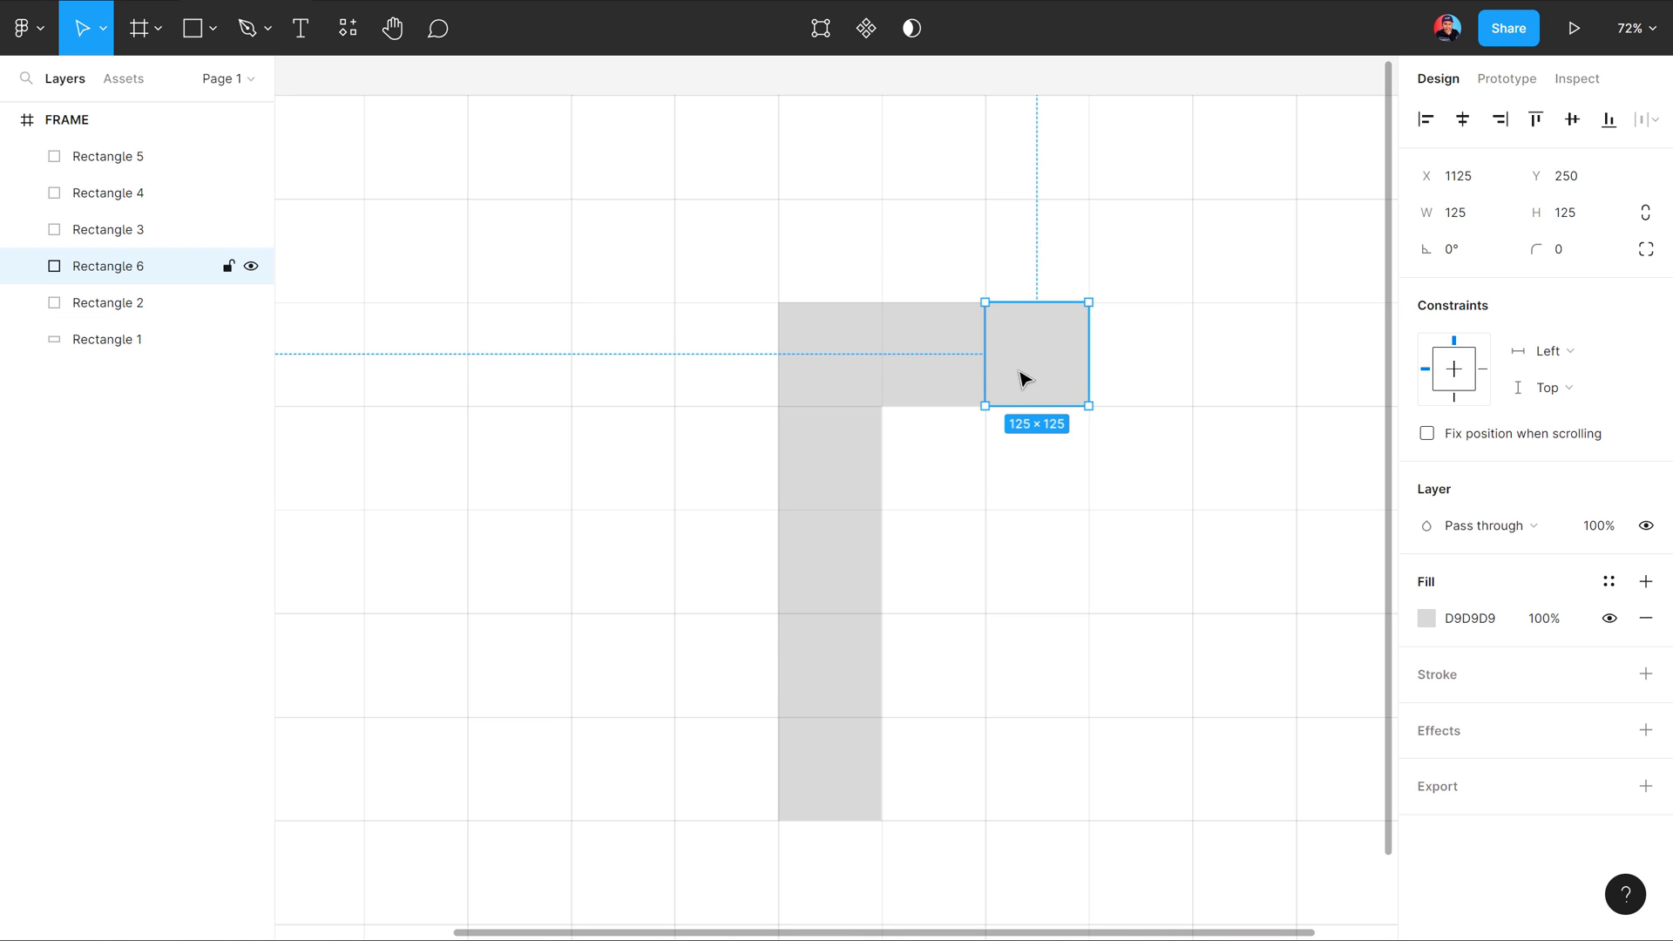
Step: Extend the bar one cell right, add a square above it, and lengthen the right column downward
drag(1031, 369, 1135, 366)
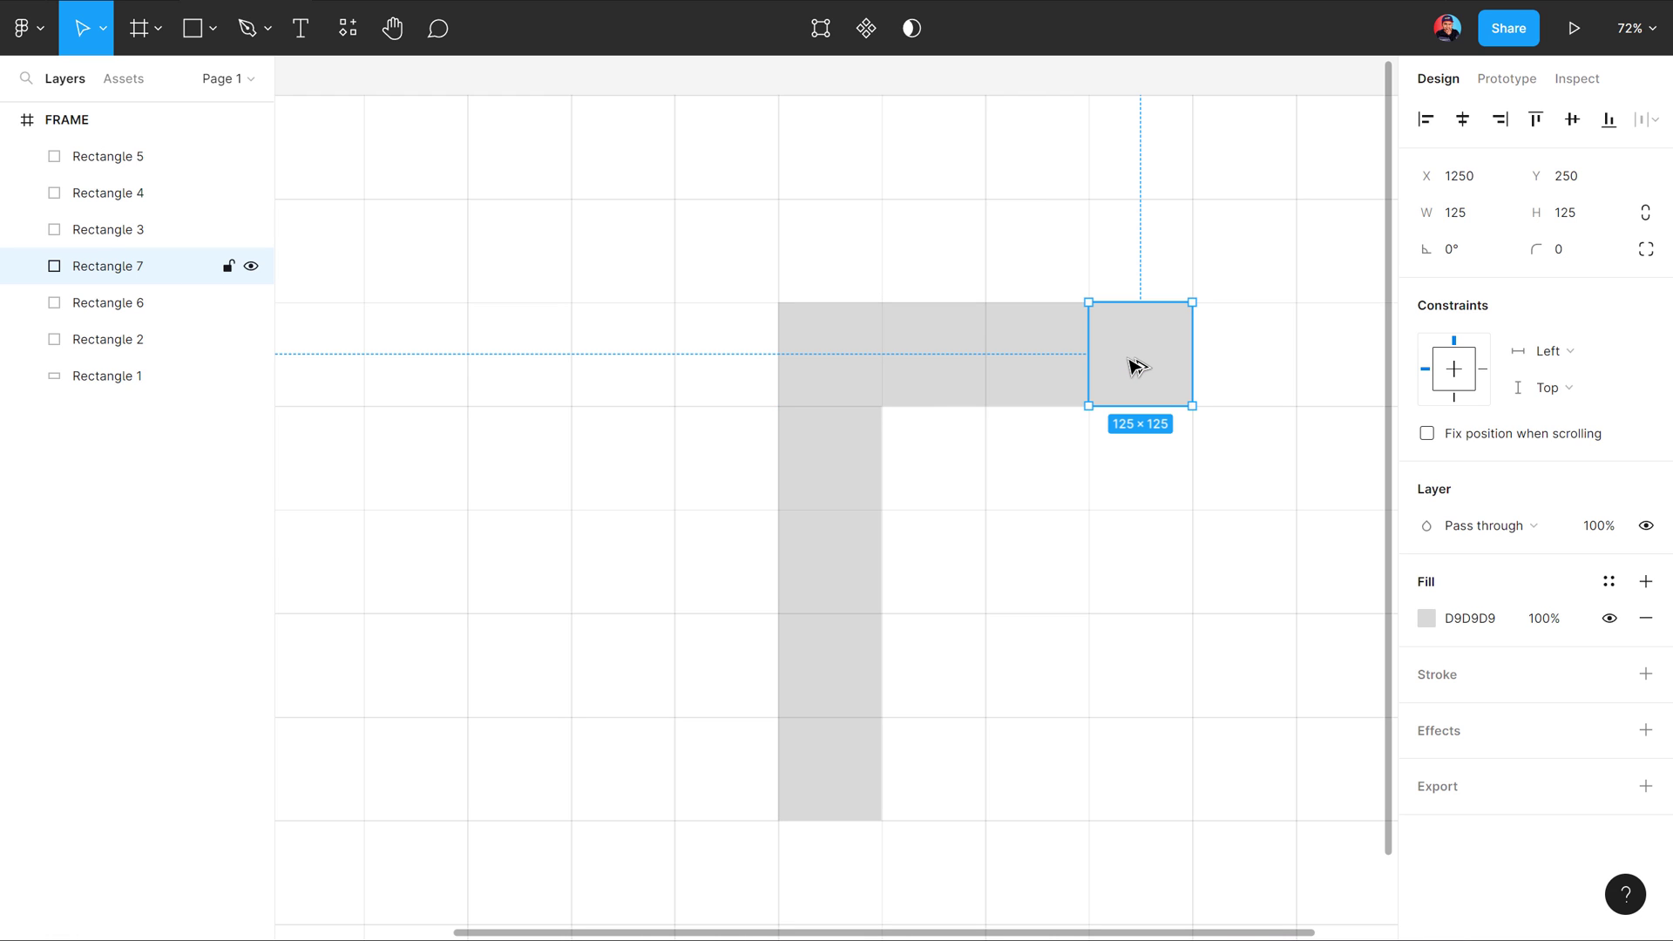
drag(1135, 349, 1133, 259)
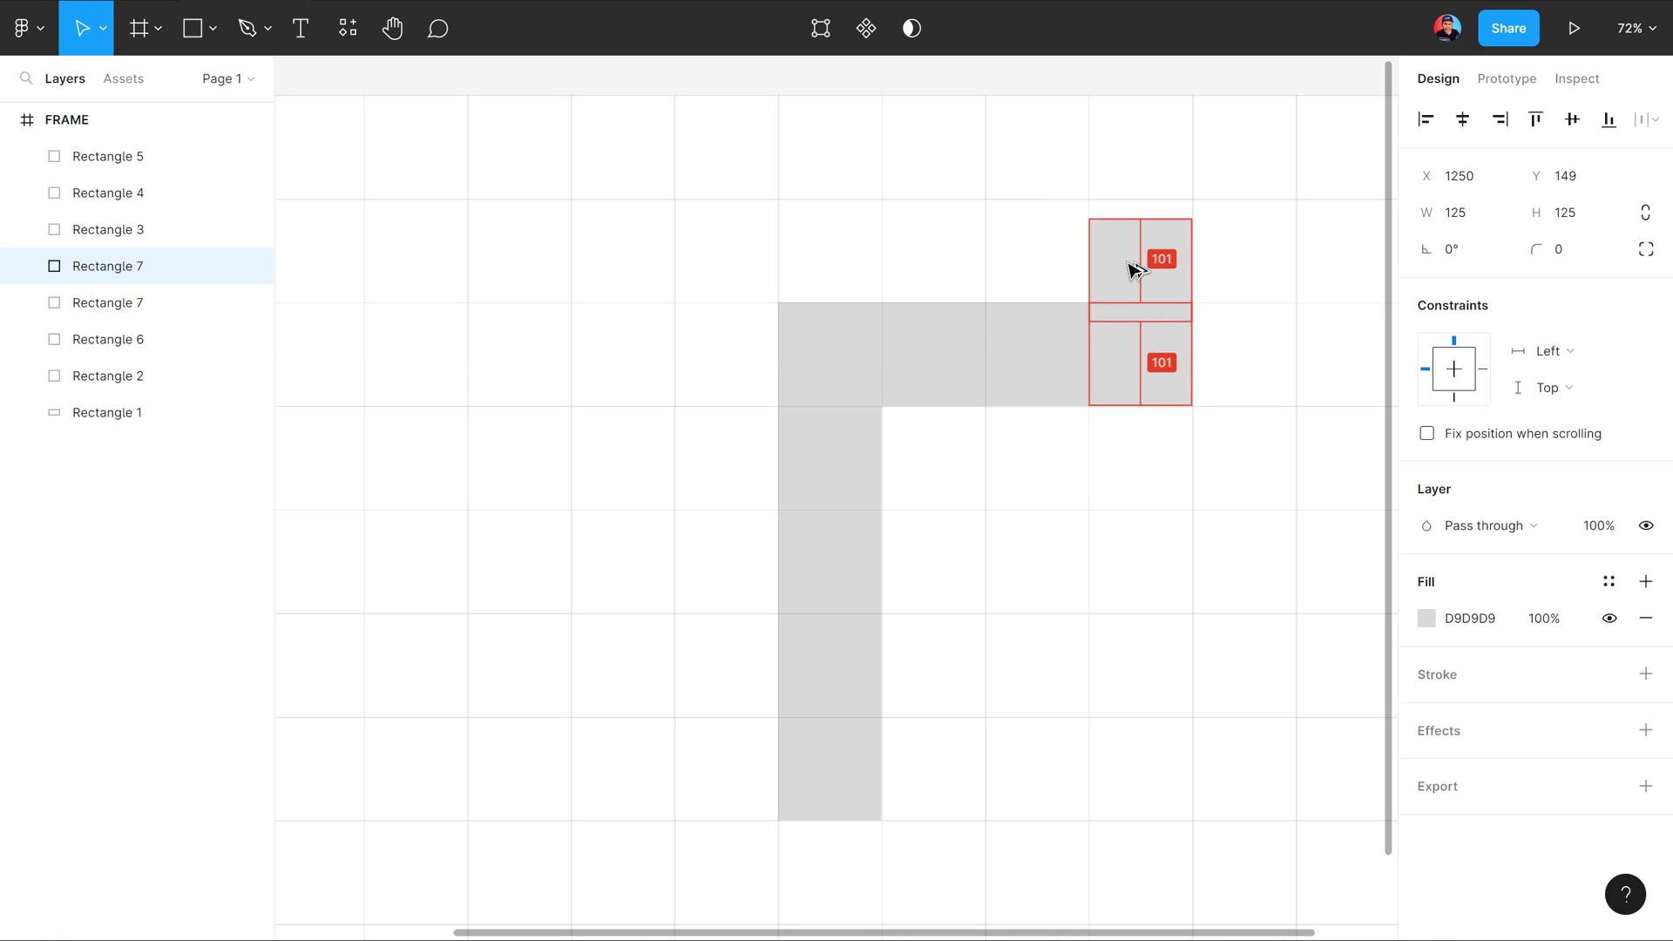
click(1138, 324)
mouse_move(1254, 218)
mouse_down()
mouse_move(1130, 351)
mouse_move(1167, 544)
mouse_up()
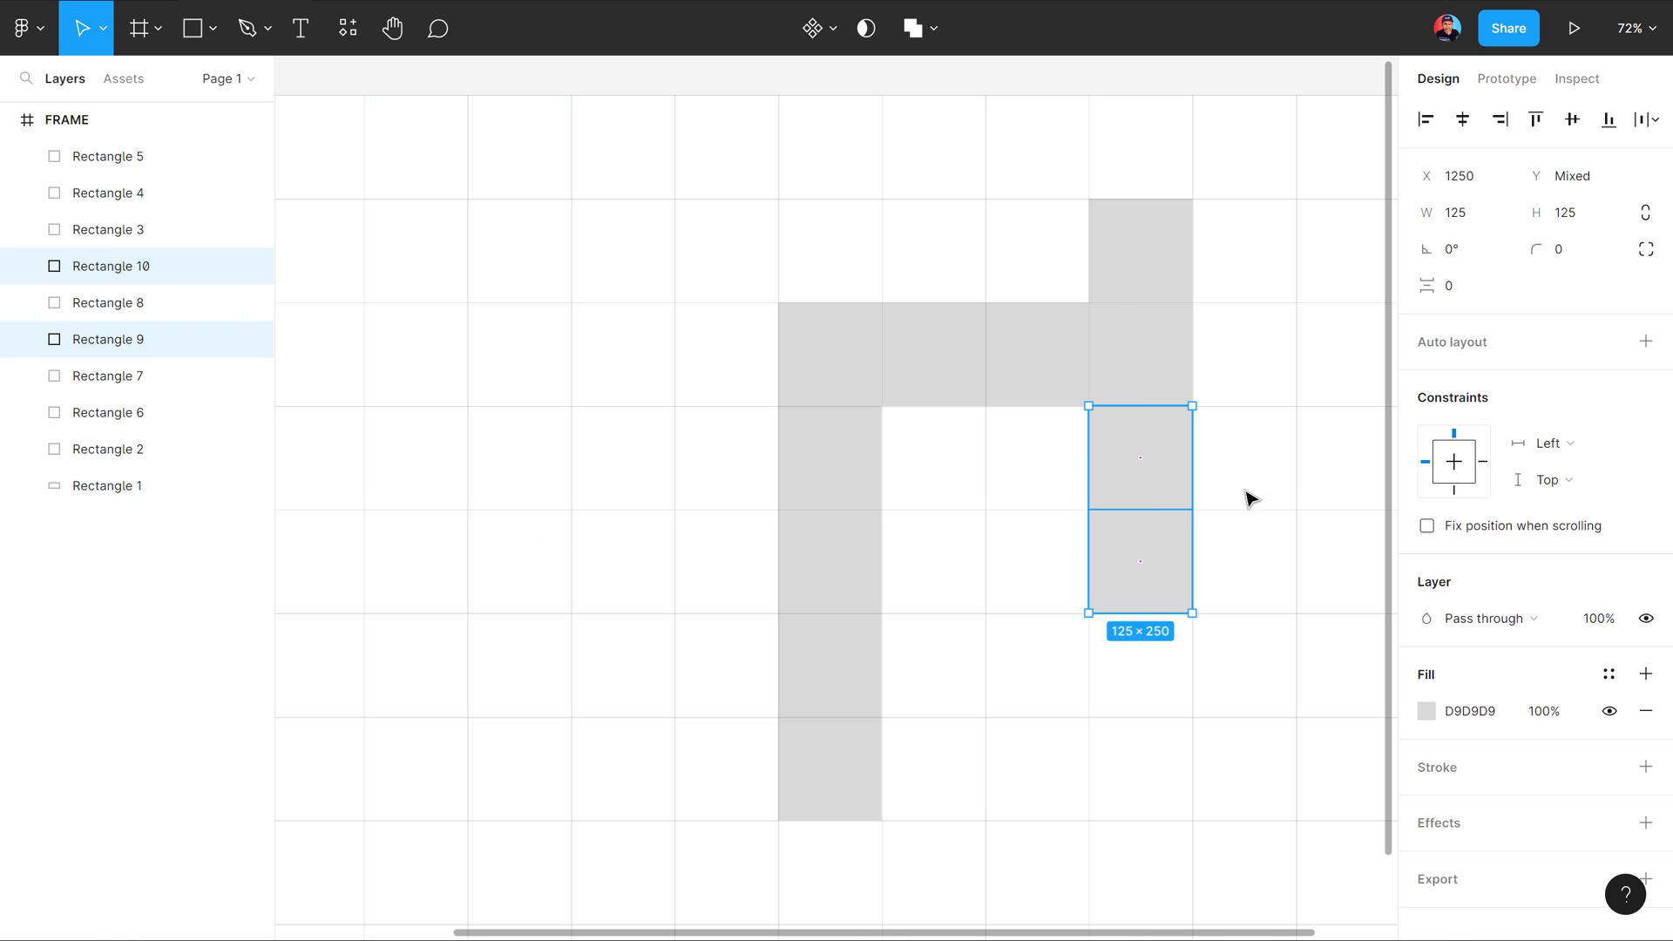
click(1201, 543)
click(1135, 560)
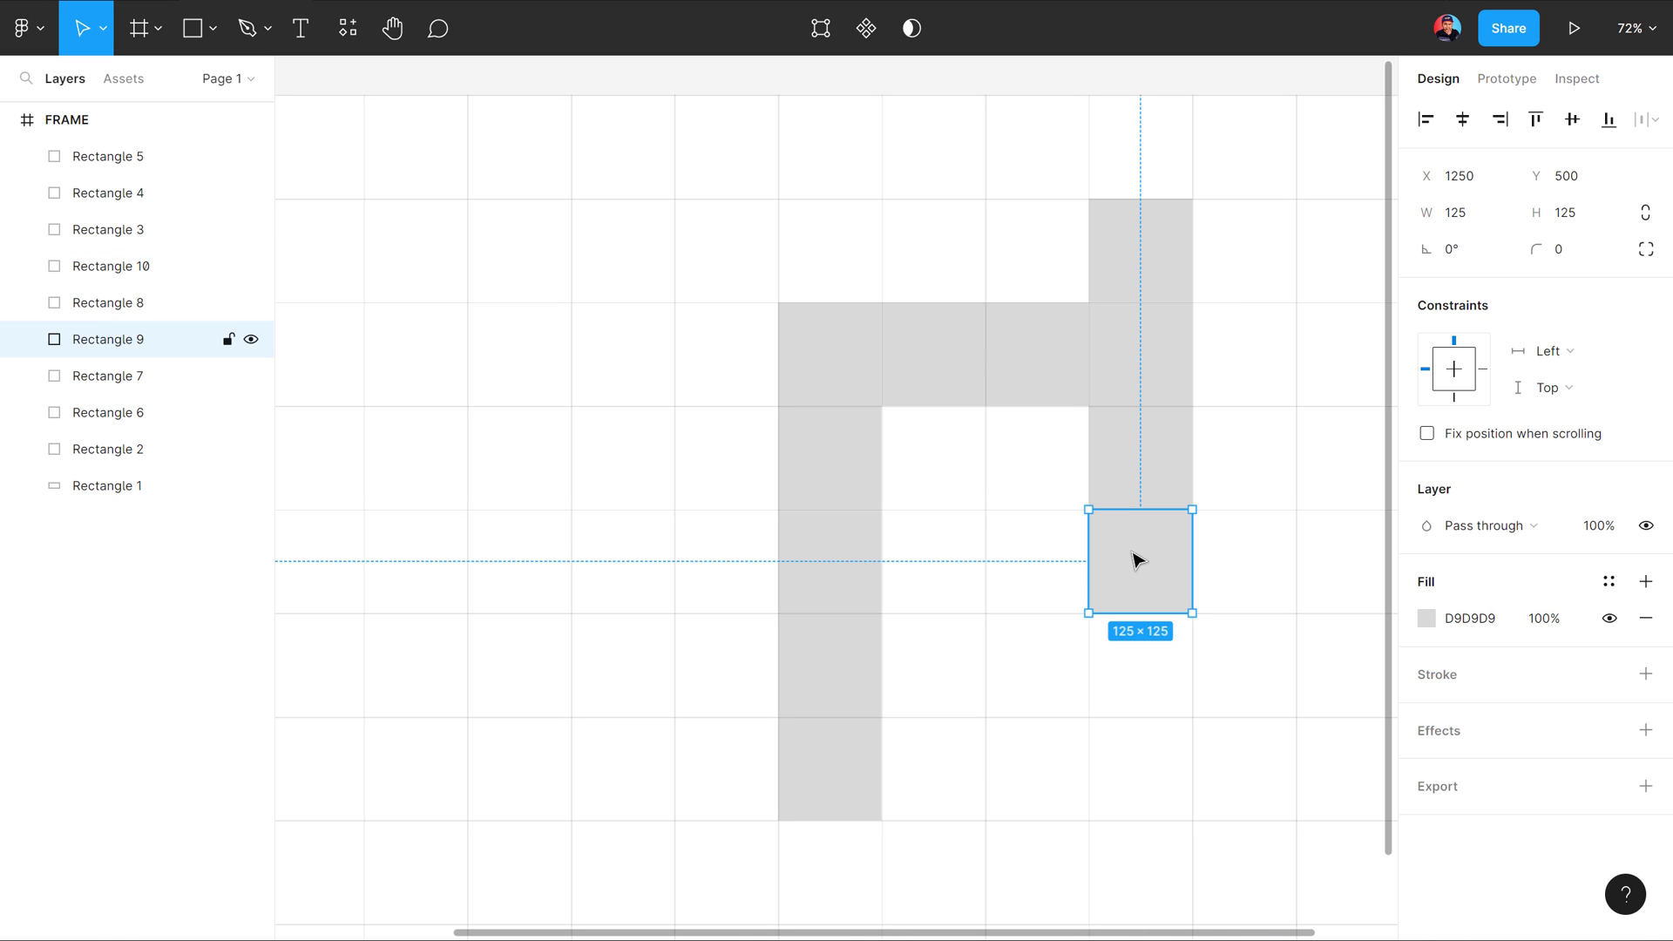
mouse_move(1121, 578)
mouse_down()
mouse_move(1109, 762)
mouse_move(1149, 643)
mouse_move(1142, 693)
mouse_move(1143, 615)
mouse_up()
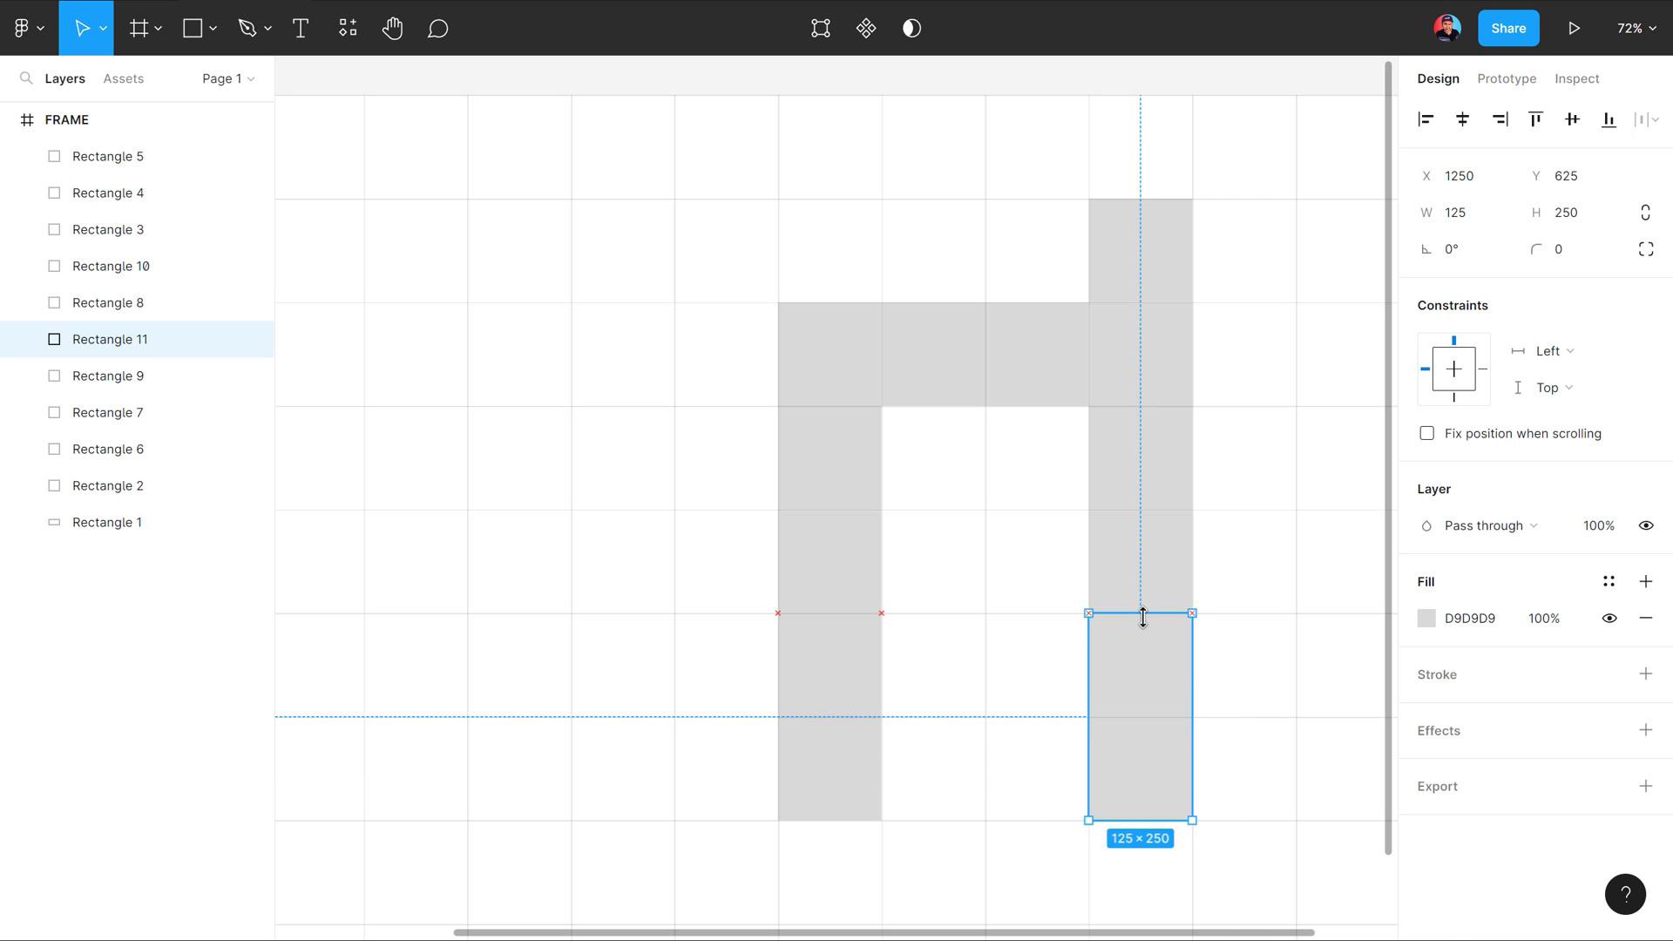
click(1266, 530)
click(1113, 623)
Step: Give the top bar and selected pieces a darker grey fill
shift+click(931, 366)
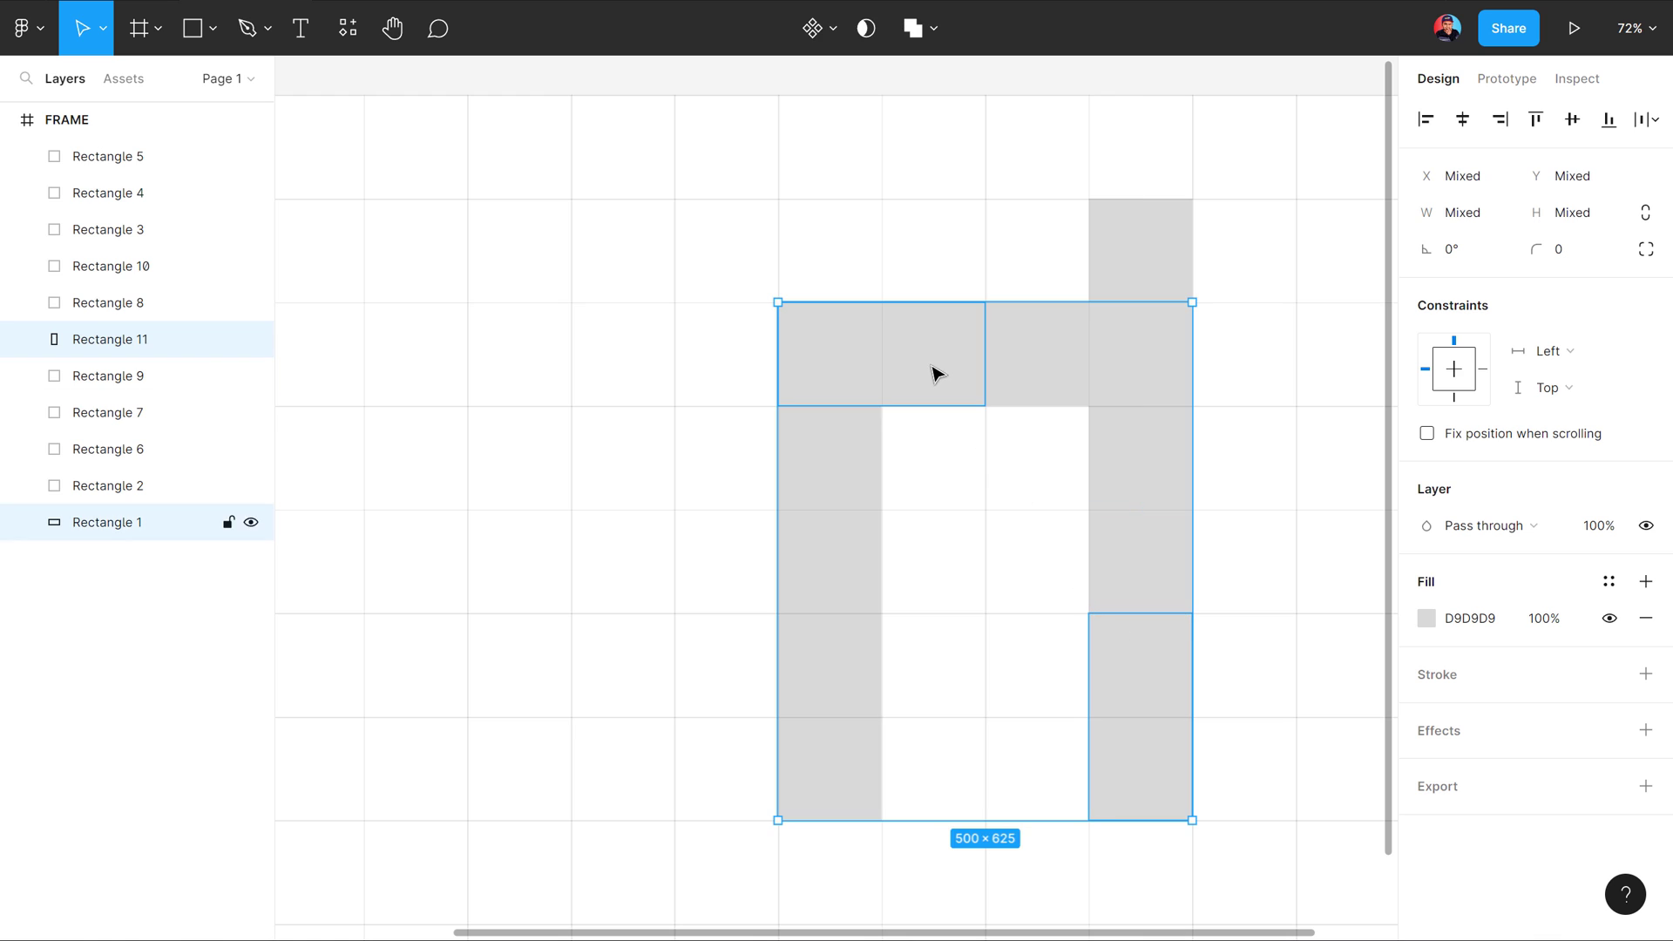
click(1426, 617)
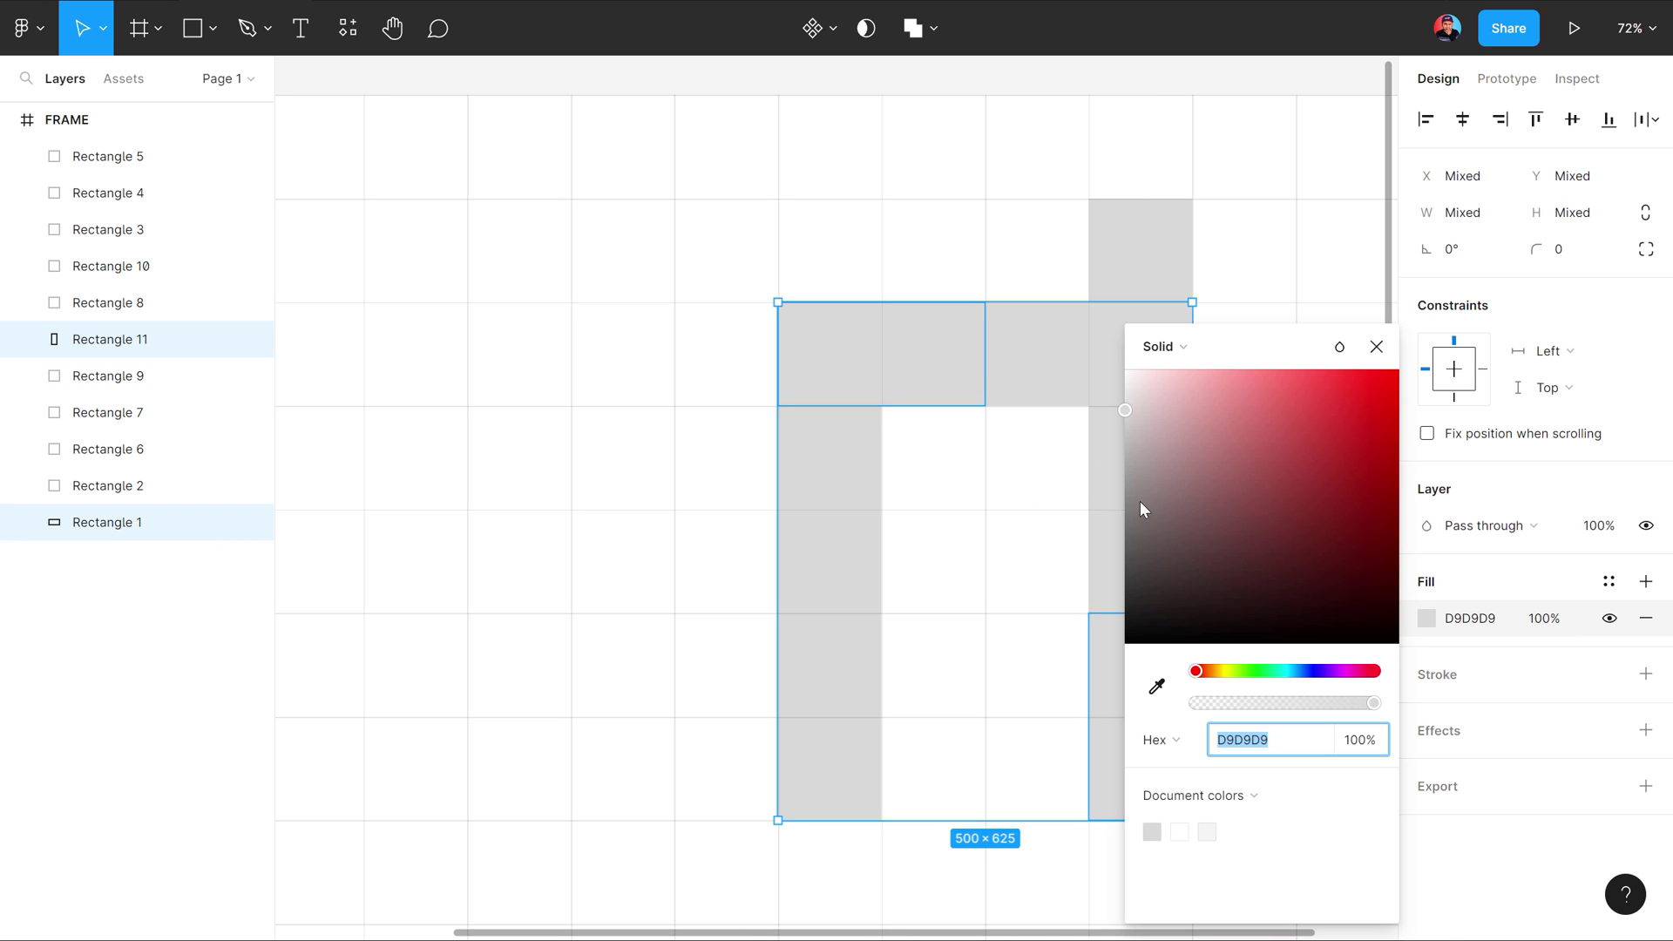
drag(1142, 508, 1124, 467)
click(1255, 307)
click(1069, 348)
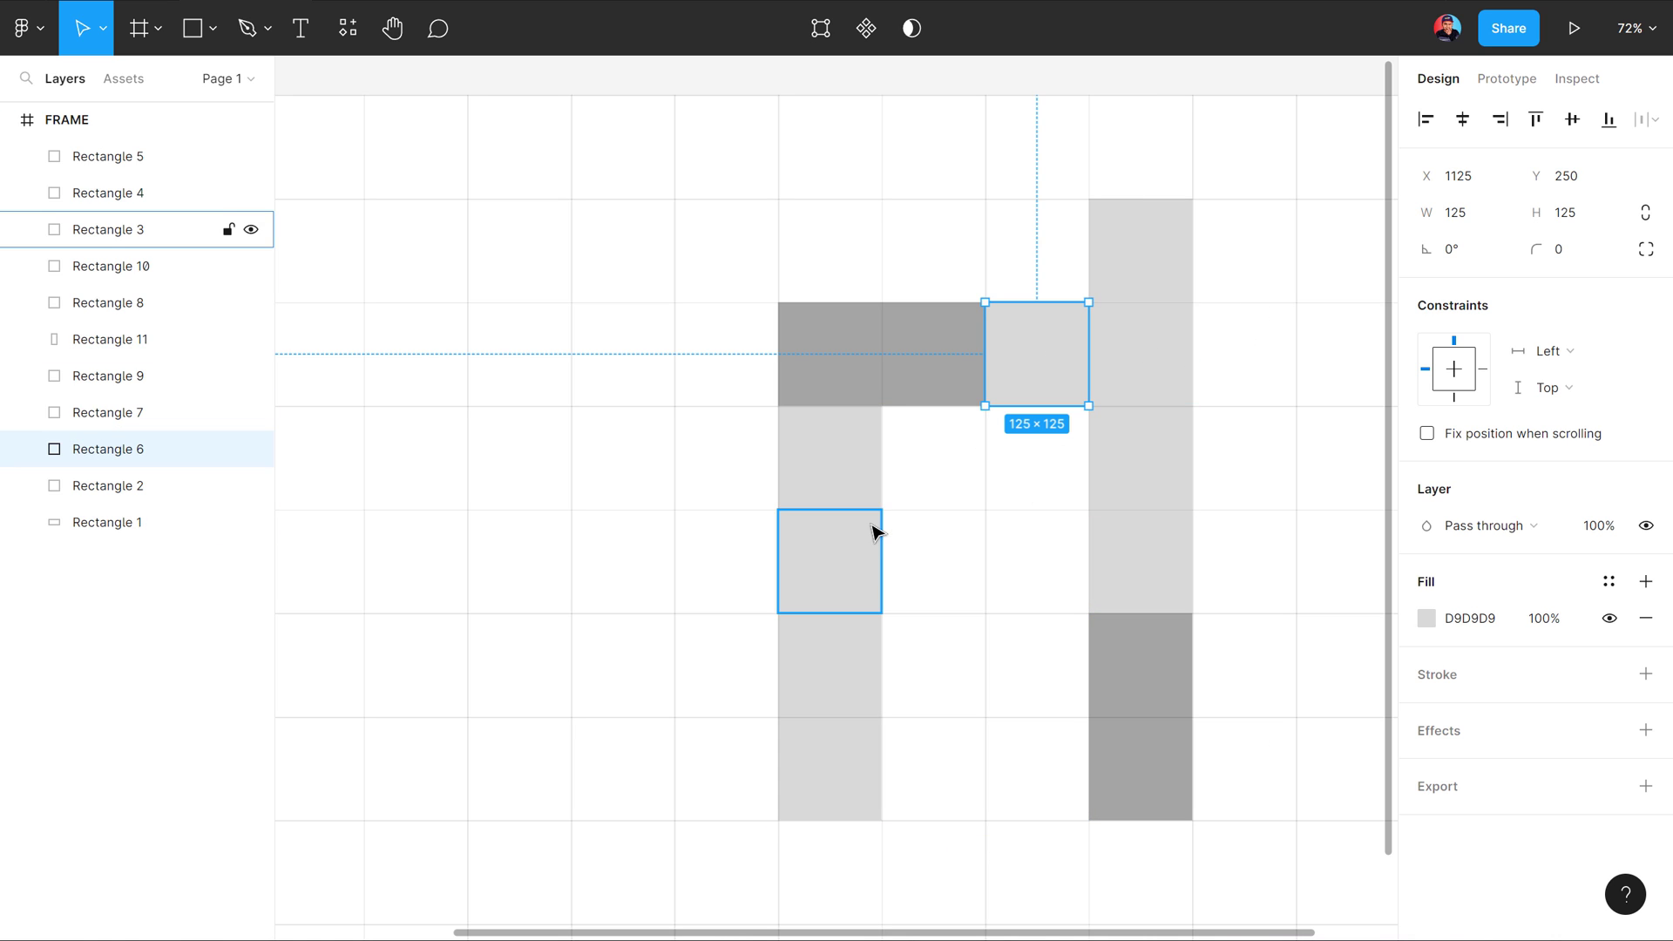
click(1255, 459)
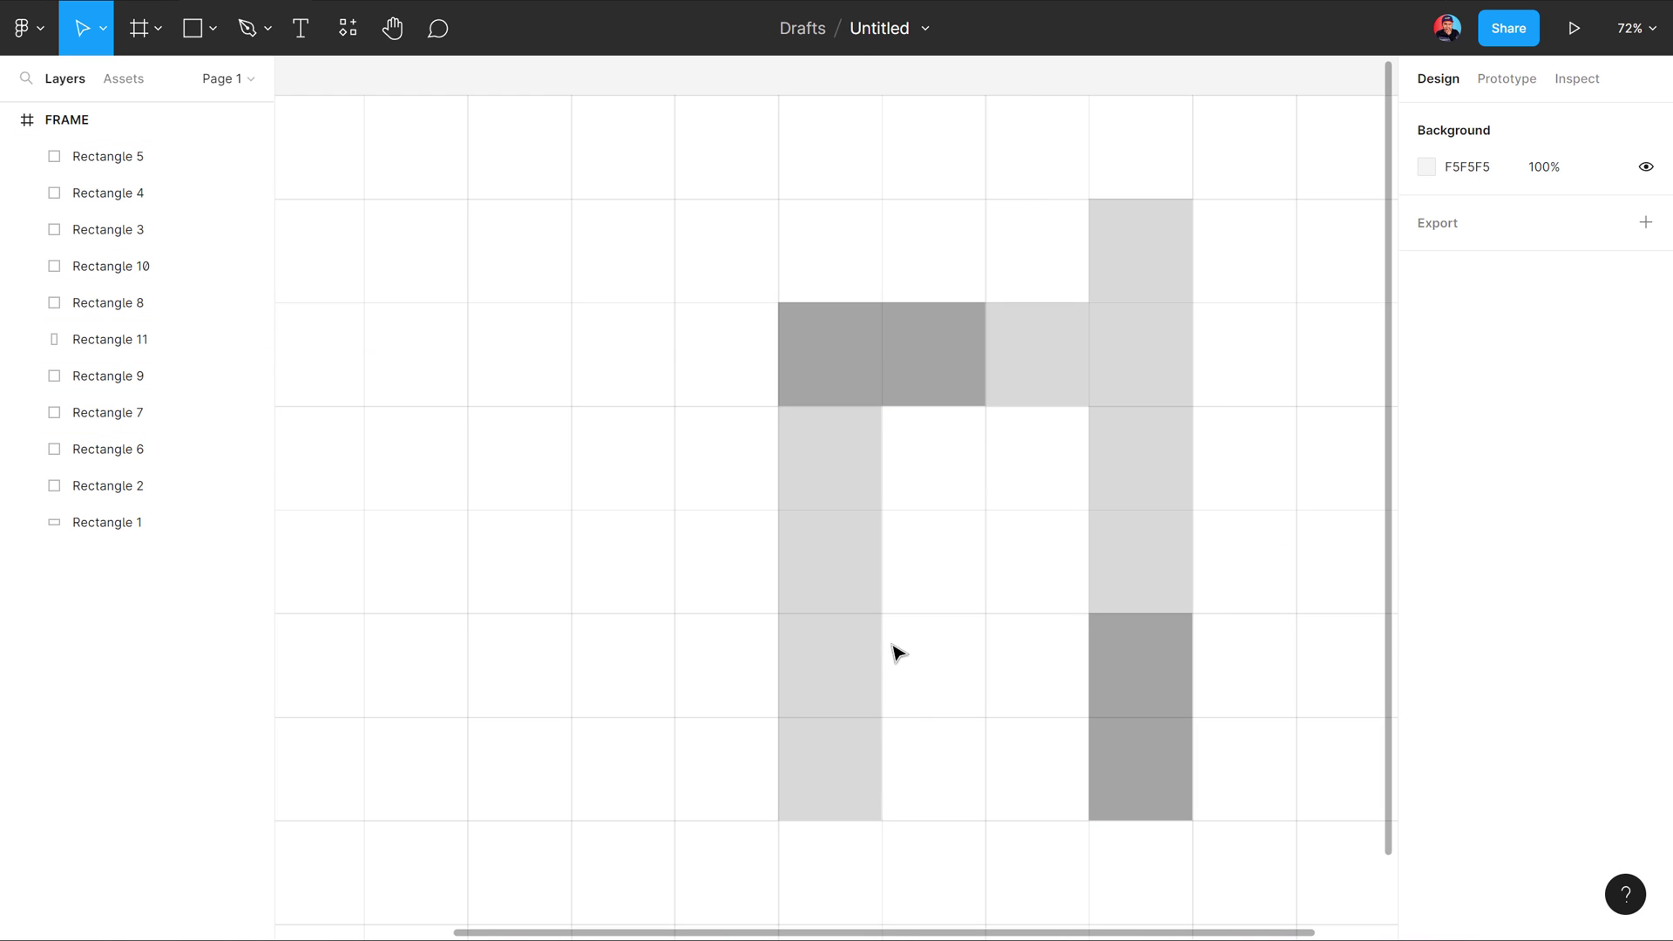
Step: Bridge the left column to the dark block with a dark grey bar, and extend the left column one cell down
click(838, 672)
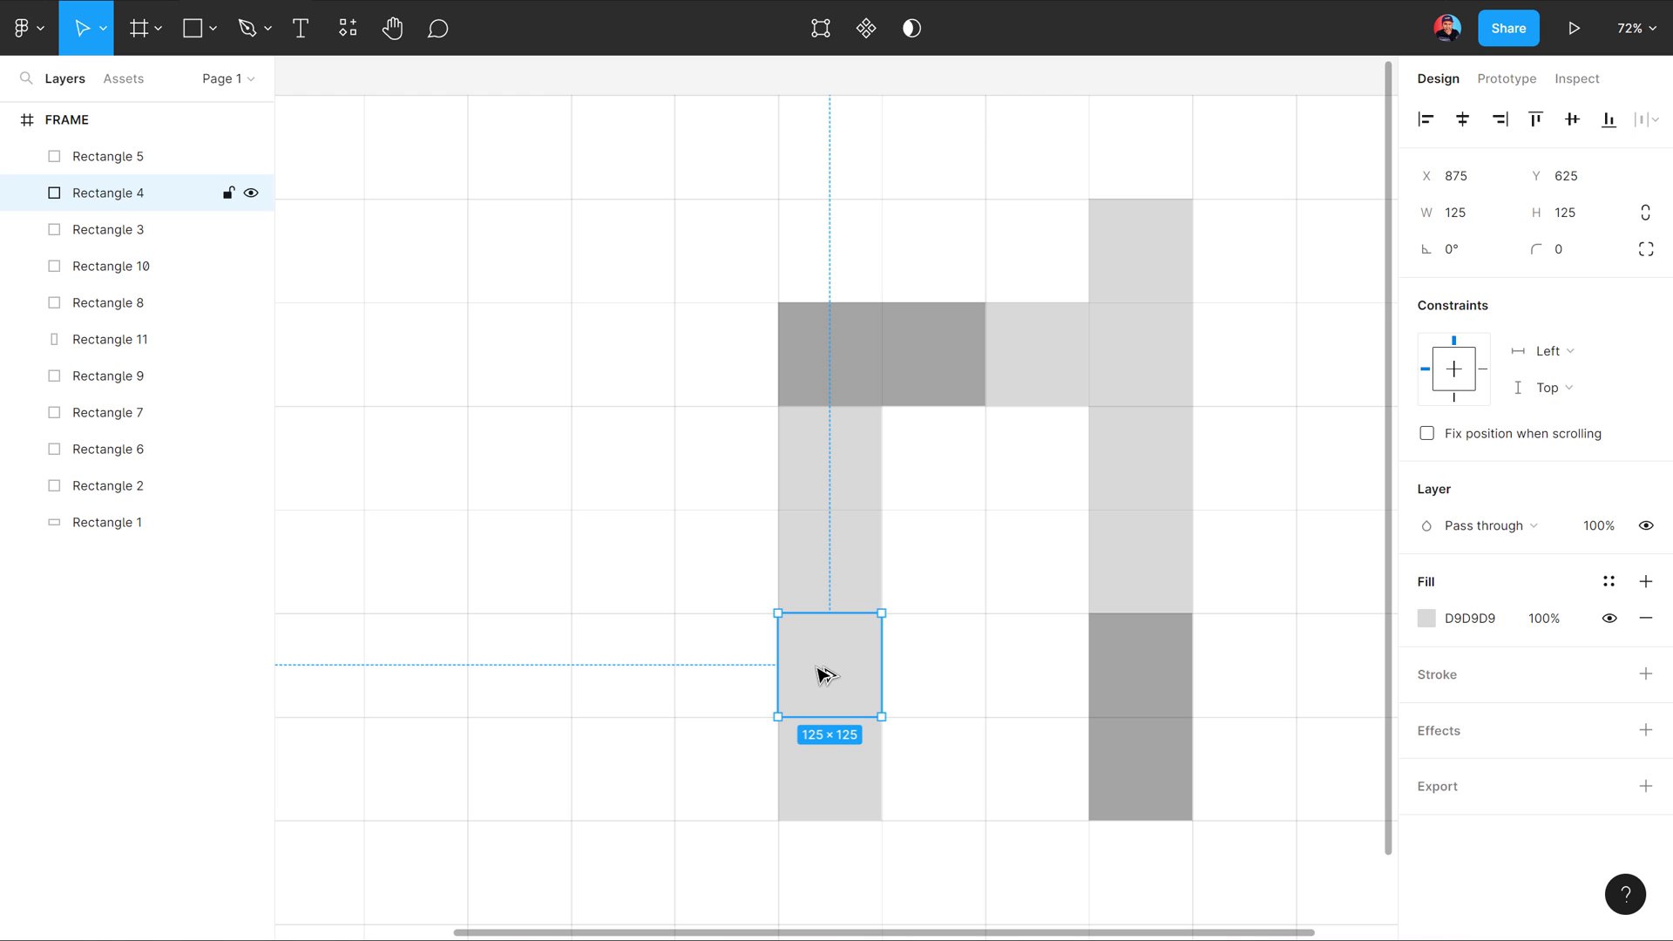
drag(825, 675, 1087, 668)
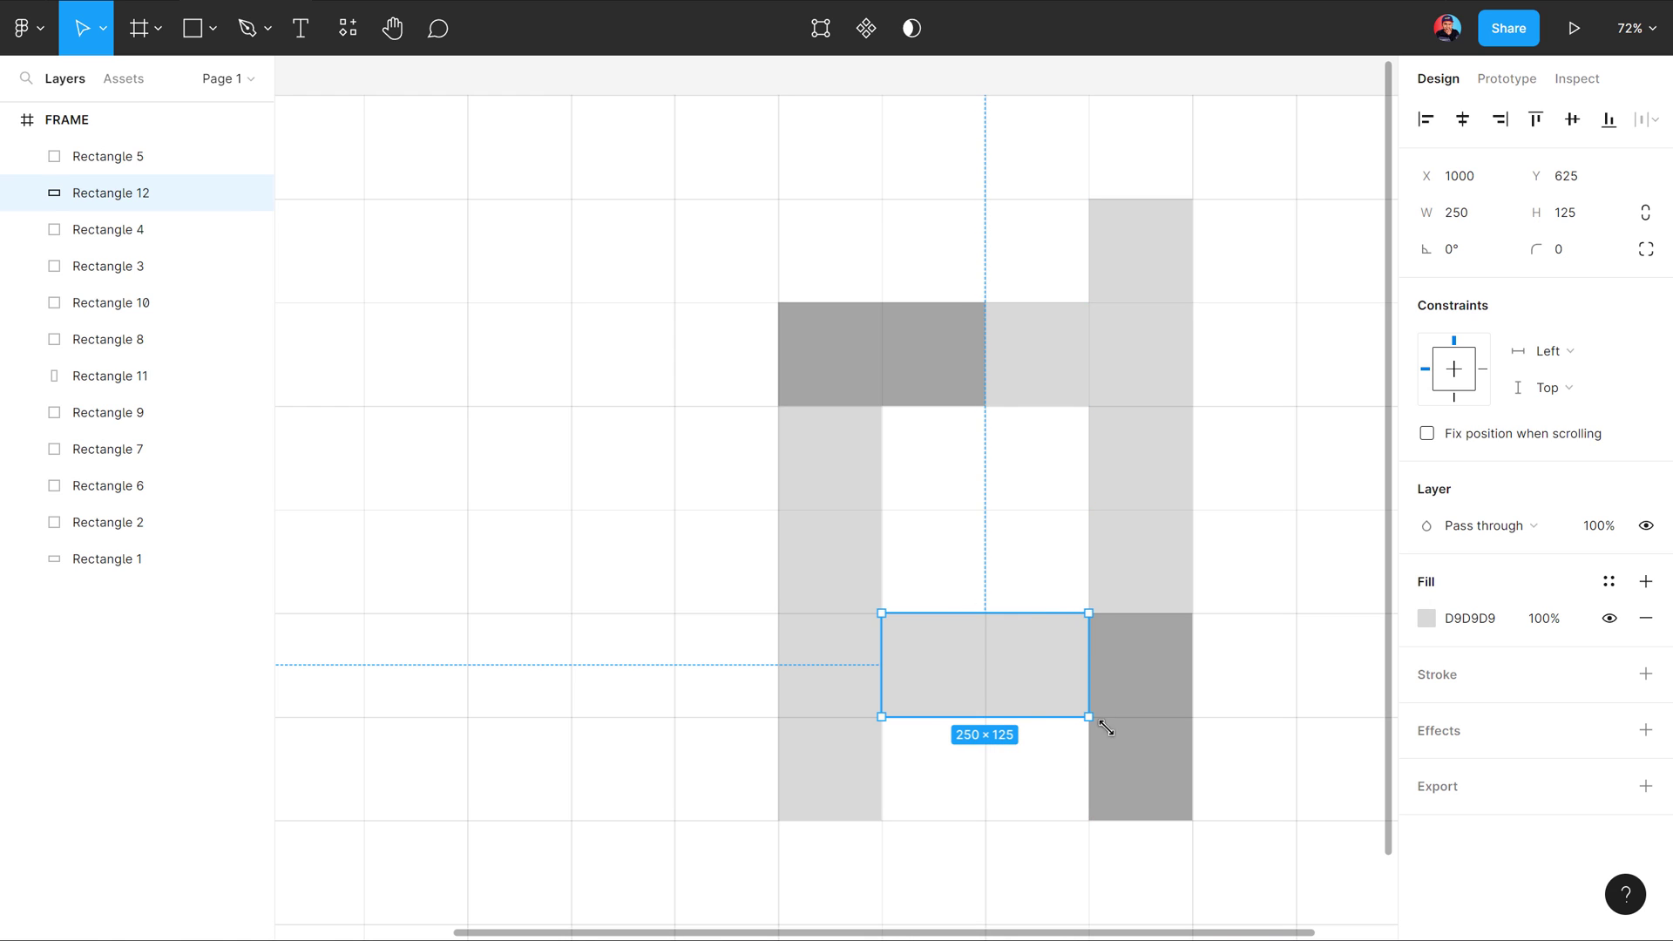
key(i)
click(1140, 690)
click(1200, 601)
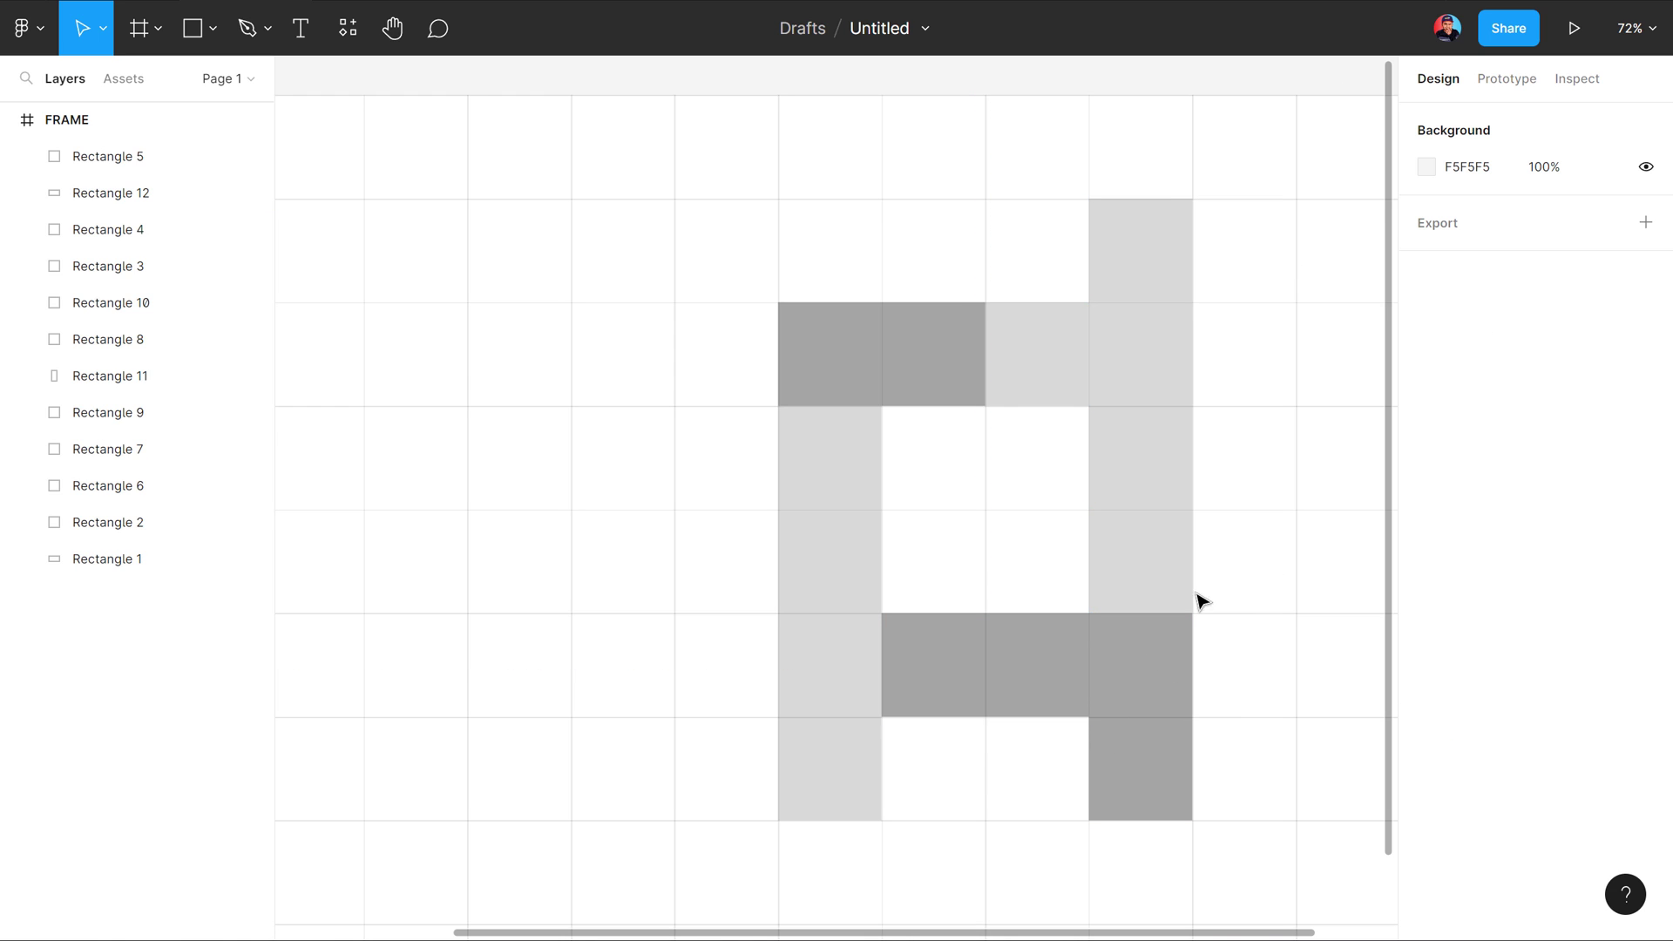
drag(1265, 581, 1254, 553)
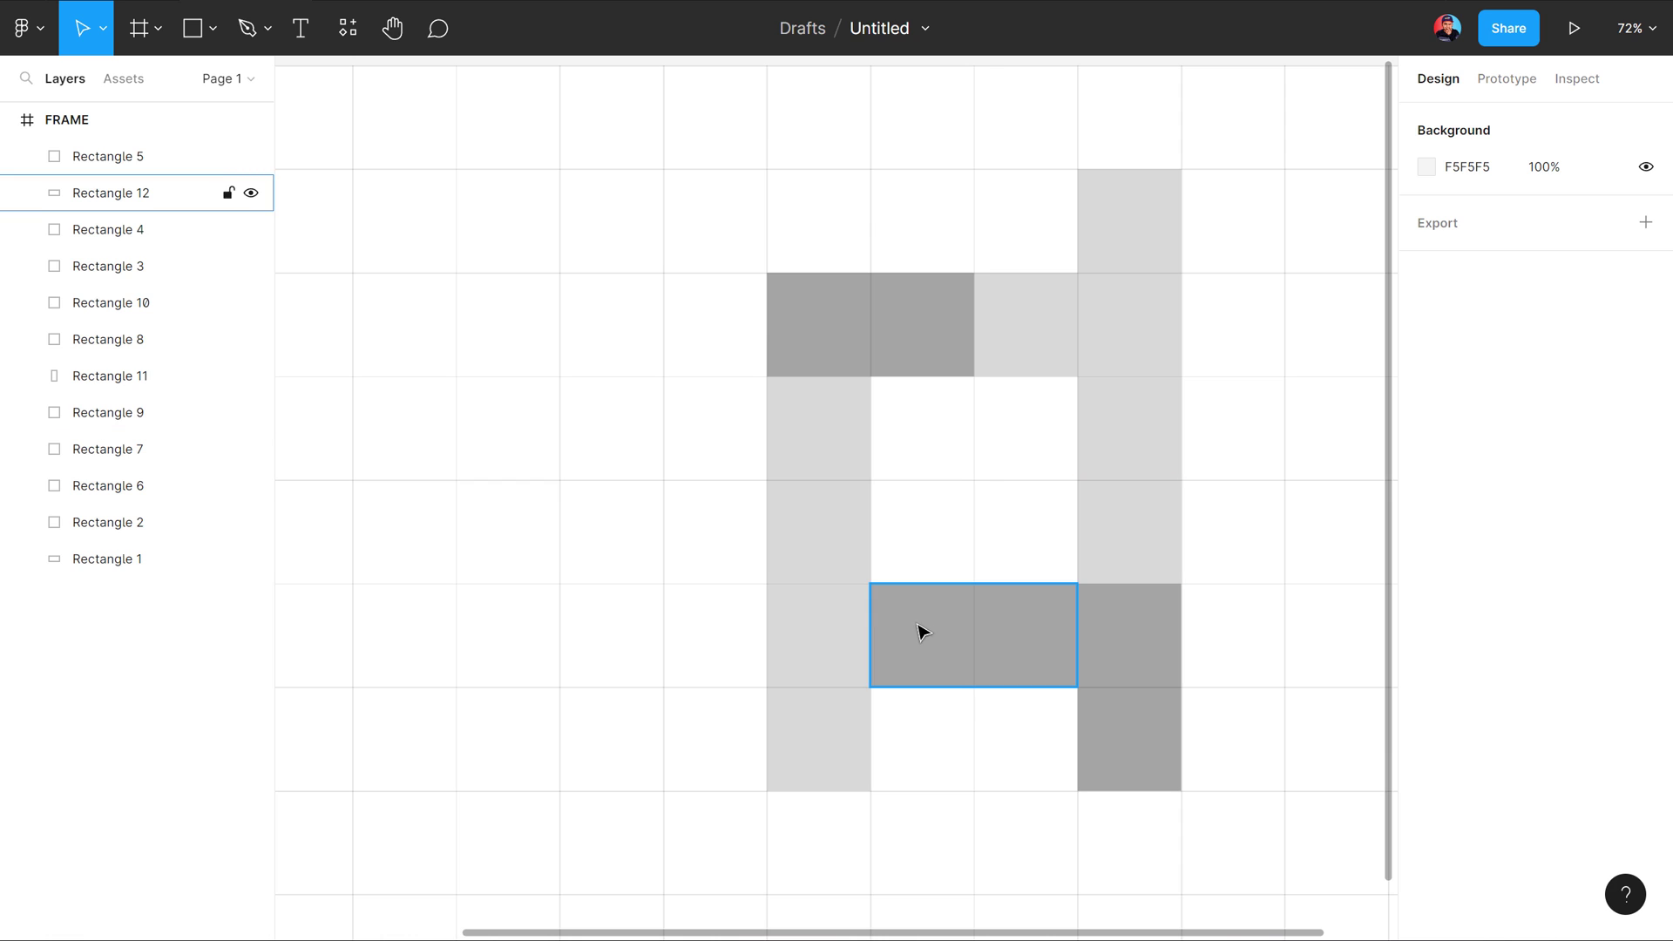
click(826, 745)
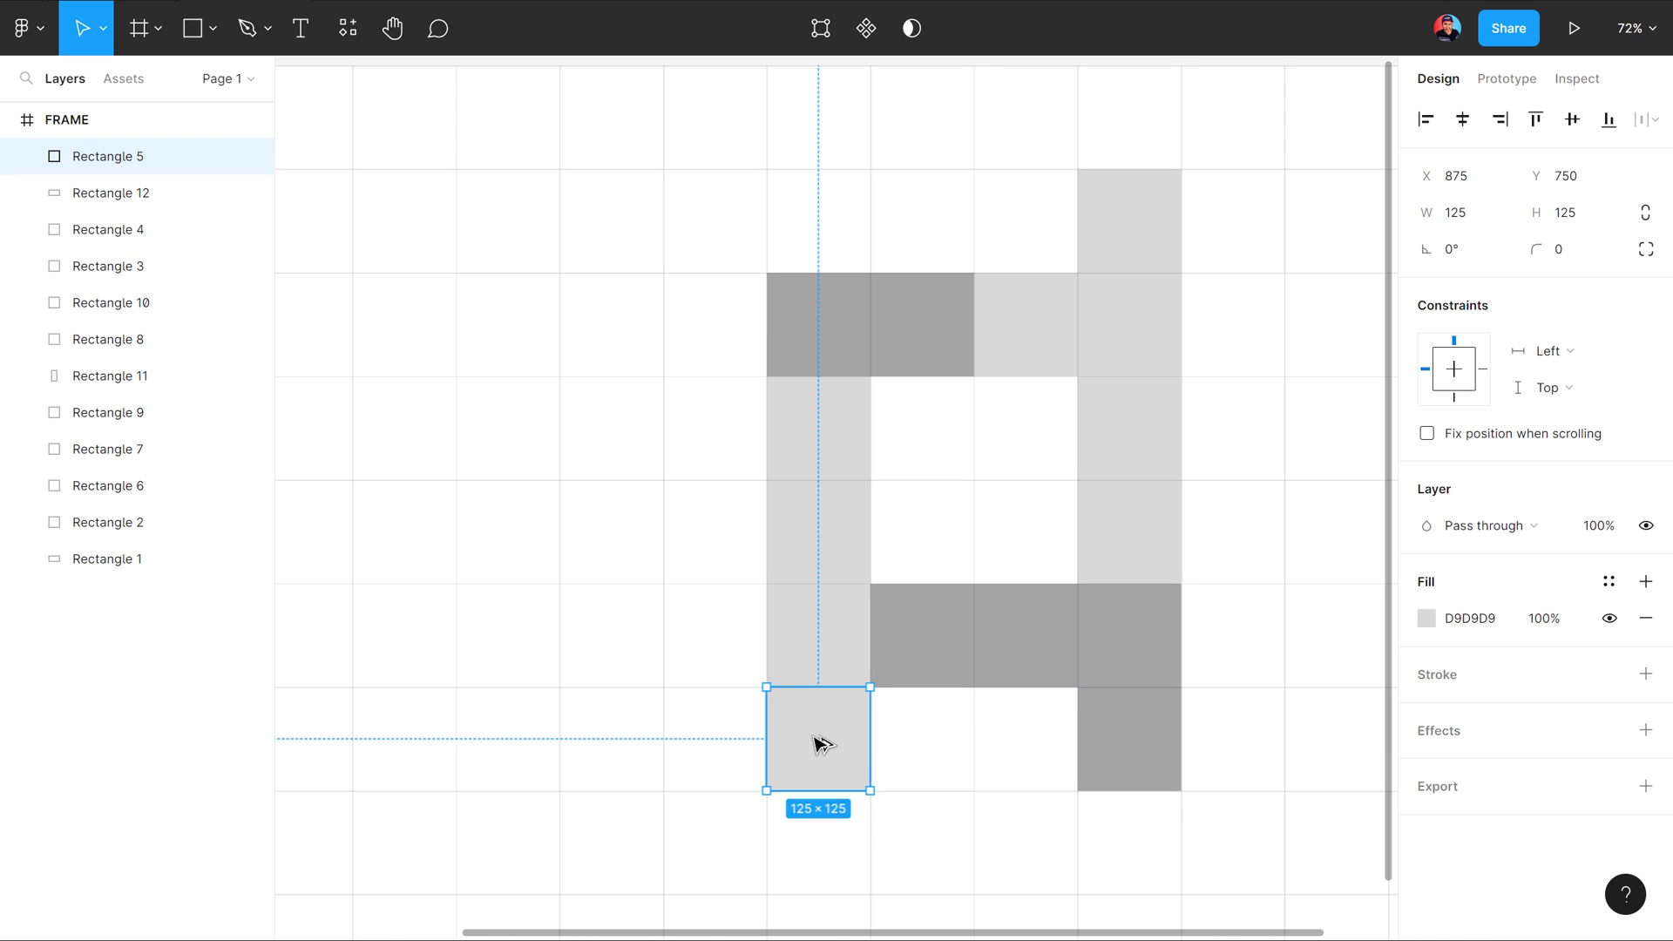
drag(819, 745, 824, 843)
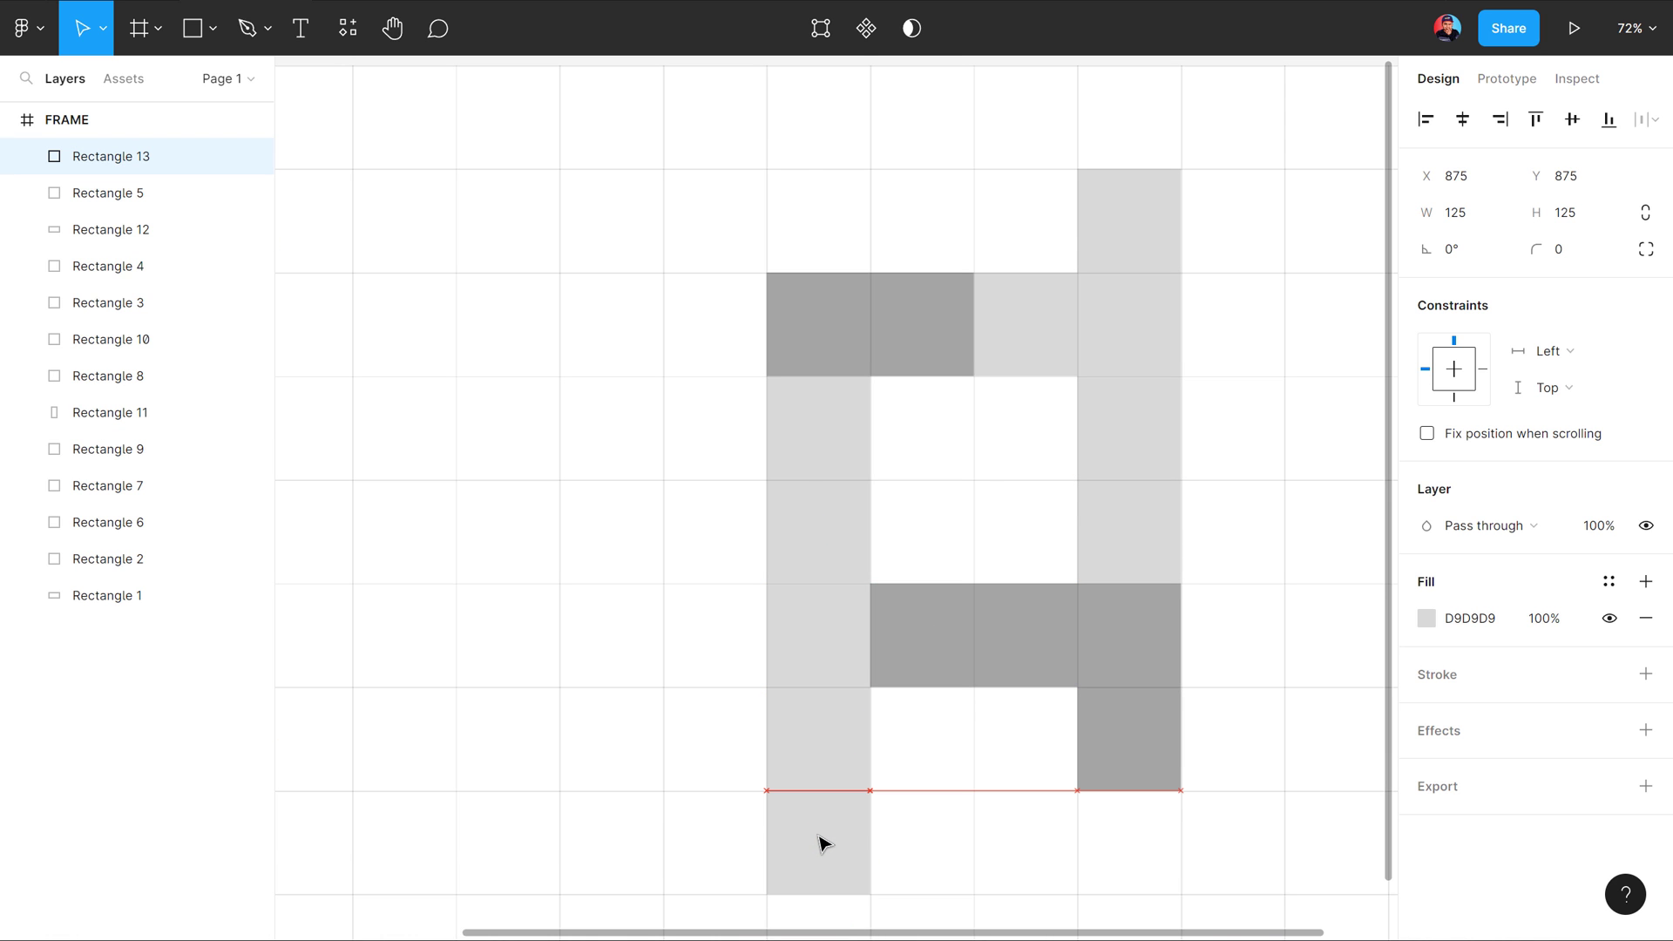
click(973, 749)
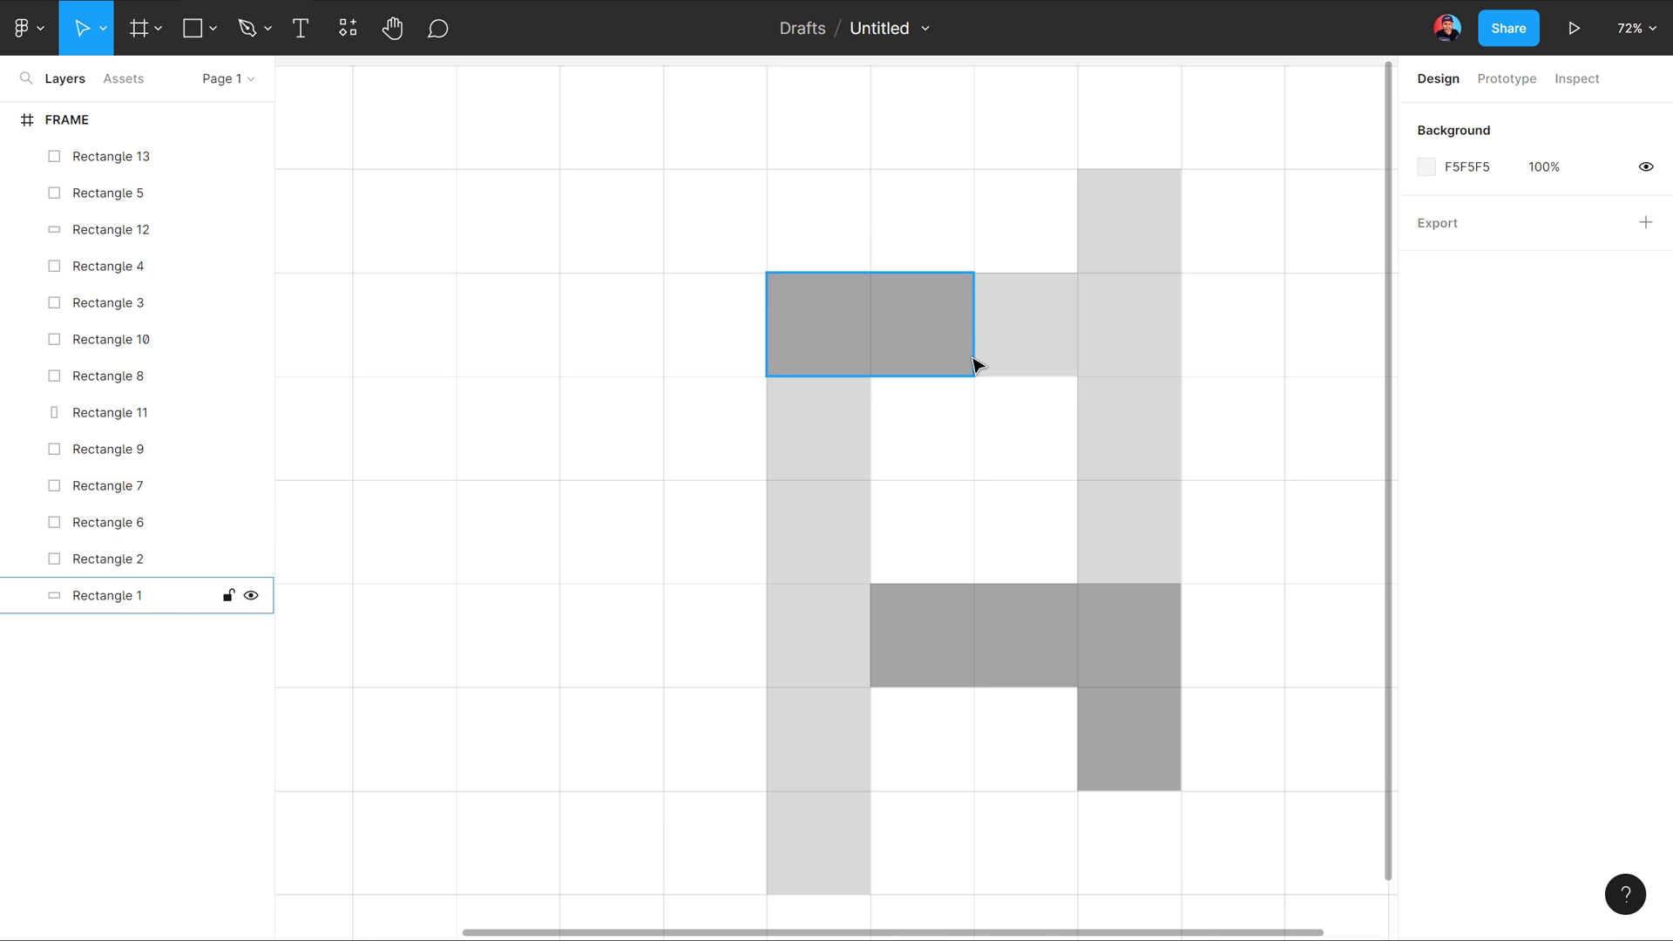
Step: Round the square under the top bar into a full circle; open the square below for point editing
click(809, 430)
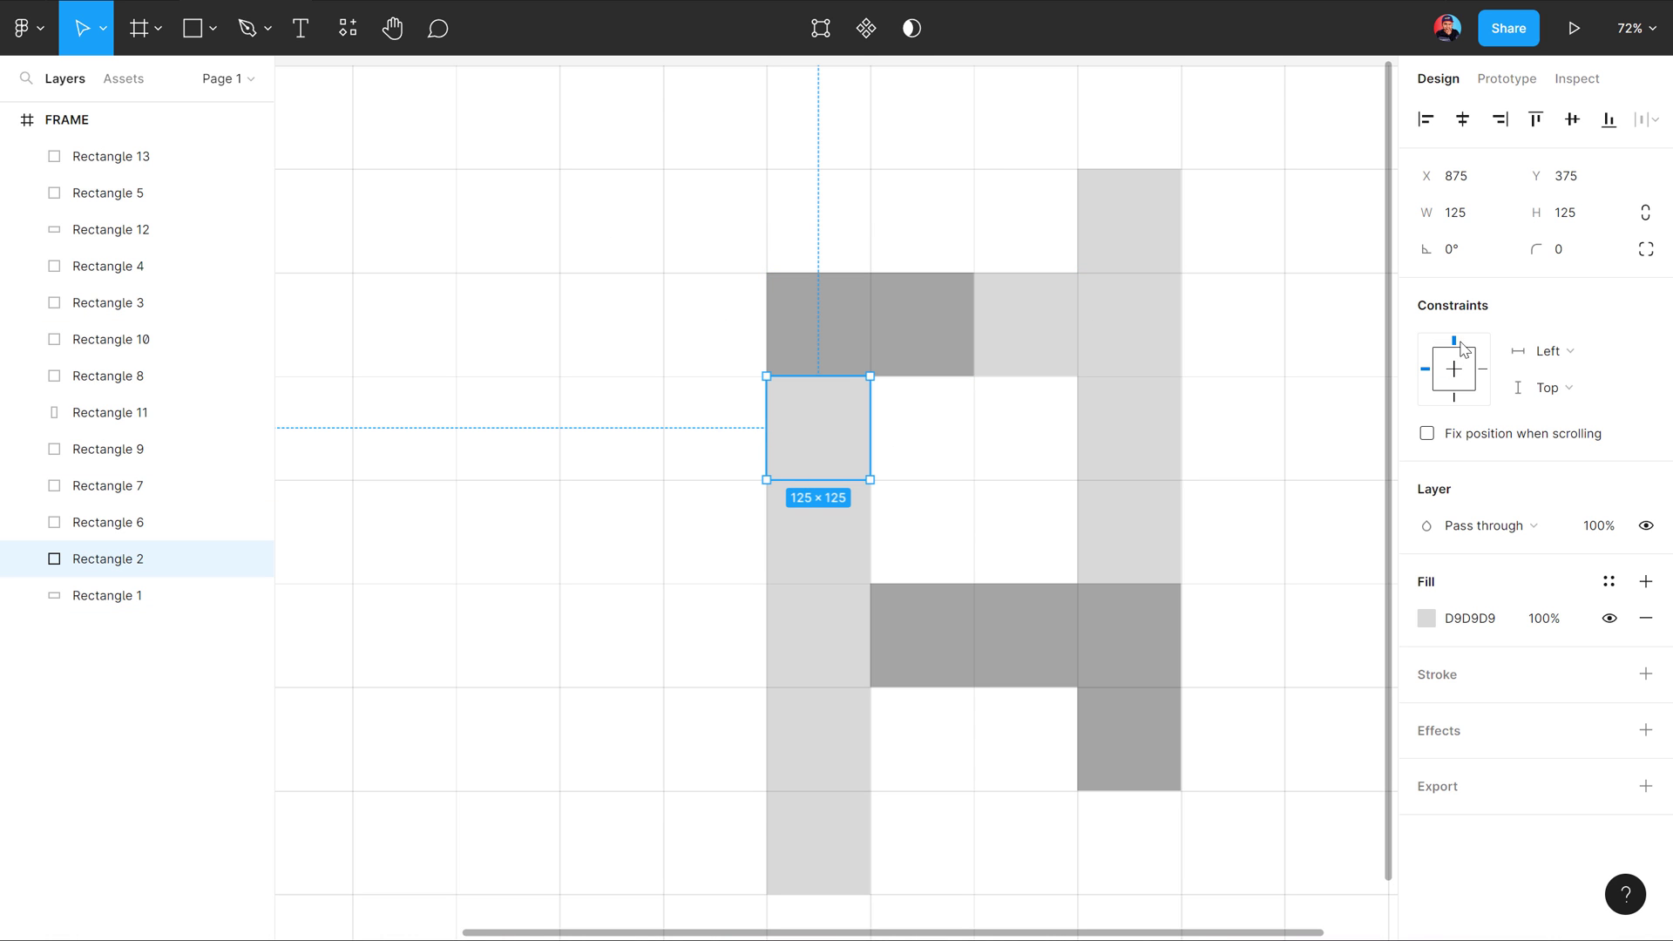
mouse_move(1529, 248)
mouse_down()
mouse_move(1051, 174)
mouse_move(179, 159)
mouse_up()
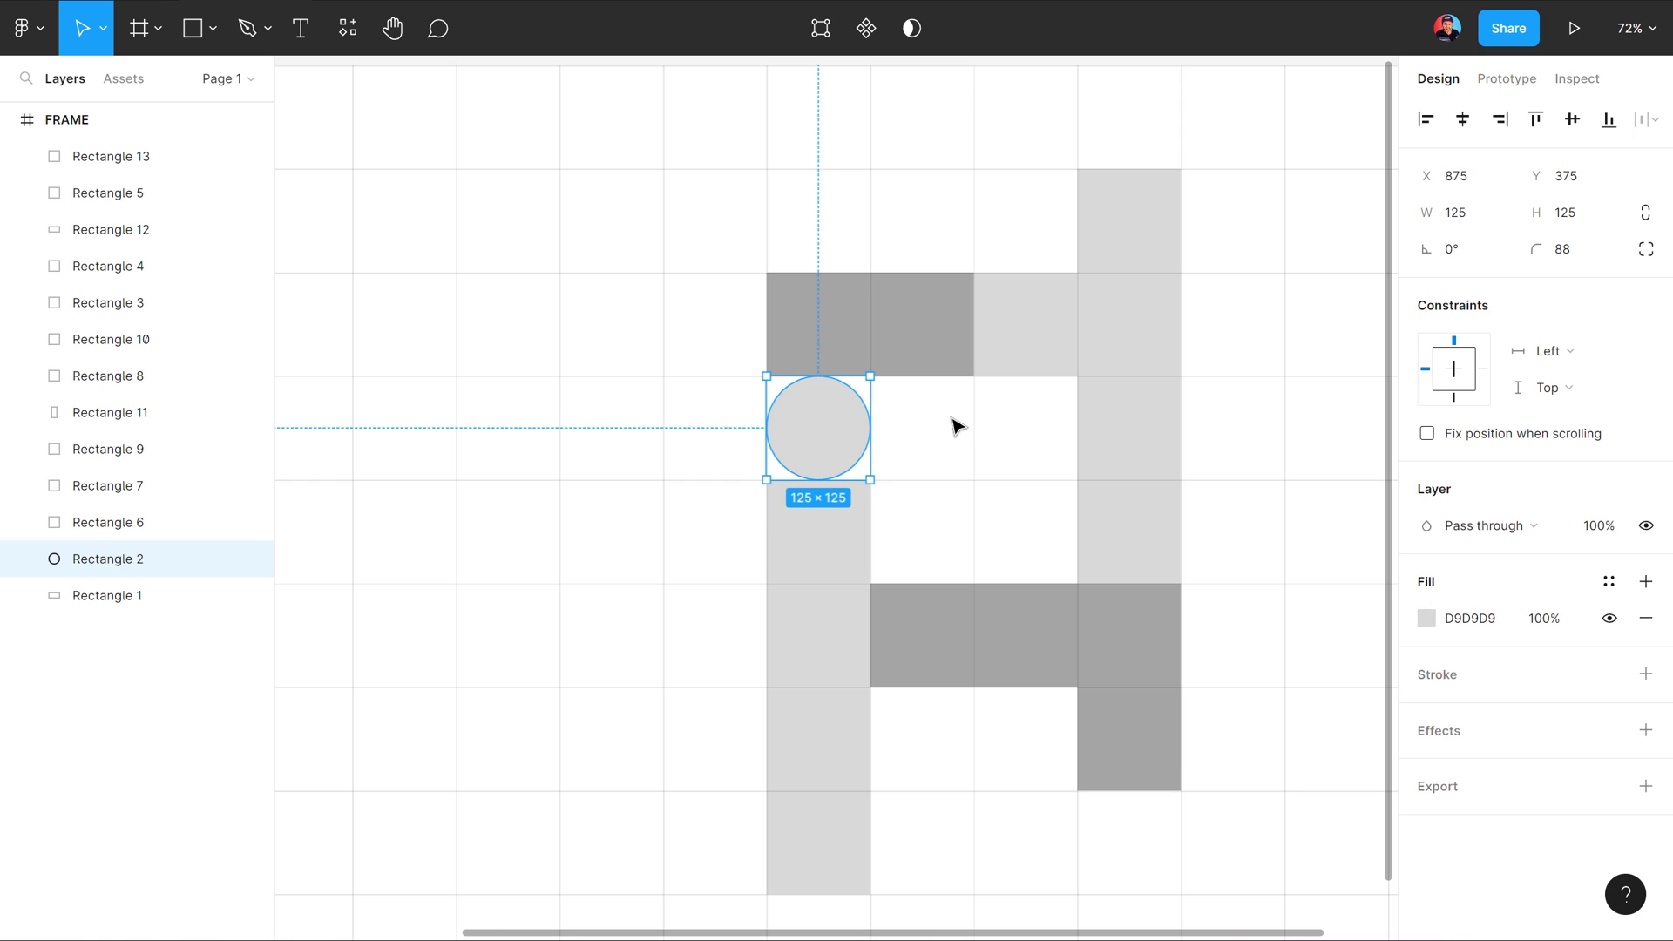
click(808, 549)
scroll(849, 562, up, 3)
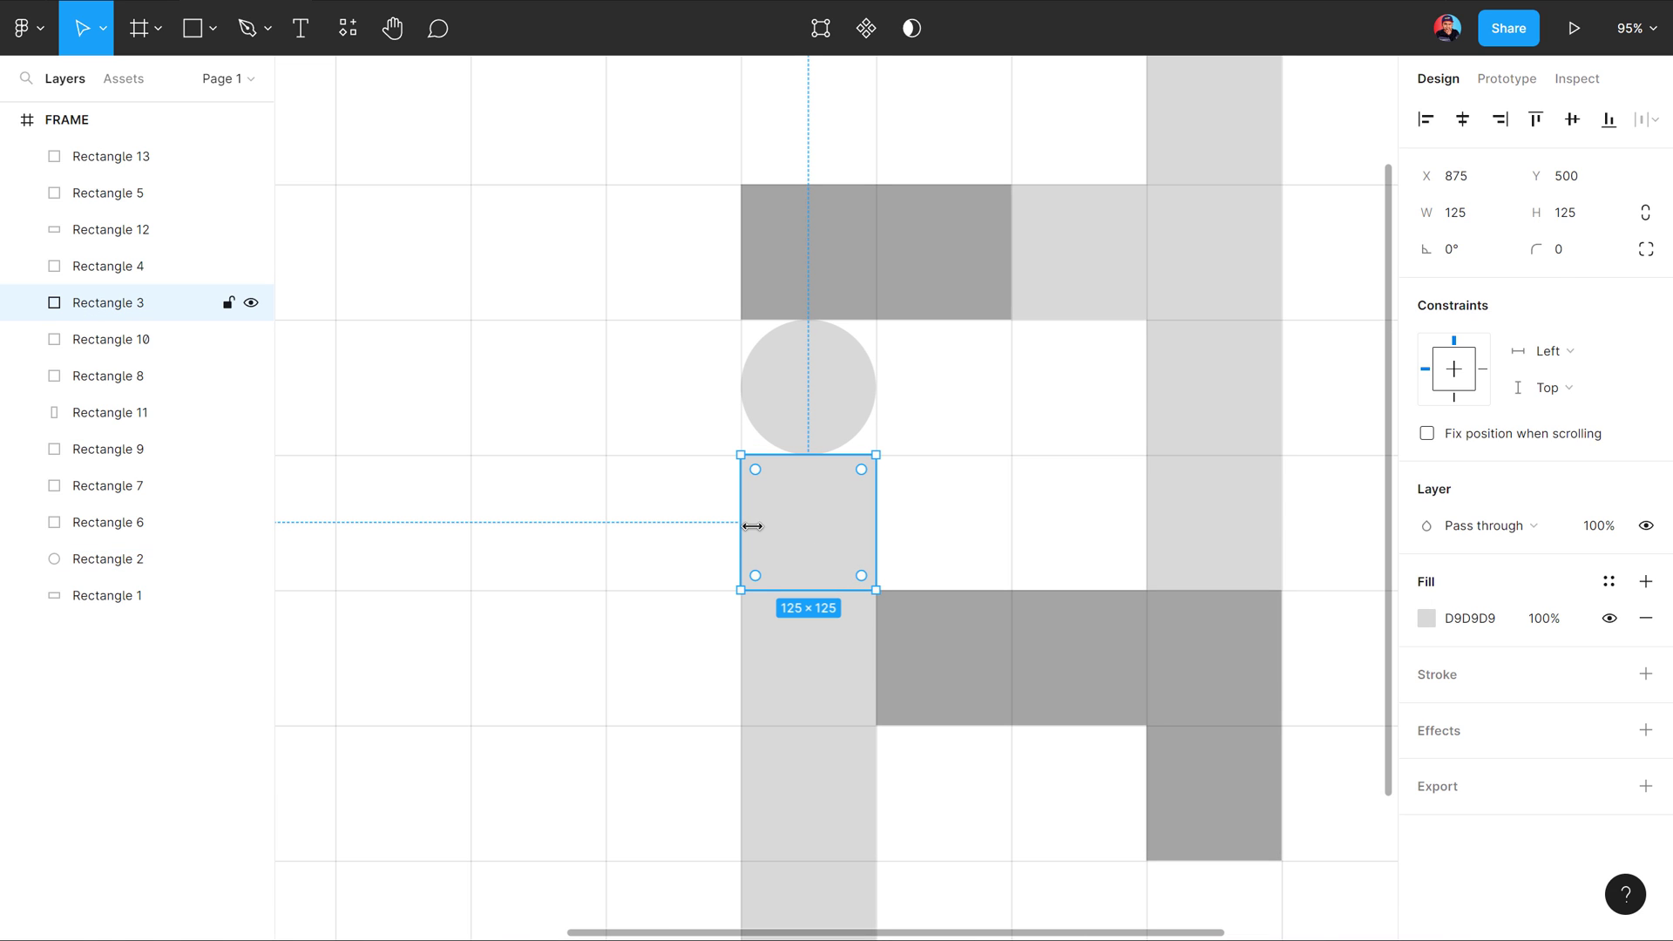
double_click(814, 508)
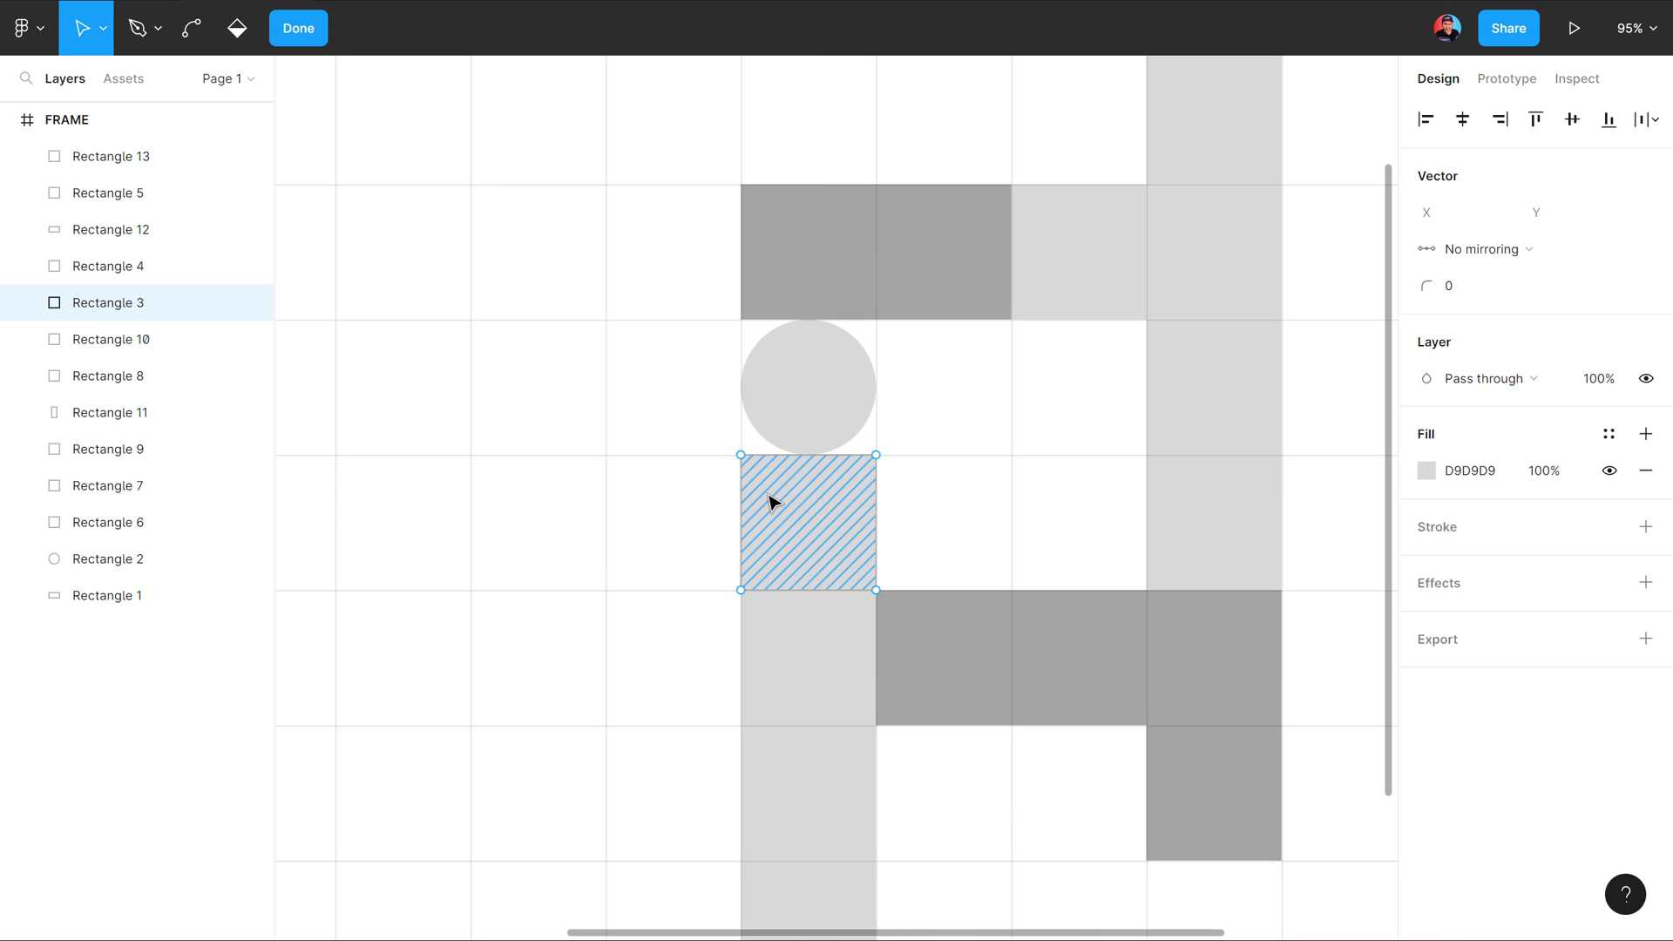
Step: Round the square's bottom-left corner into a quarter-circle arc
click(742, 592)
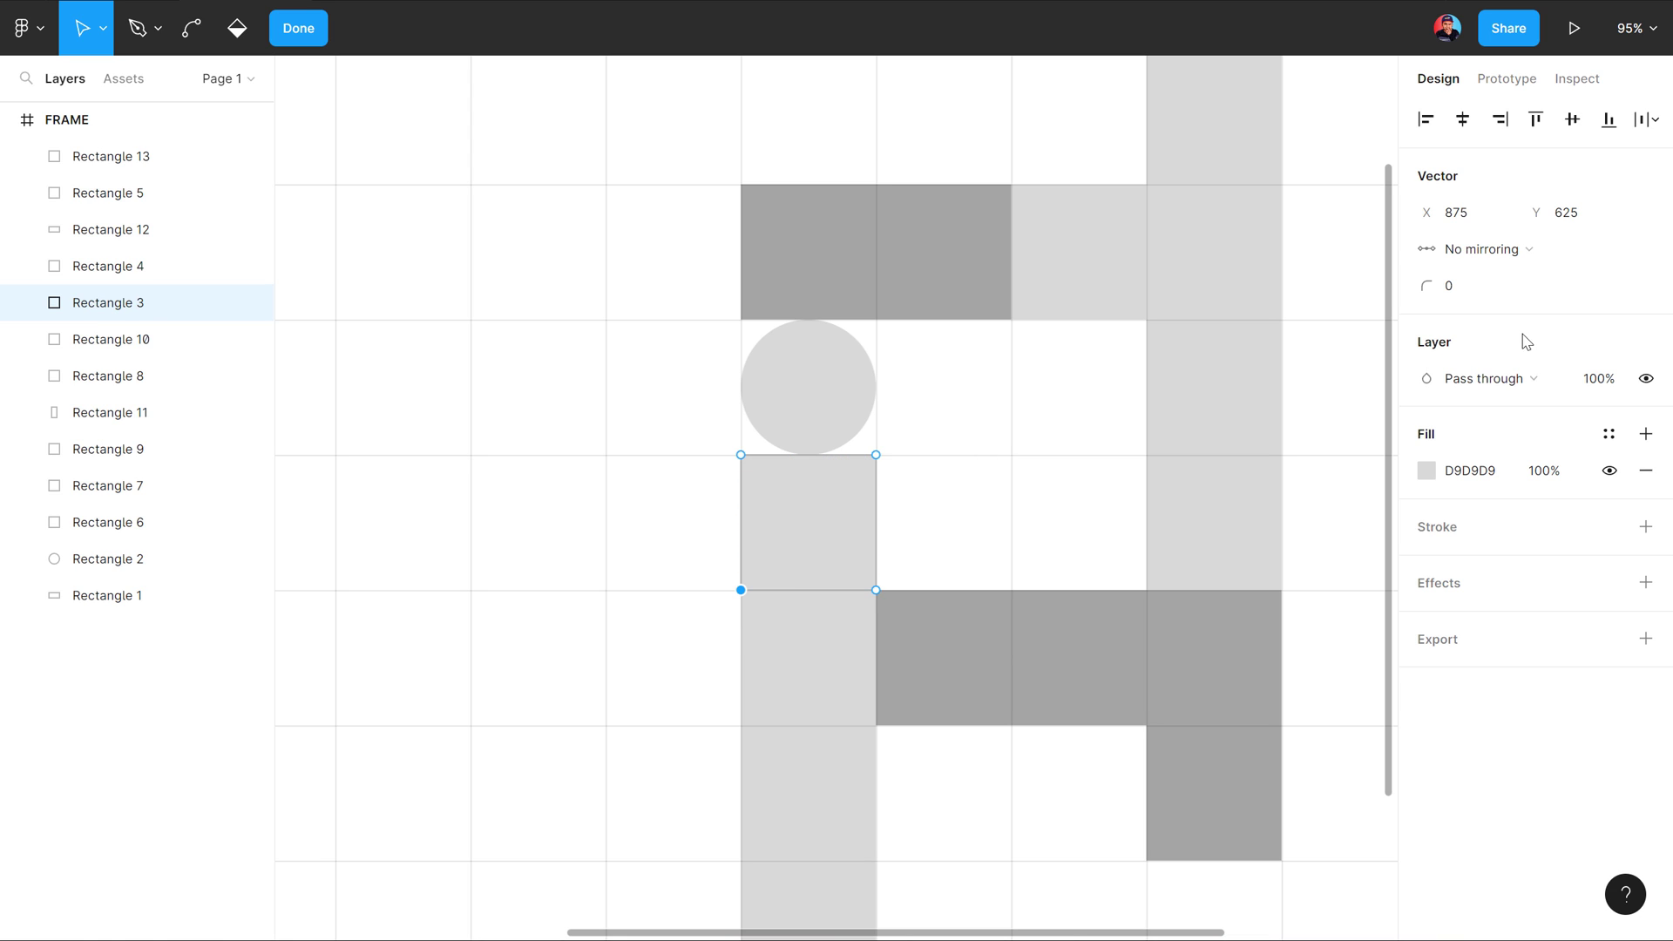
drag(1423, 283, 1427, 274)
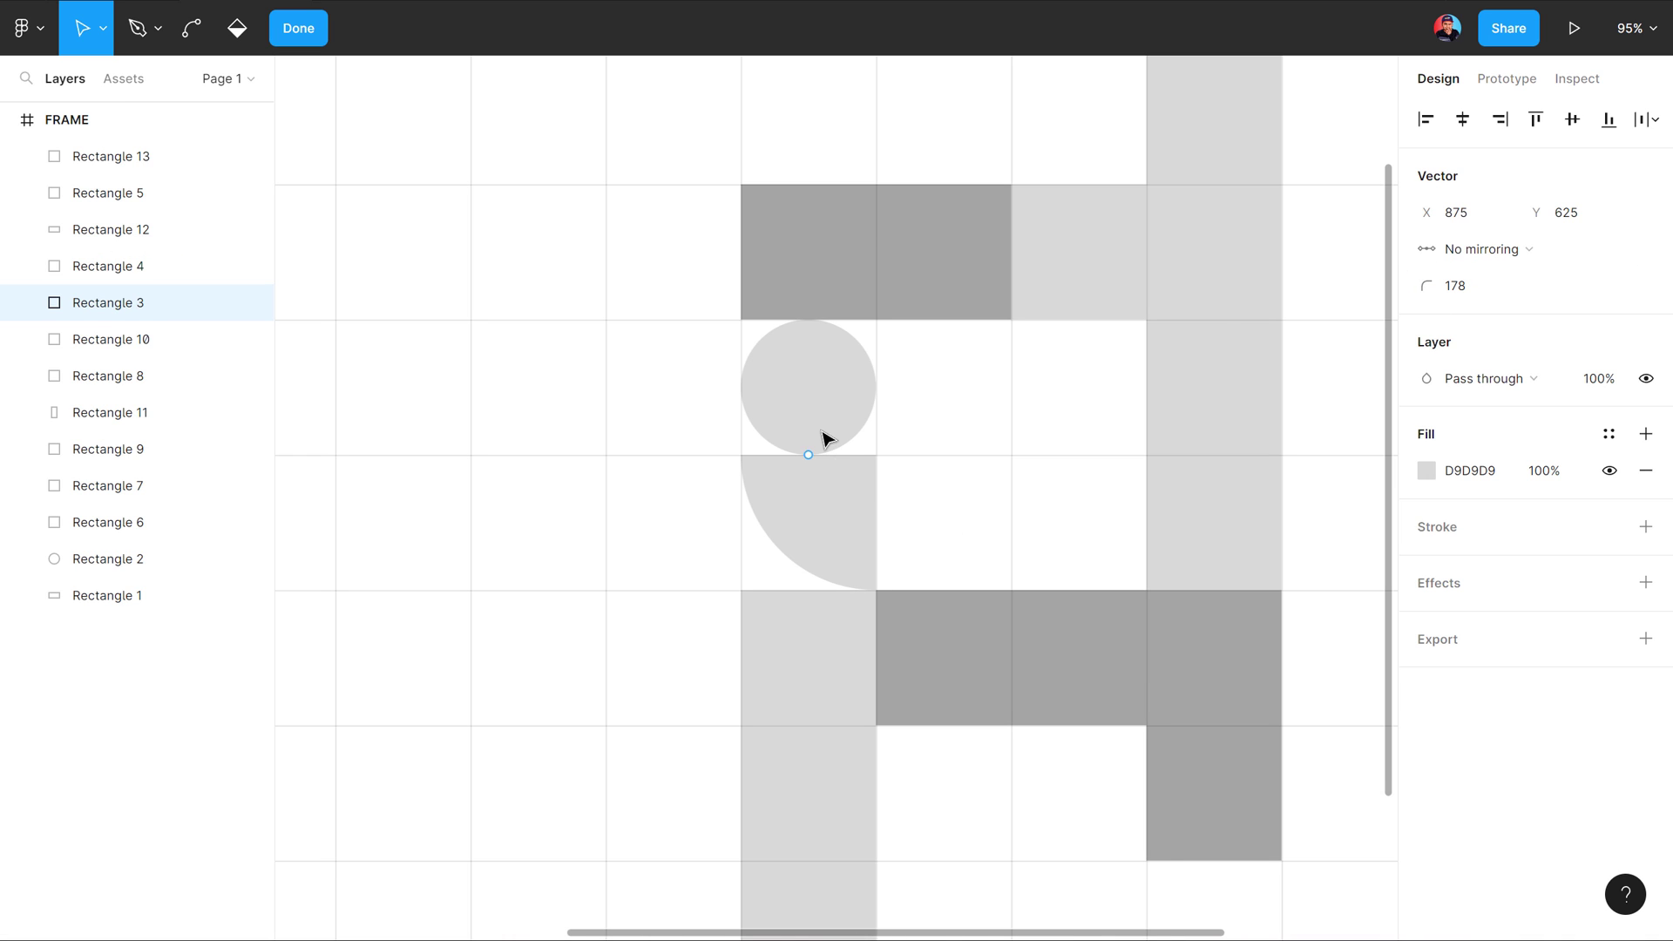
click(926, 498)
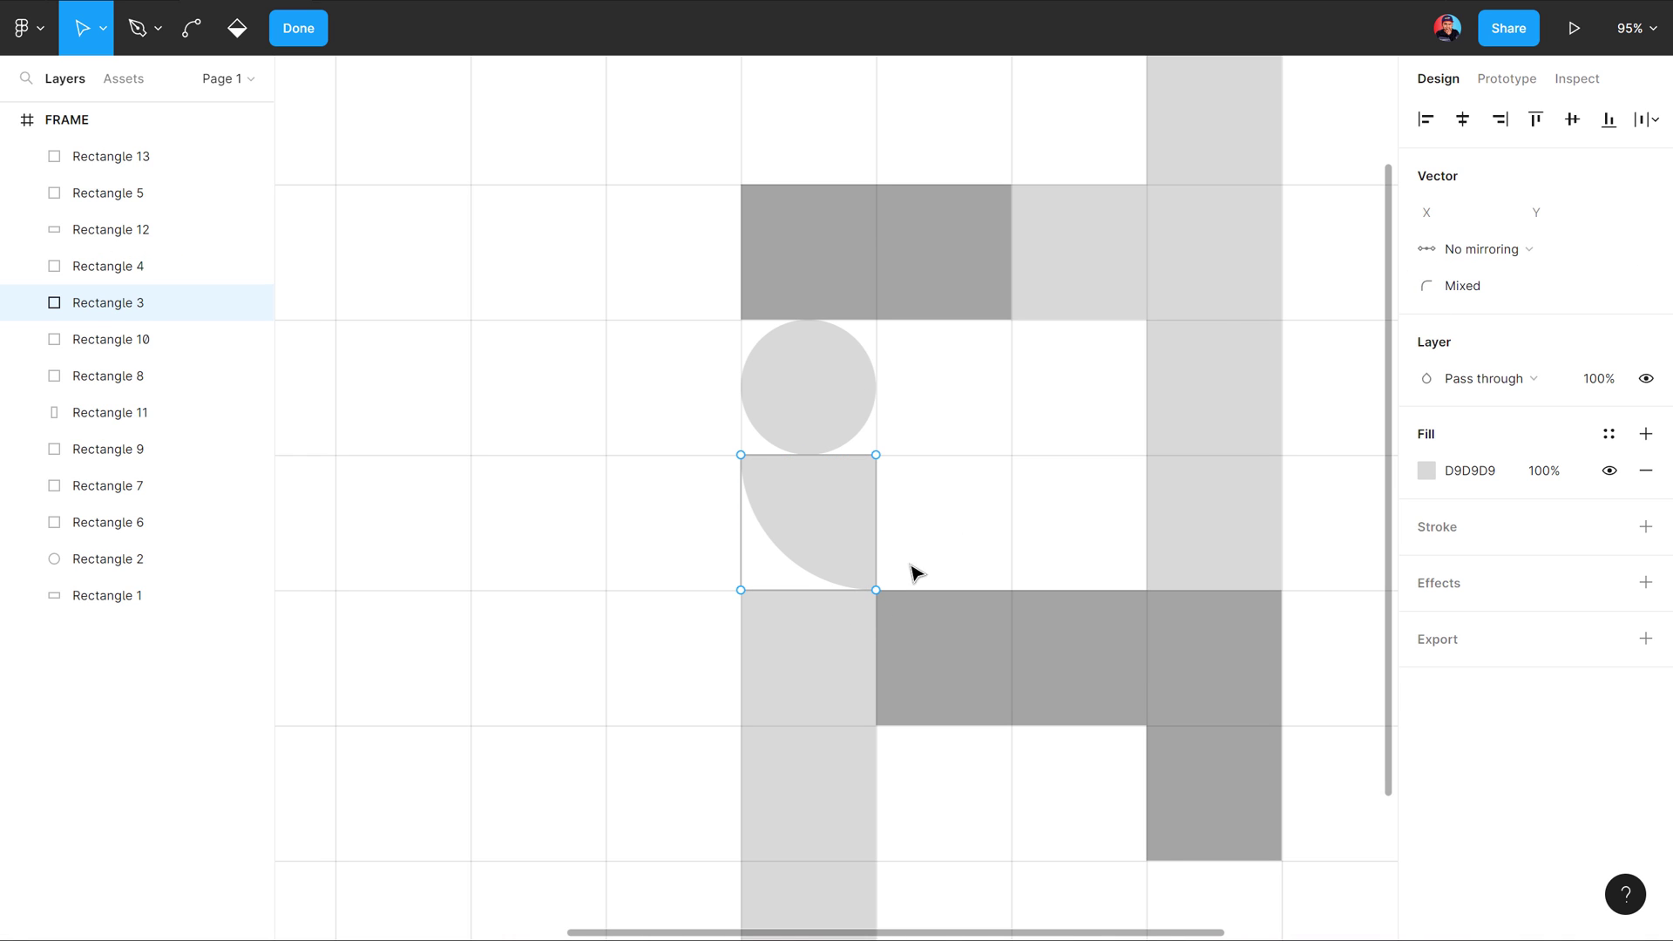
click(299, 29)
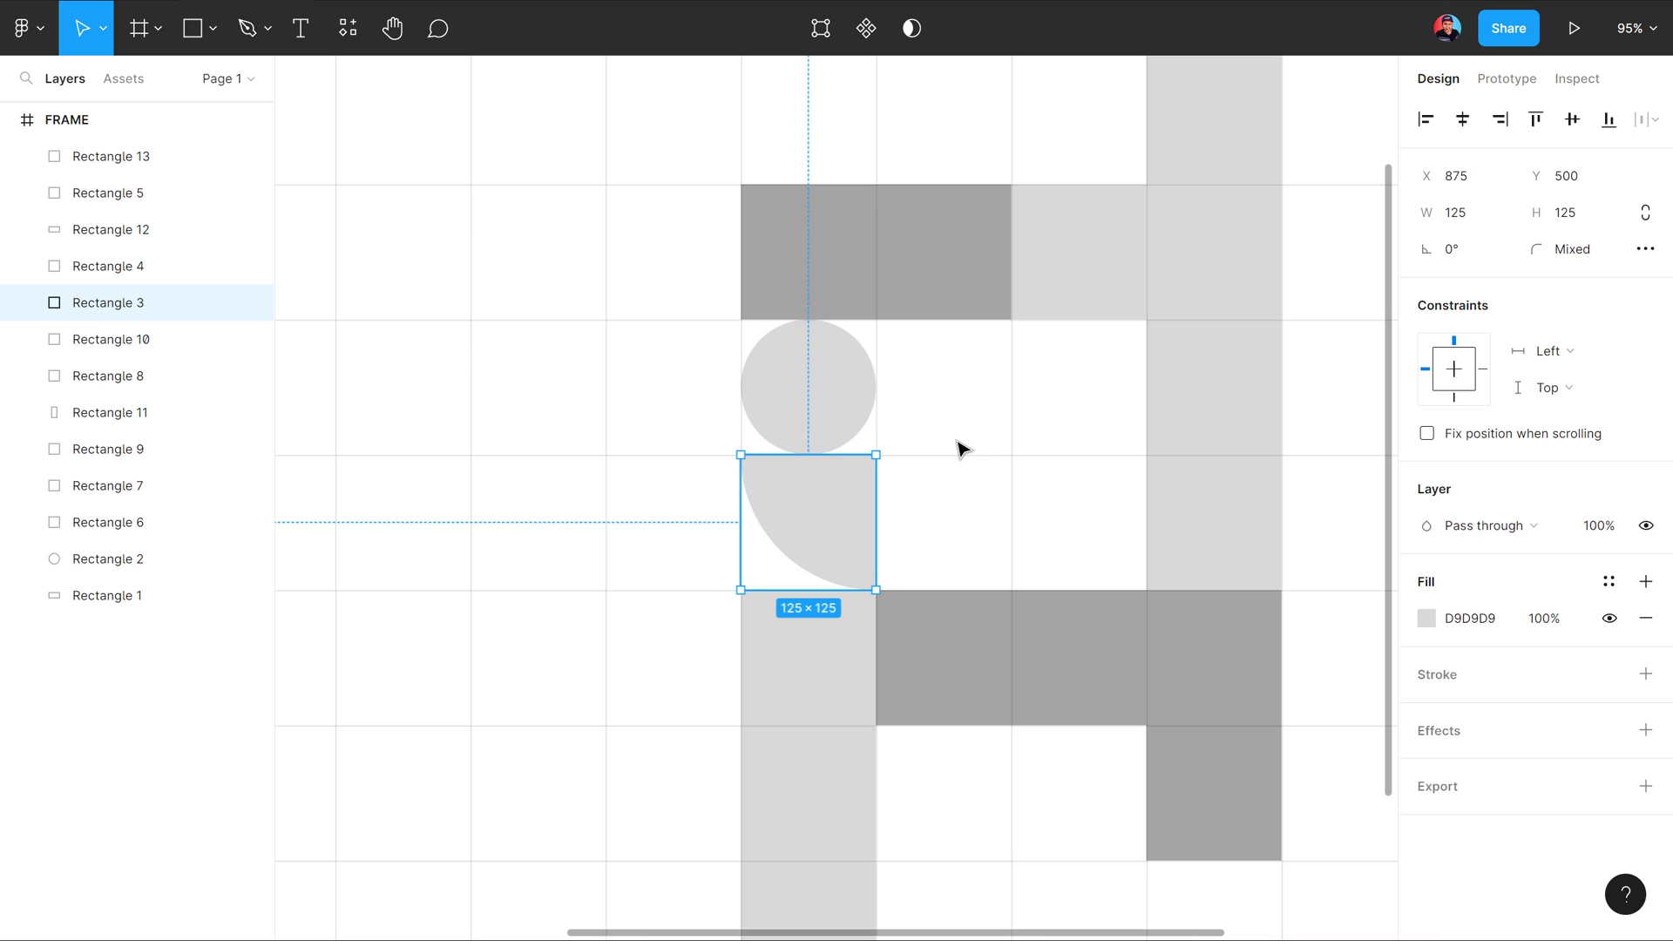
Step: Delete the square below and put a quarter-circle copy one cell lower in its place
click(911, 549)
click(828, 629)
key(Delete)
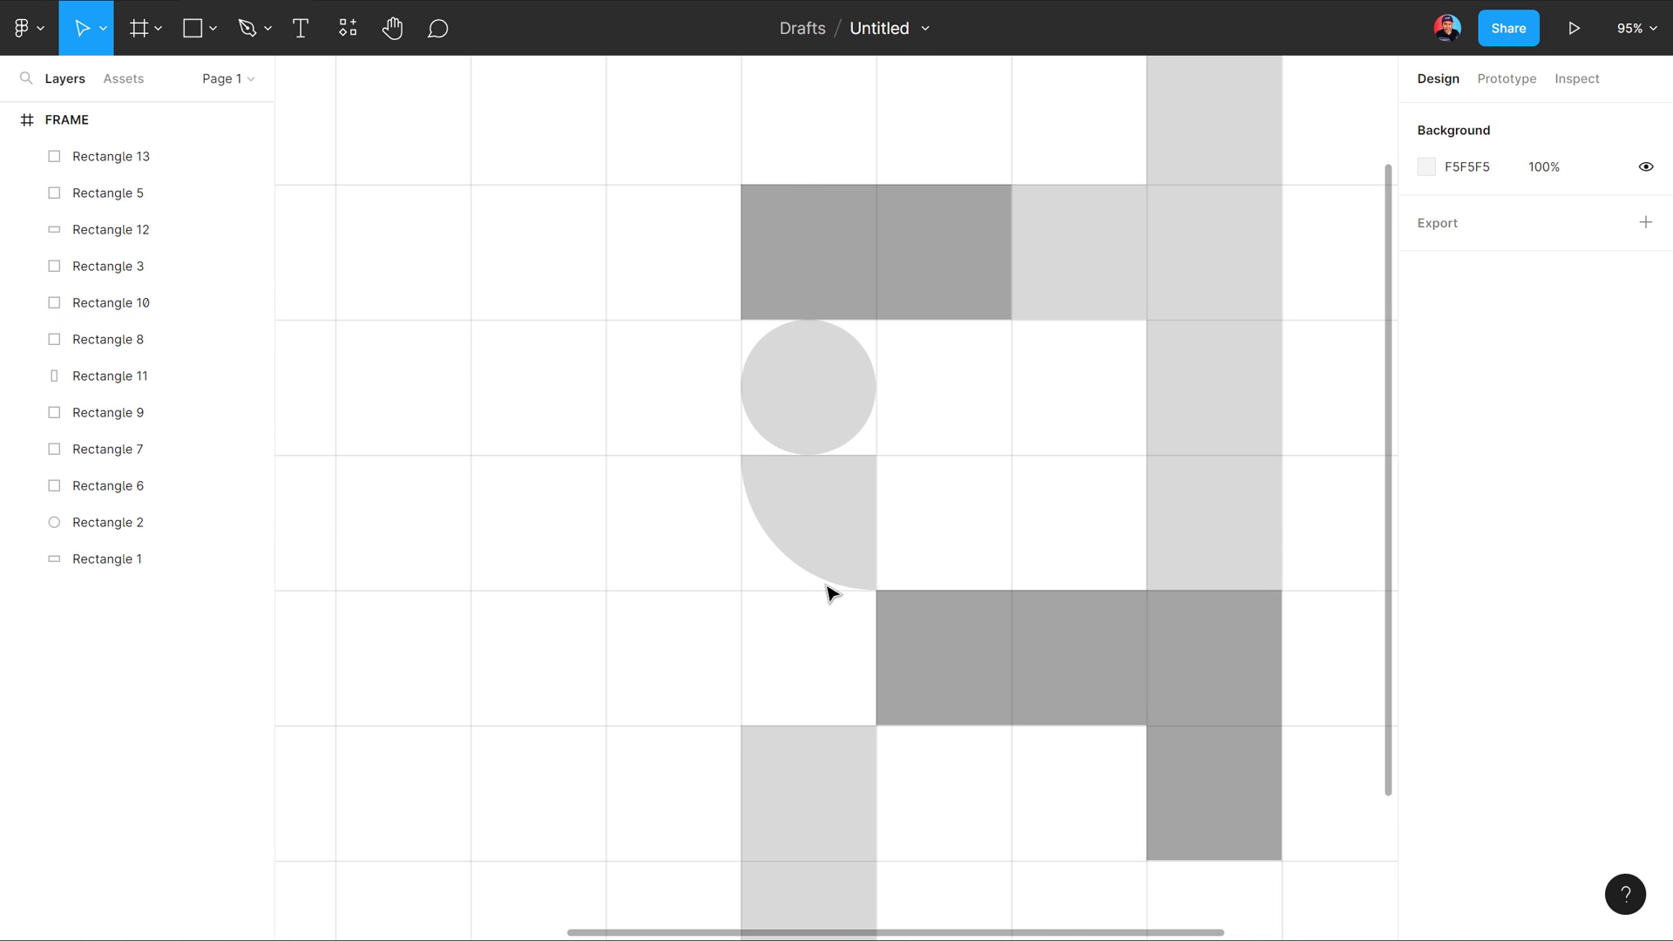
click(840, 534)
alt+drag(833, 526, 828, 649)
click(989, 508)
mouse_move(989, 507)
mouse_down()
mouse_move(933, 482)
mouse_move(934, 462)
mouse_up()
scroll(893, 433, down, 2)
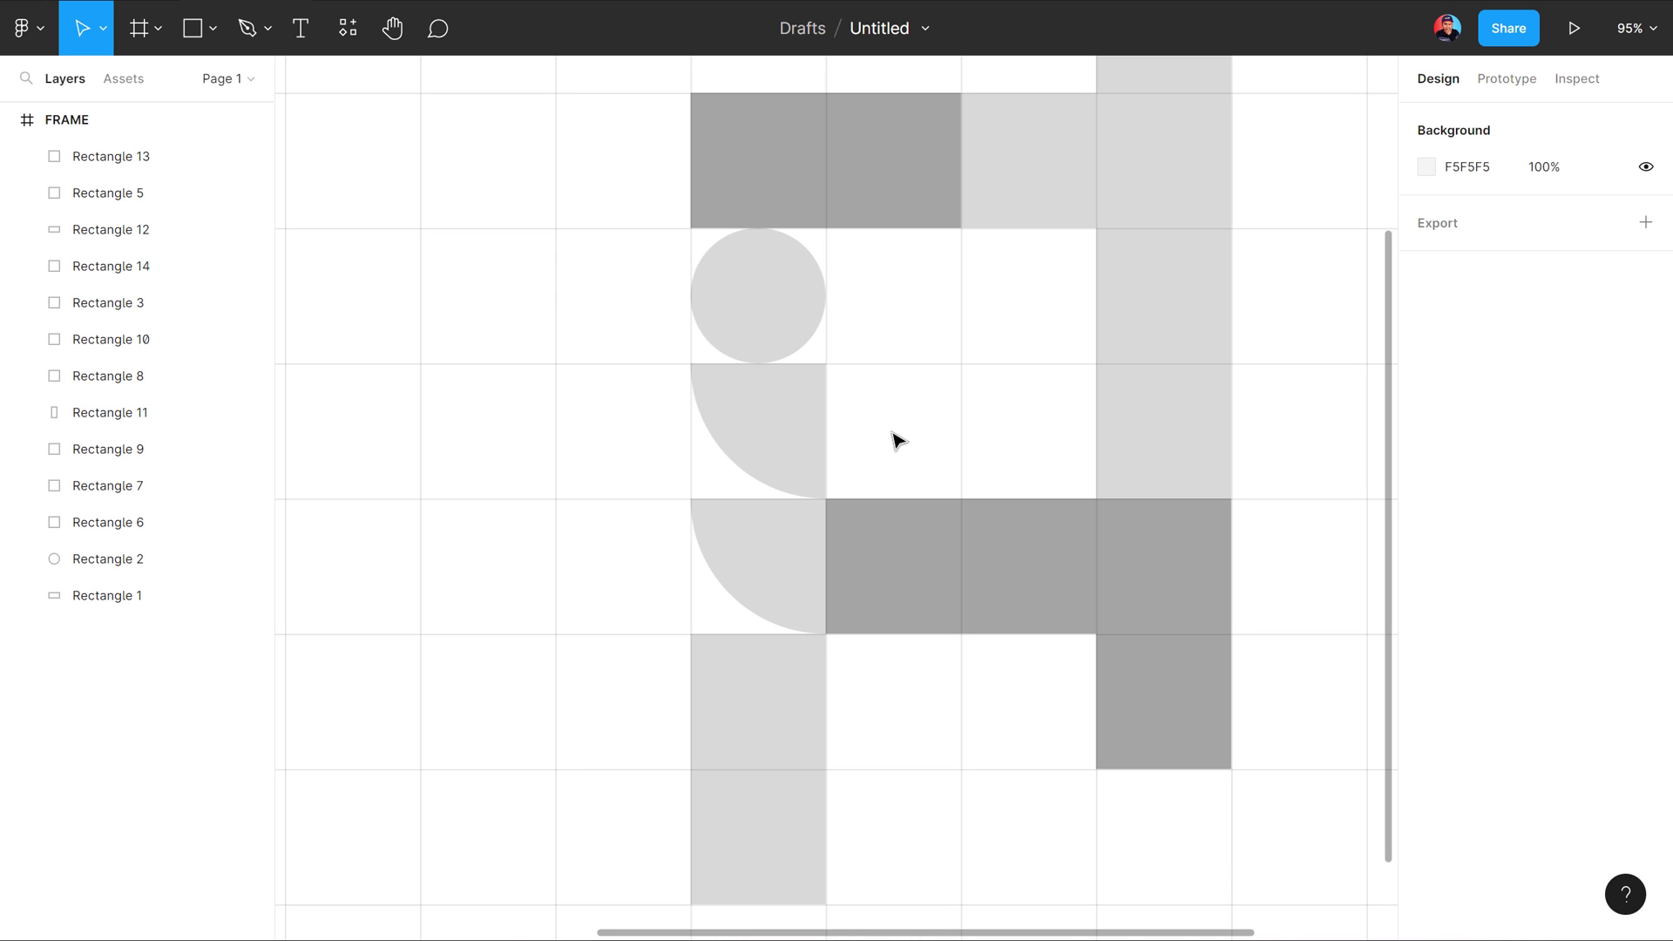
Step: Round the top dark bar into a pill with 62.5 corner radius
drag(911, 279, 912, 407)
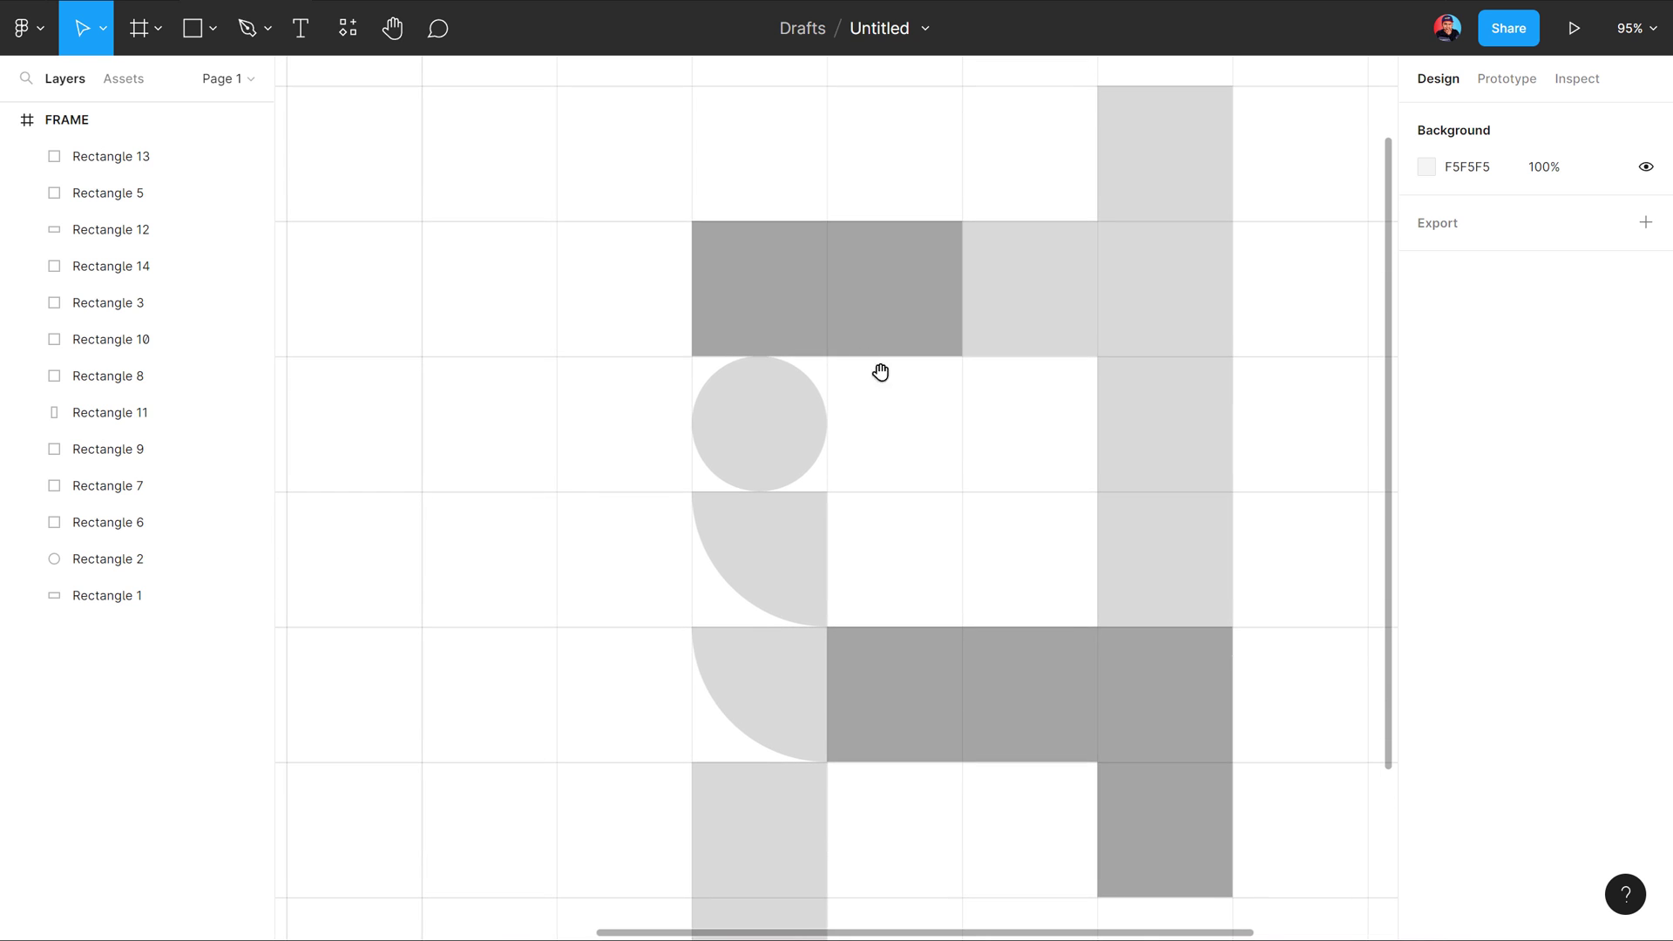
click(803, 299)
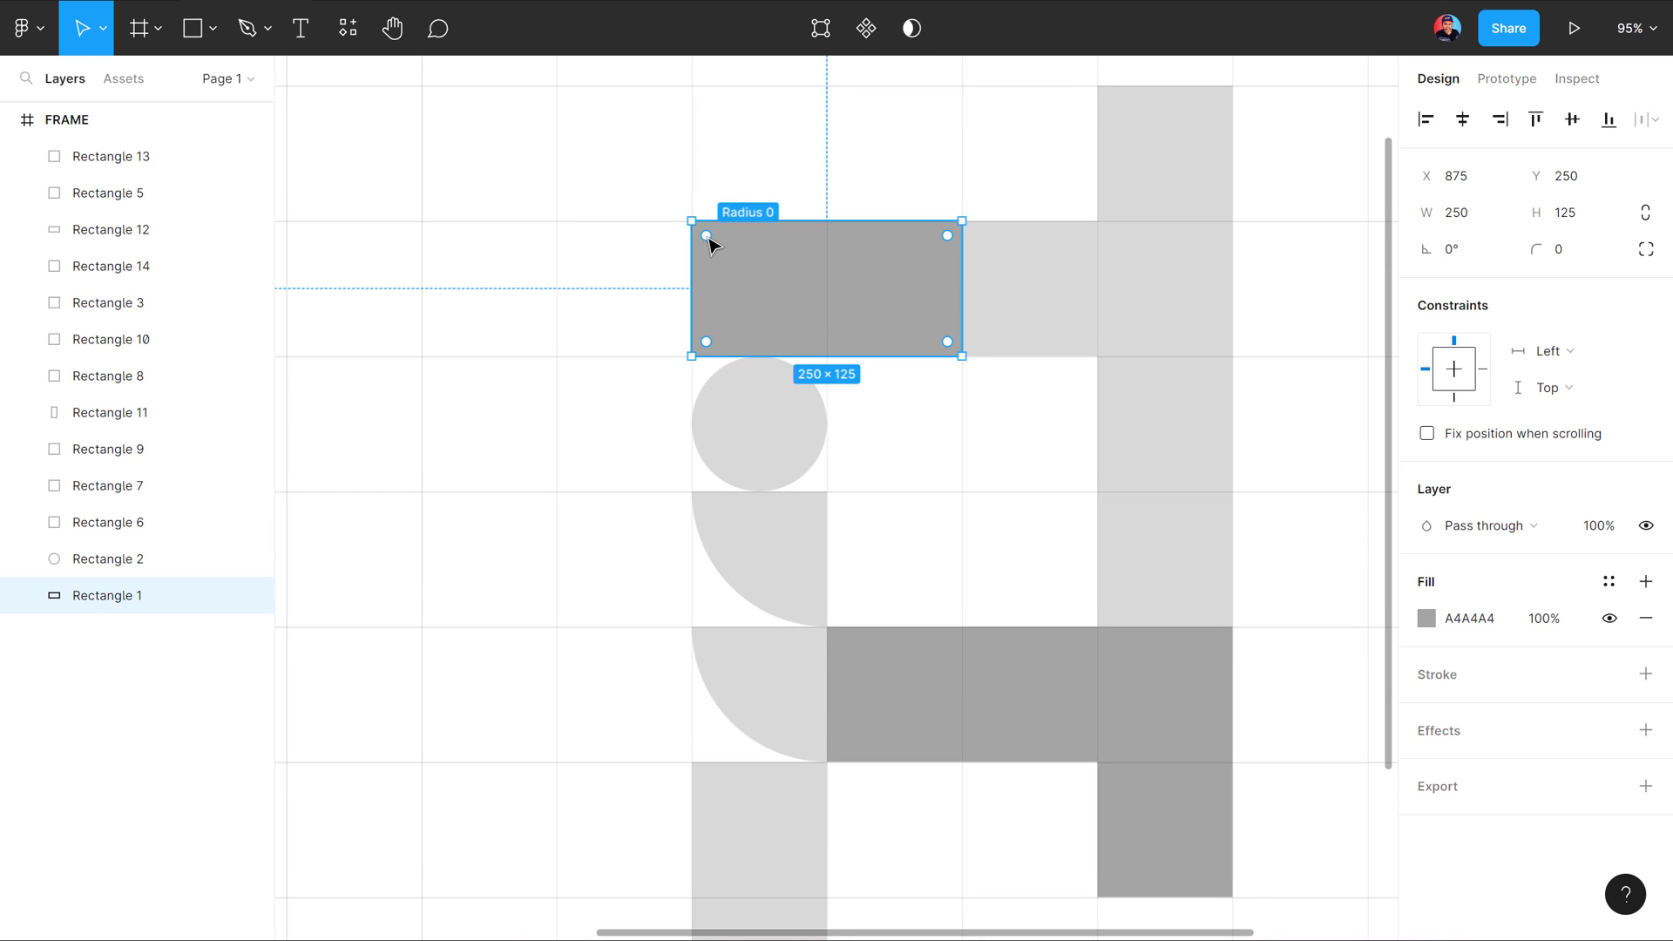
drag(707, 237, 775, 300)
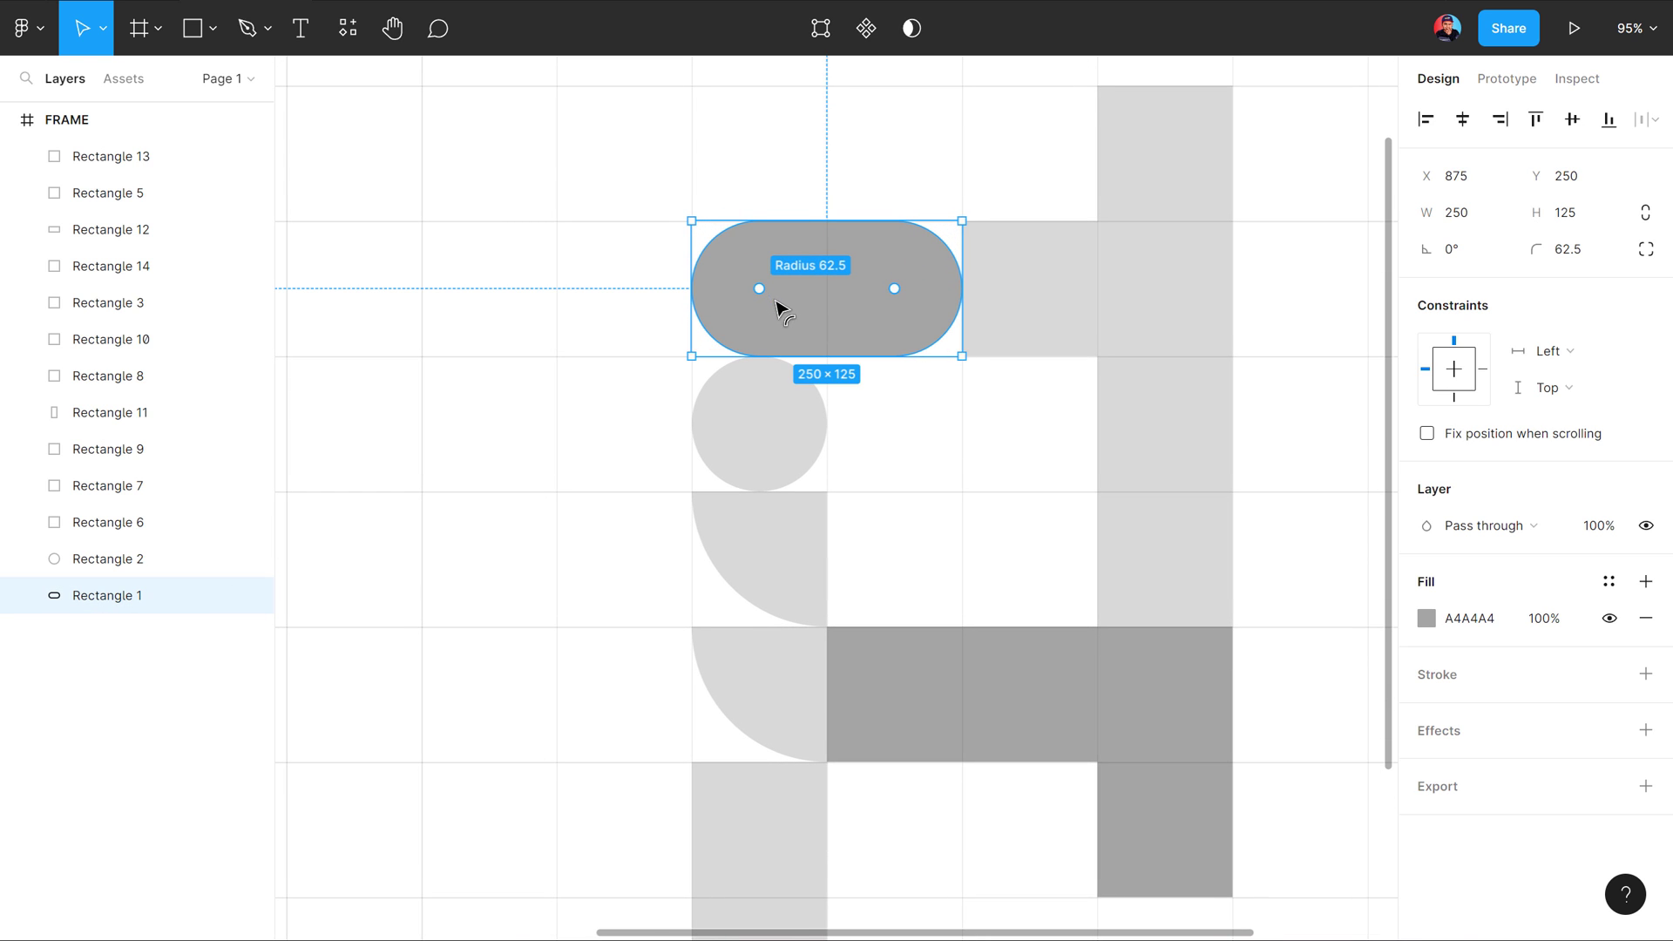
click(917, 424)
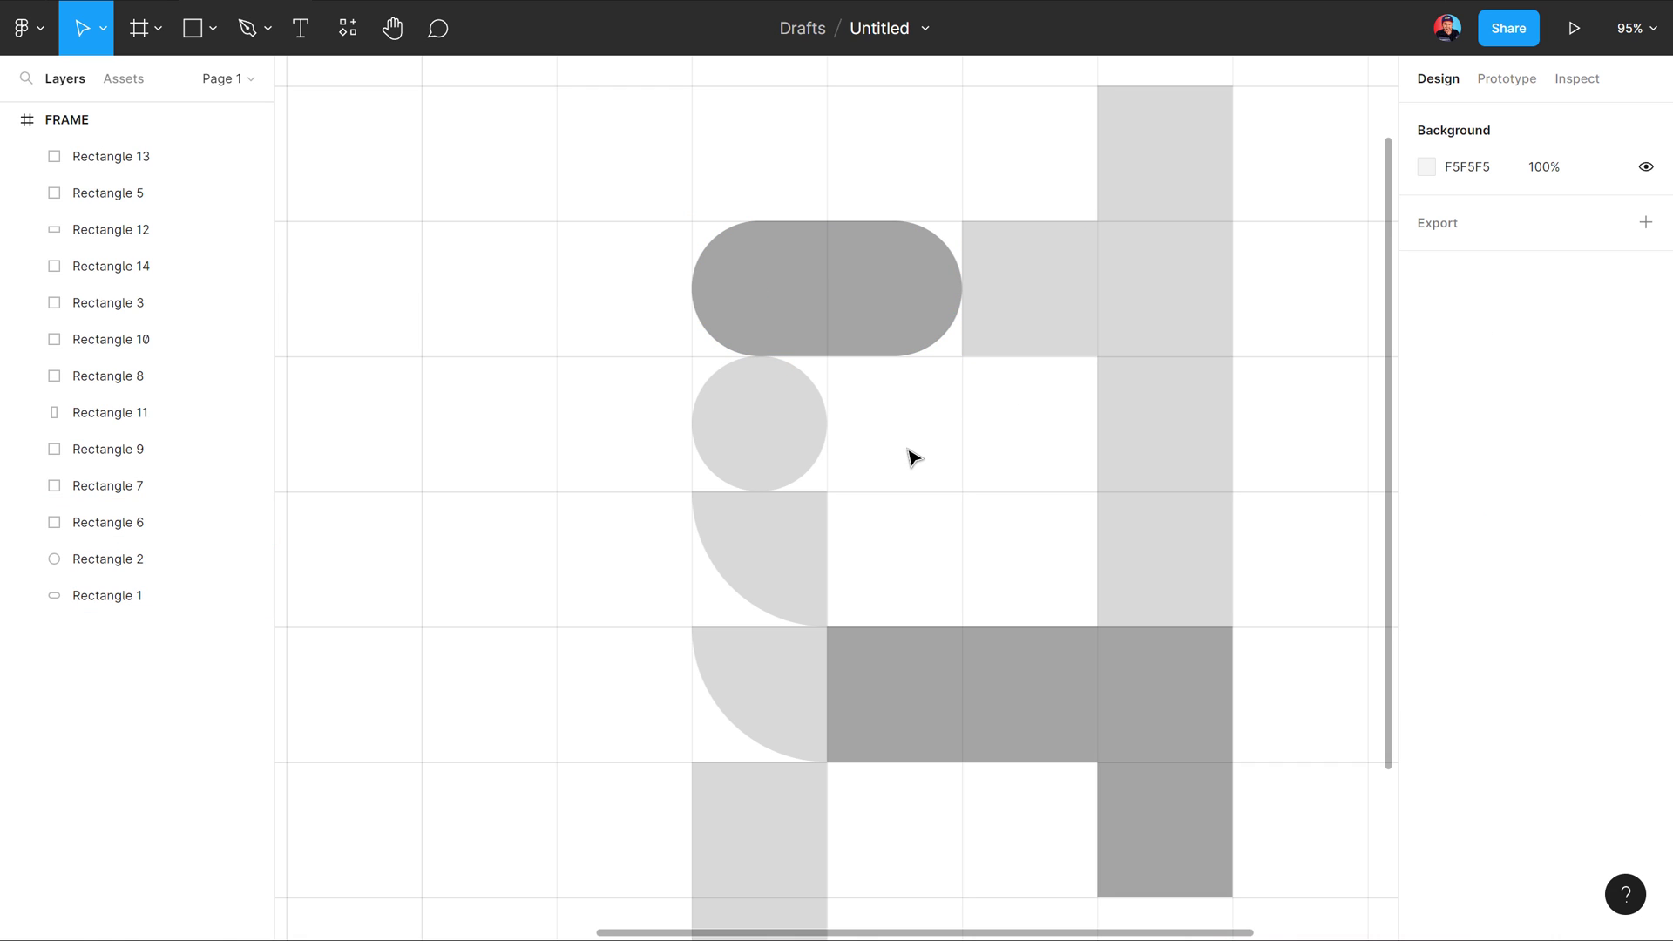
Step: Place a copy of the quarter-circle beside the pill, rotated 180°
click(1030, 324)
click(915, 423)
click(773, 537)
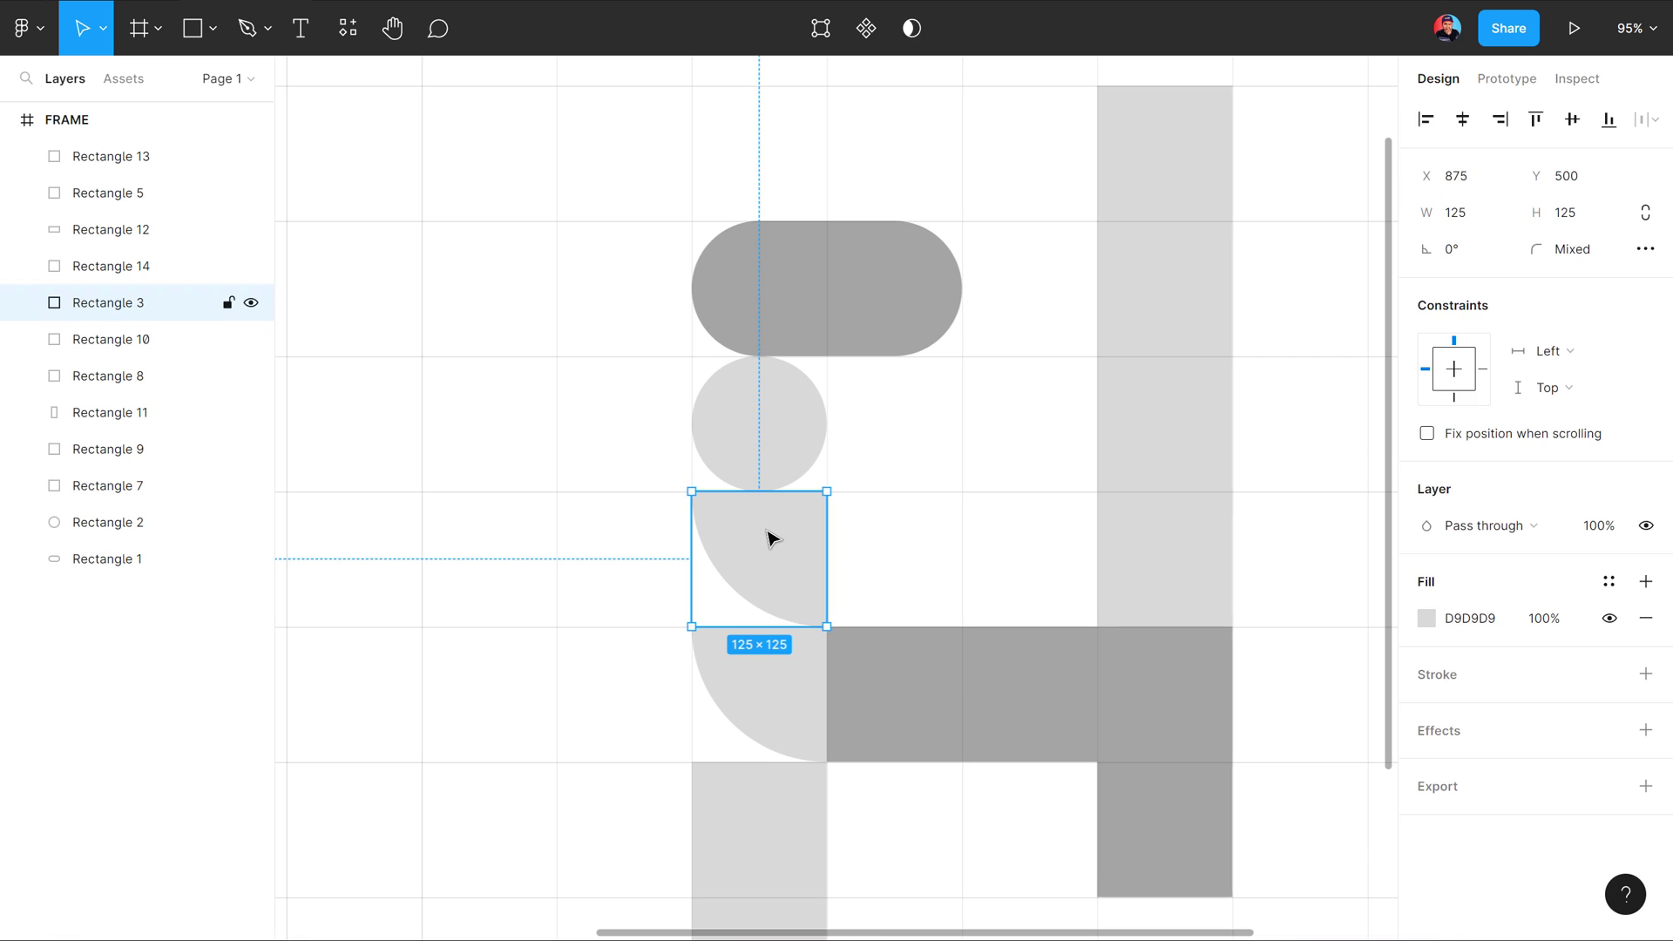
alt+drag(758, 546, 1028, 275)
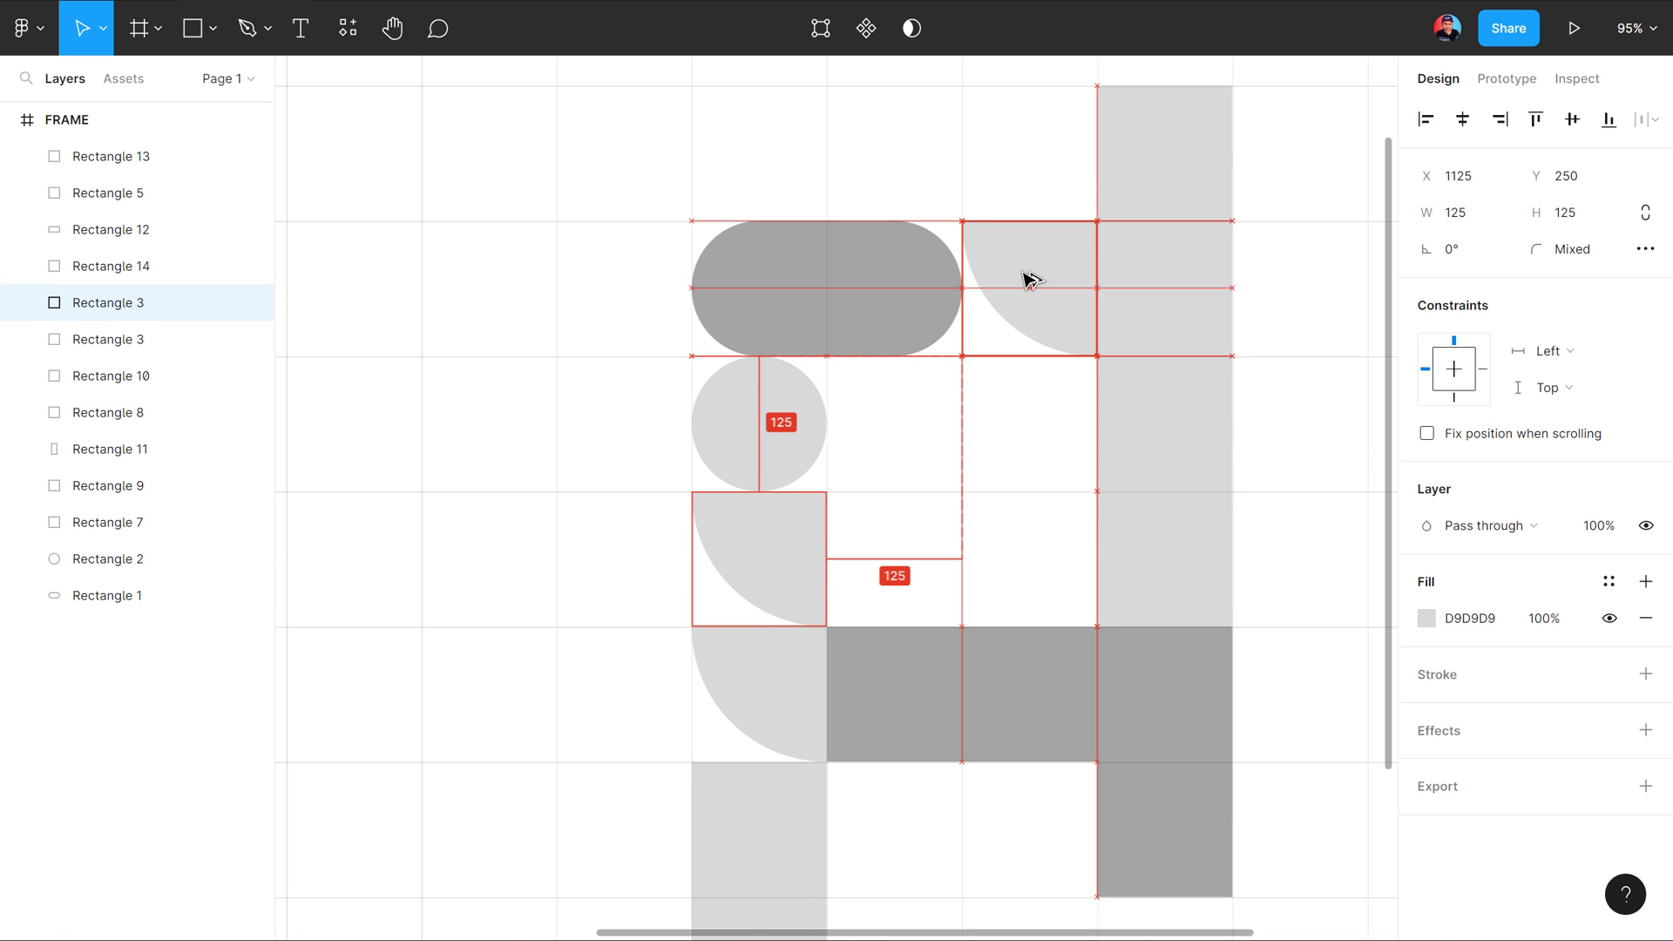
drag(1109, 211, 961, 353)
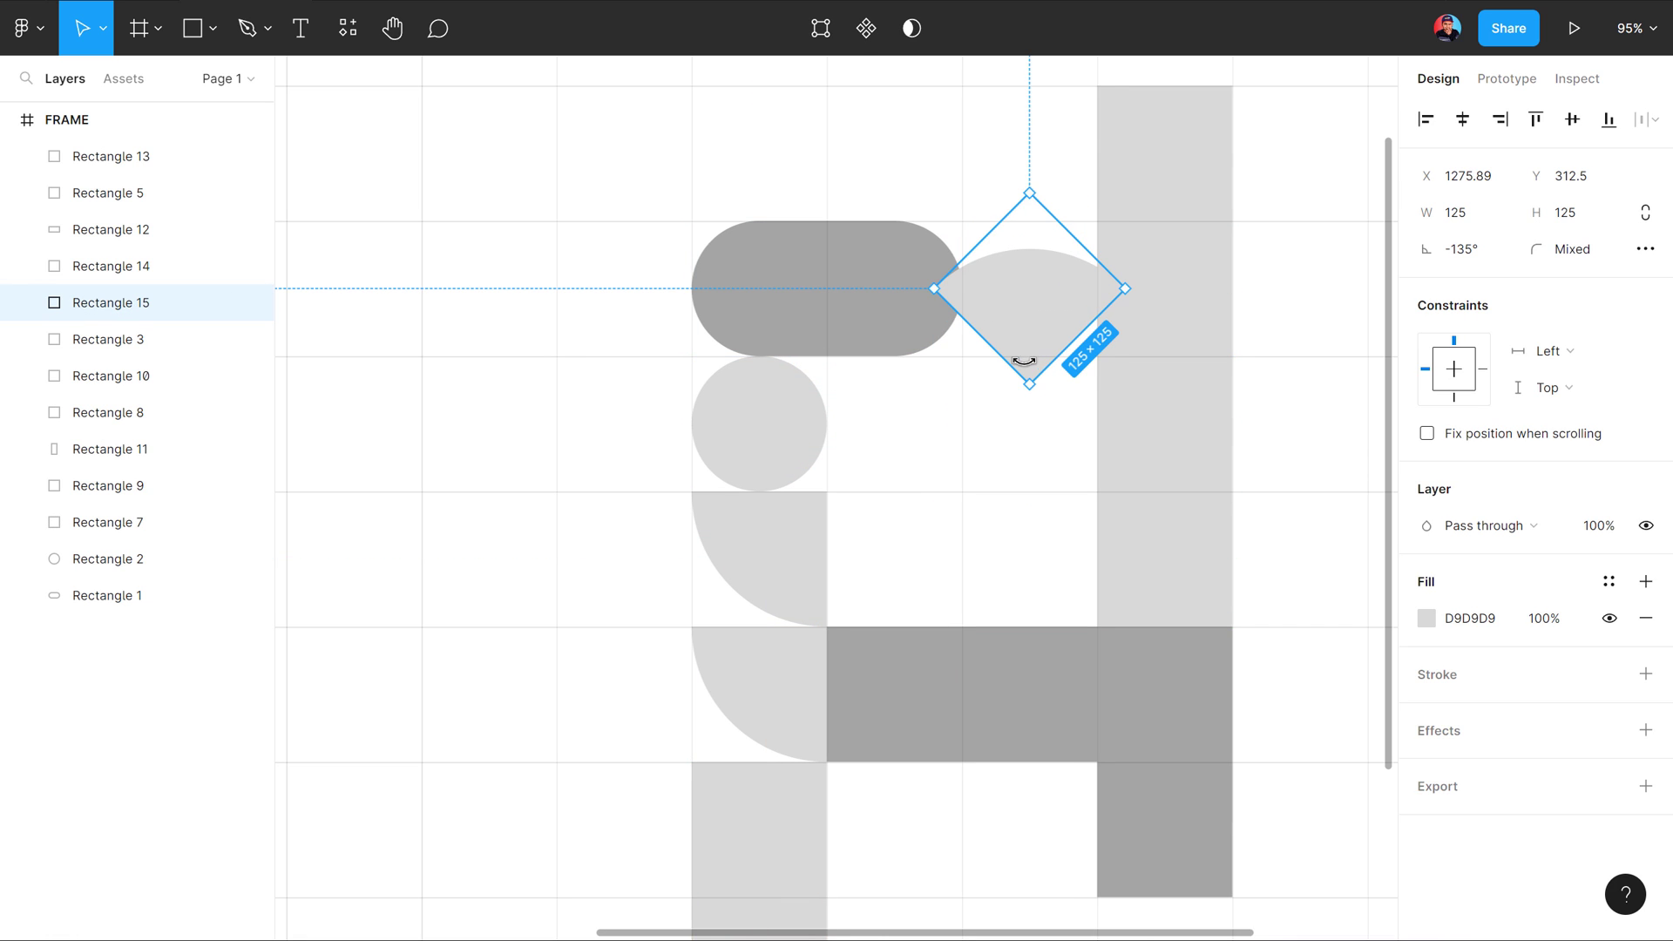
click(1359, 331)
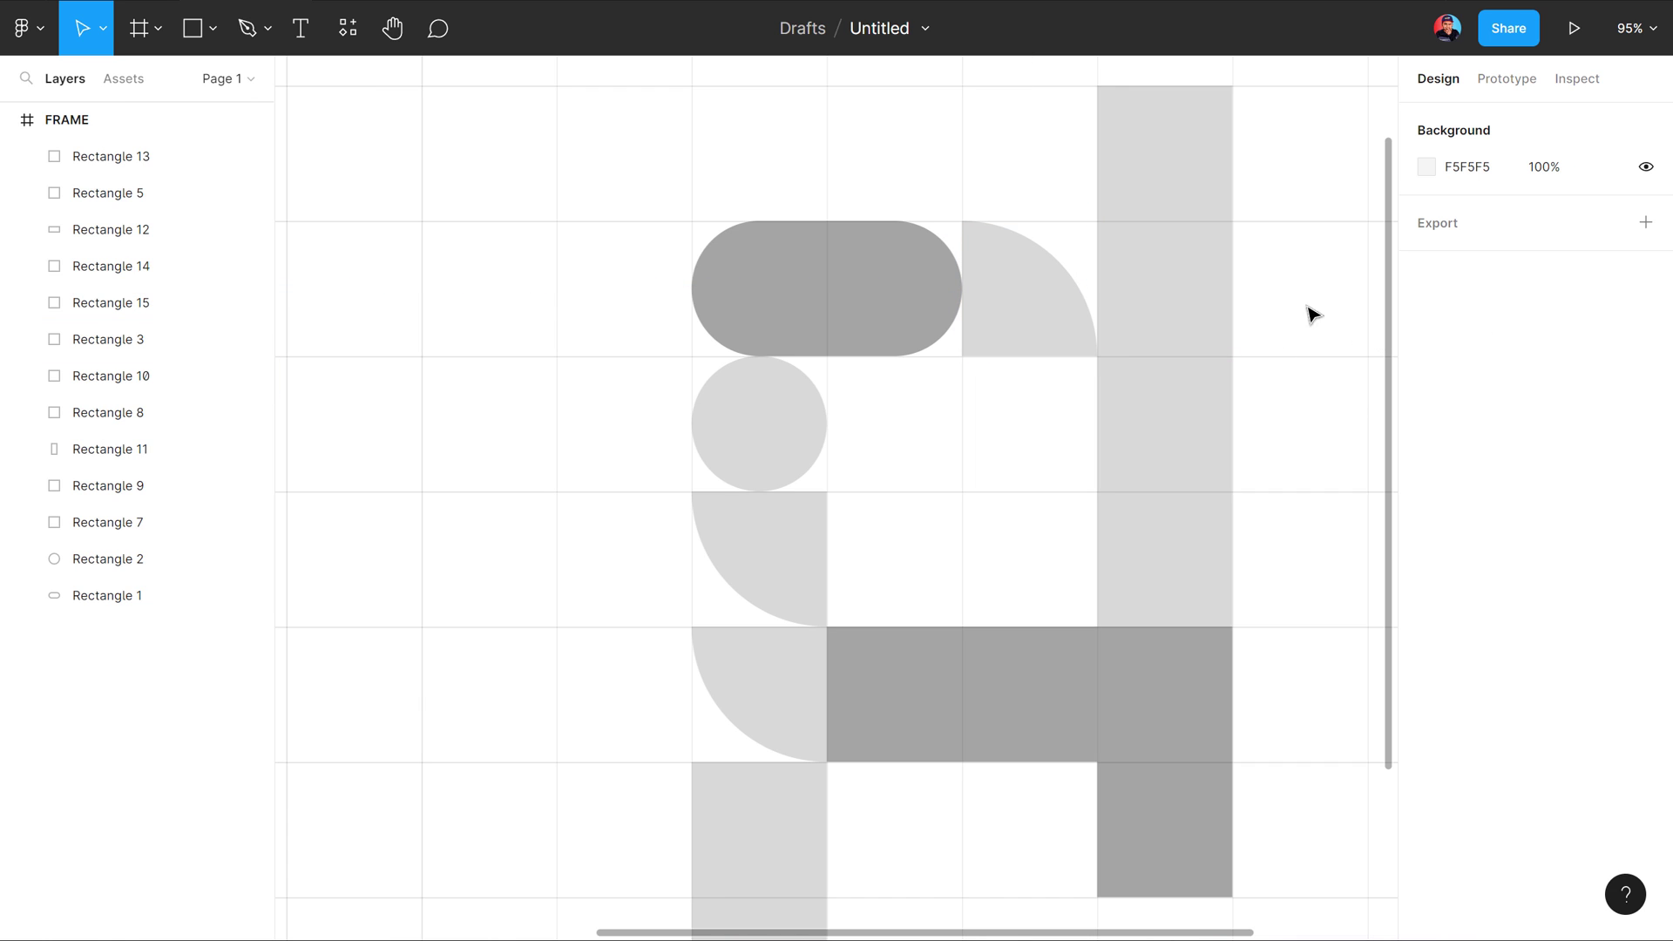
drag(1310, 313, 1150, 385)
Step: Round the square right of the flipped quarter-circle into a circle and delete the square below it
click(982, 373)
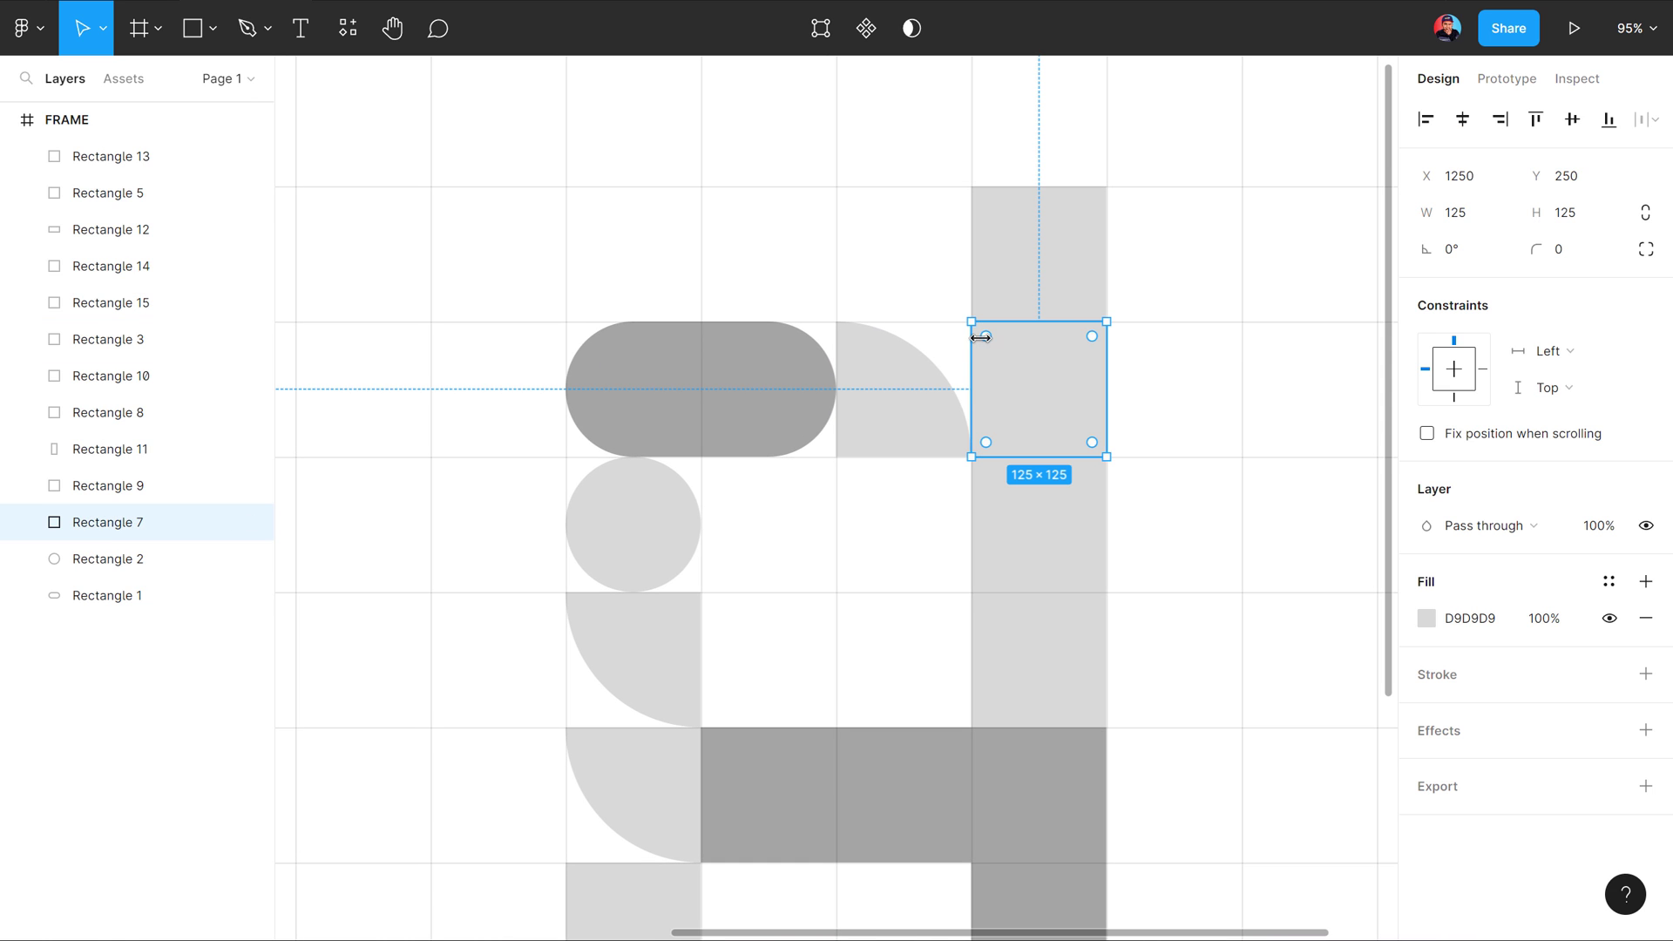
drag(985, 337, 1112, 485)
click(1124, 407)
drag(1124, 407, 1135, 310)
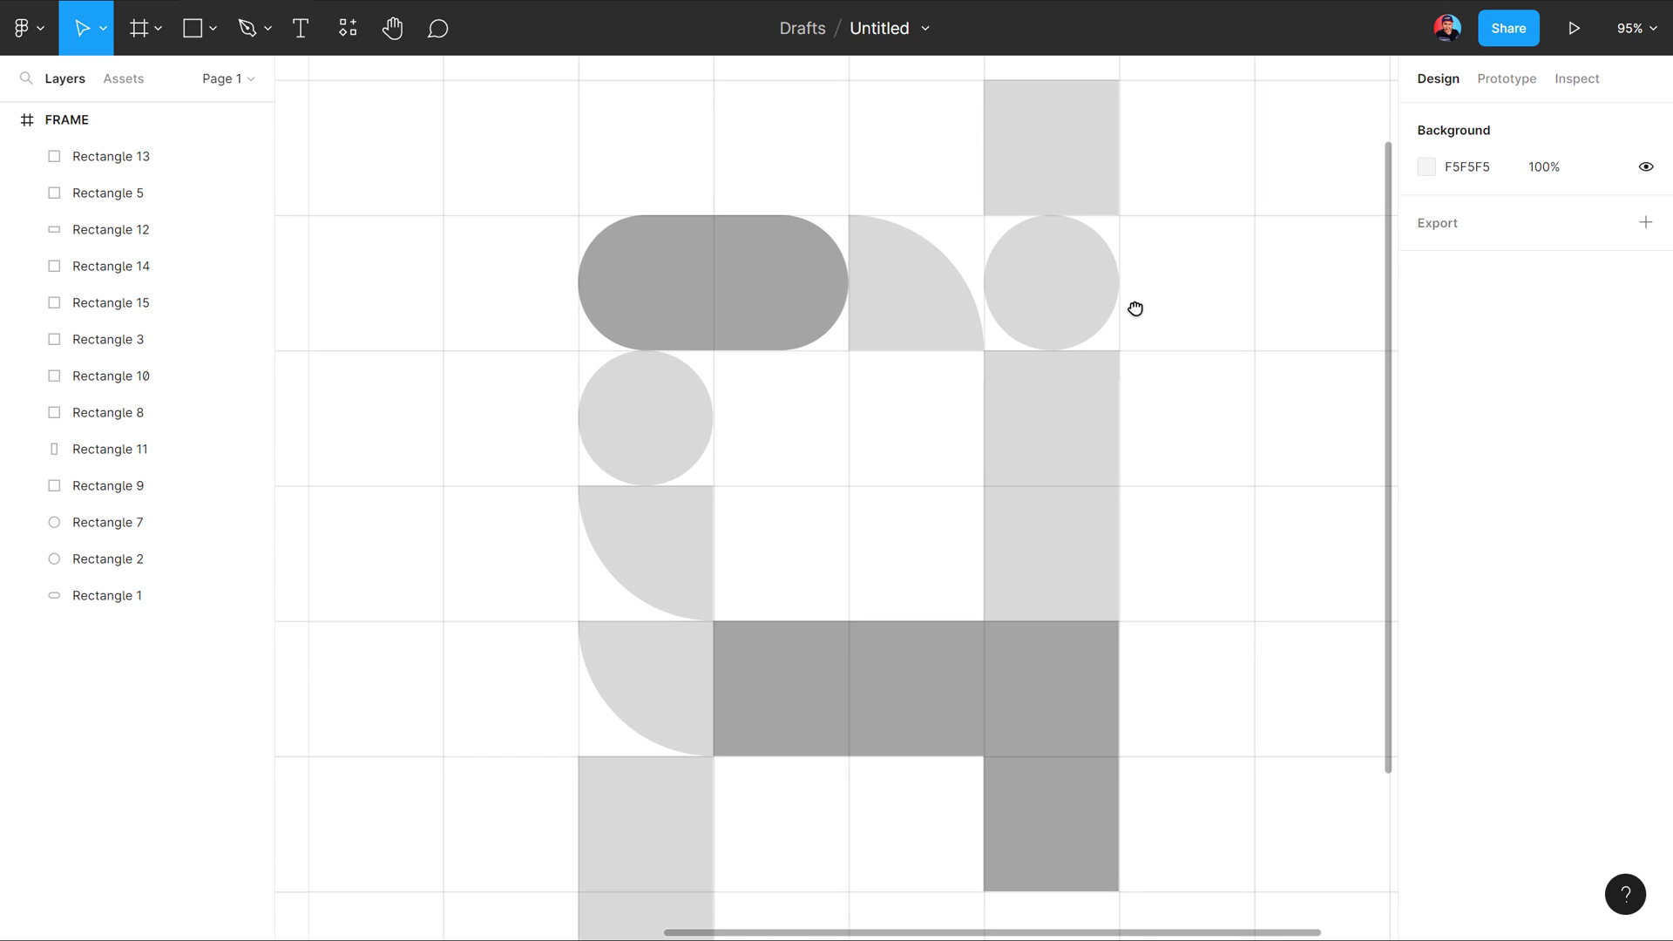
click(1045, 401)
click(1045, 401)
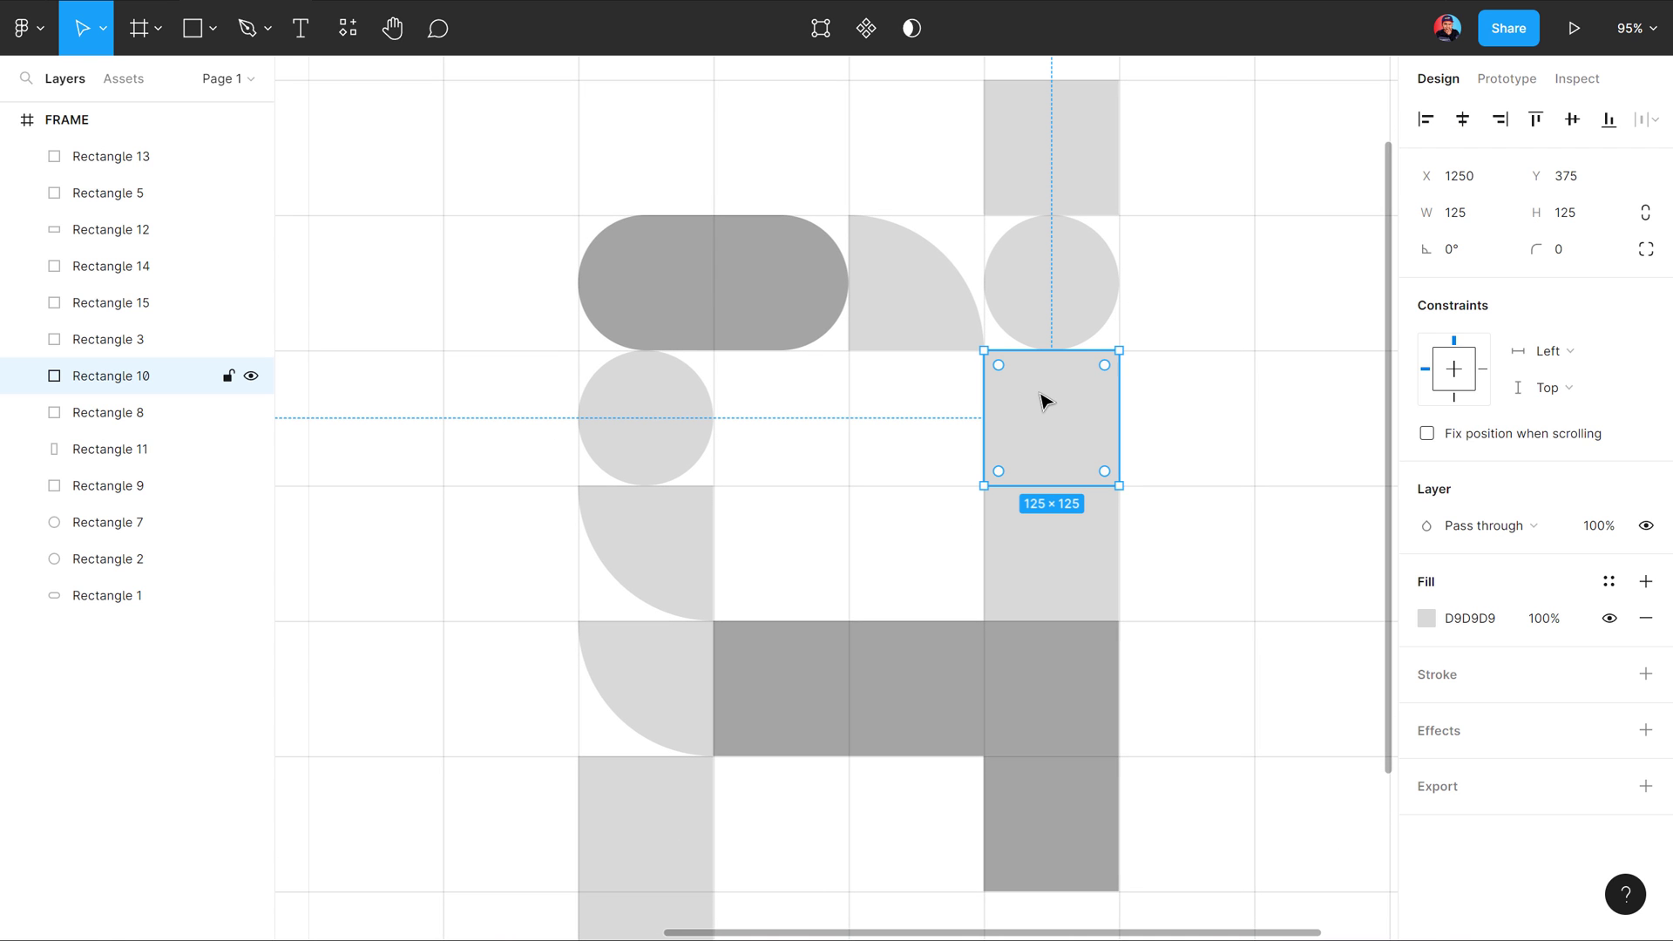
key(Delete)
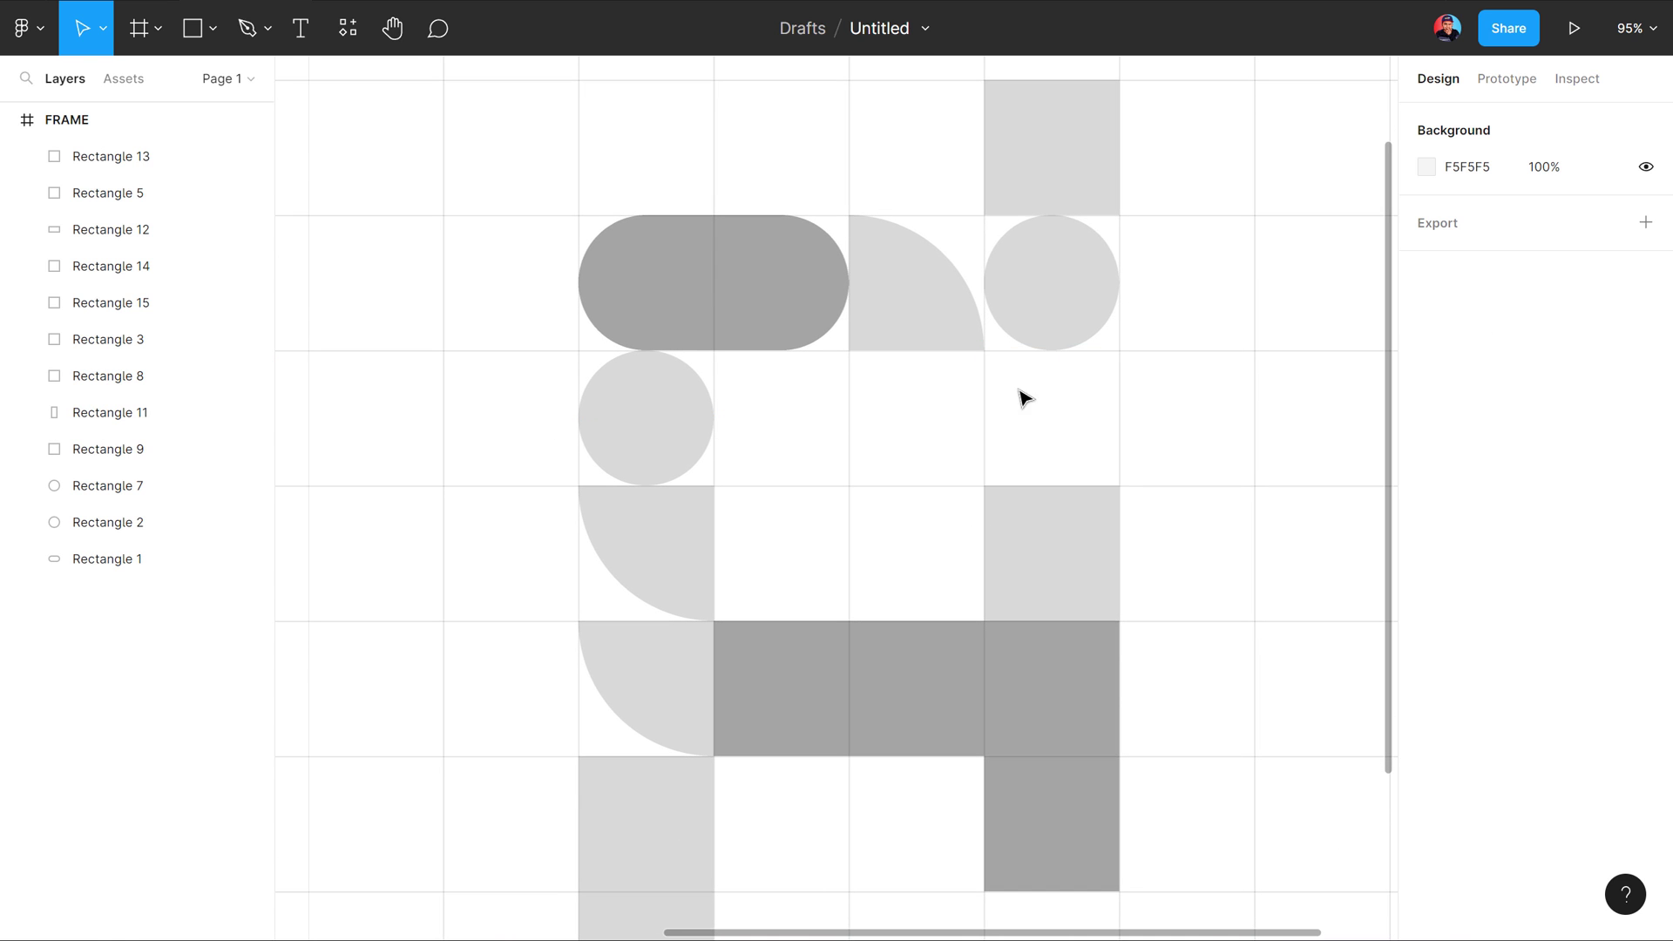
Step: Copy the flipped quarter-circle into the emptied cell, rotate it, and delete the plain grey square below
click(932, 326)
drag(930, 358, 1035, 446)
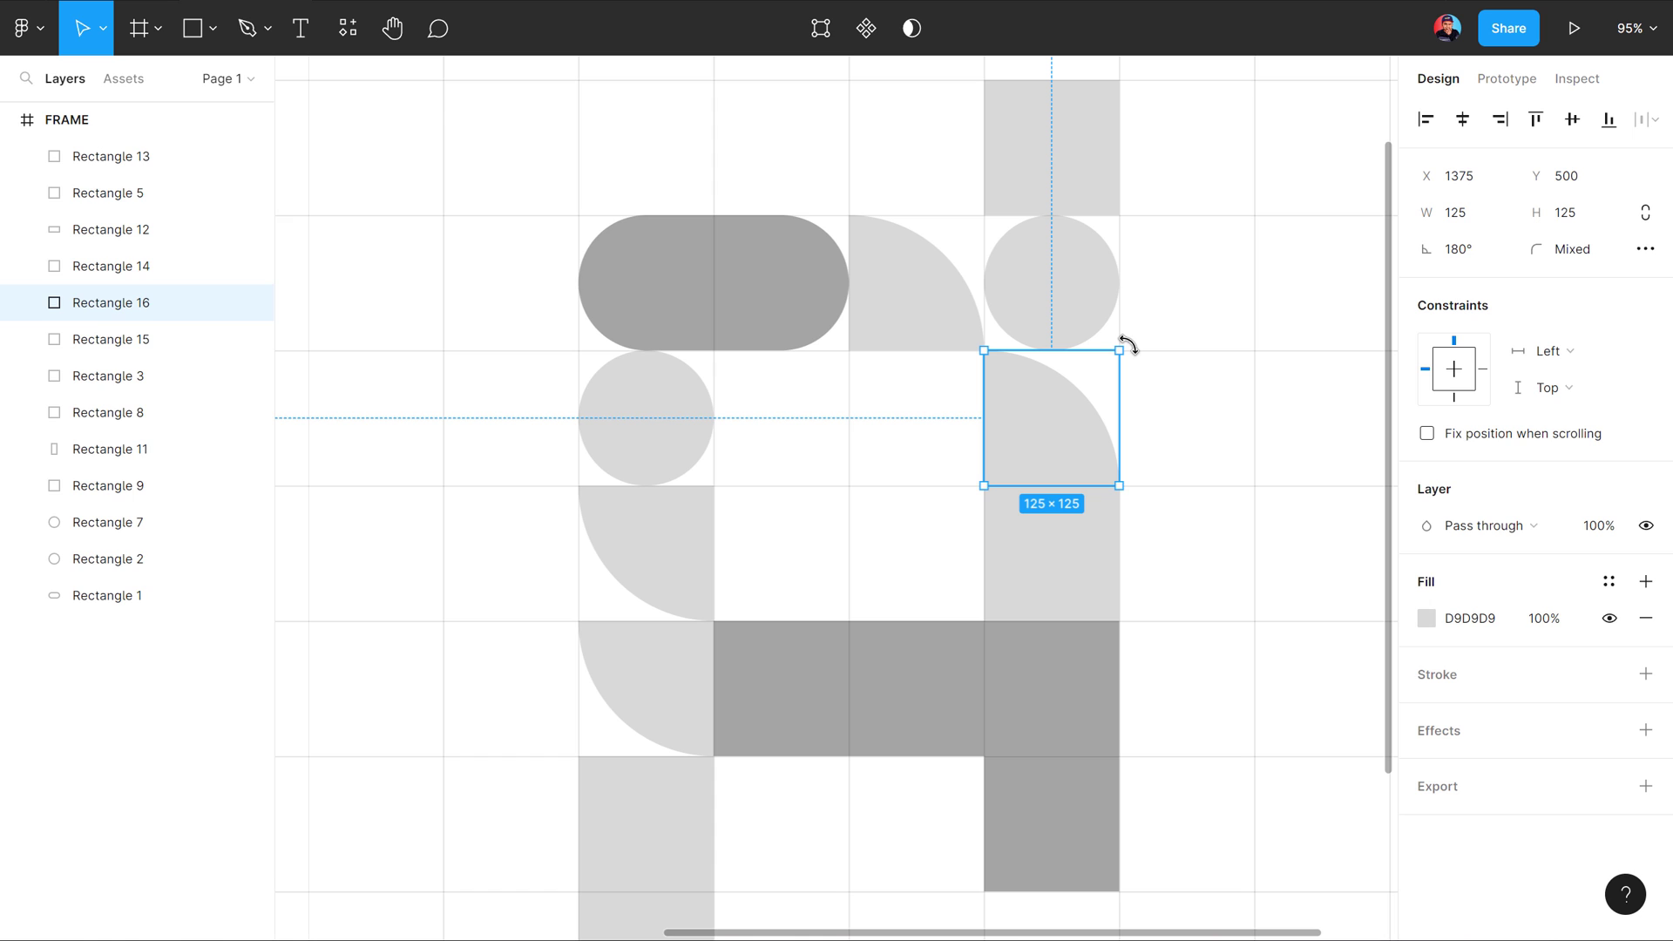
mouse_move(1126, 344)
mouse_down()
mouse_move(939, 349)
mouse_move(967, 347)
mouse_up()
click(1198, 387)
click(1078, 517)
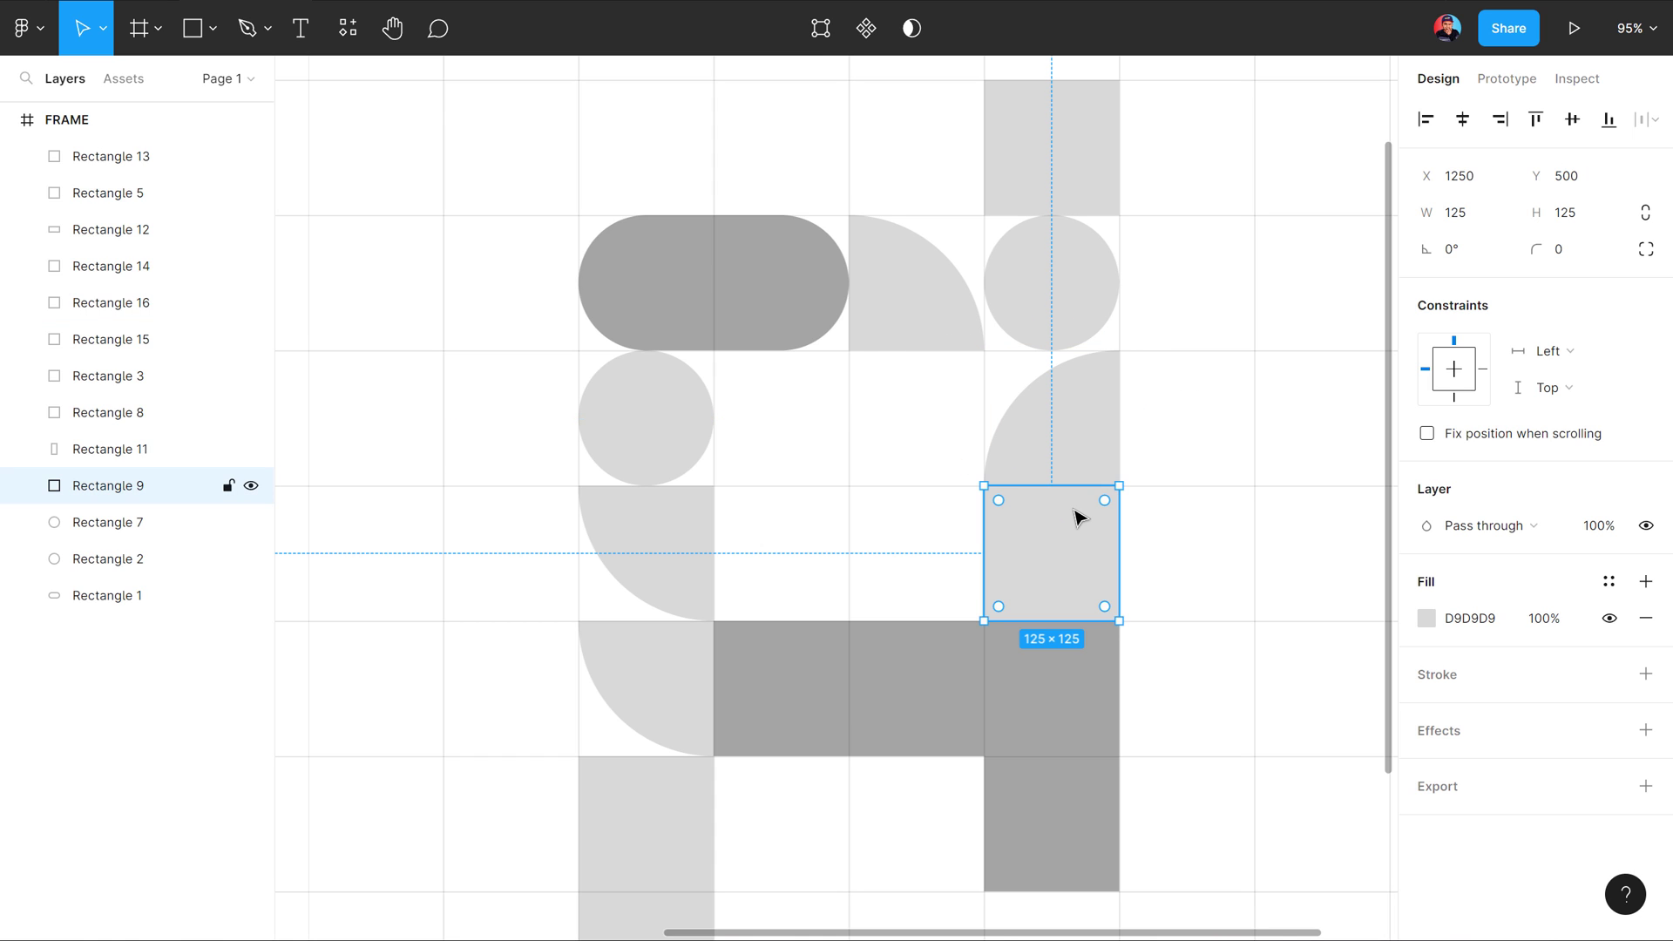
key(Delete)
Step: Copy the quarter-circle into the empty cell below and rotate it to complete the half-circle
click(1057, 432)
drag(1057, 433, 1048, 568)
mouse_move(1127, 478)
mouse_down()
mouse_move(989, 601)
mouse_move(986, 579)
mouse_move(994, 605)
mouse_up()
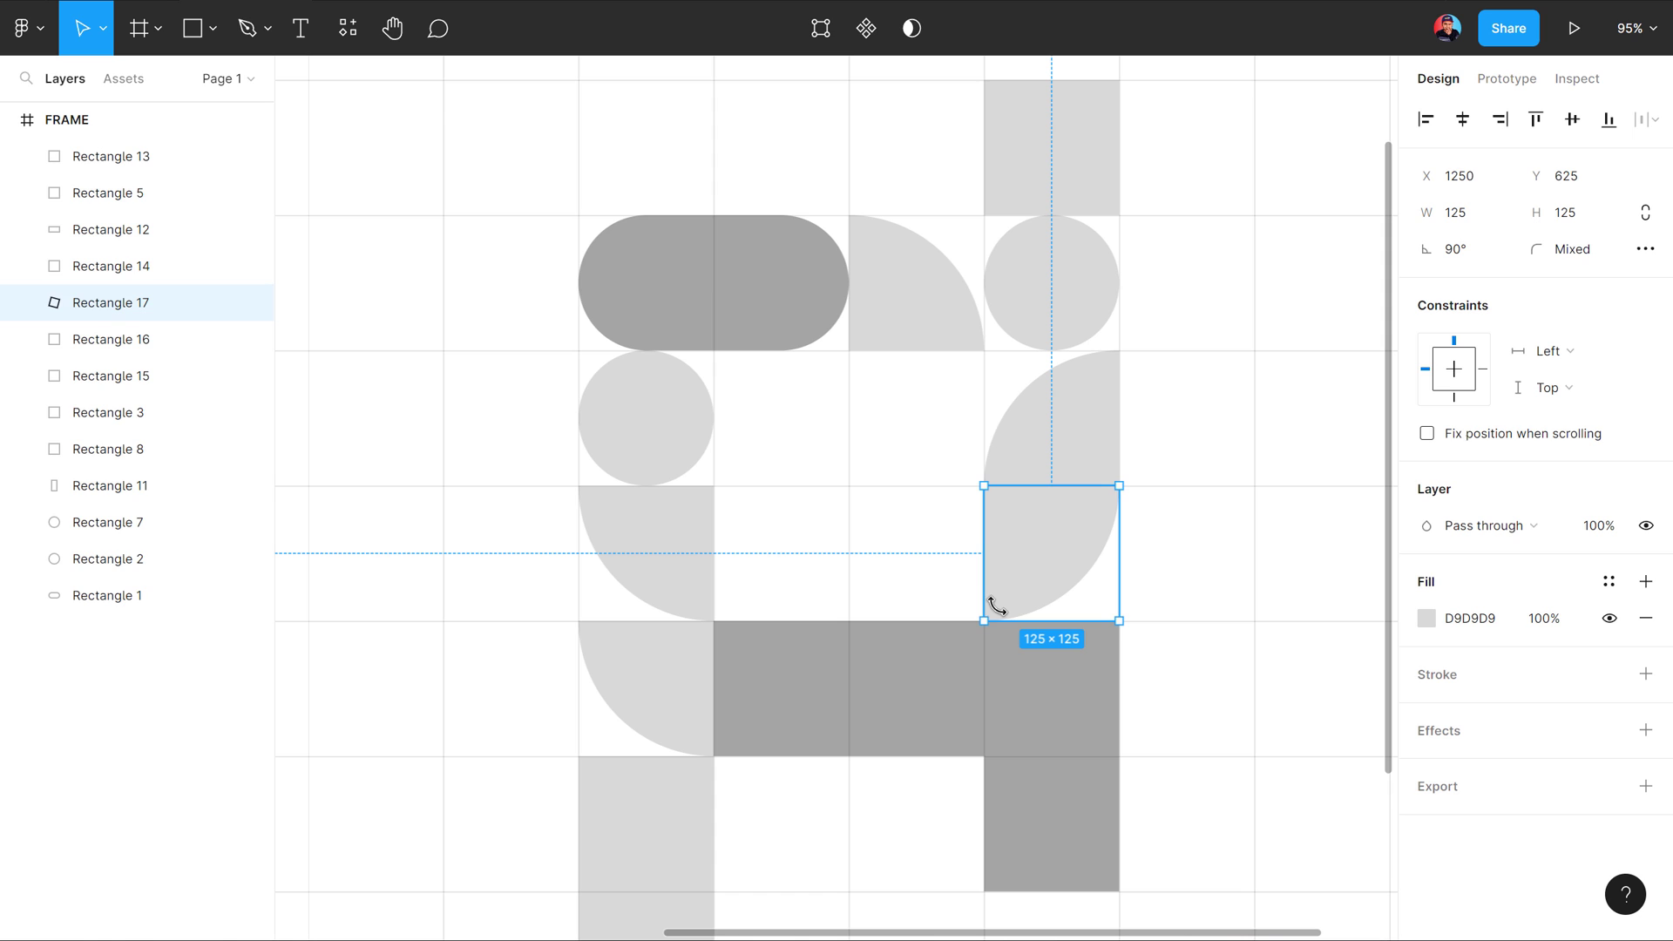
click(1170, 490)
click(1087, 527)
click(1132, 489)
click(1111, 523)
drag(1127, 486, 1110, 623)
Step: Round the square under the left quarter-circles into a circle
key(Escape)
drag(1158, 417, 1122, 322)
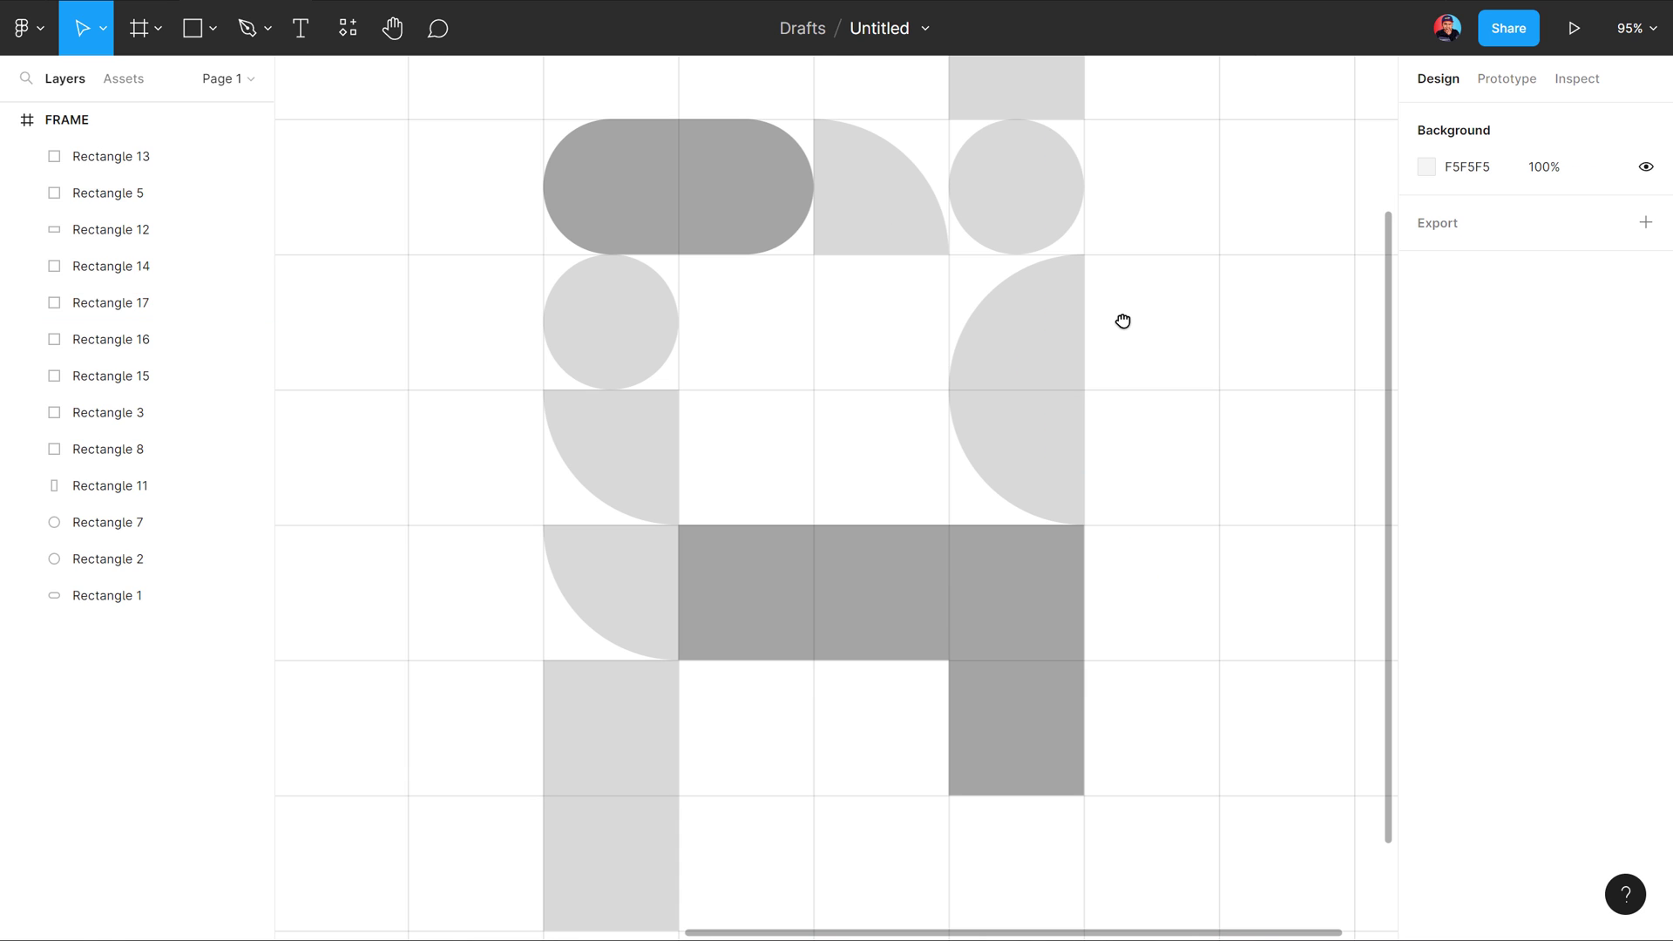
scroll(866, 482, down, 1)
click(578, 643)
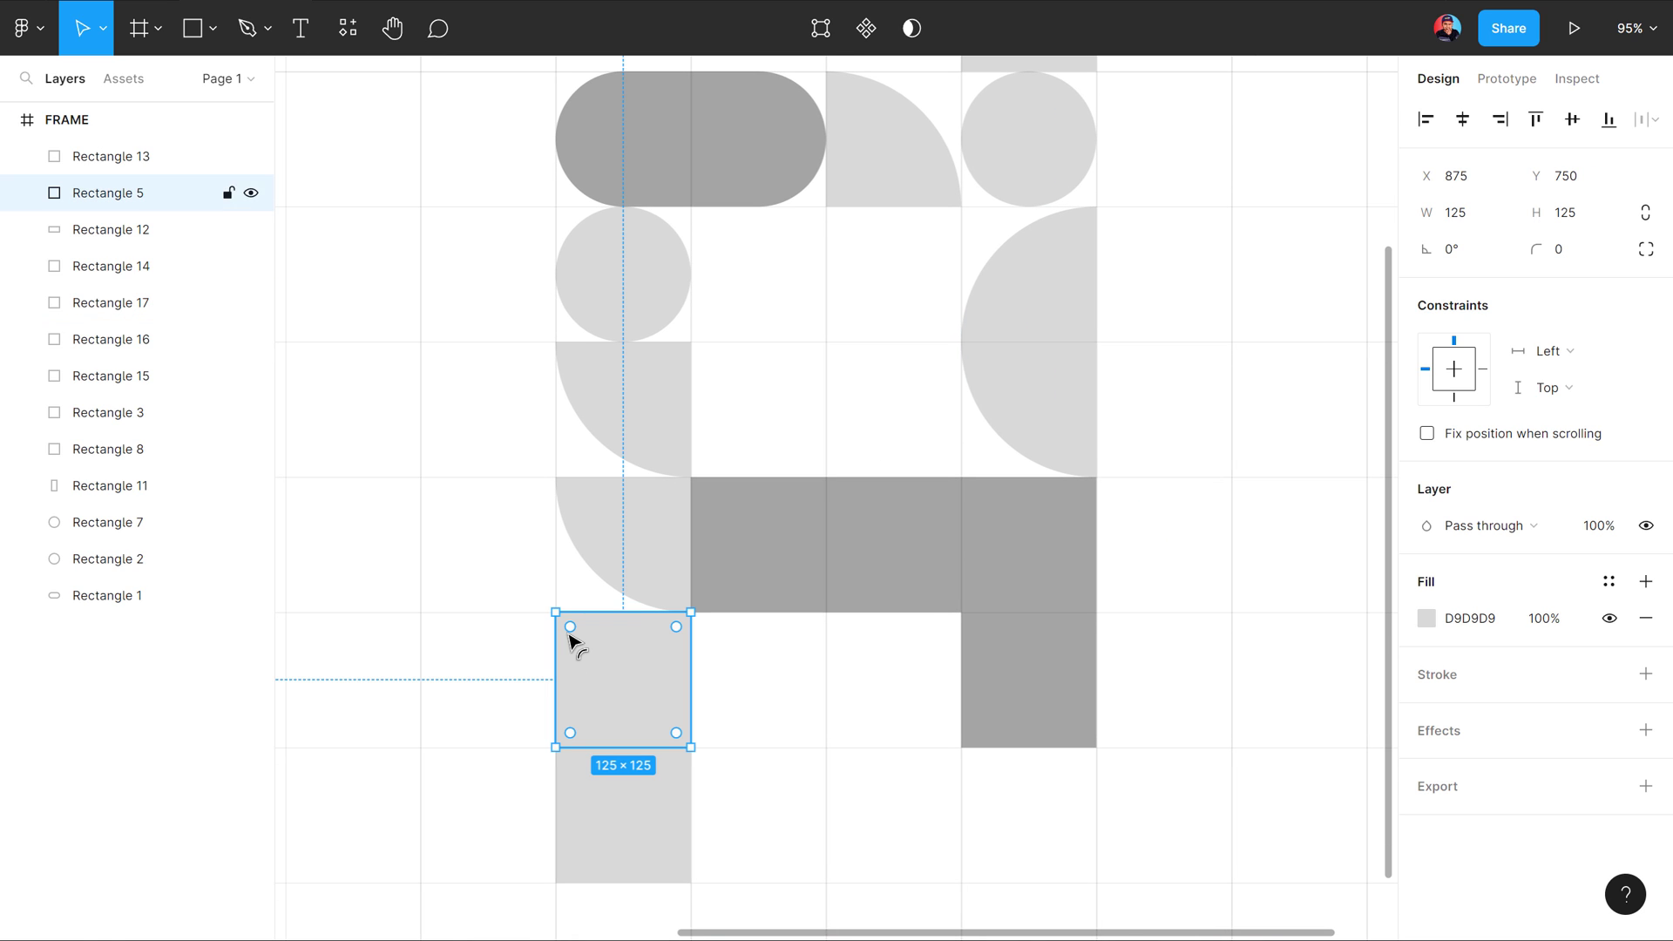
drag(571, 642, 652, 730)
click(807, 683)
Step: Round the tall dark right-column rectangle into a vertical pill
click(1042, 598)
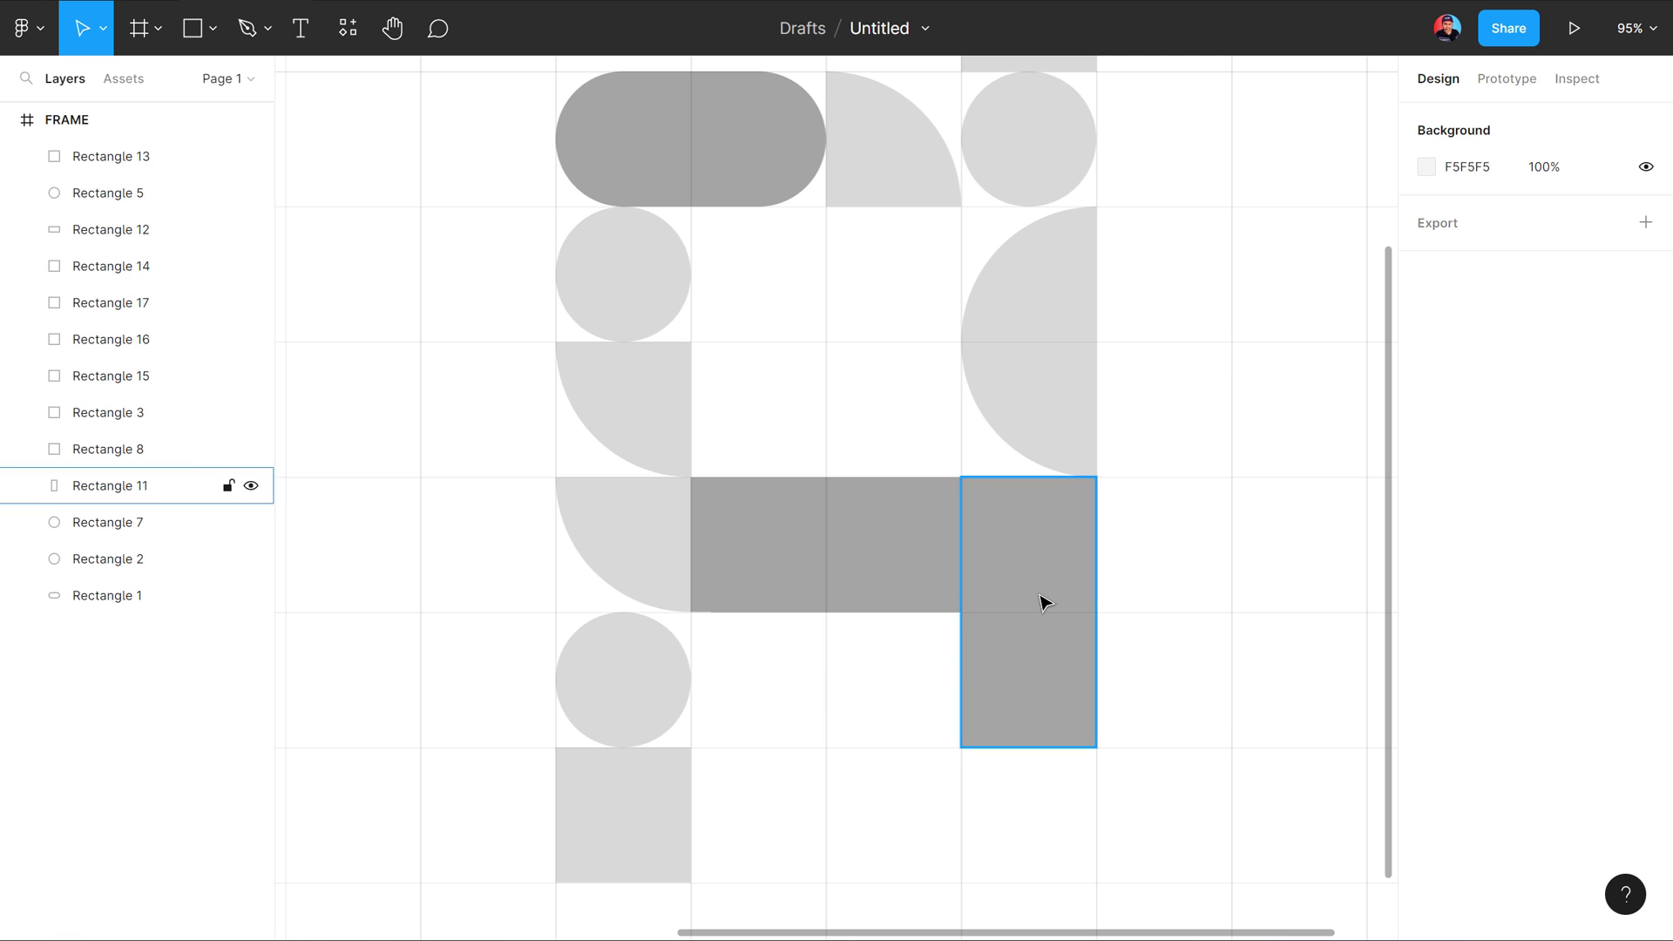
drag(980, 493, 1100, 605)
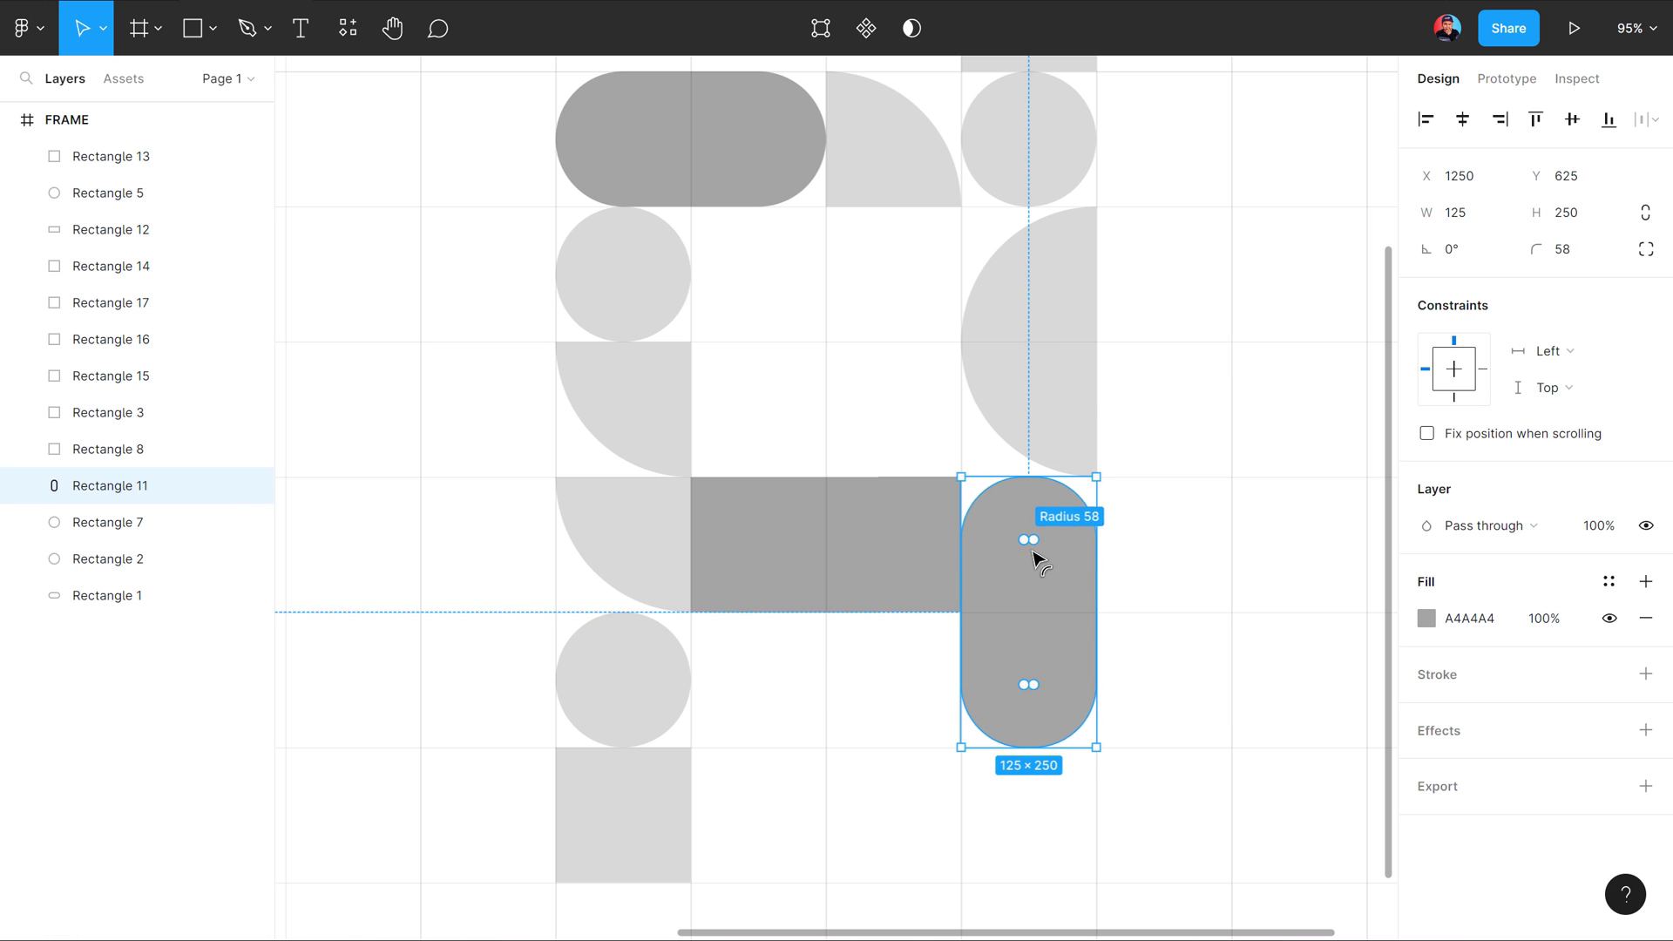
click(1151, 445)
scroll(1158, 475, up, 2)
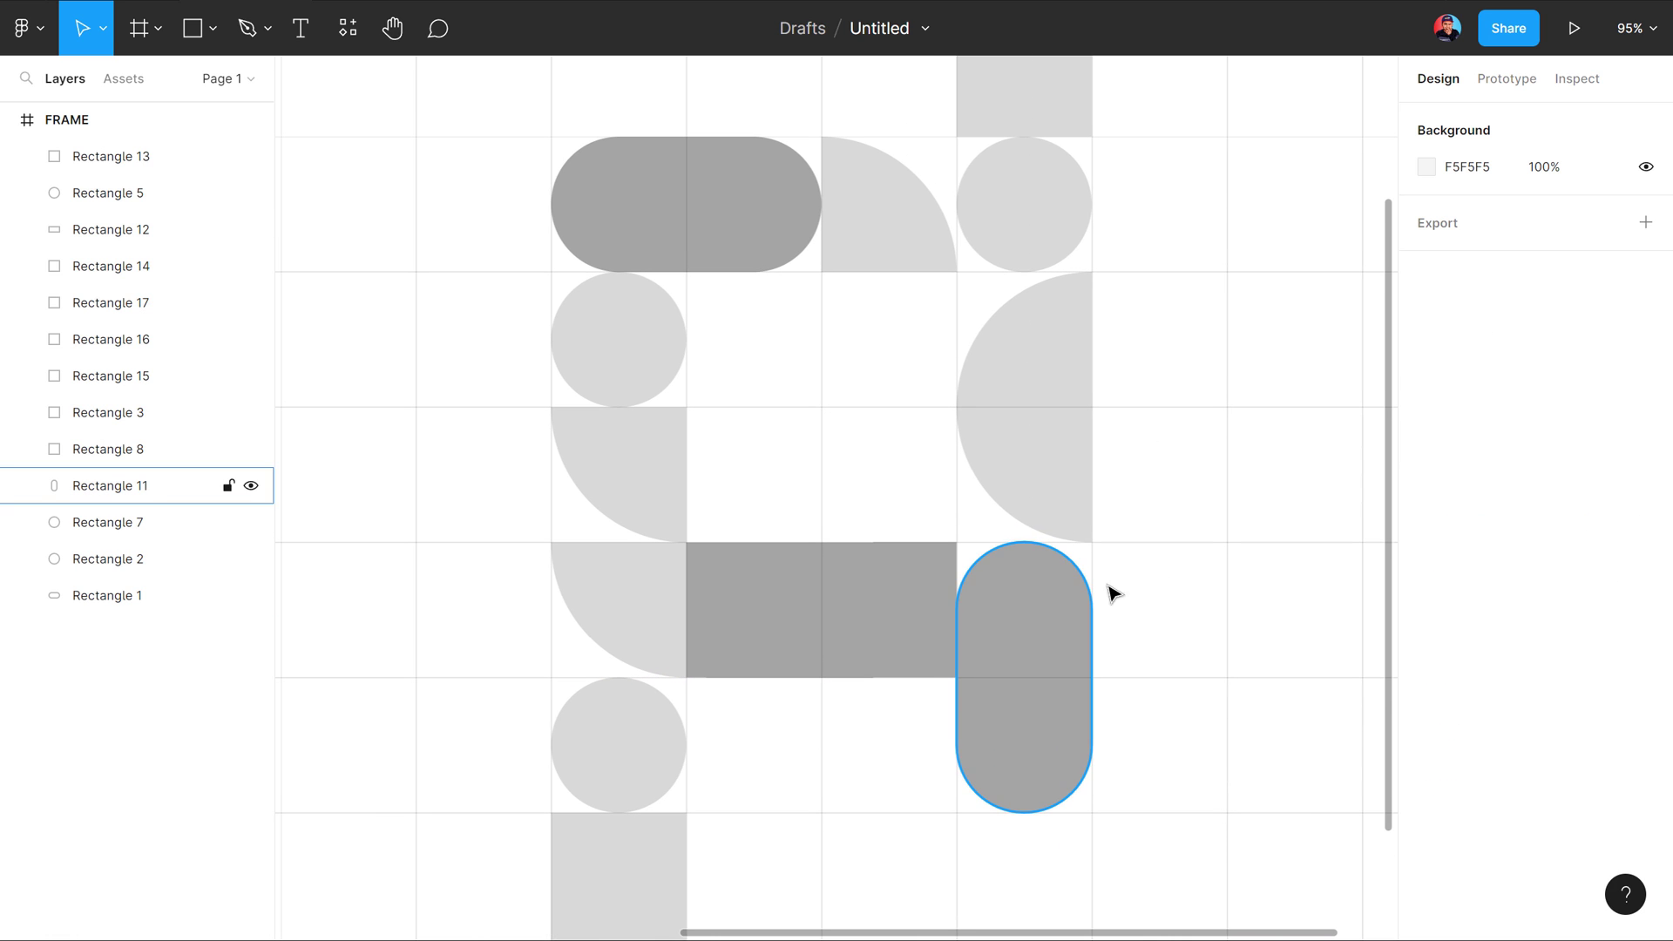
scroll(1201, 516, down, 2)
scroll(1201, 516, down, 1)
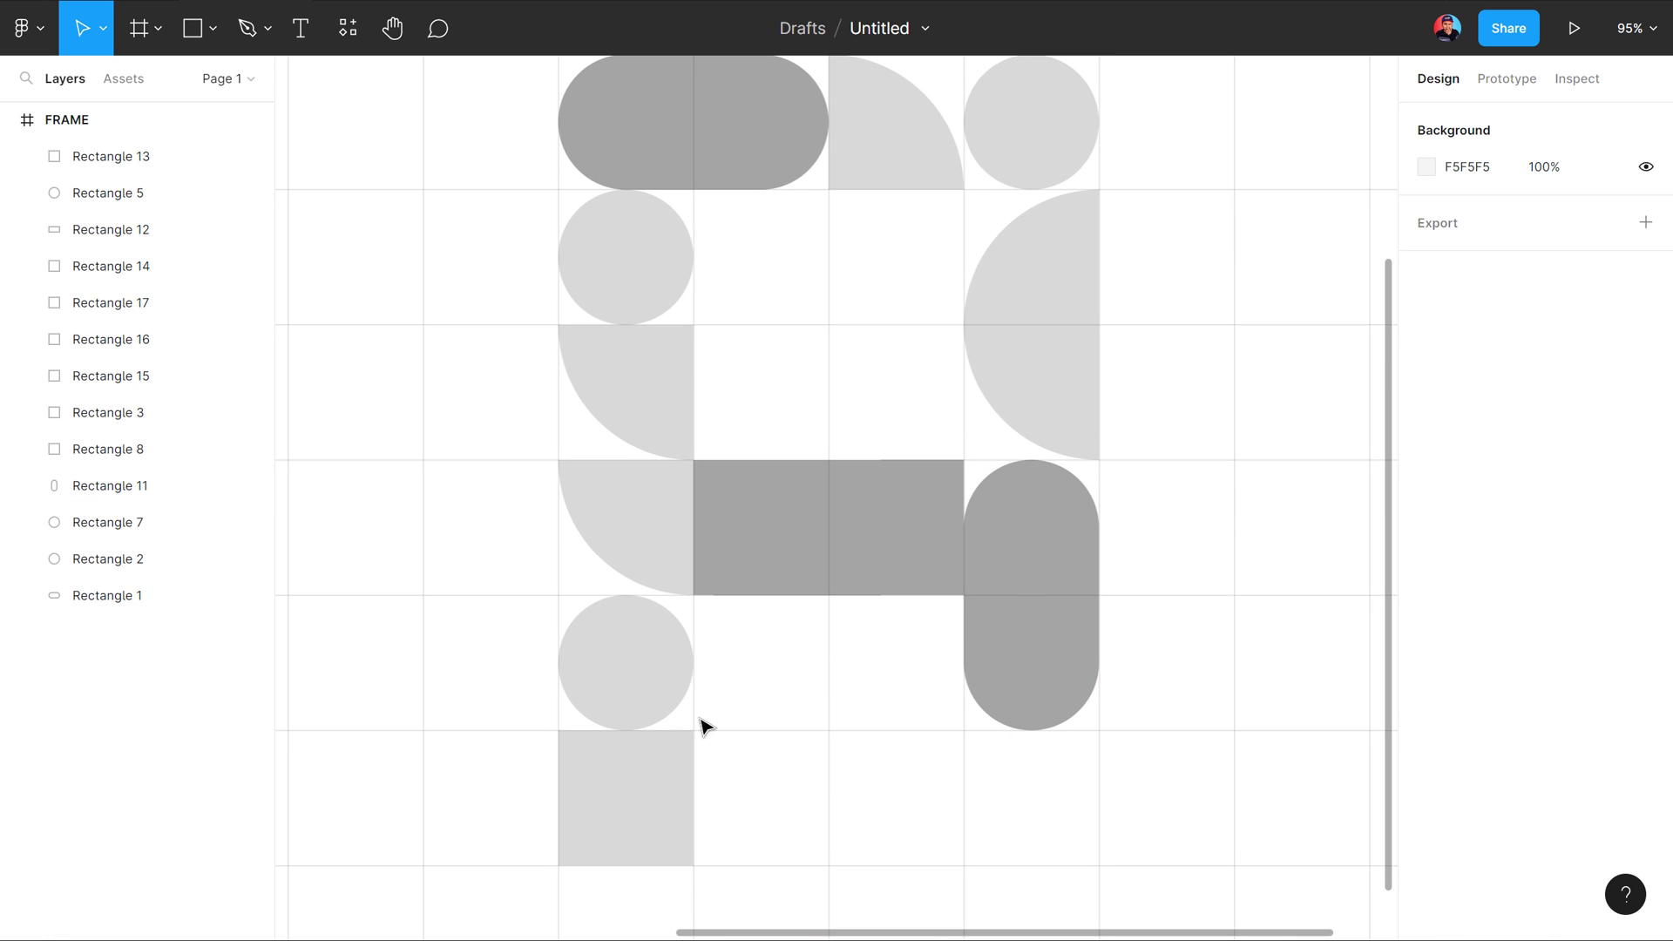
Step: Select the bottom-left square (Rectangle 13) and zoom in on it
drag(796, 545, 813, 436)
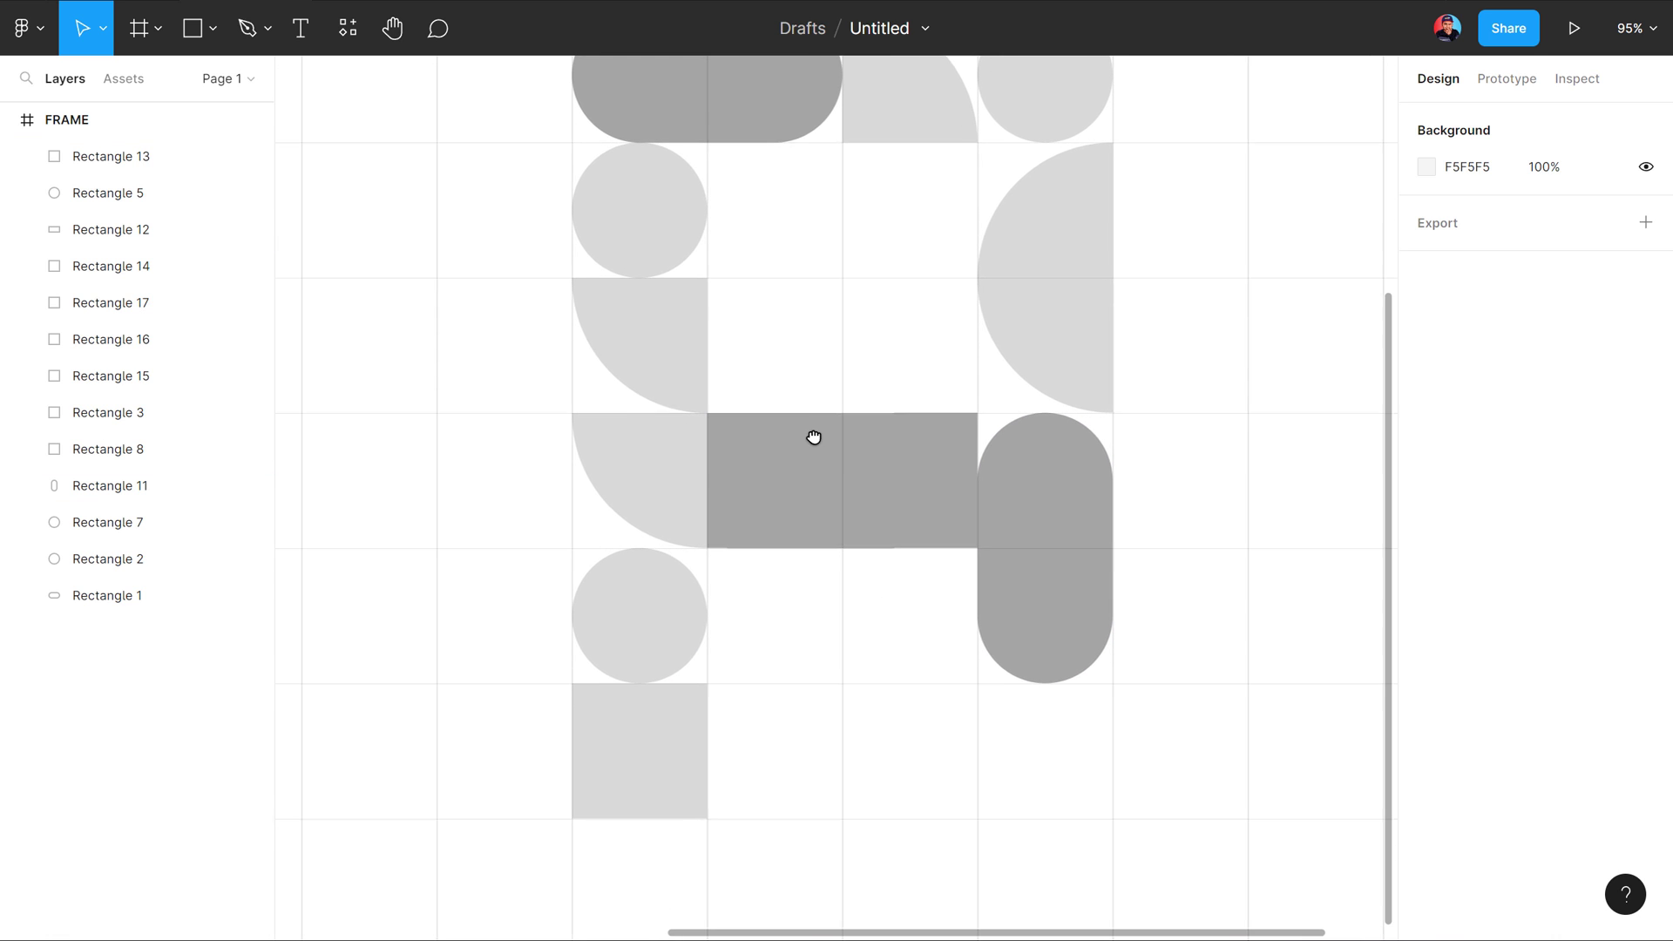
click(663, 721)
scroll(605, 774, up, 3)
scroll(659, 757, up, 3)
scroll(748, 385, down, 2)
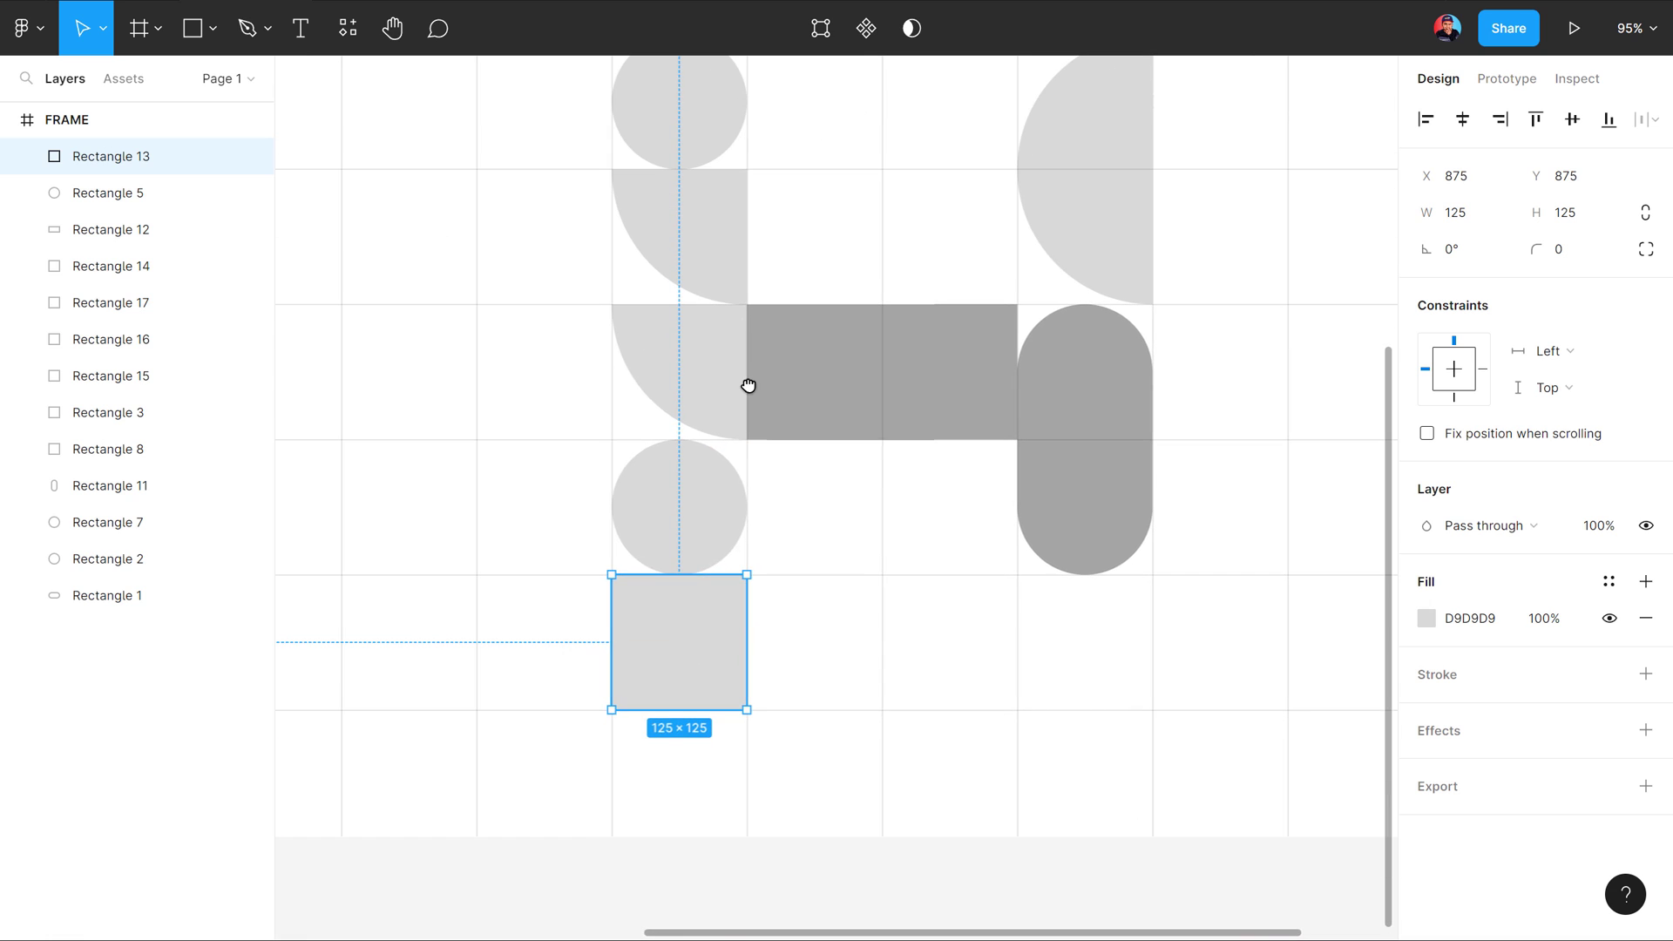
scroll(672, 669, up, 3)
ctrl+scroll(640, 797, up, 3)
scroll(741, 558, down, 3)
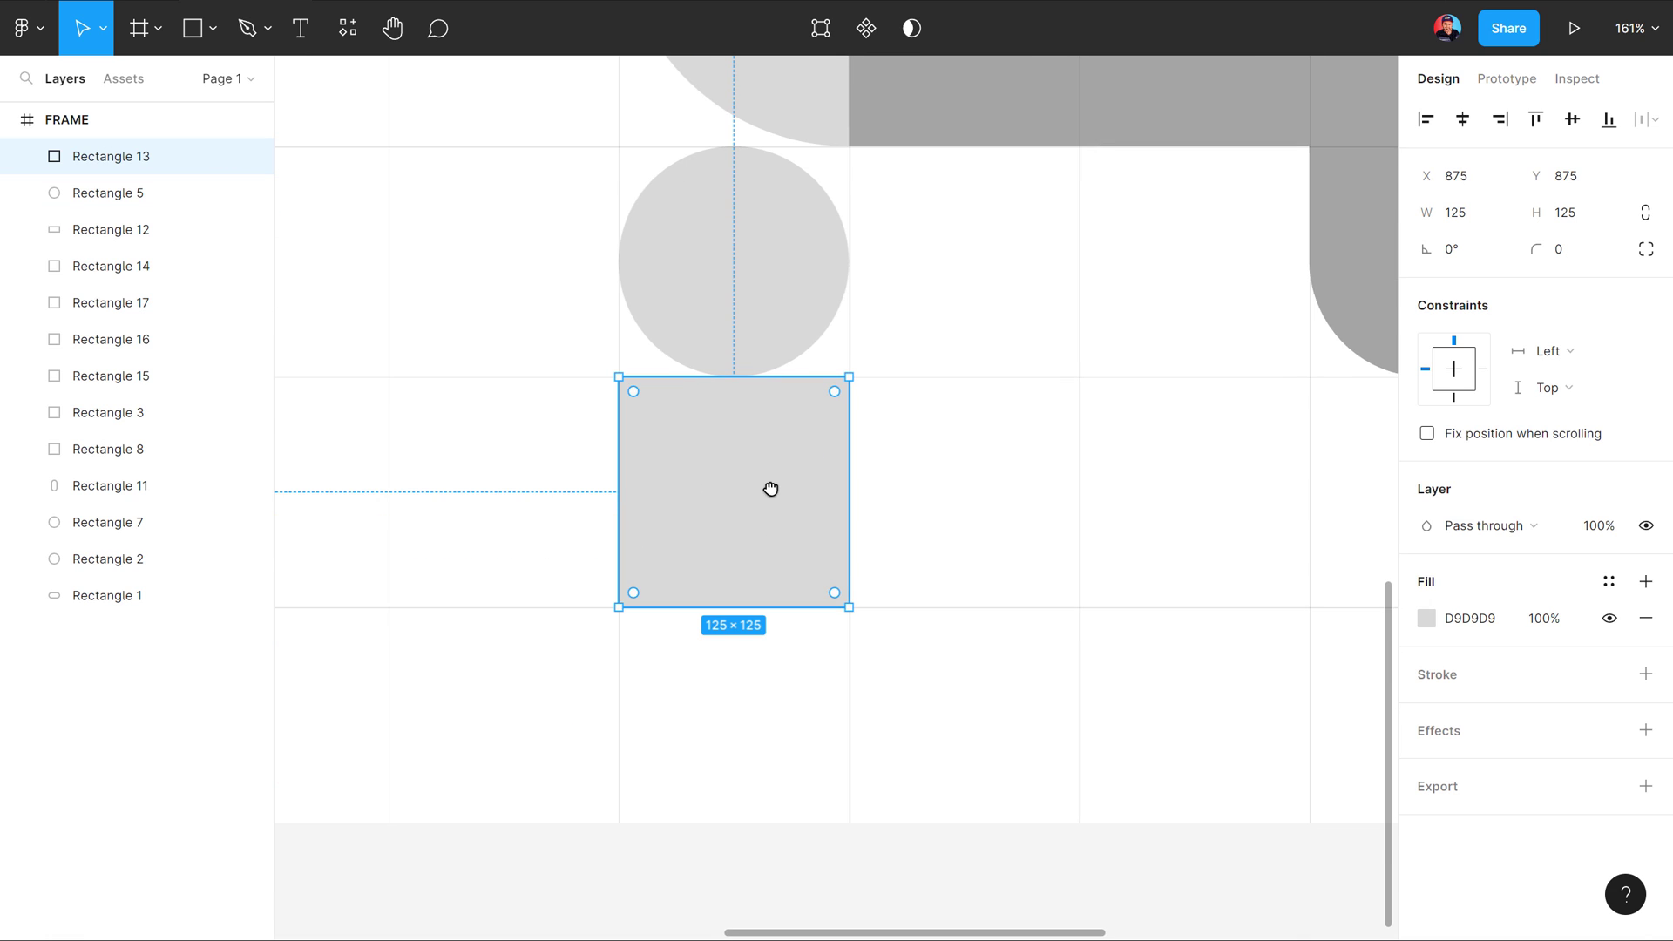
ctrl+scroll(770, 492, up, 3)
scroll(769, 479, down, 1)
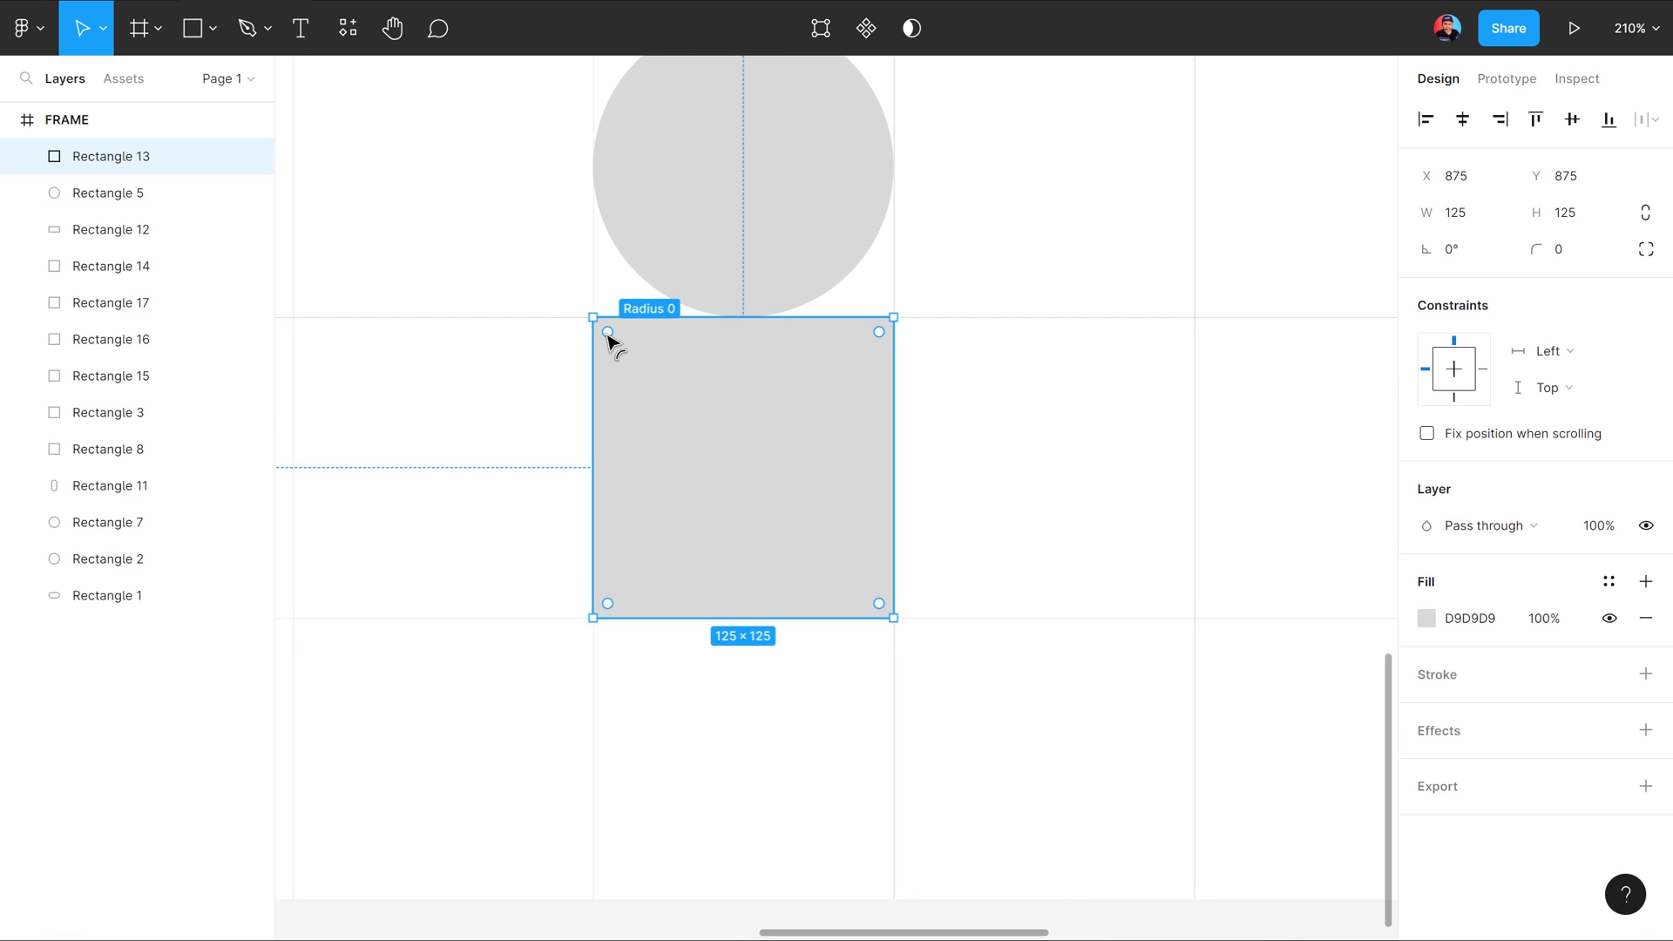
Step: Round the bottom square into a full circle and make a square-cornered copy of it
drag(609, 339, 881, 549)
click(1053, 396)
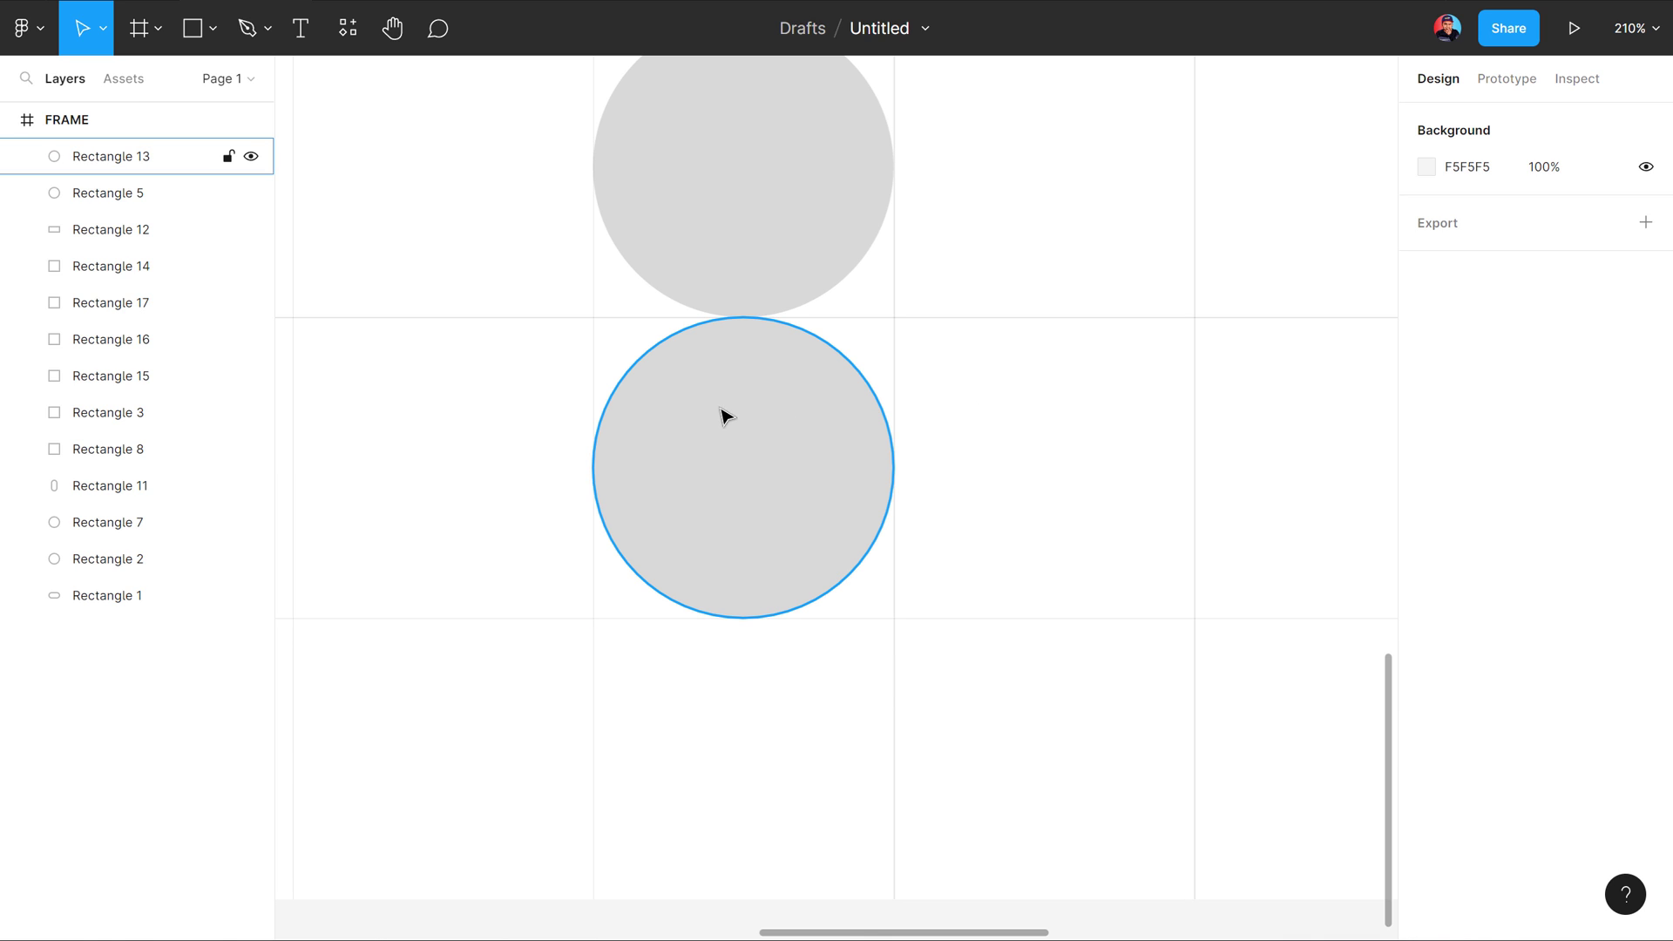
mouse_move(666, 484)
mouse_down()
mouse_move(973, 499)
mouse_move(959, 498)
mouse_up()
mouse_move(1054, 475)
mouse_down()
mouse_move(897, 358)
mouse_move(765, 312)
mouse_up()
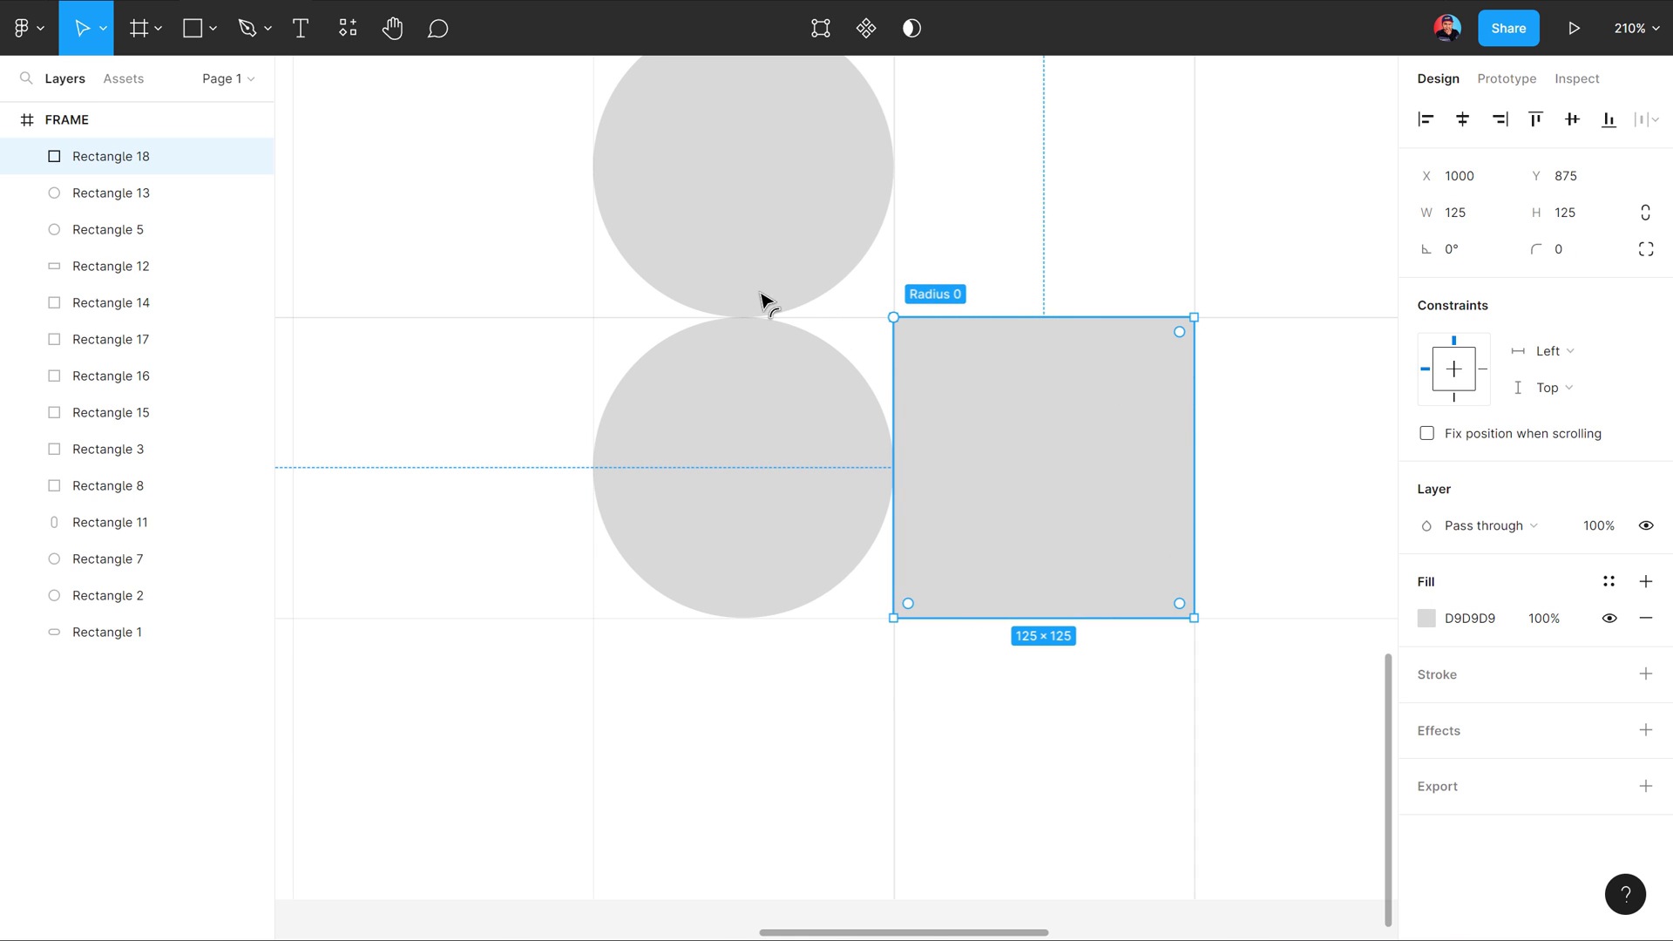
Step: Give the square copy a darker grey fill and place it over the circle's right half
click(1426, 617)
click(1150, 482)
click(837, 740)
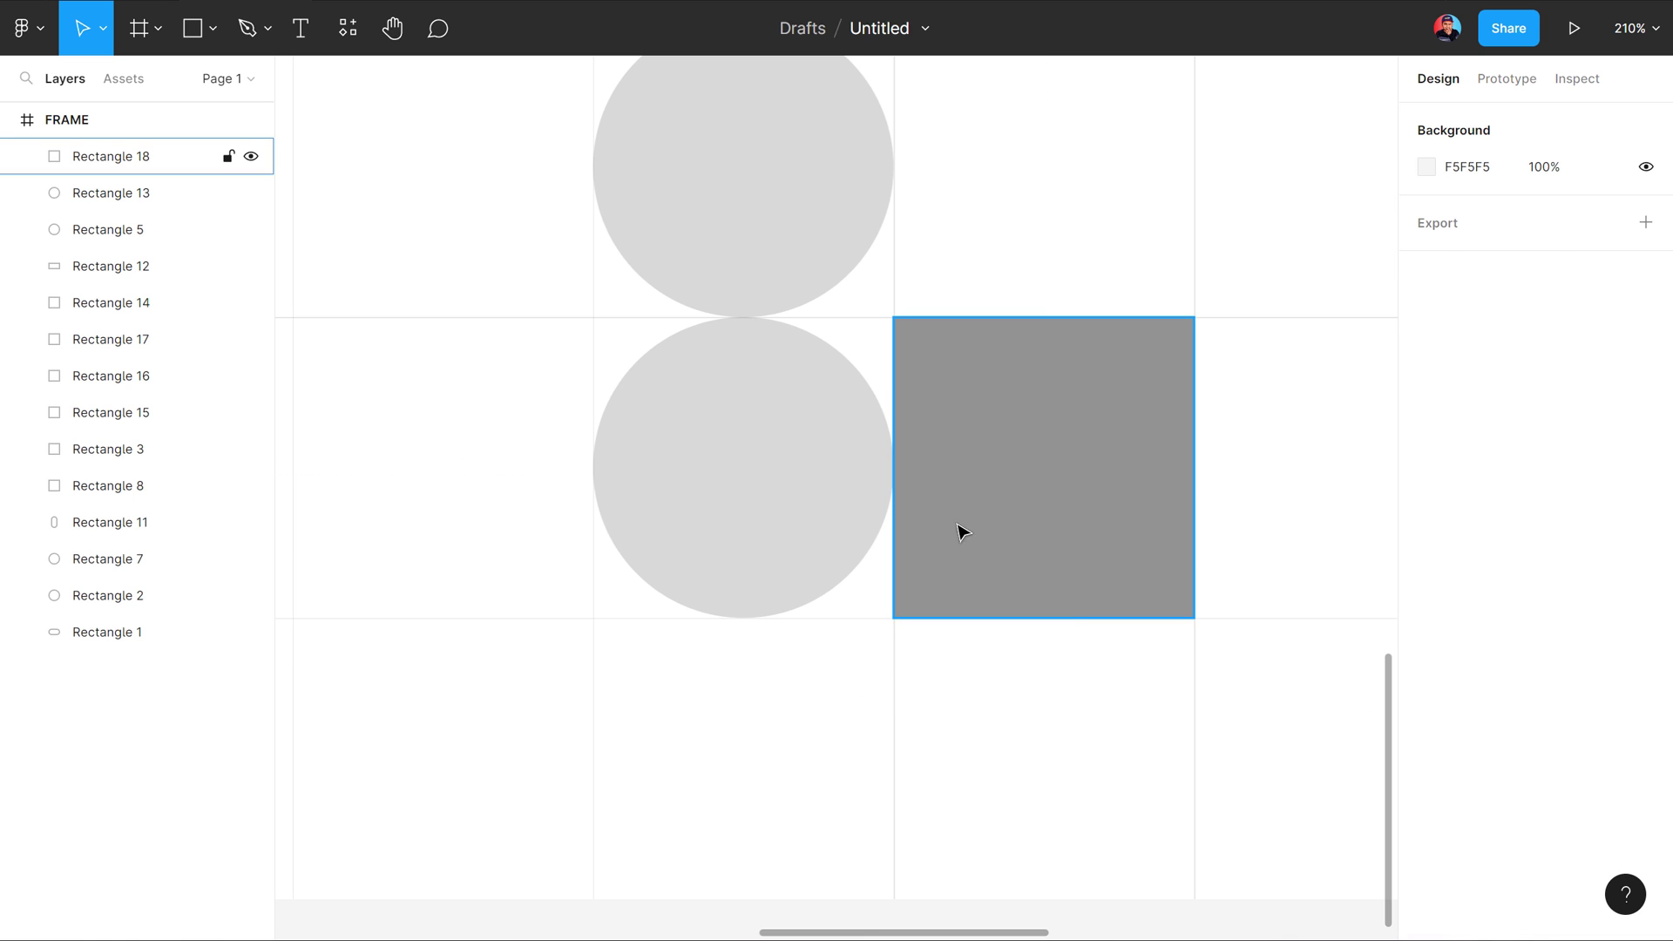
drag(962, 531, 827, 495)
Step: Subtract the dark square from the circle, leaving a half-circle
drag(494, 464, 851, 523)
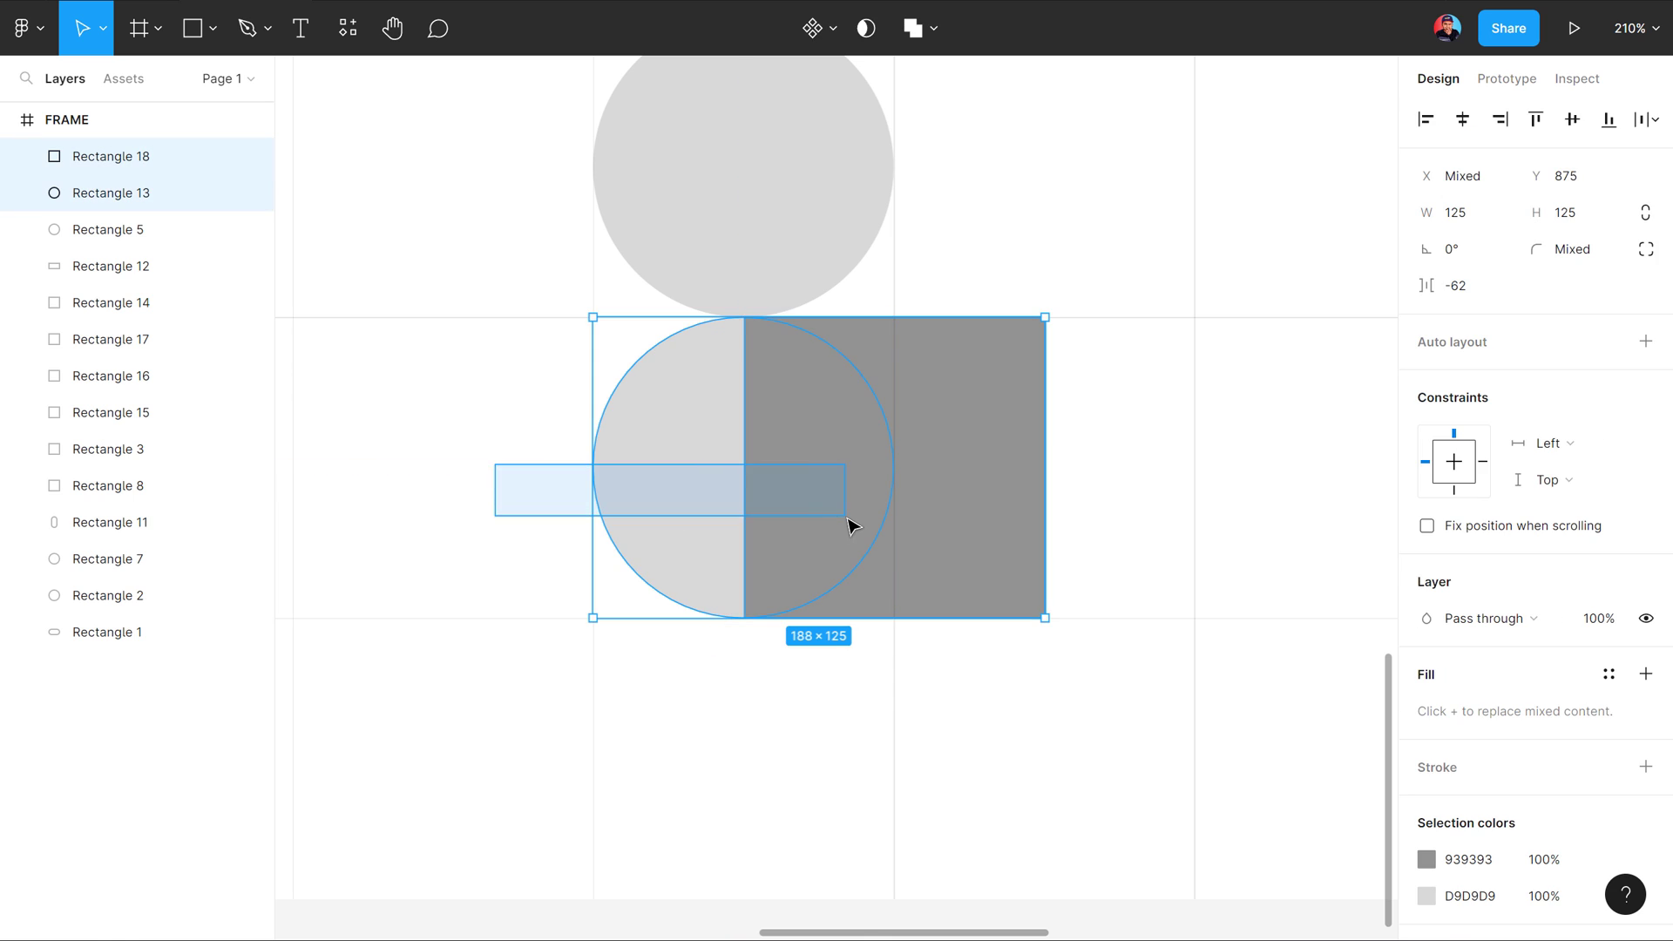
click(931, 29)
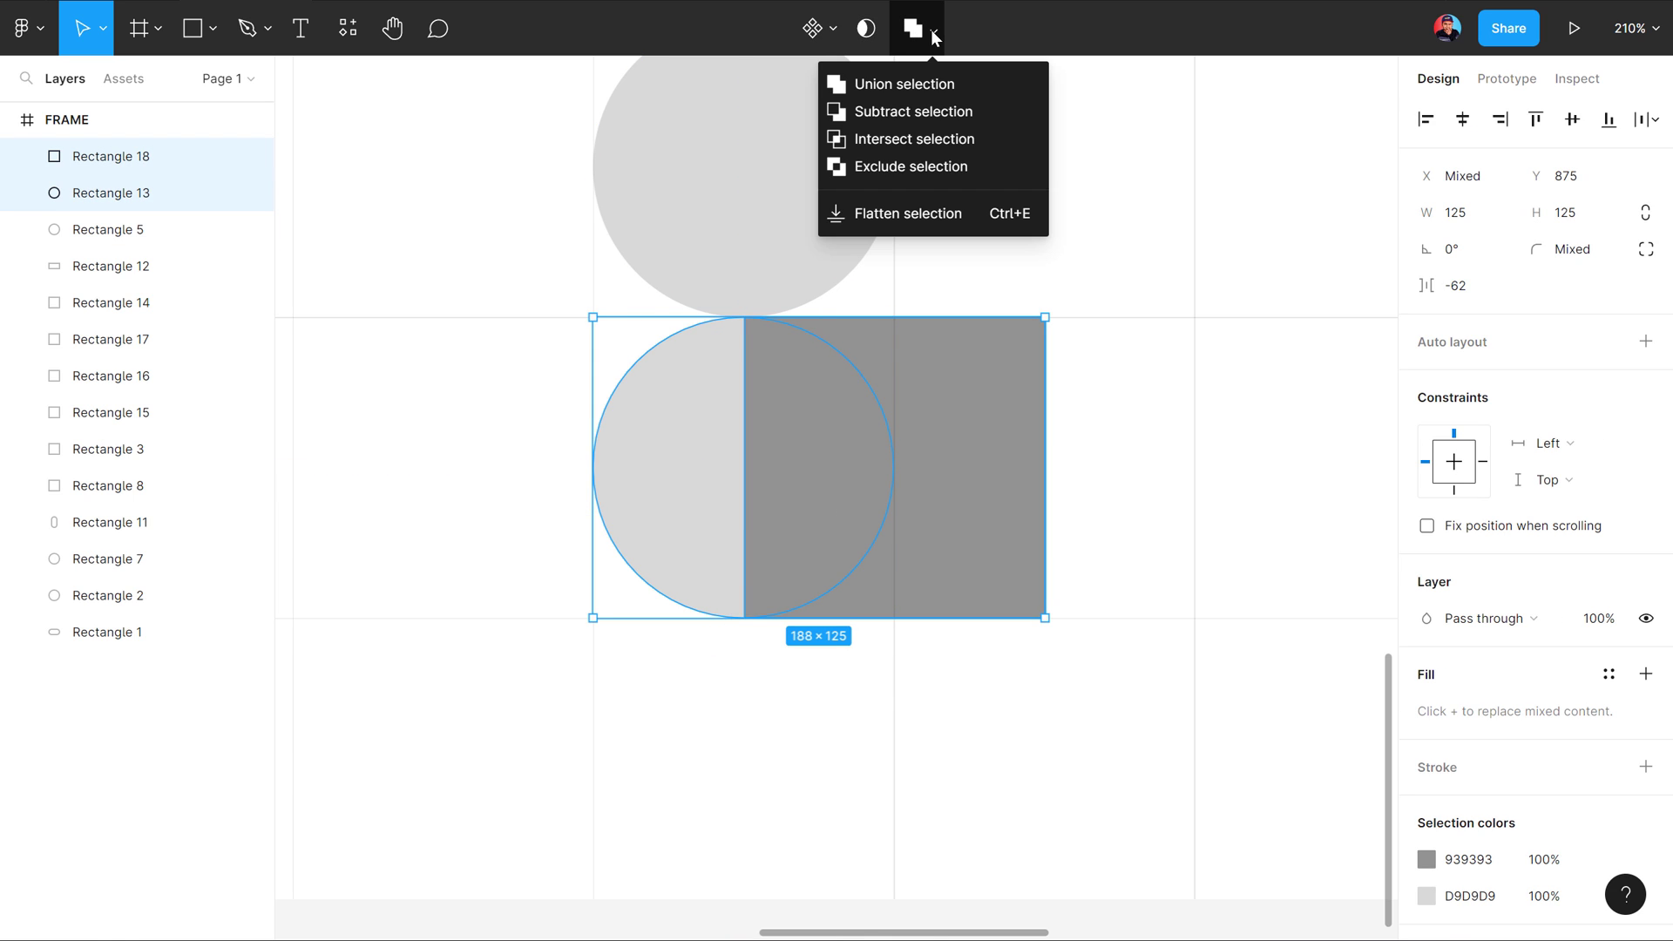
click(882, 114)
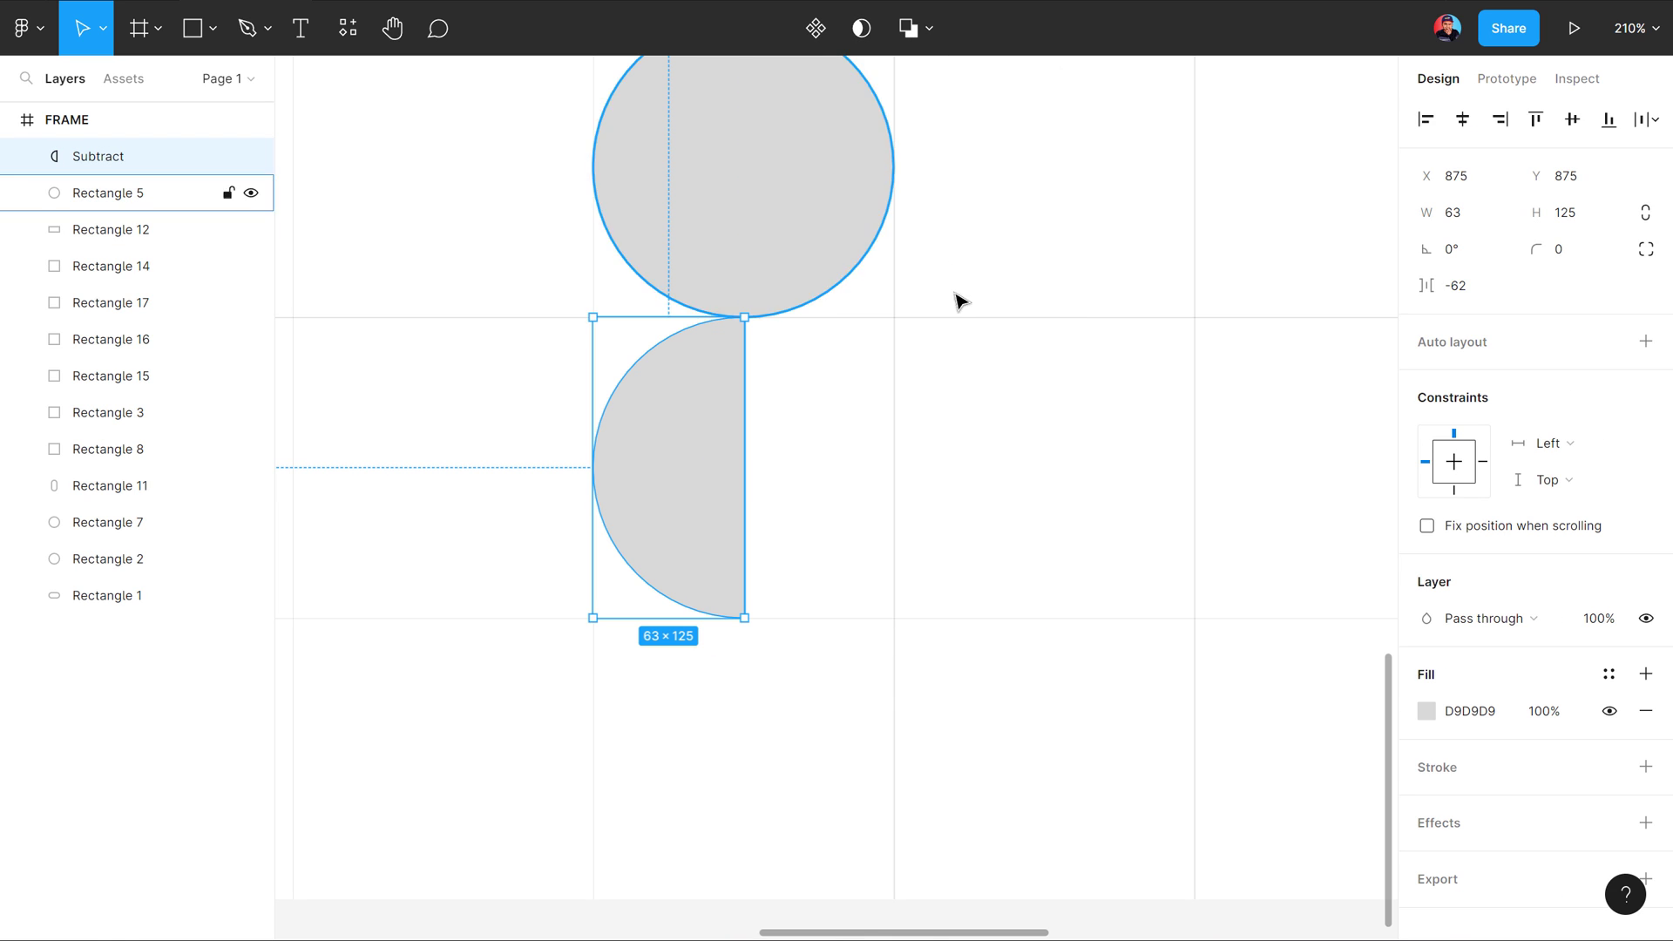
click(400, 692)
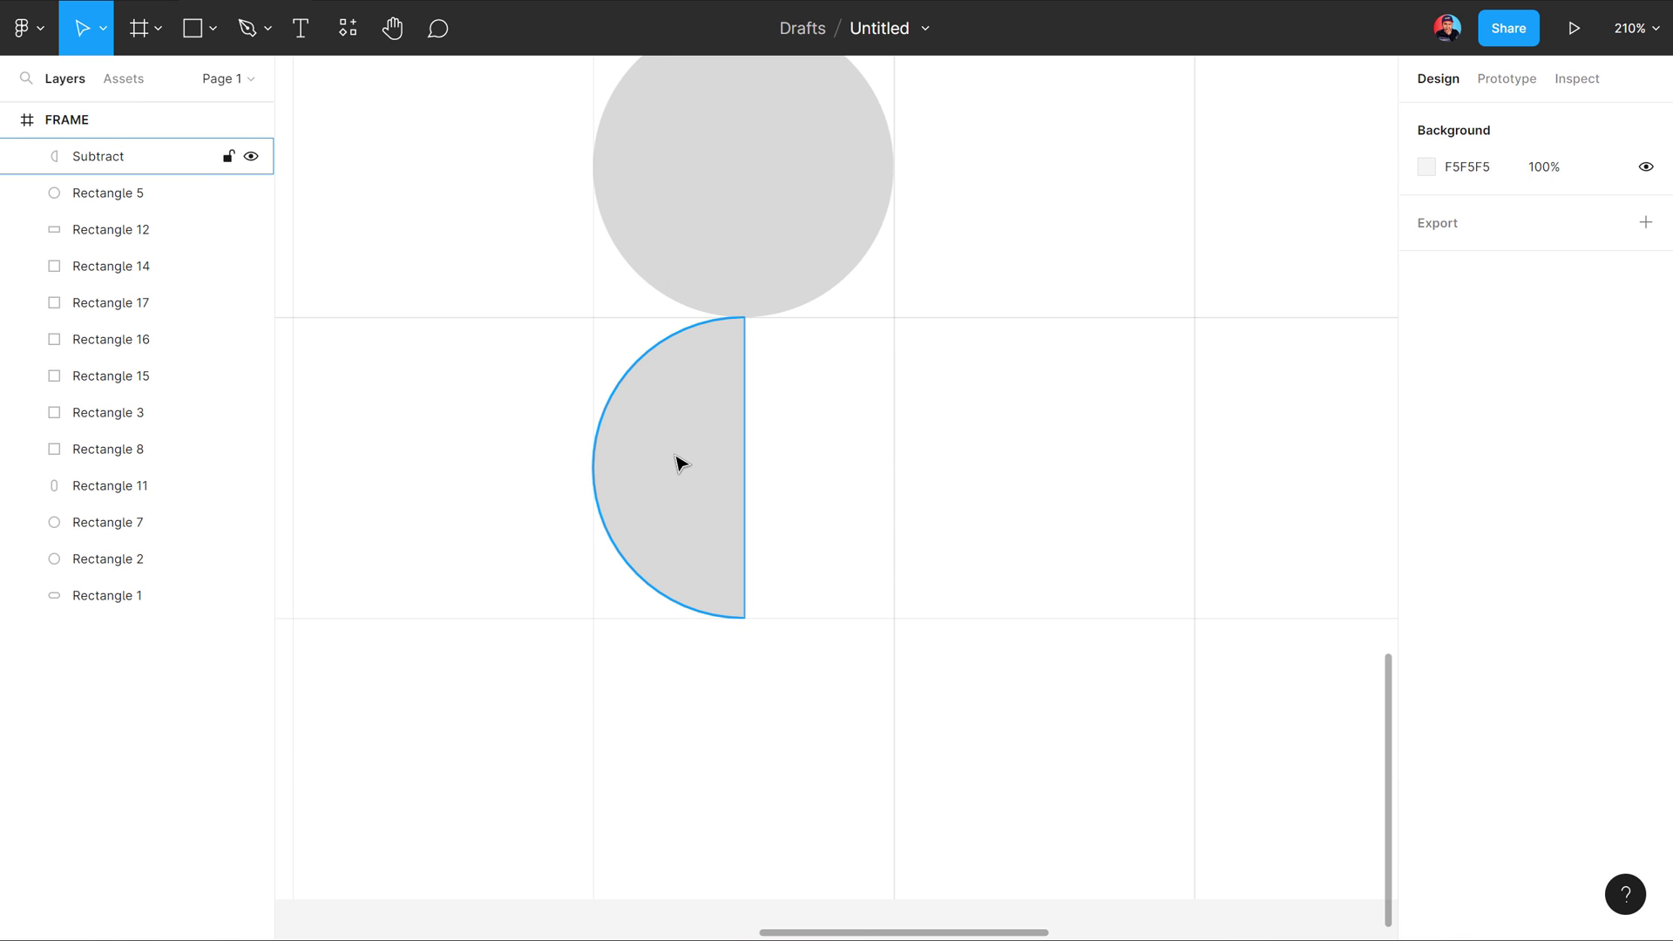
Step: Duplicate the half-circle so a second copy sits right beside the original
click(670, 459)
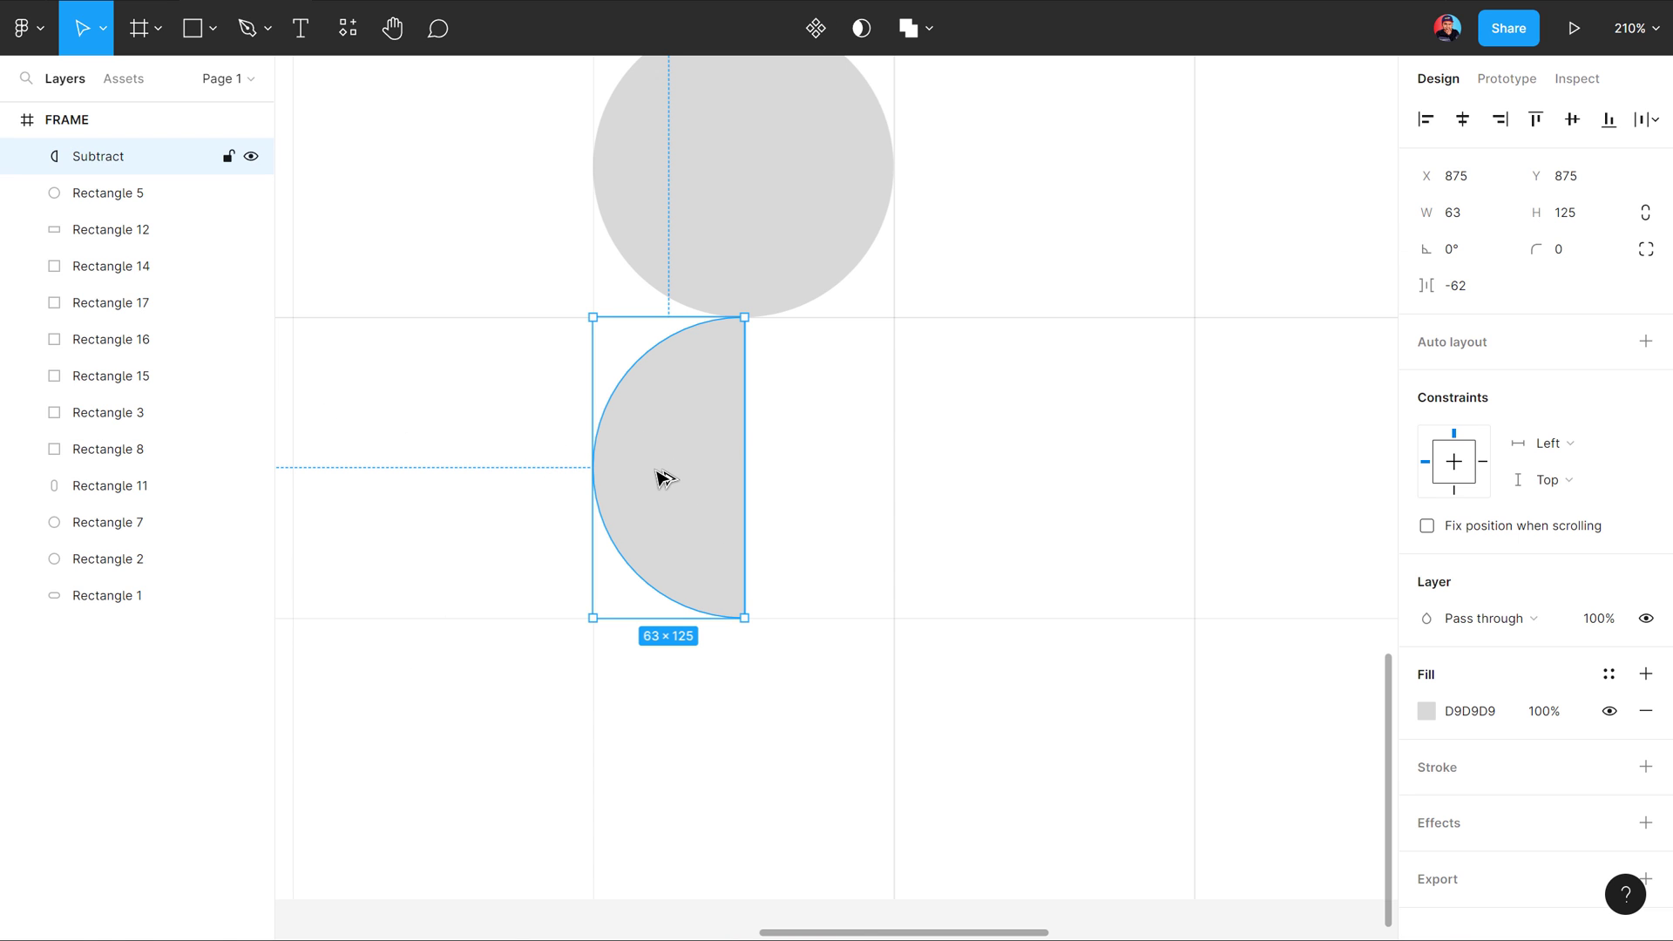
drag(667, 474, 806, 482)
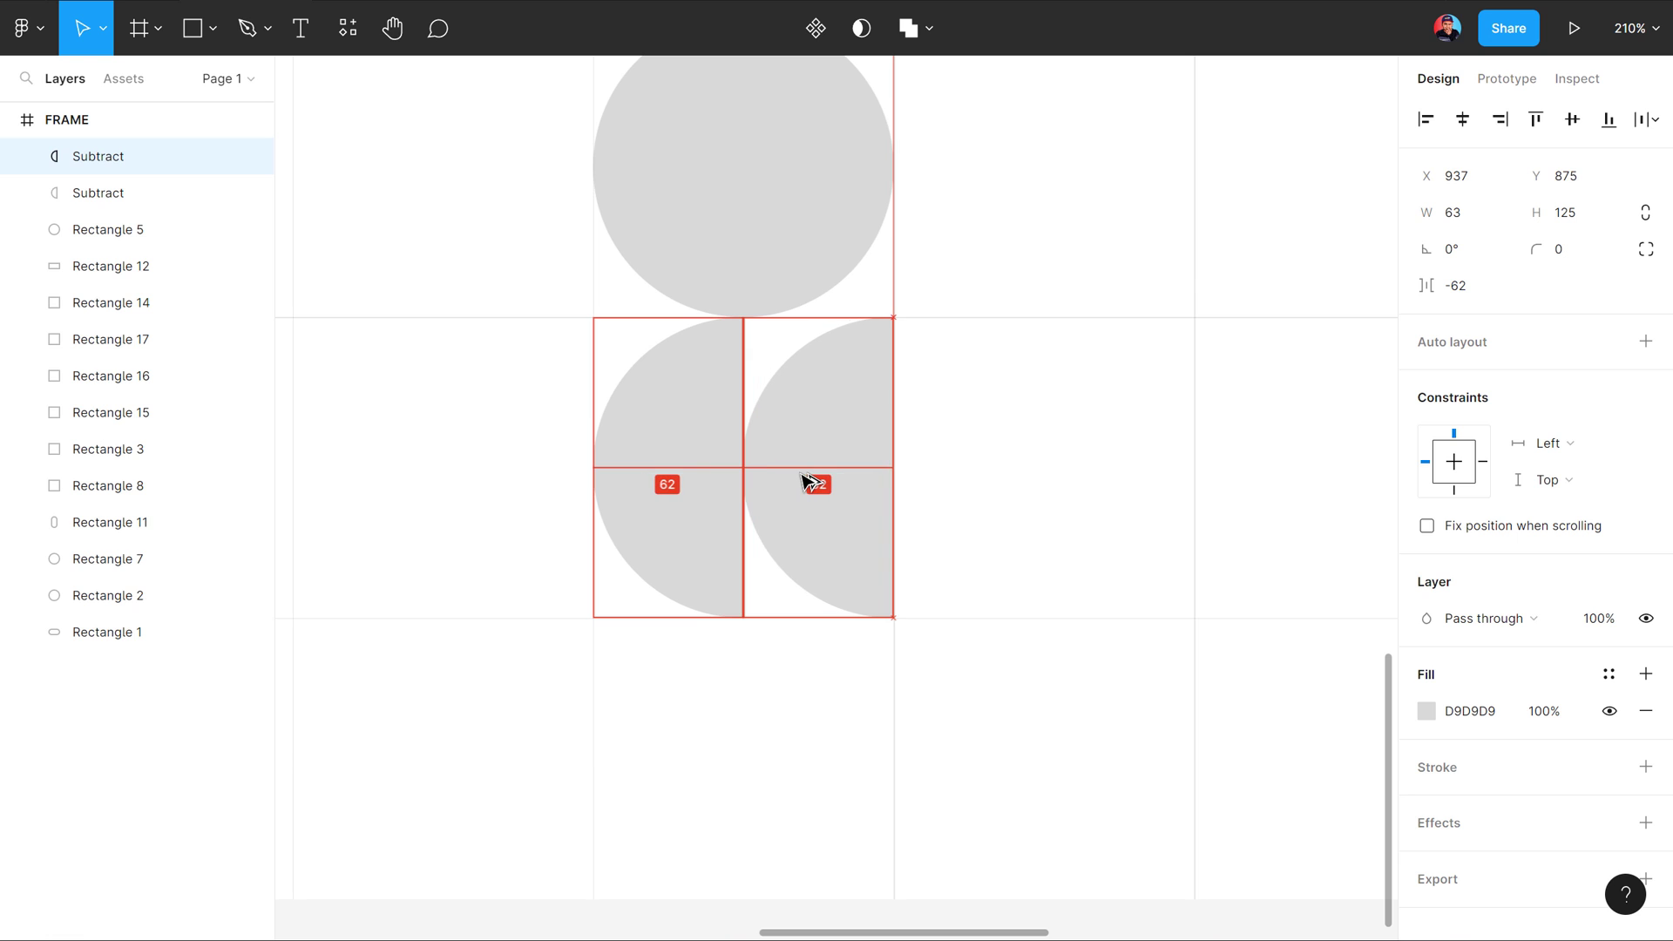
click(914, 407)
scroll(937, 396, down, 3)
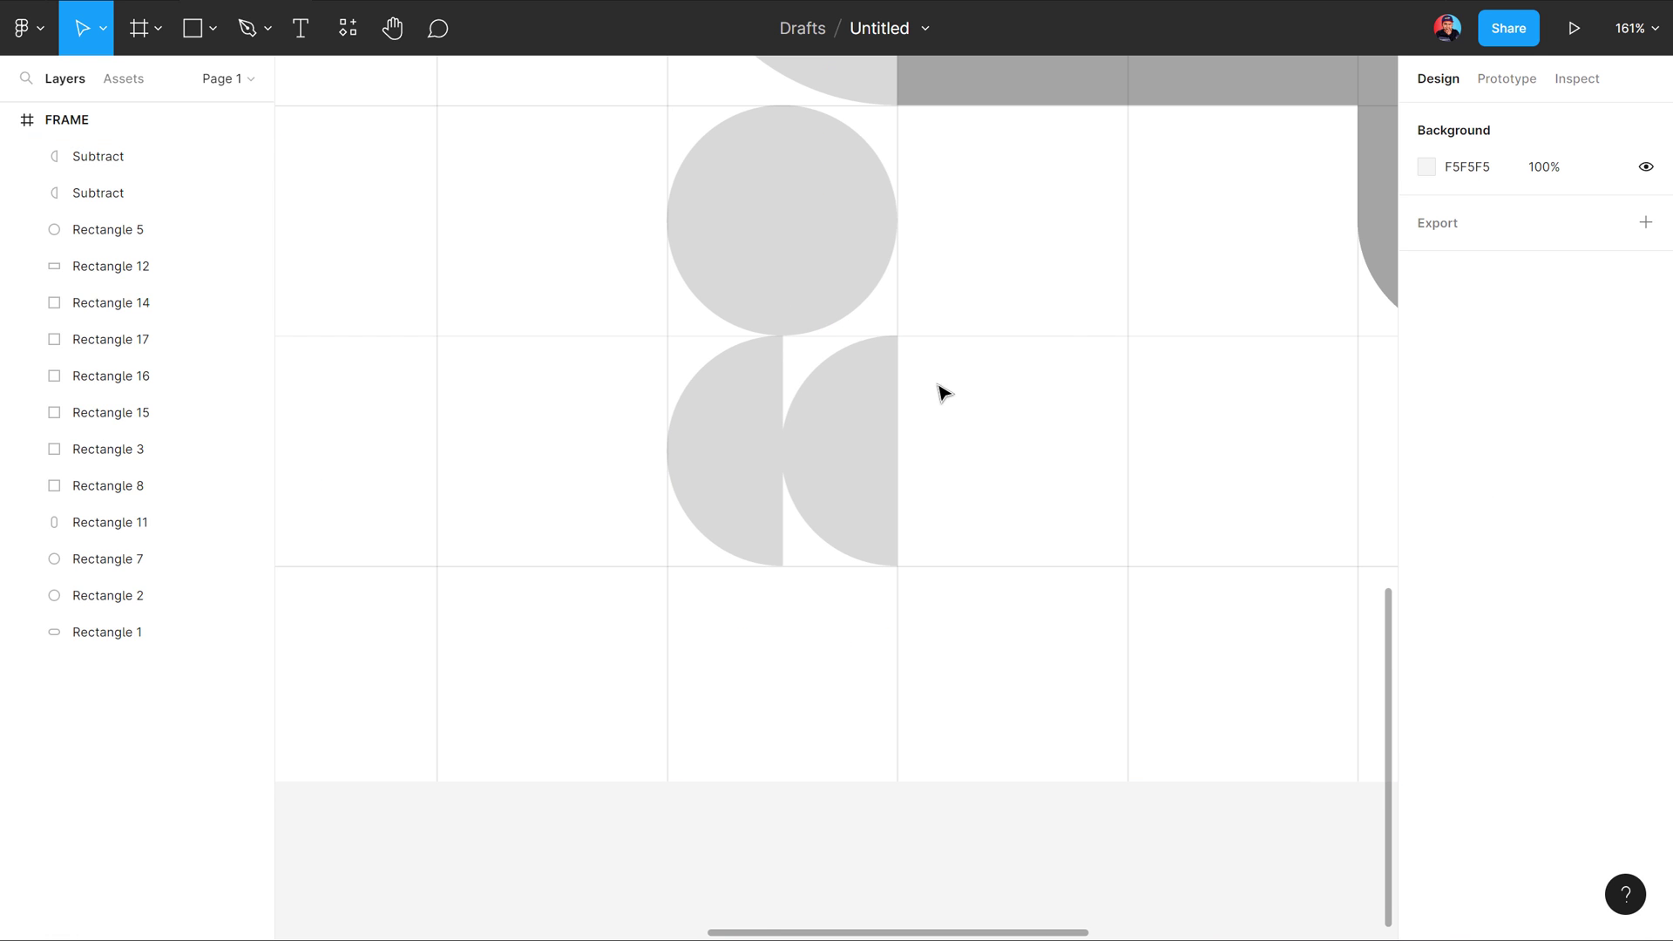
drag(926, 415, 787, 521)
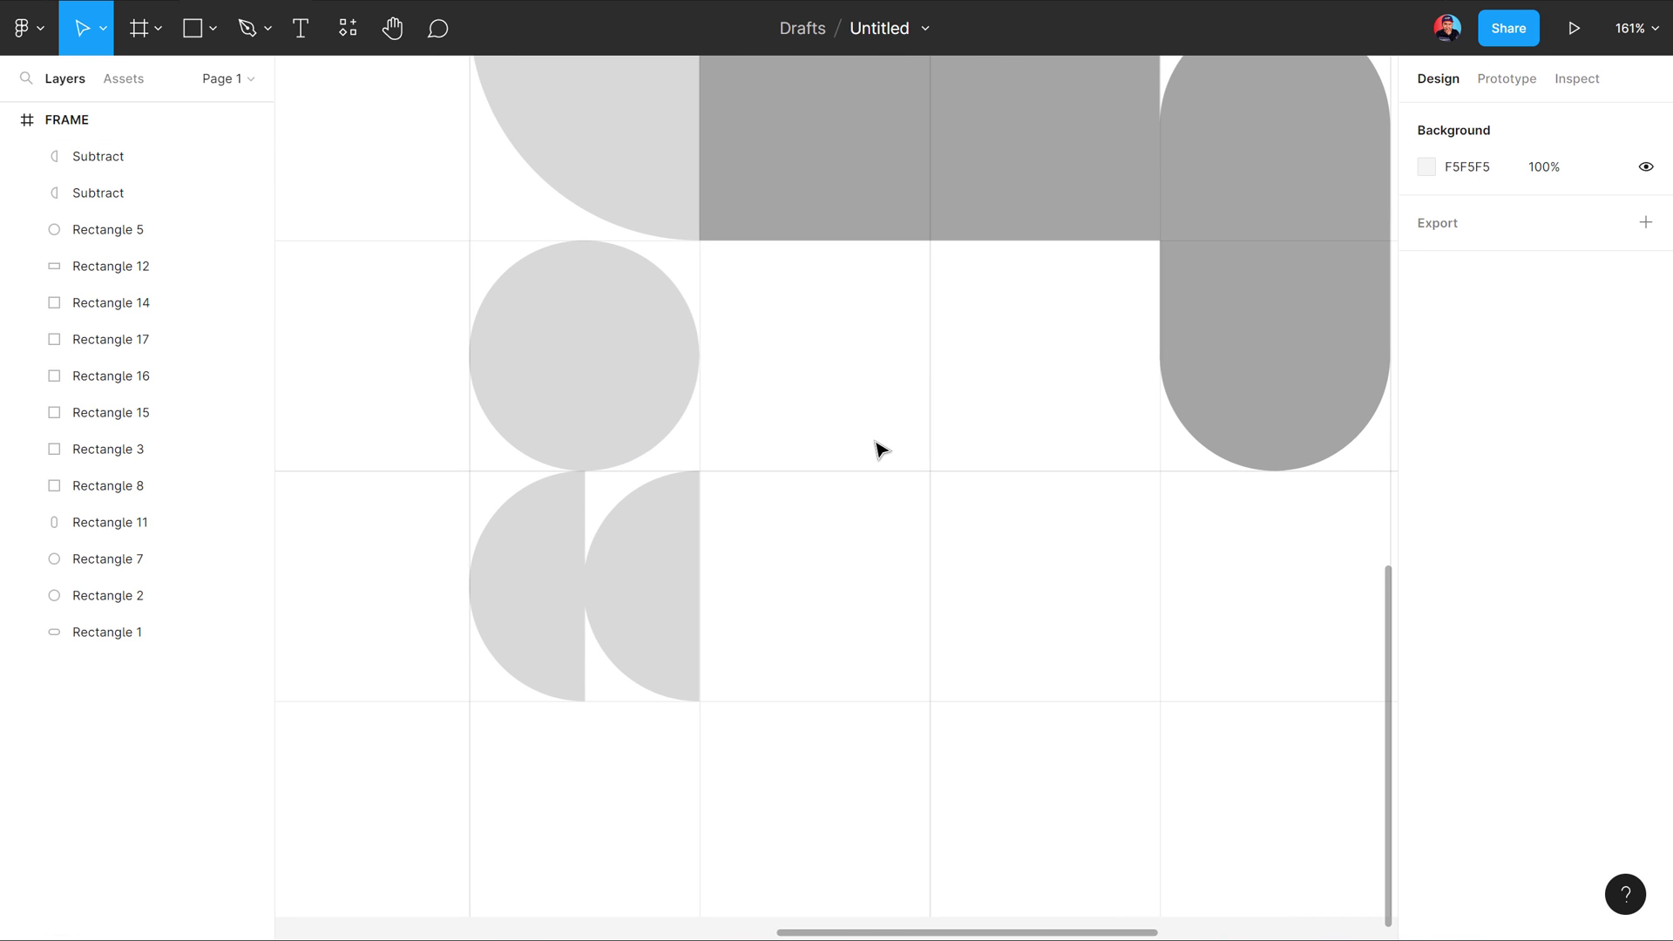
Step: Delete the wide dark rectangle from the middle of the pattern
scroll(706, 409, up, 3)
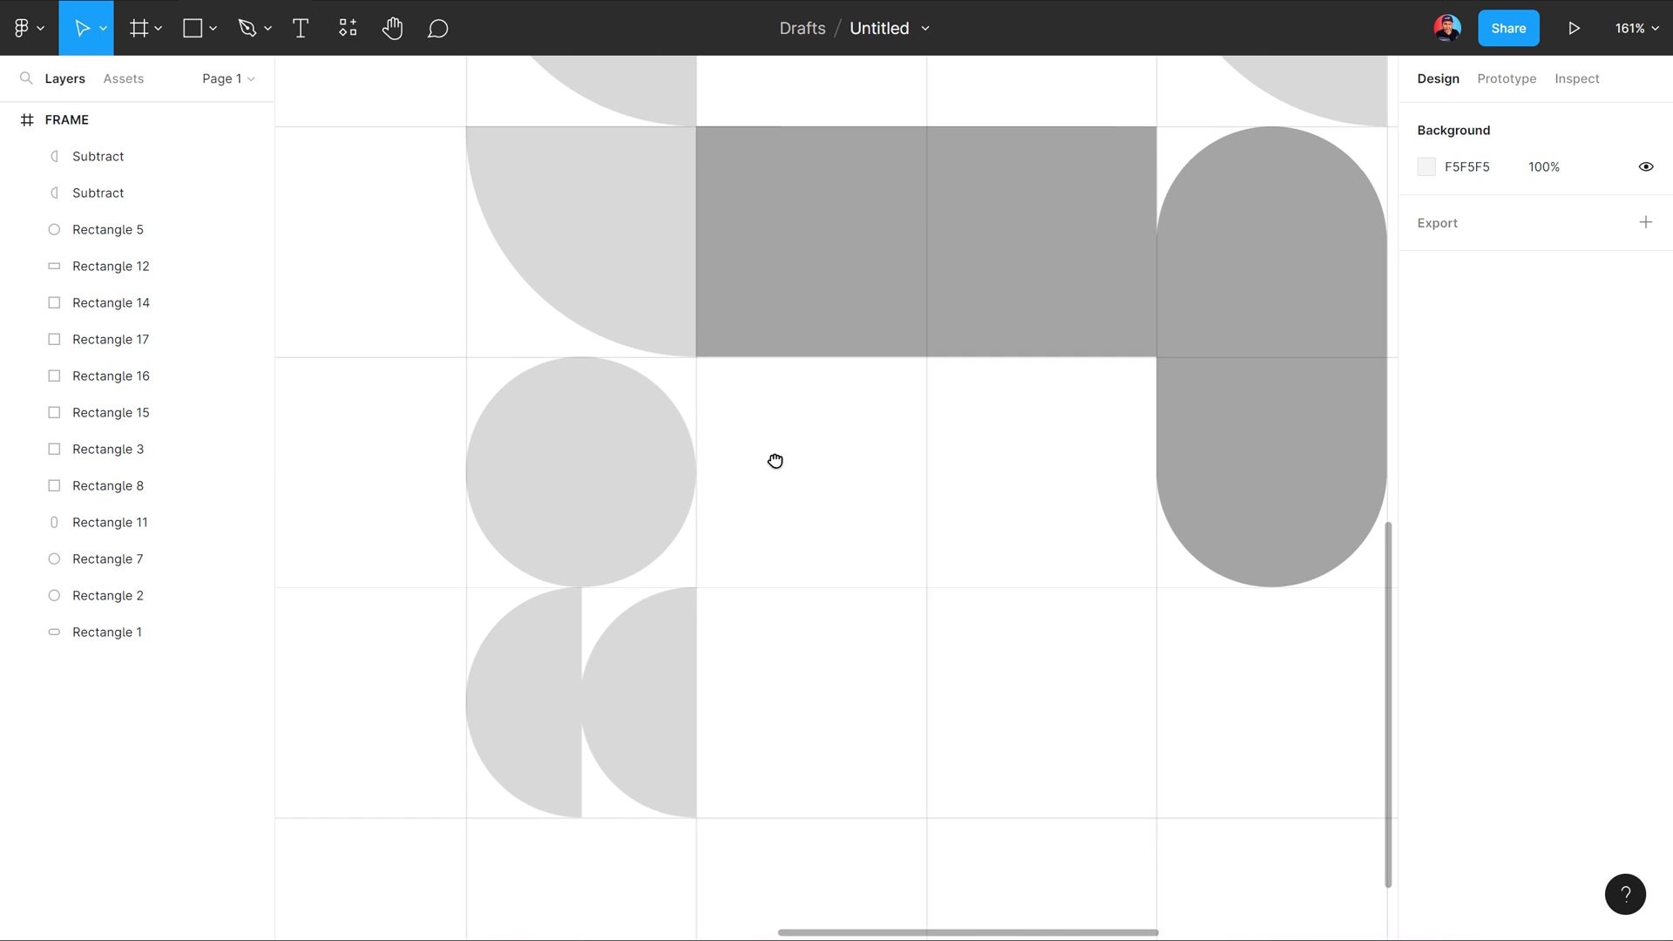
scroll(780, 505, up, 3)
scroll(802, 489, down, 2)
scroll(803, 489, down, 5)
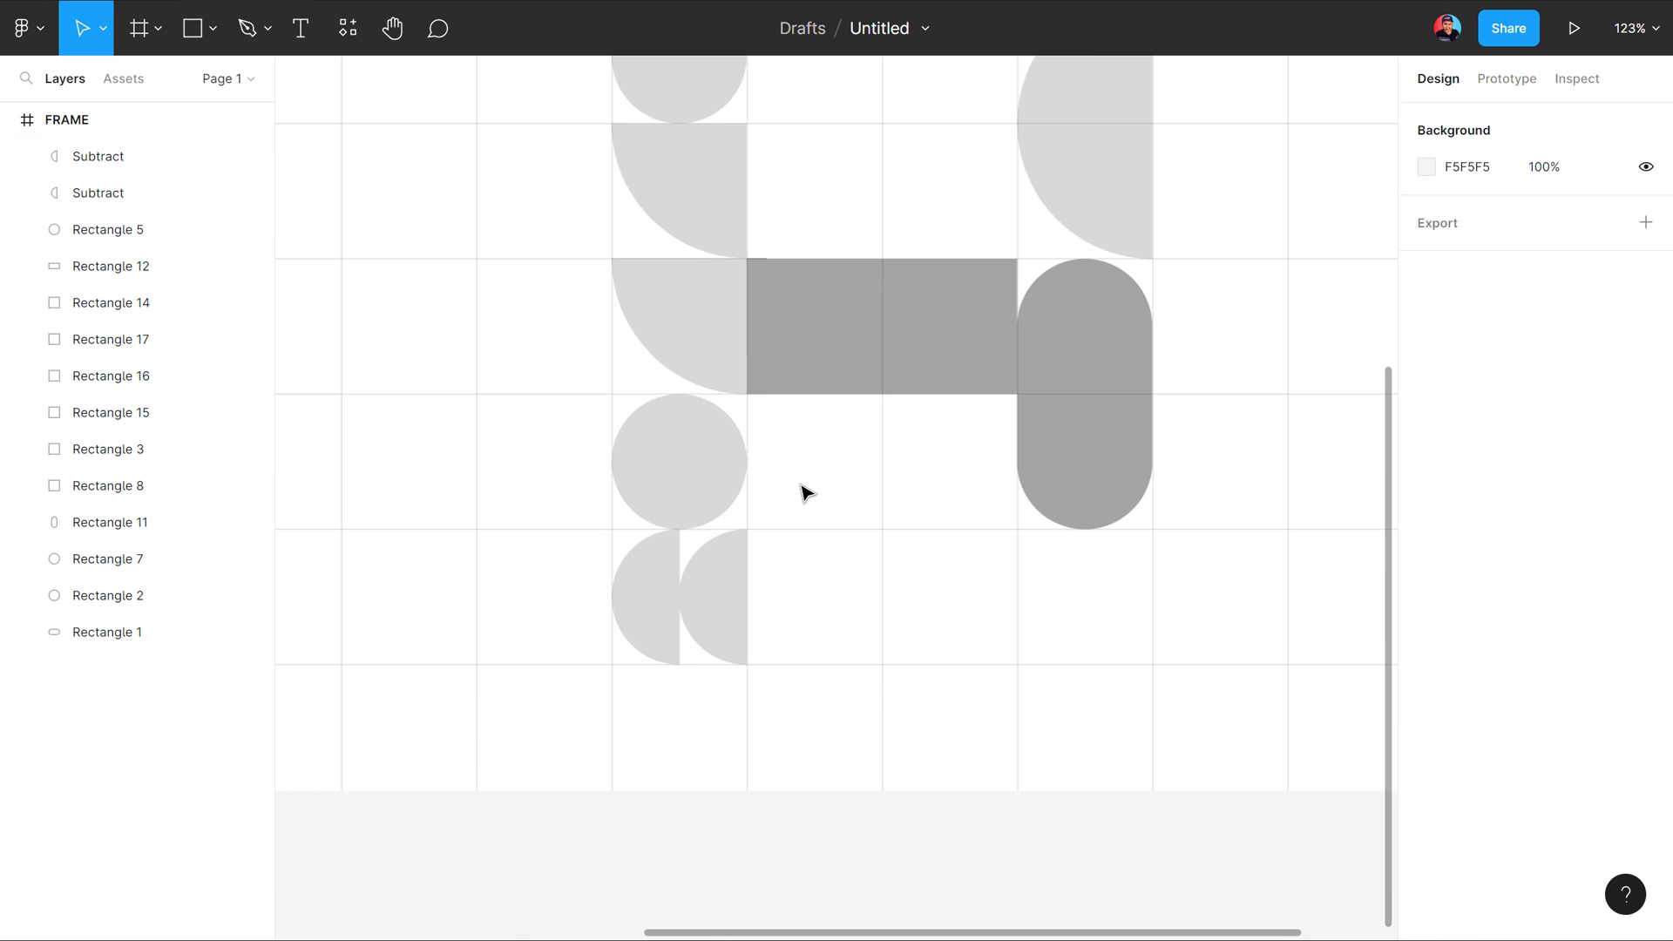
scroll(880, 657, up, 3)
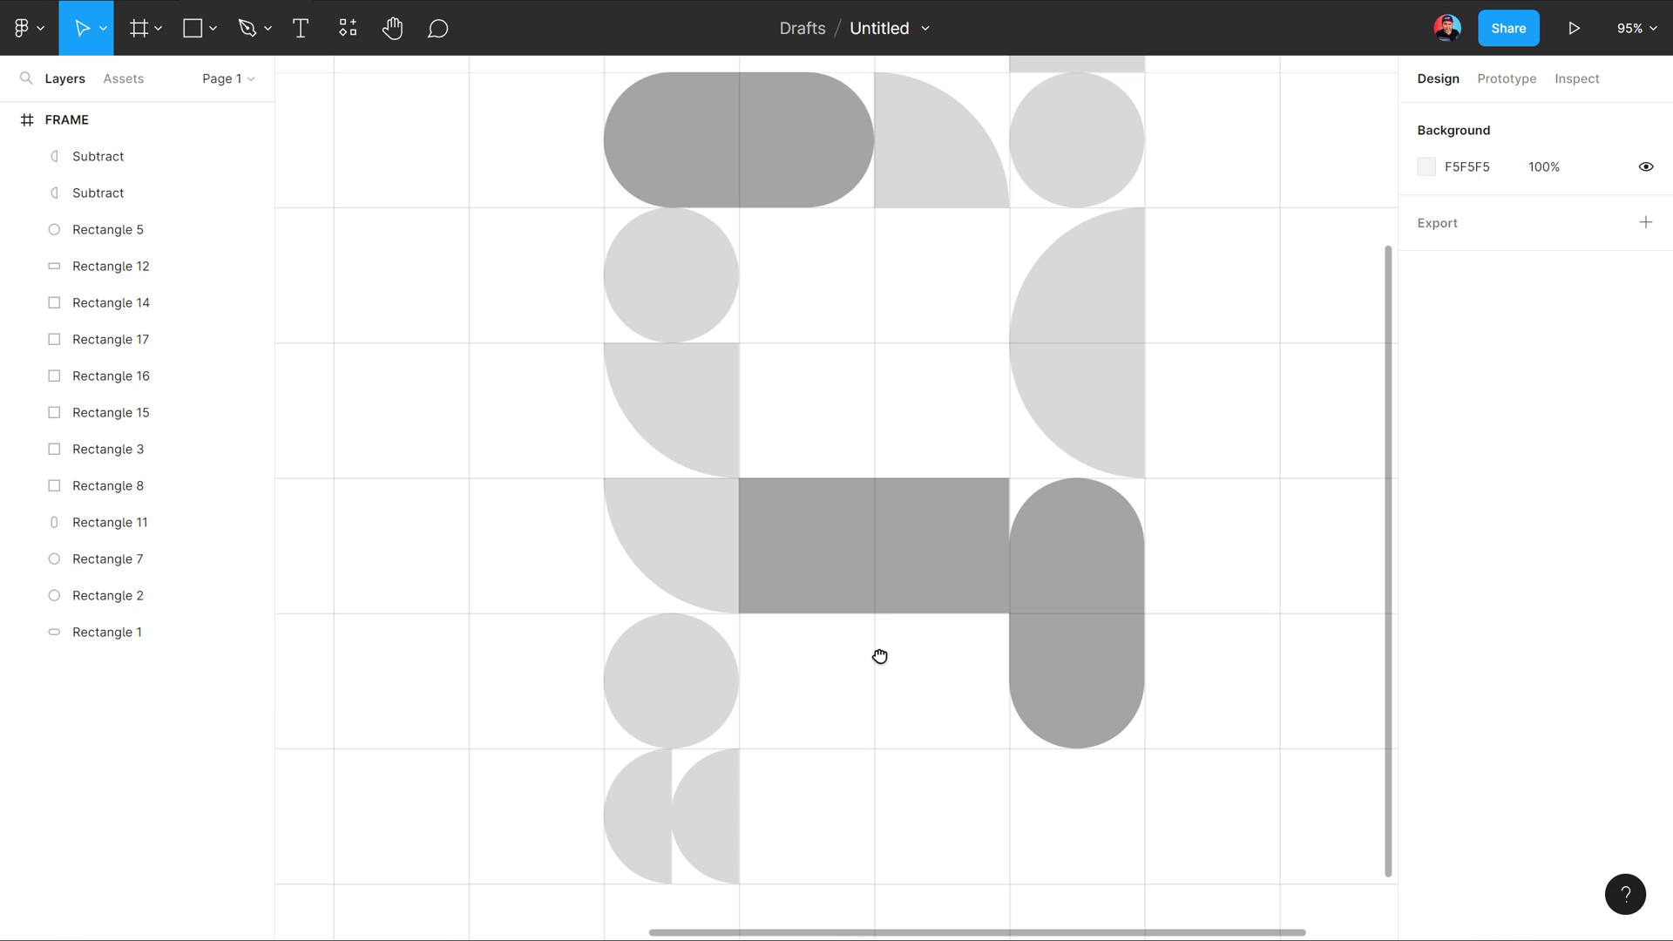
drag(880, 656, 878, 692)
click(834, 562)
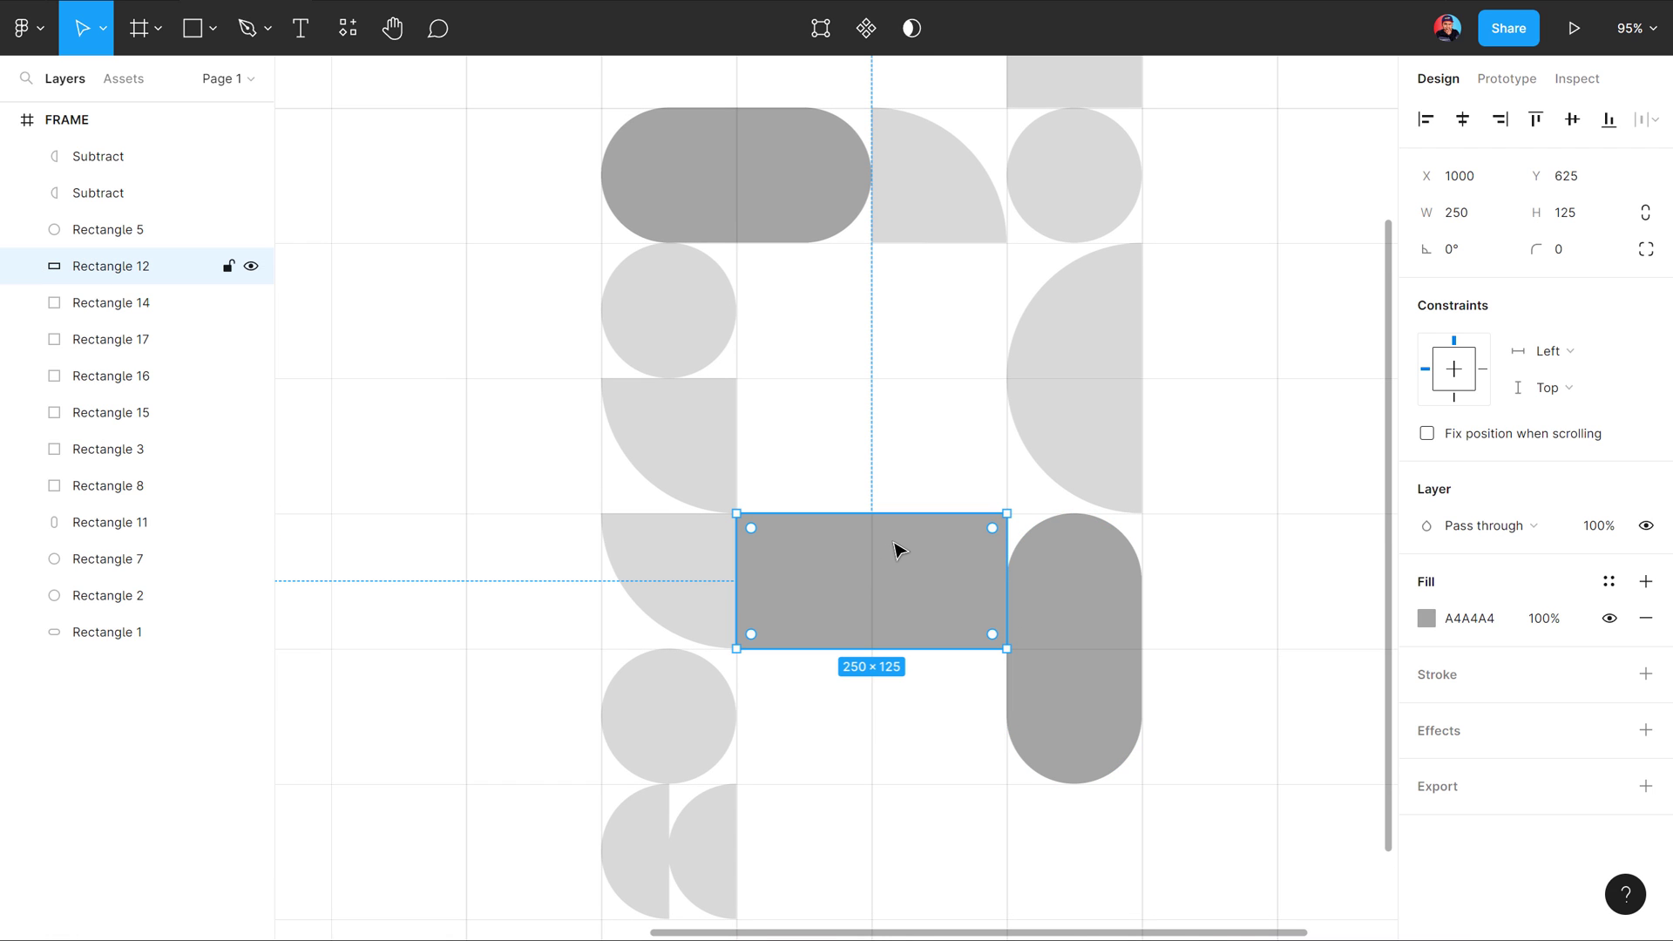
key(Delete)
Step: Copy the top-left circle into the middle cell and enlarge it into a full circle
click(684, 356)
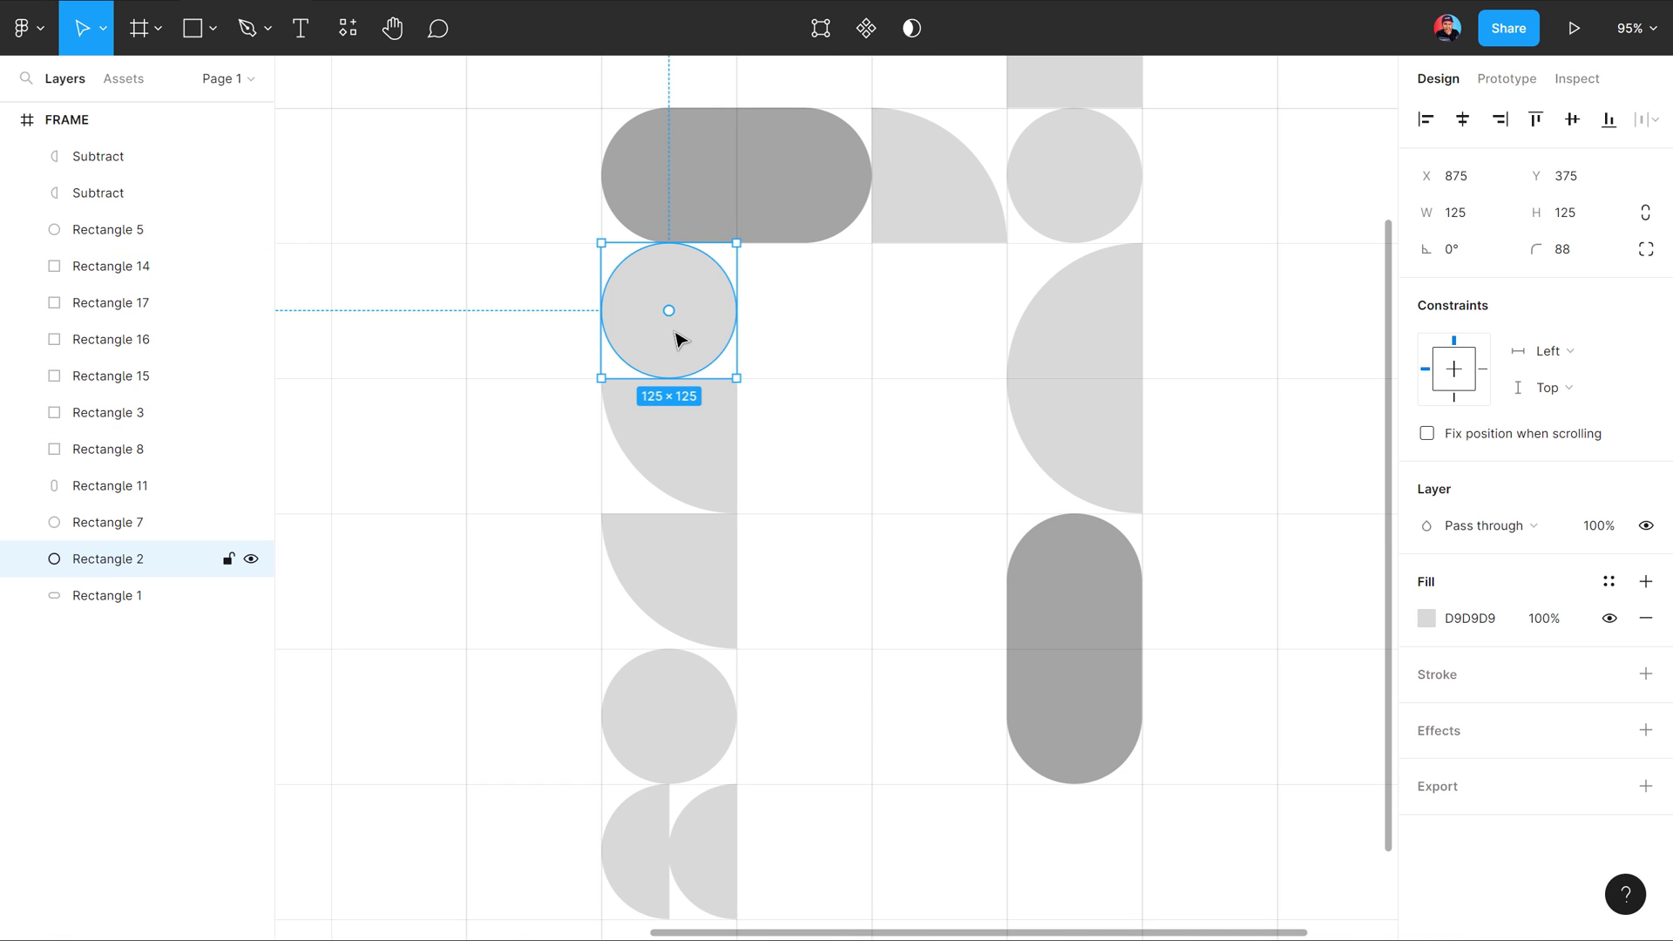
mouse_move(684, 342)
mouse_down()
mouse_move(887, 546)
mouse_move(936, 513)
mouse_move(1008, 513)
mouse_up()
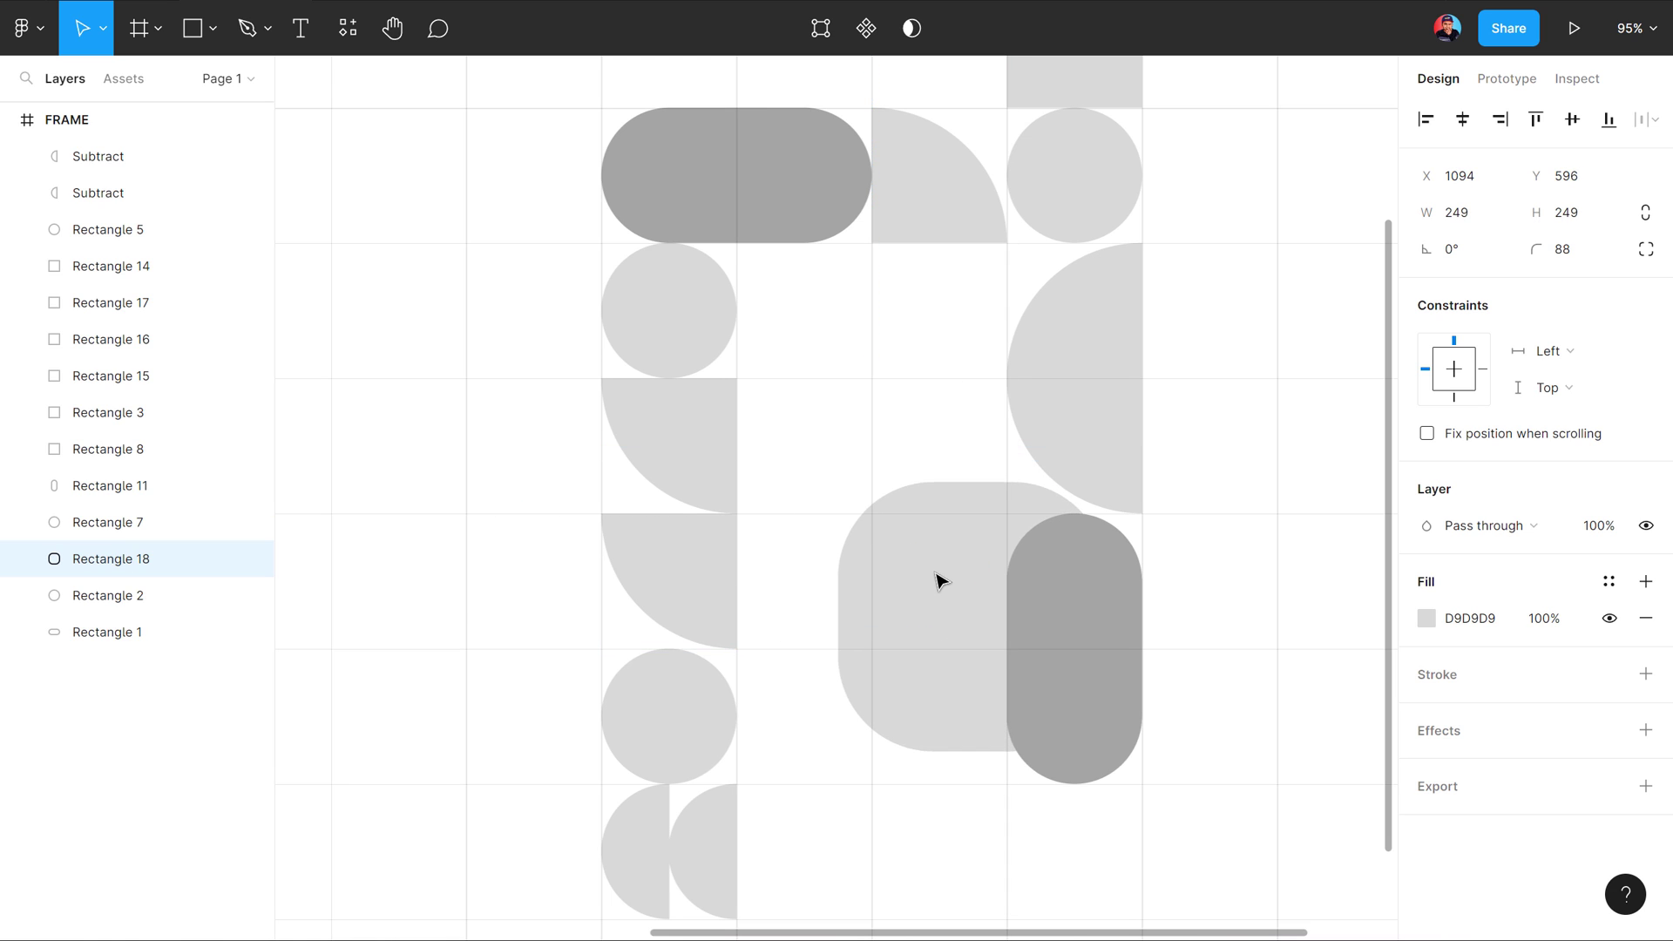
drag(833, 474, 910, 554)
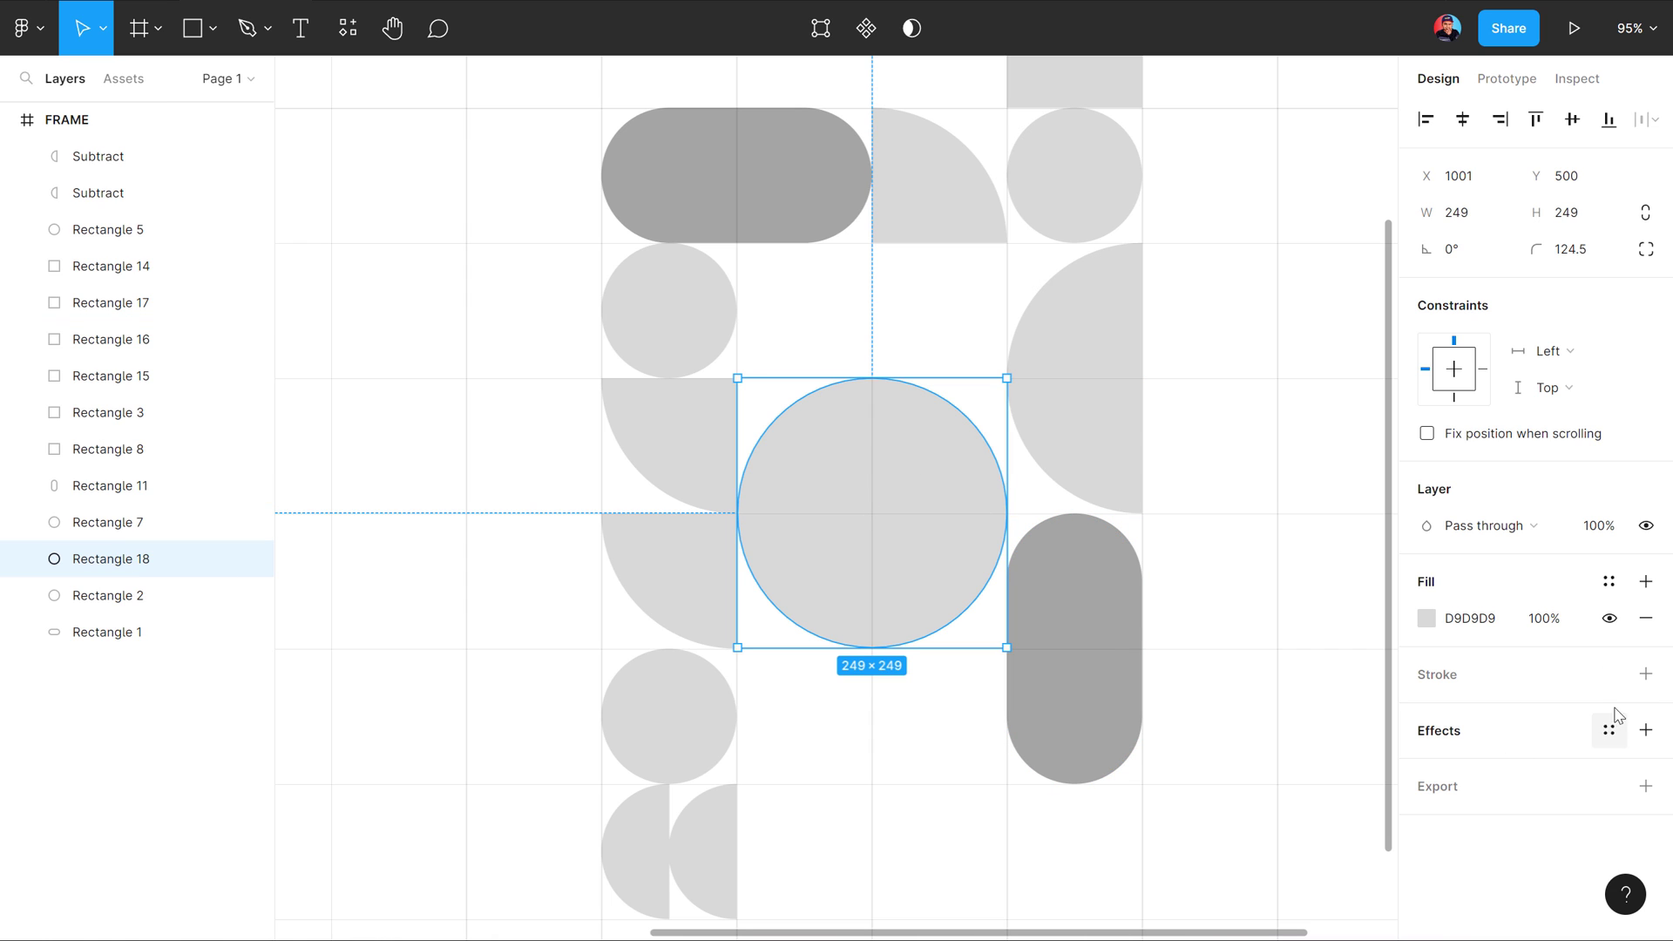
Step: Give the centre circle a 60-weight black stroke and remove its grey fill
click(1645, 673)
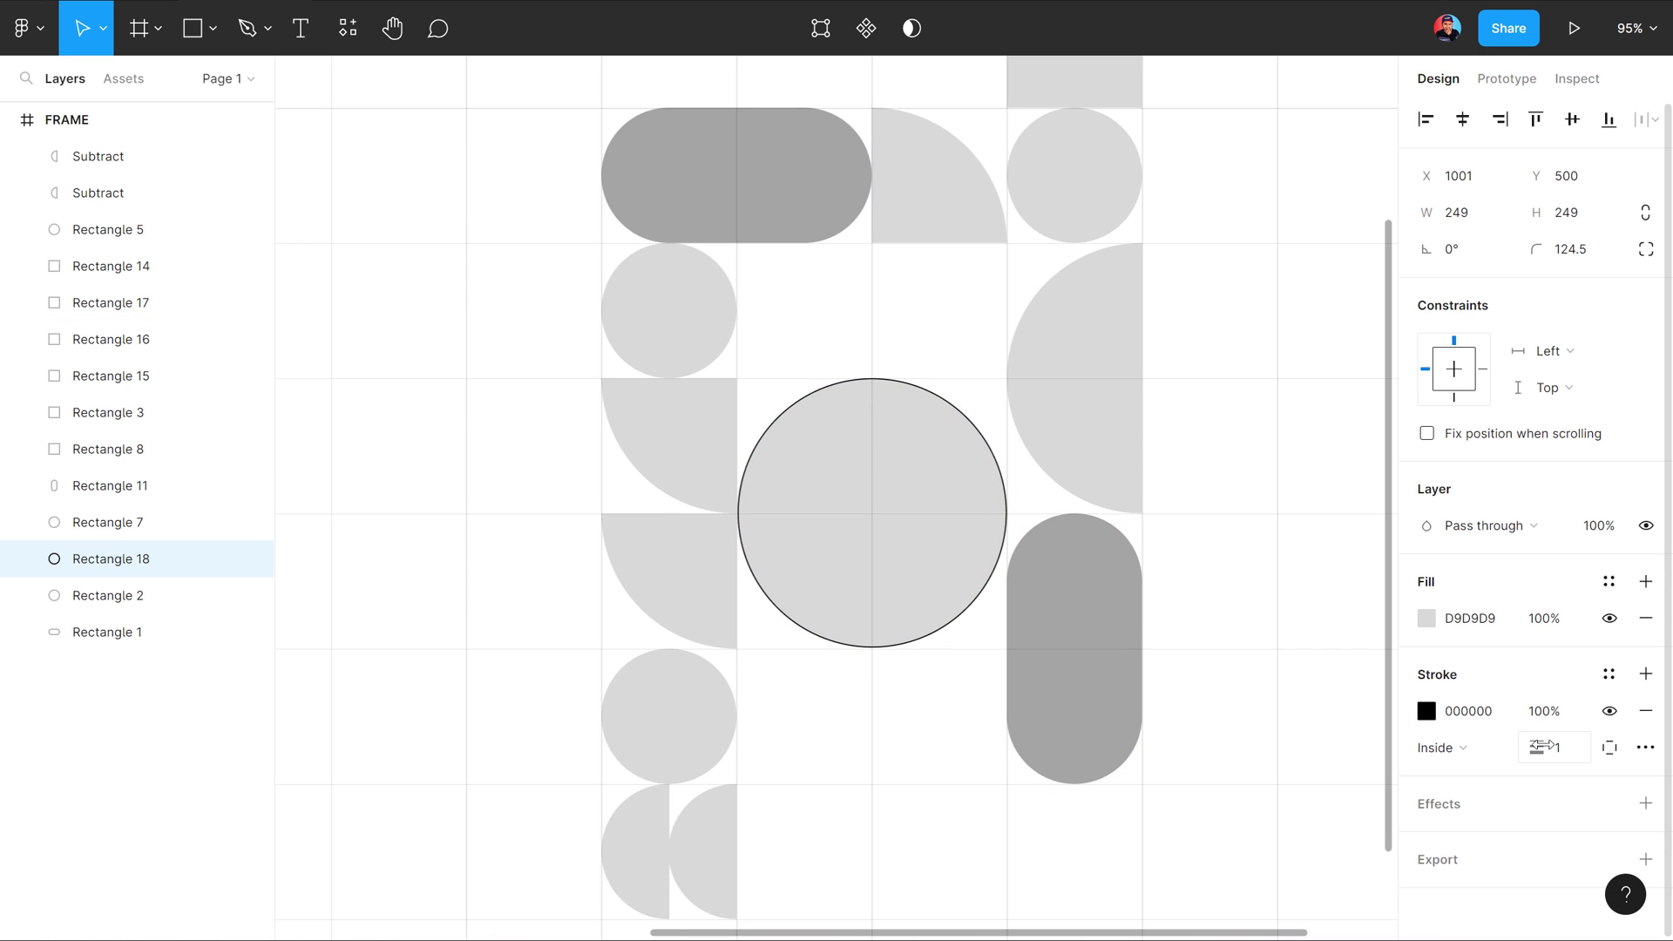
drag(1542, 746, 1668, 721)
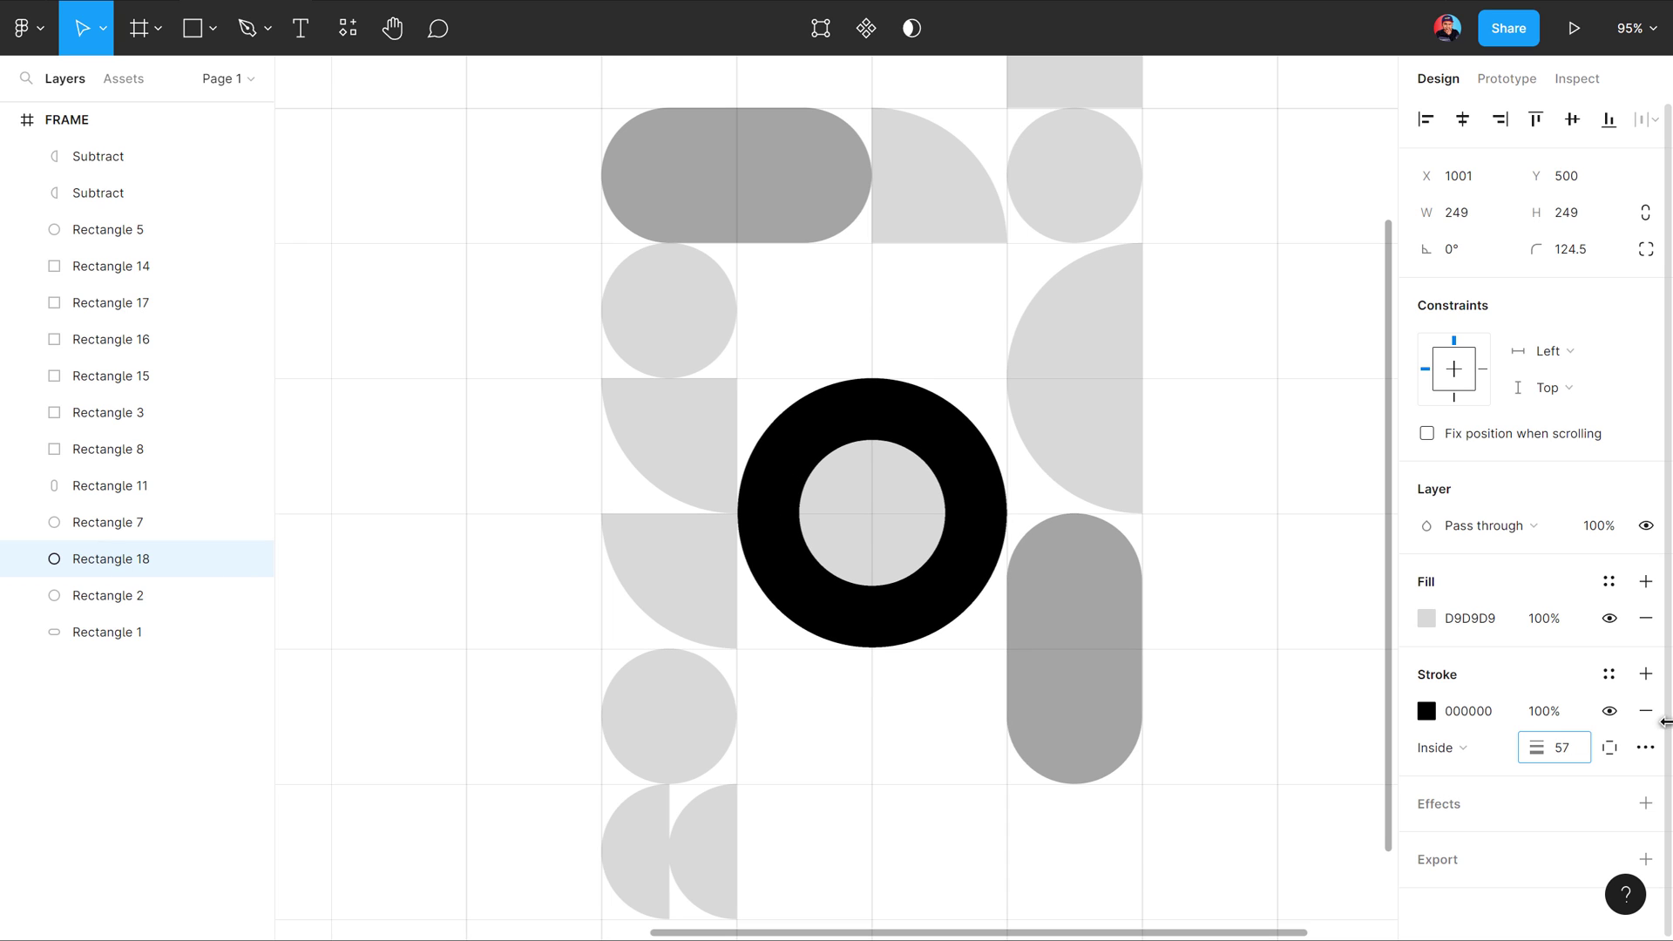
click(1566, 755)
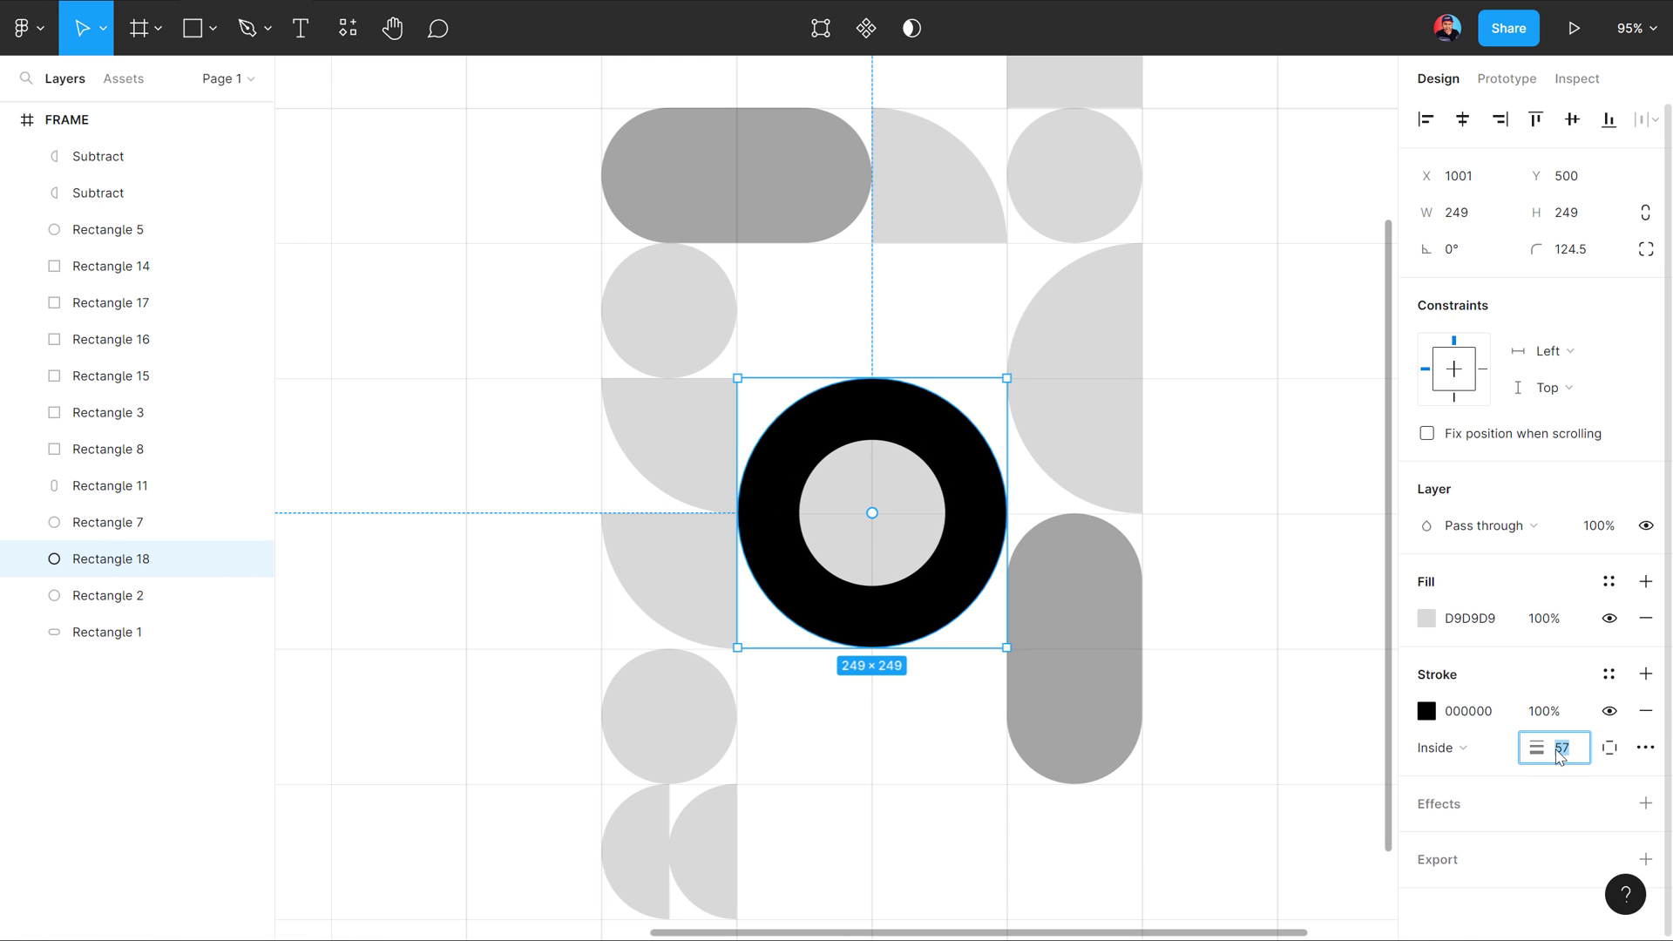
text(60)
key(Return)
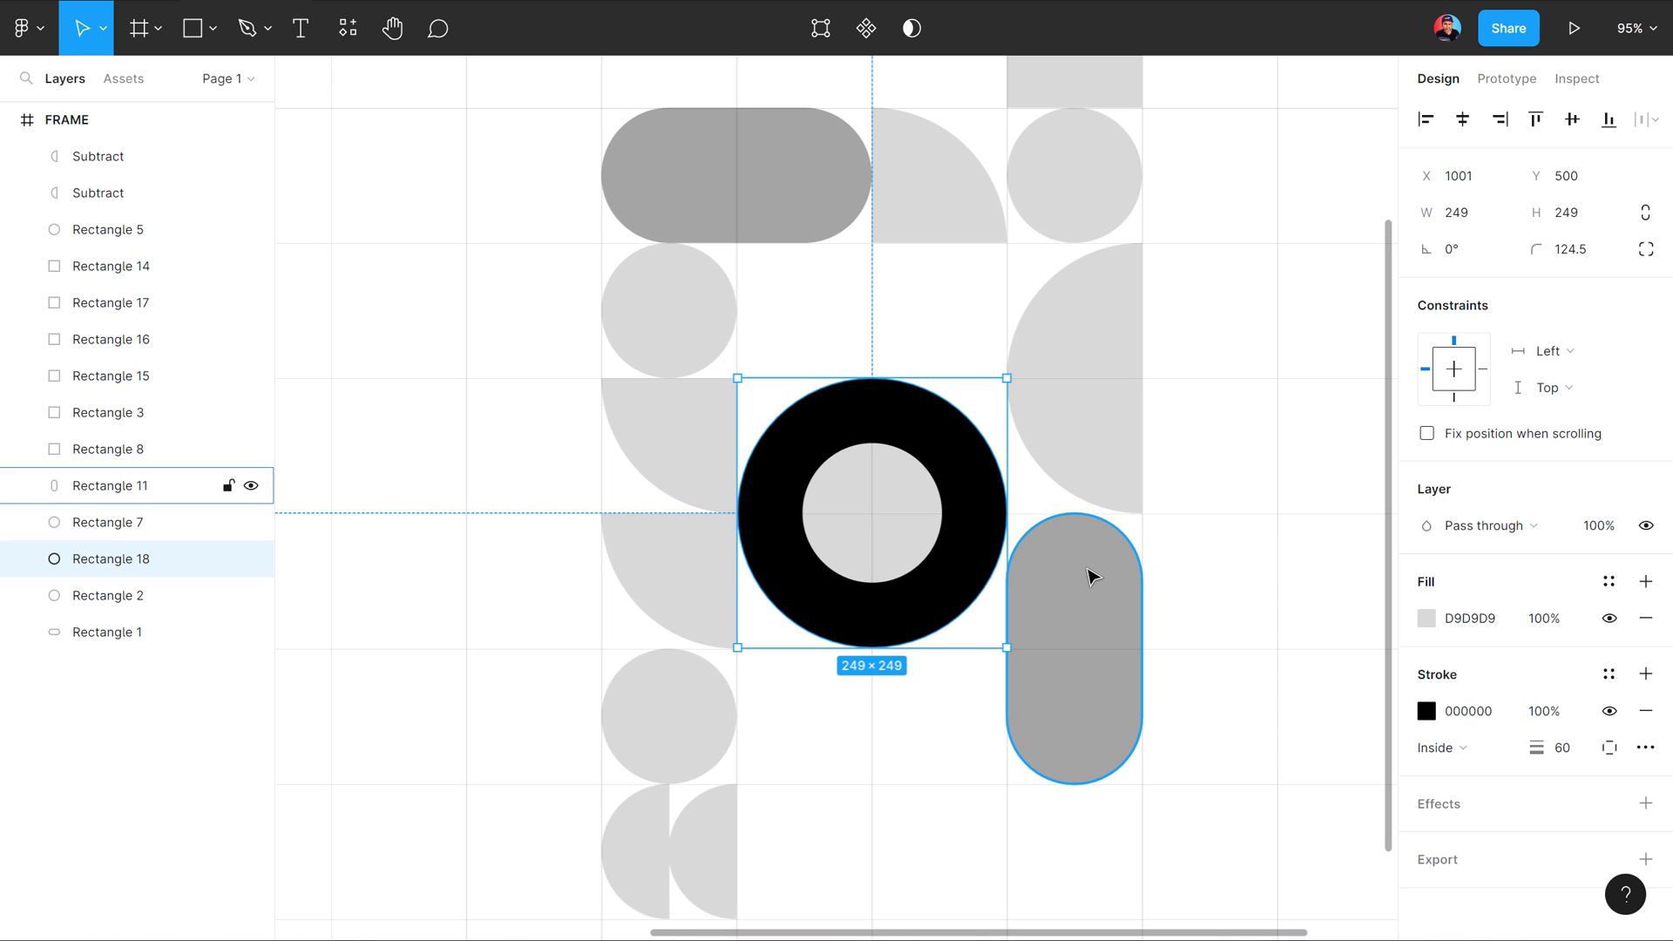
click(1217, 566)
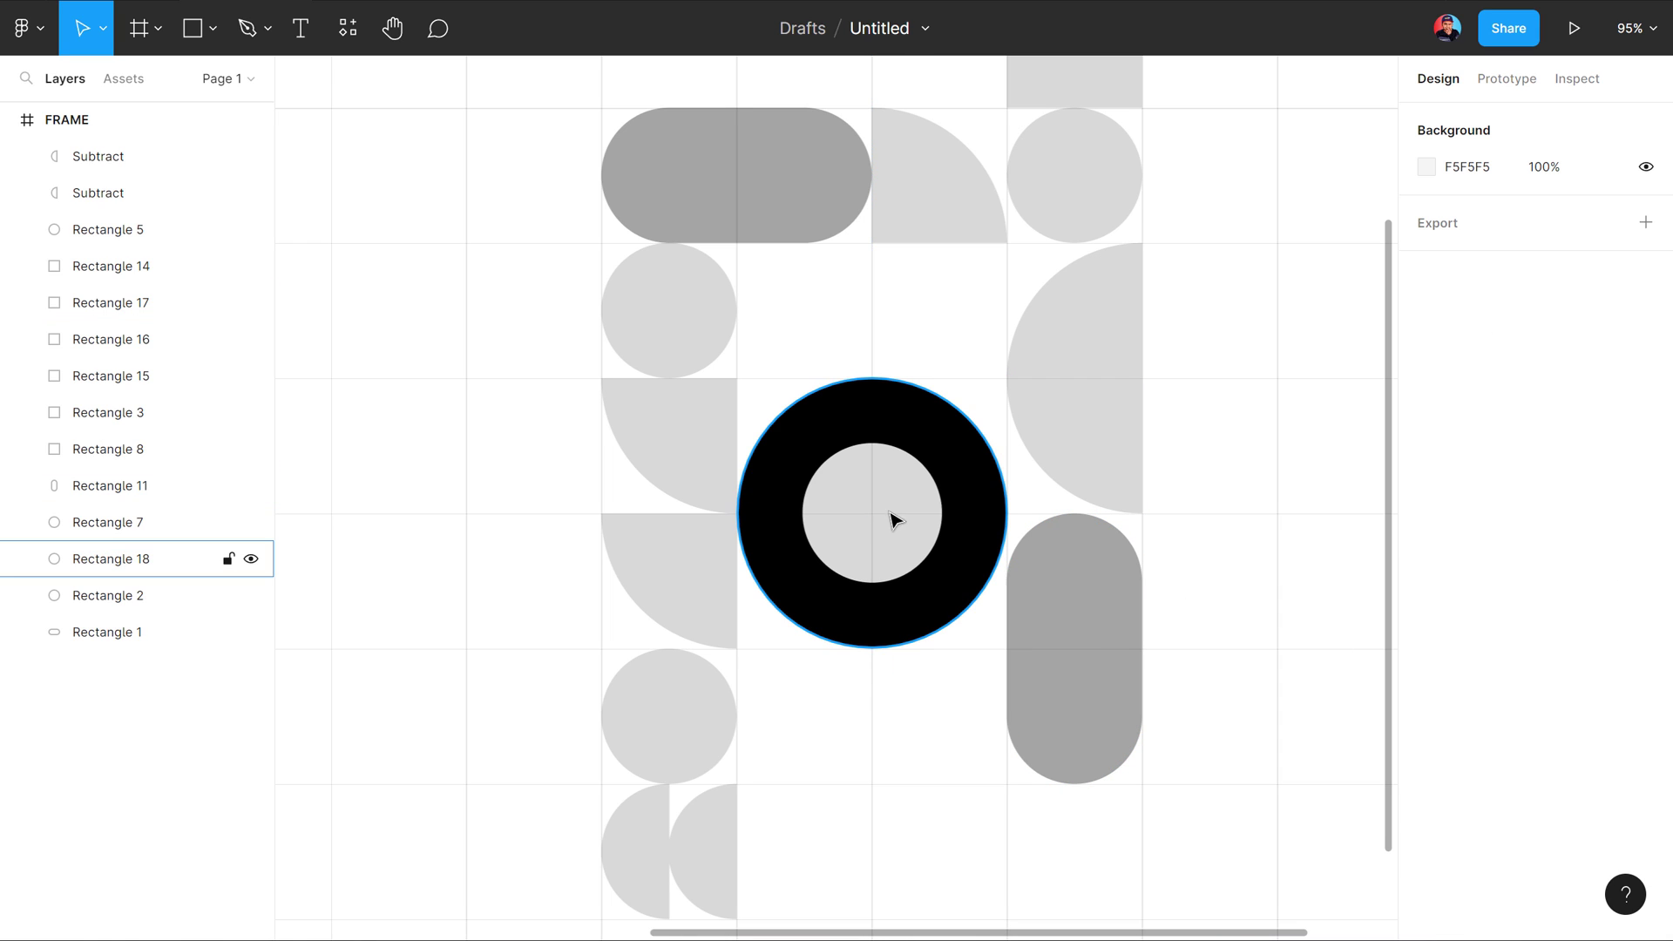
click(907, 489)
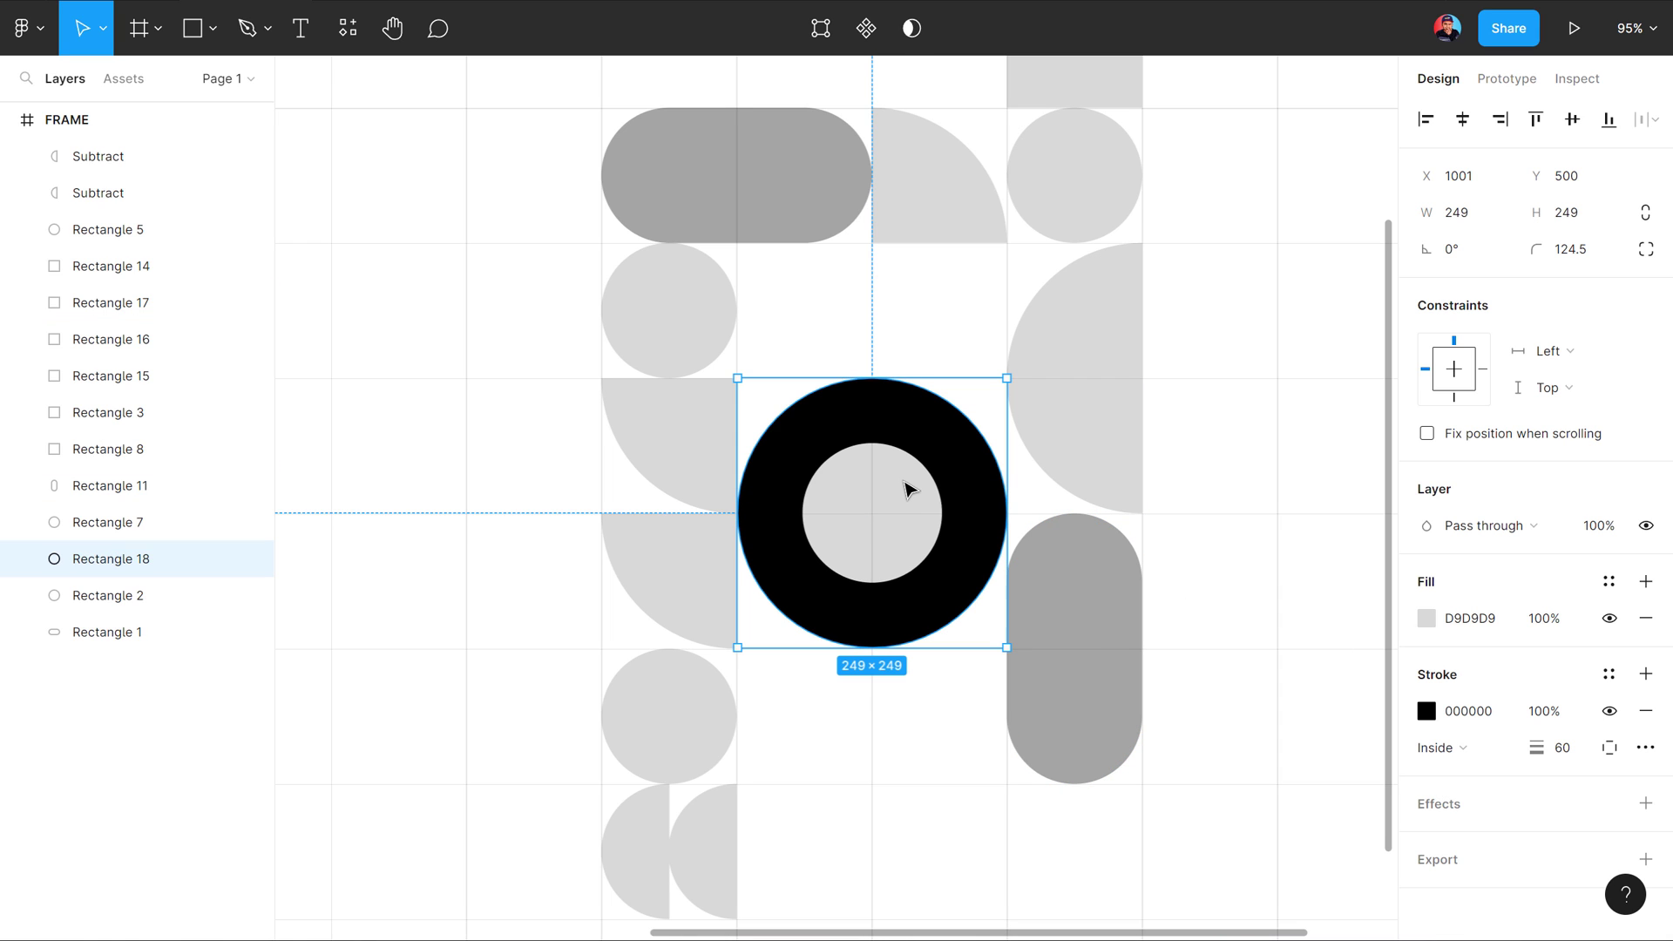
click(1645, 617)
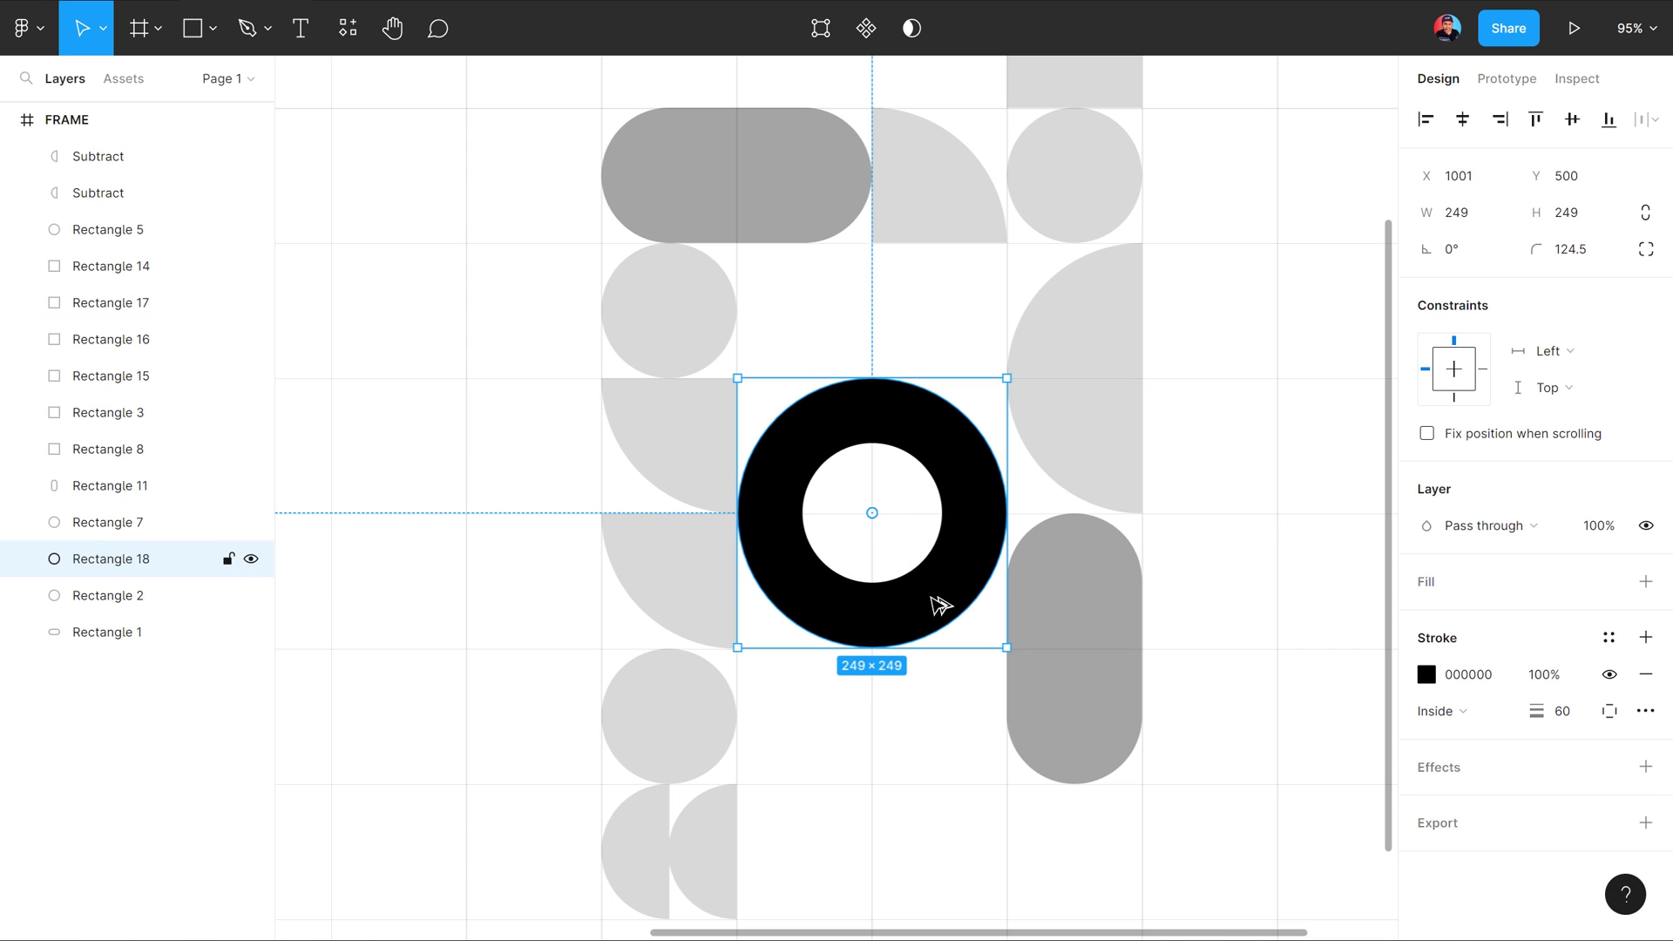
Step: Duplicate the ring as a grey-filled, strokeless square covering the ring's top half
drag(941, 606, 937, 526)
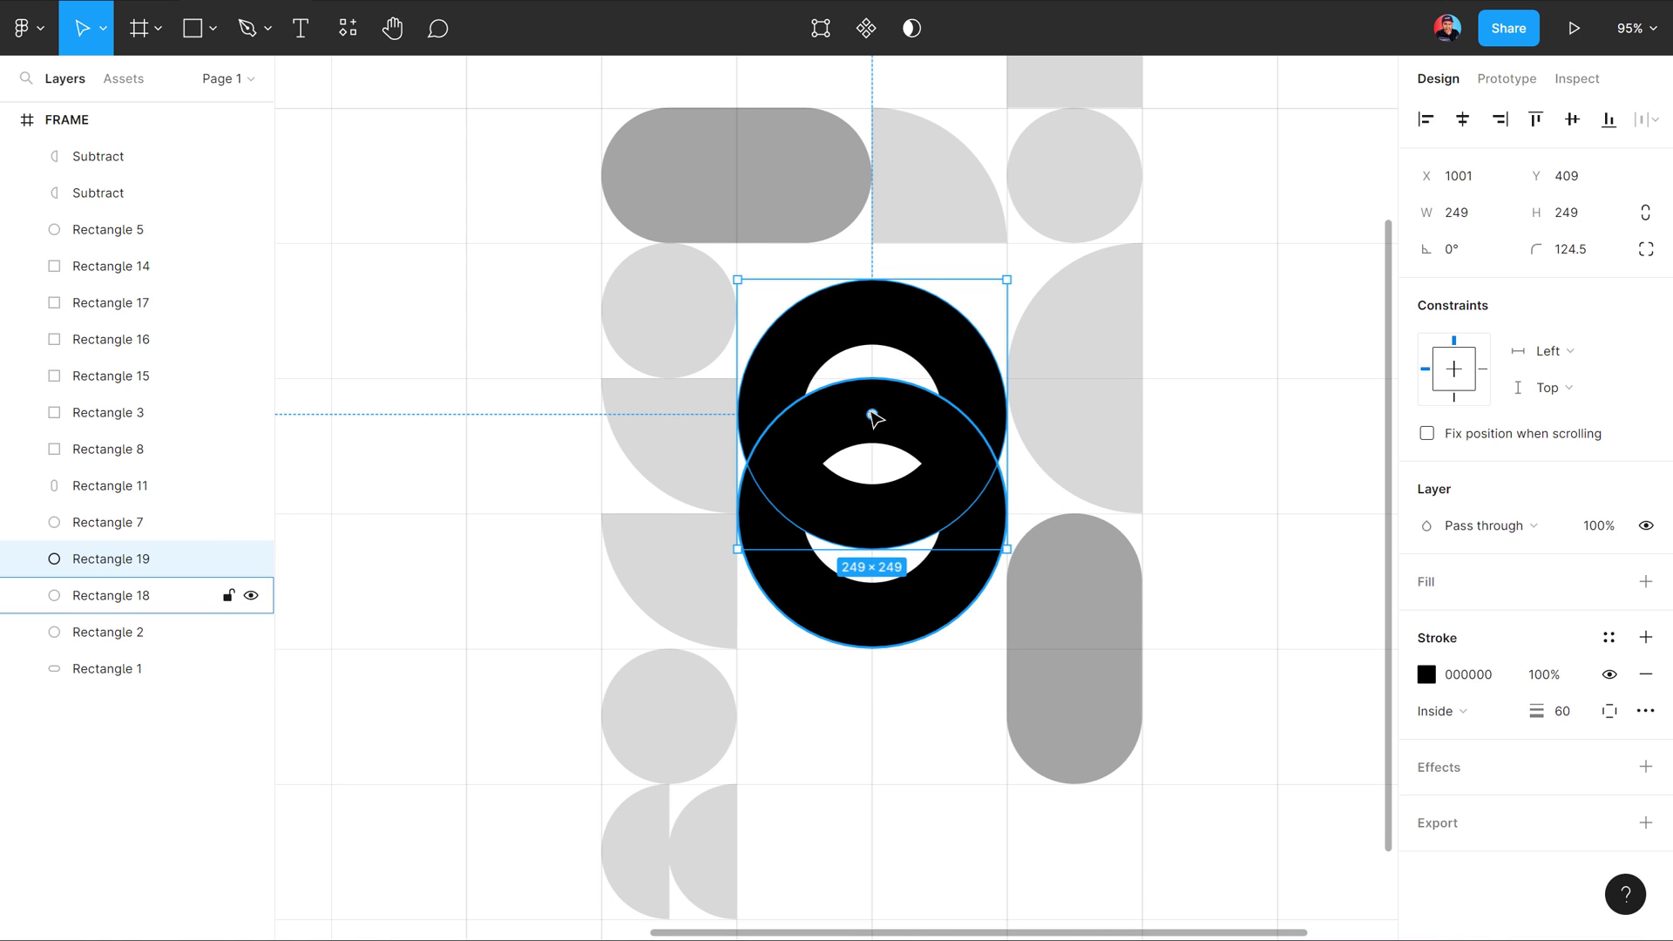
drag(871, 415, 638, 279)
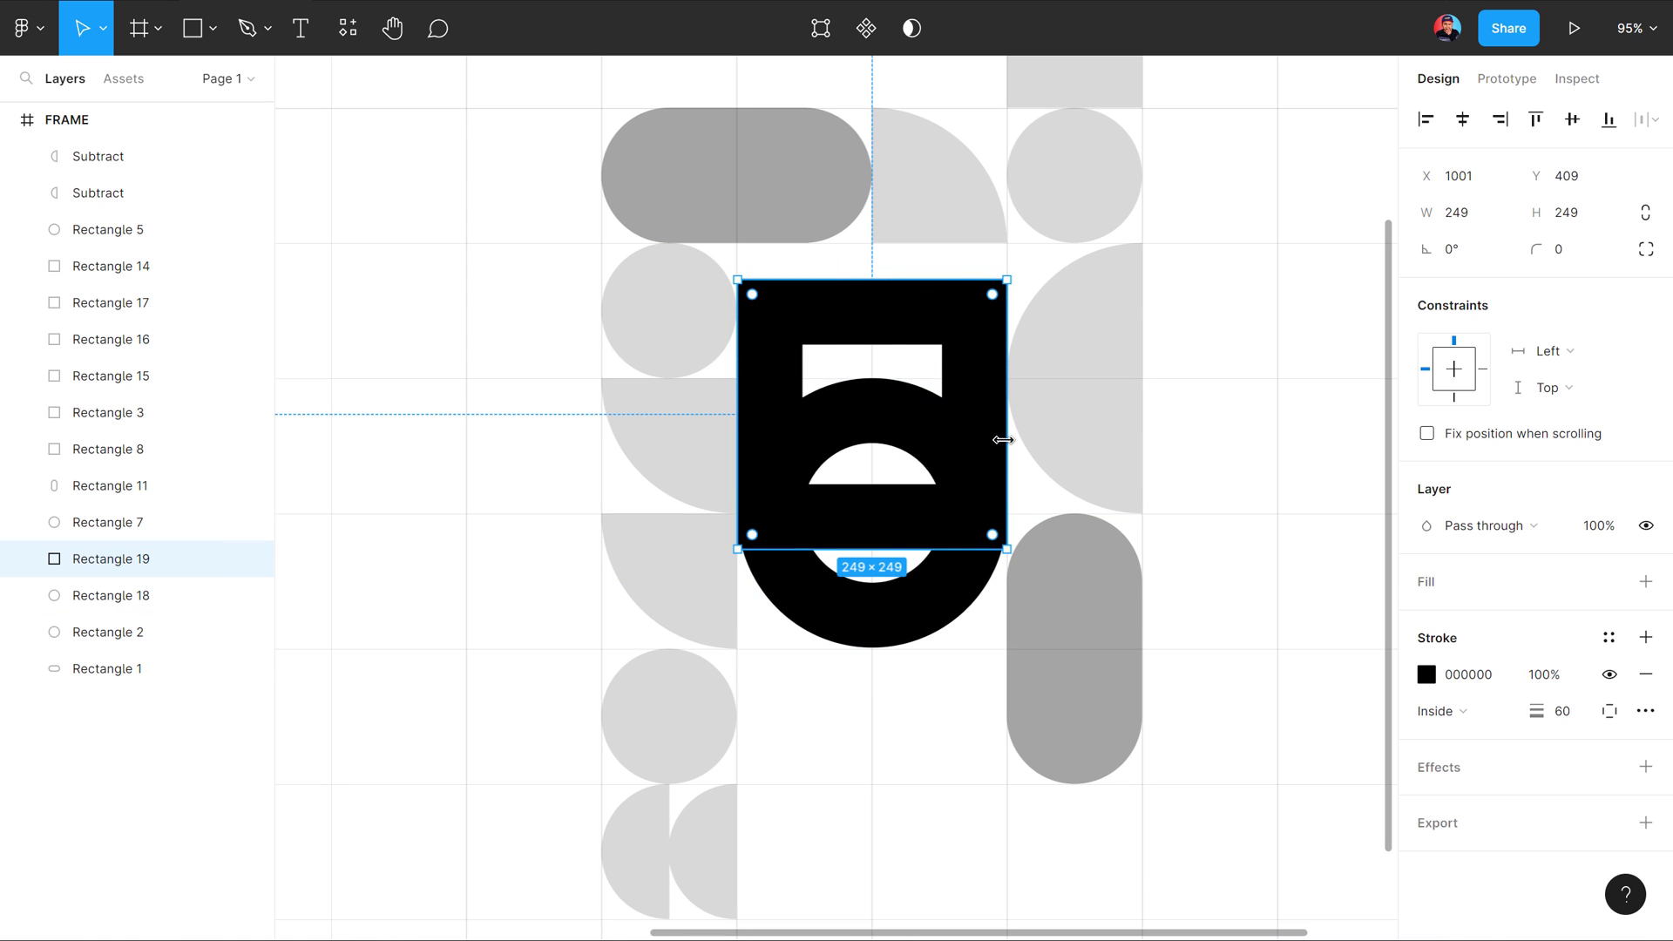
drag(1002, 440, 970, 384)
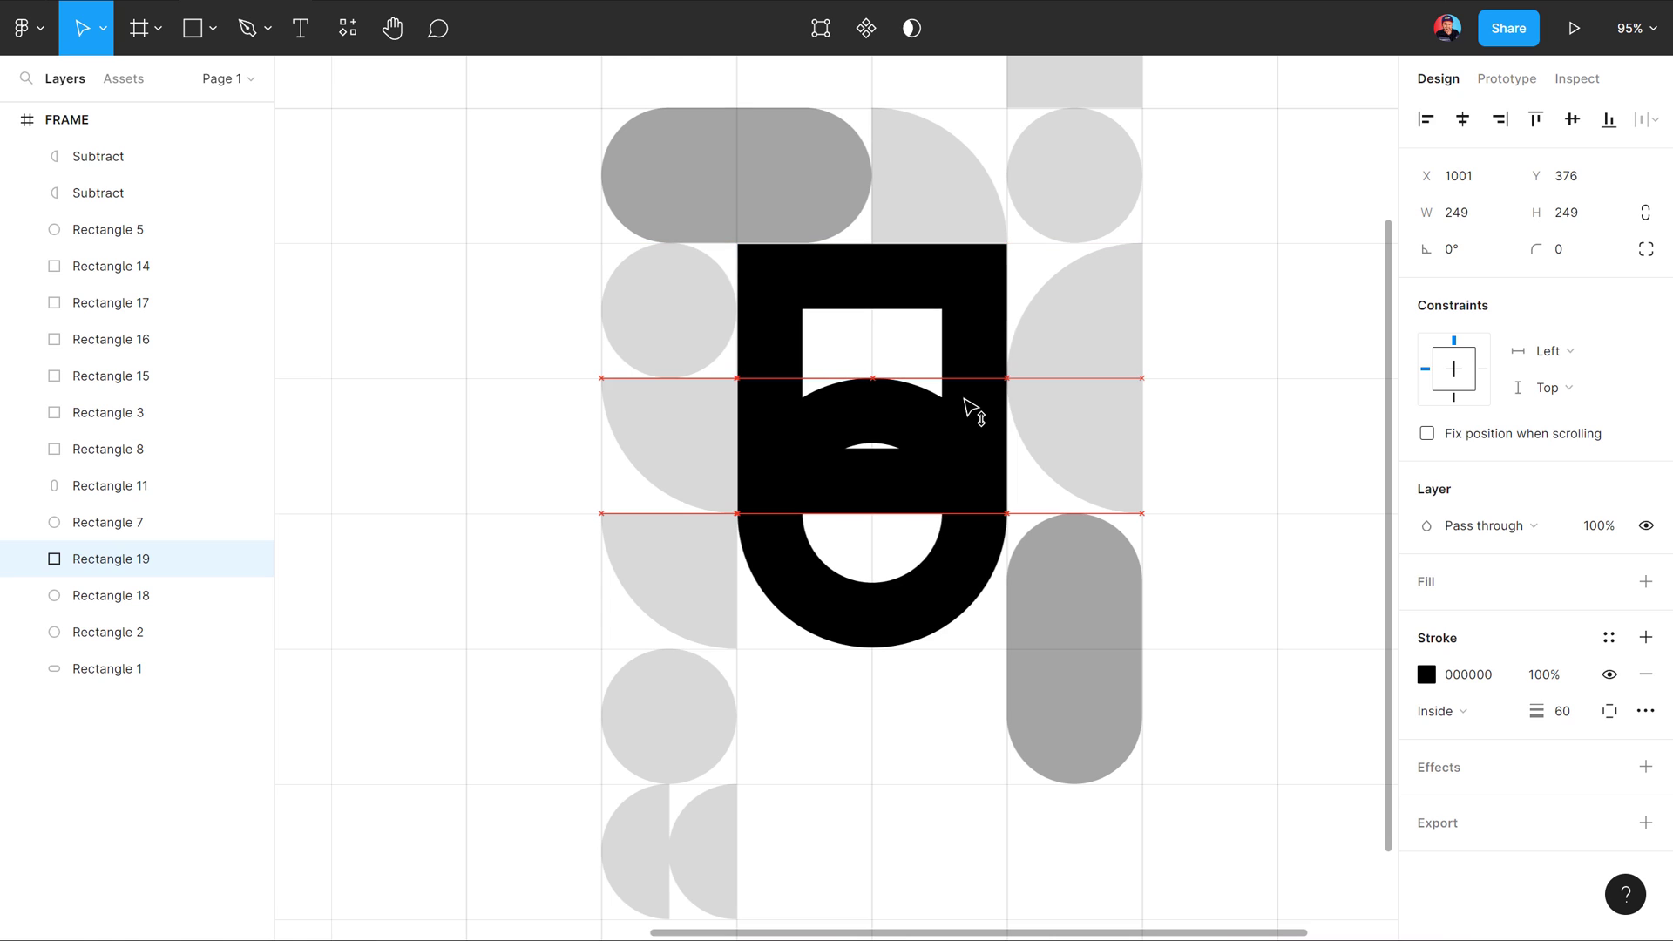
drag(972, 408, 971, 408)
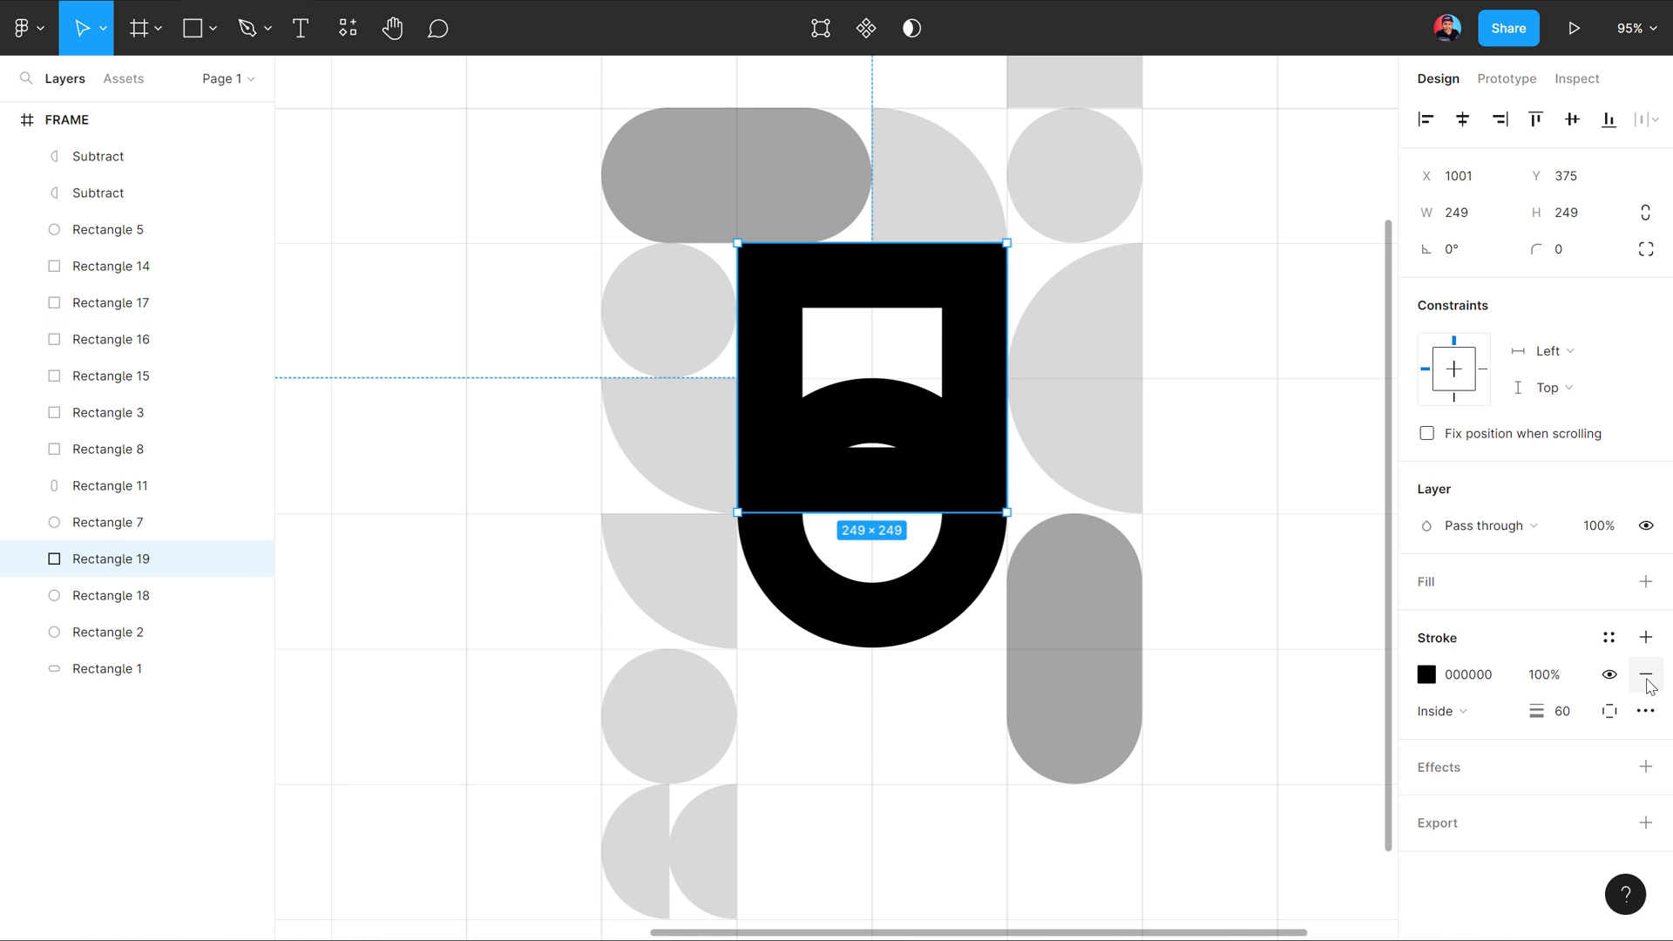
click(1648, 686)
click(1645, 581)
click(860, 749)
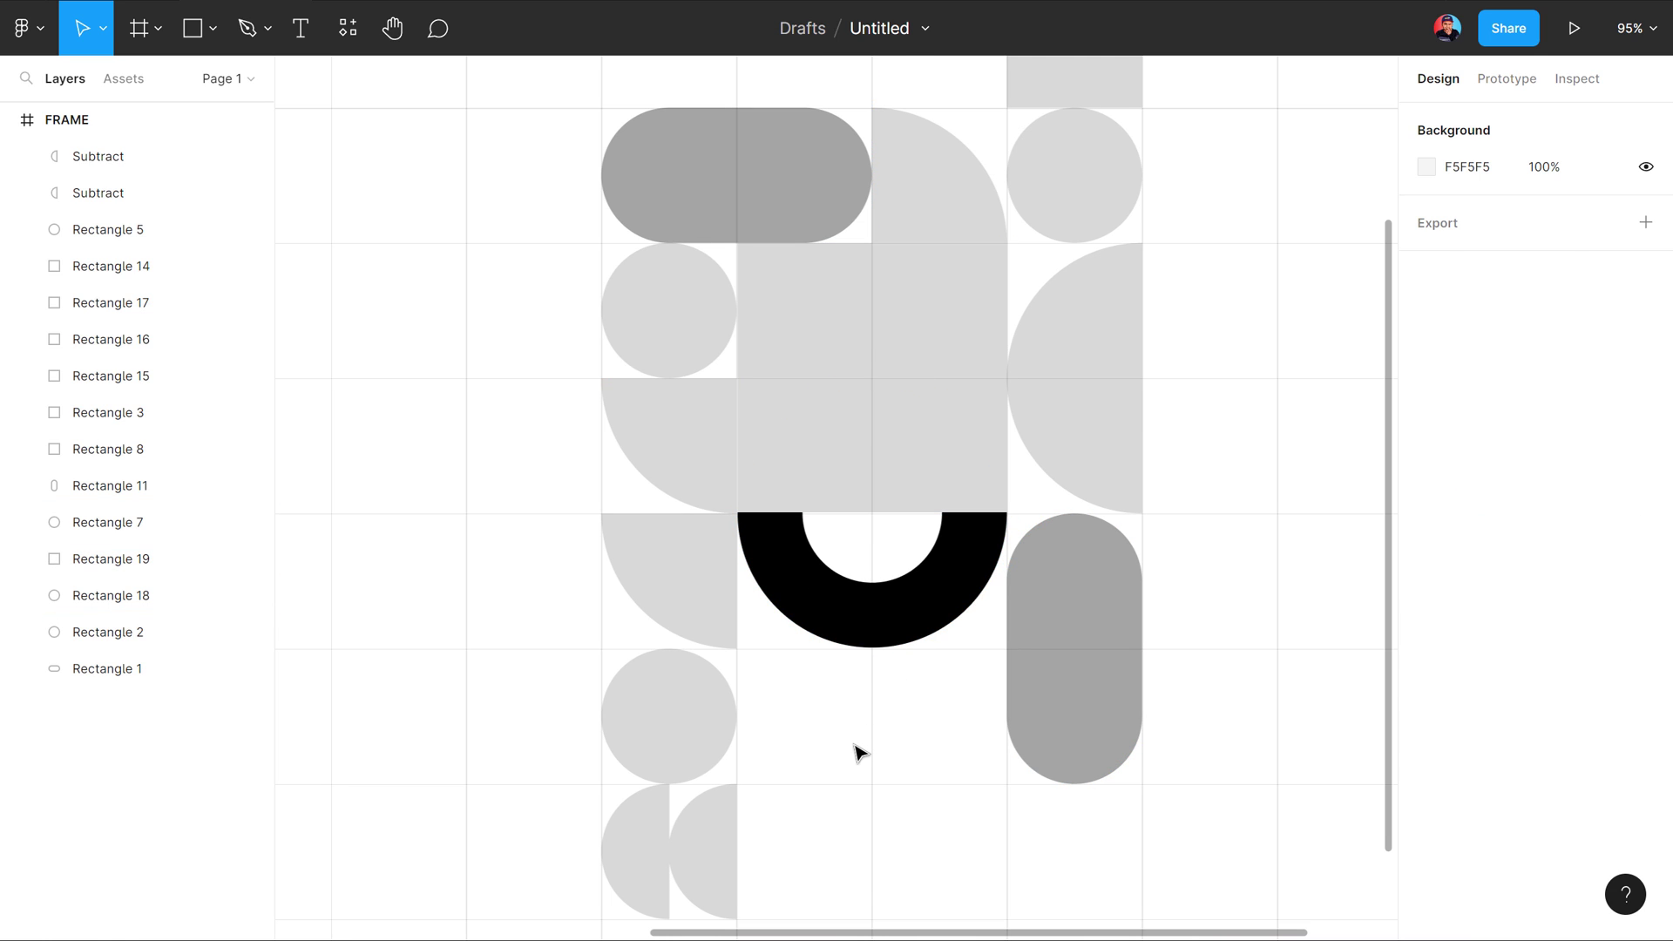
Step: Subtract the square from the ring, leaving only its lower U-shaped half
drag(854, 746, 929, 412)
scroll(949, 601, up, 5)
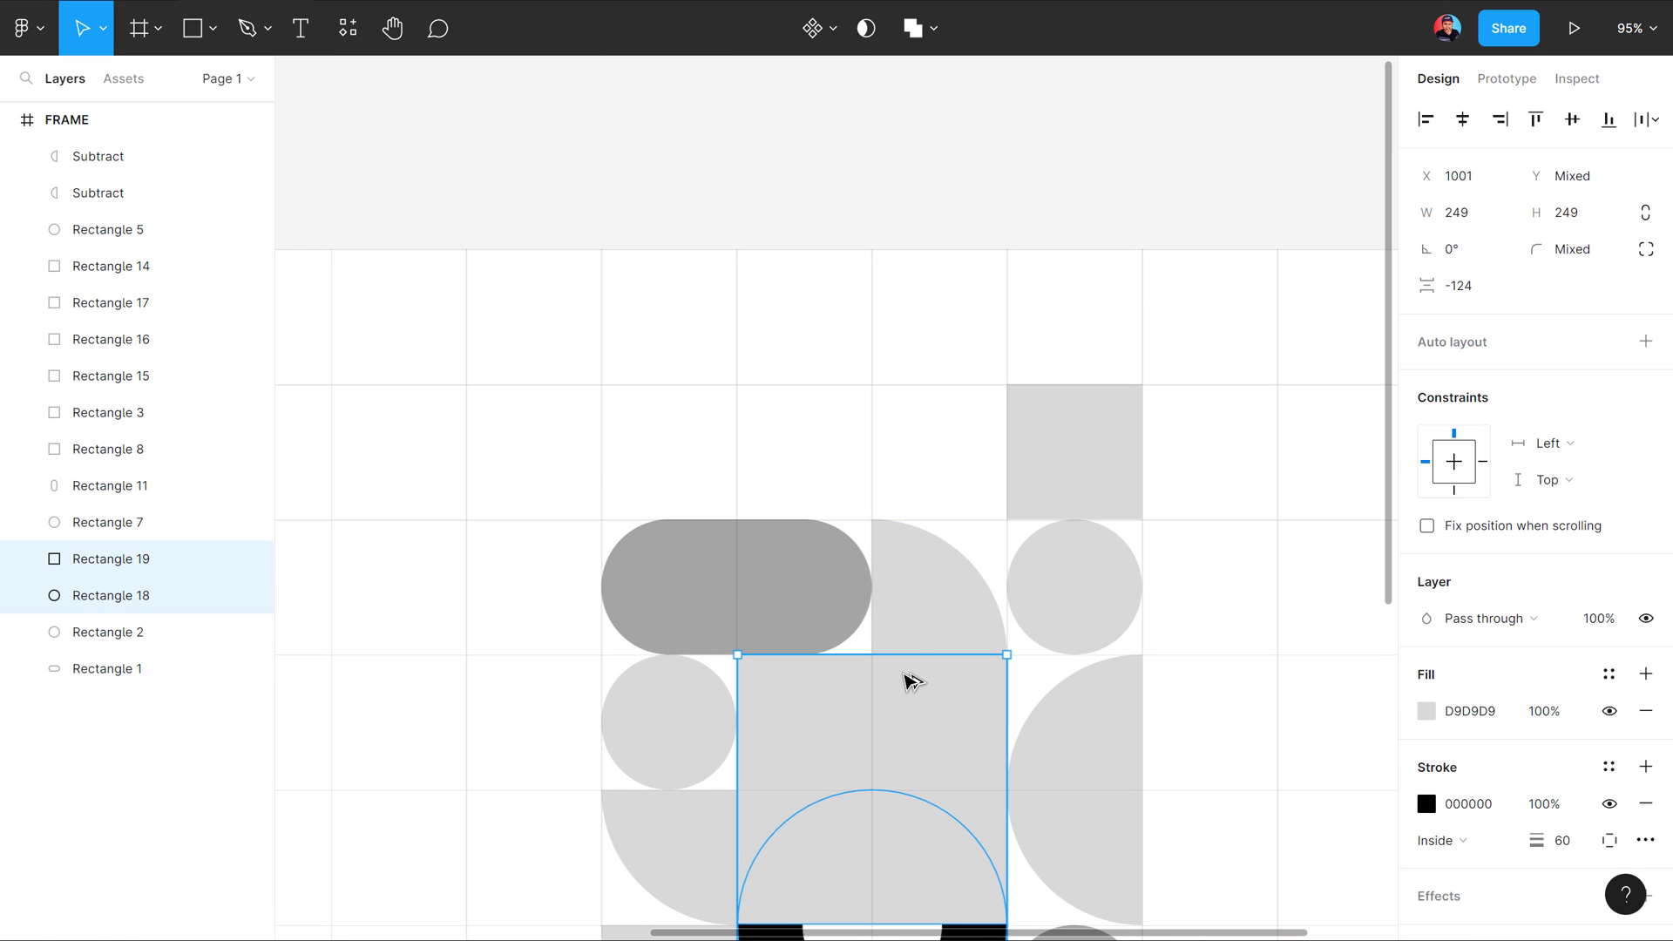
scroll(908, 610, down, 5)
scroll(906, 586, up, 3)
scroll(871, 558, up, 2)
scroll(618, 448, up, 3)
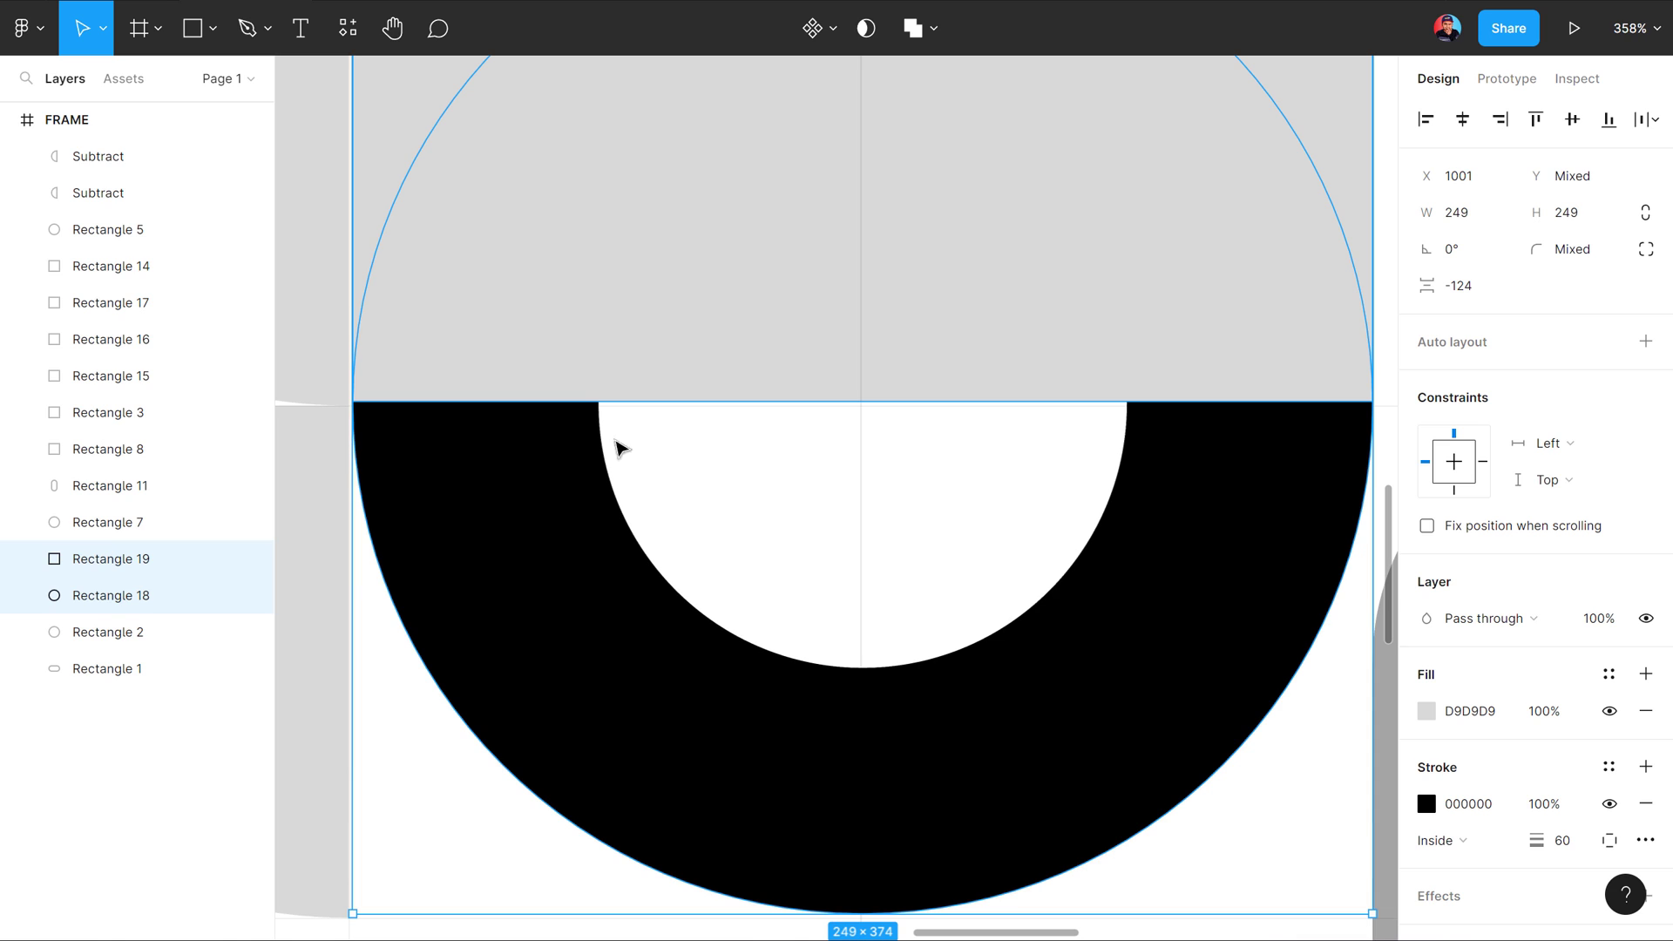
scroll(890, 422, down, 10)
scroll(906, 470, up, 3)
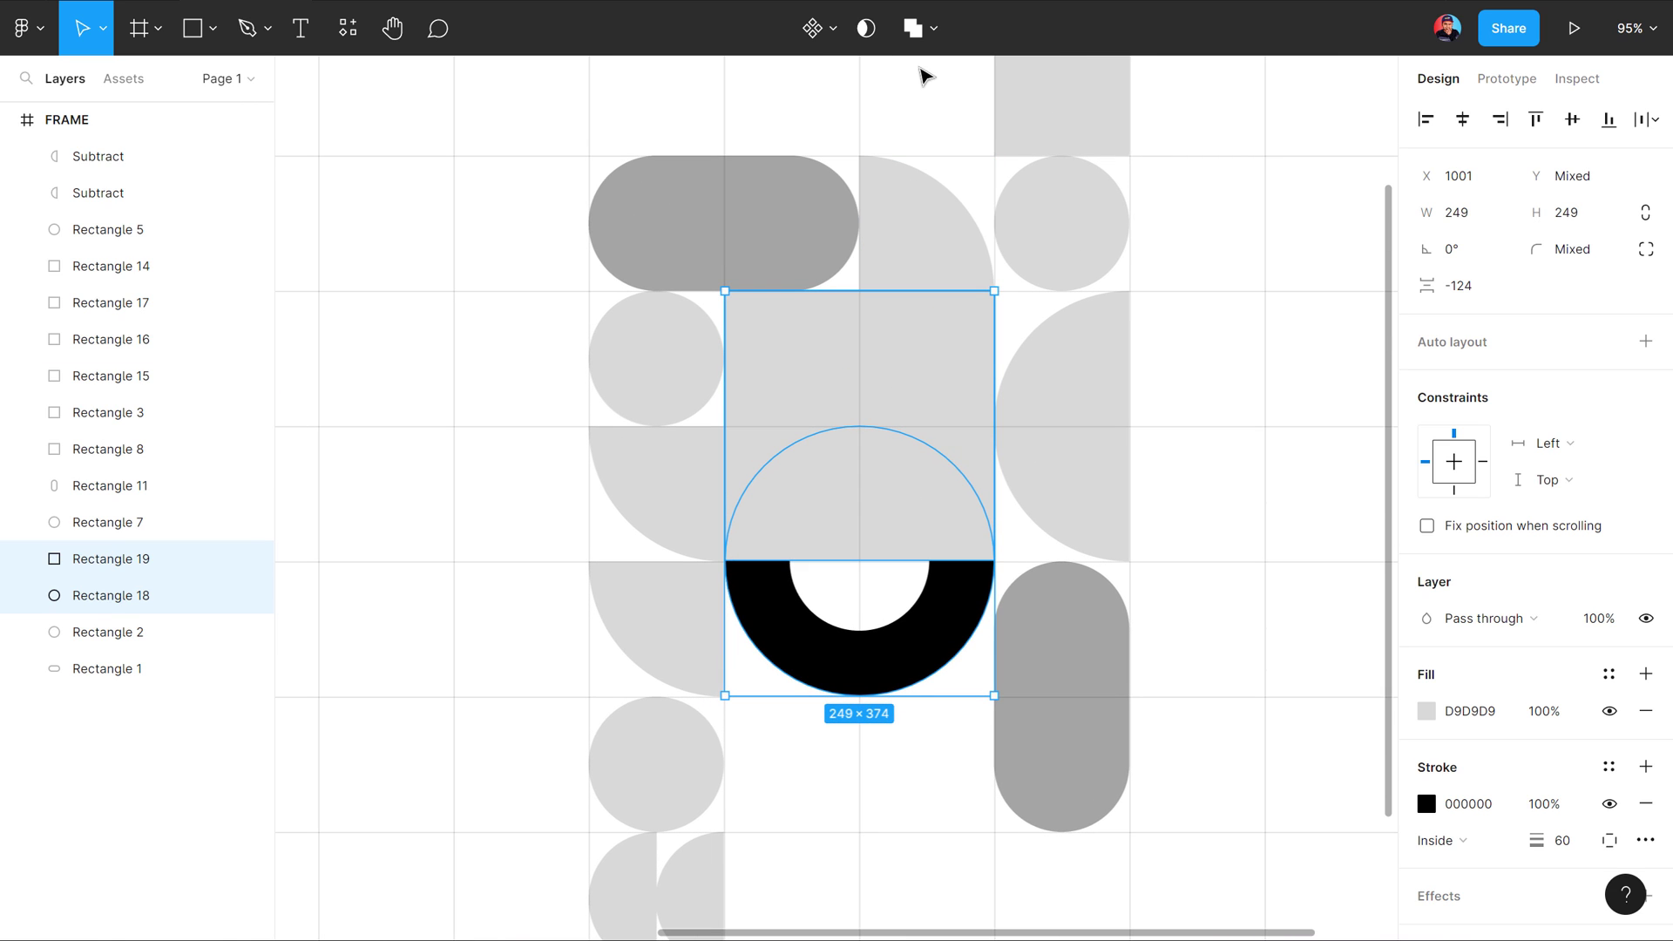
click(933, 28)
click(904, 108)
Step: Copy a small grey circle into the centre cell and square off its corners
click(1205, 512)
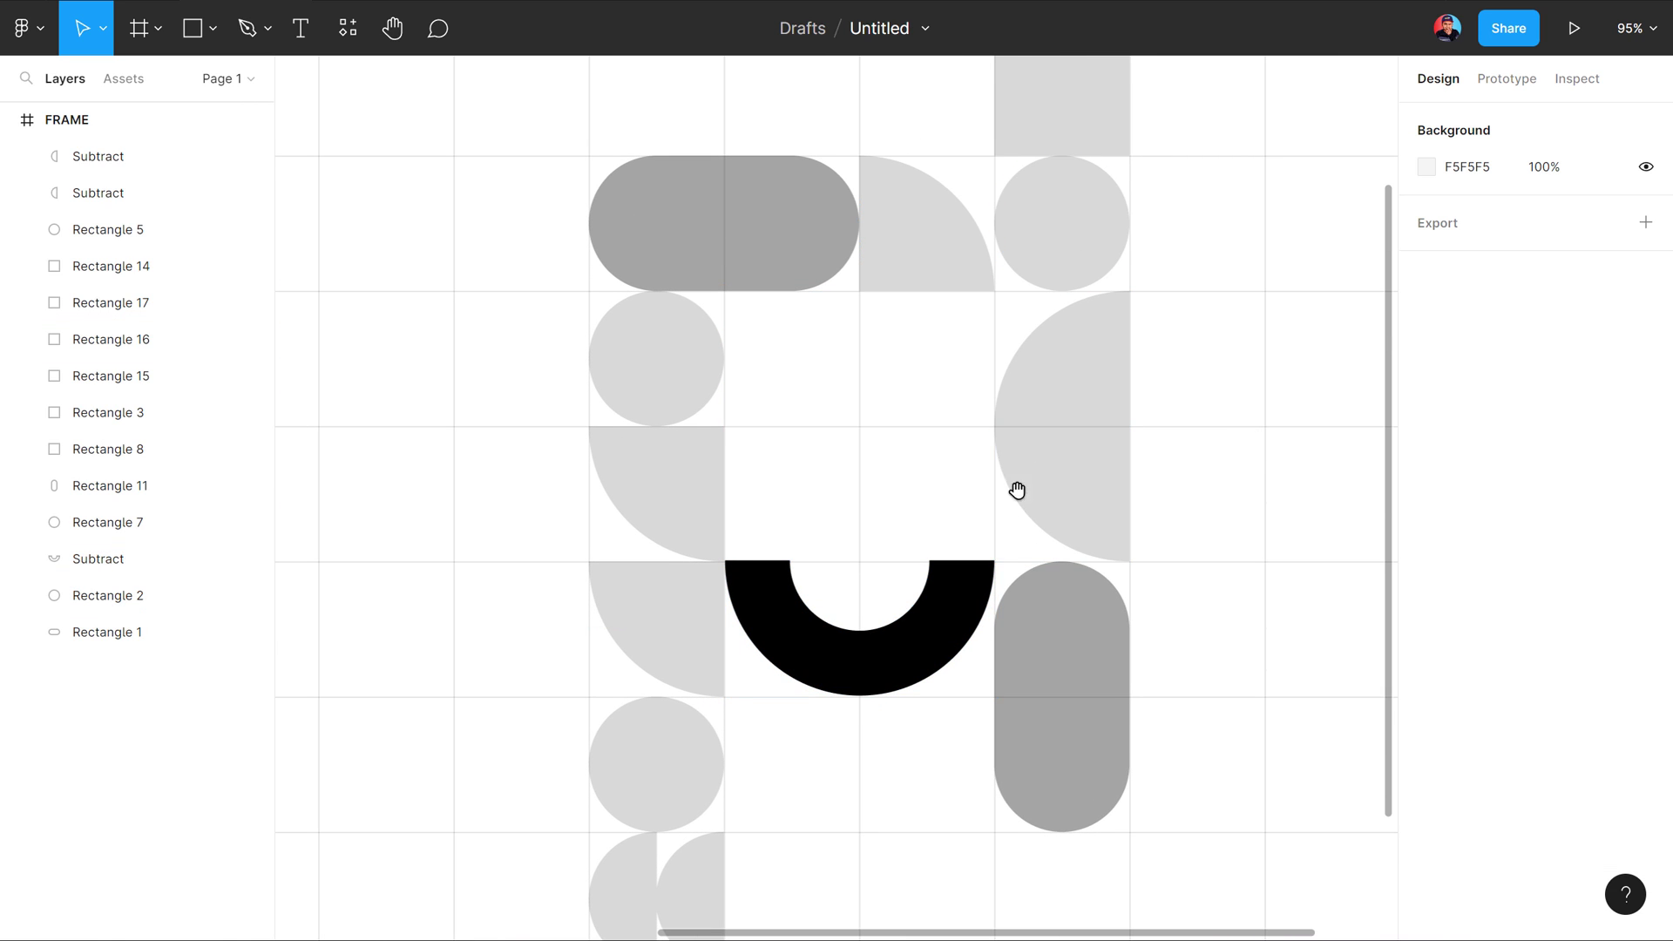
scroll(1017, 491, down, 1)
scroll(877, 421, down, 2)
scroll(833, 459, down, 2)
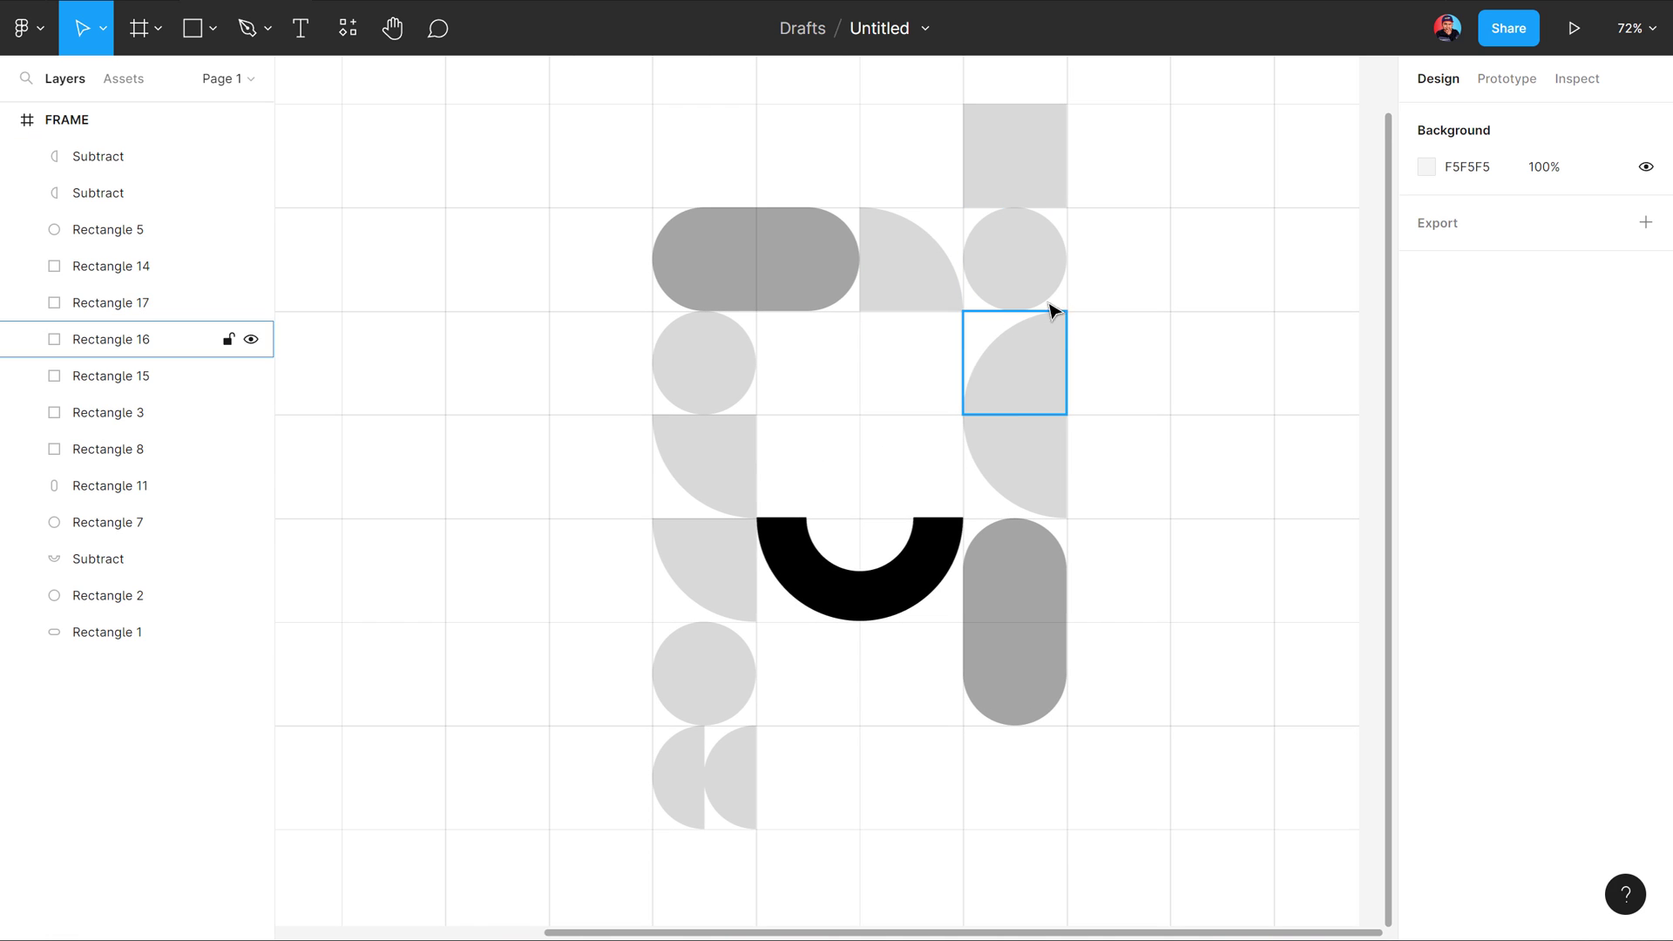
click(998, 279)
mouse_move(1017, 275)
mouse_down()
mouse_move(868, 428)
mouse_move(963, 429)
mouse_up()
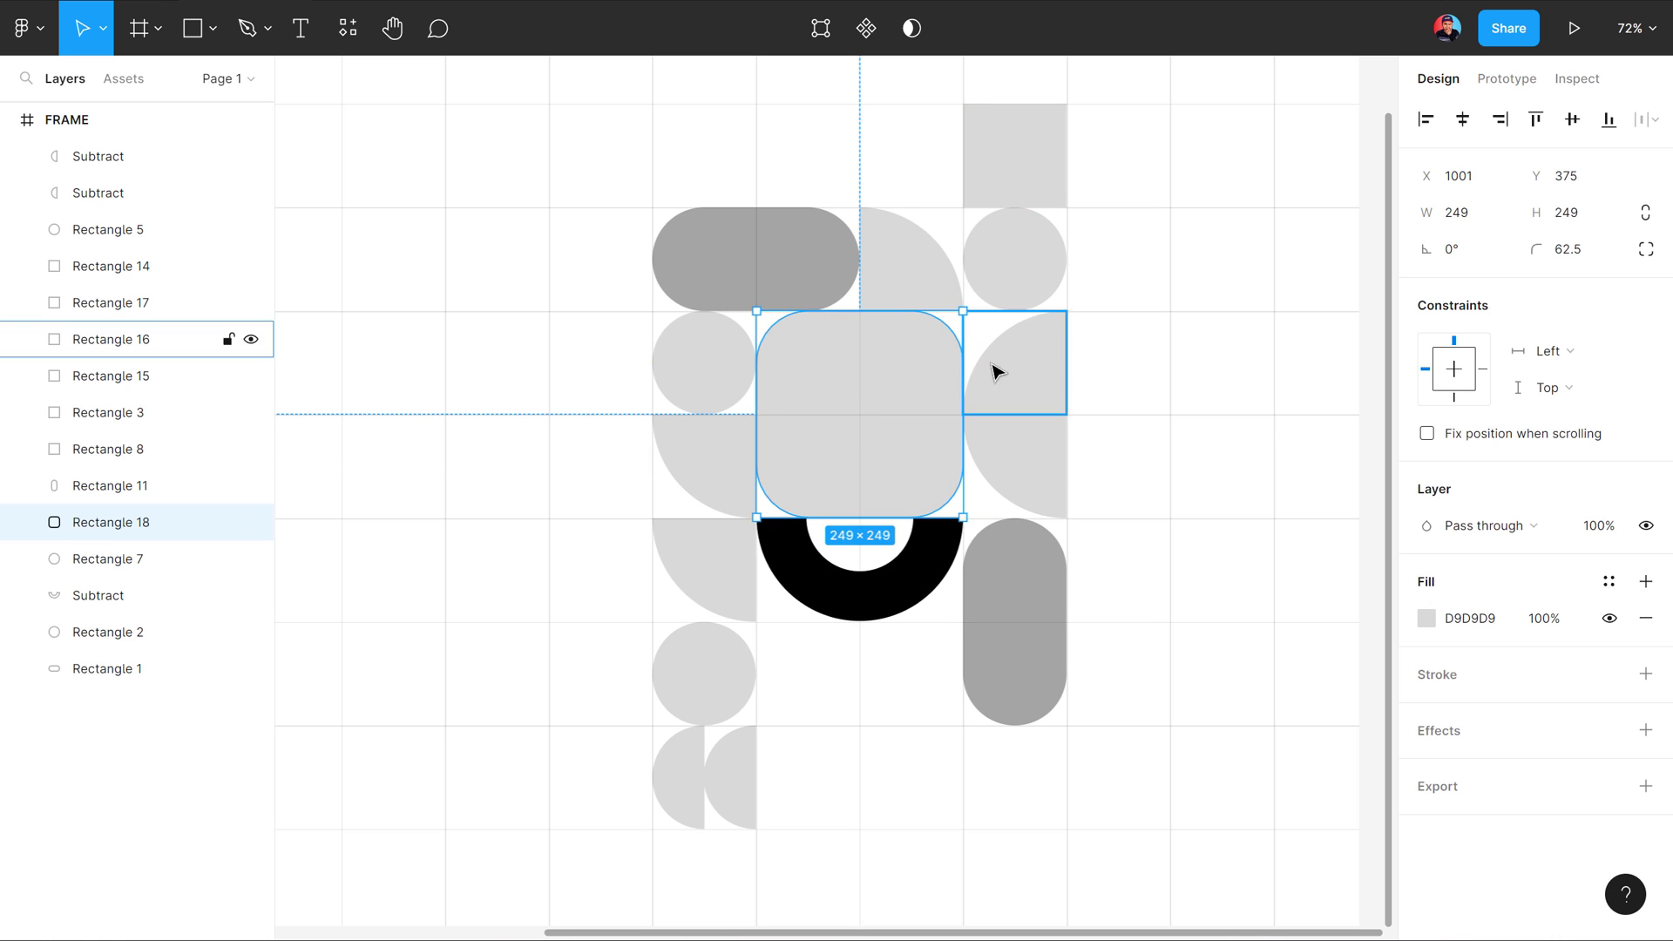
drag(914, 364, 1023, 311)
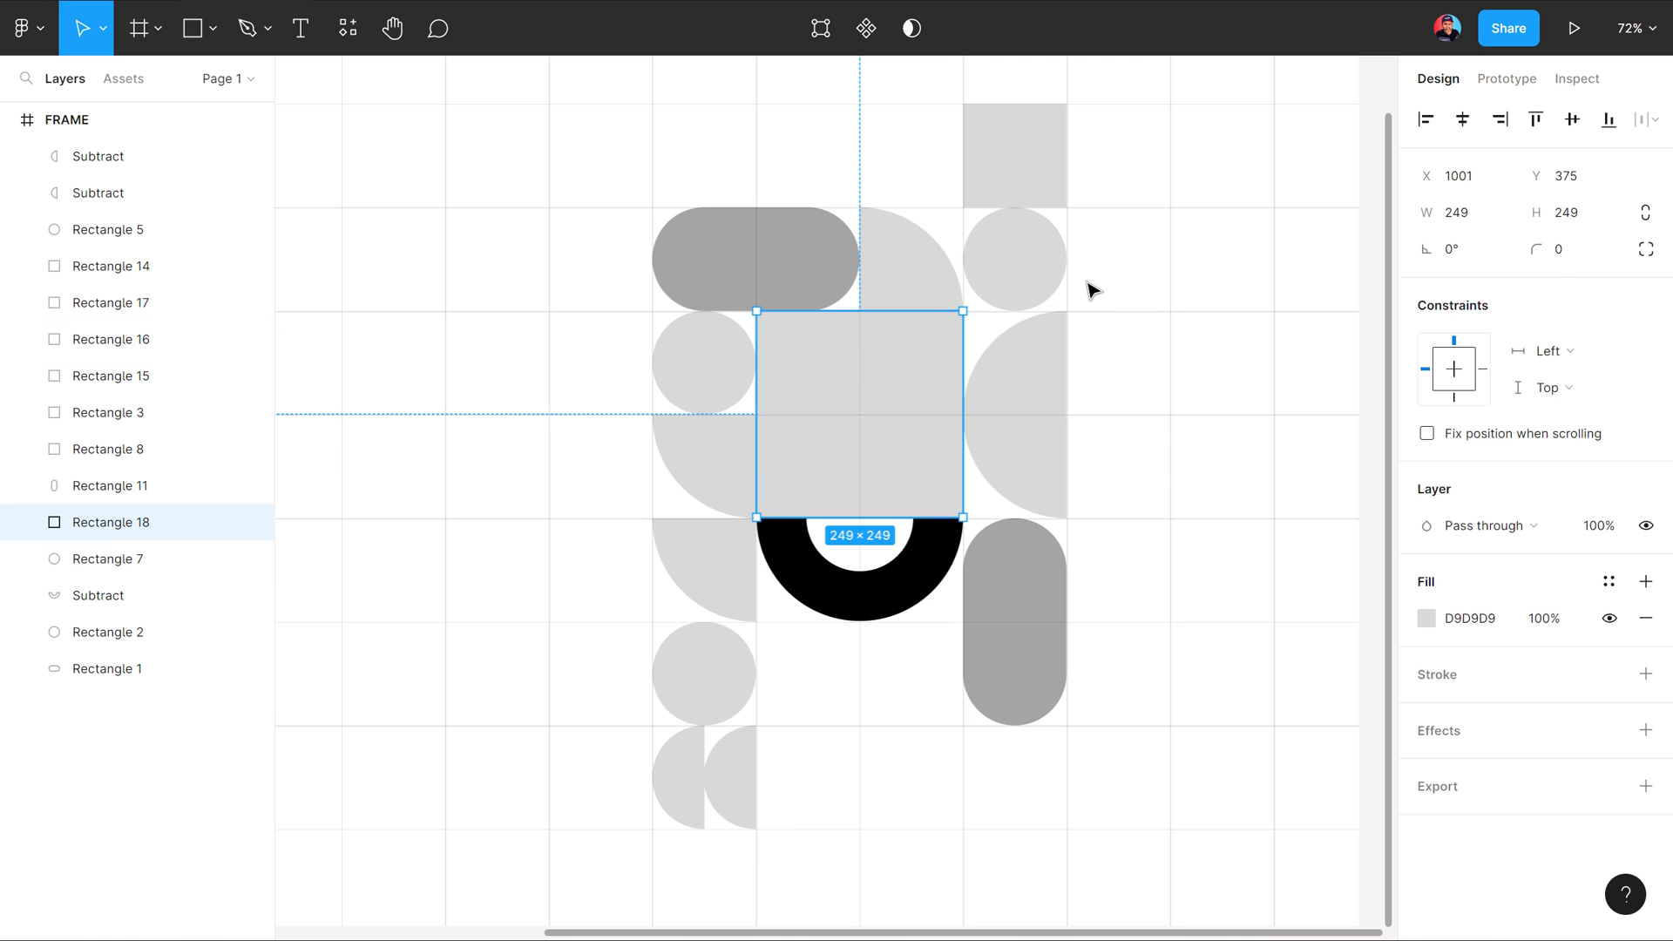
Step: Round three of the square's corners into a teardrop and darken its fill to mid grey
double_click(820, 360)
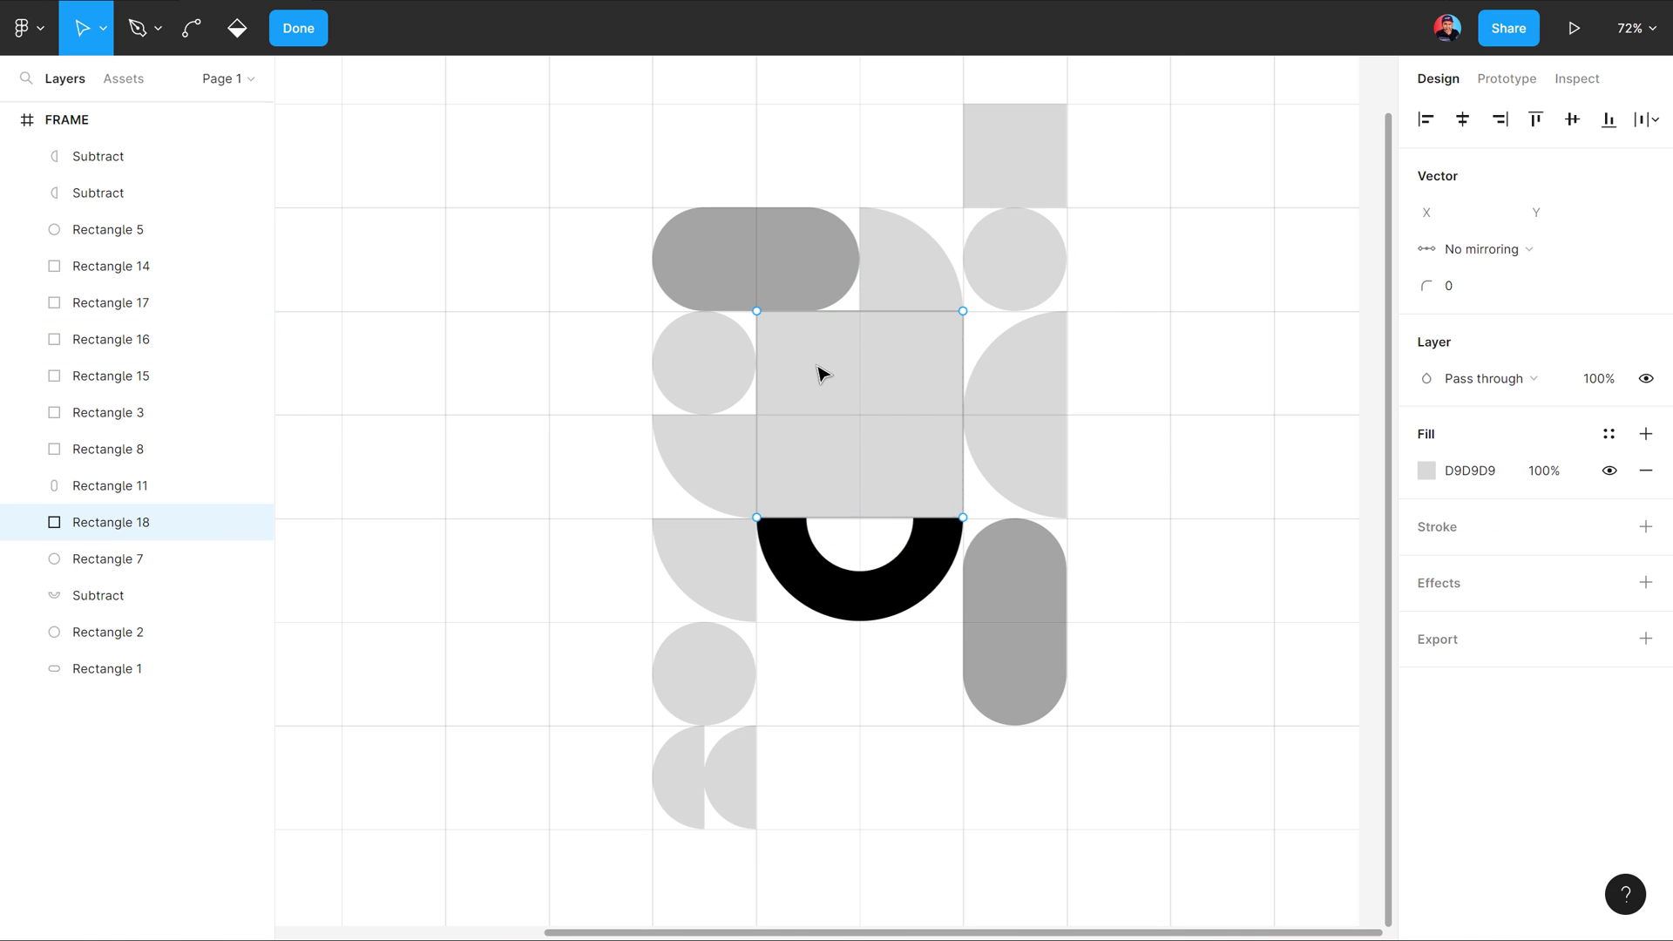
click(757, 312)
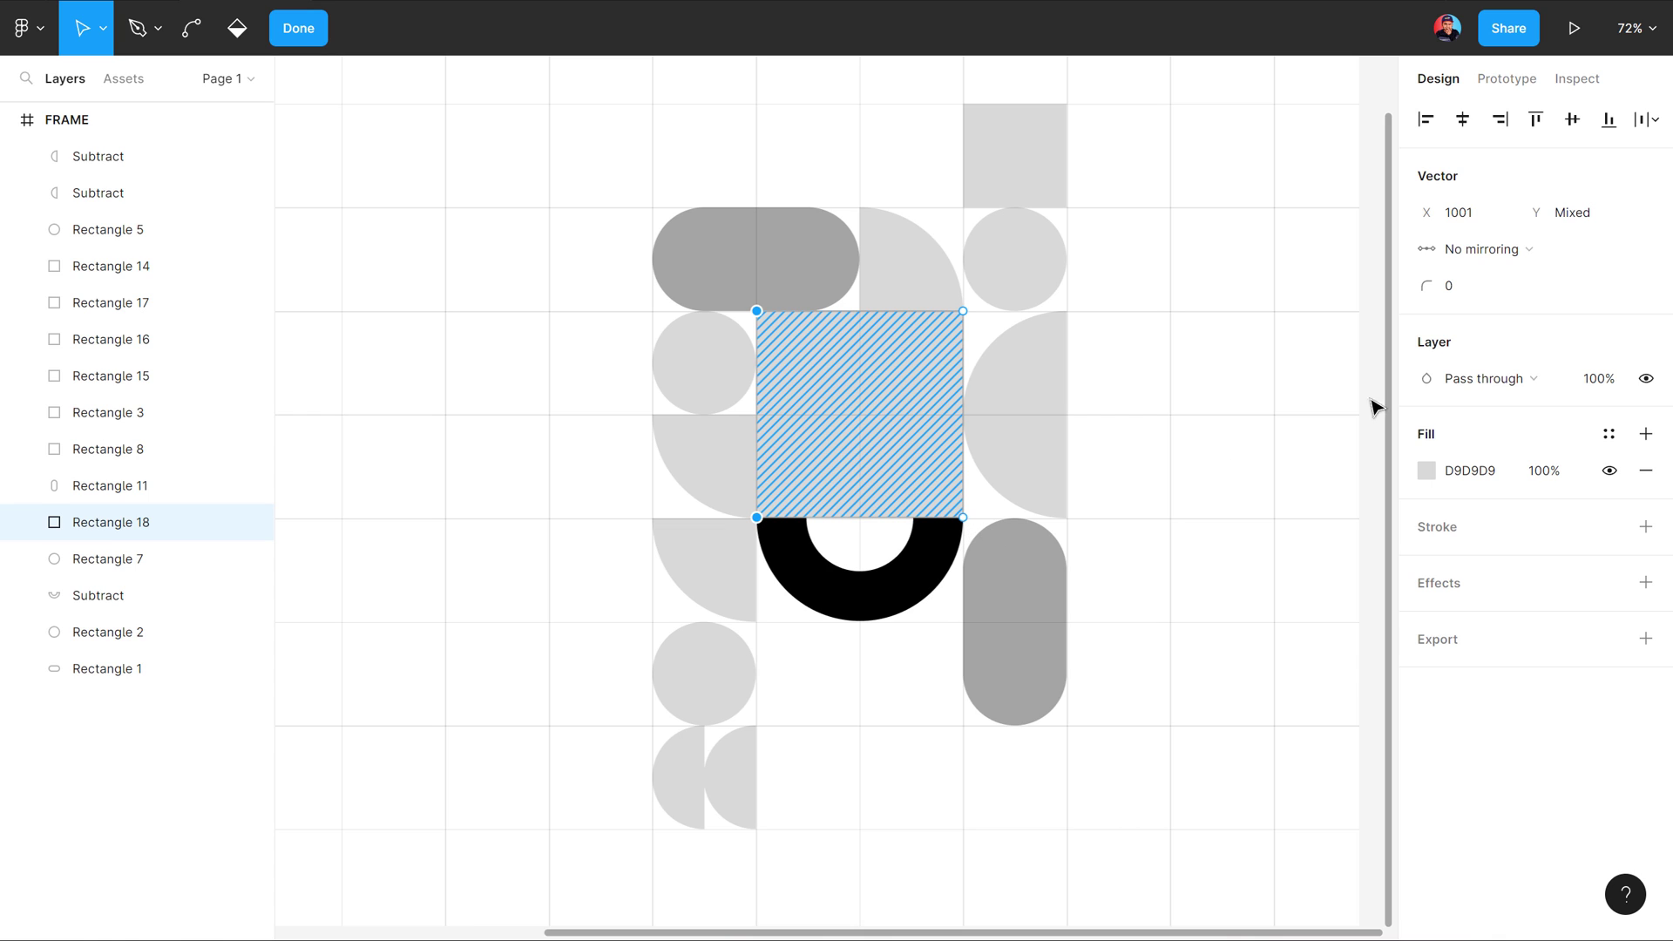
drag(1415, 290, 901, 505)
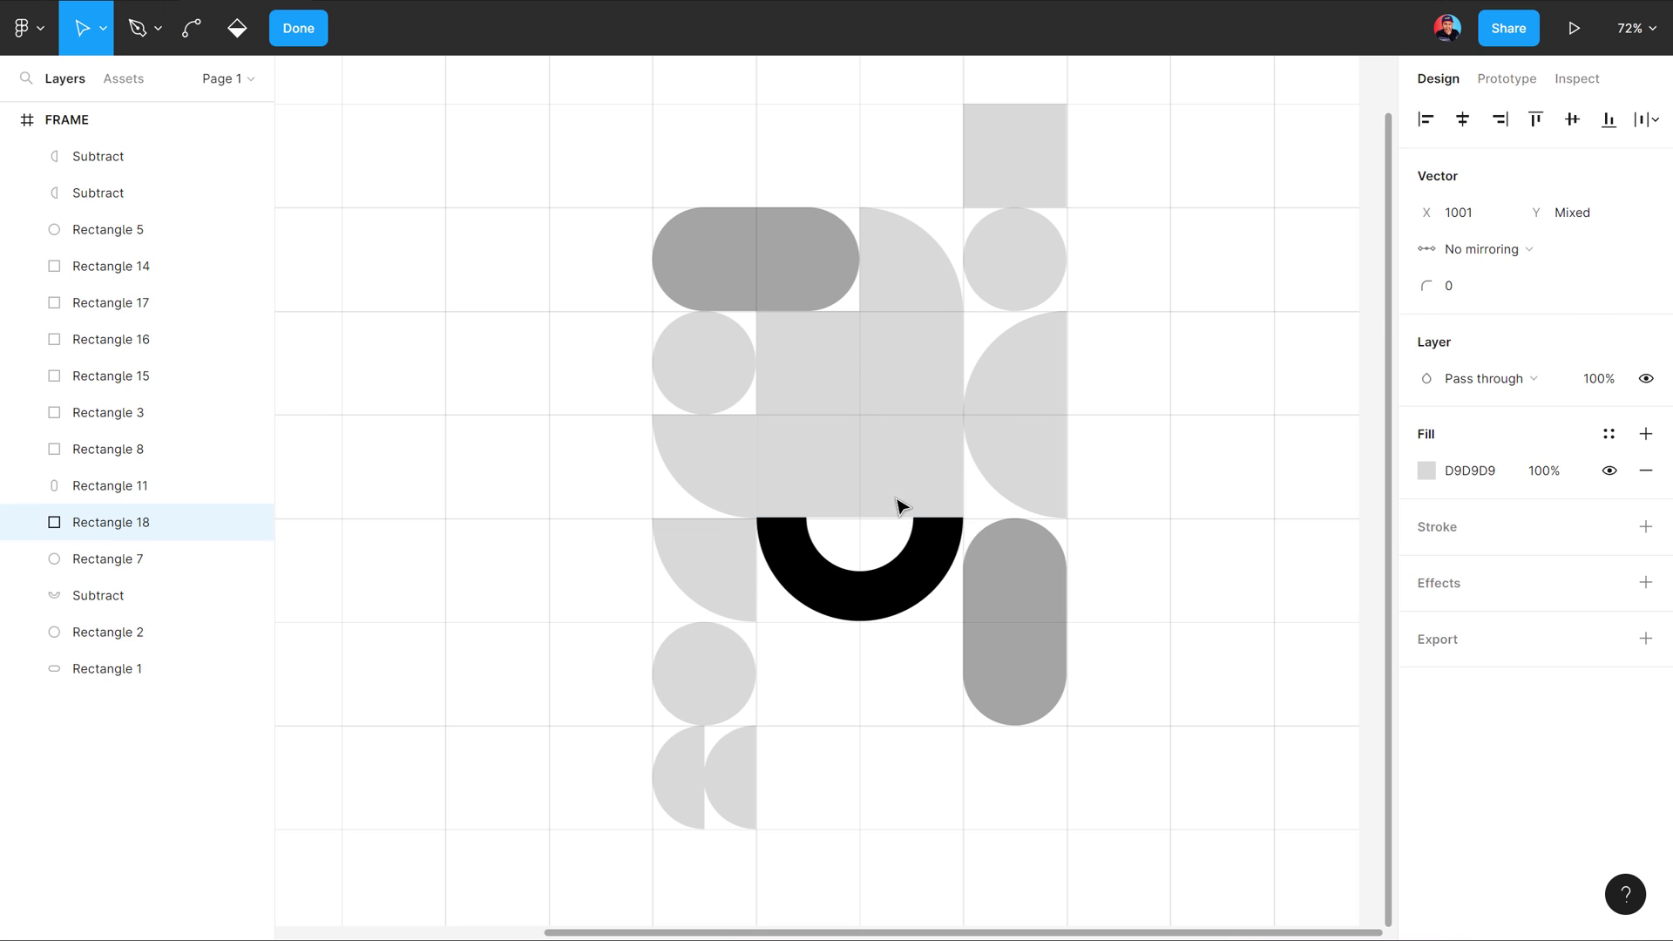
click(879, 460)
click(757, 312)
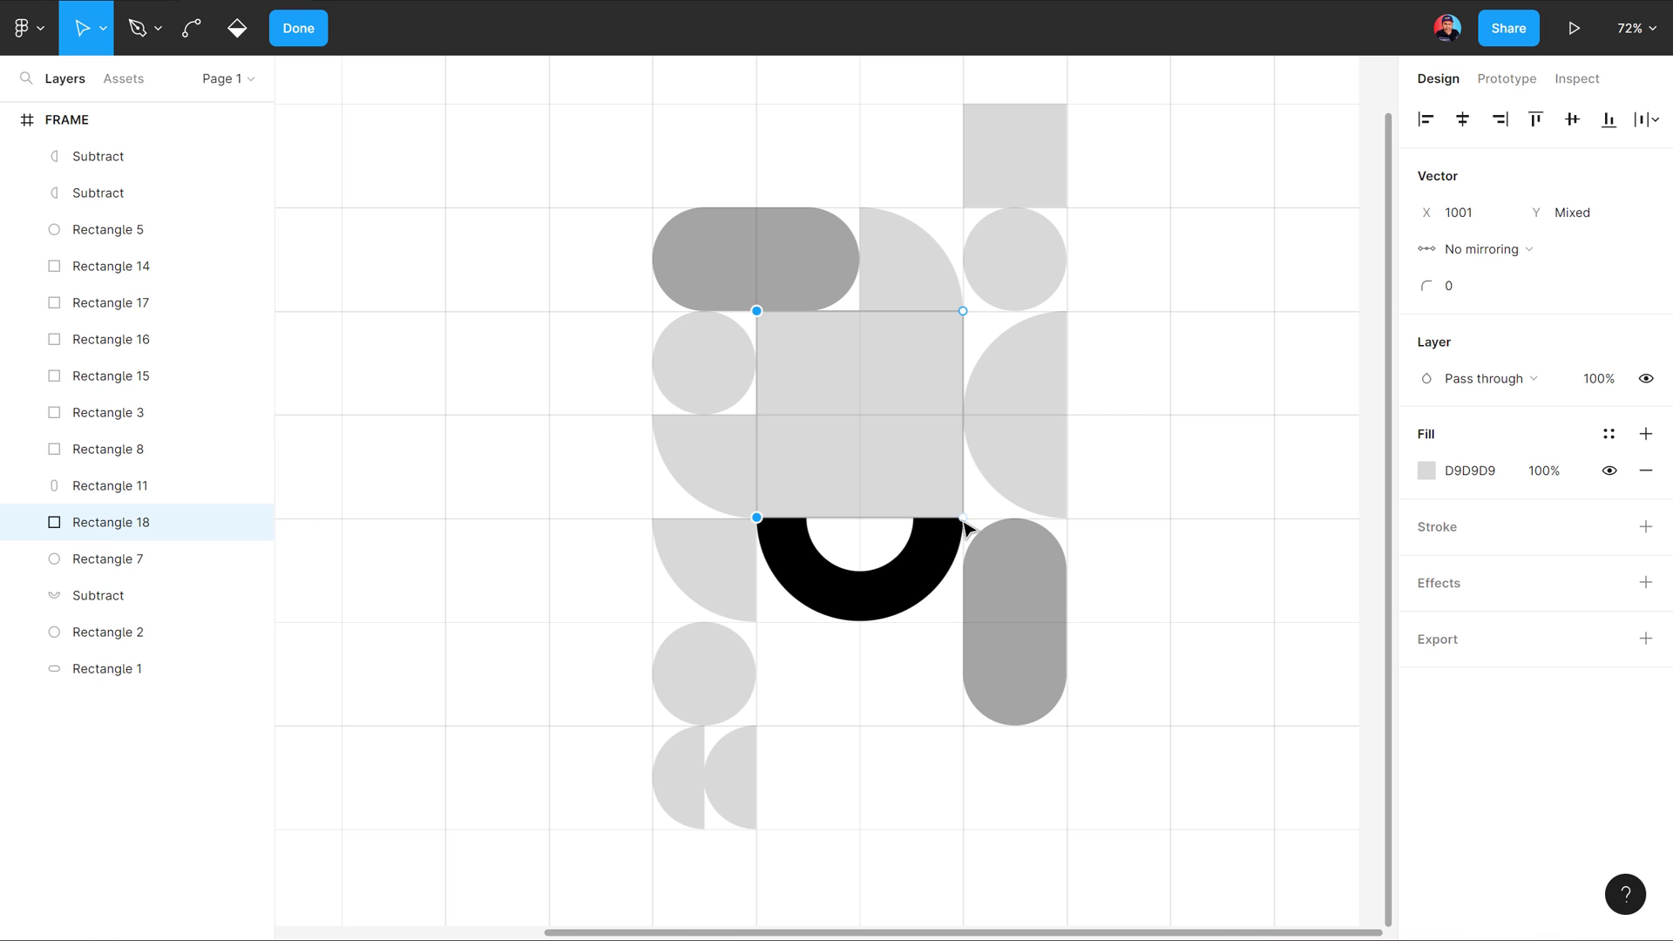
drag(1426, 288, 1533, 288)
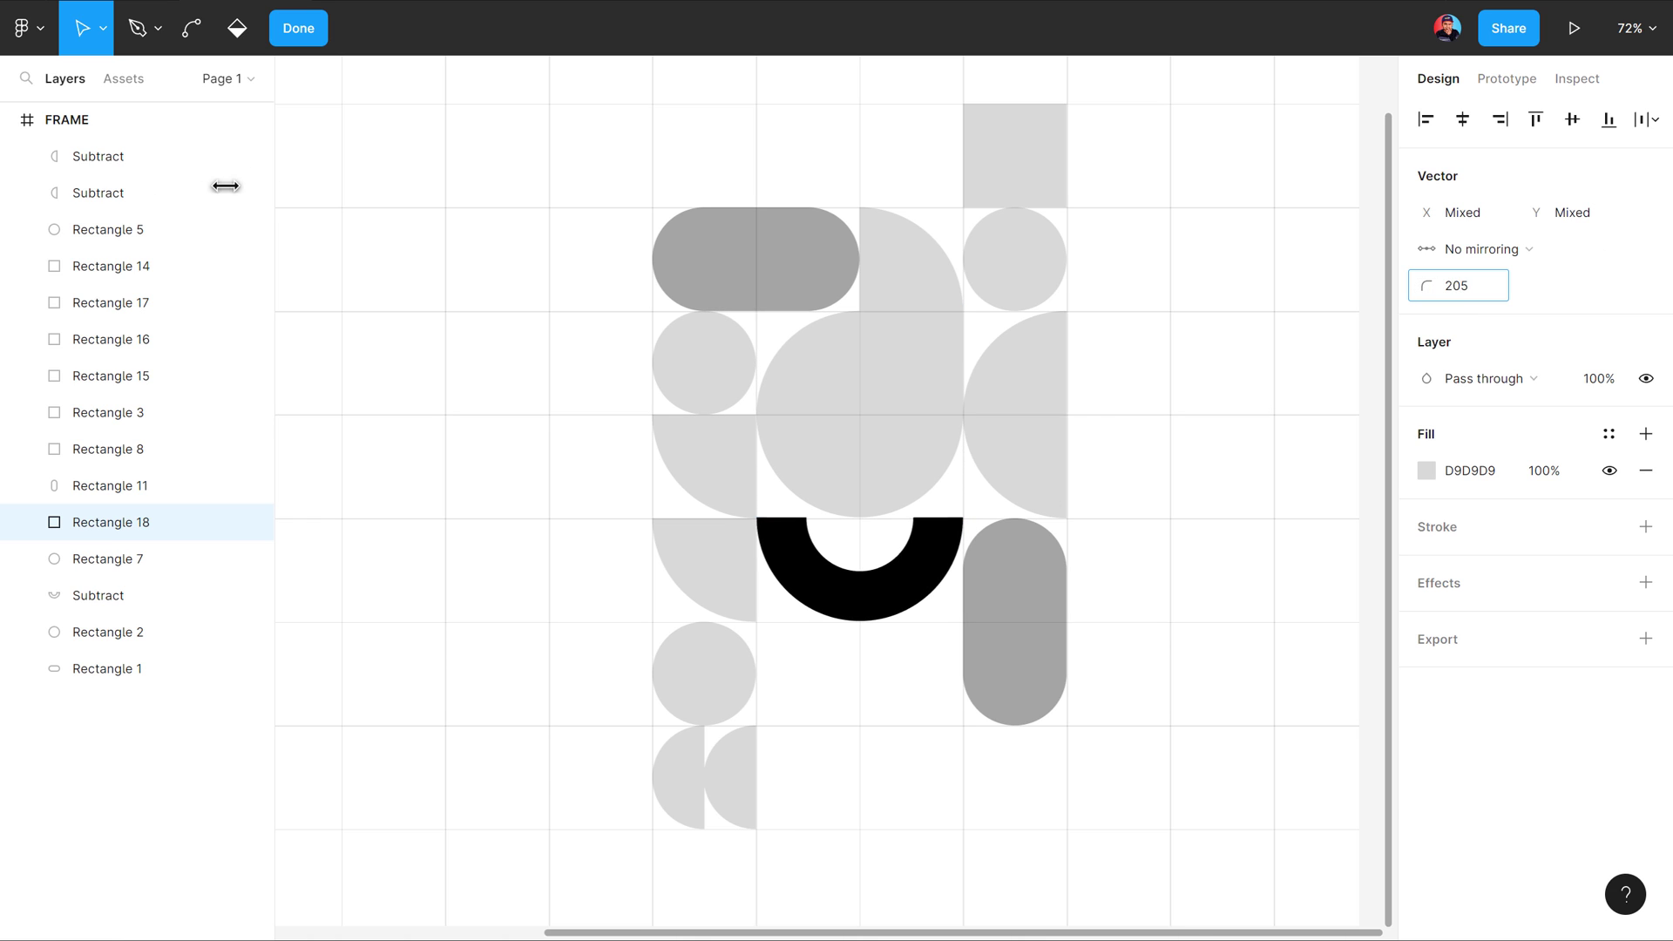
click(868, 393)
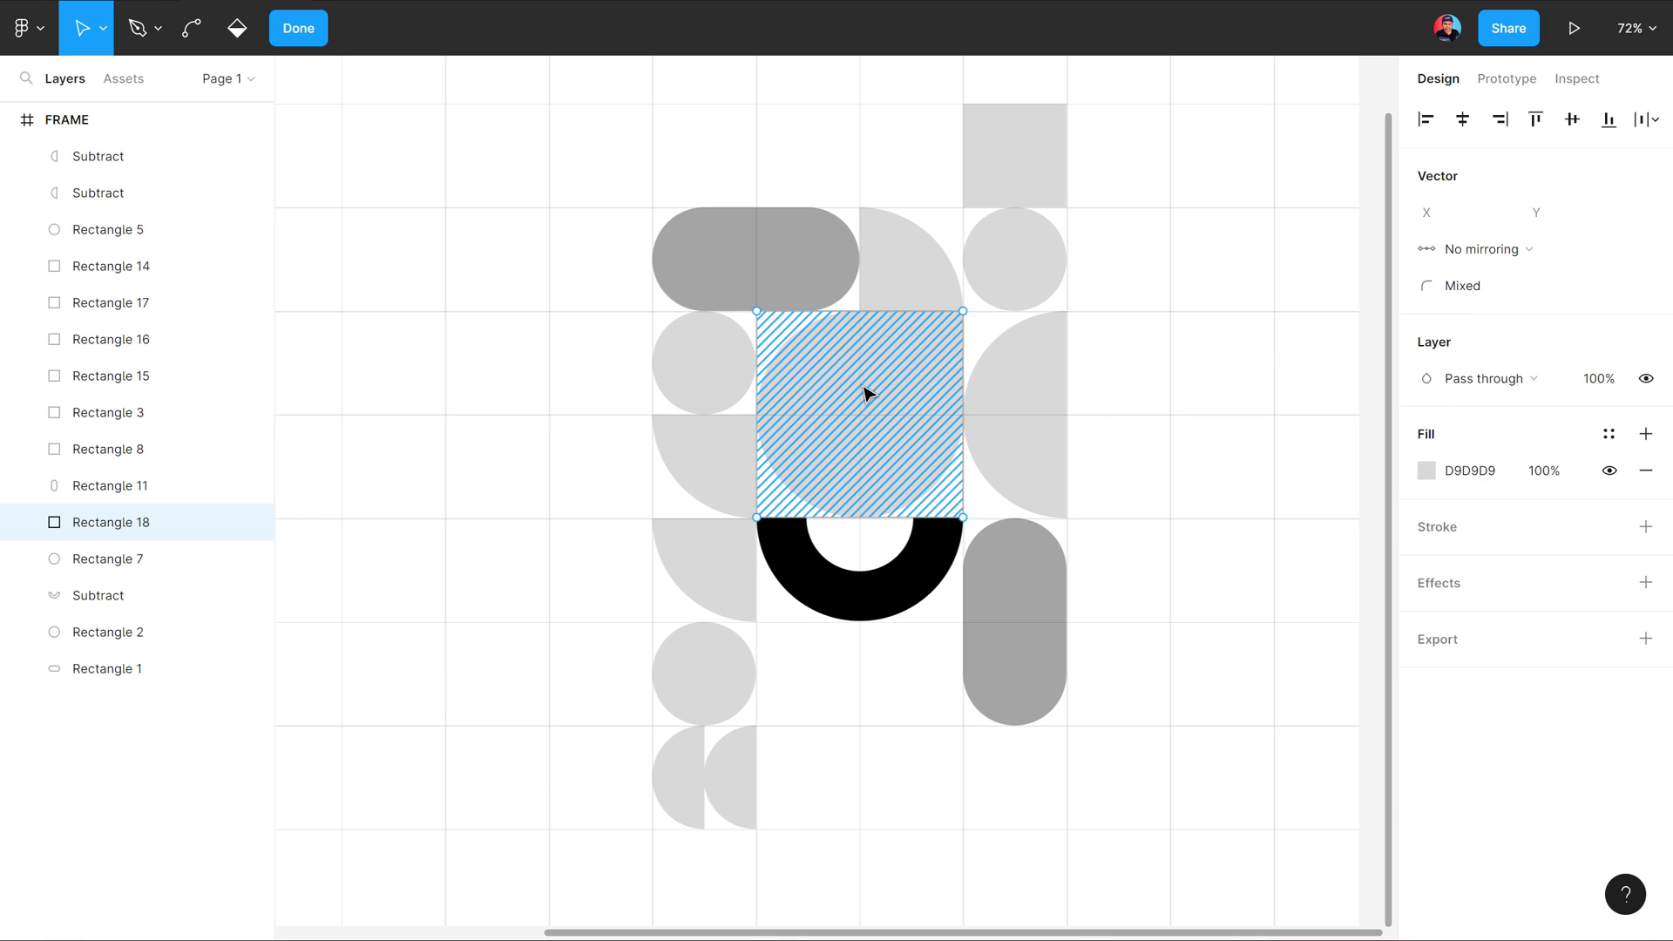
click(298, 28)
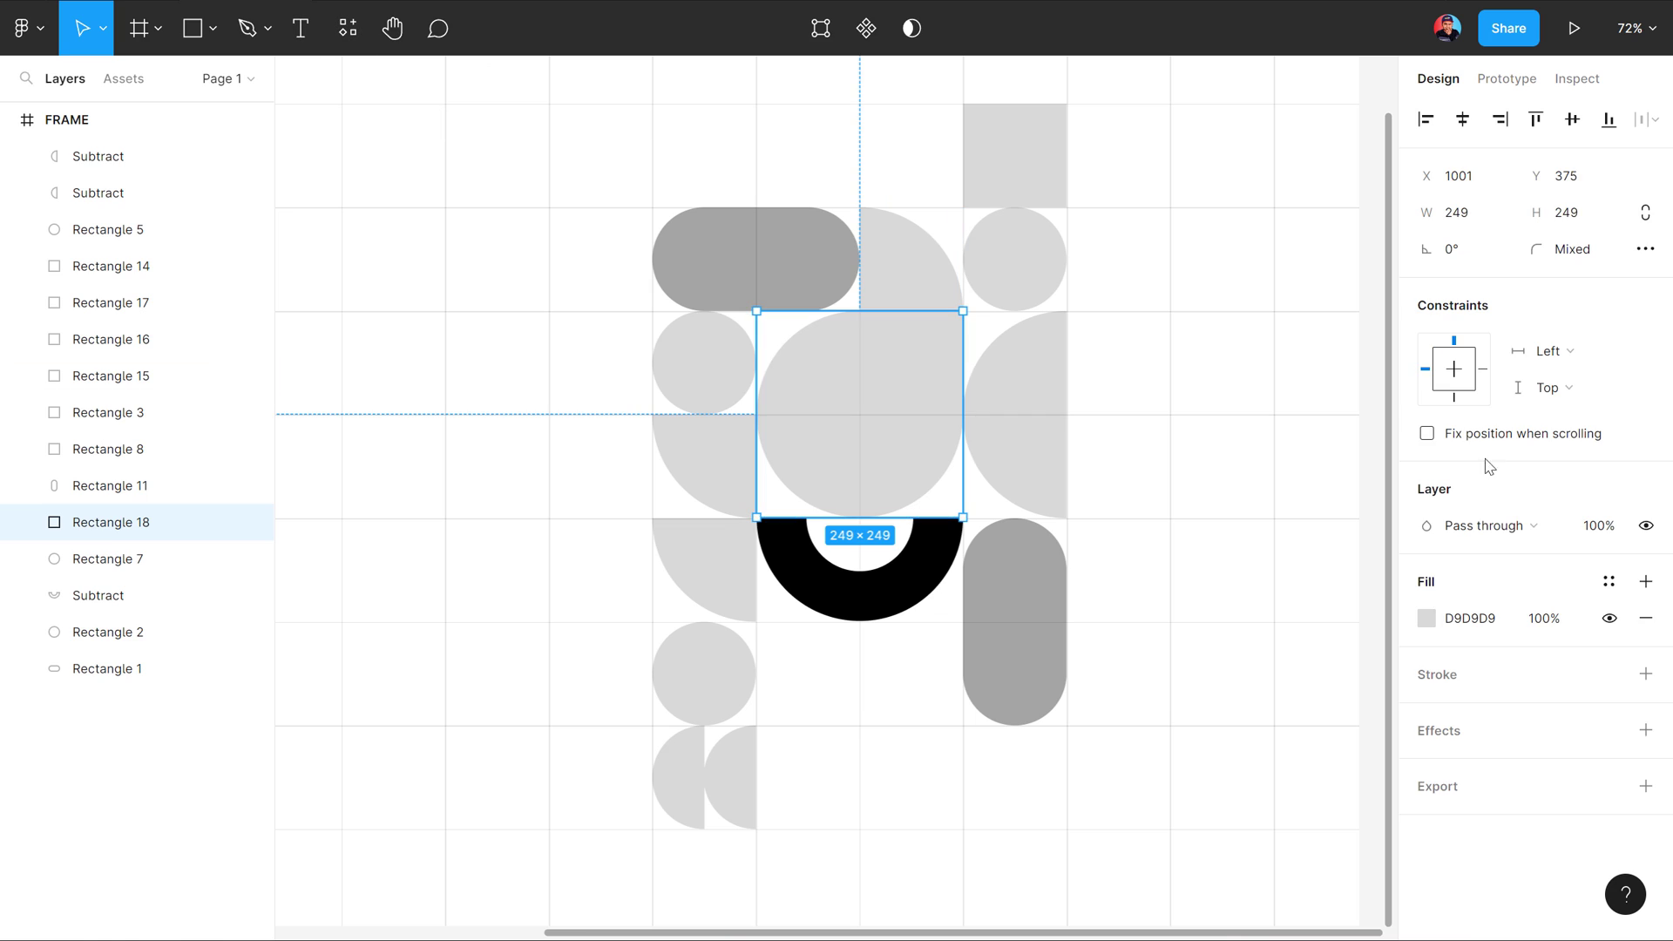
click(1435, 617)
drag(1121, 485, 1117, 467)
Step: Turn the tall grey pill into a hollow ring with a 45-weight black stroke
click(1130, 300)
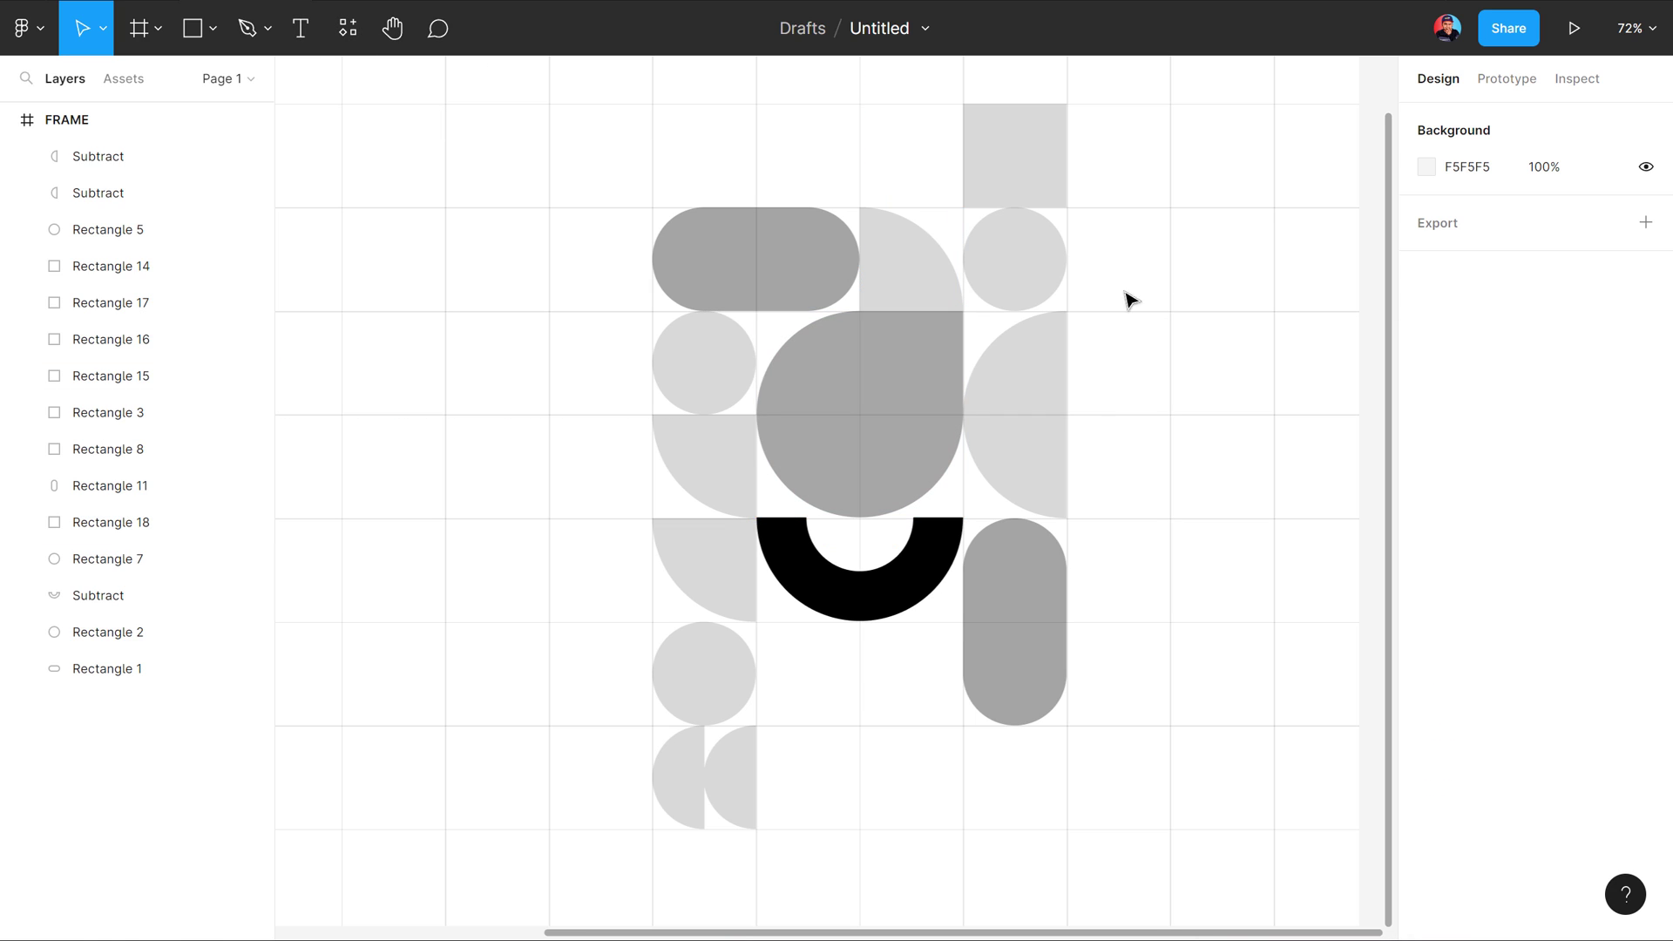
drag(1232, 474, 1213, 442)
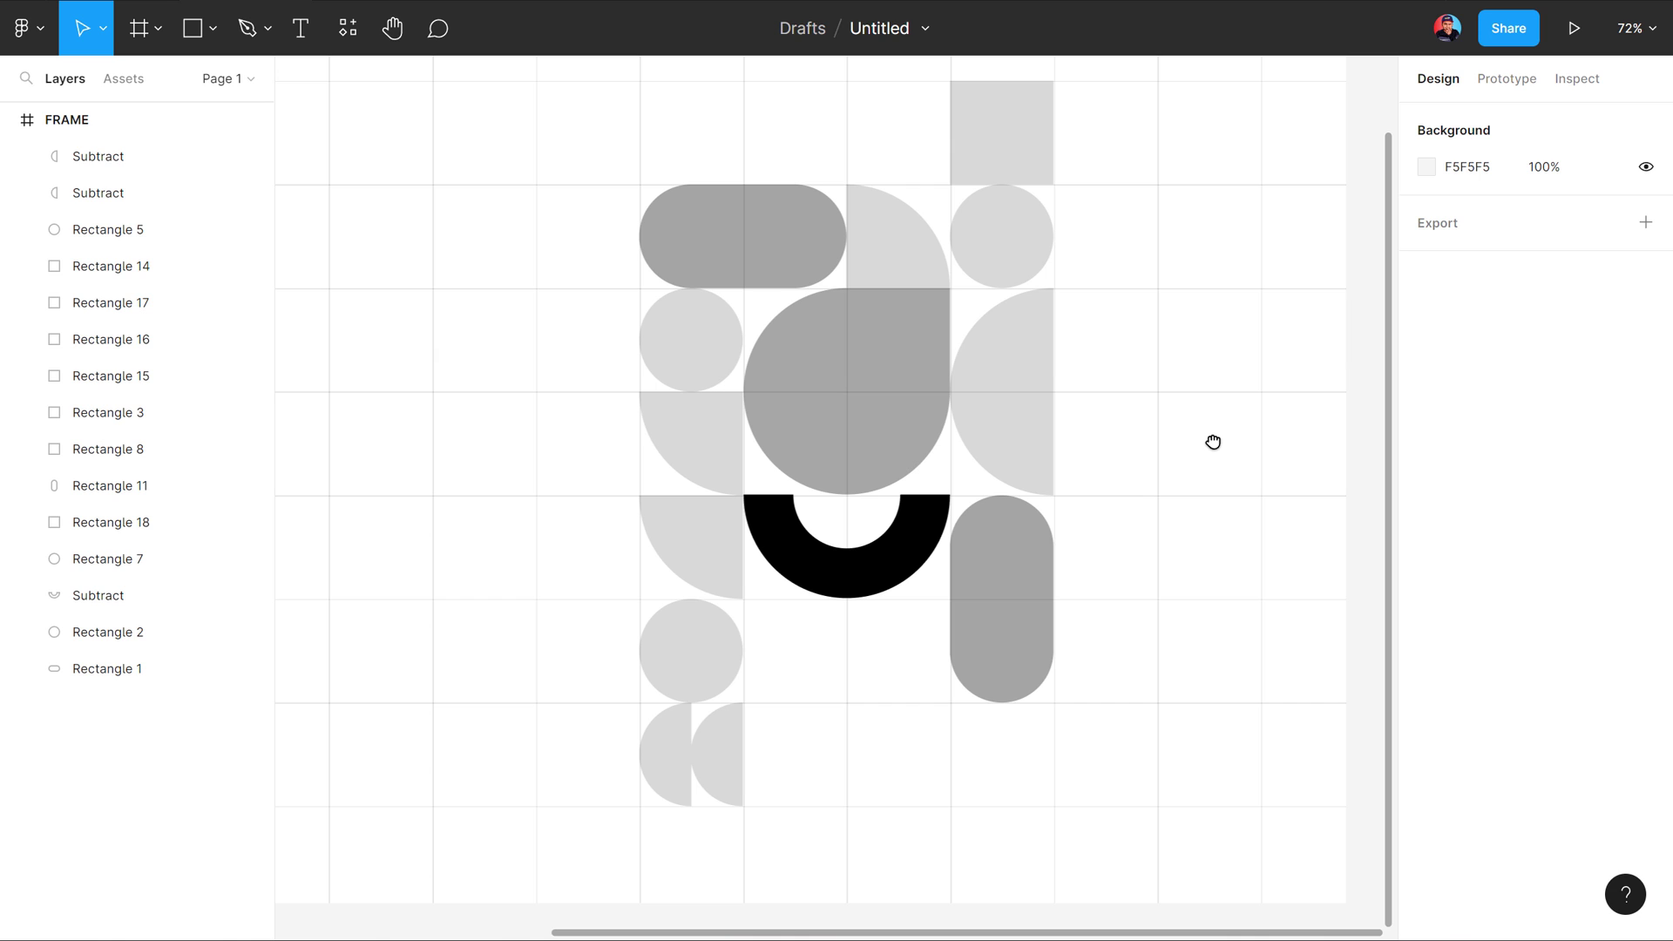
click(1007, 547)
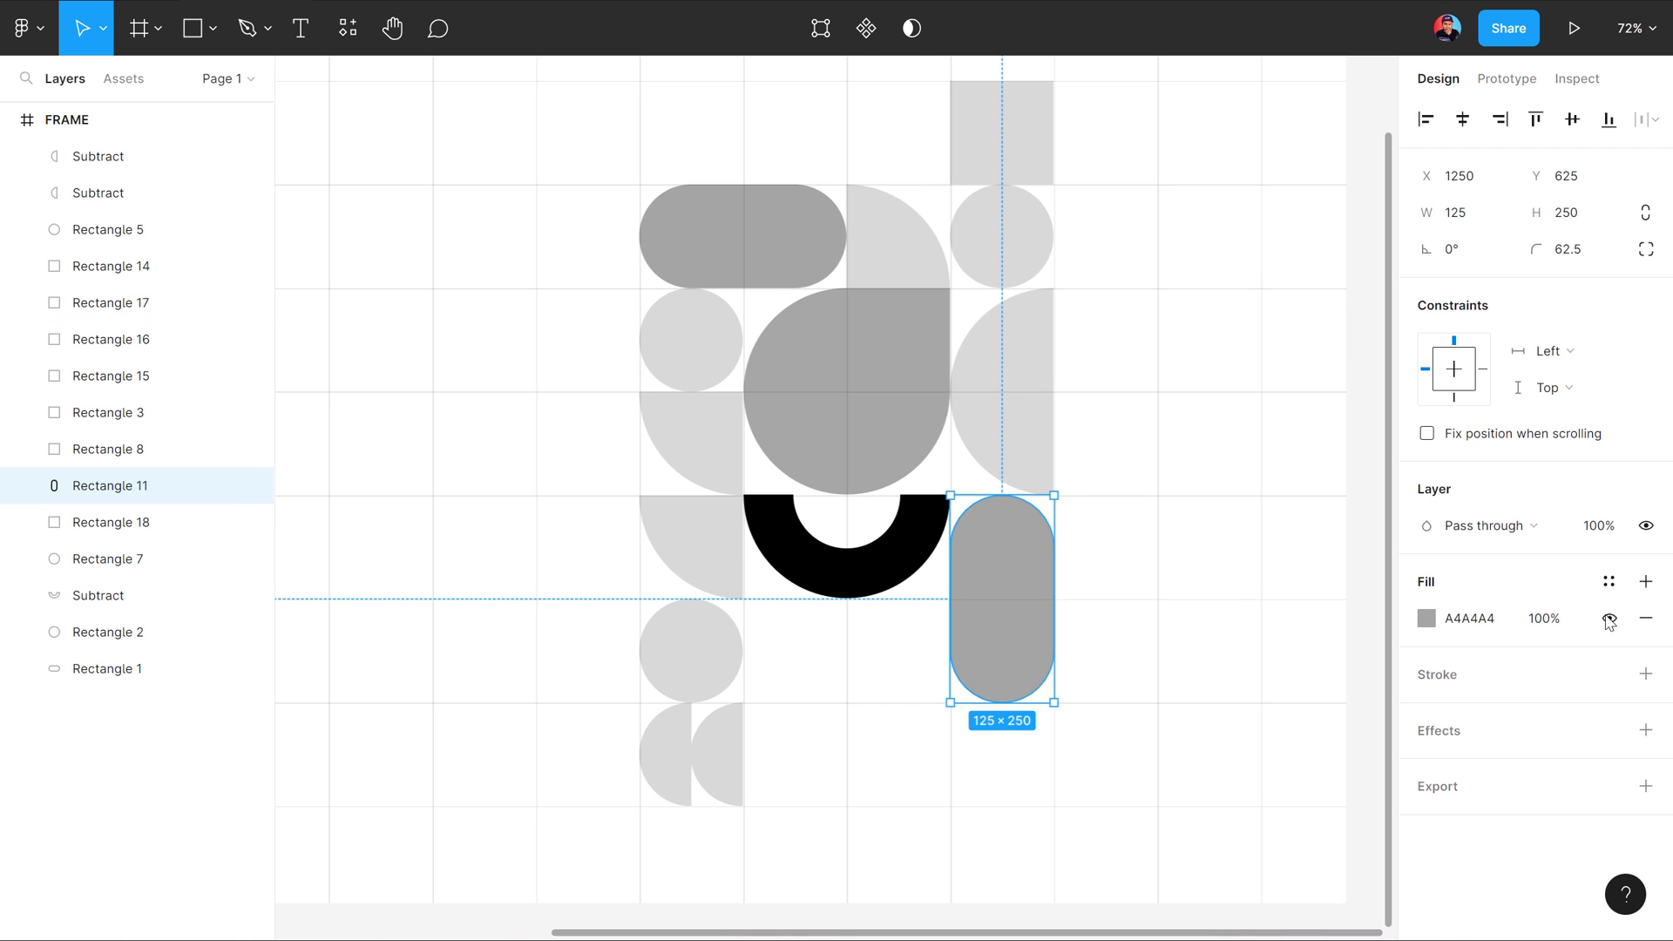
click(1646, 674)
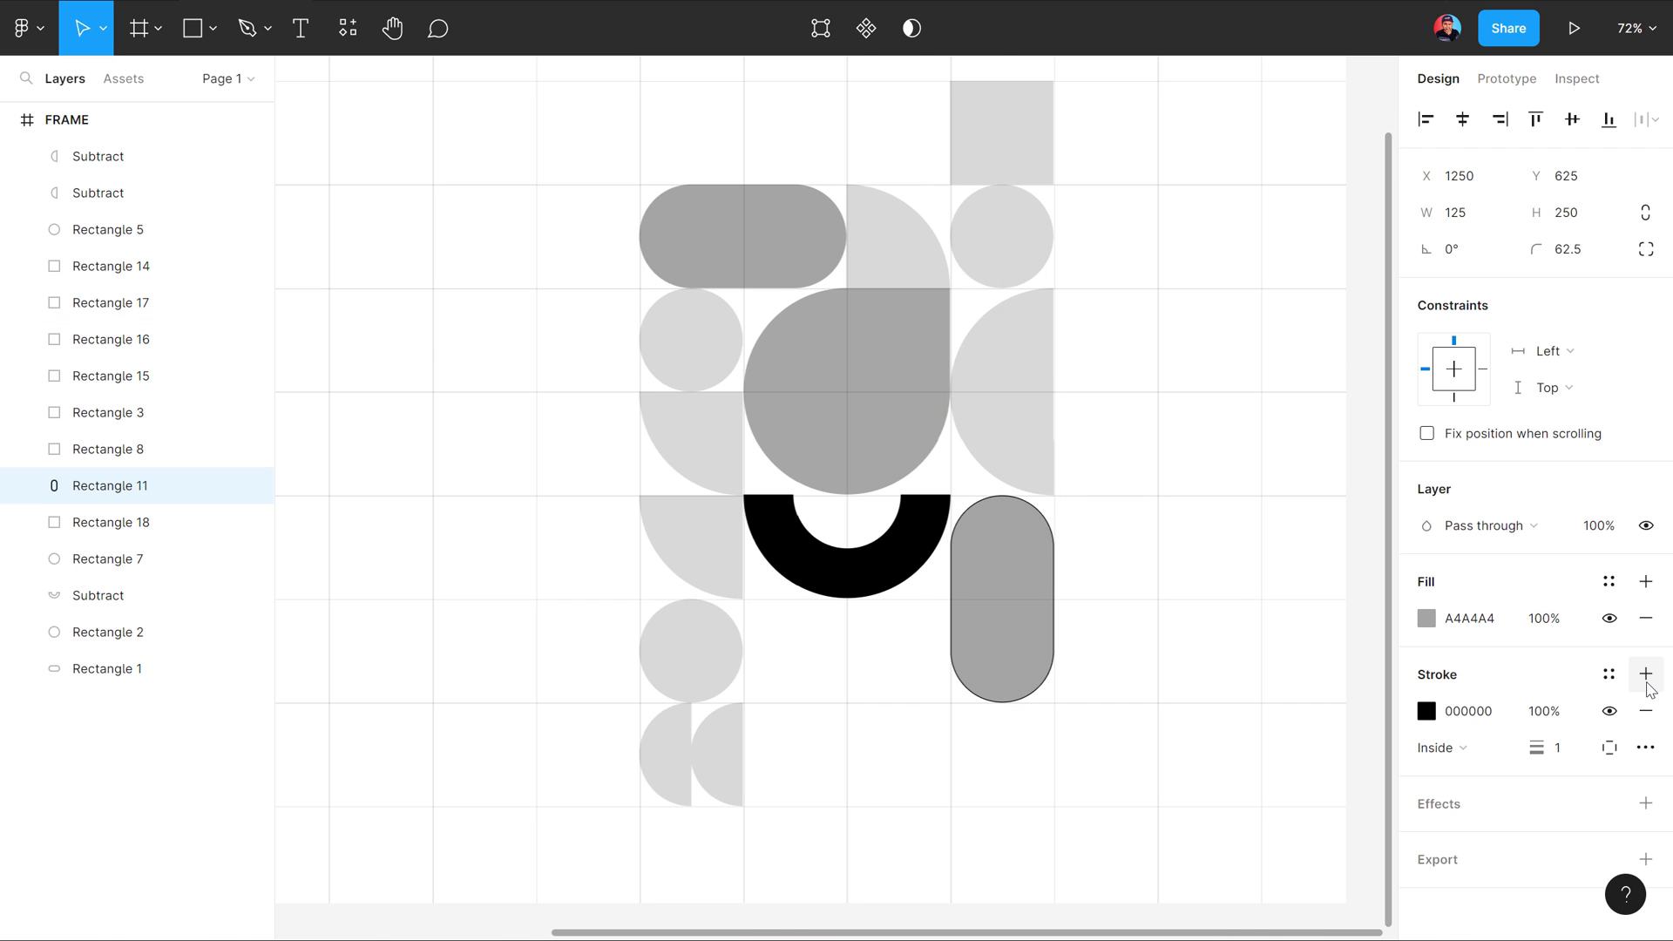
drag(1542, 749, 1632, 721)
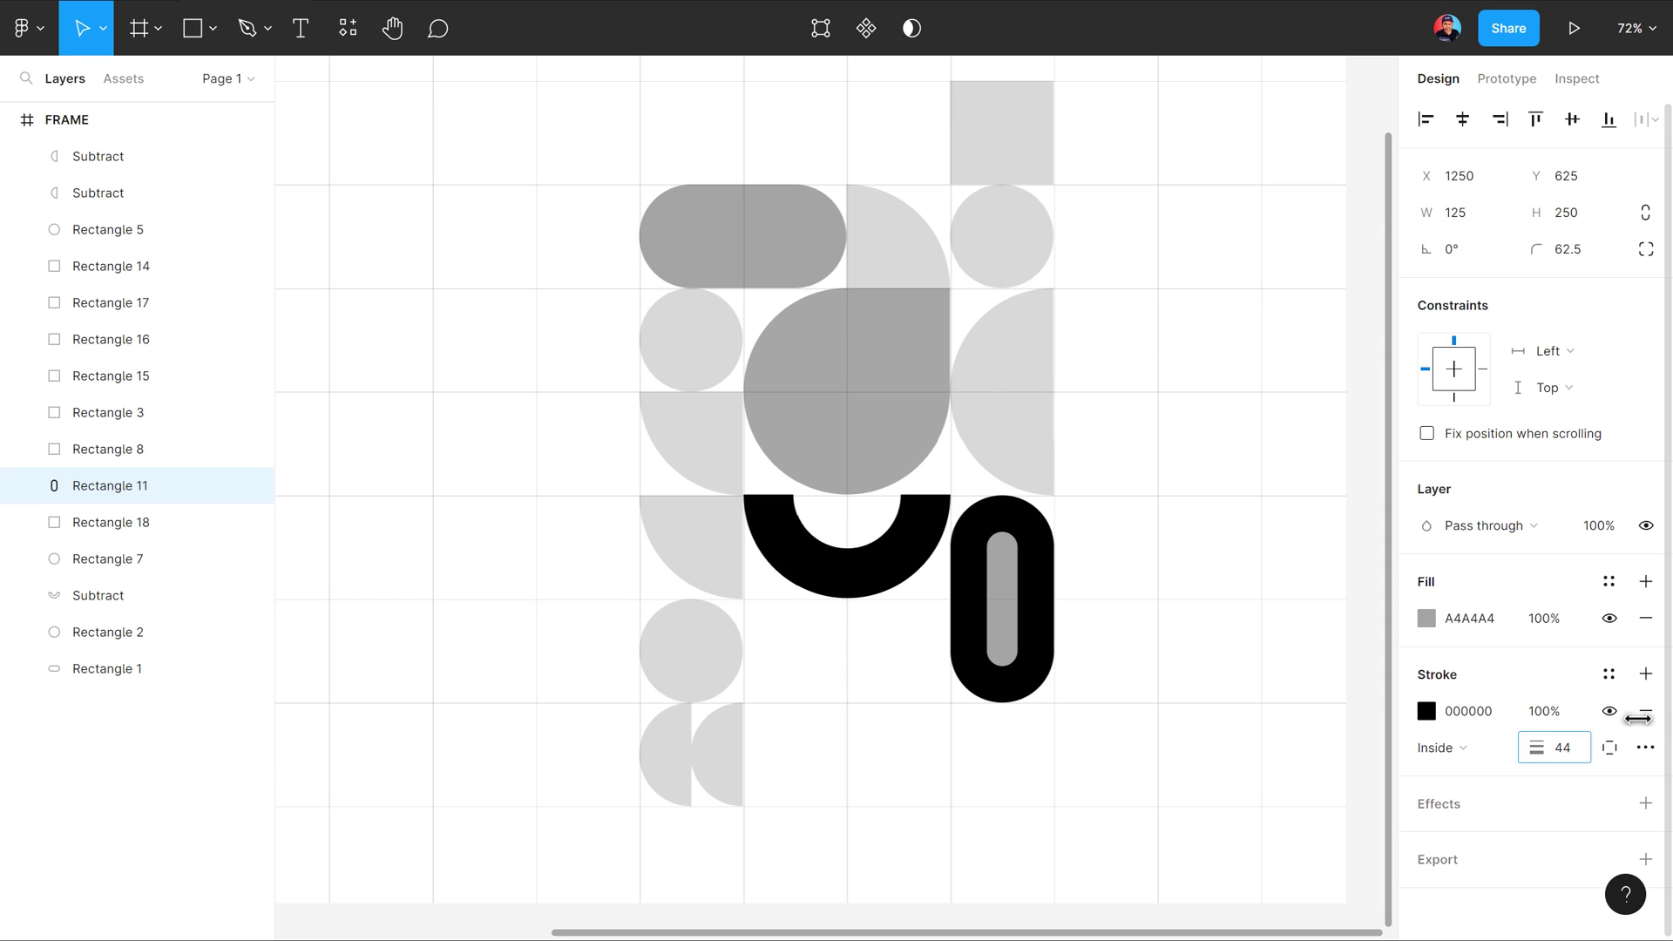
click(1562, 749)
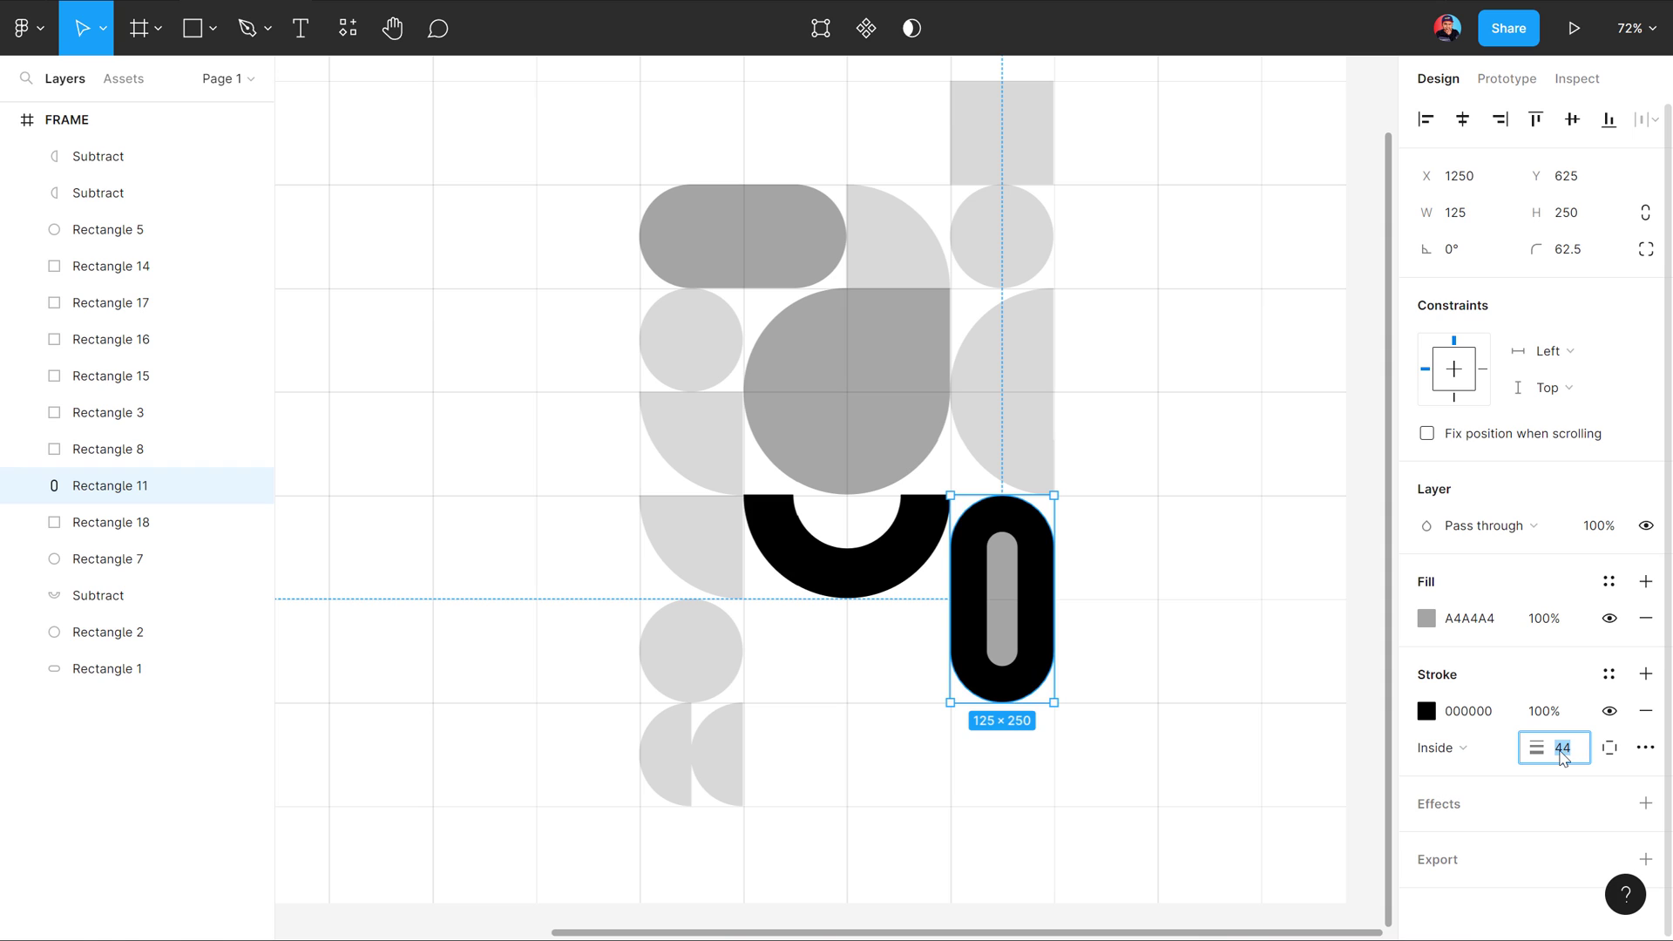
text(45)
key(Return)
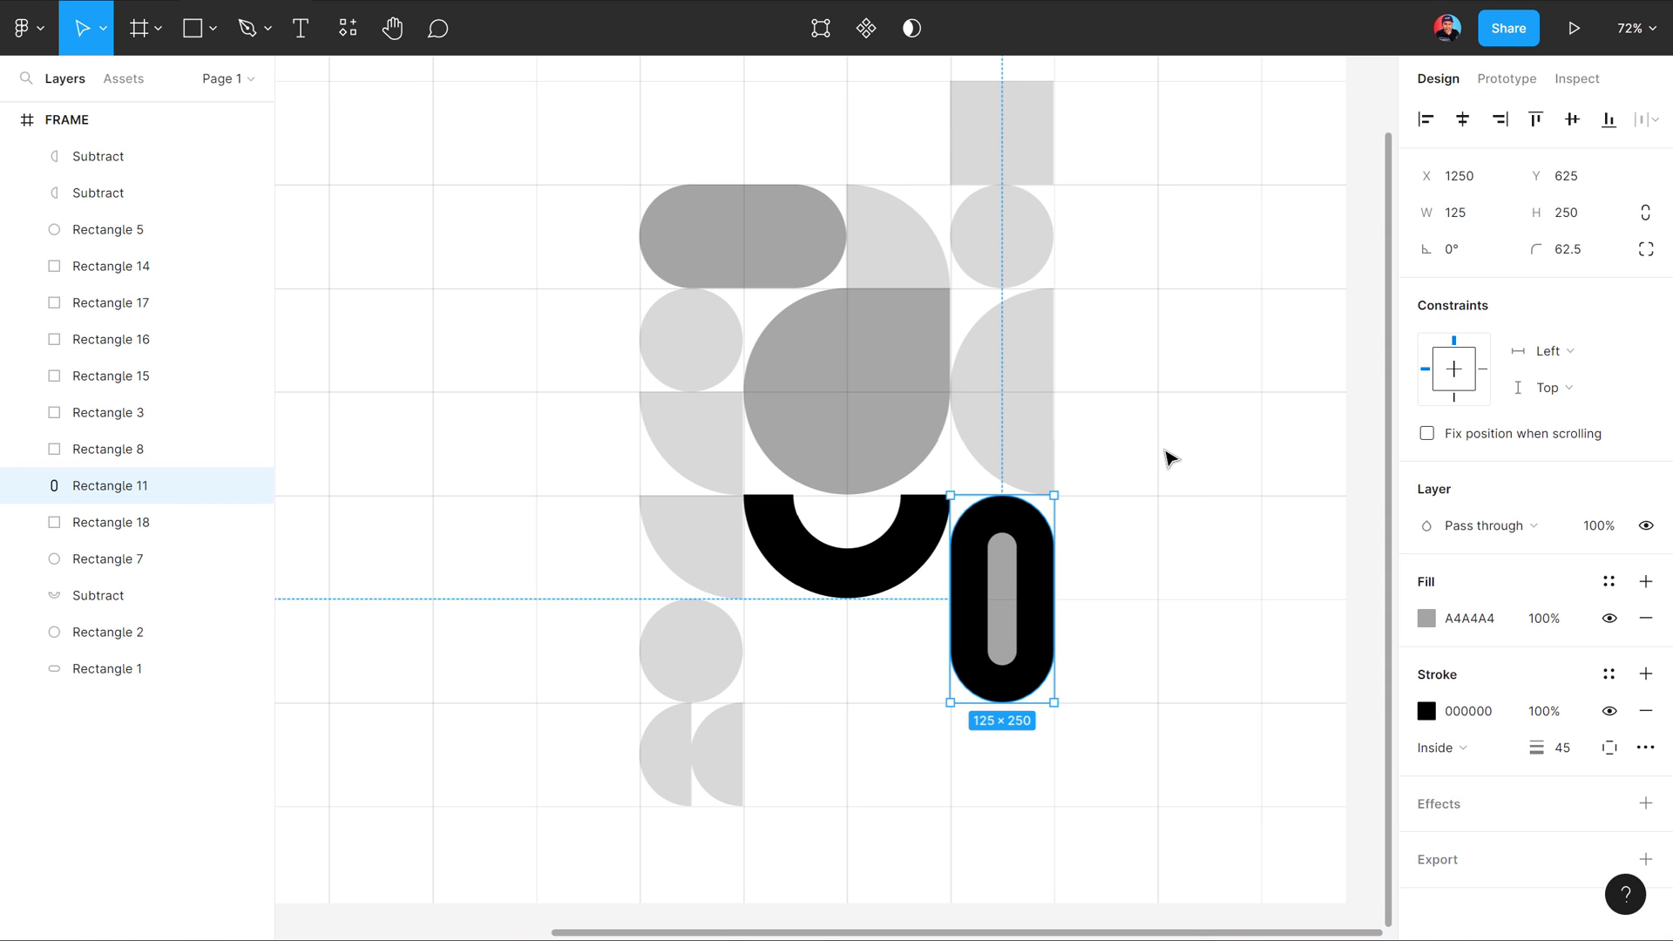
click(1643, 625)
click(1192, 503)
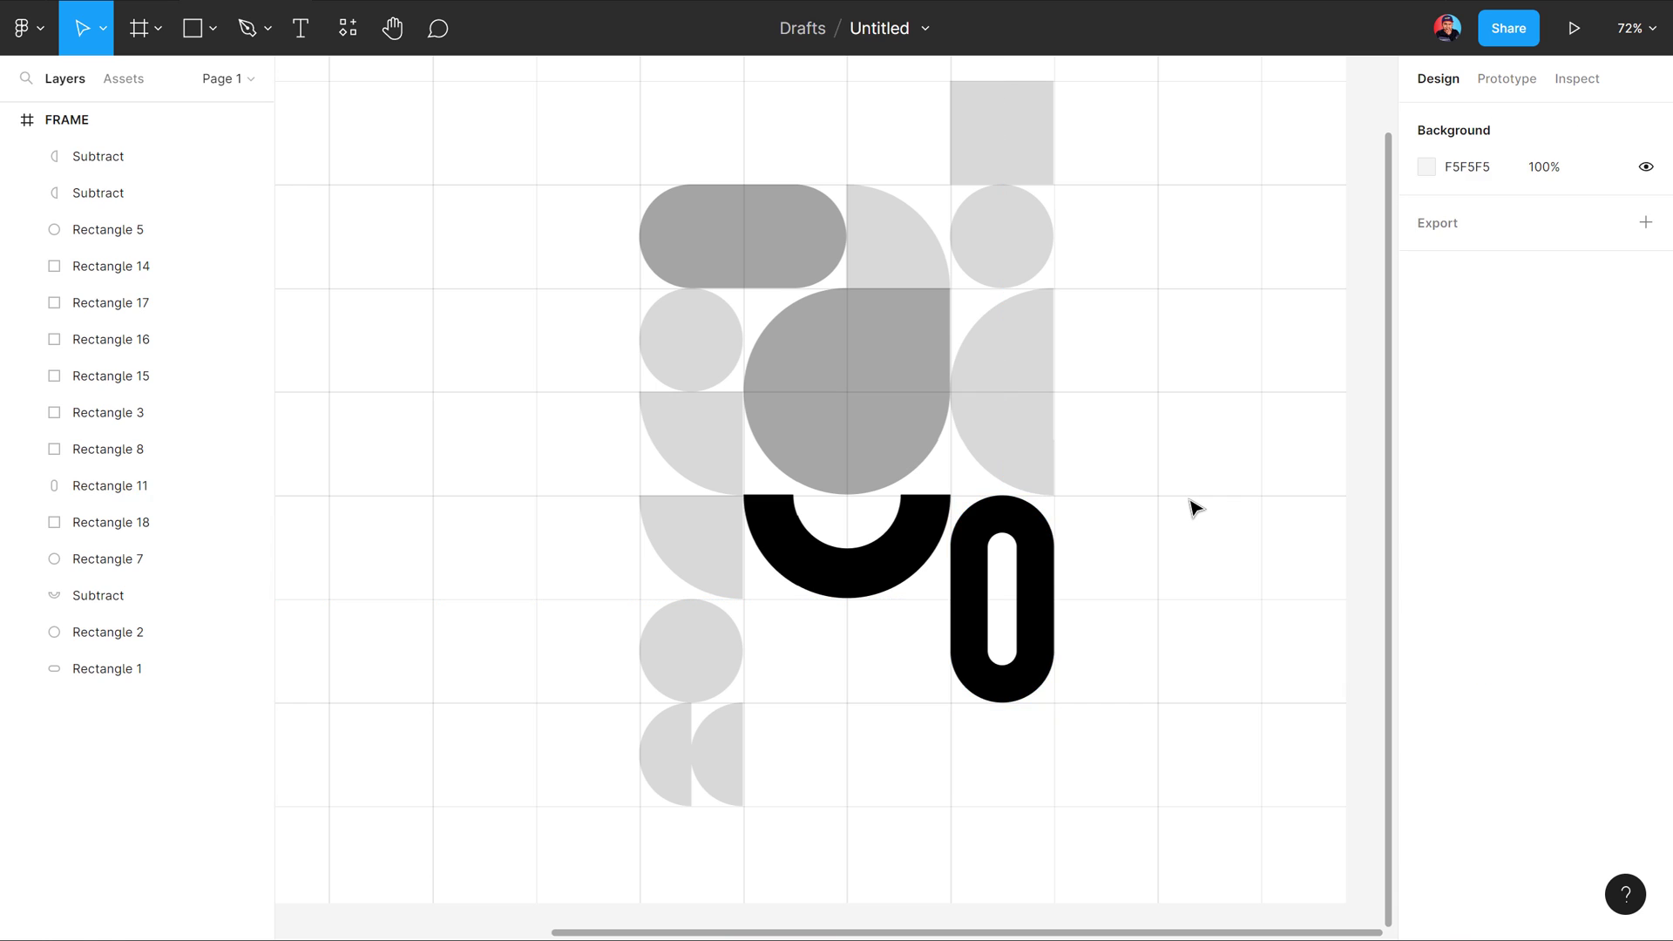
Step: Duplicate the ring pill, rotate it horizontal, and snap it beneath the black arch
click(982, 595)
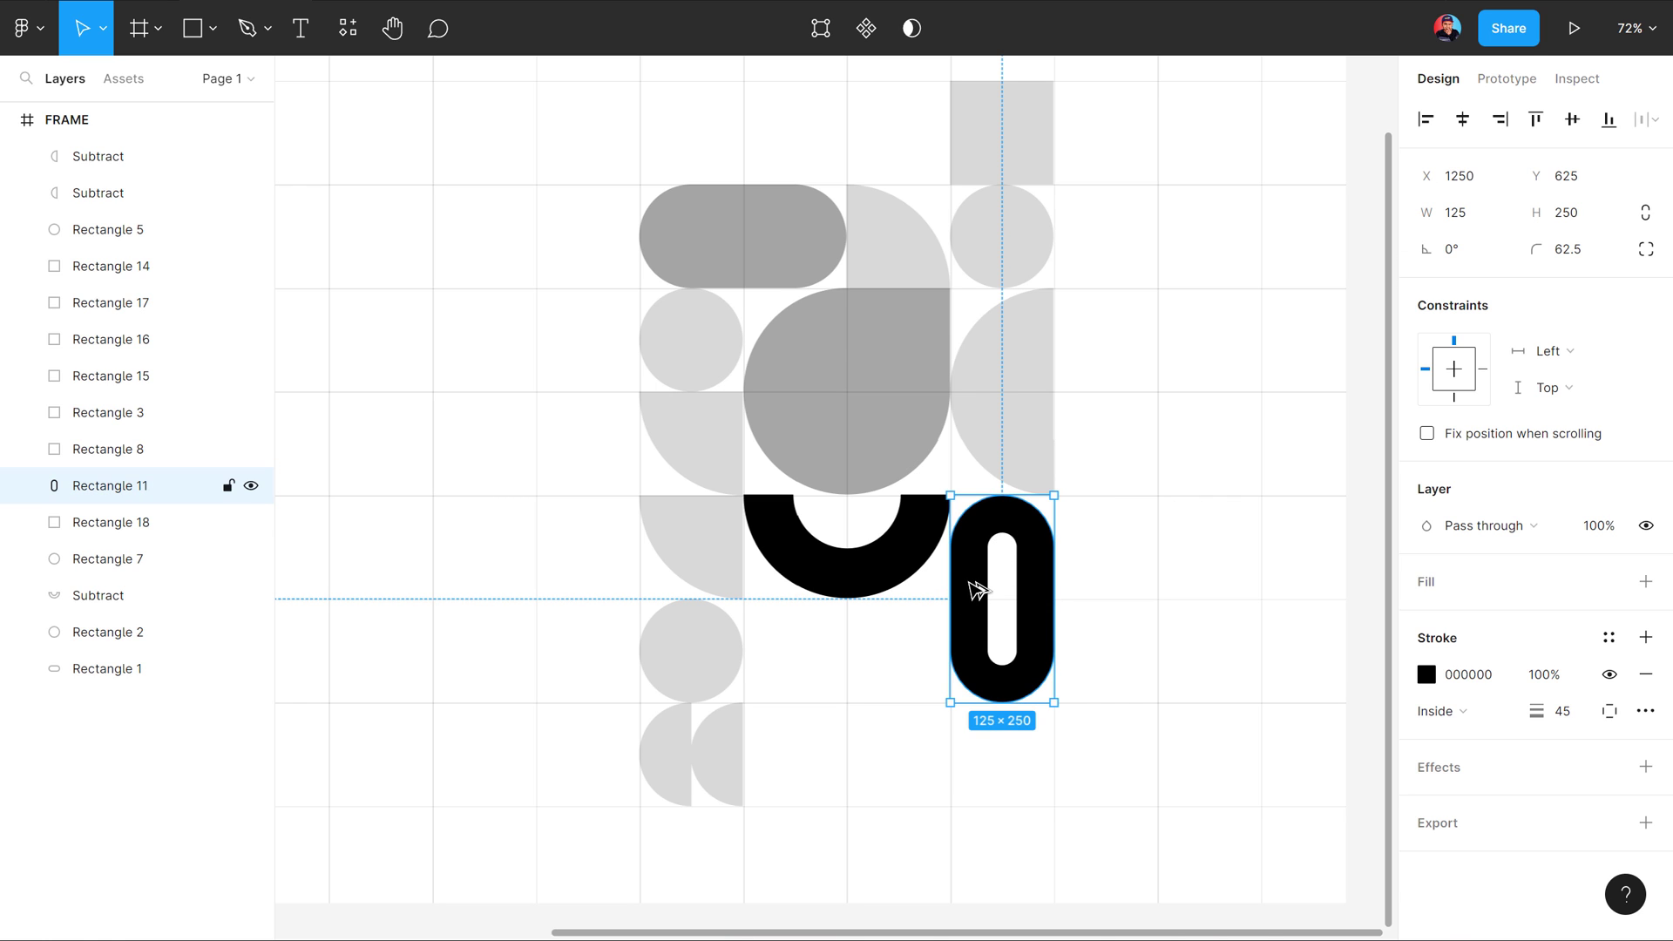
drag(977, 591, 814, 643)
drag(901, 538, 923, 699)
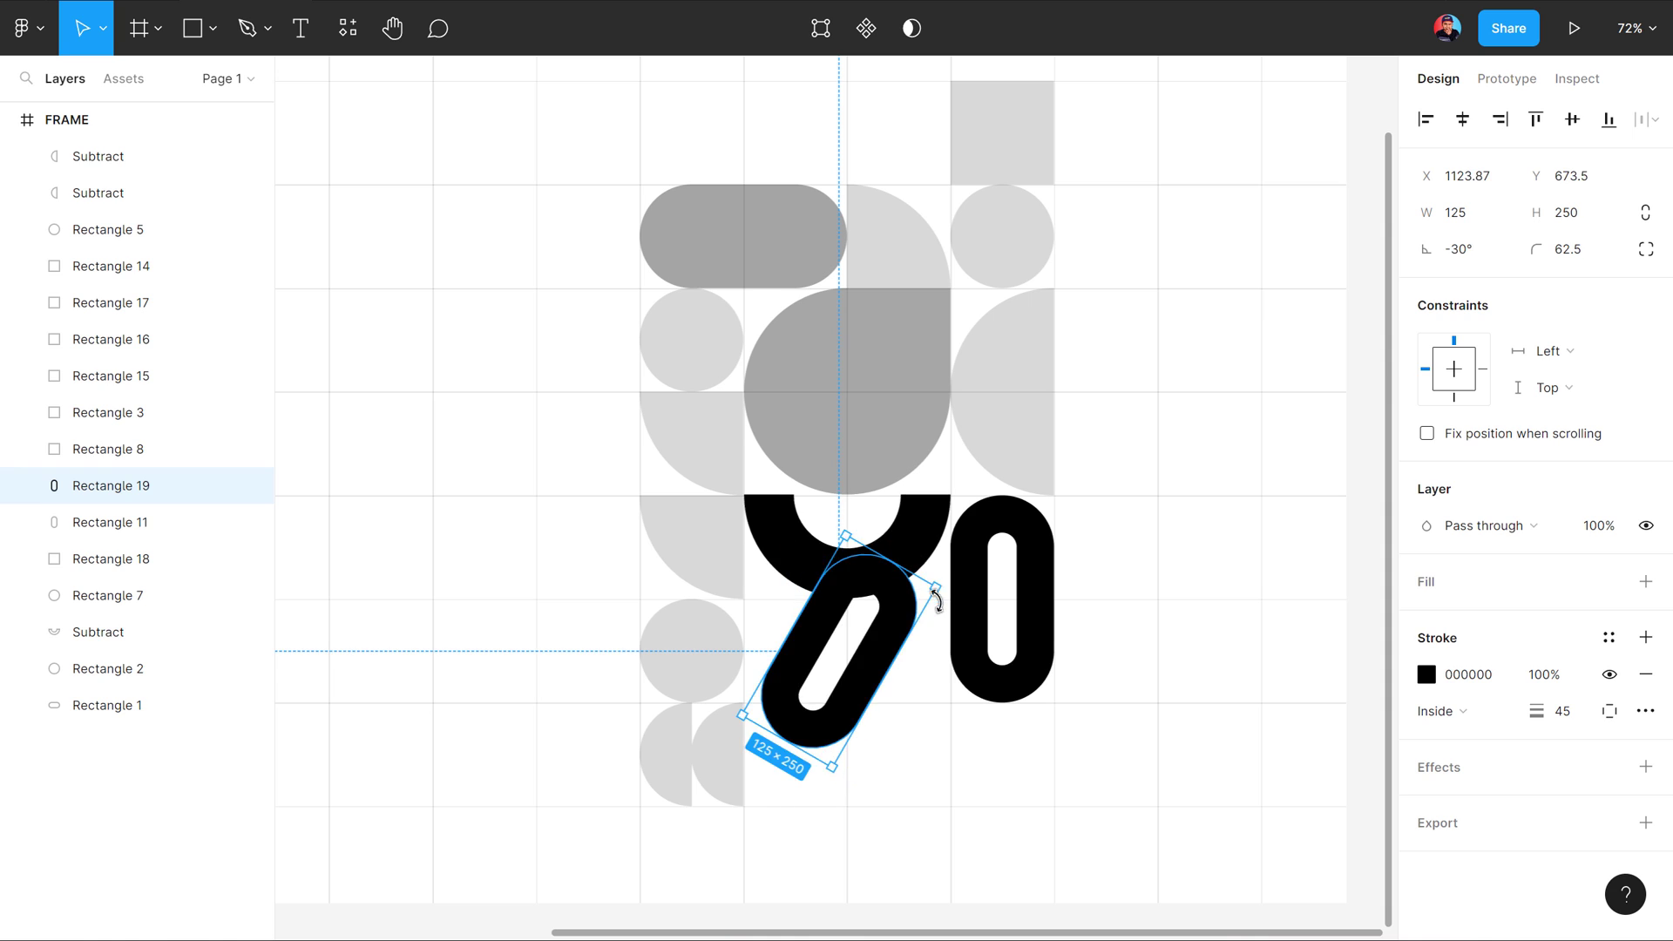
drag(772, 633, 782, 622)
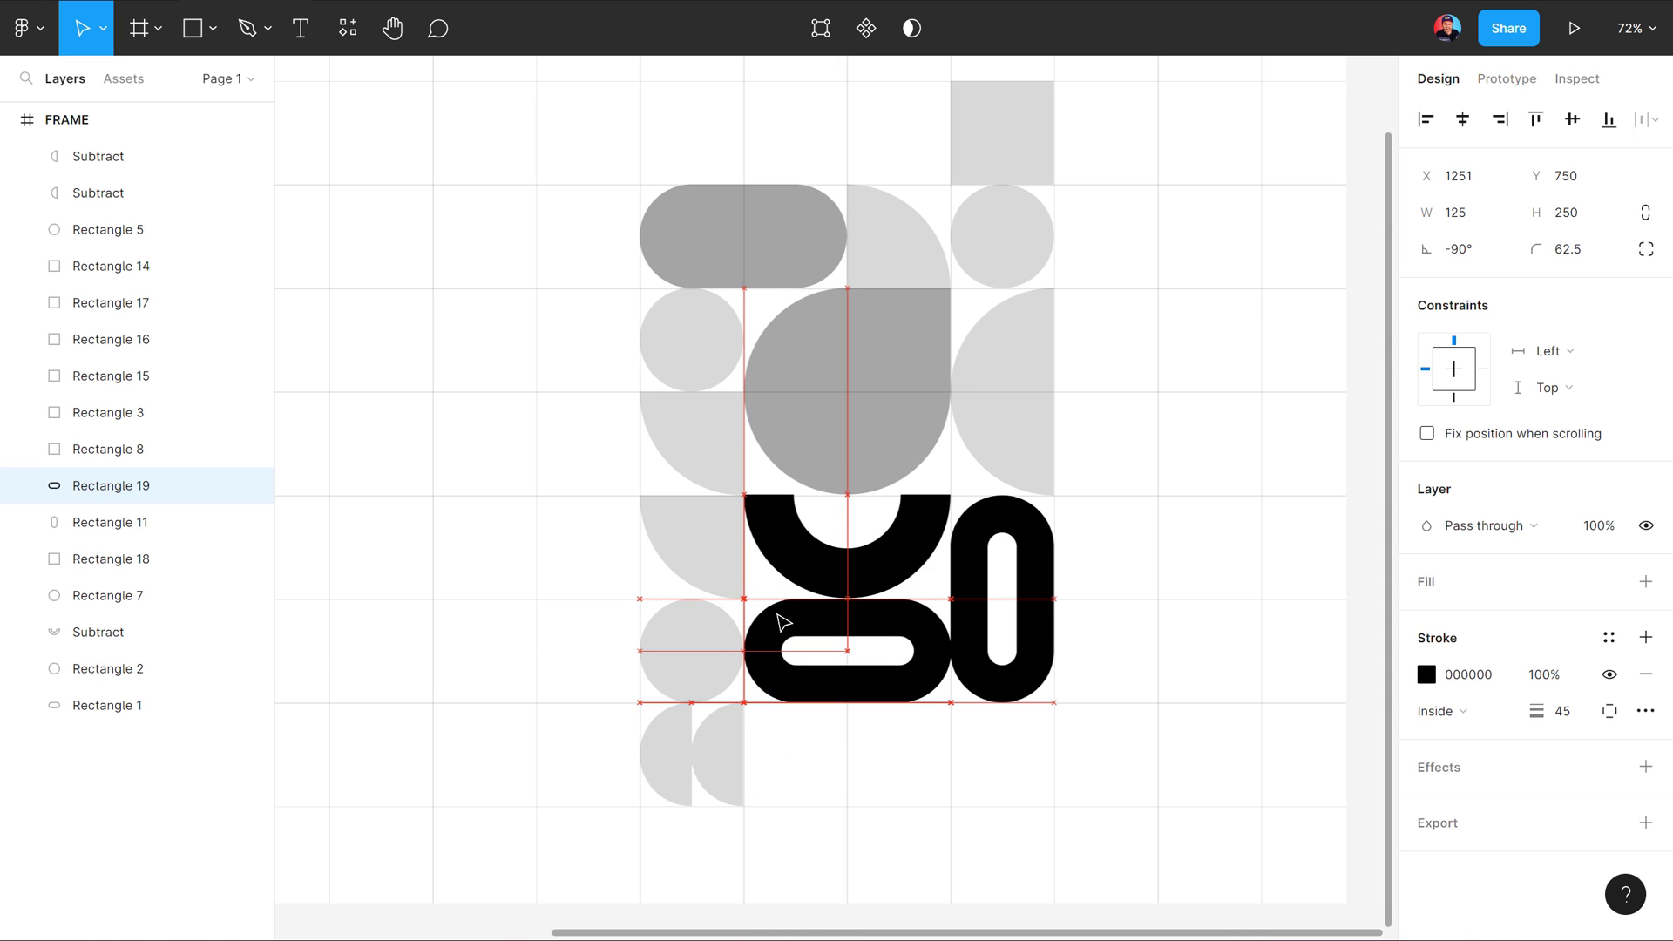
click(1278, 571)
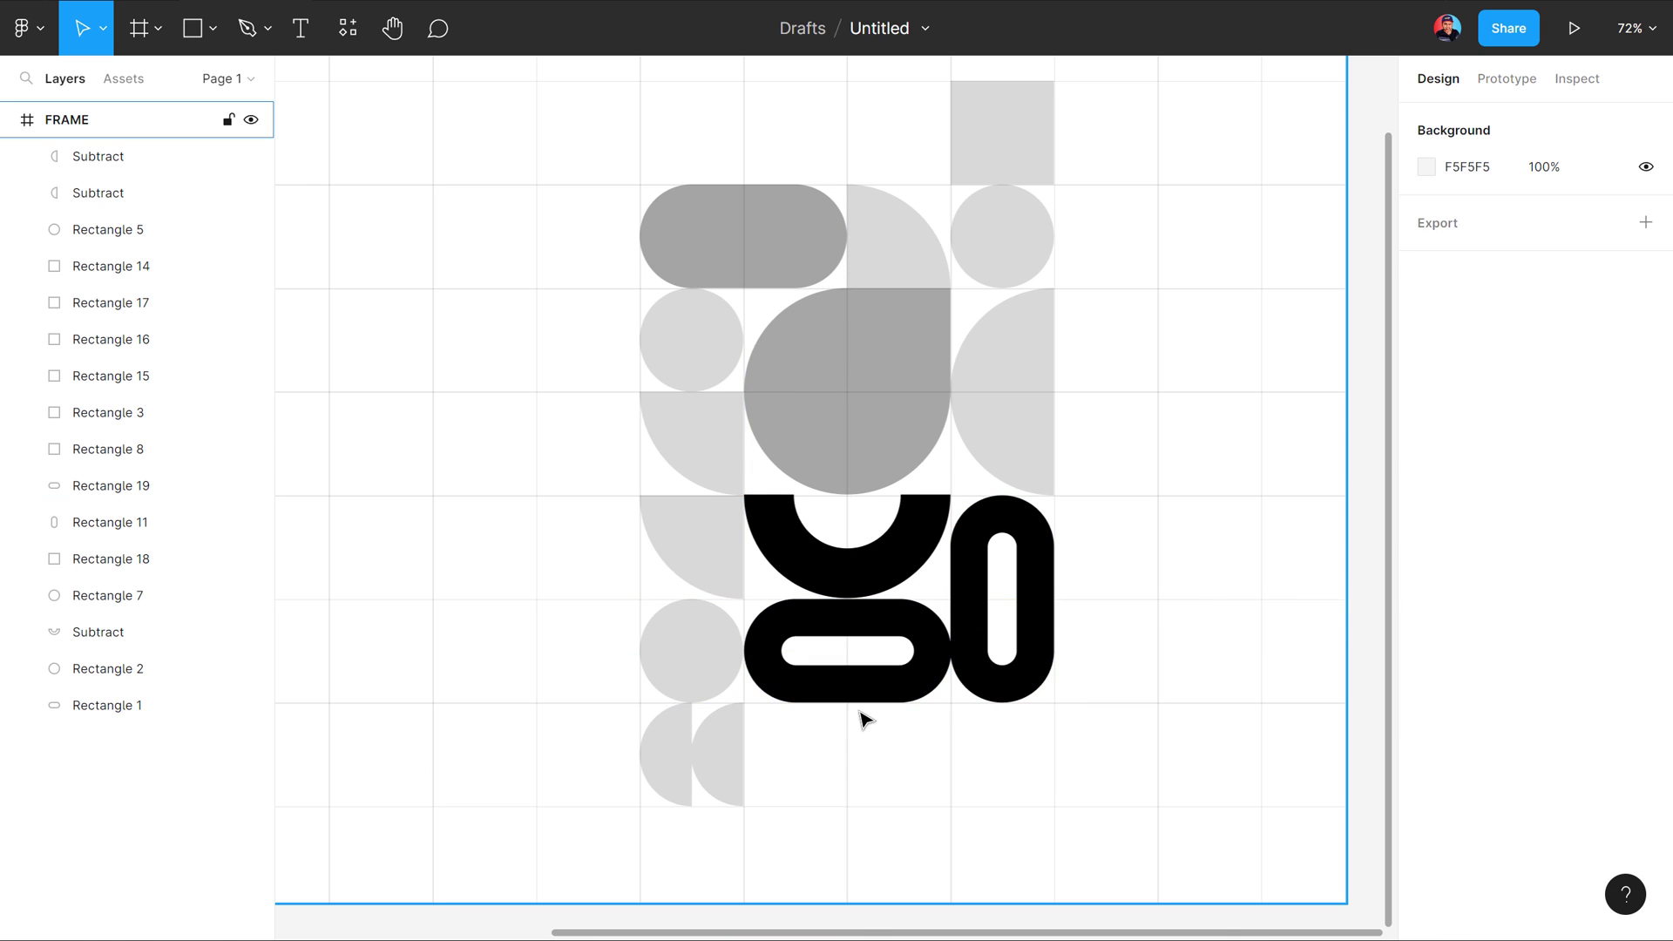
Step: Stretch the black arch downward to meet the horizontal pill
scroll(874, 687, up, 5)
scroll(819, 493, up, 5)
scroll(833, 490, up, 5)
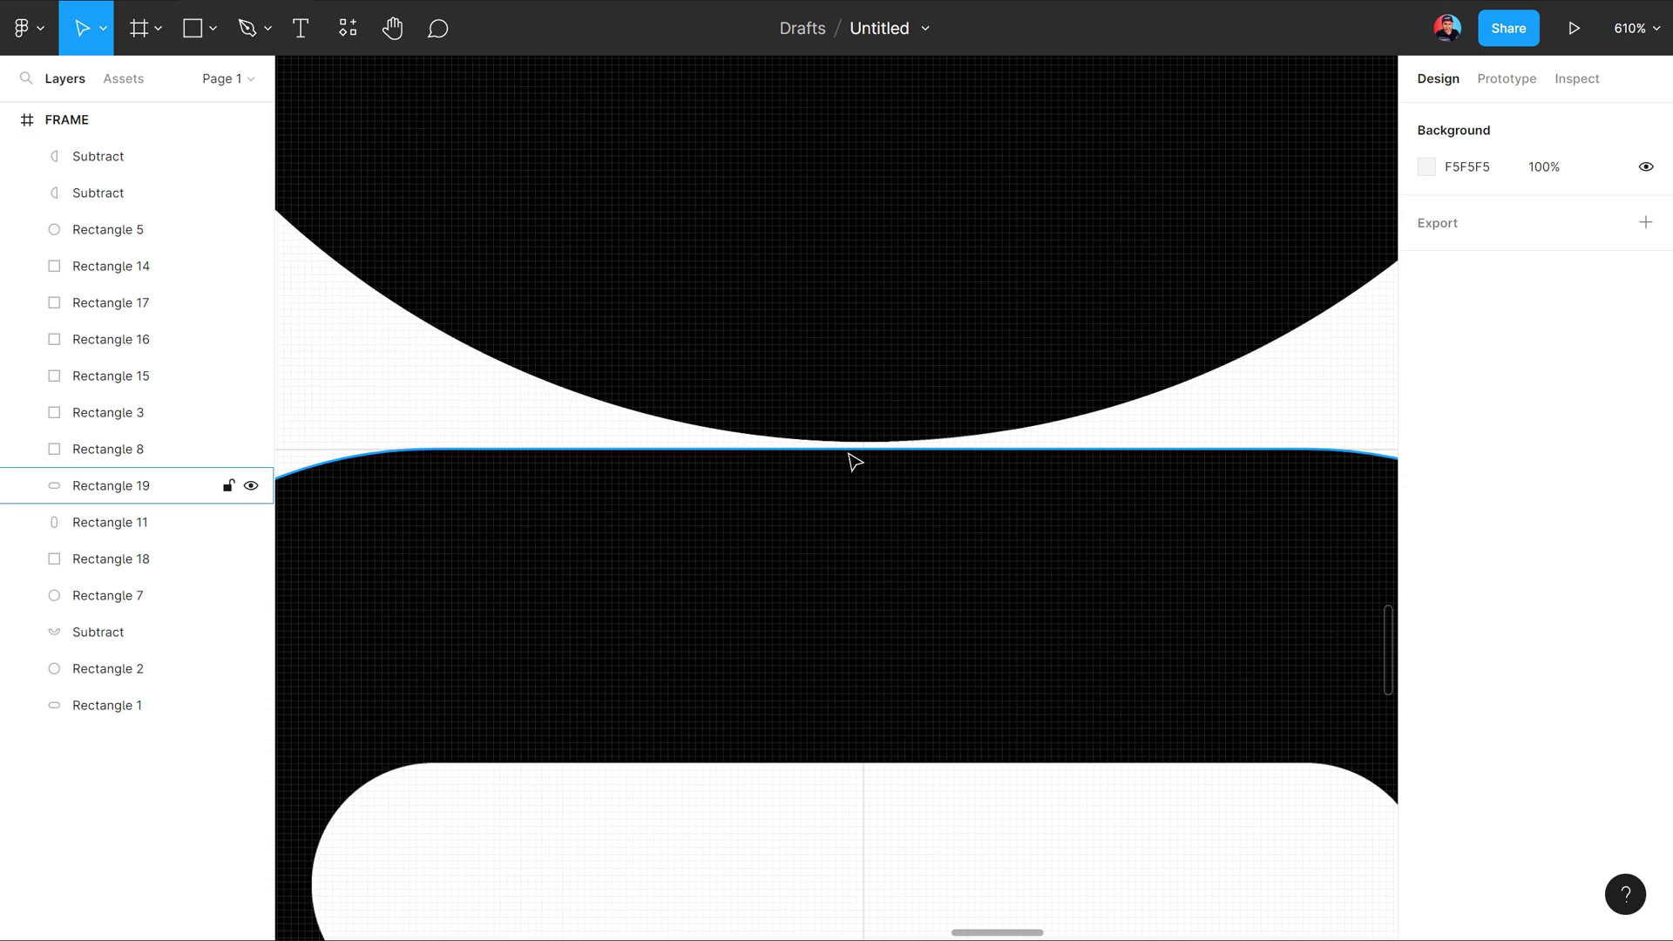
click(875, 392)
drag(875, 436, 875, 447)
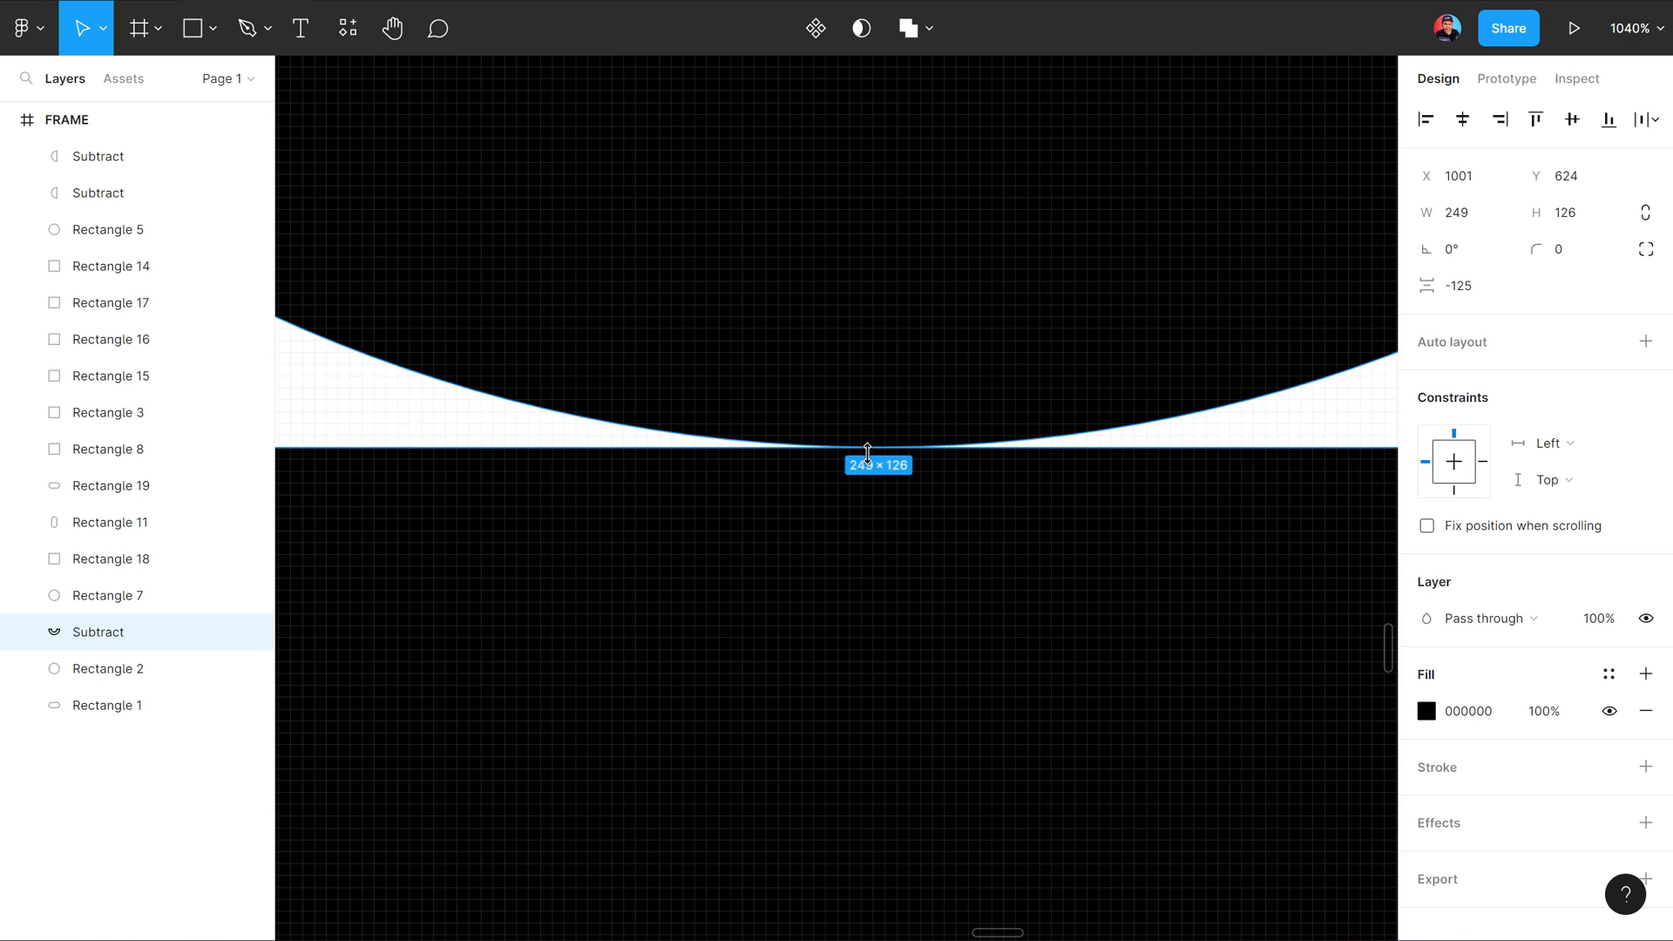
scroll(983, 448, down, 5)
scroll(985, 448, down, 3)
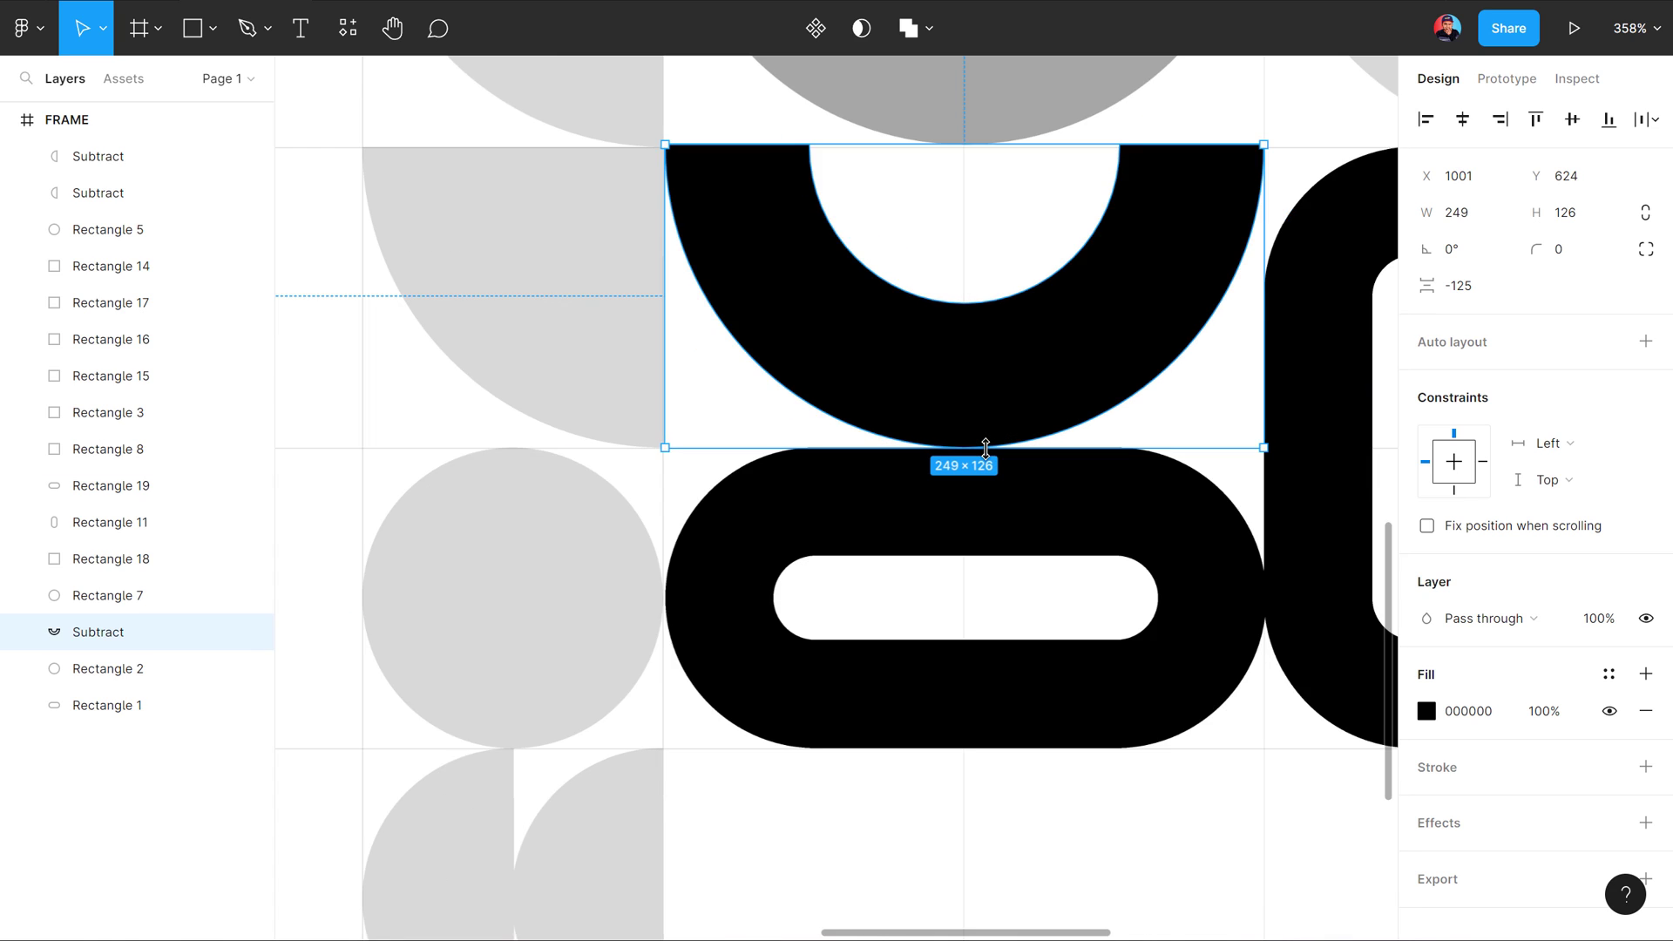
scroll(1083, 501, down, 2)
Step: Swap the horizontal pill's black stroke for a solid 313131 dark grey fill
click(875, 484)
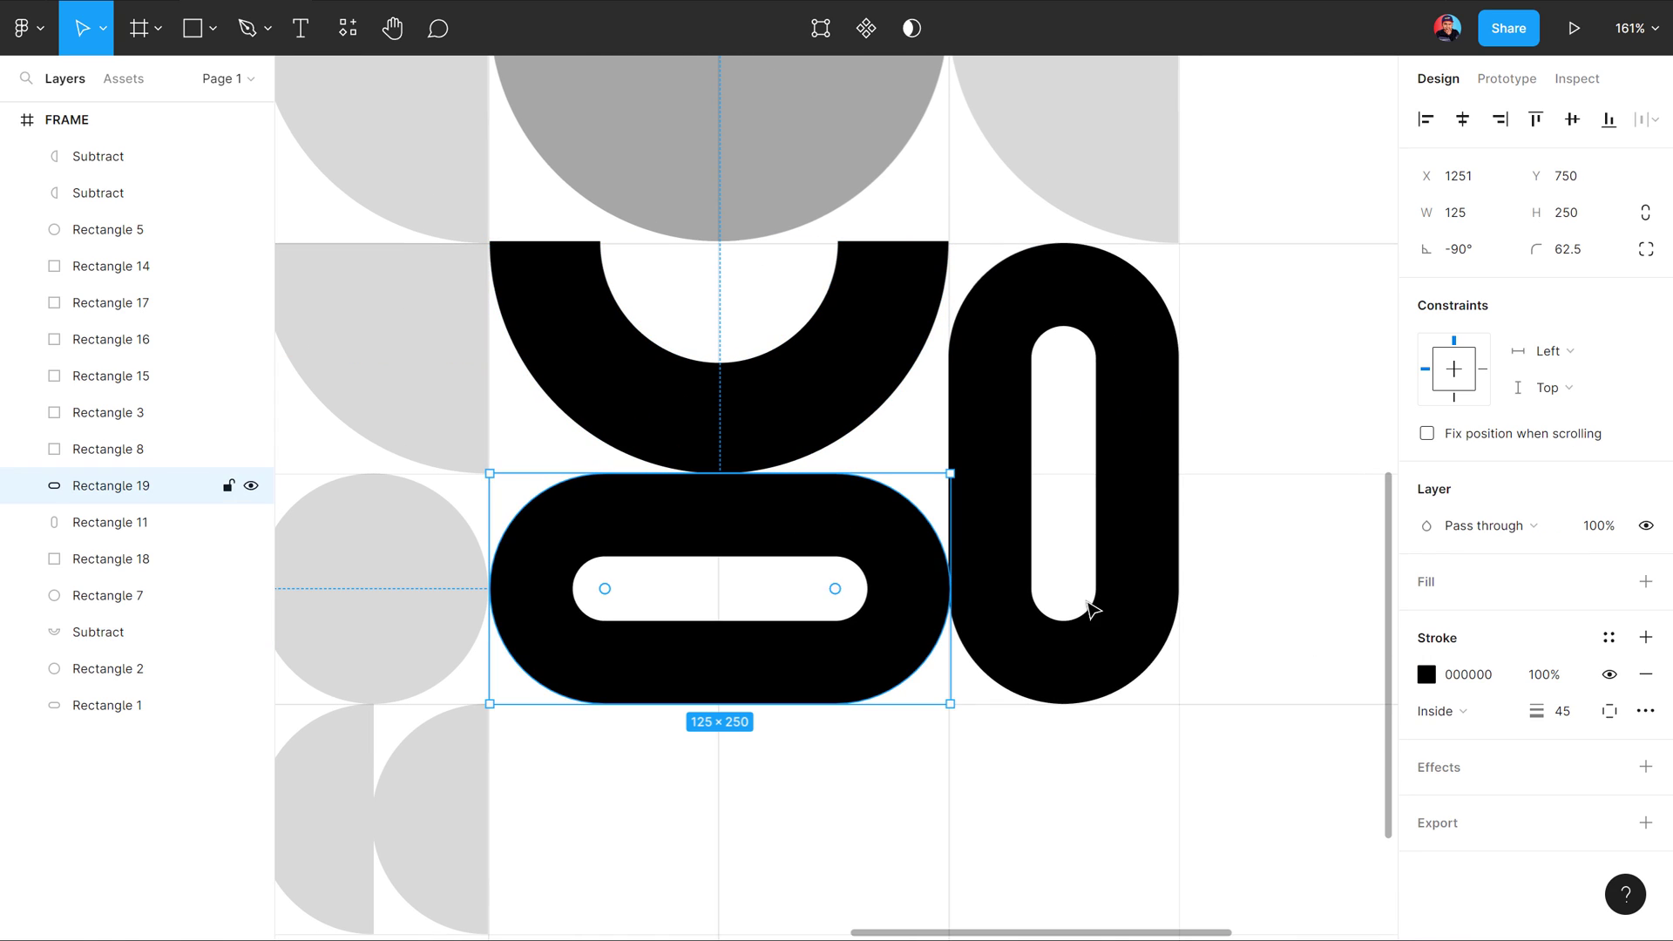
click(1646, 676)
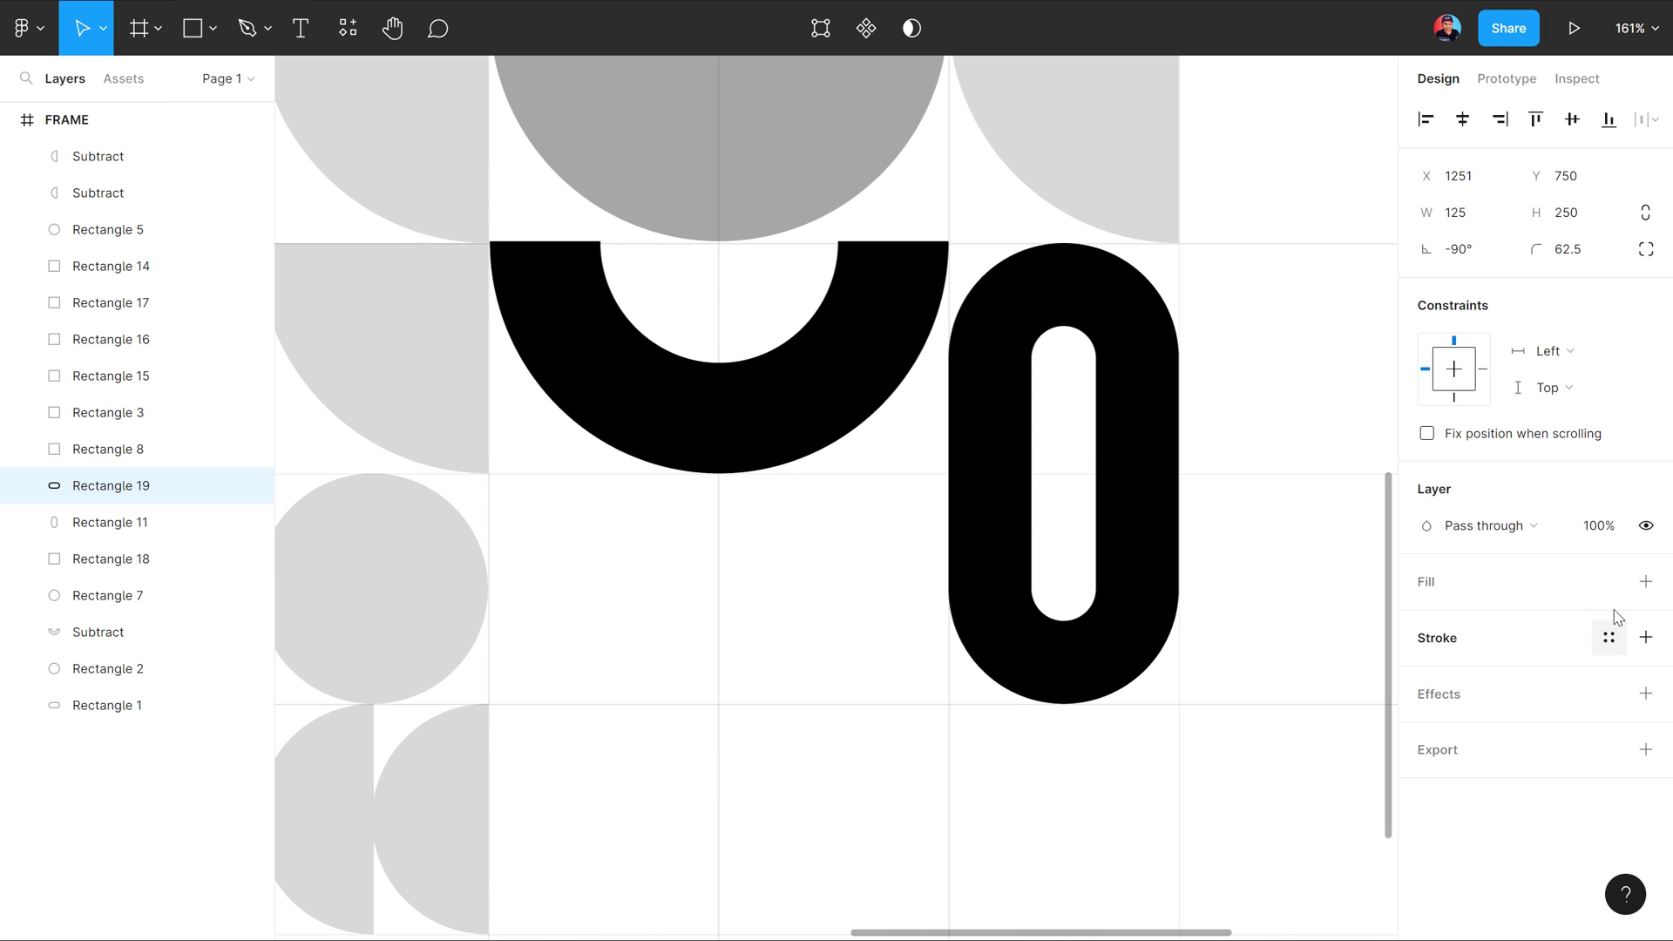
click(1645, 581)
drag(759, 547, 788, 555)
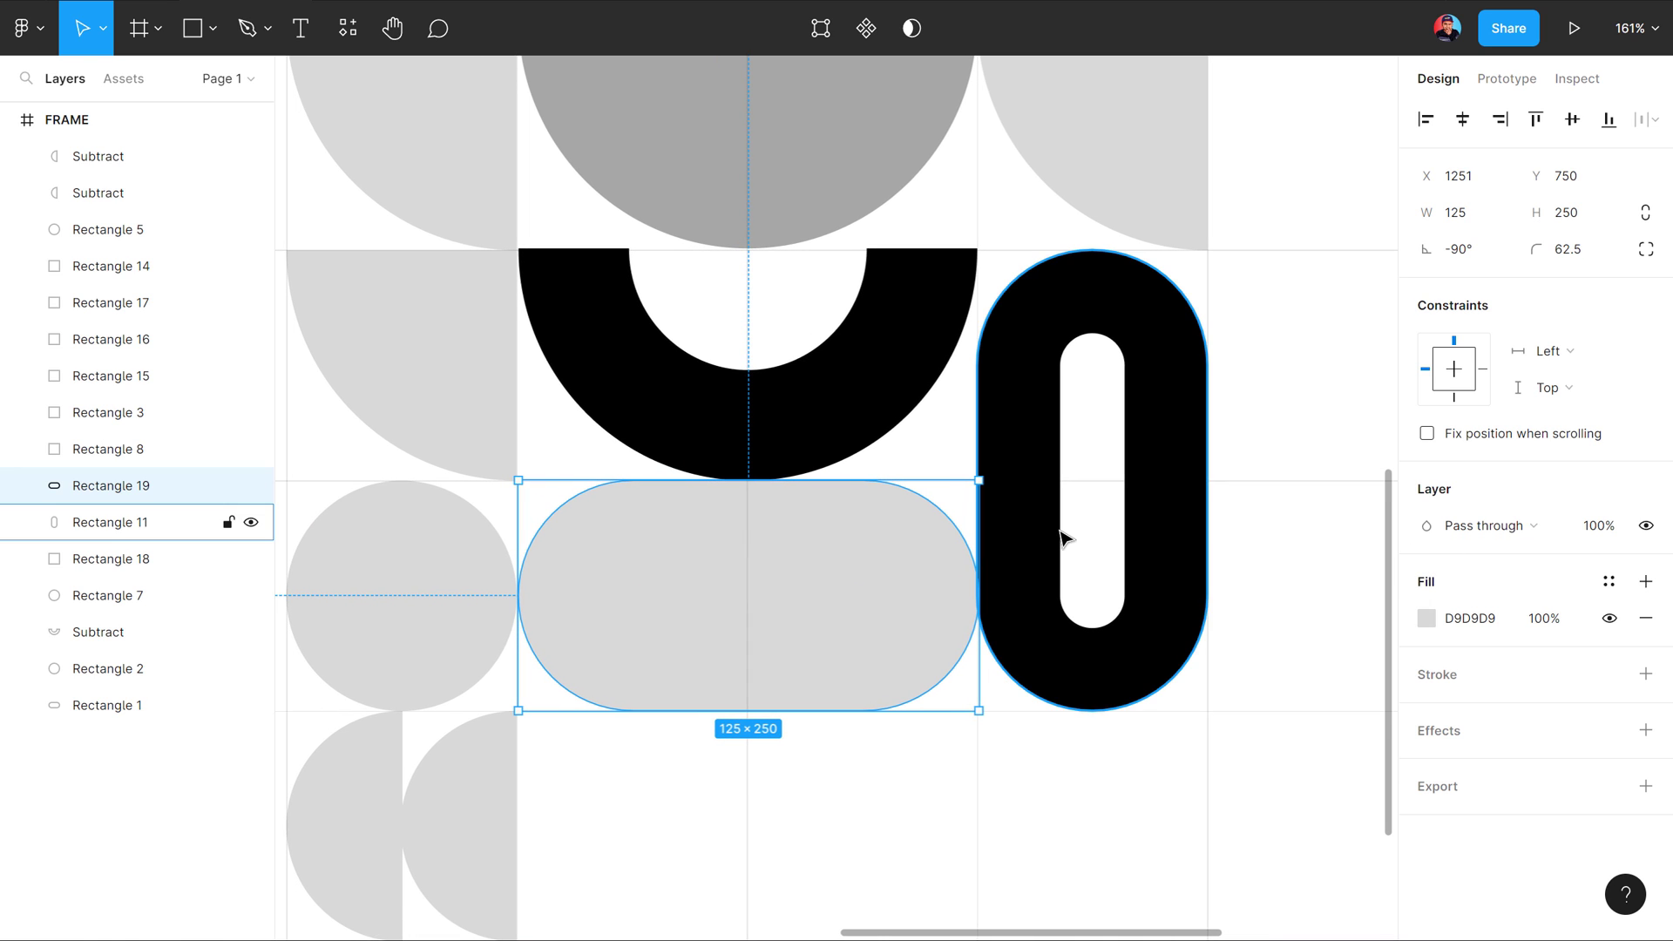
click(1426, 618)
drag(1127, 610, 1096, 619)
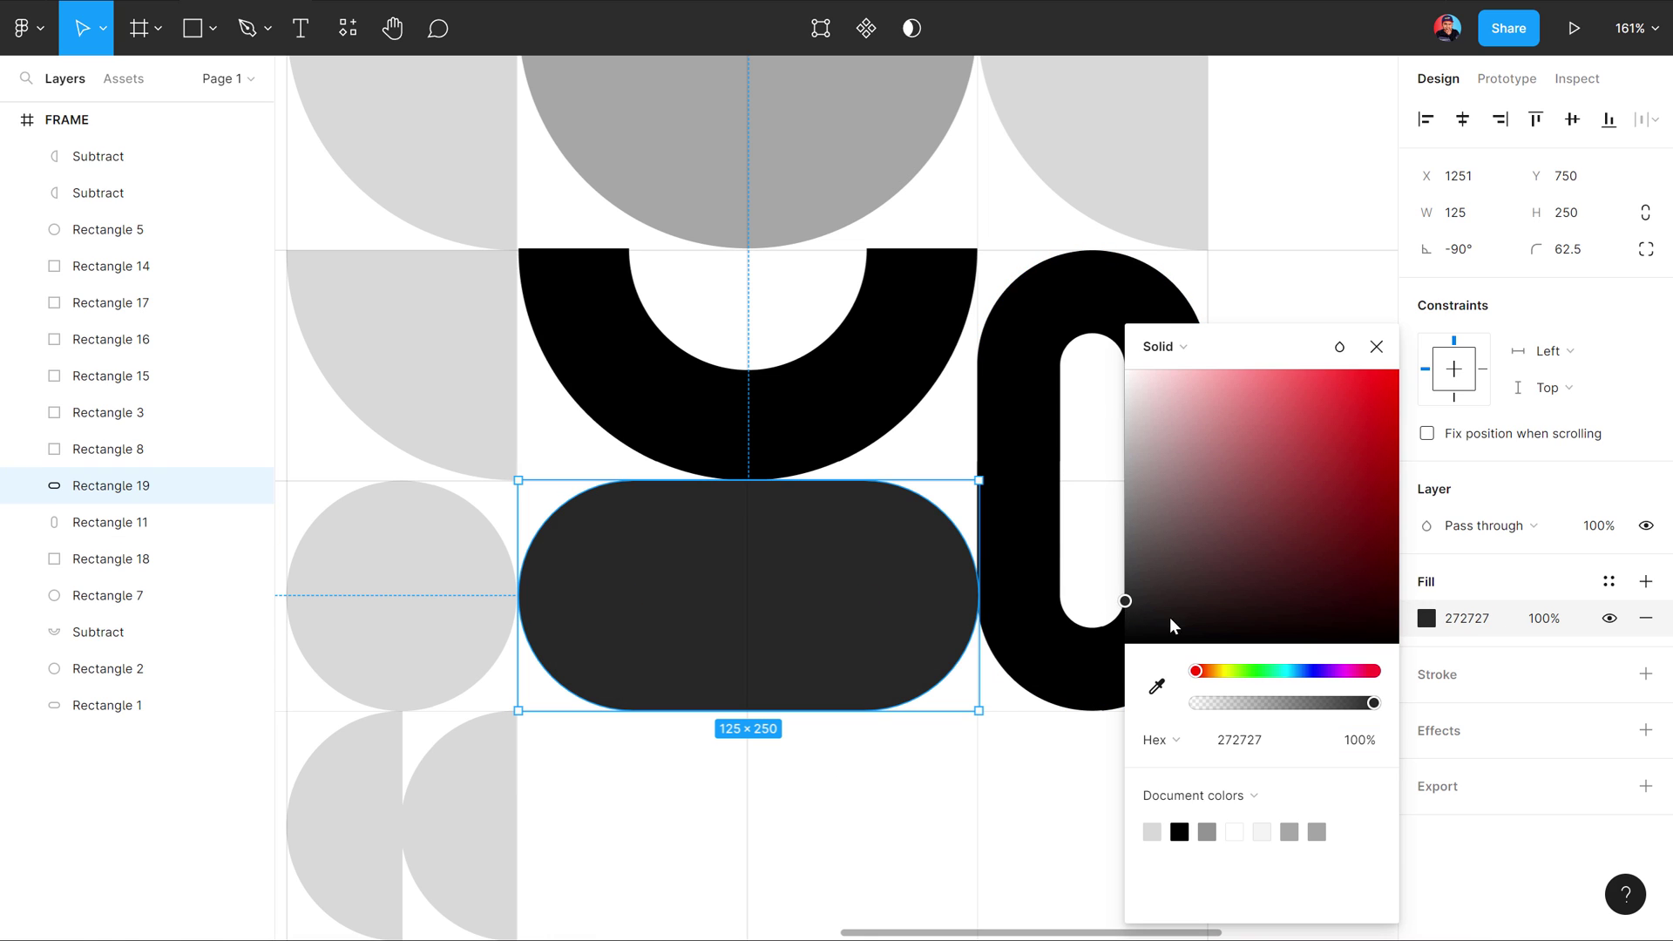
drag(1149, 594, 1122, 591)
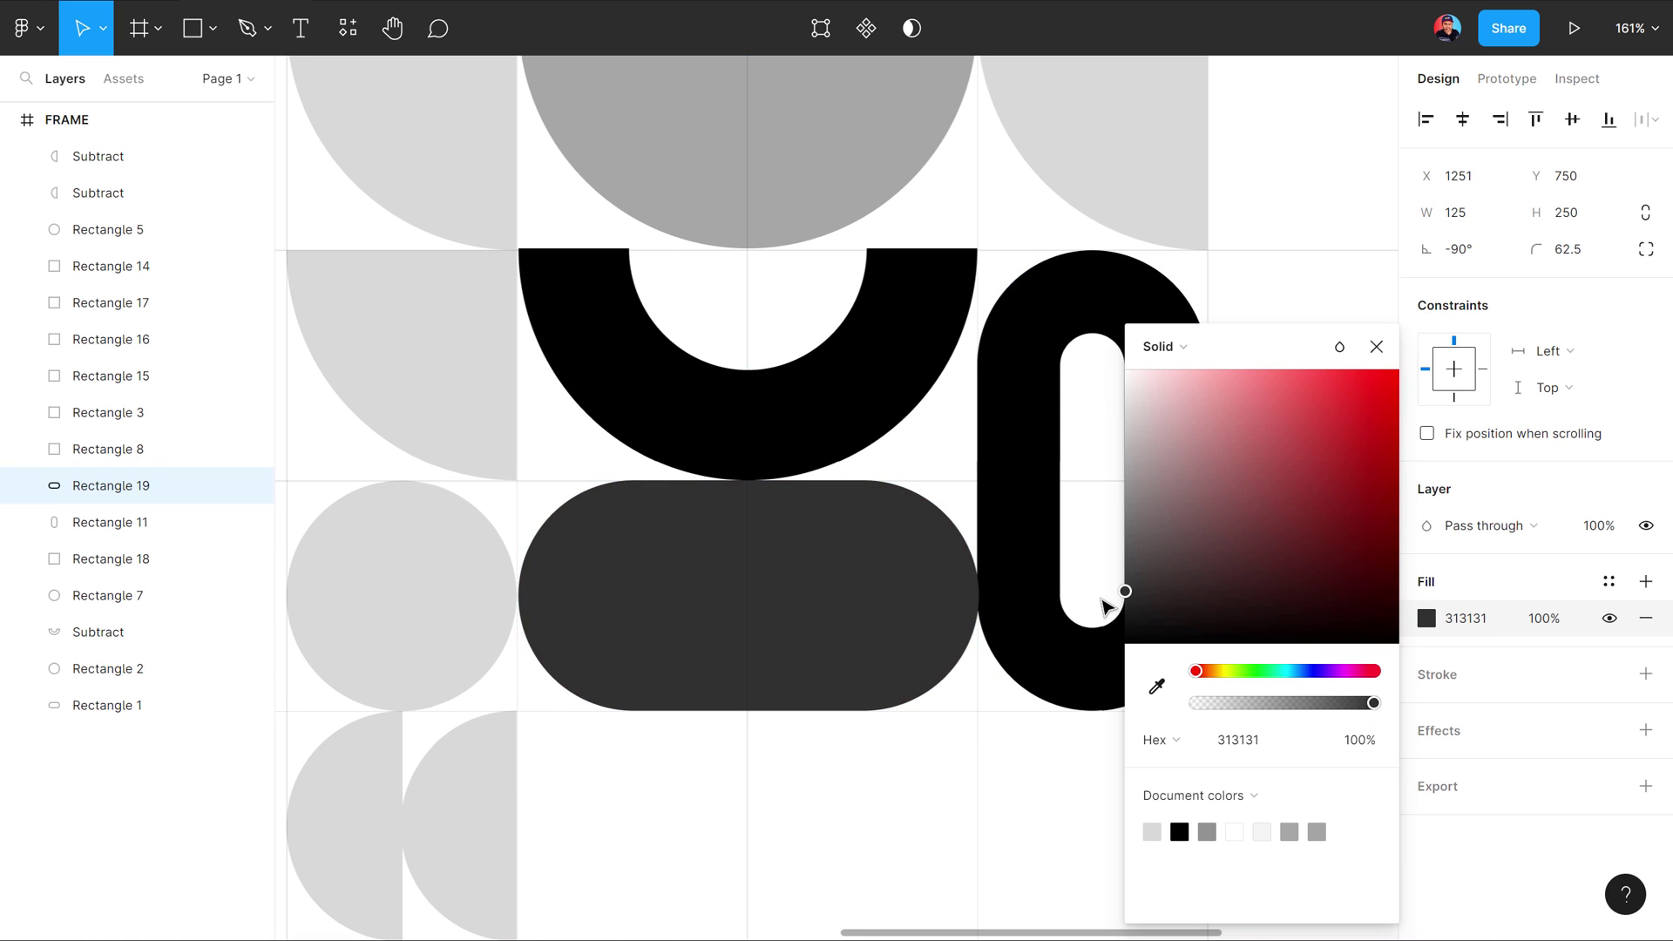
click(882, 740)
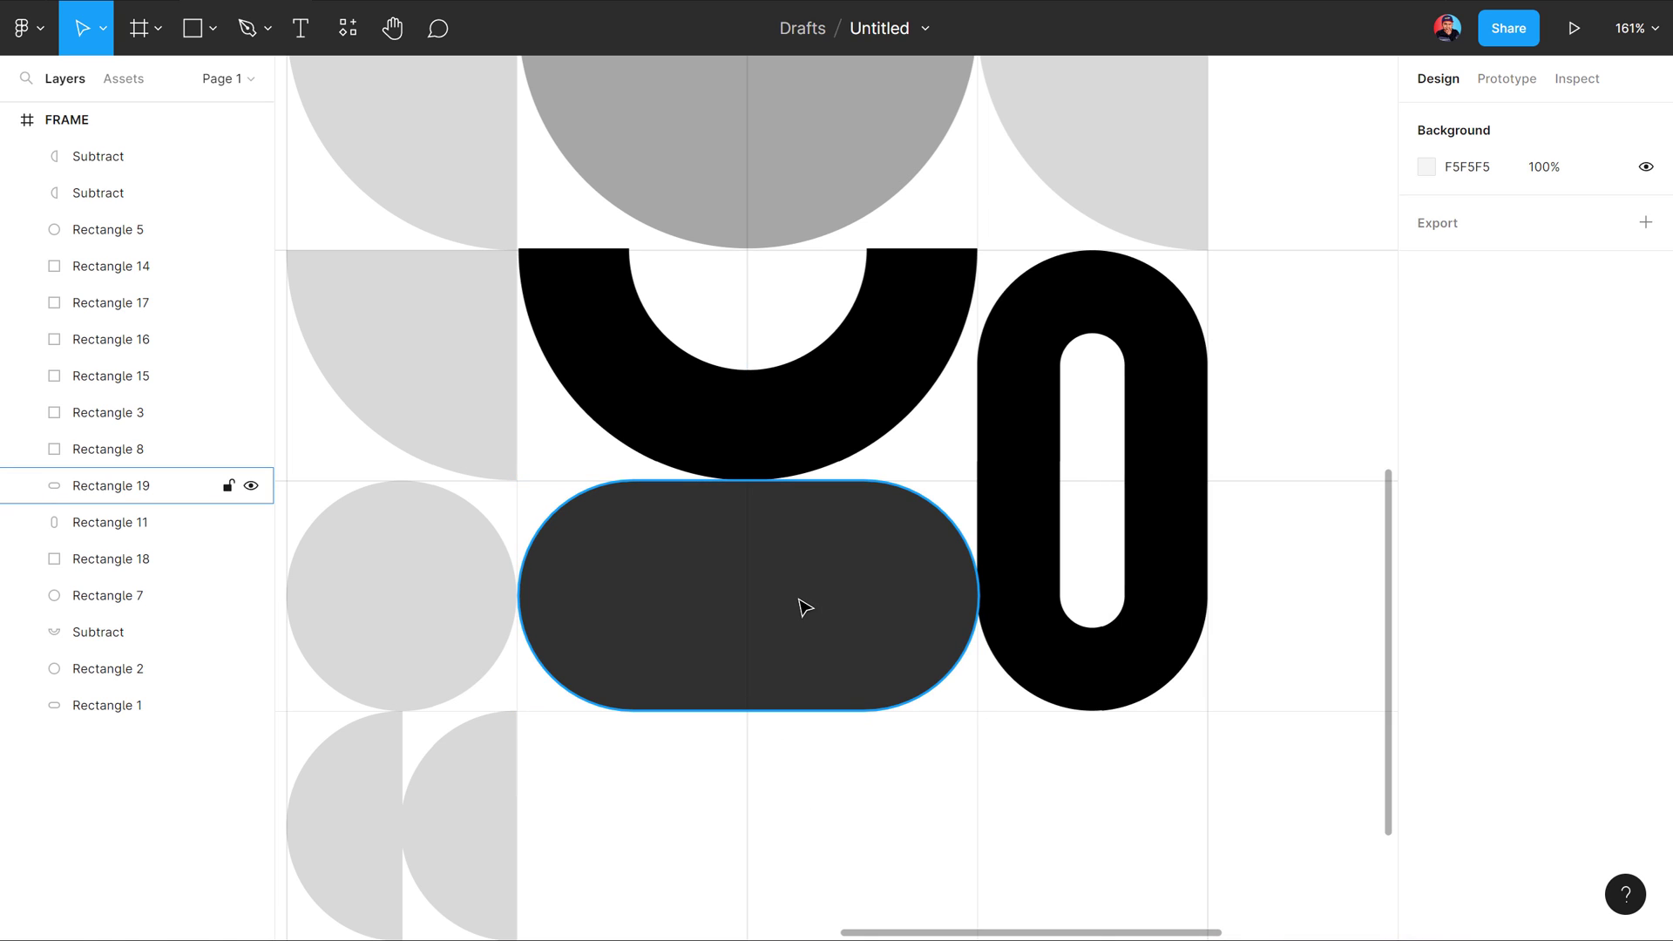
Step: Copy the bottom-left half-circle onto the dark pill and make it white
click(327, 830)
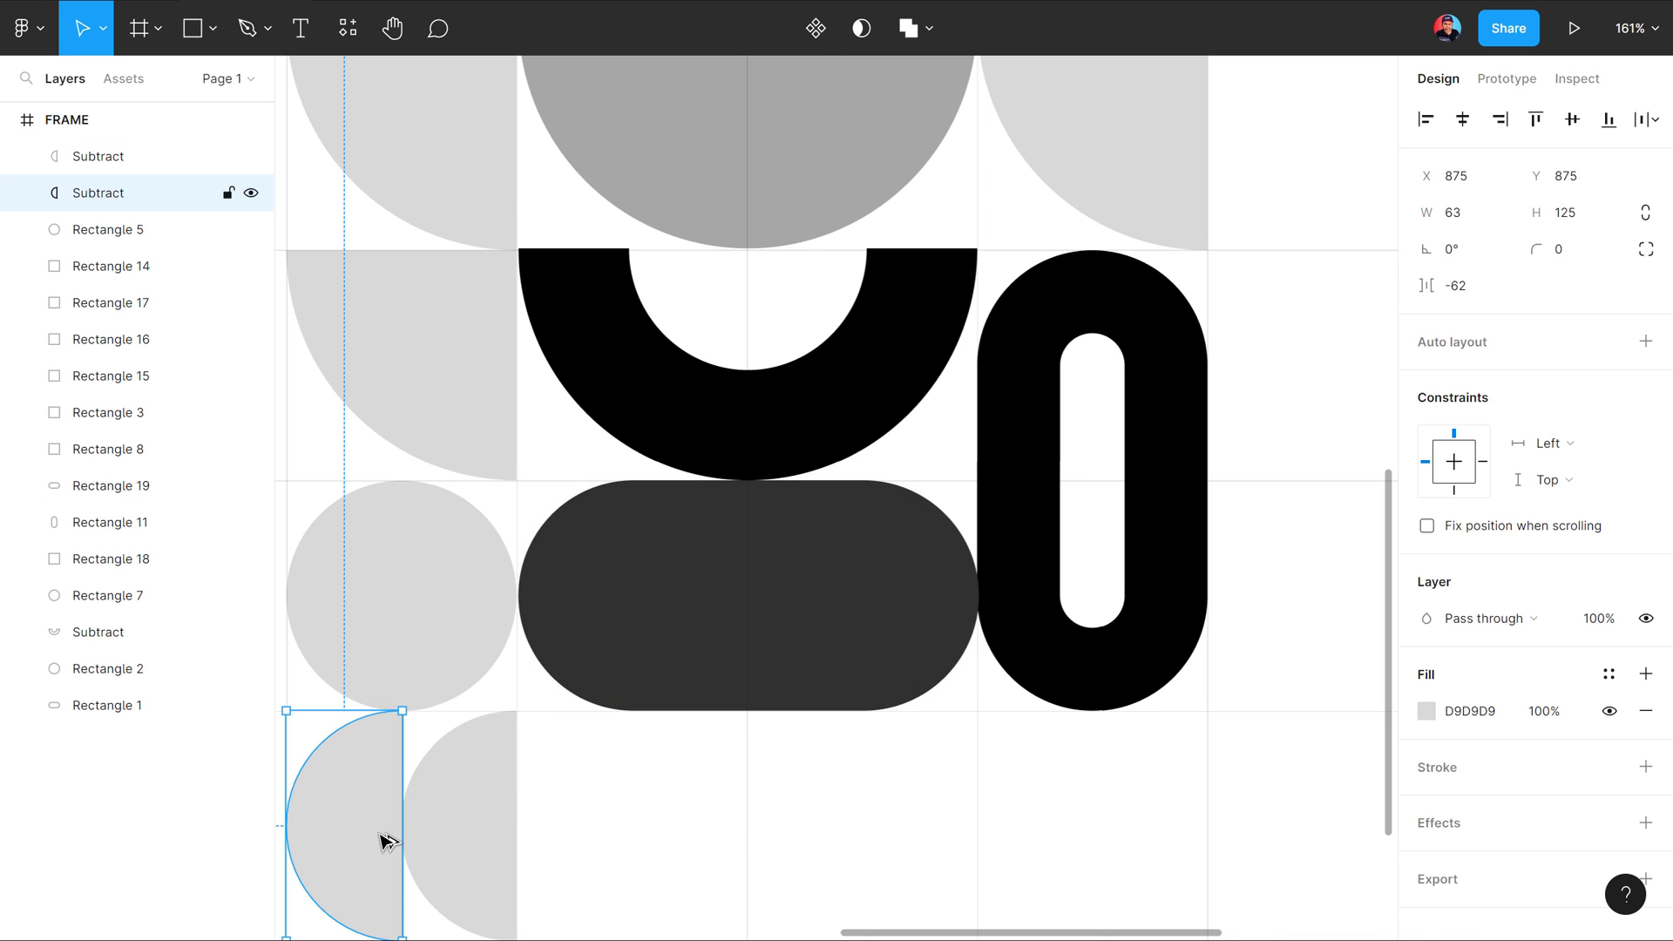
mouse_move(361, 845)
mouse_down()
mouse_move(831, 608)
mouse_move(871, 605)
mouse_up()
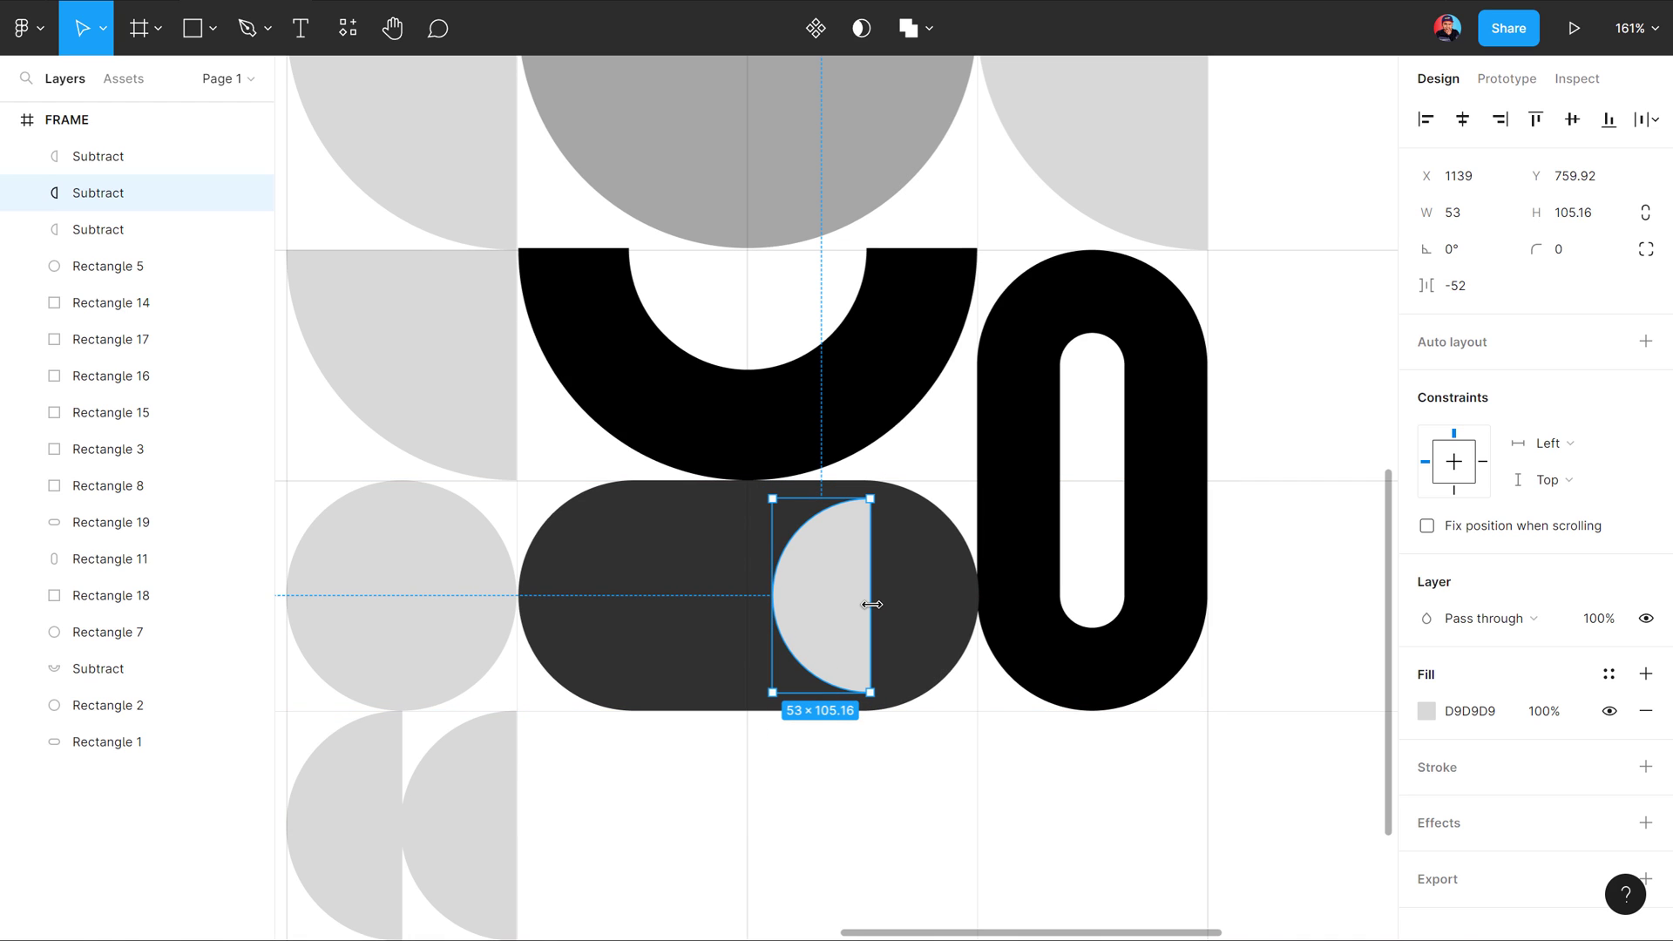
click(903, 777)
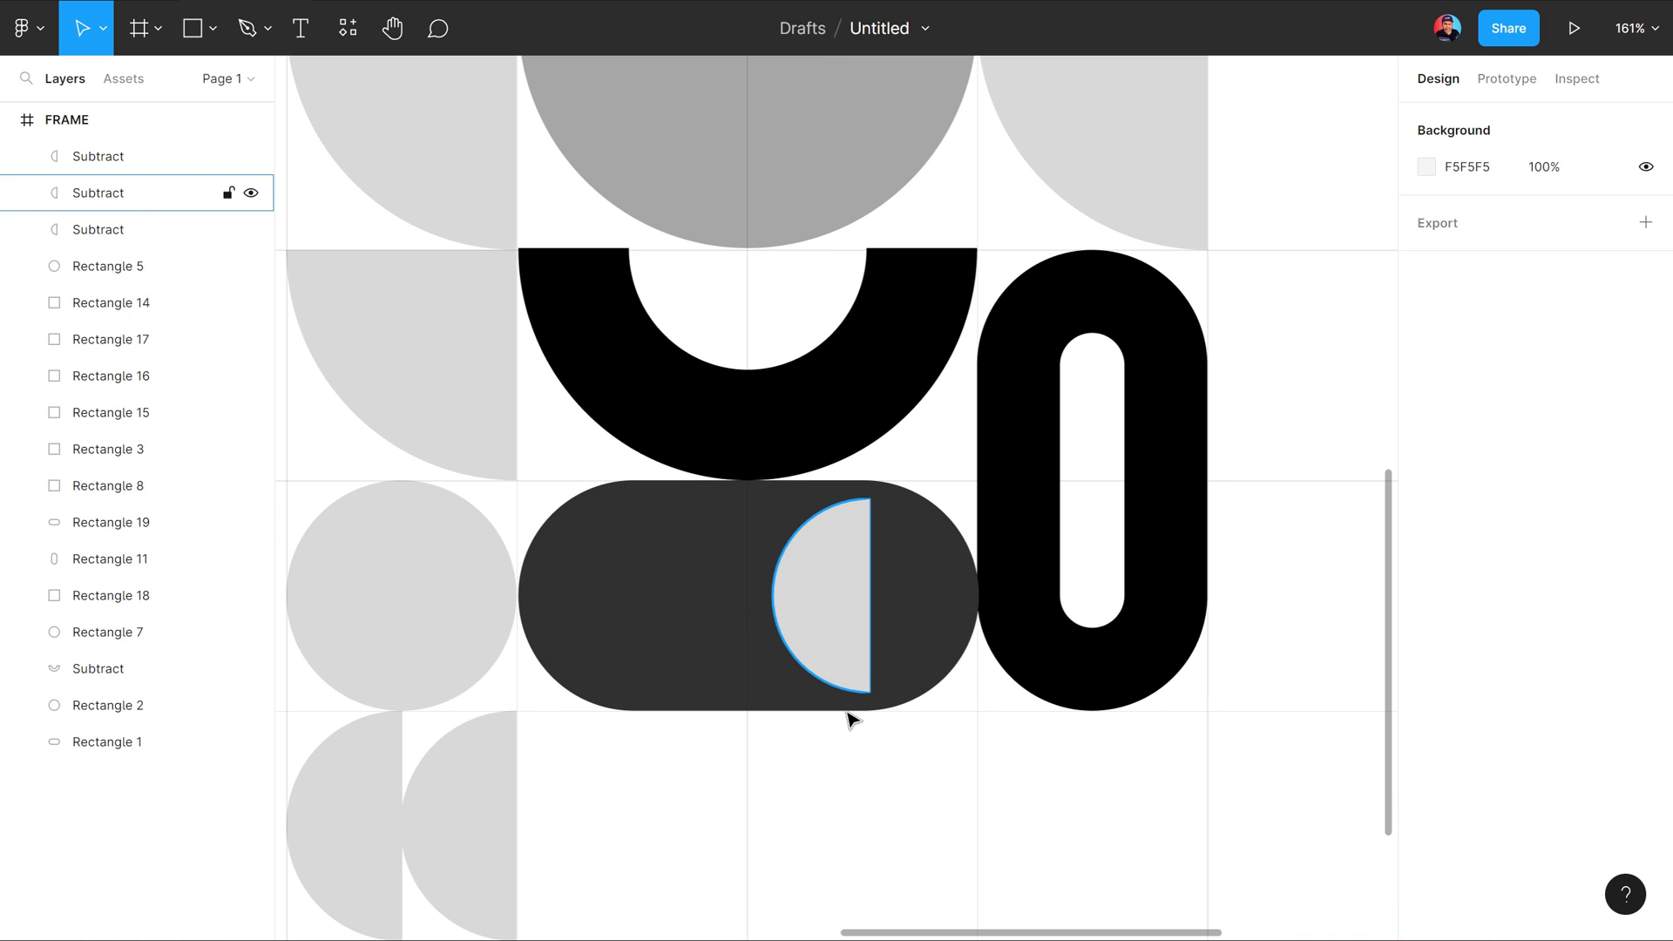
click(839, 616)
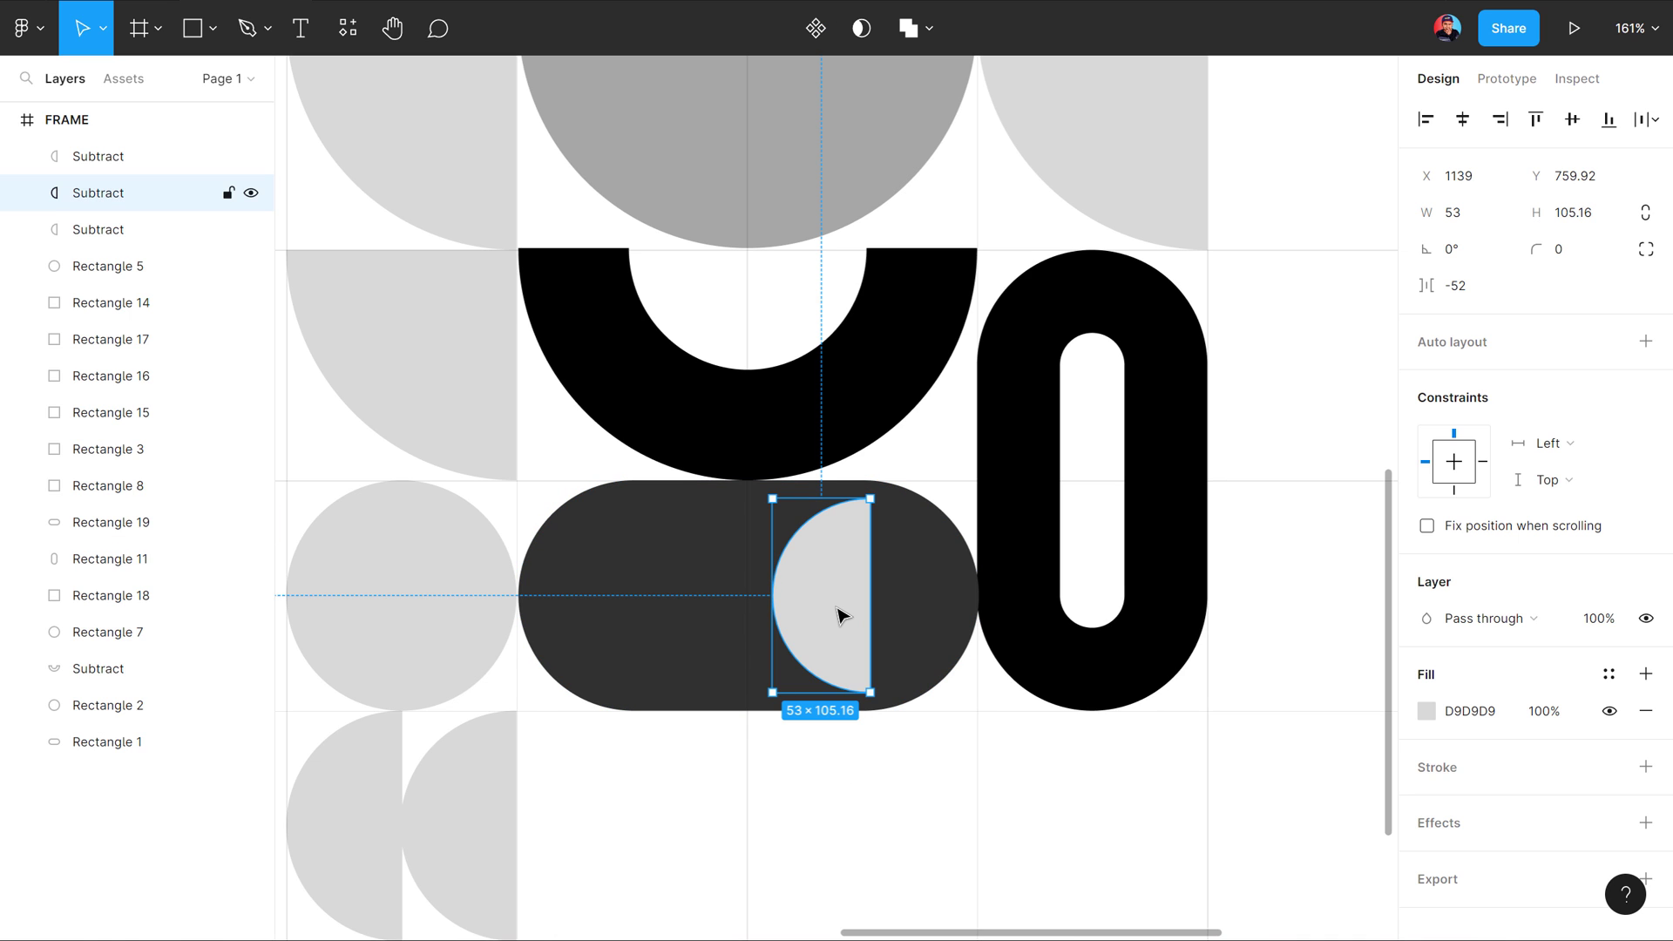
click(912, 795)
drag(890, 571, 897, 567)
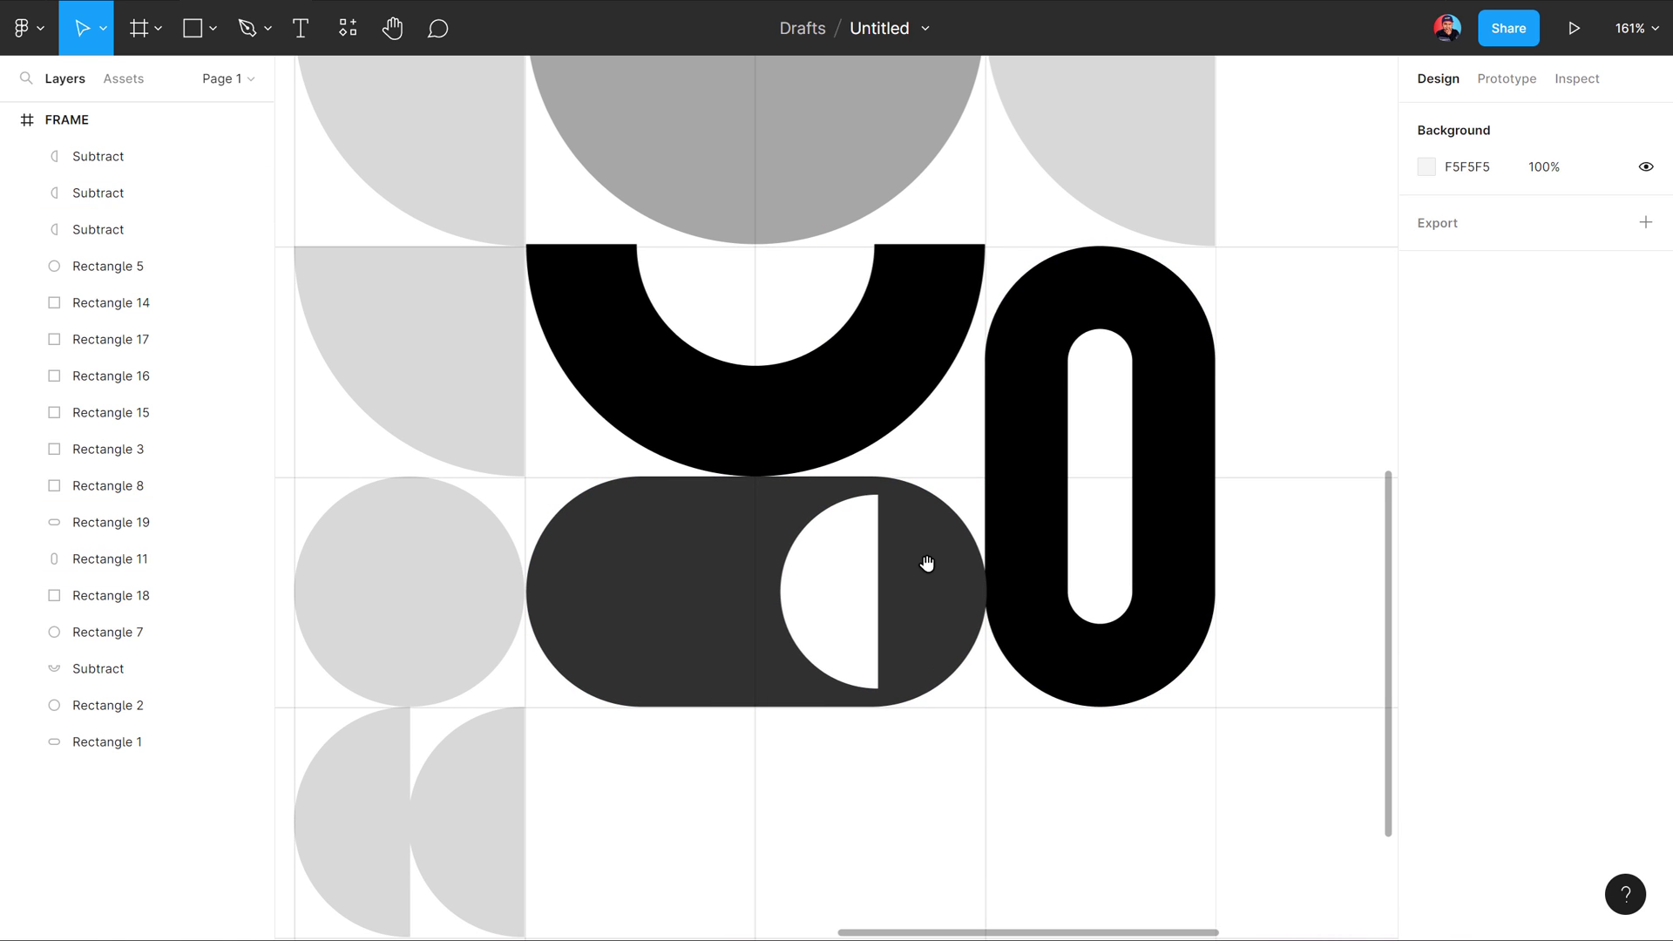
Step: Scroll to the top of the pattern and select the top-left grey pill
scroll(941, 558, down, 3)
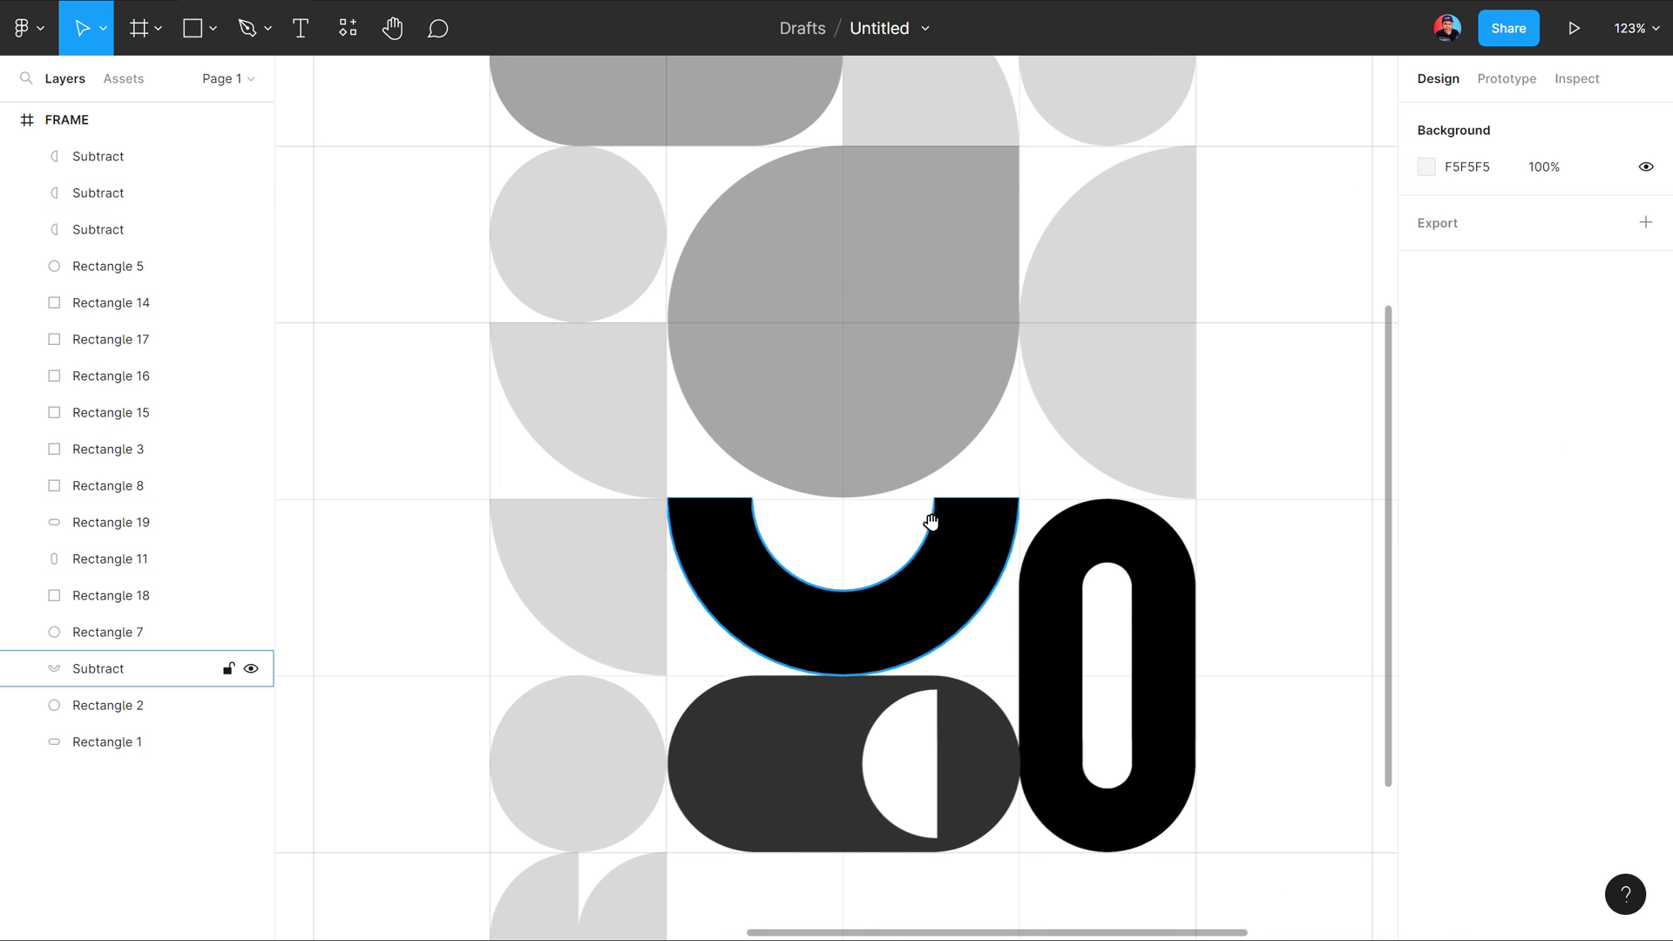
scroll(931, 521, down, 2)
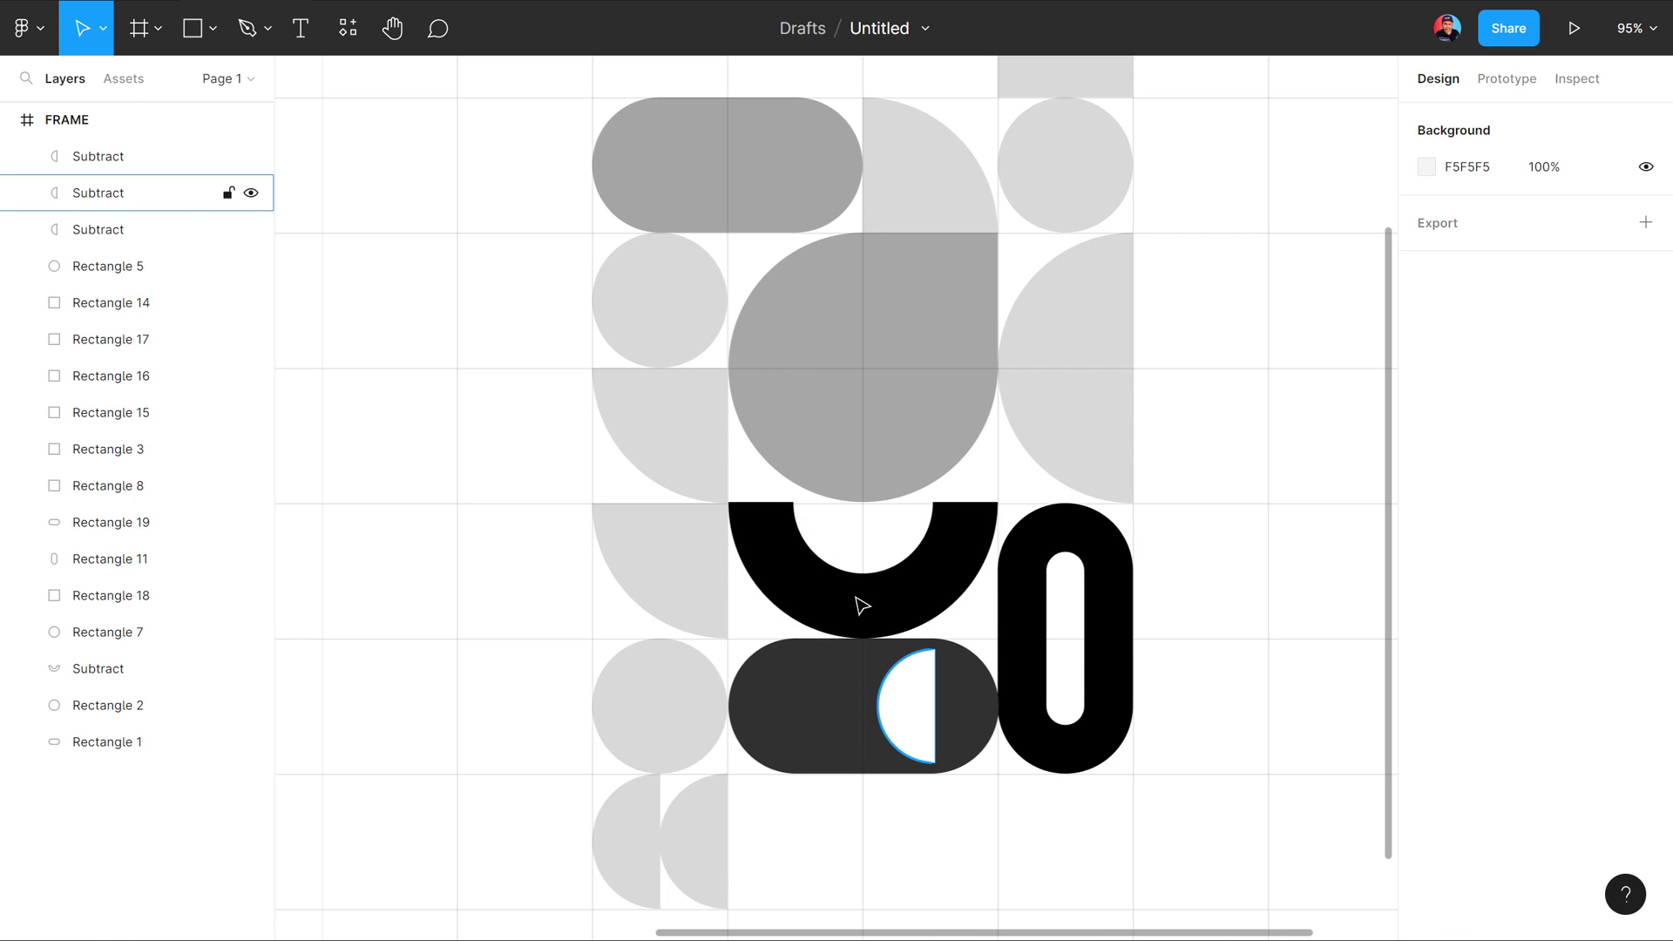
click(710, 200)
Step: Delete the top-left grey pill and put a copy of the dark pill group there
key(Delete)
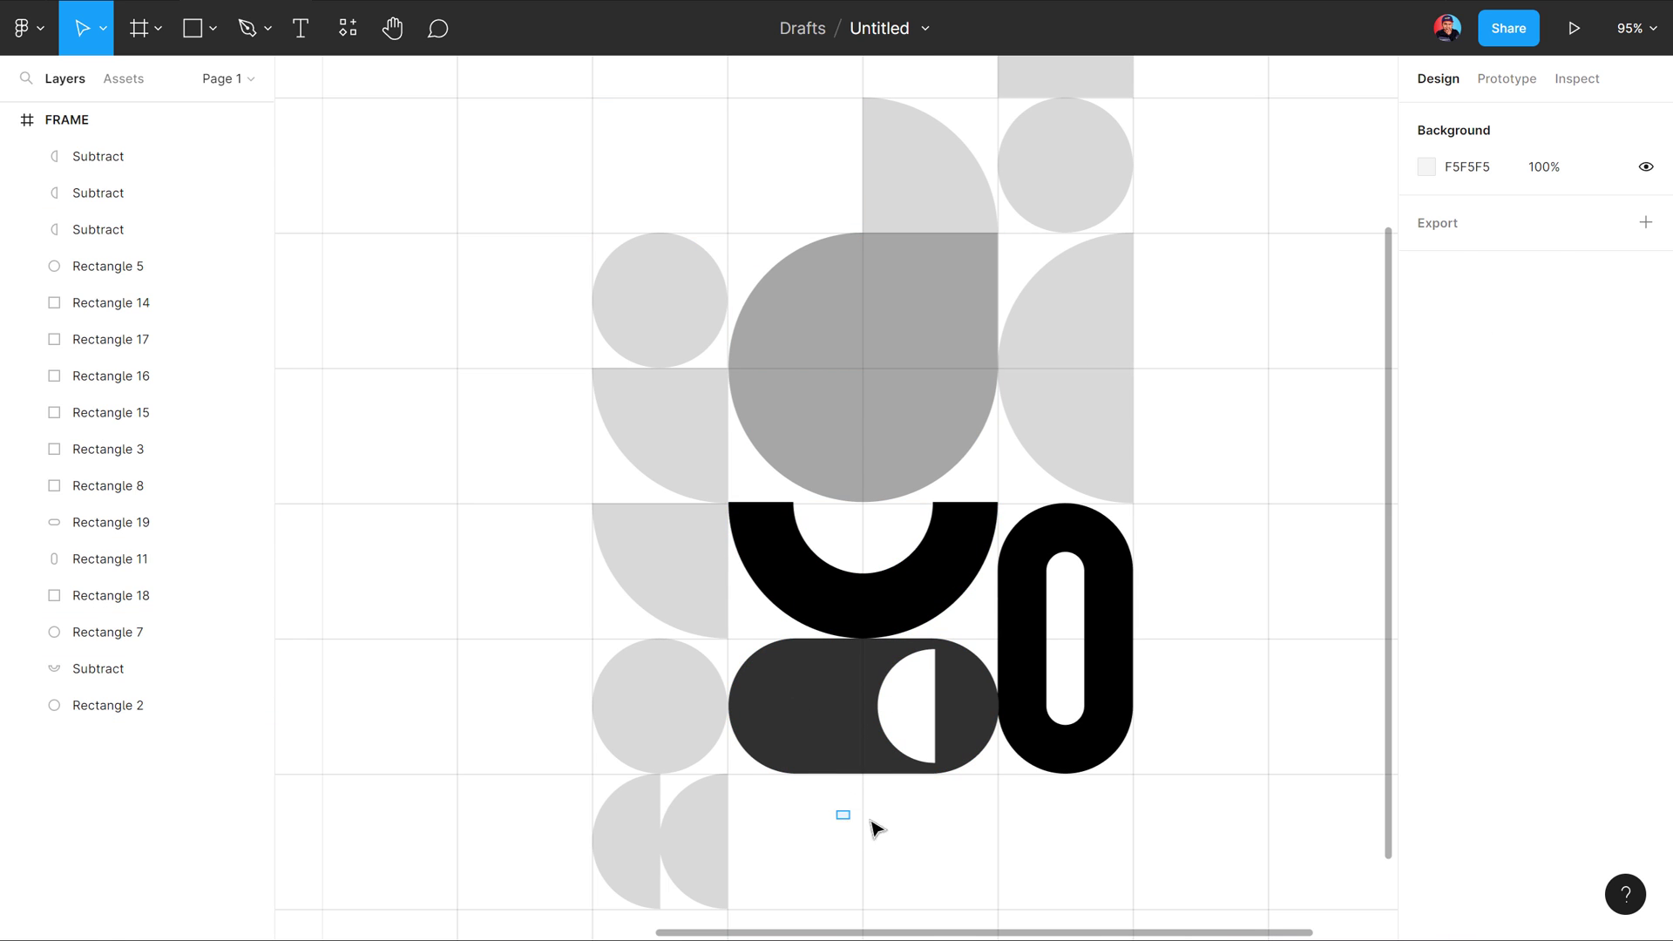
drag(871, 821, 914, 723)
drag(893, 644, 775, 175)
click(486, 251)
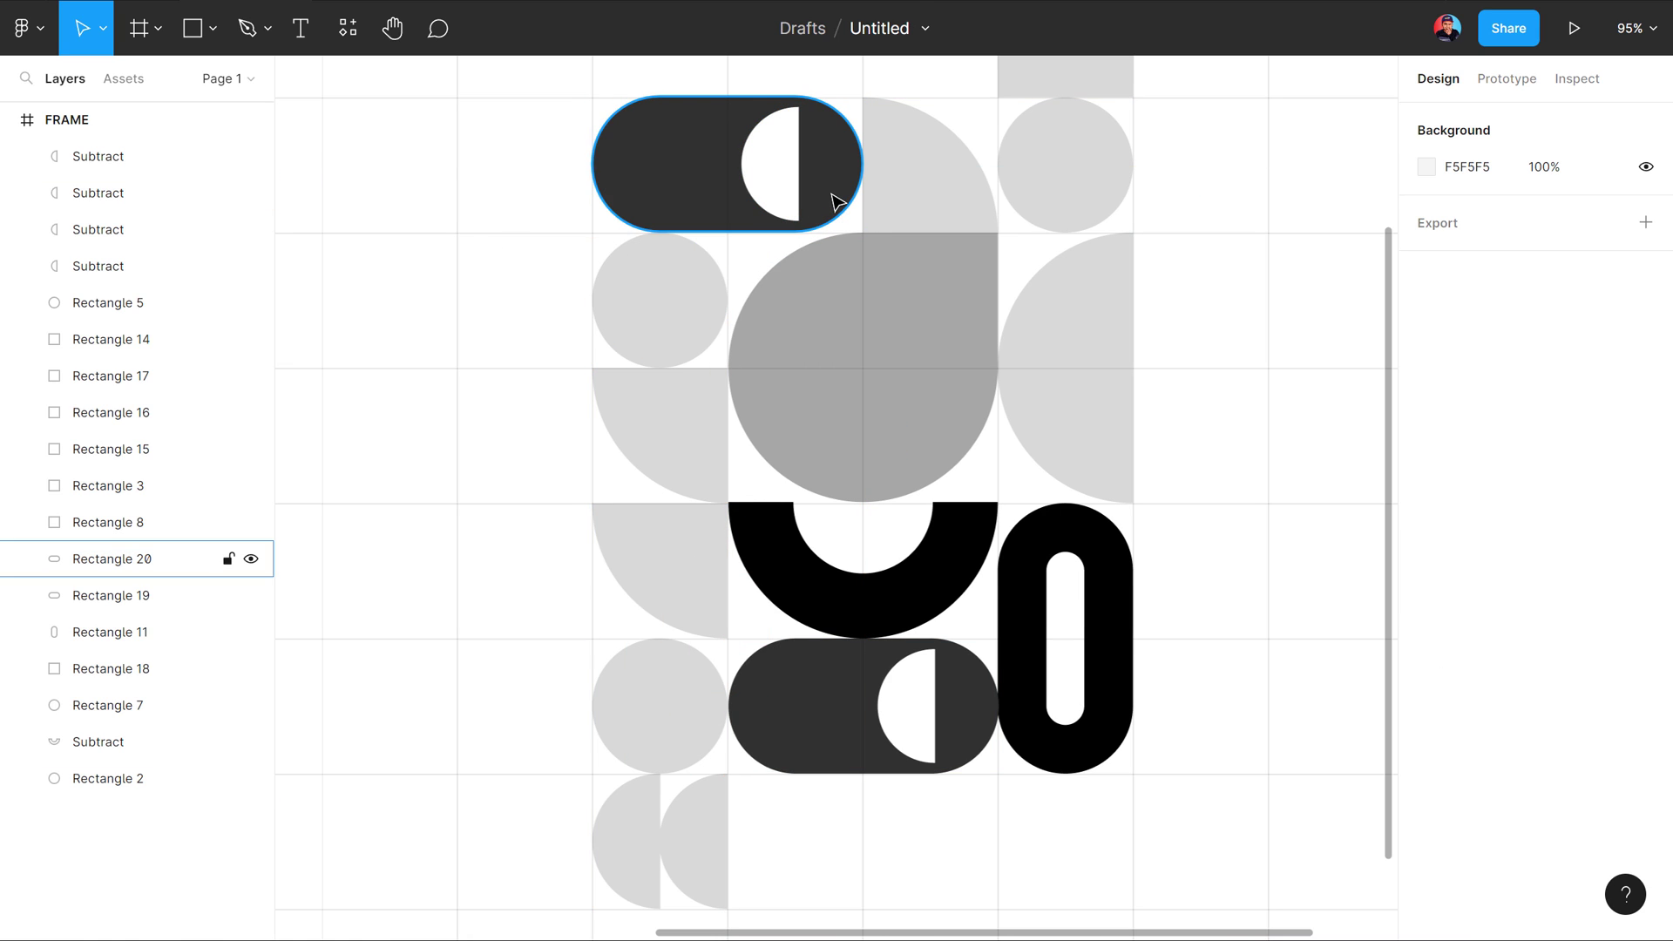
Step: Eyedrop the pill's 313131 dark grey onto the copy's white half-circle
click(793, 160)
key(i)
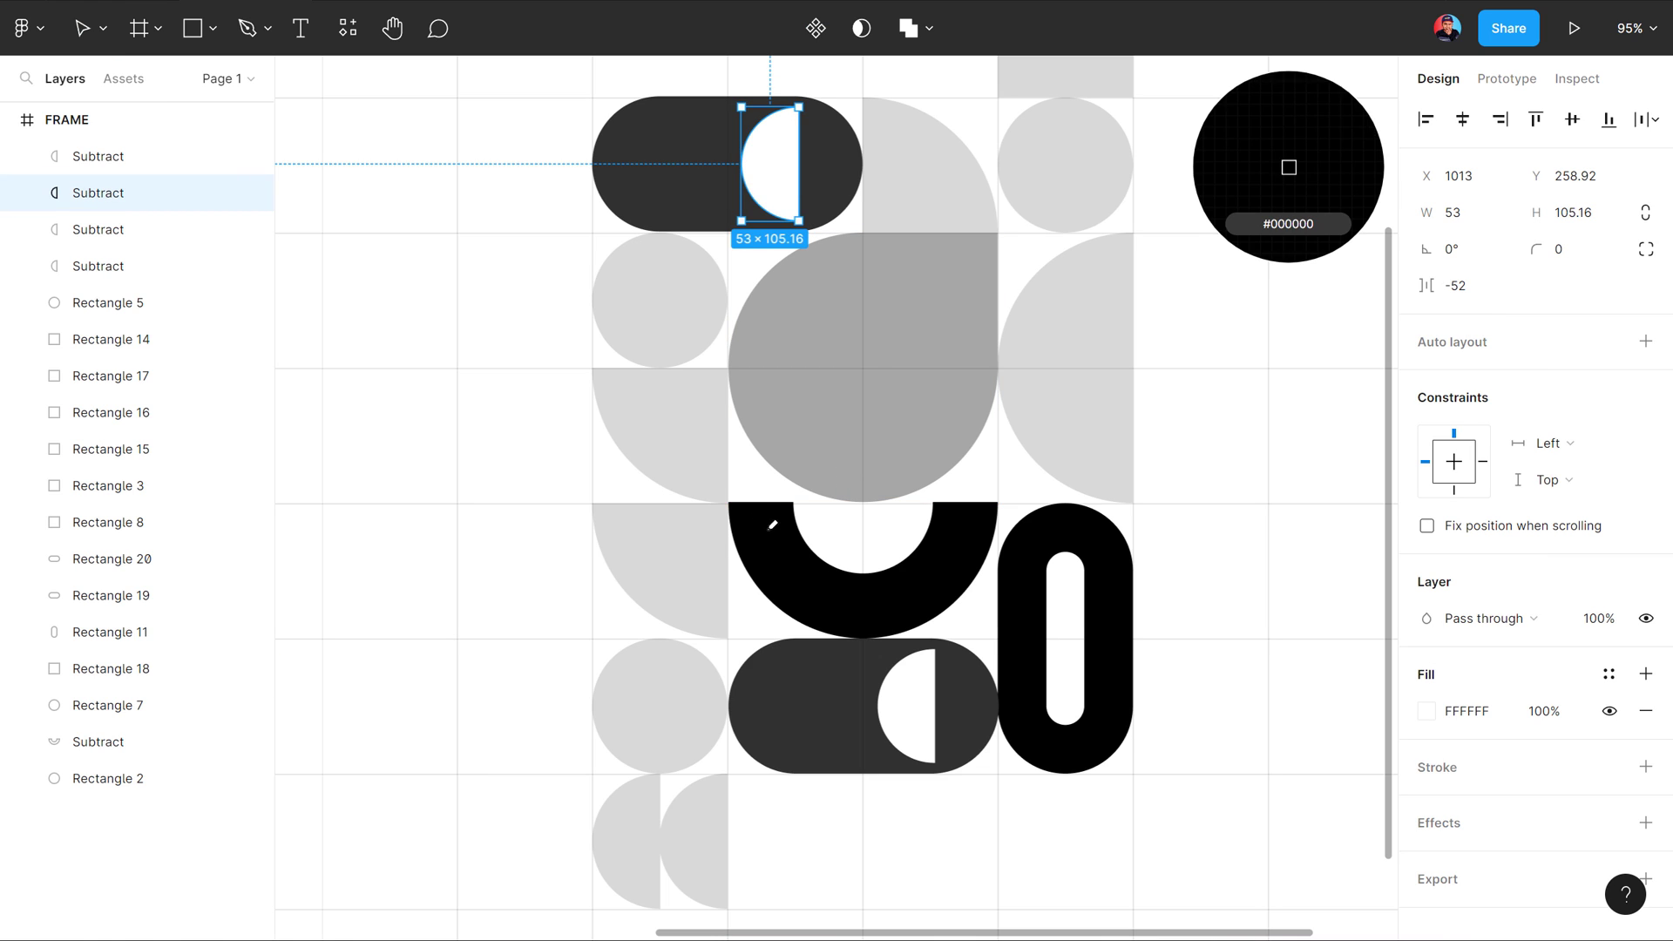
click(710, 191)
click(645, 173)
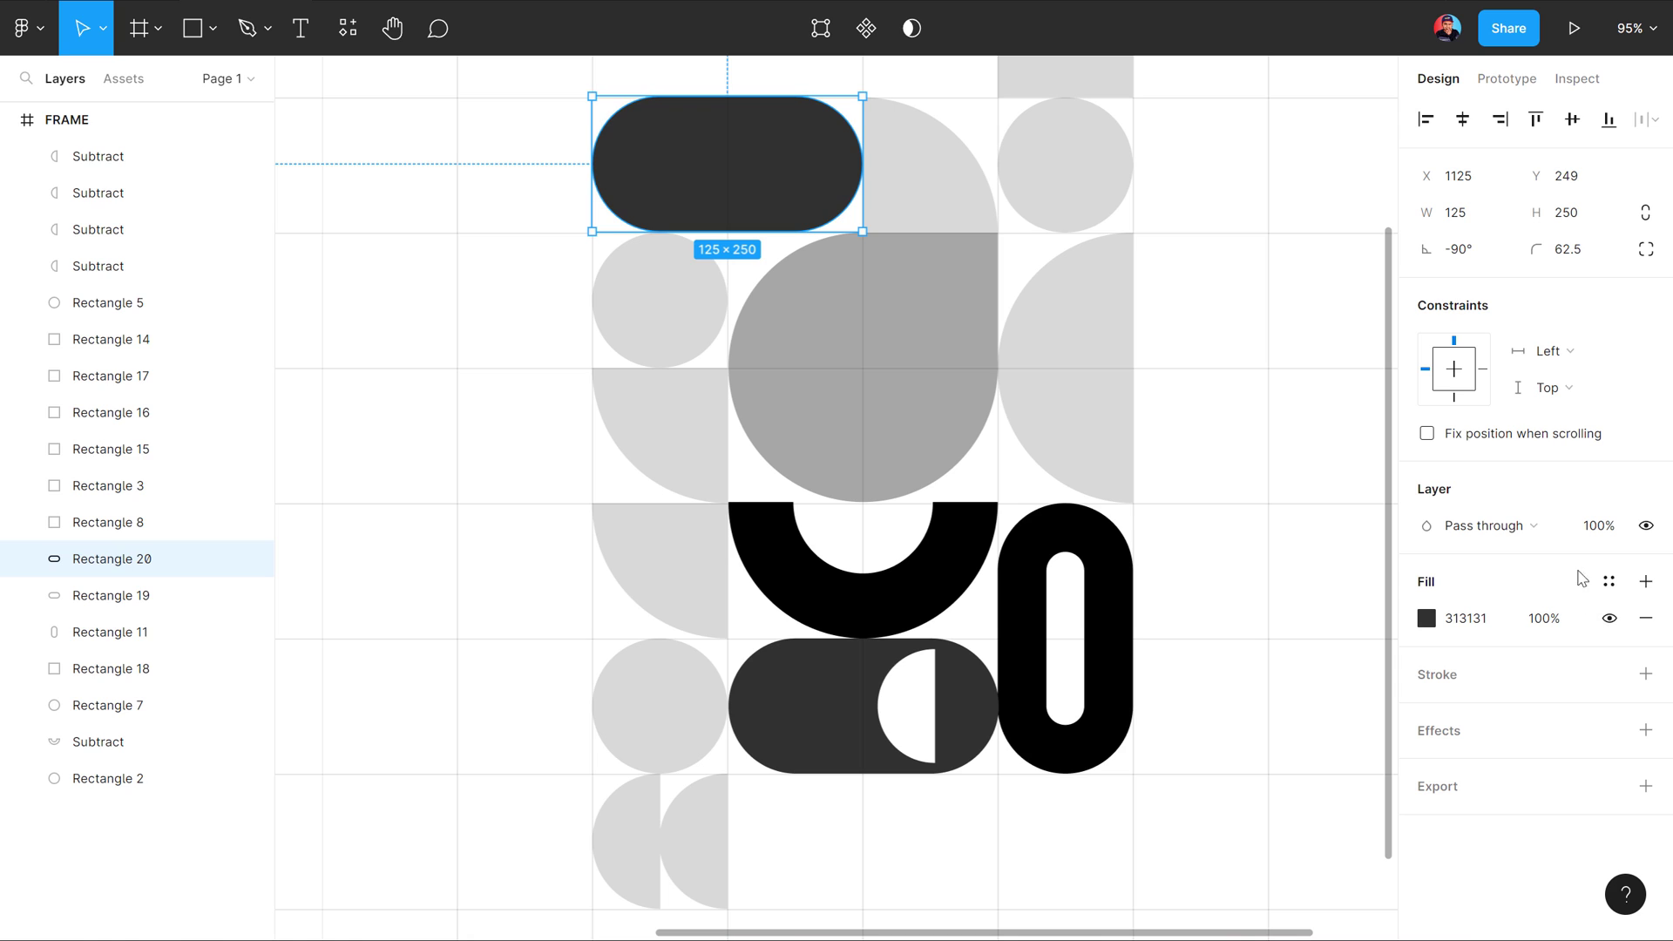
Step: Replace the white pill's fill with a weight-3 outline eyedropped to dark grey 313131
click(1645, 617)
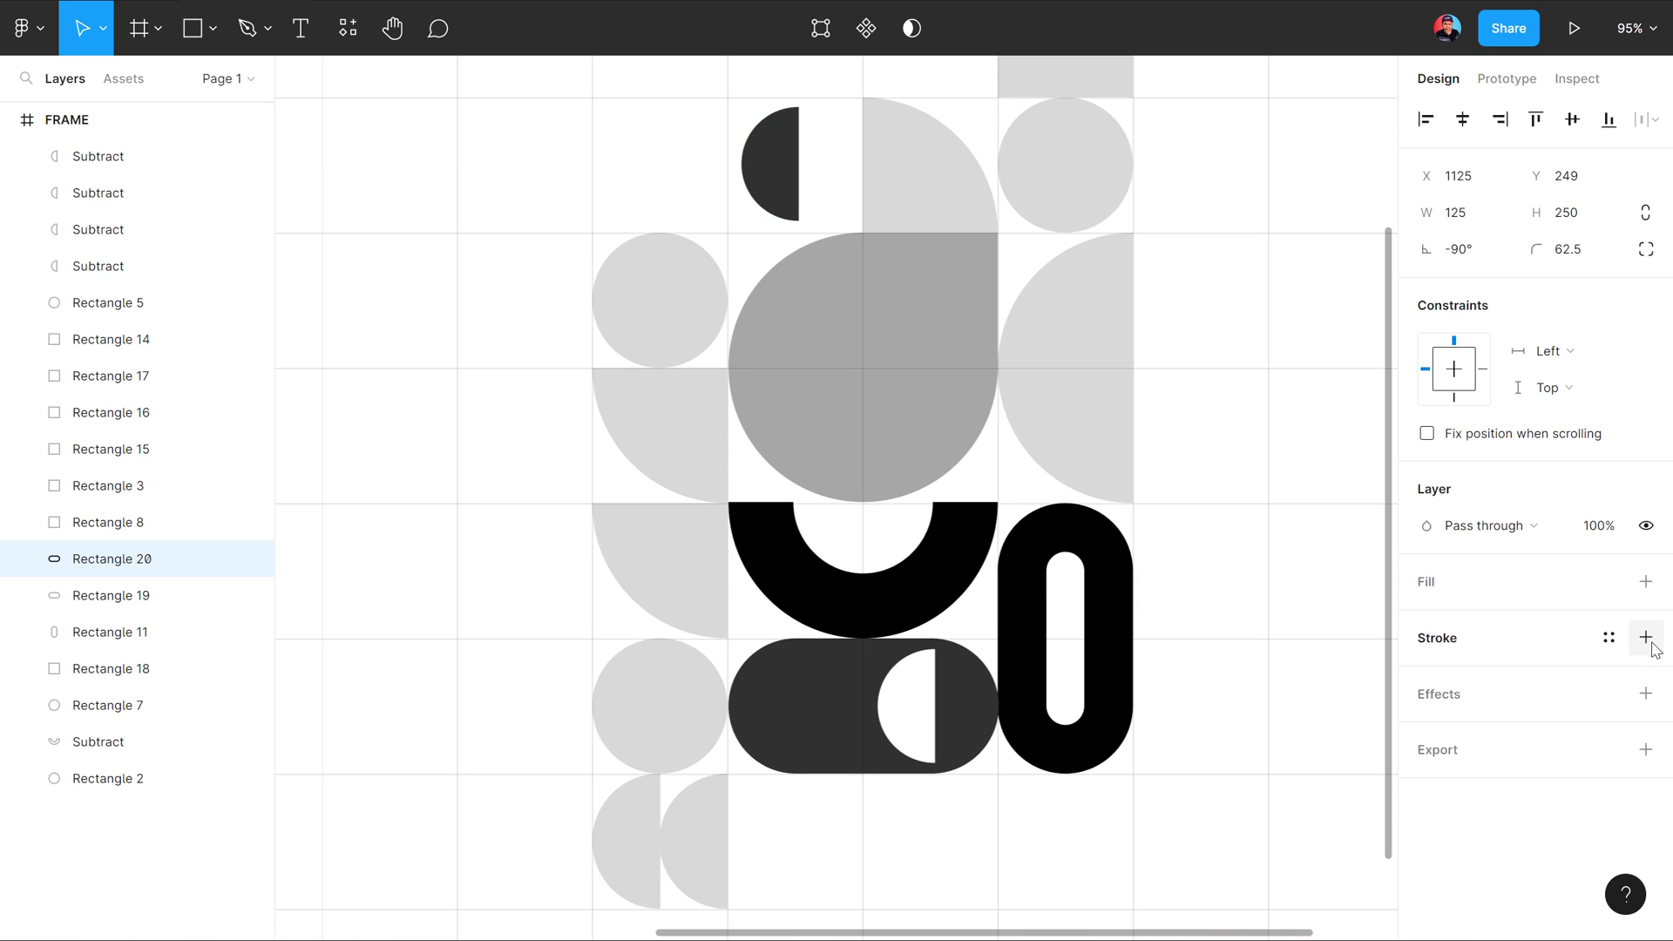
click(1645, 637)
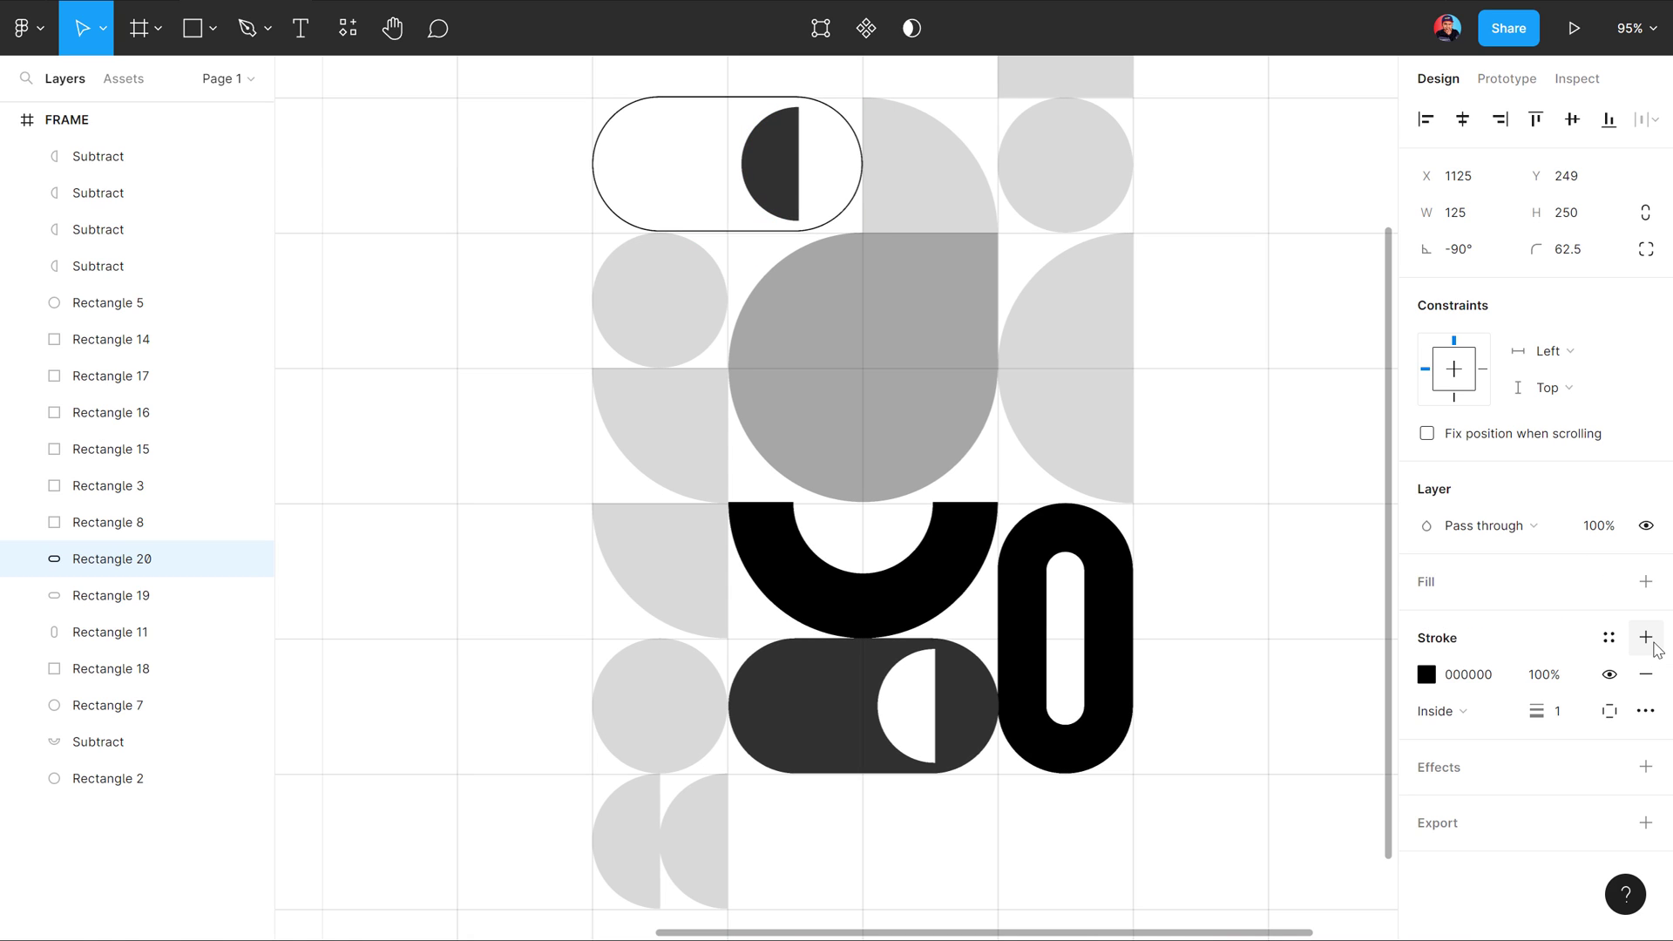
click(1559, 716)
text(3)
key(Return)
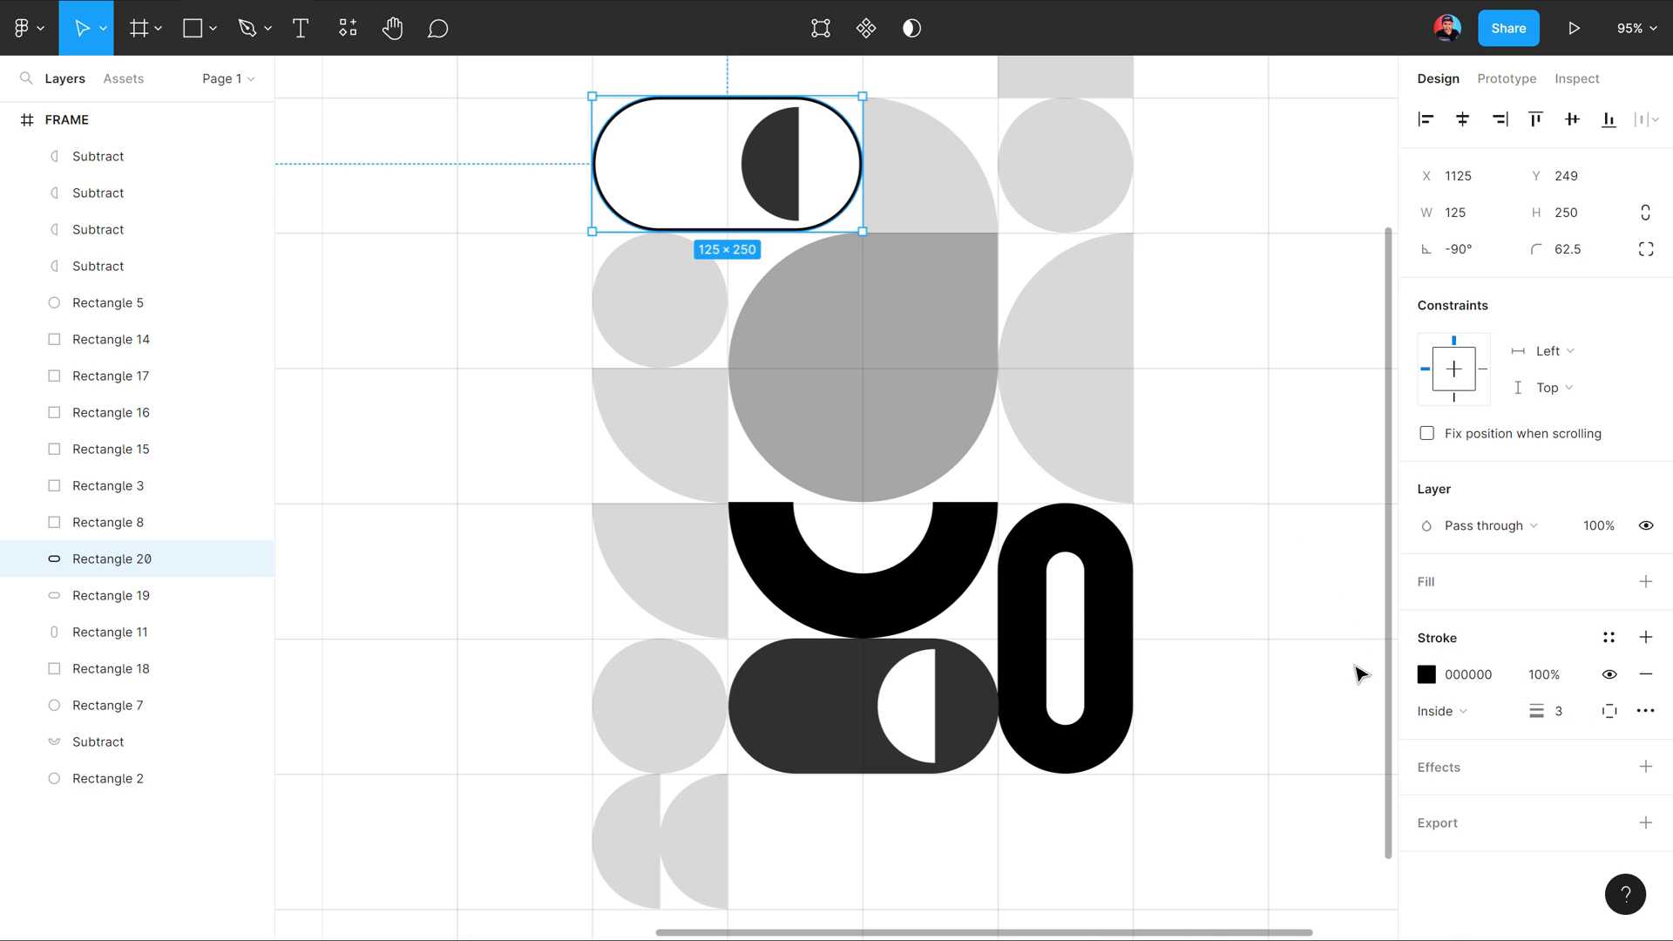
key(i)
click(821, 695)
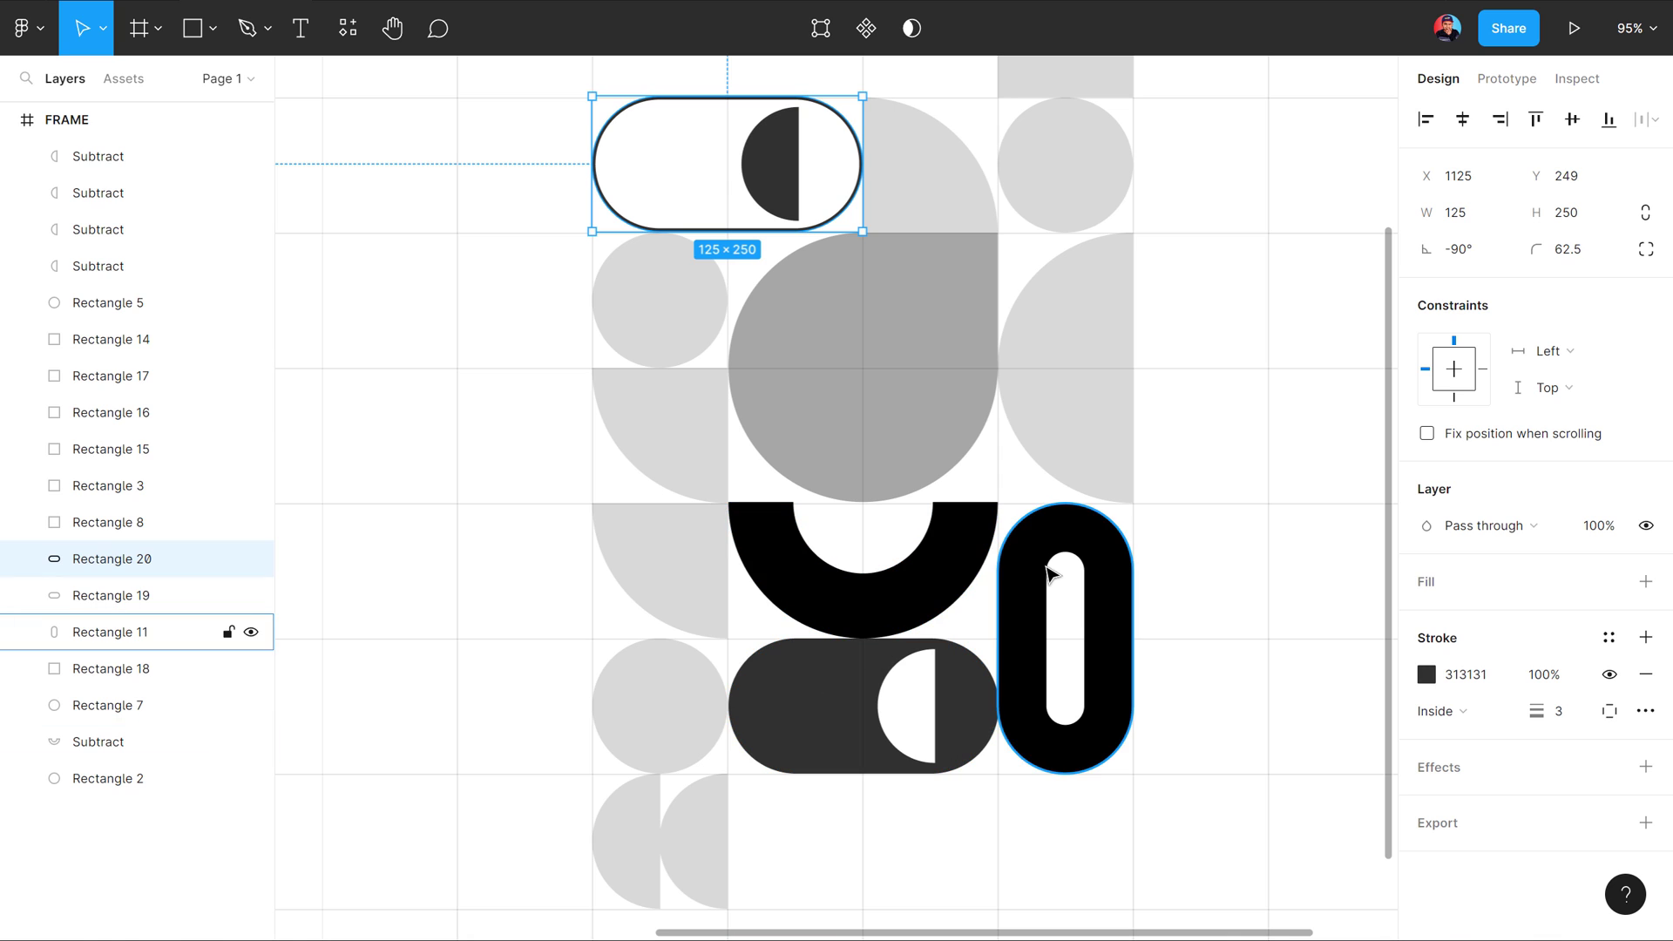
Step: Recolour the tall black pill and the black U-shape to dark grey 313131
click(1273, 515)
click(900, 590)
shift+click(1032, 655)
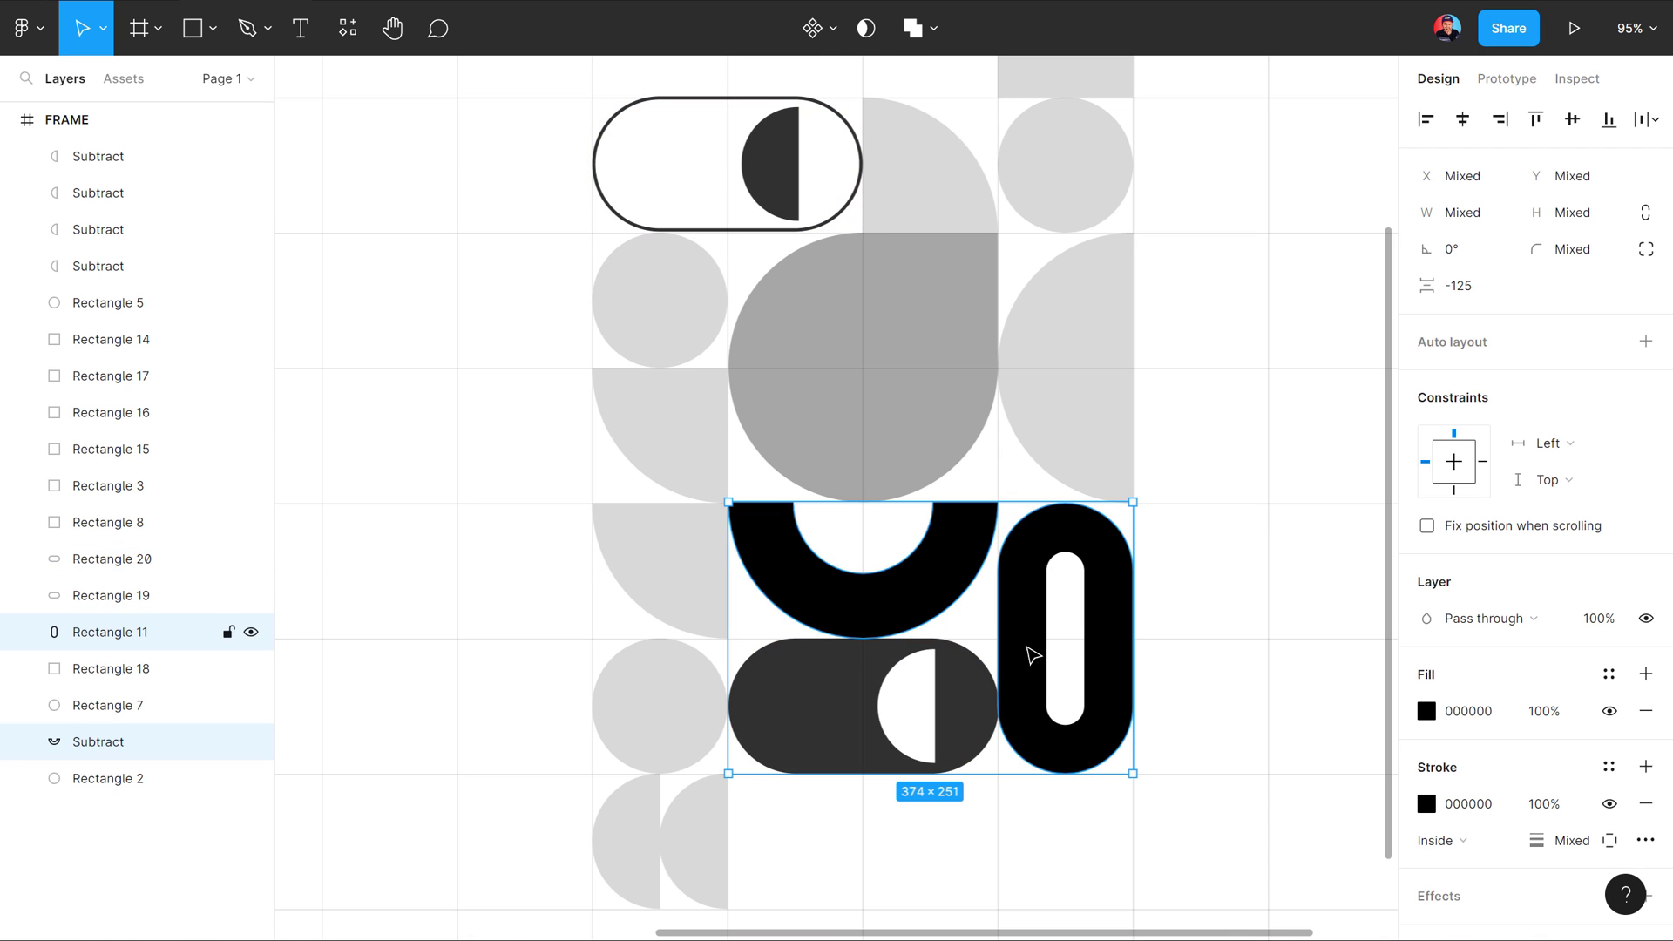
key(i)
click(814, 717)
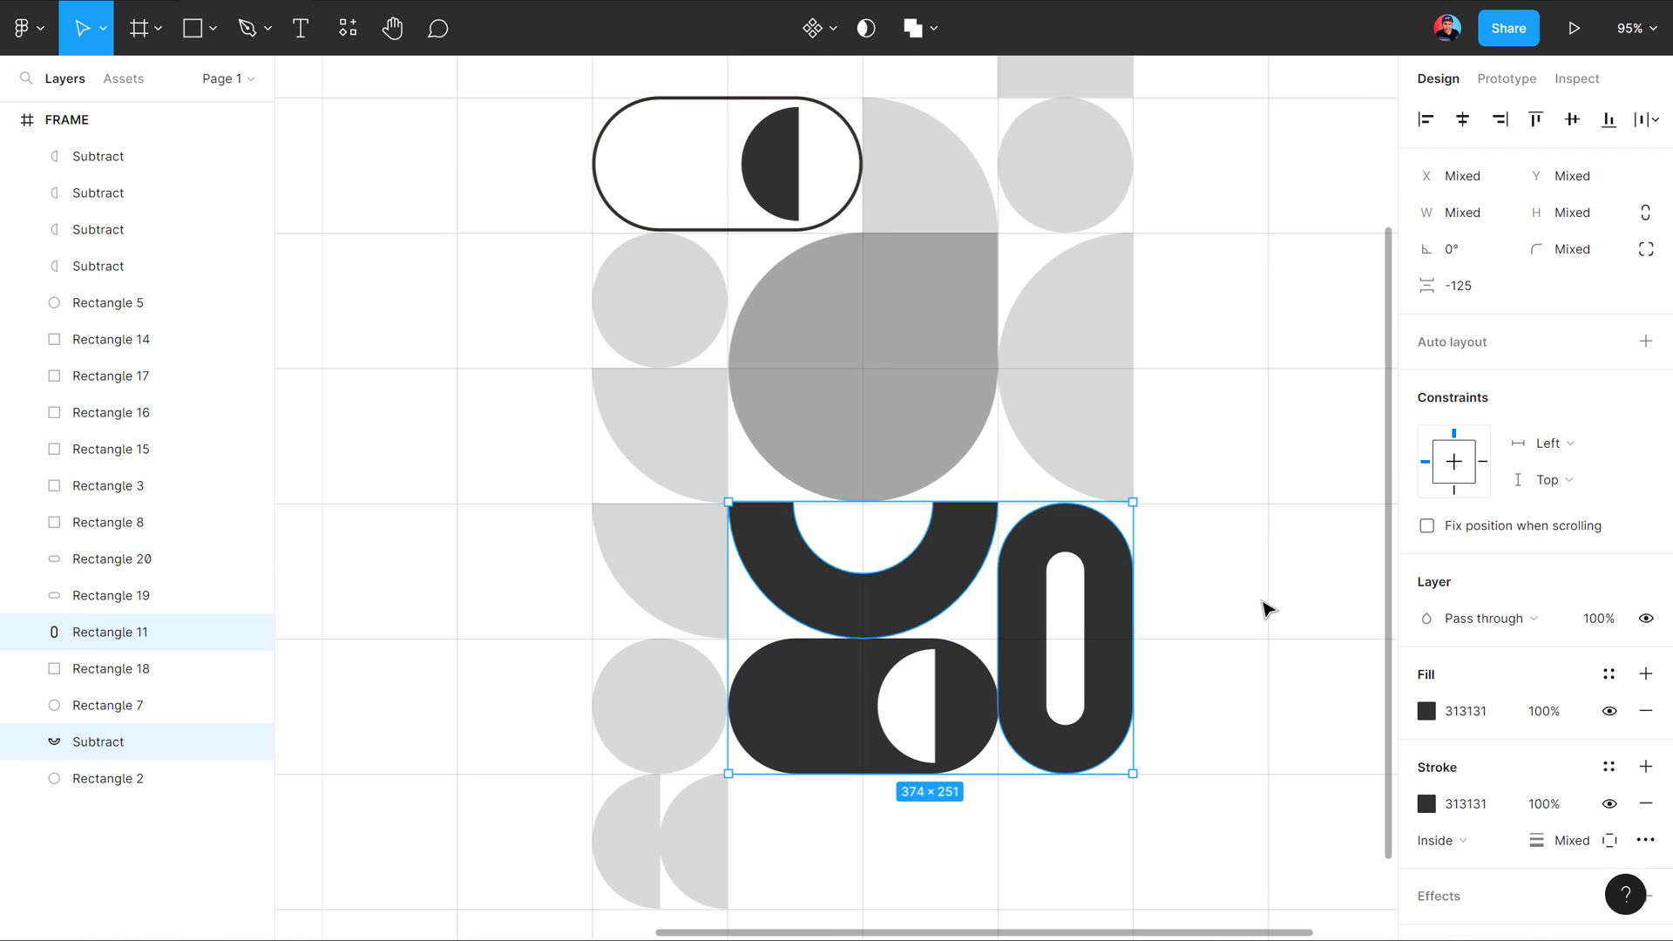
click(1268, 608)
Step: Re-match the white pill's outline colour to the dark-grey pill's grey
scroll(1157, 355, up, 2)
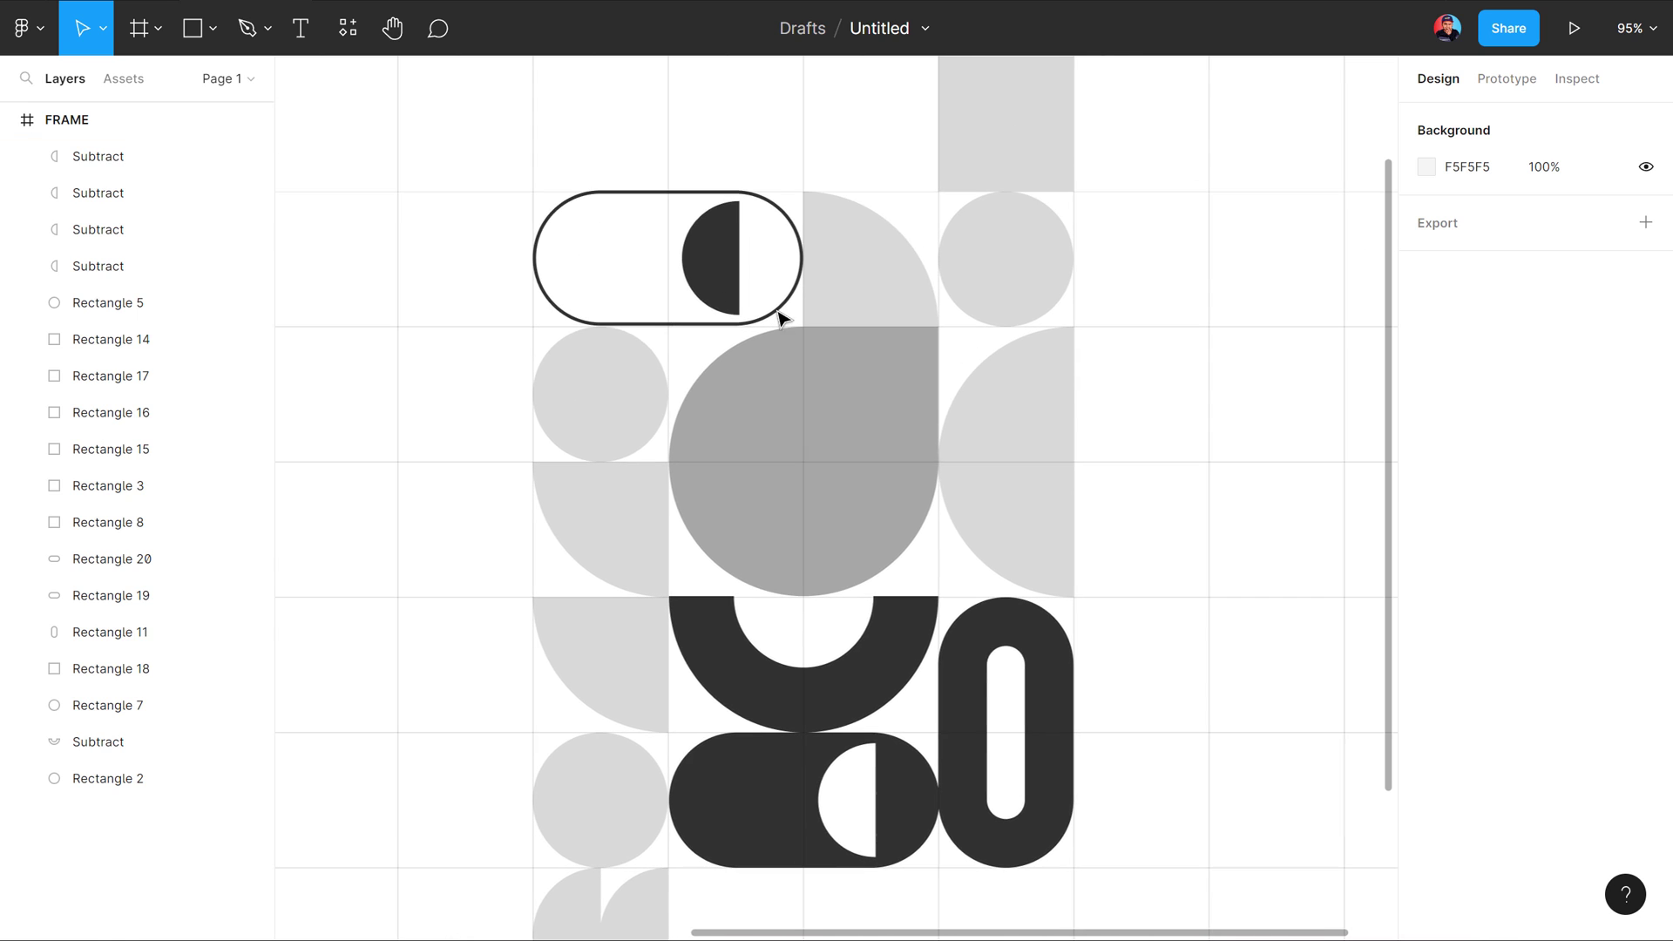
click(608, 223)
click(1427, 675)
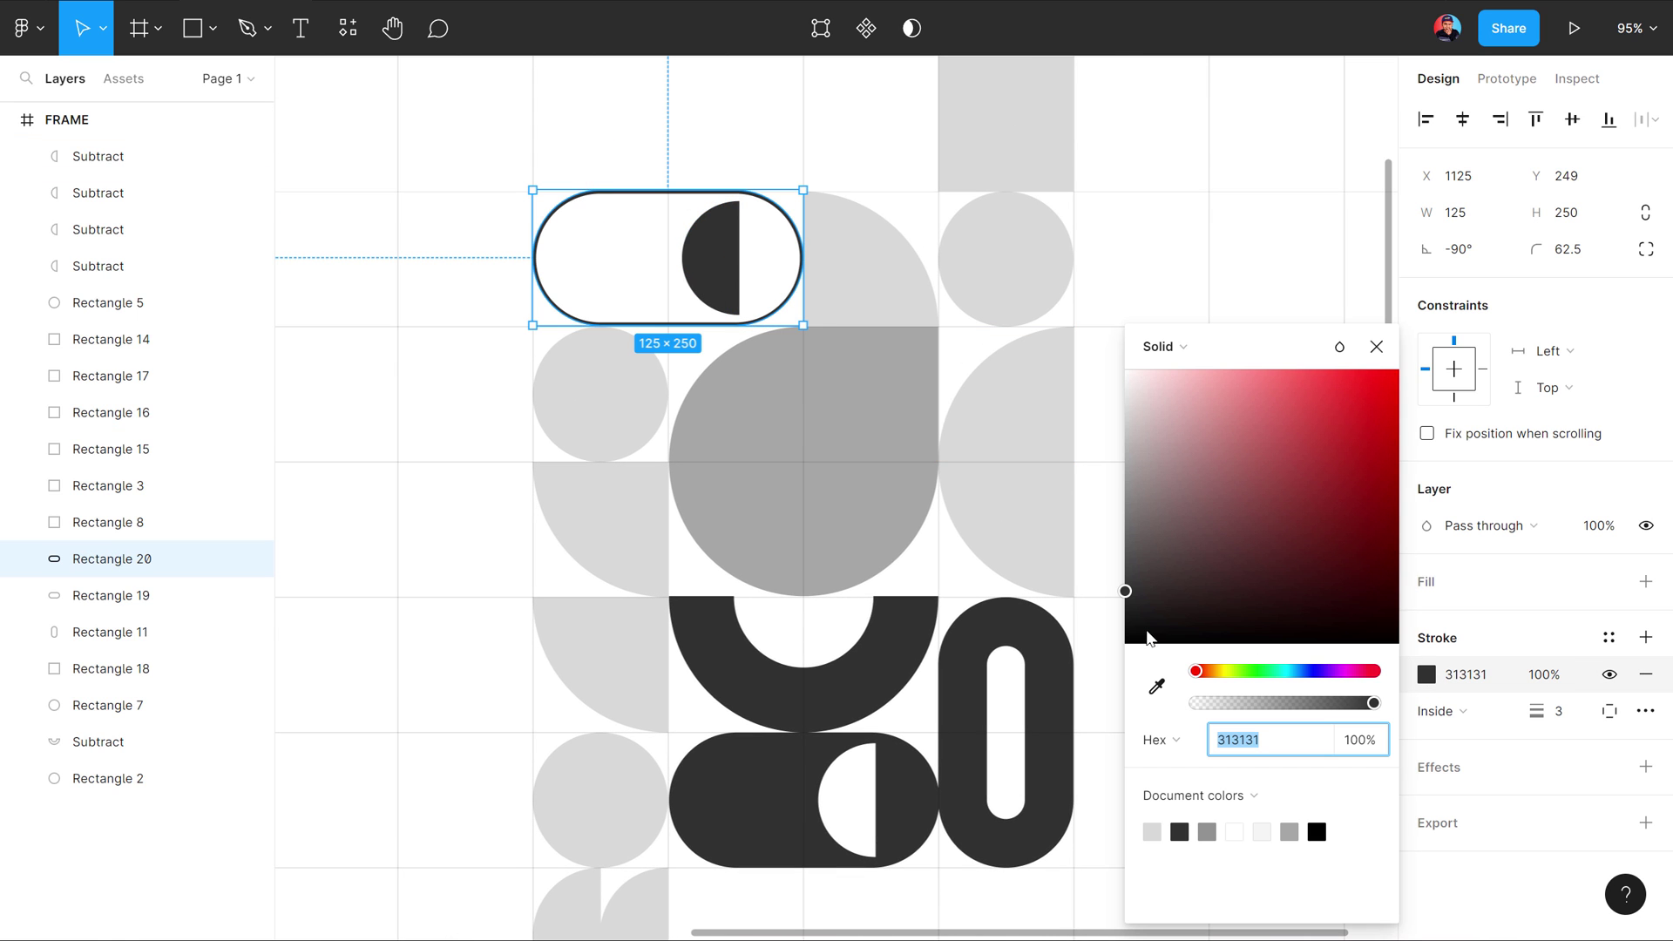
click(1157, 686)
click(856, 684)
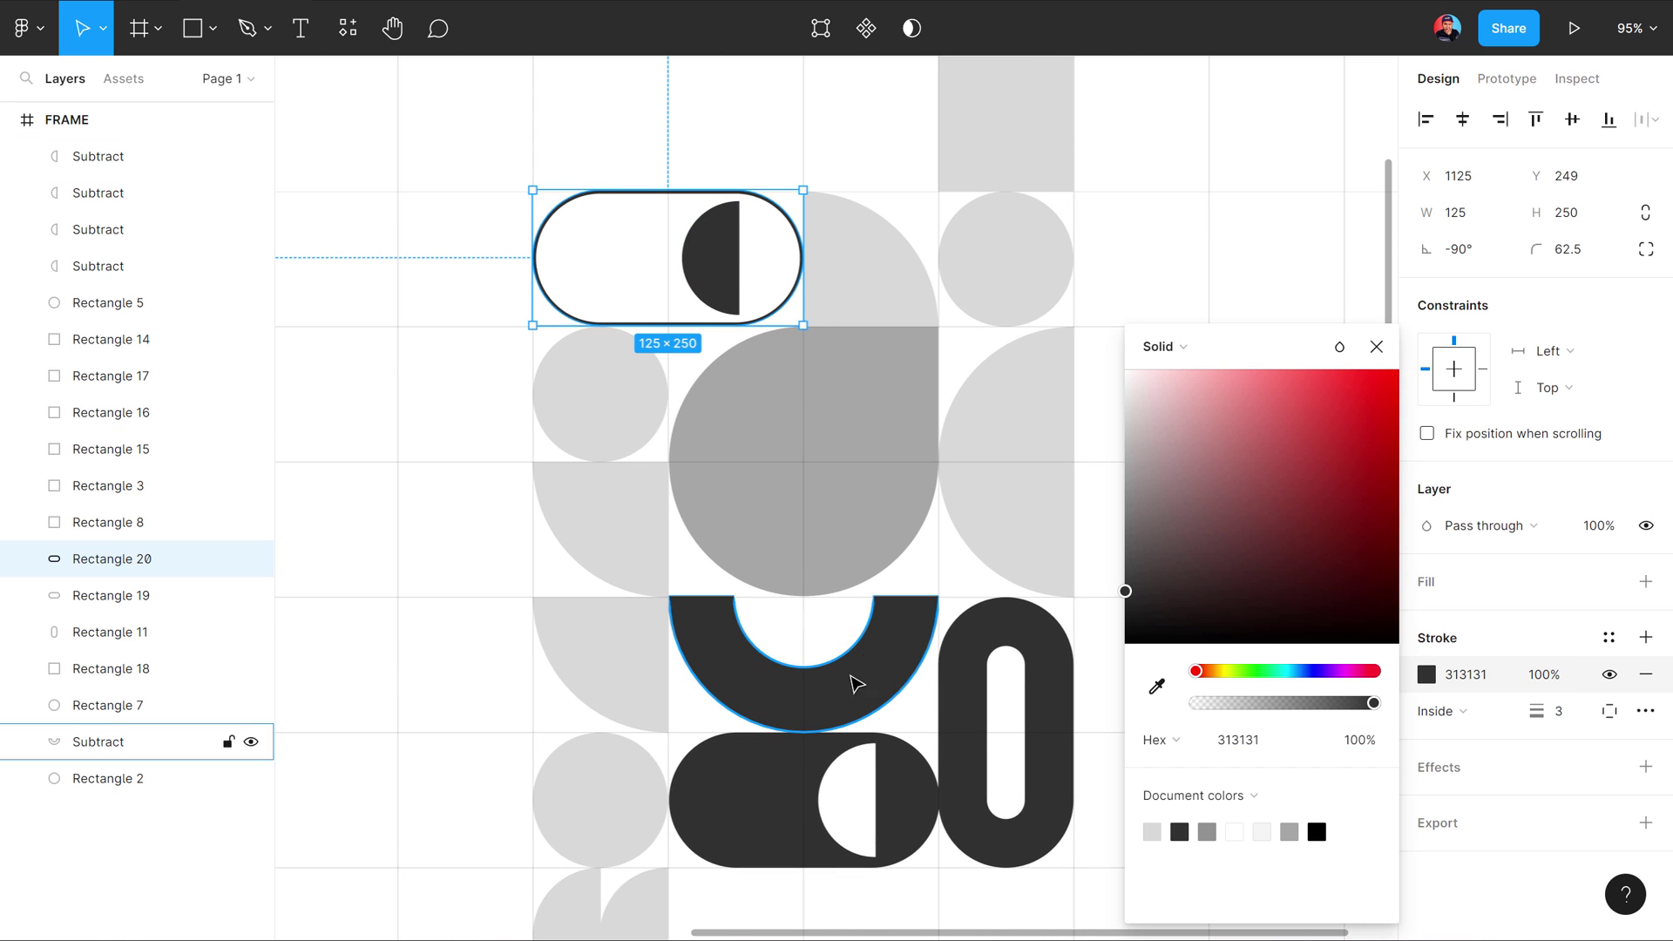
click(1376, 347)
click(1076, 310)
scroll(909, 322, down, 3)
scroll(1074, 328, right, 1)
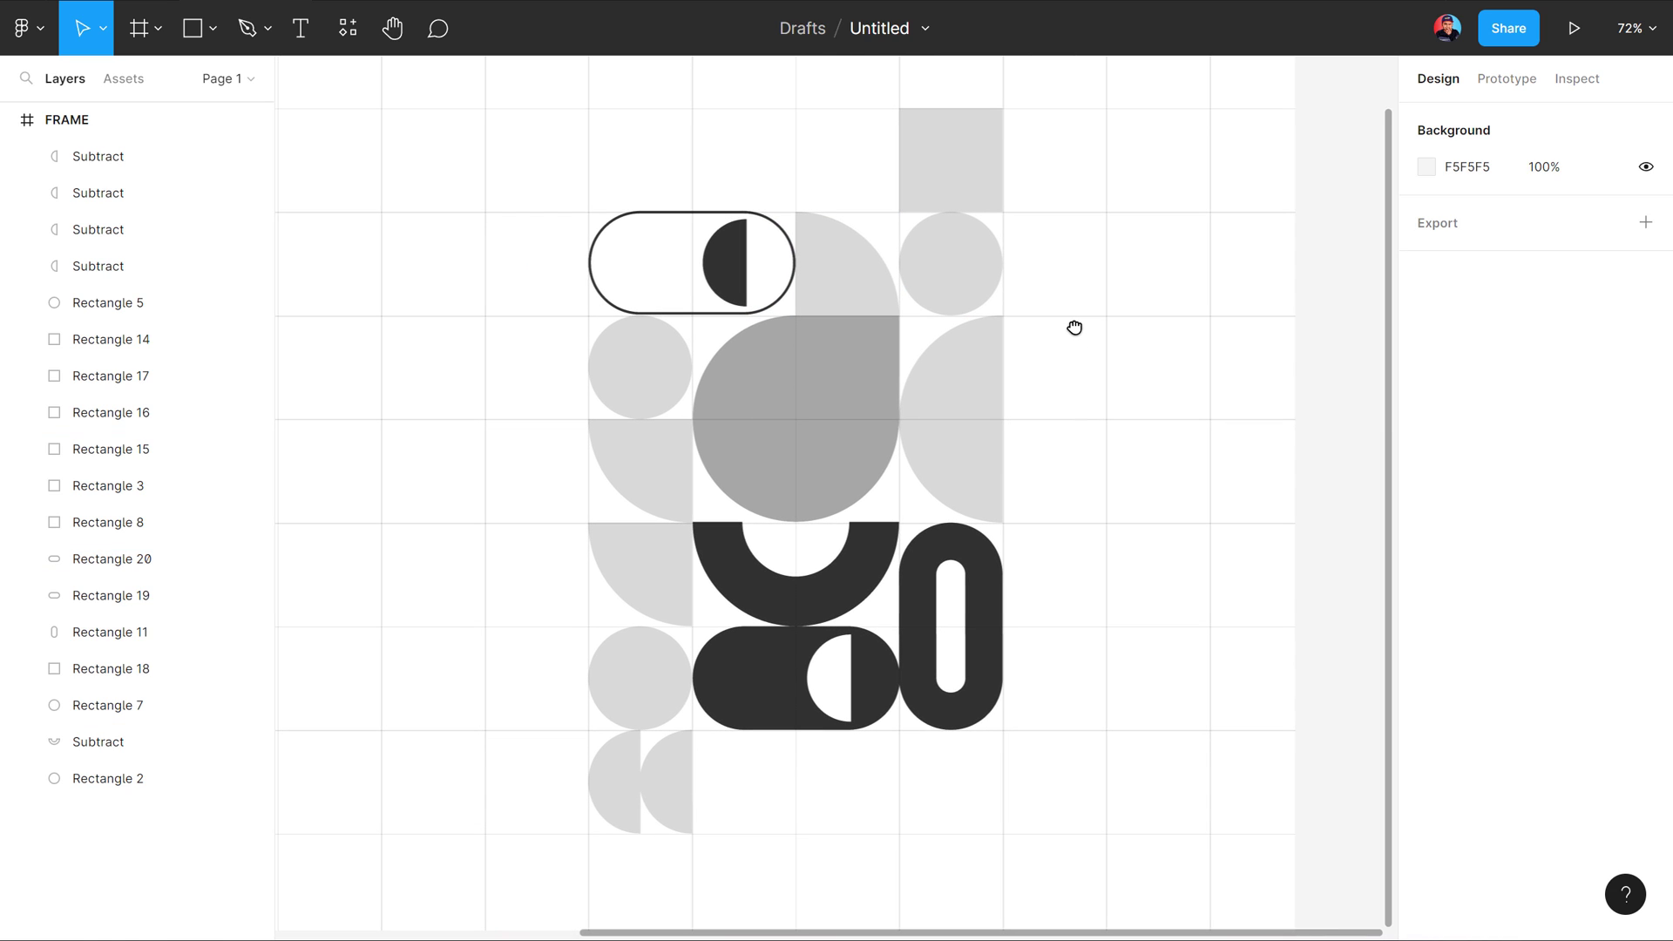
scroll(1174, 338, up, 1)
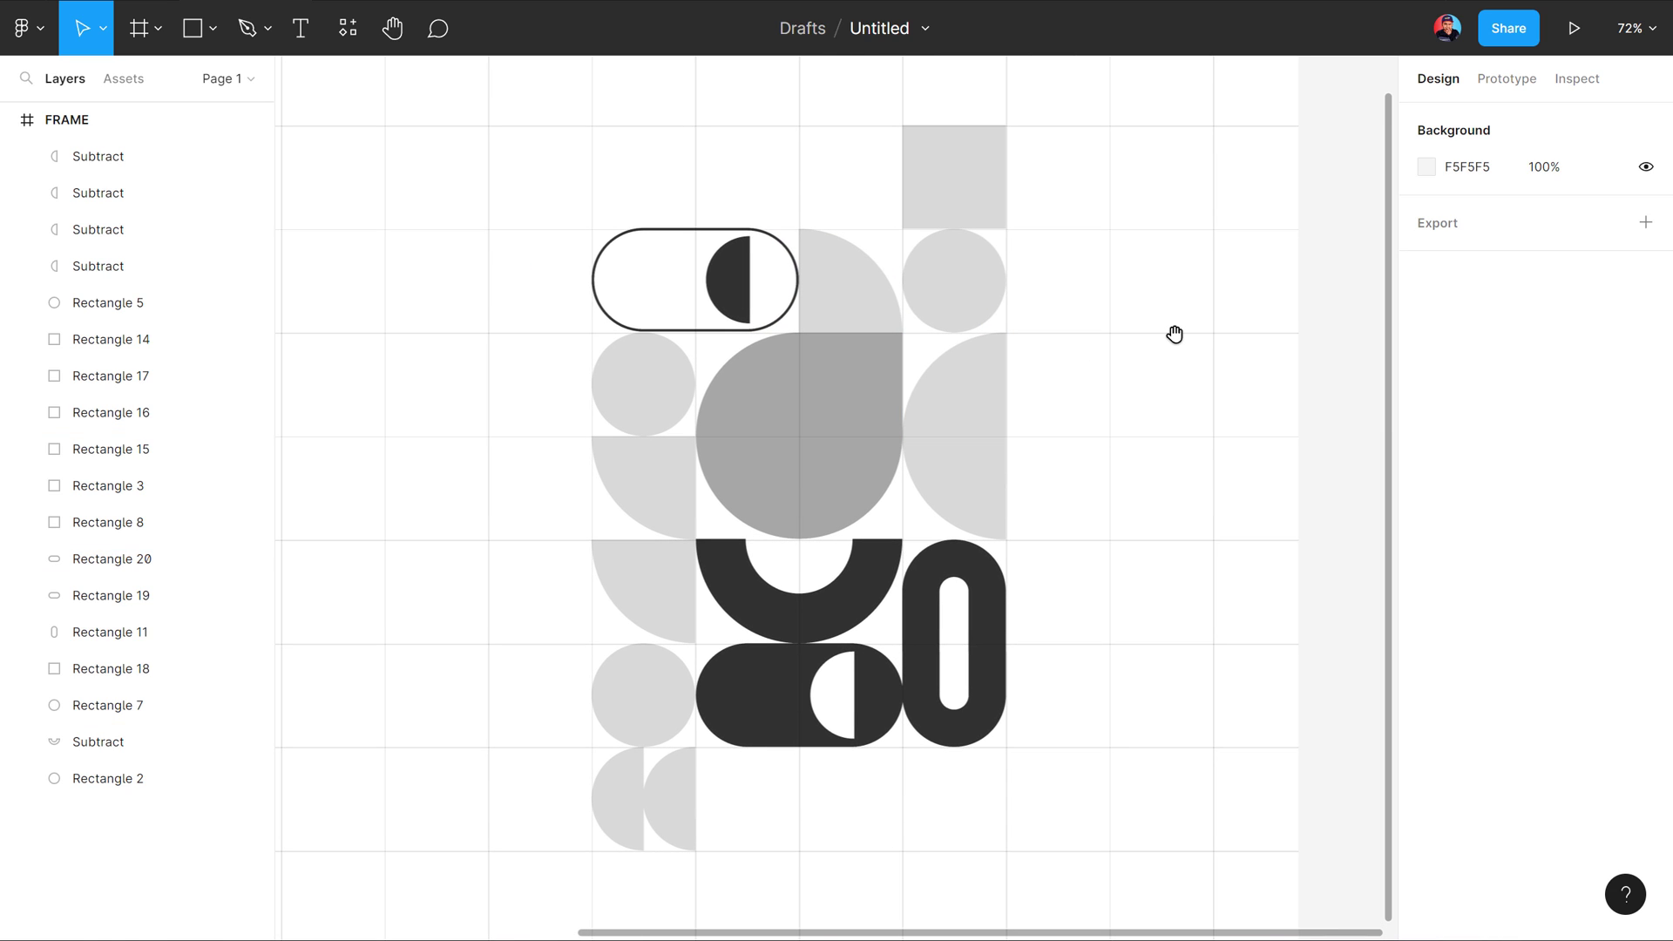
drag(1122, 348, 1128, 369)
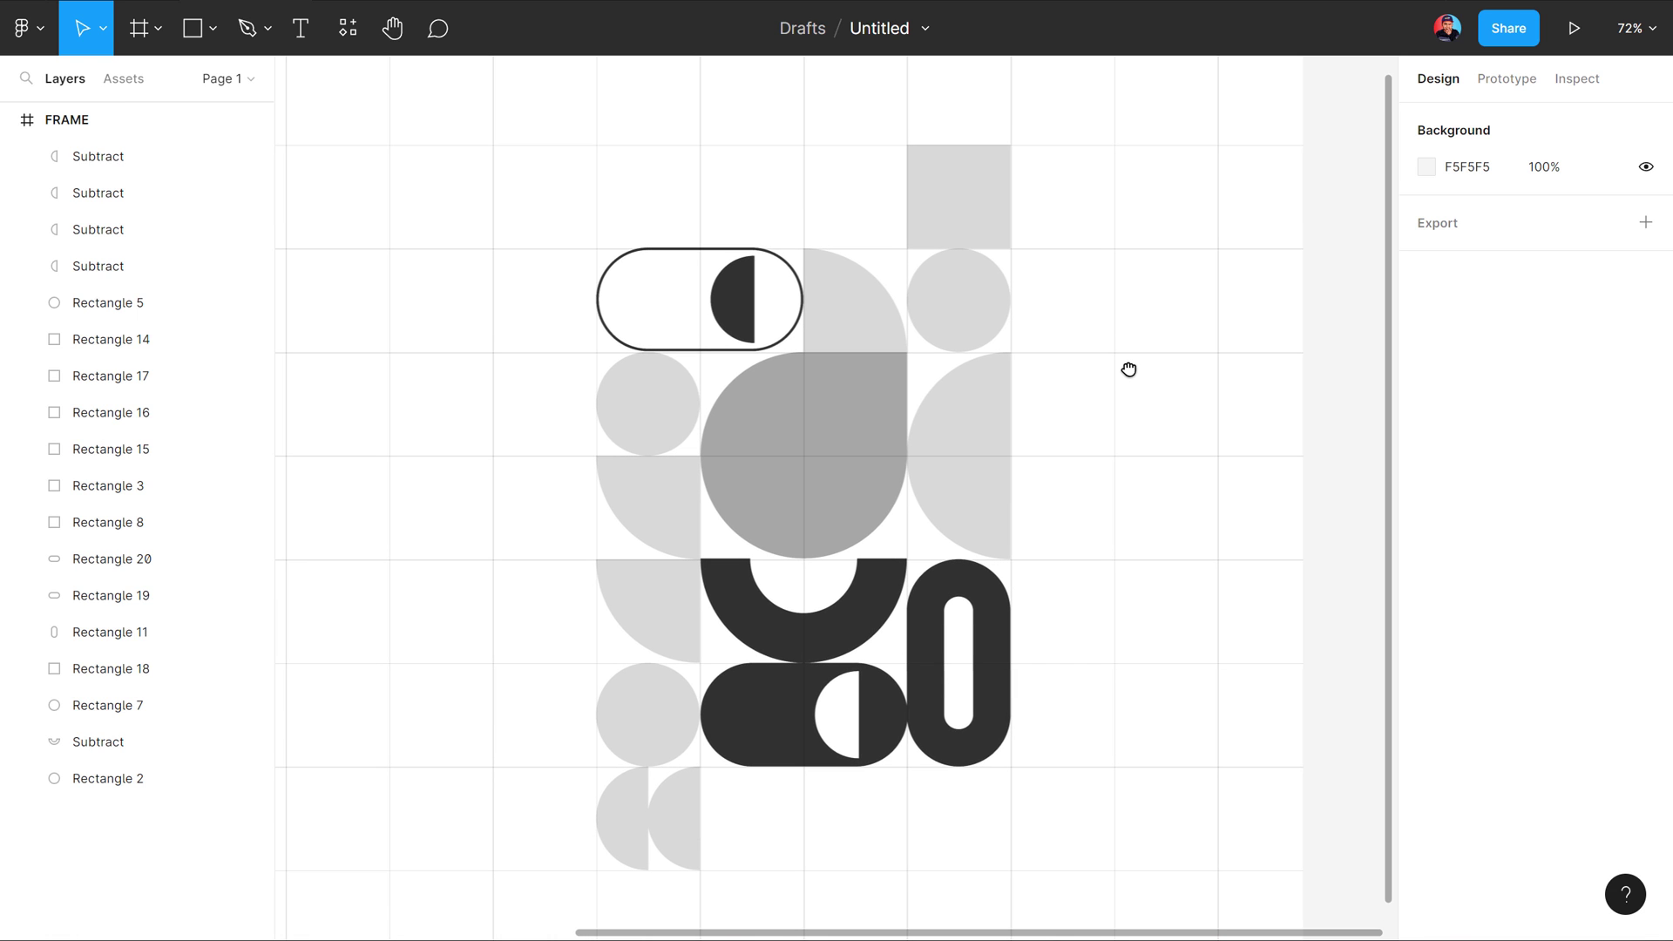
scroll(1090, 340, up, 1)
Step: Fully round the two bottom corner points of Rectangle 8, the grey top square
click(964, 235)
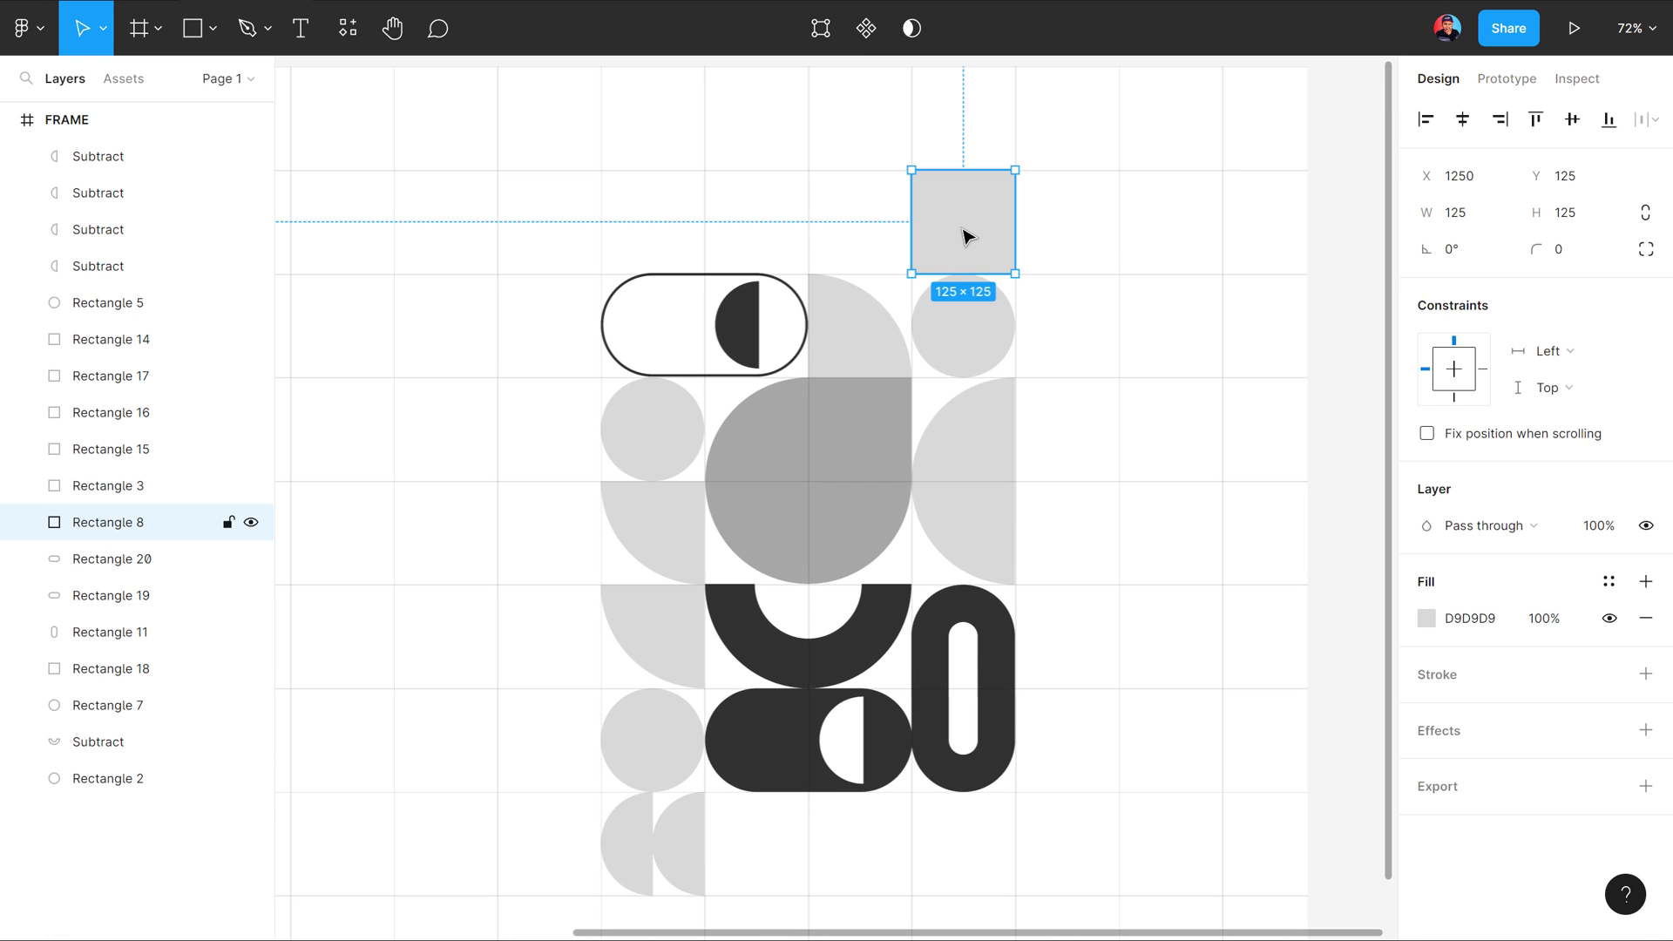
mouse_move(958, 196)
double_click(966, 238)
scroll(994, 232, up, 2)
scroll(971, 201, up, 2)
scroll(943, 266, up, 2)
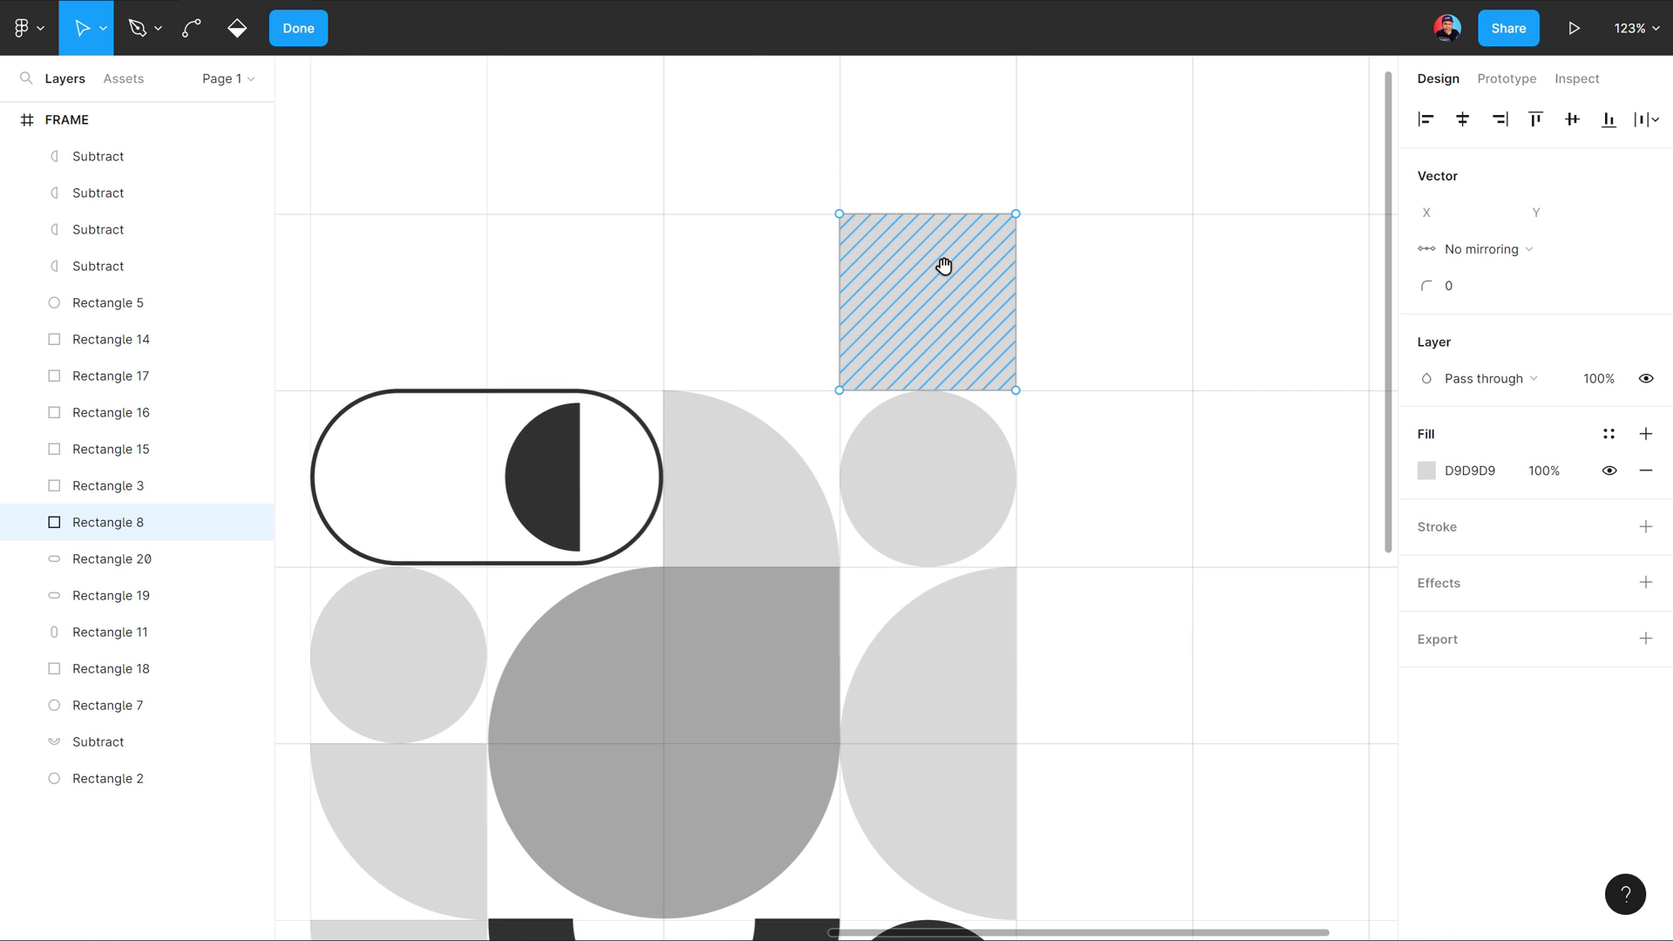
click(840, 390)
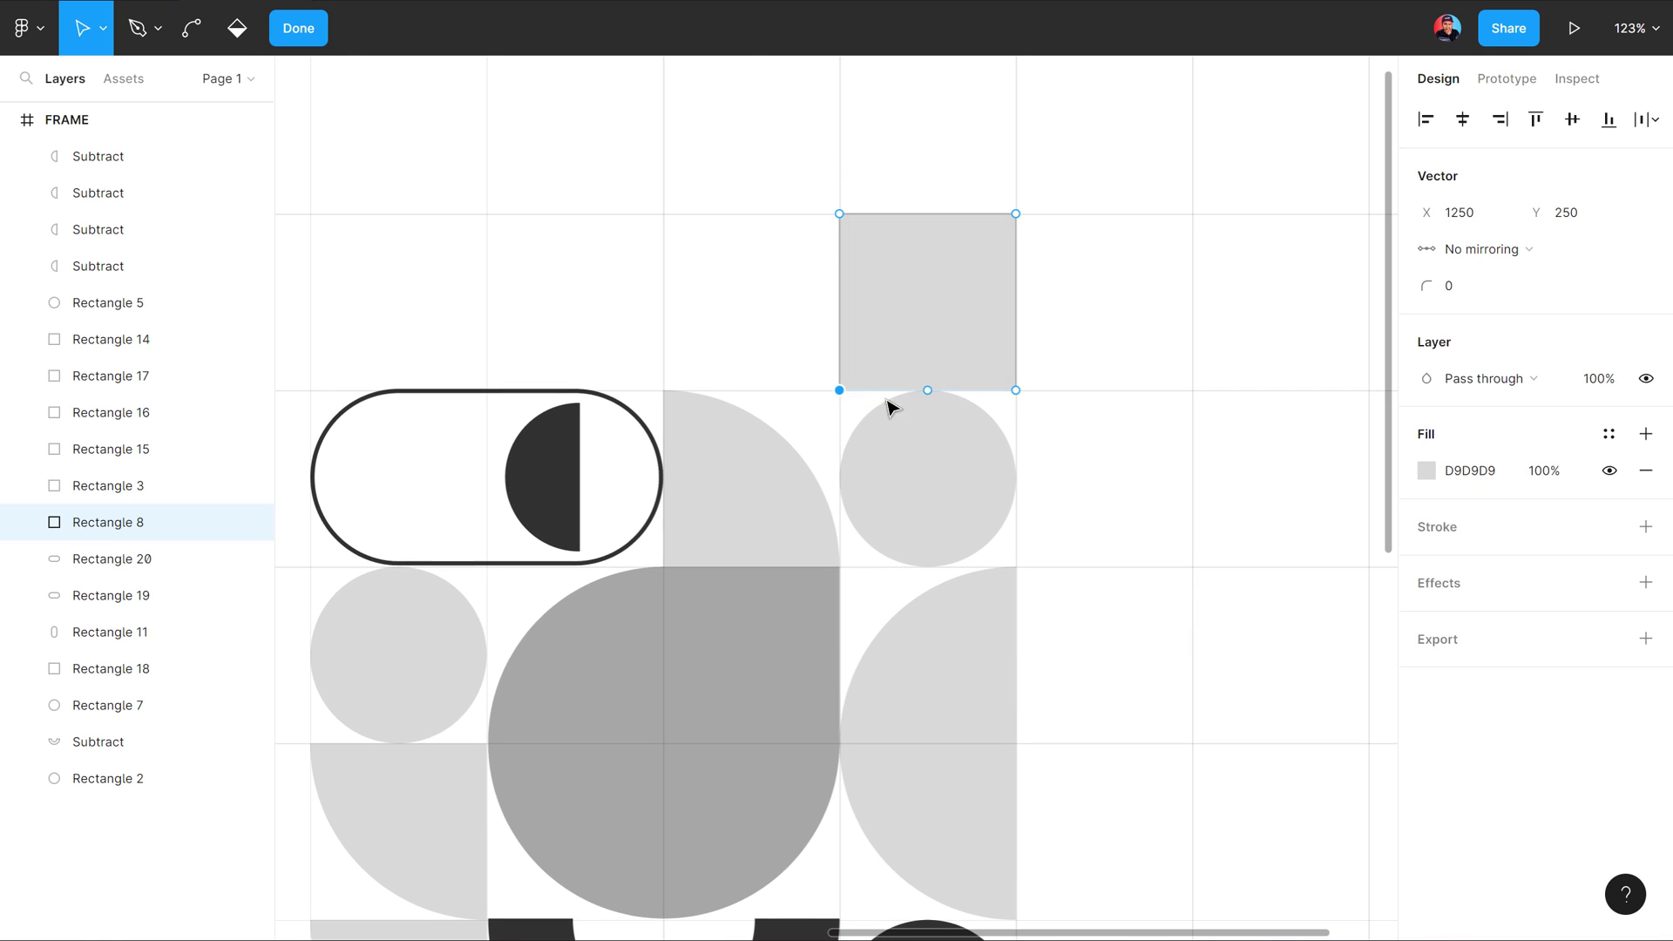
shift+click(1015, 390)
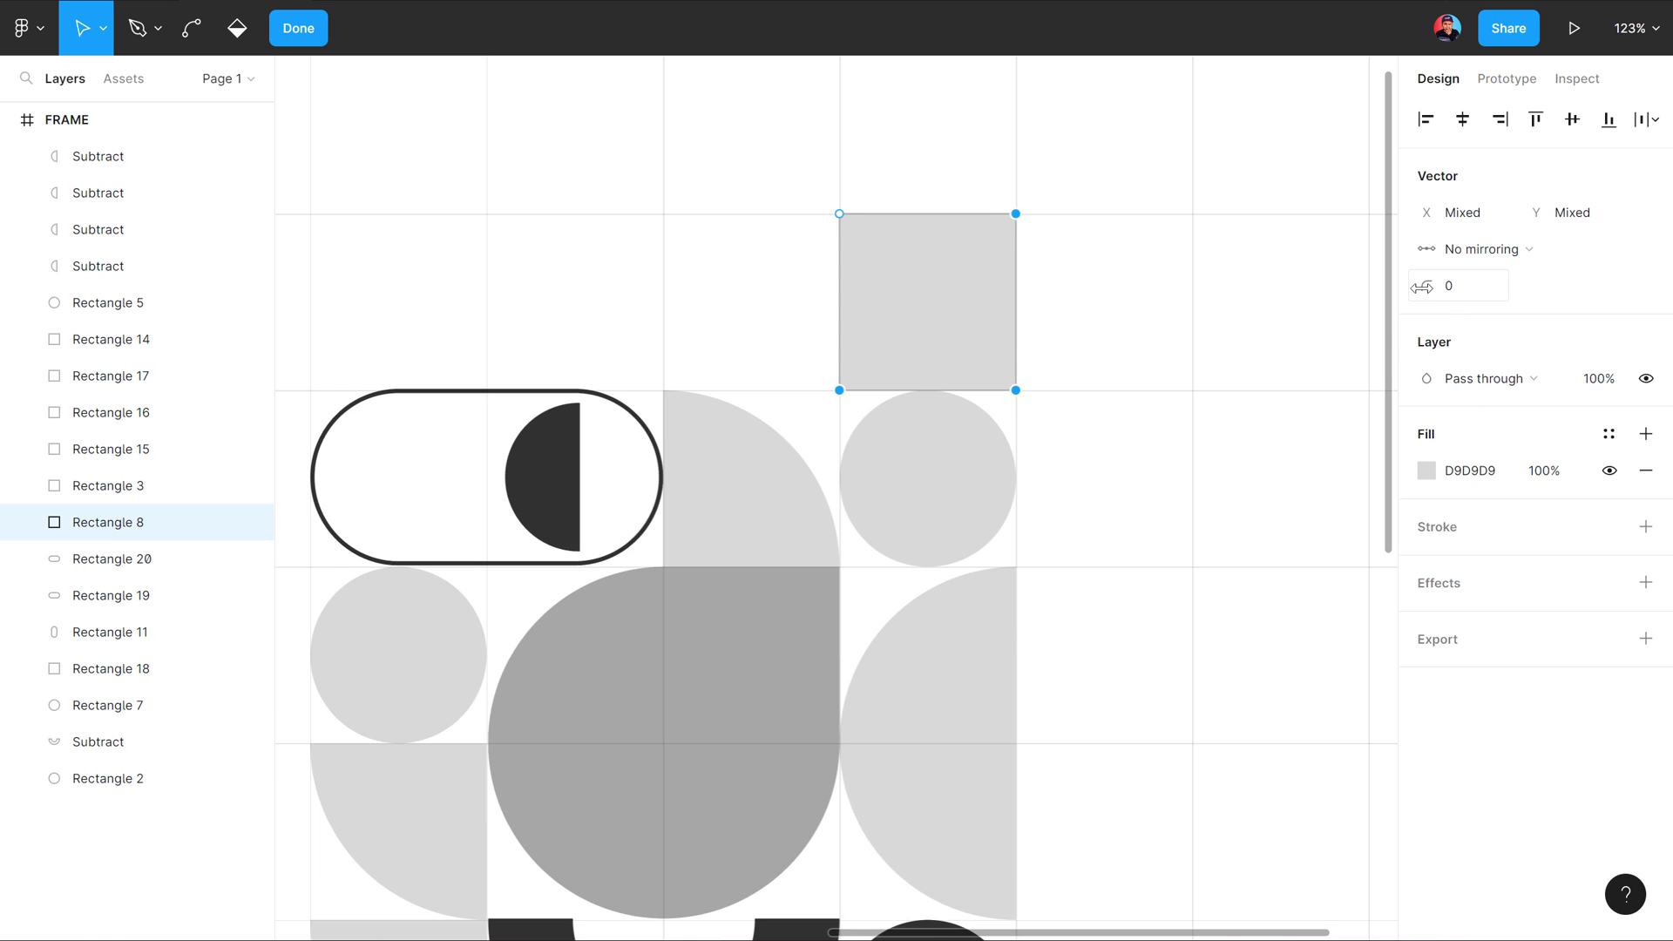
drag(1421, 285, 1391, 285)
Step: Copy the small grey circle left of the pattern and paste a smaller circle inside it
key(Escape)
scroll(773, 179, down, 3)
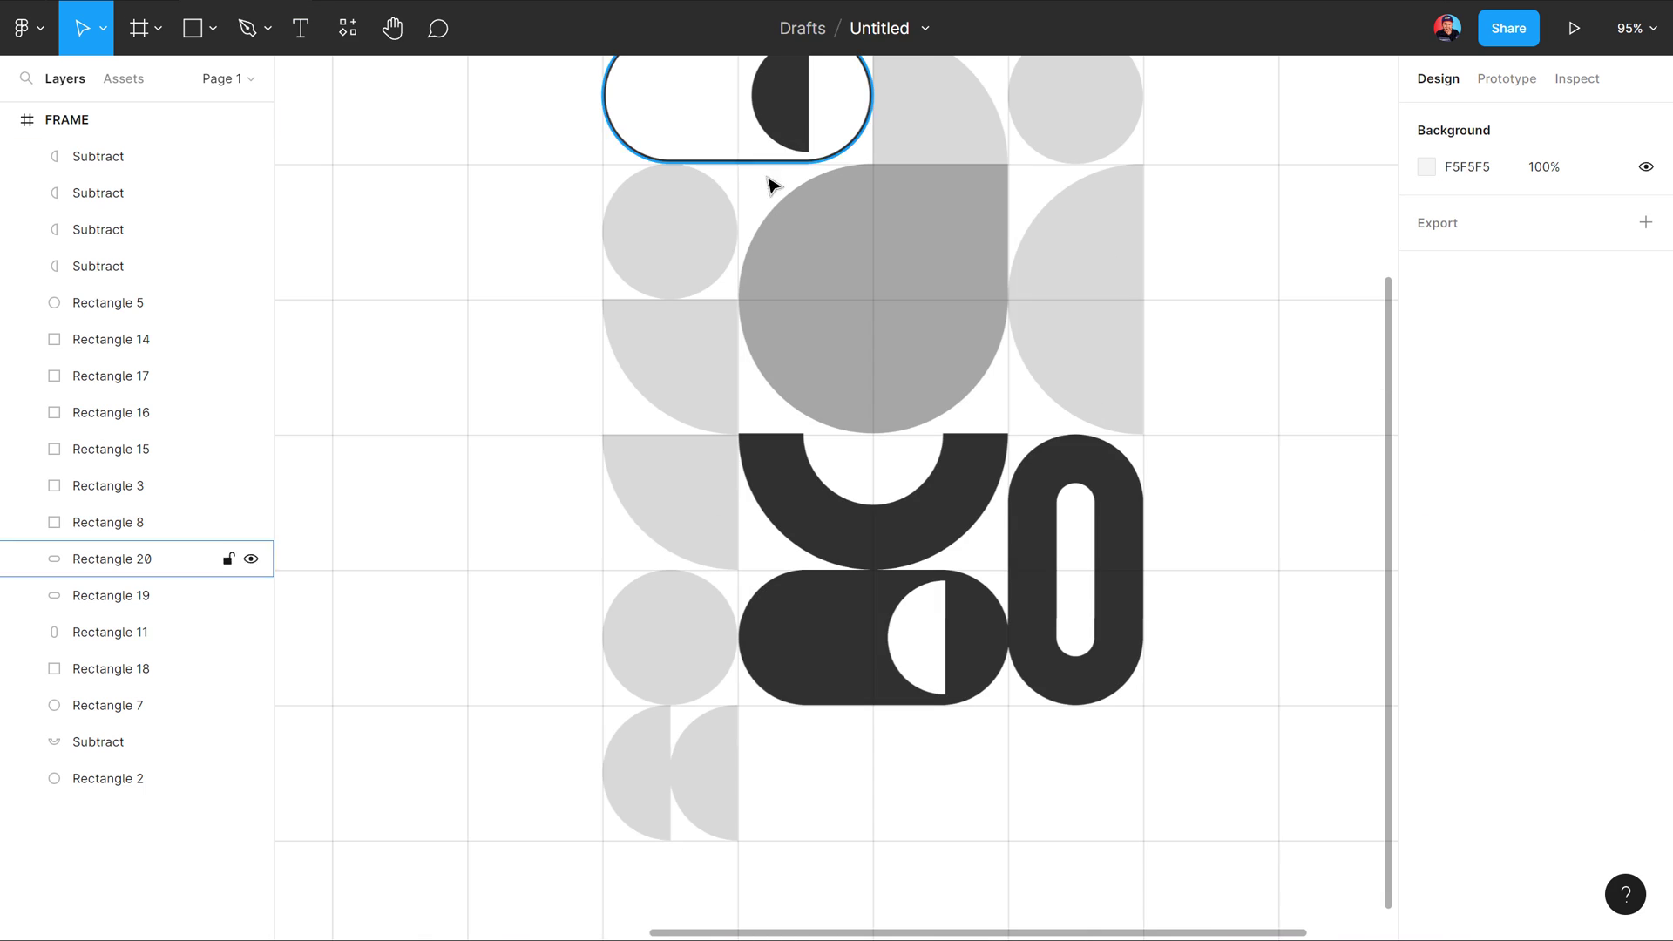
mouse_move(773, 180)
mouse_down()
mouse_move(878, 314)
mouse_move(833, 385)
mouse_move(849, 388)
mouse_up()
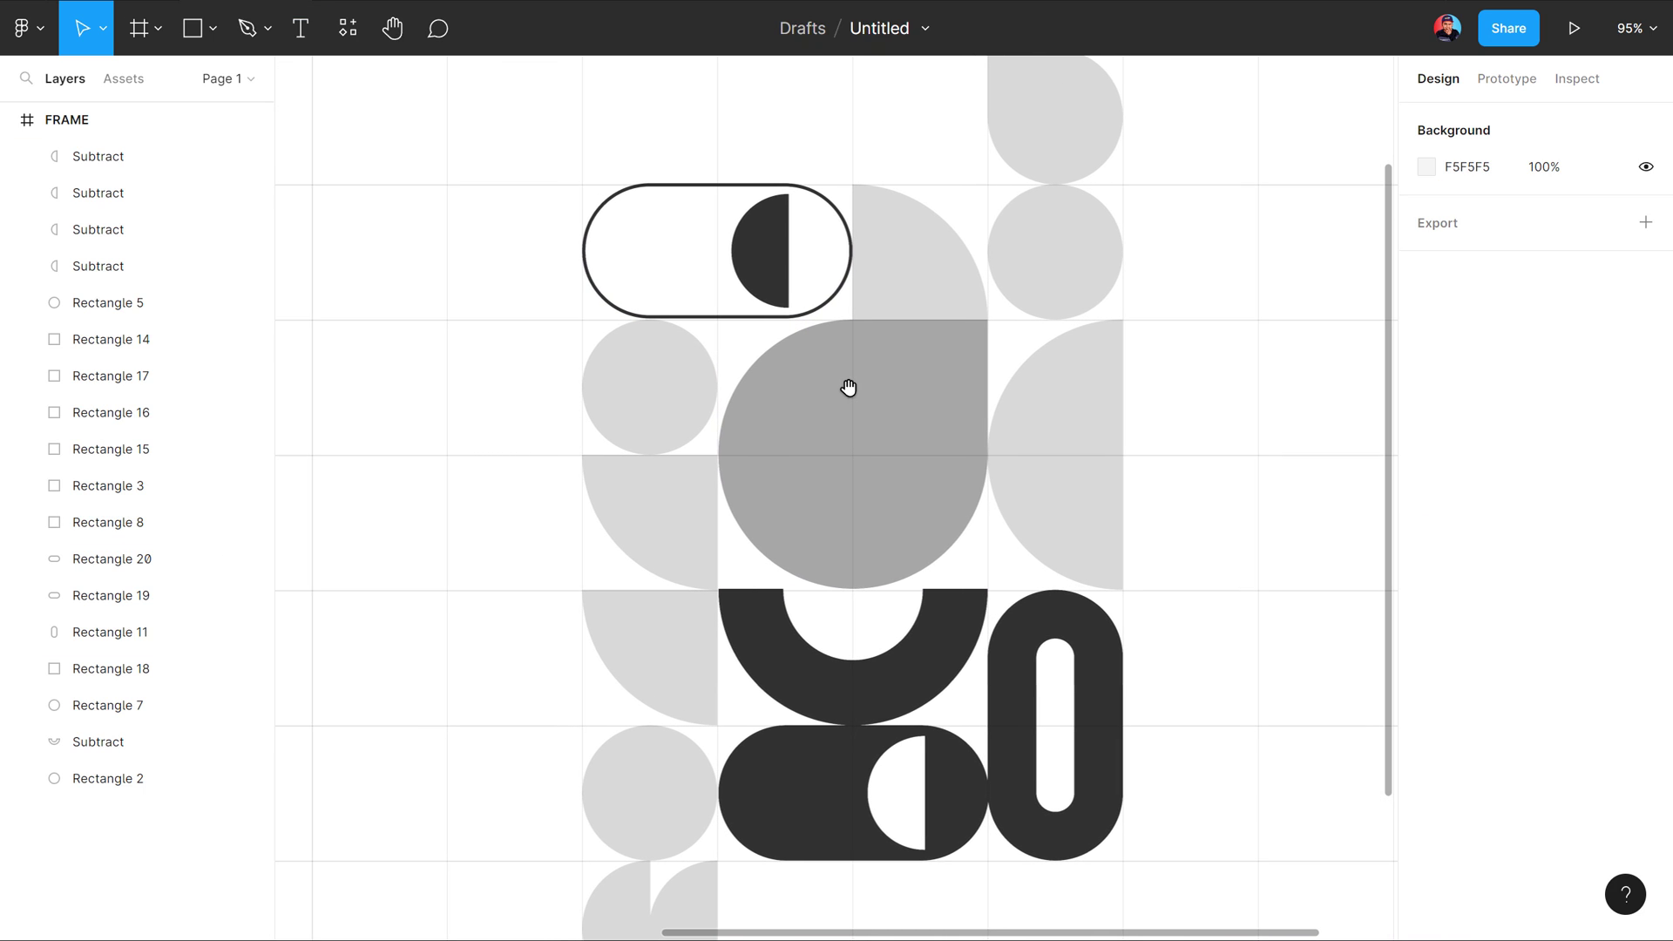
click(652, 404)
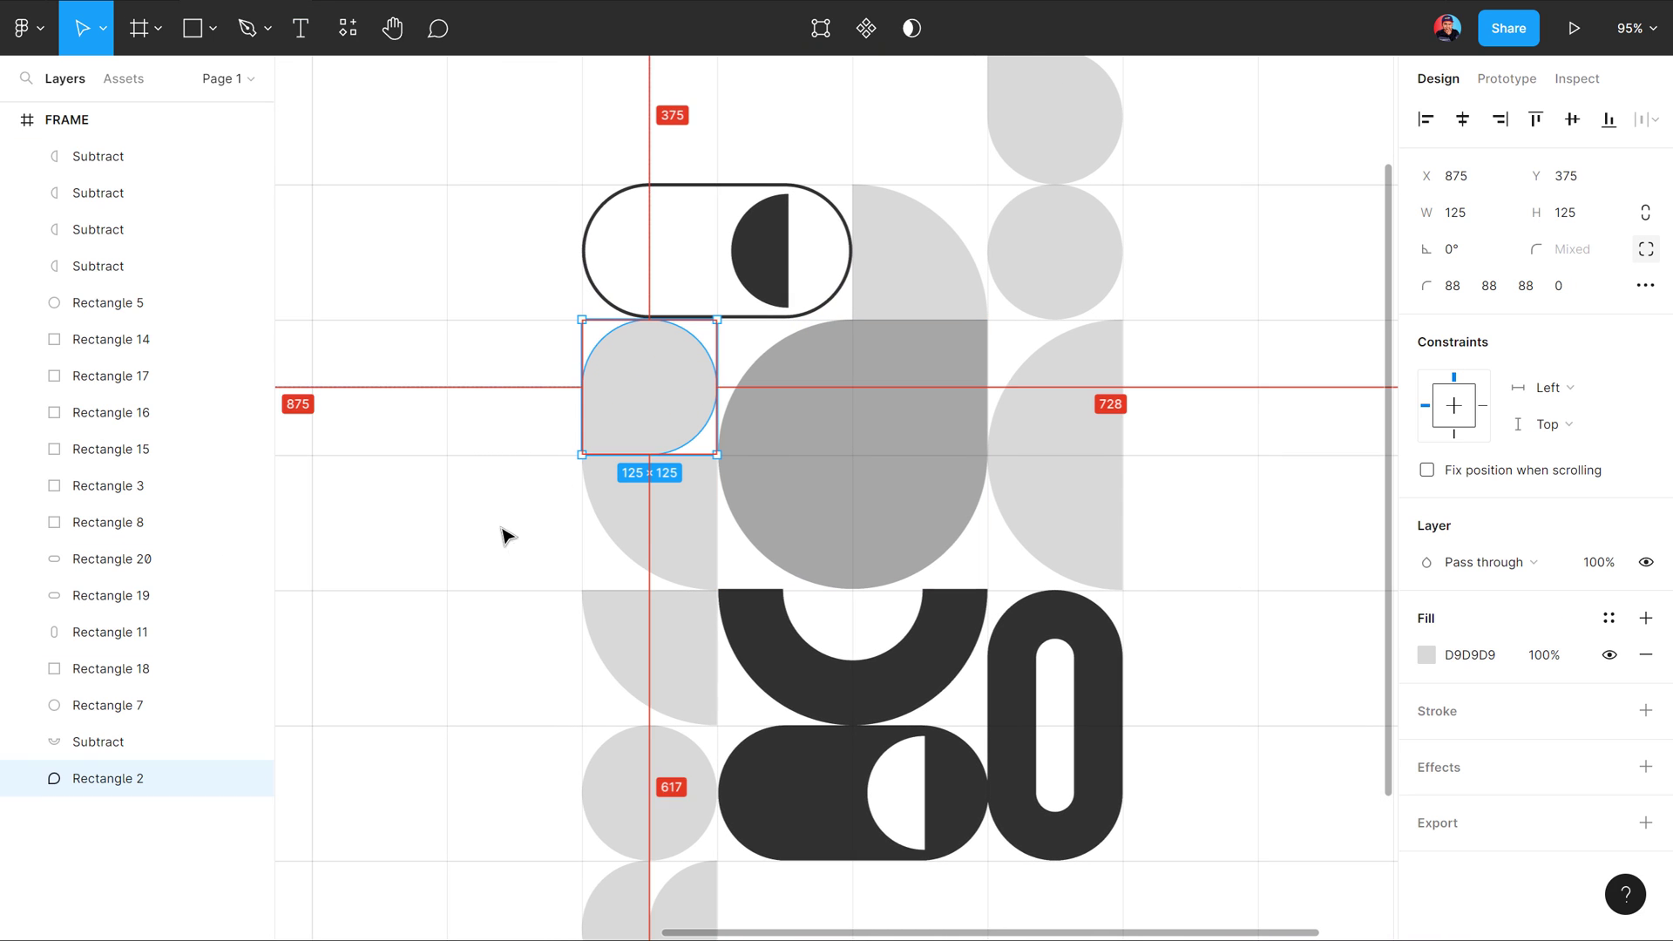
drag(688, 387, 552, 523)
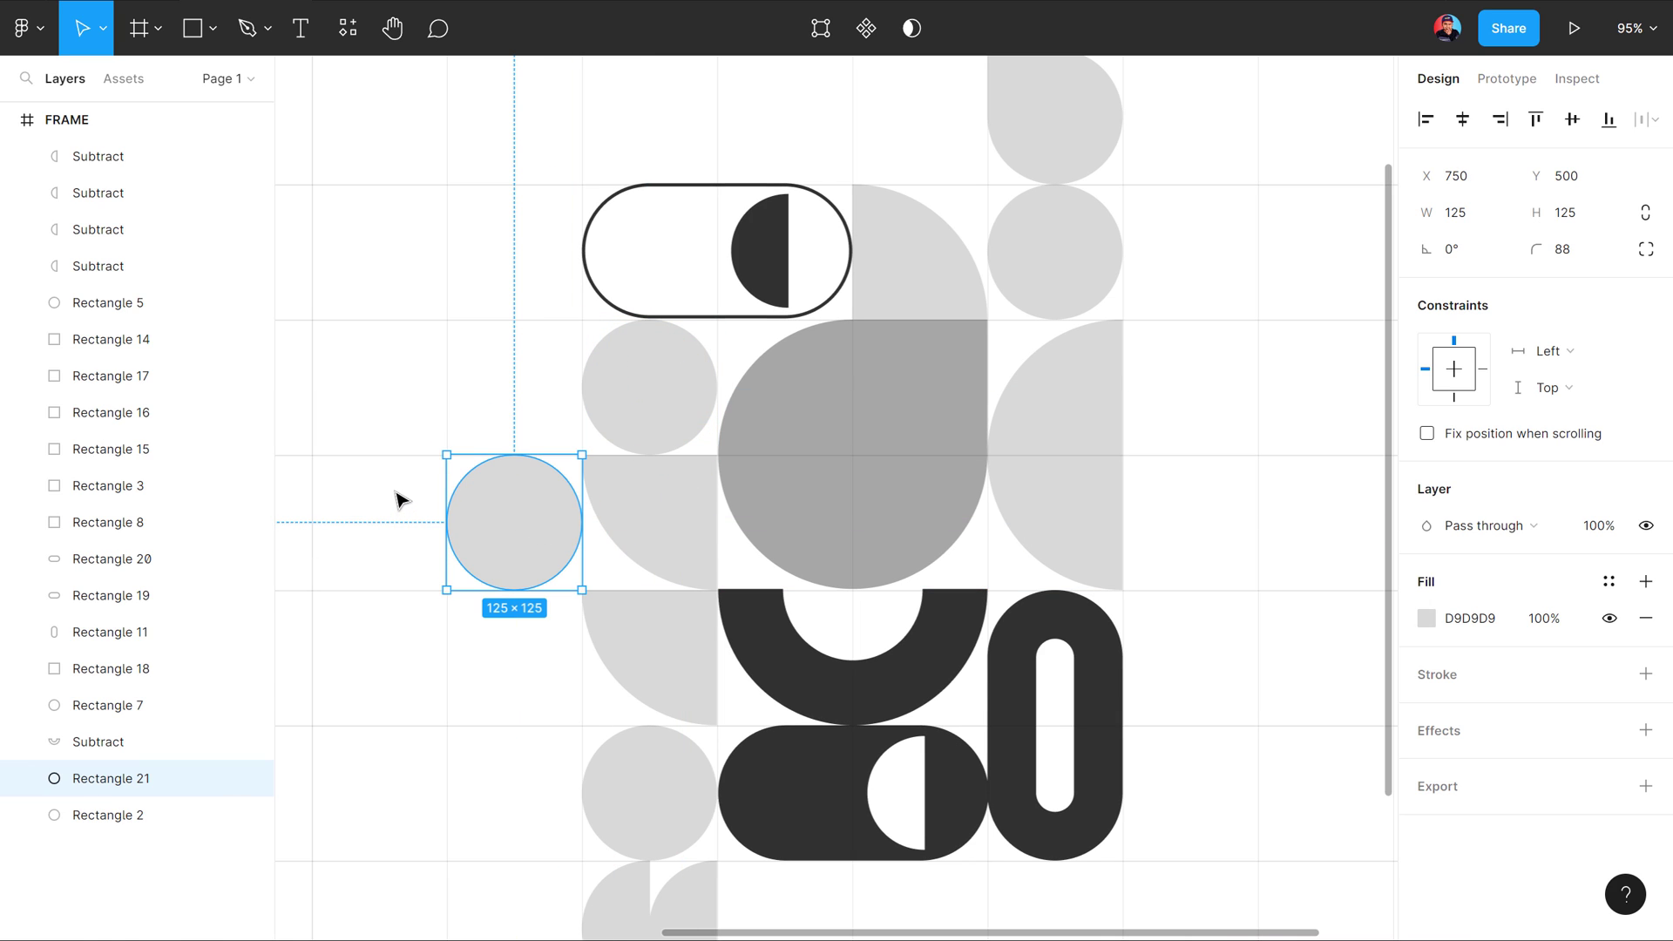
mouse_move(514, 523)
key(ctrl+v)
drag(582, 525, 541, 526)
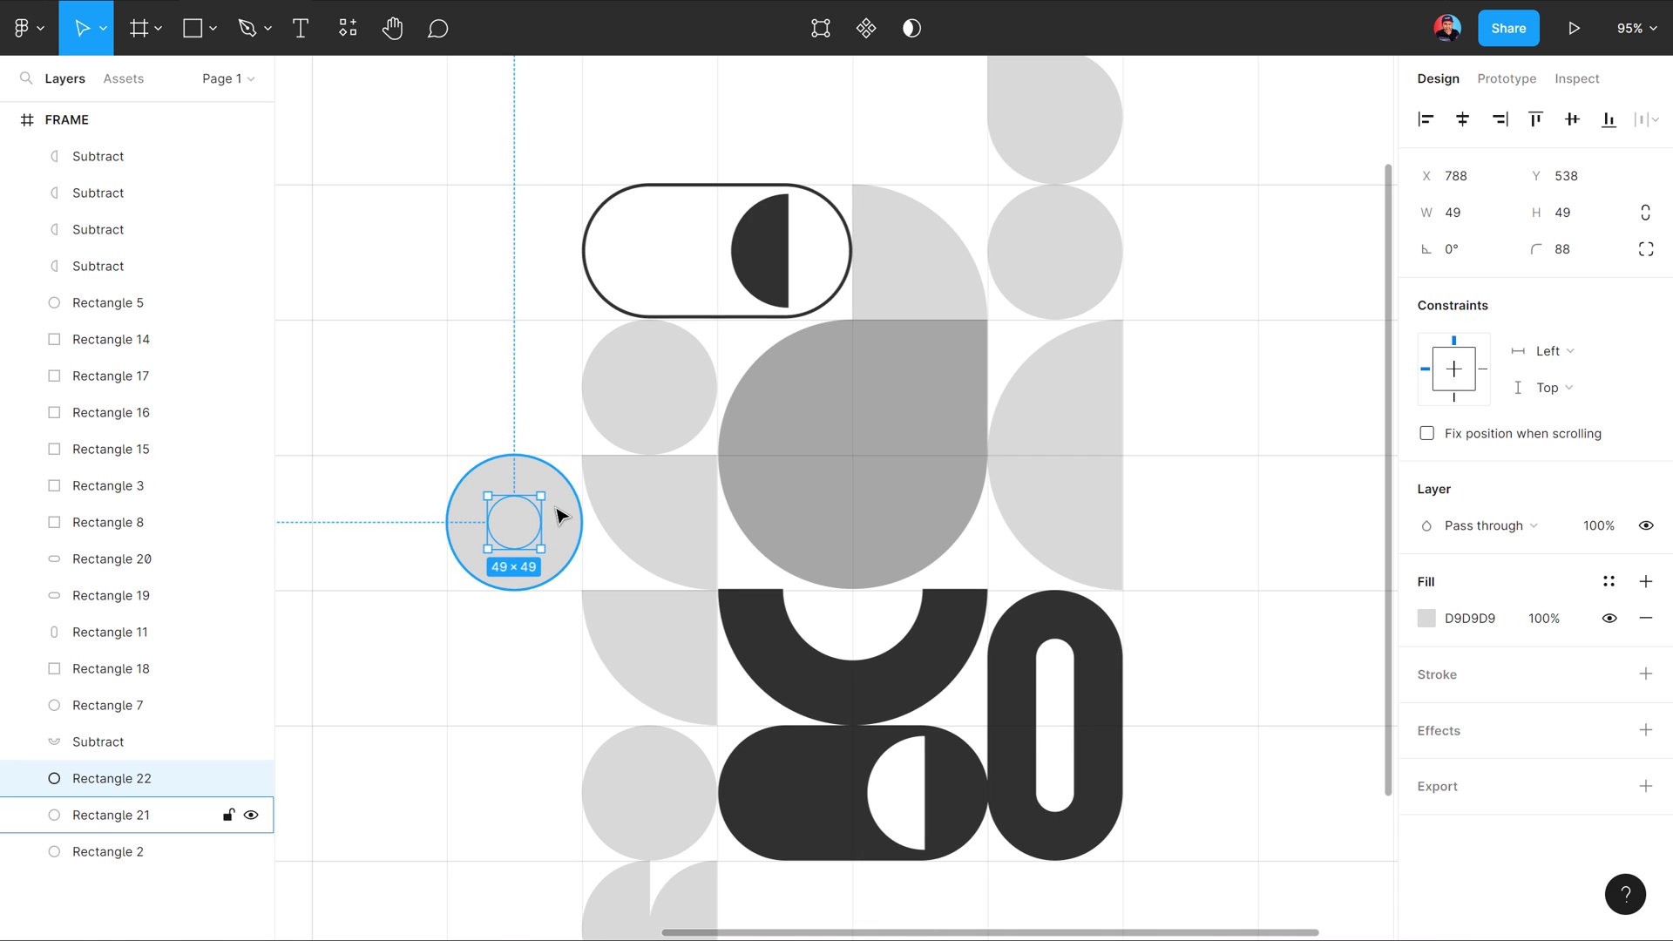
Step: Colour the inner circle white and enlarge it slightly to form a grey ring
key(i)
click(499, 352)
click(1215, 393)
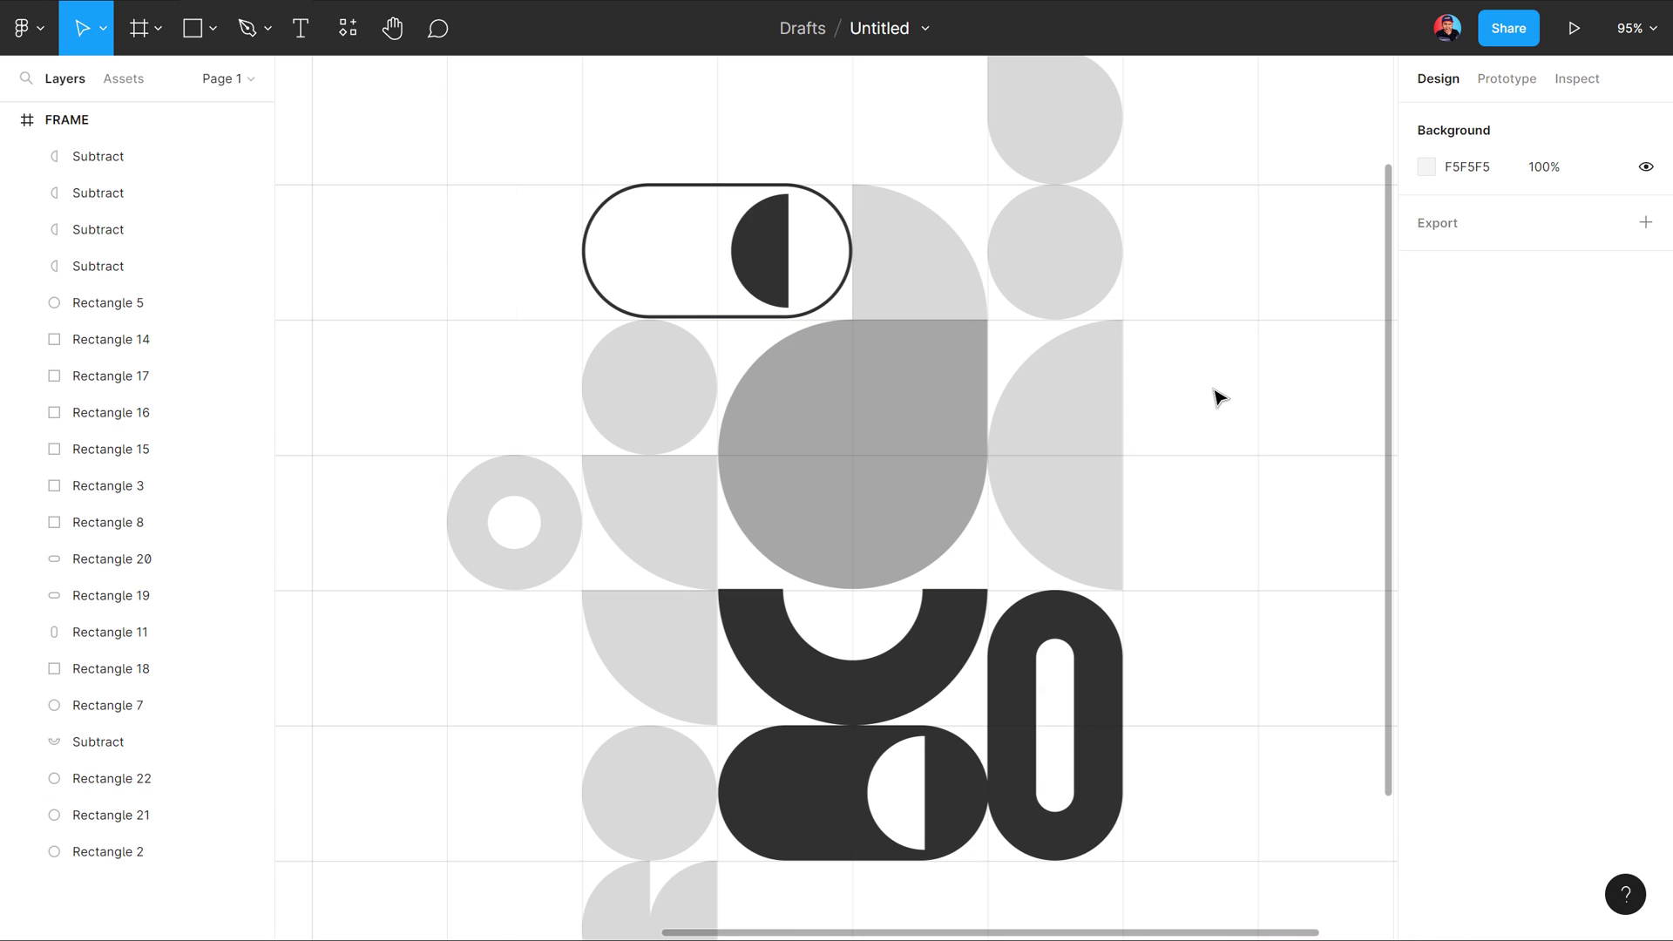
click(520, 523)
drag(541, 526, 551, 527)
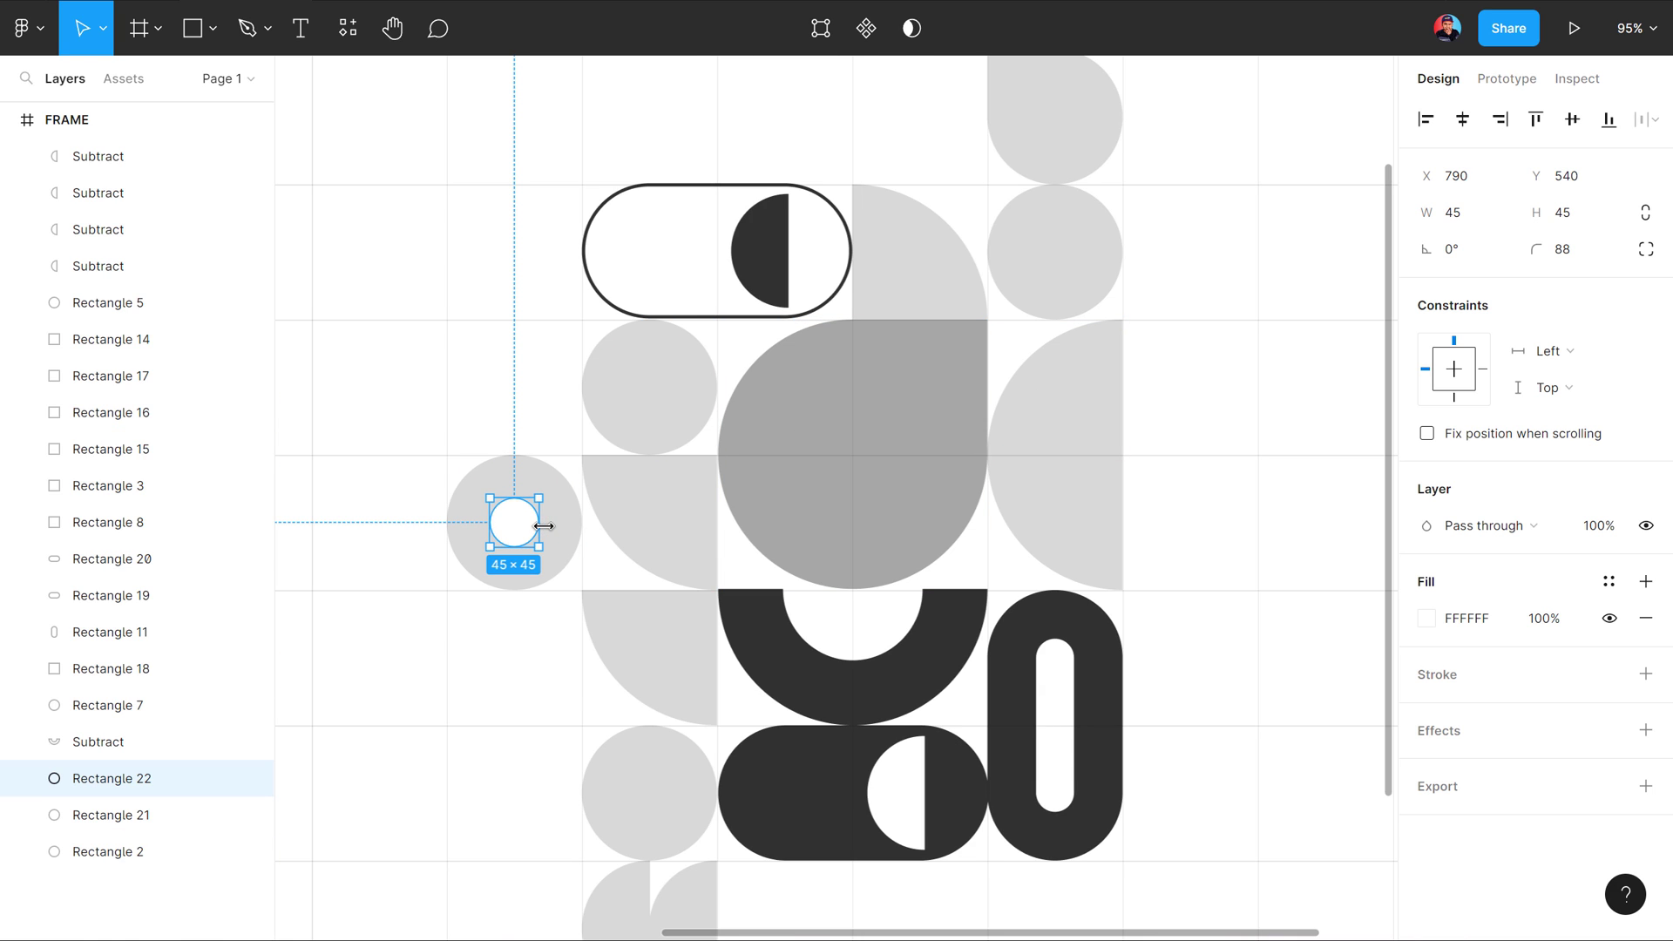
click(1239, 426)
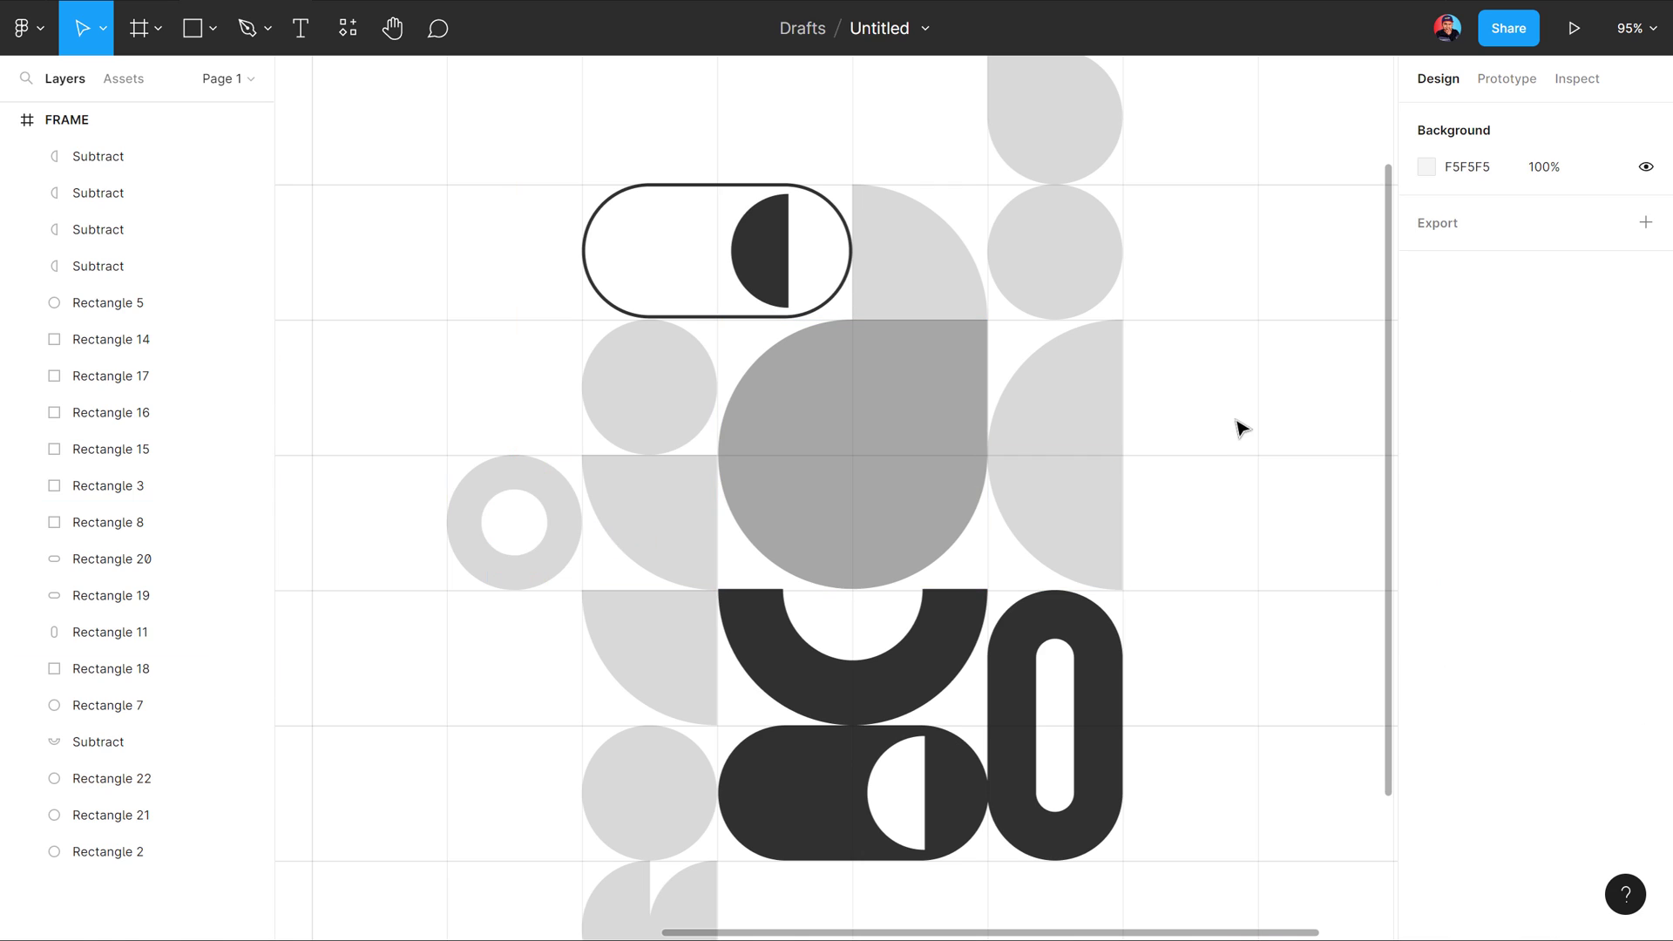
Step: Place a copy of the white dot on the top rounded shape, brought to front
drag(1186, 321, 1115, 472)
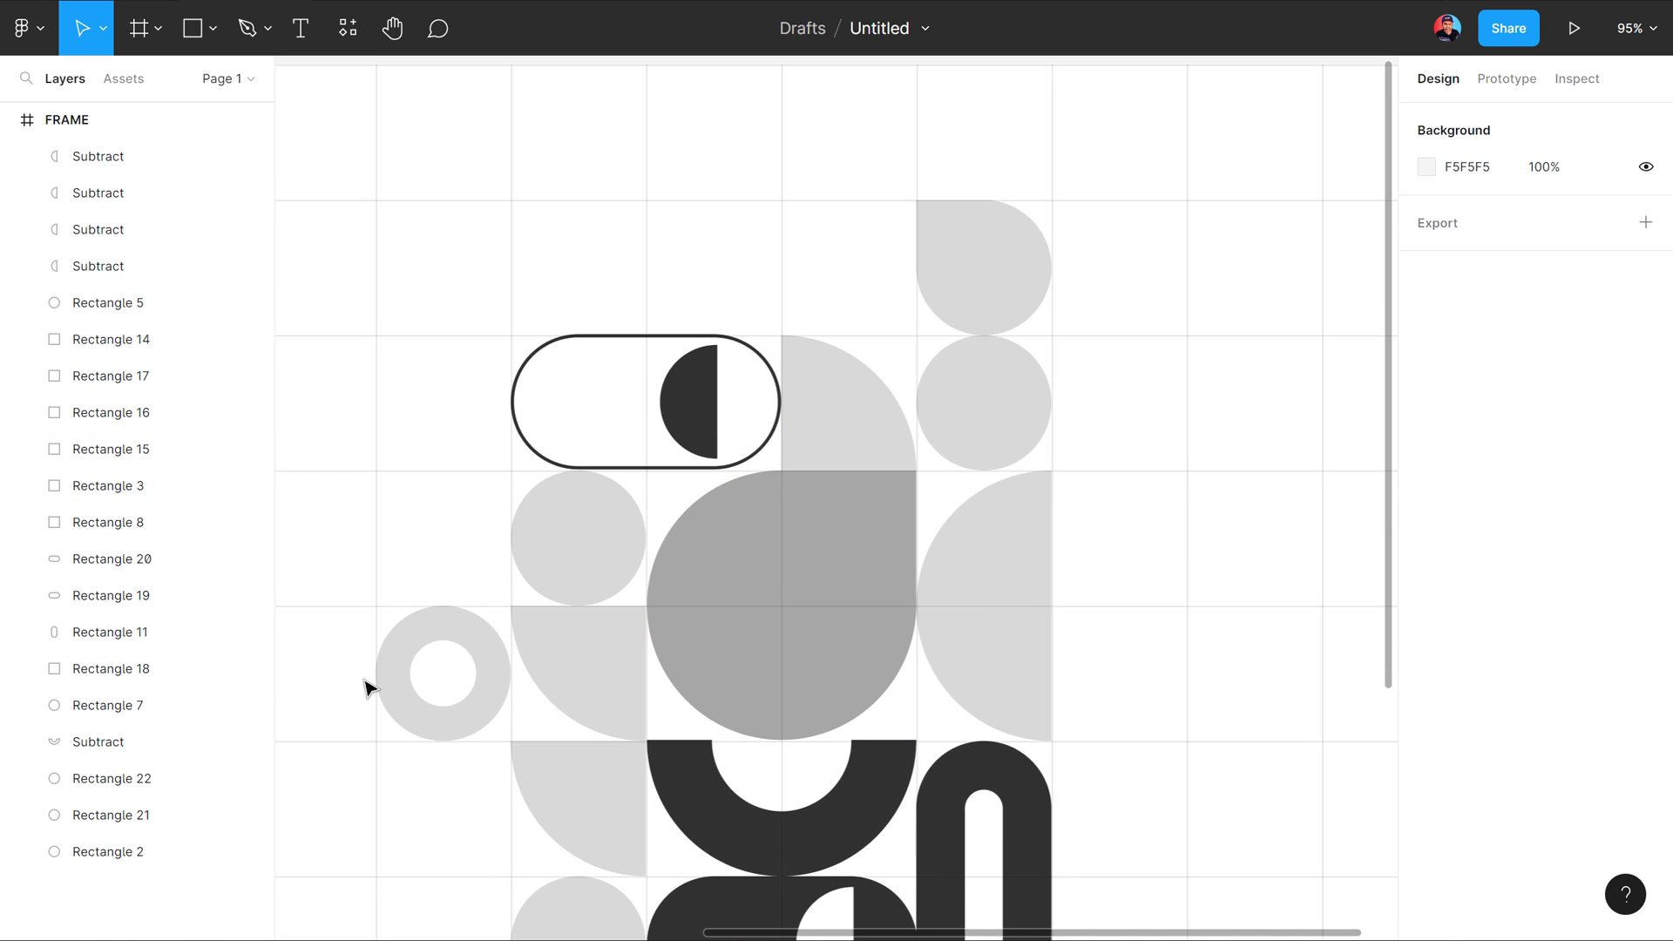
drag(443, 672, 987, 272)
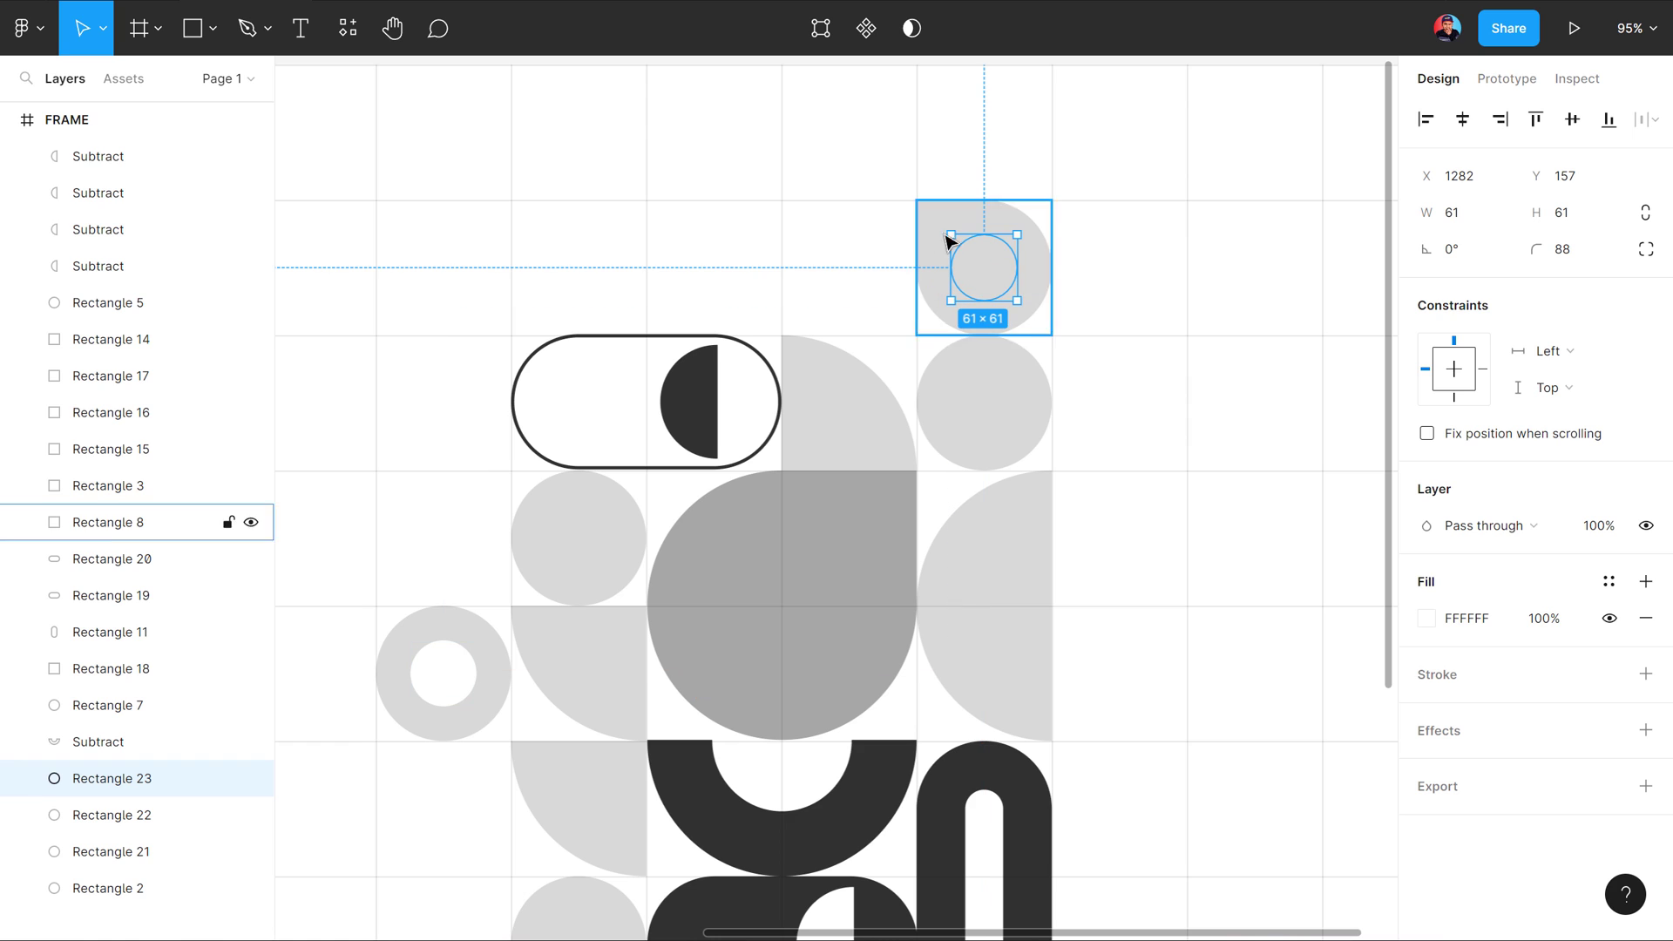
right_click(984, 282)
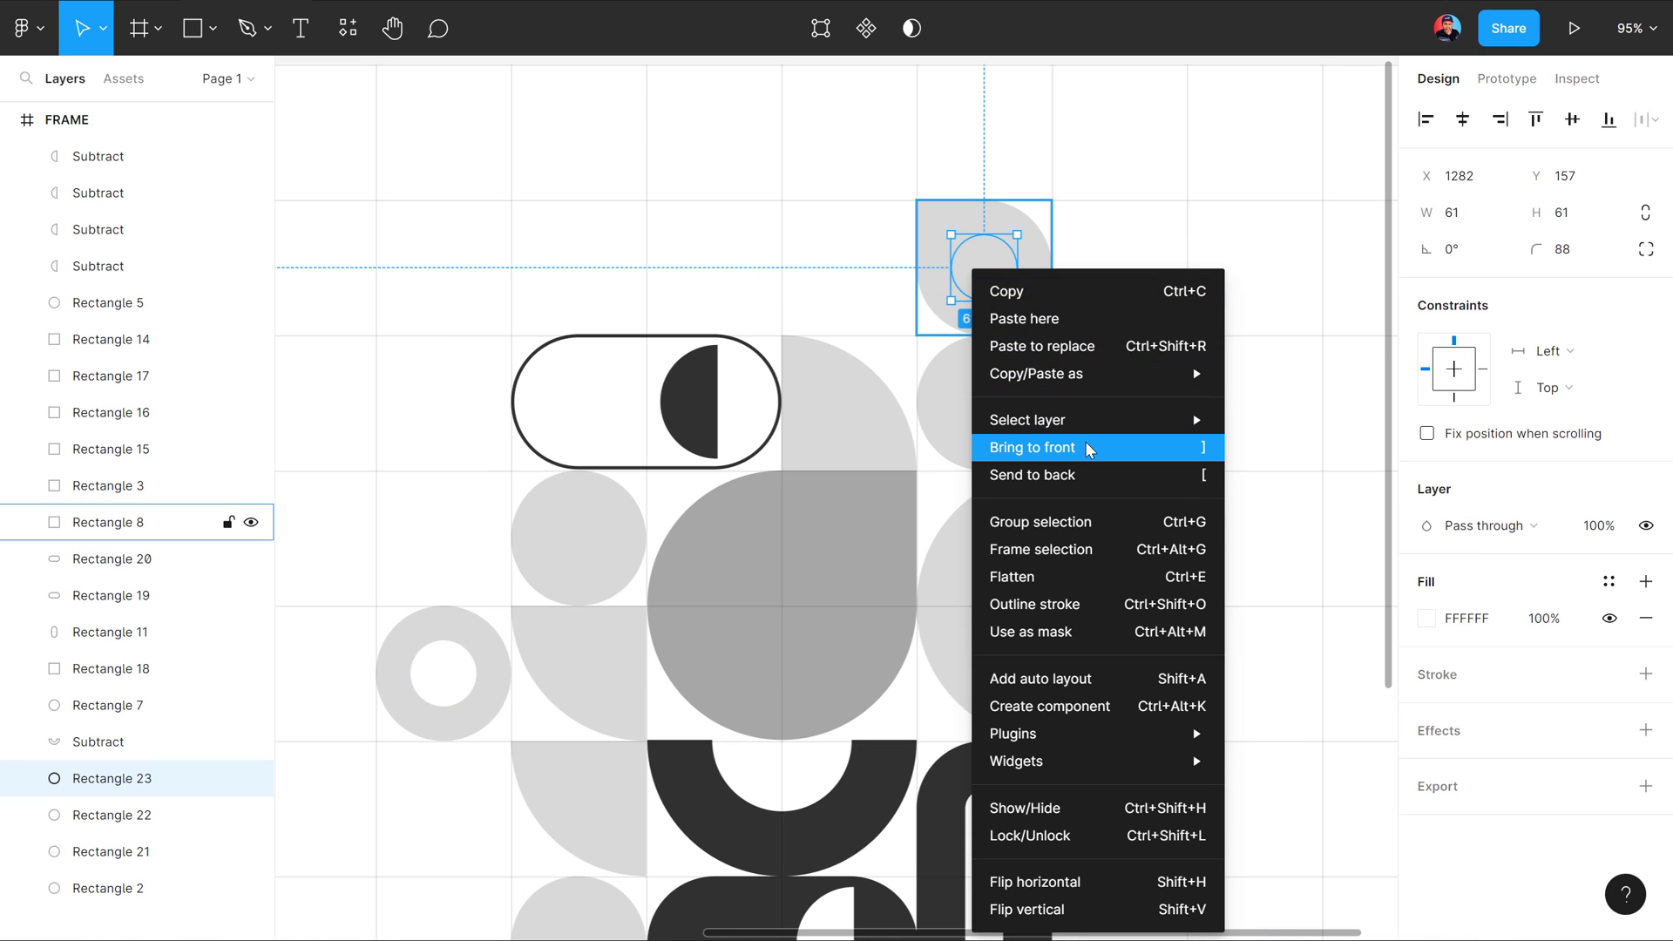
click(1205, 448)
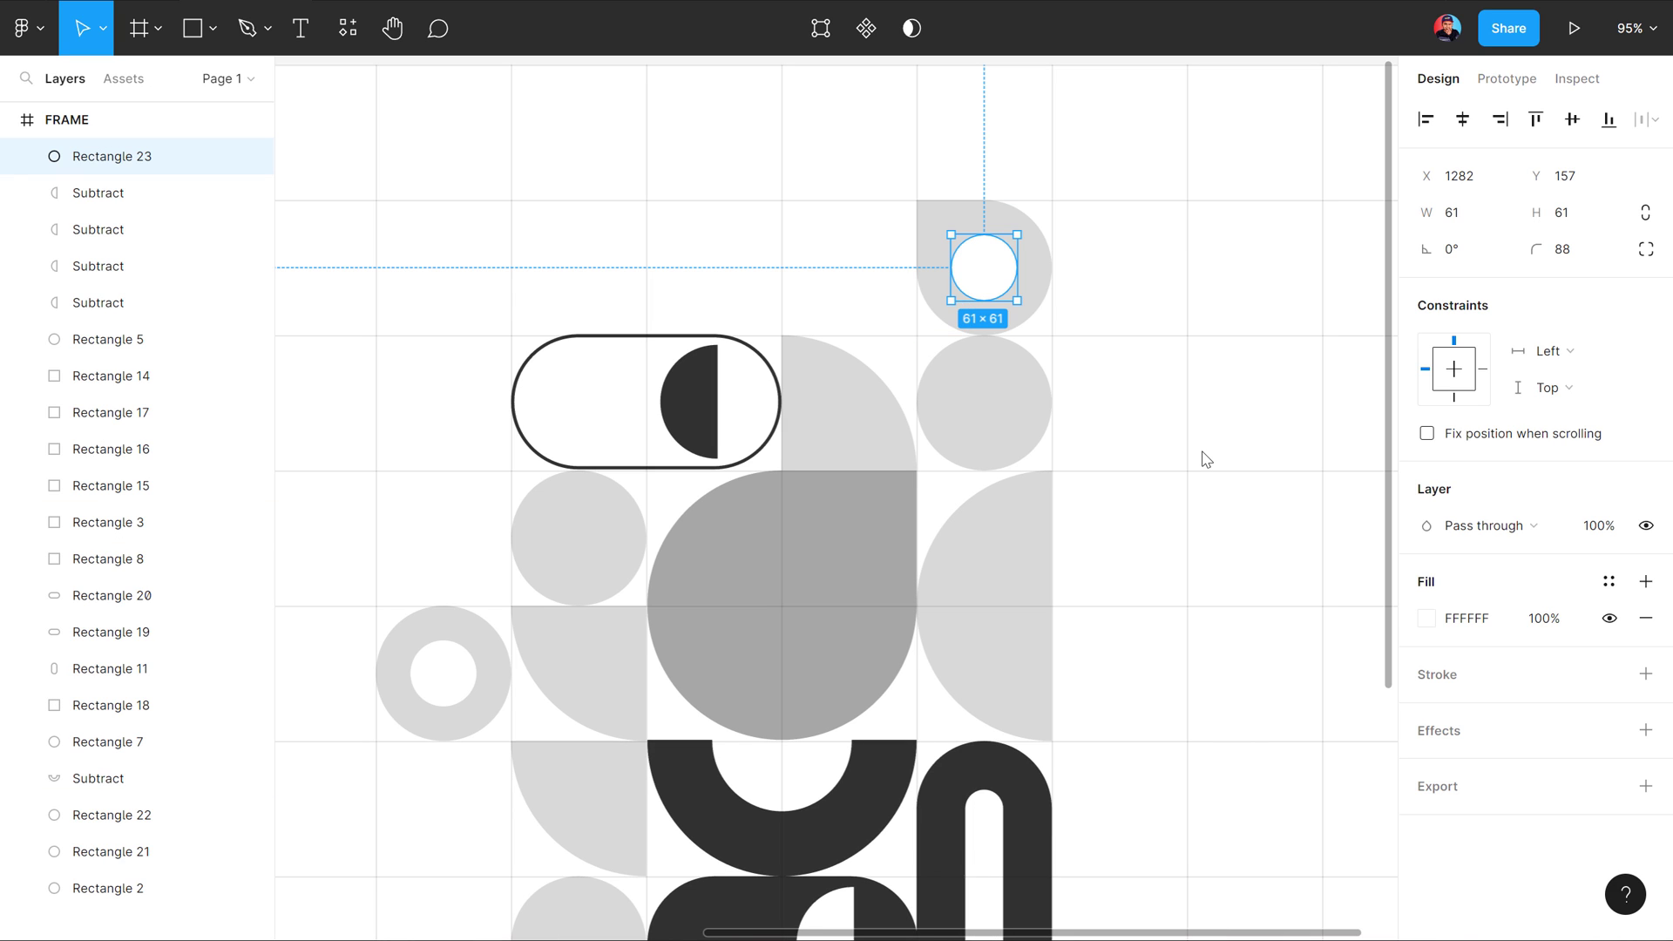
click(1209, 333)
scroll(1113, 366, down, 2)
Step: Copy the portrait photo from the Educational Web UI file and paste it into FRAME
scroll(1109, 296, down, 1)
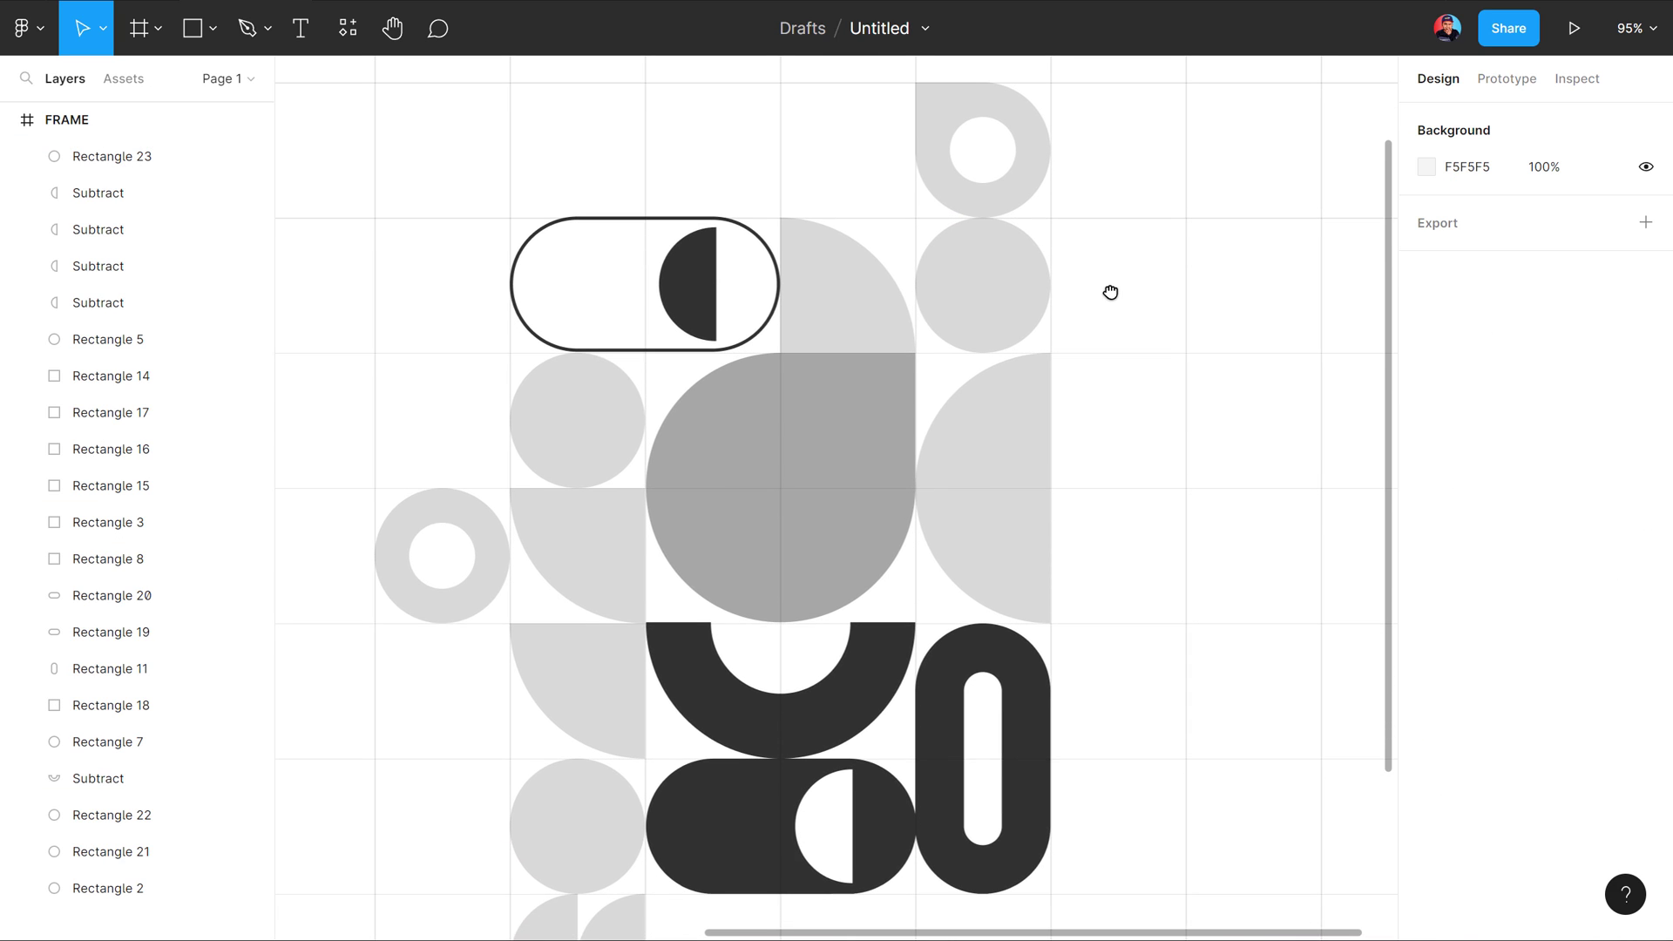
ctrl+scroll(1089, 329, down, 3)
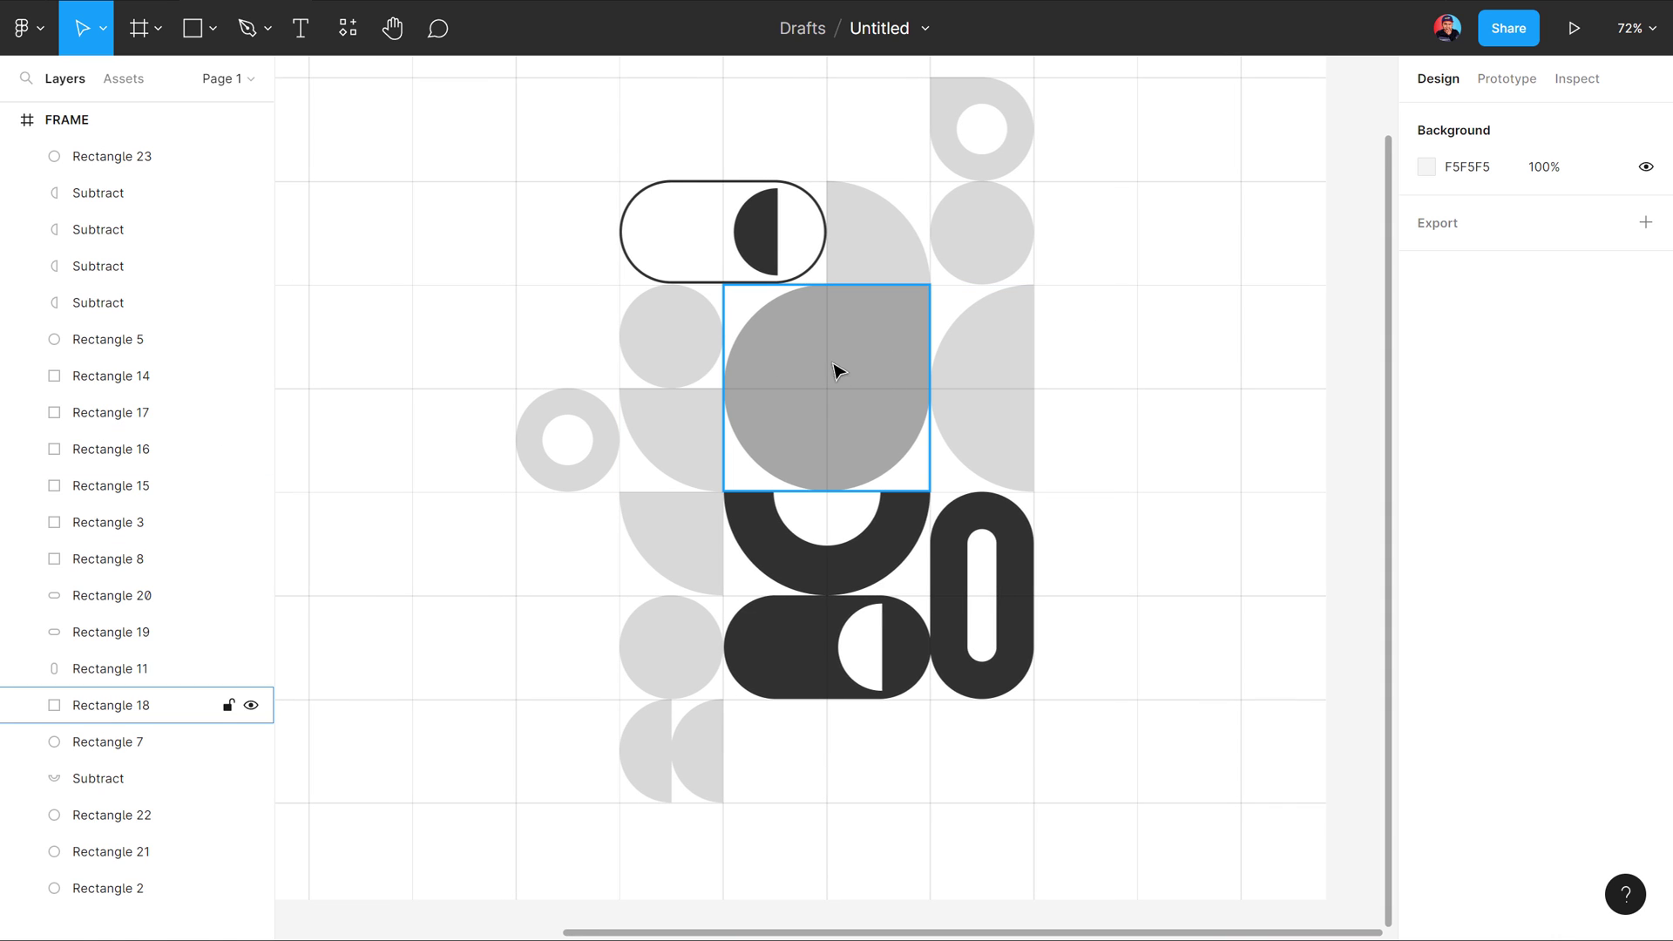
click(840, 388)
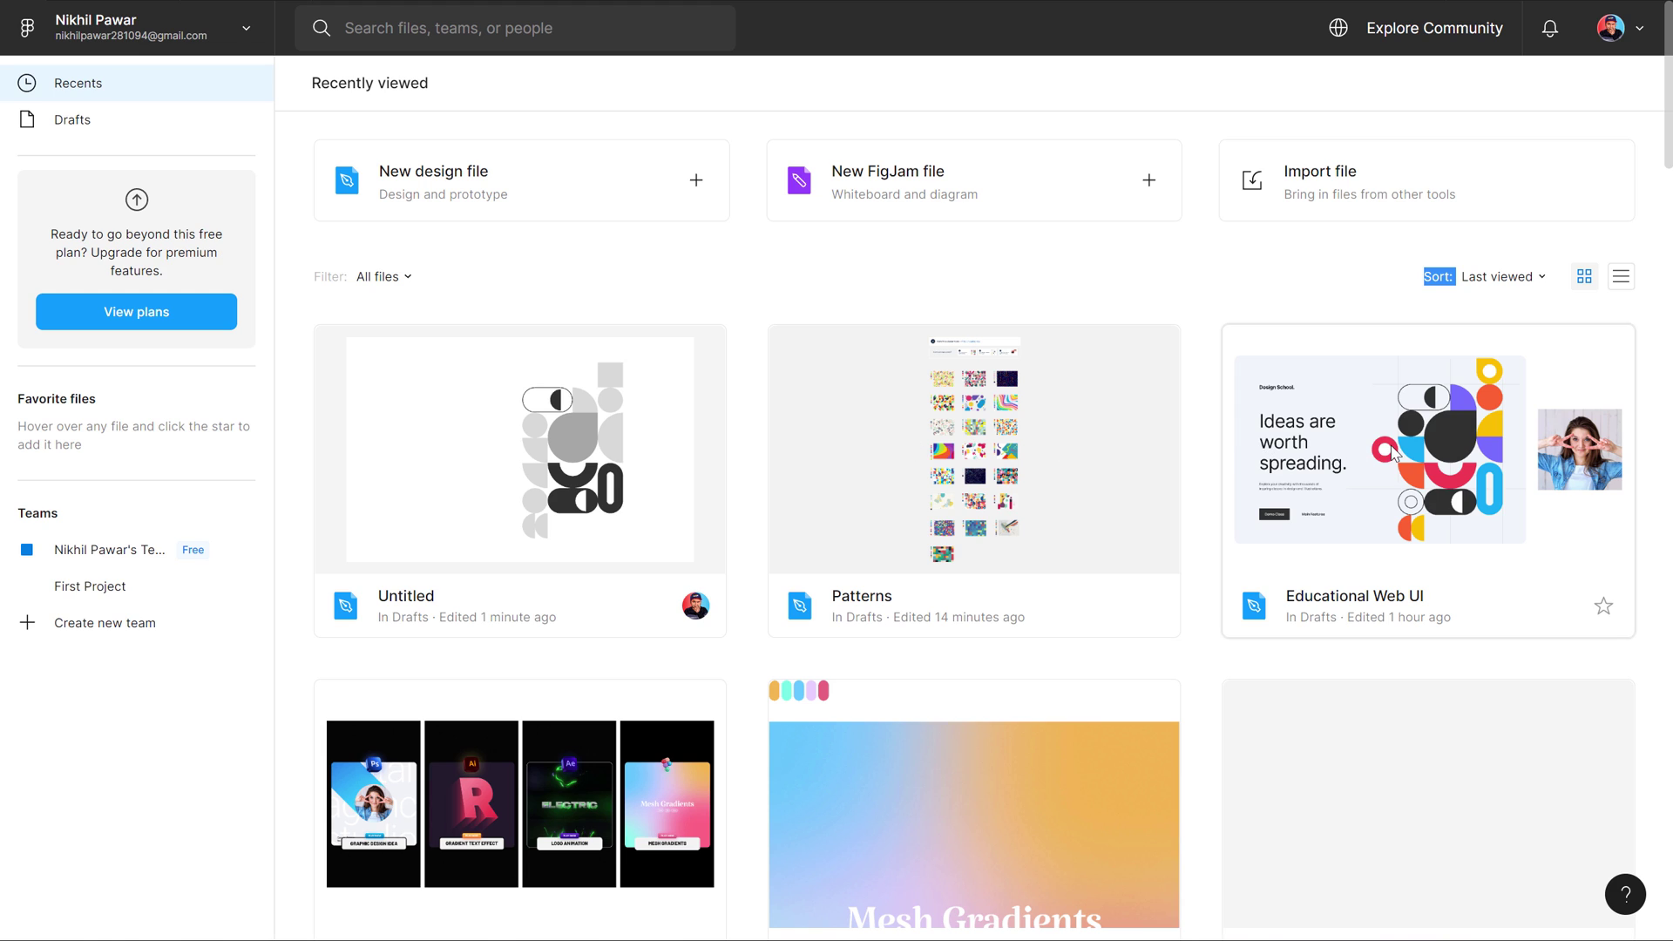
double_click(1392, 449)
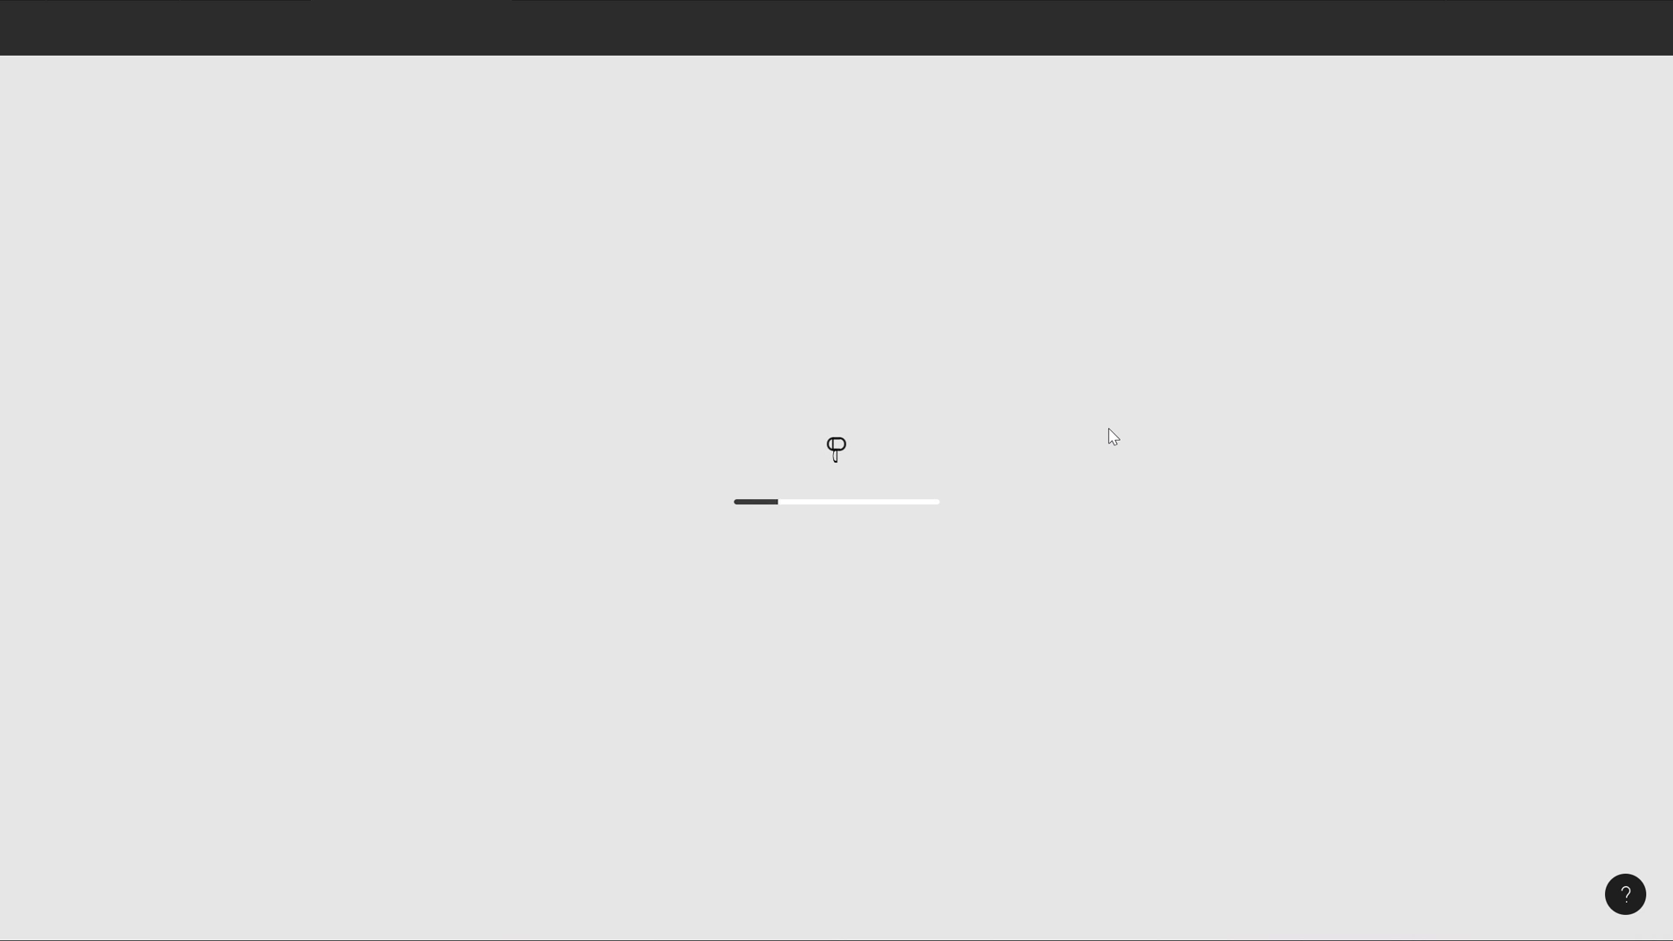
scroll(1299, 392, right, 4)
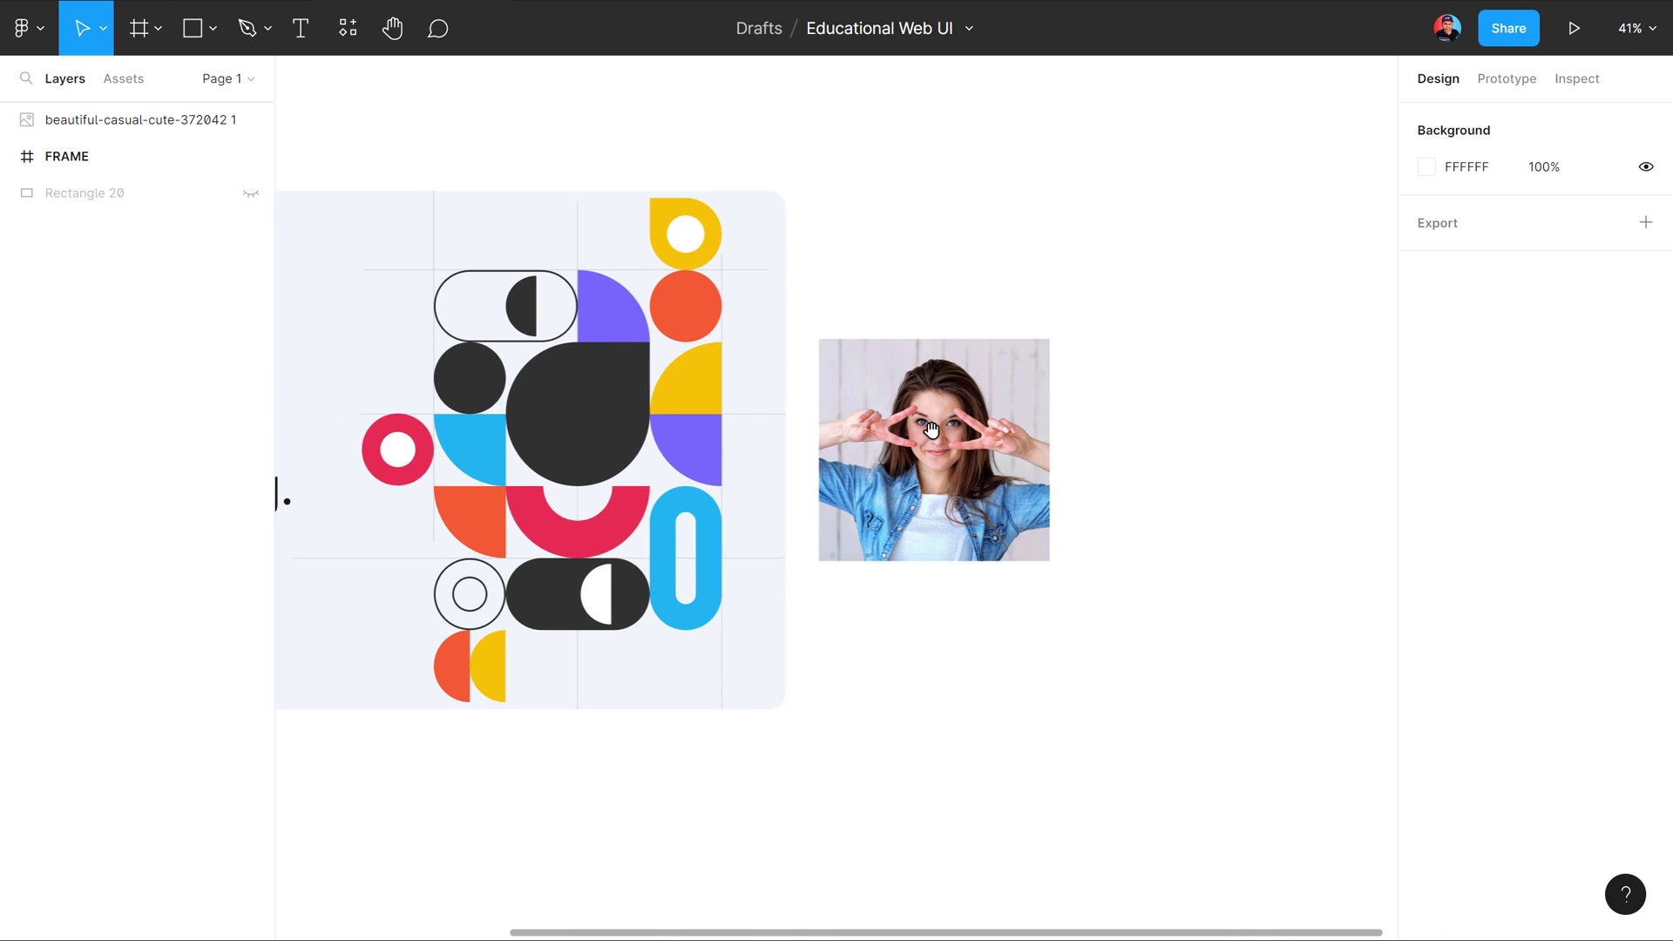
click(936, 438)
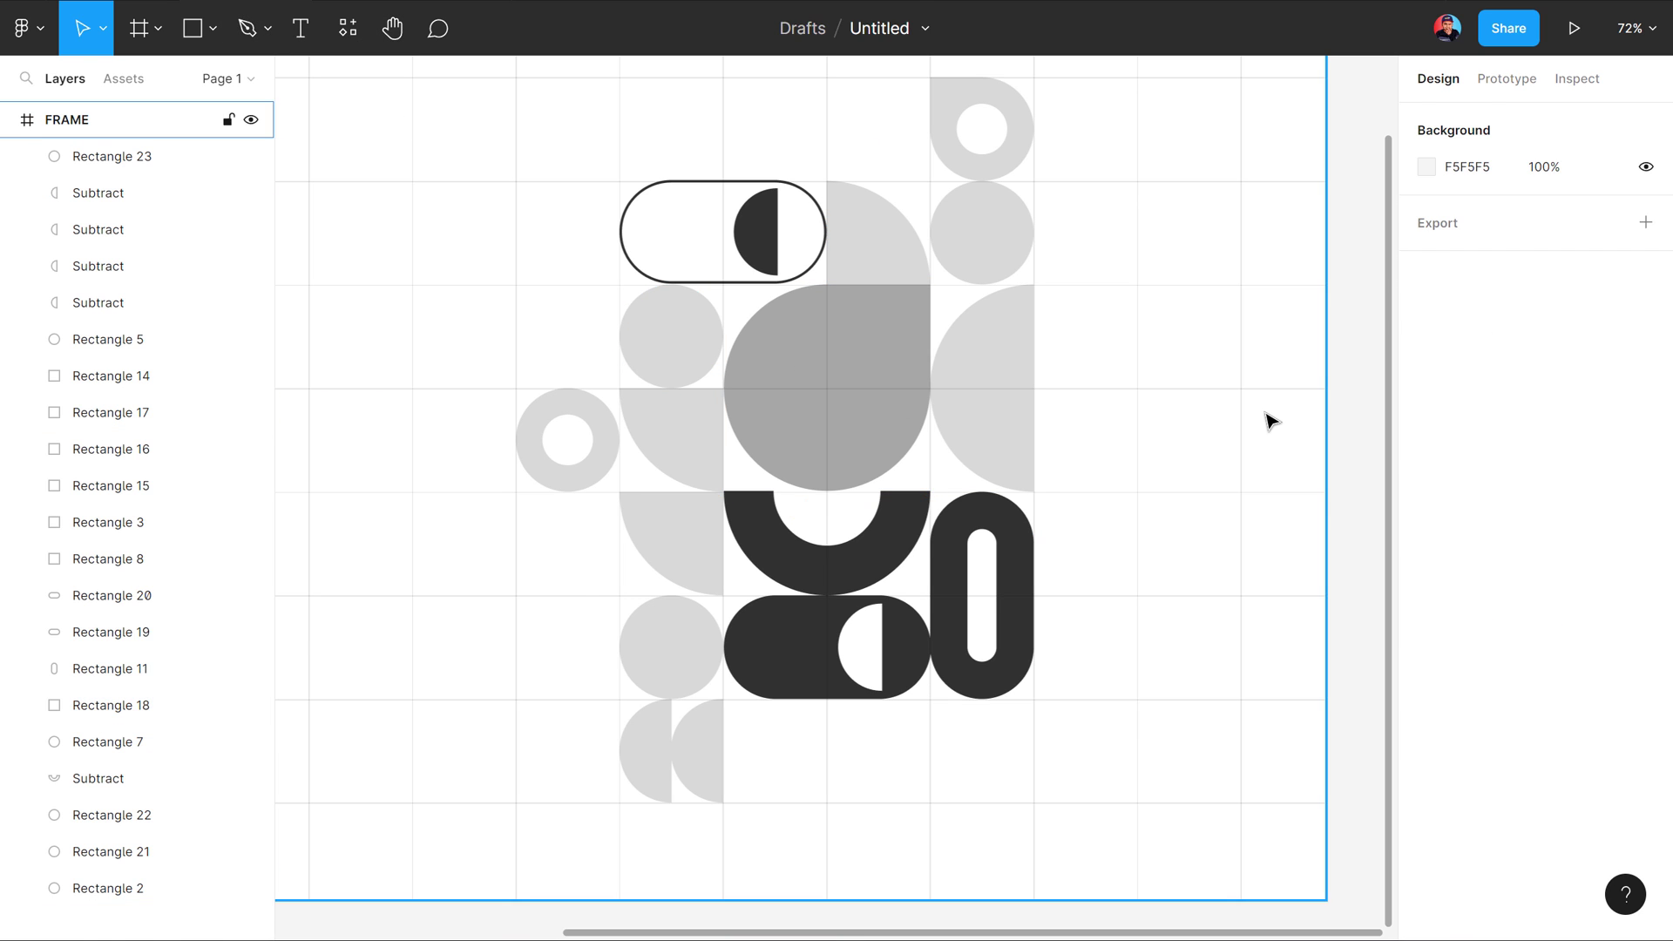
key(ctrl+v)
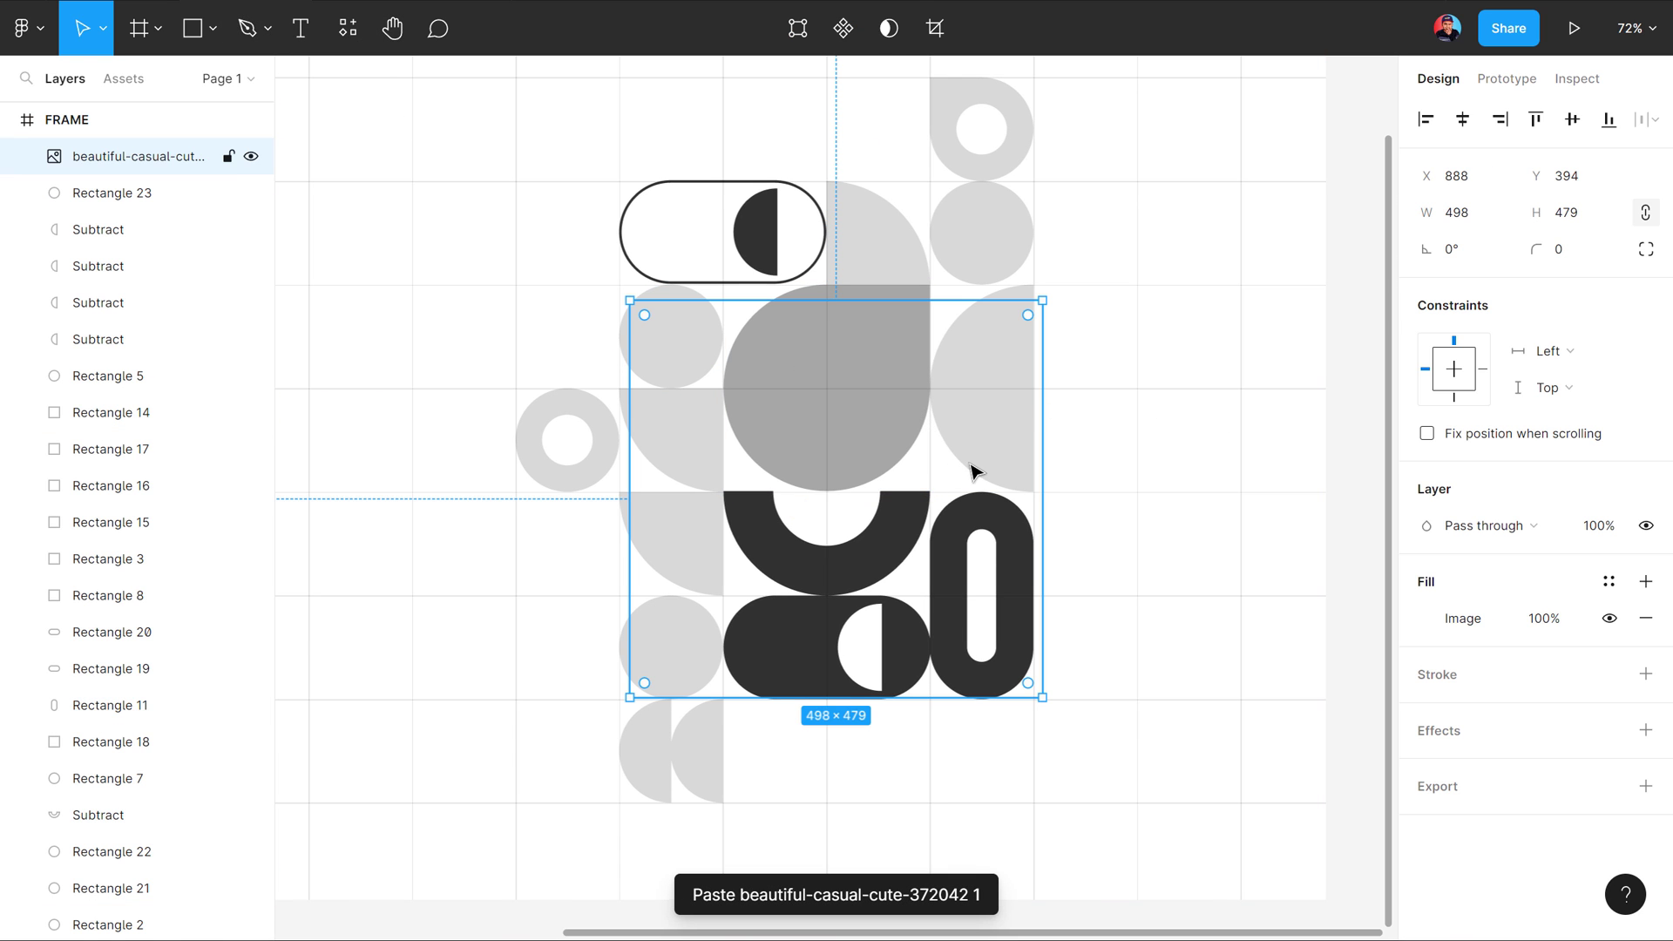
Step: Mask the shrunken portrait with circle Rectangle 18, then scale the photo to fill the circle
drag(856, 418, 854, 304)
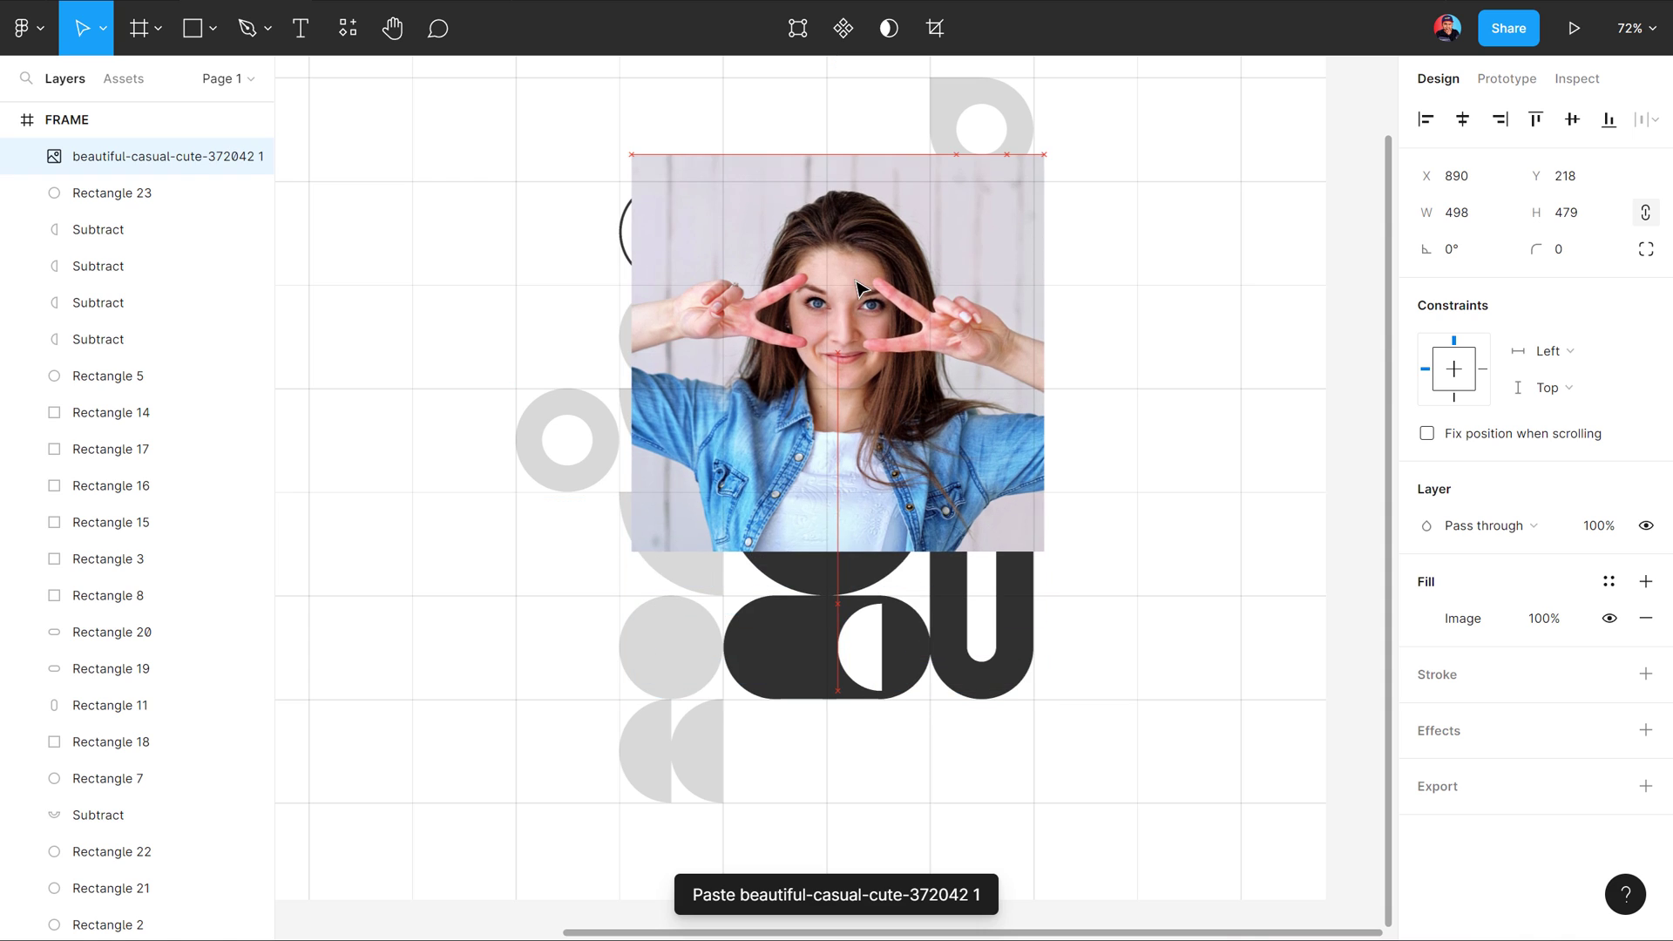
mouse_move(1045, 370)
mouse_down()
mouse_move(900, 385)
mouse_move(917, 385)
mouse_up()
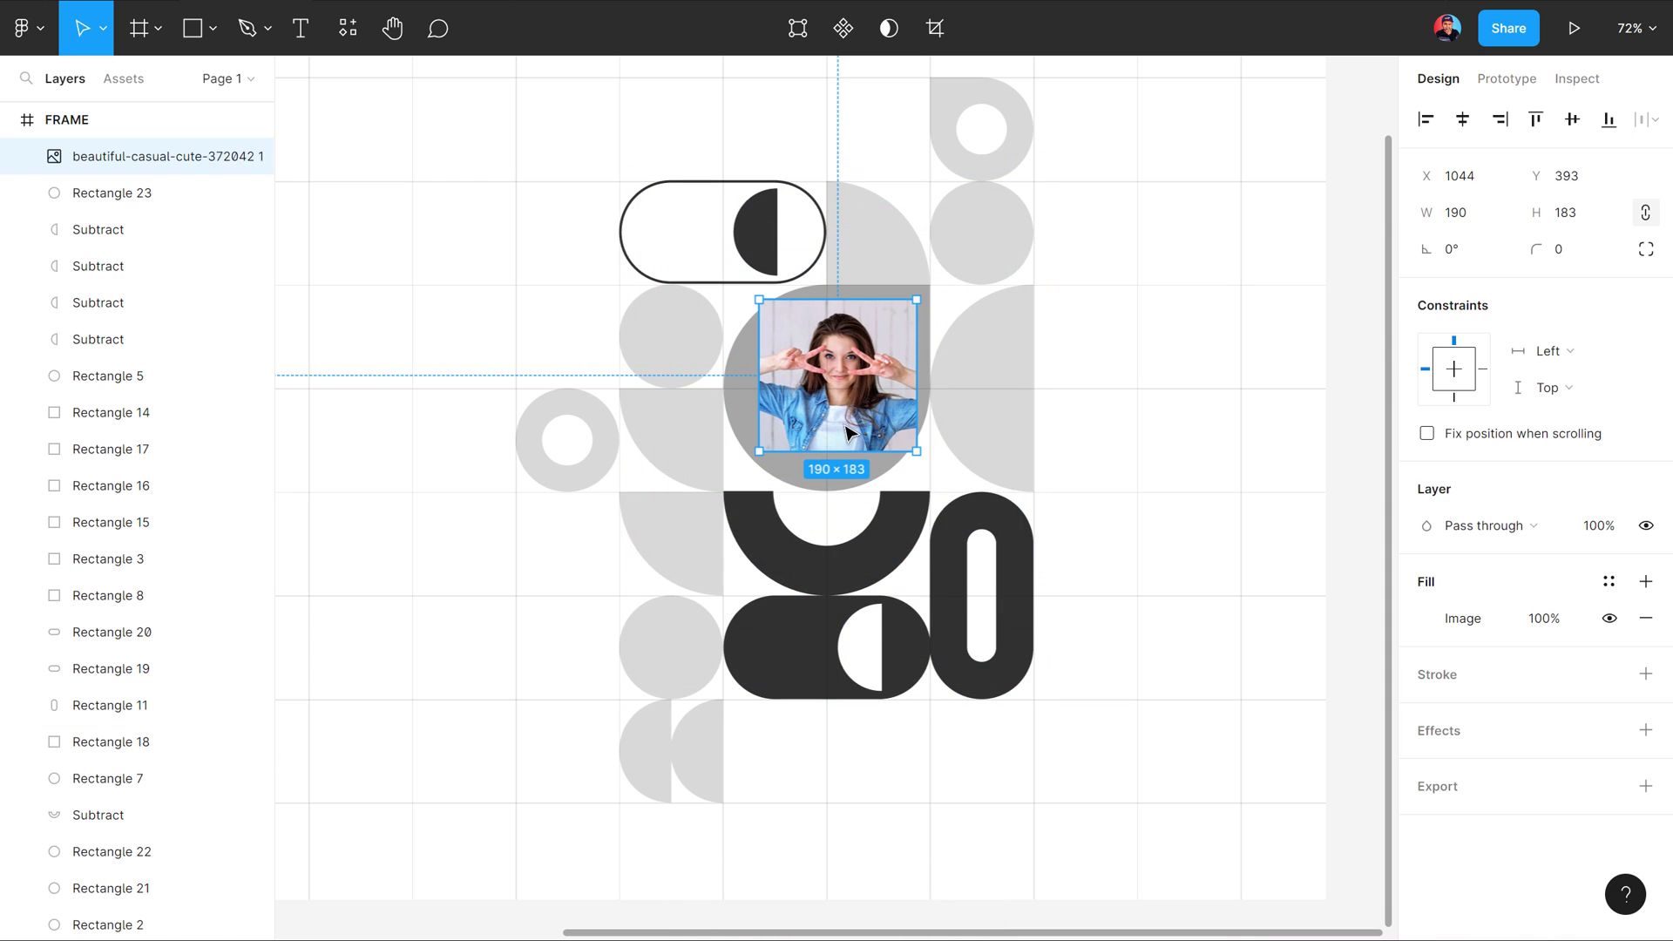
shift+click(745, 394)
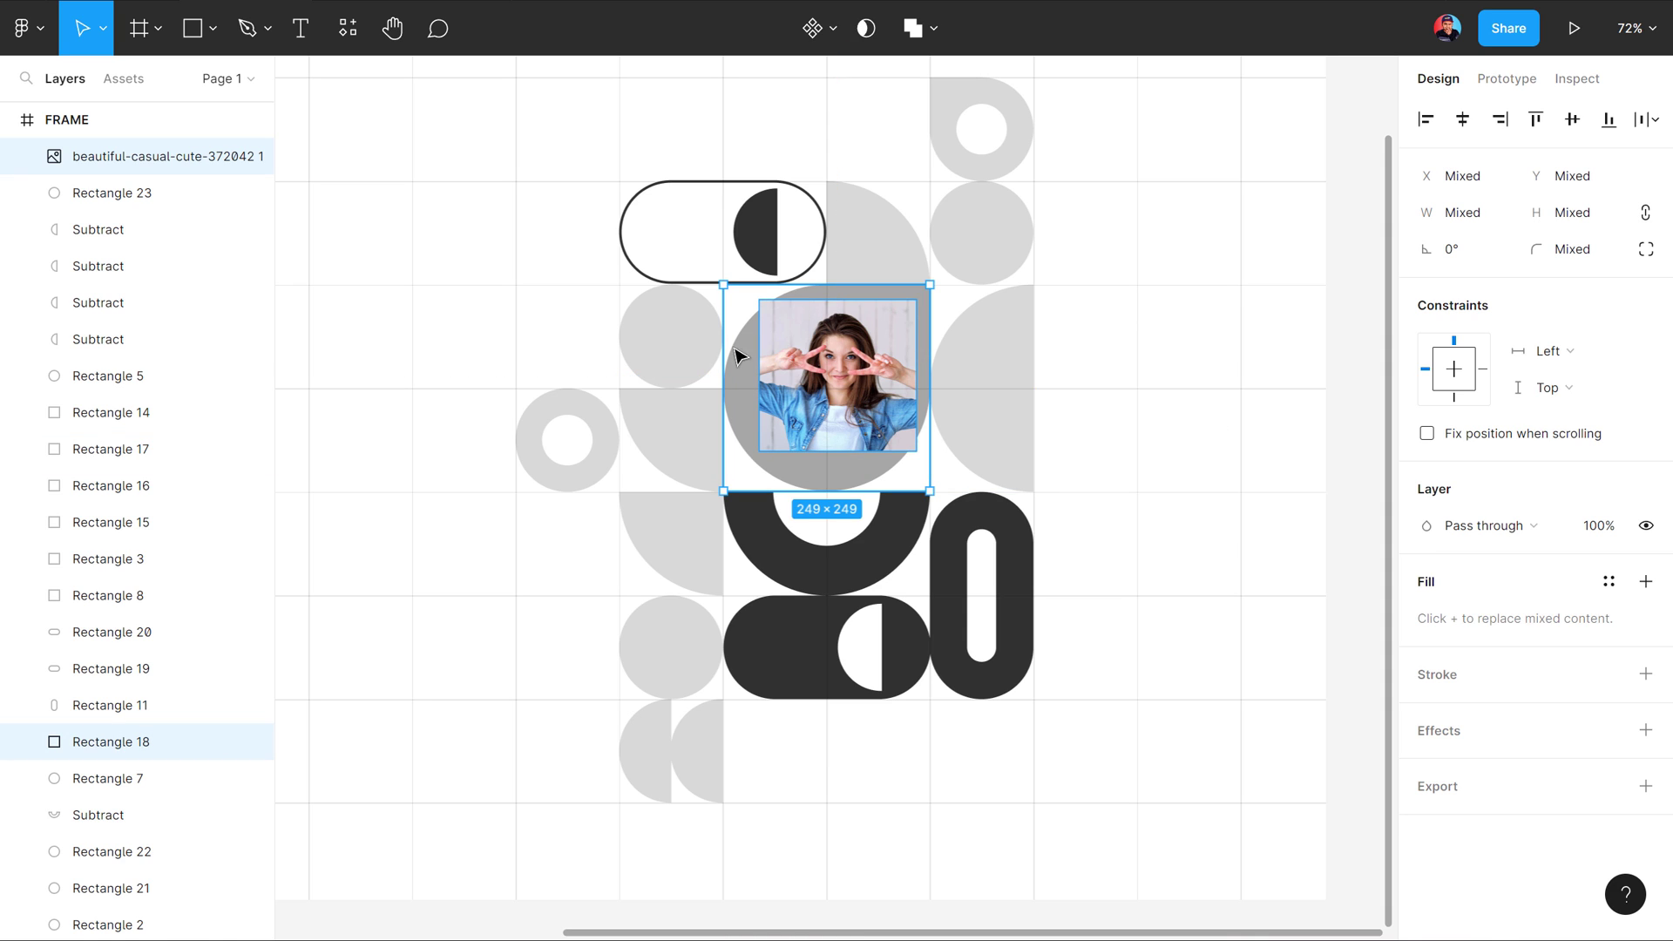
right_click(826, 357)
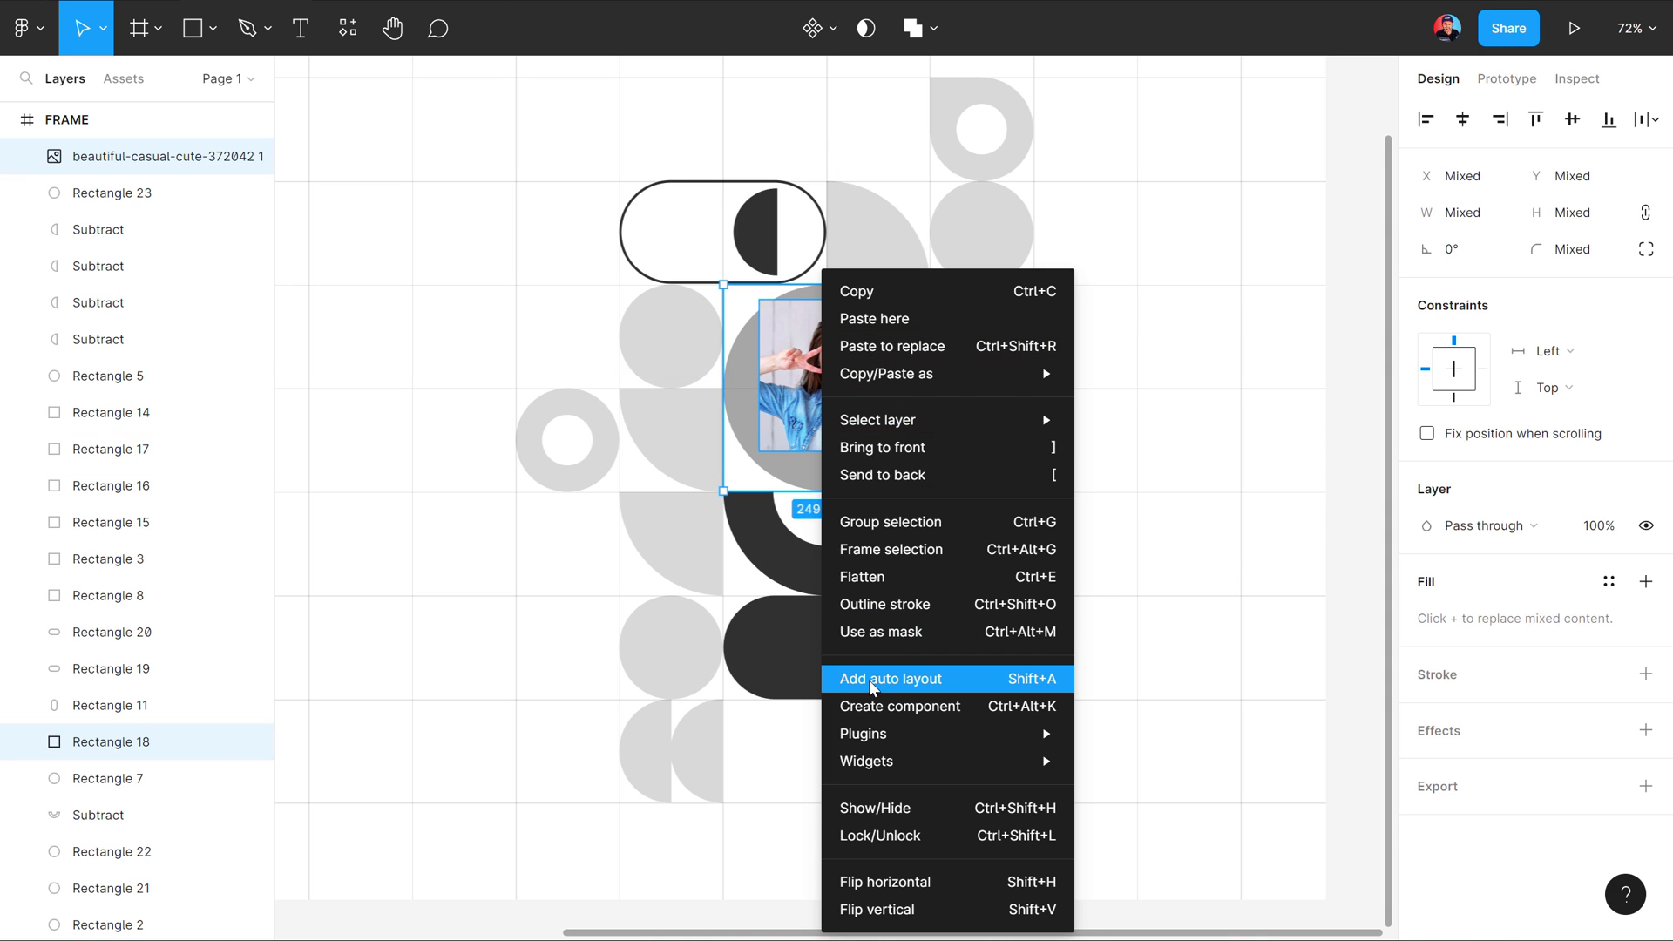
click(875, 632)
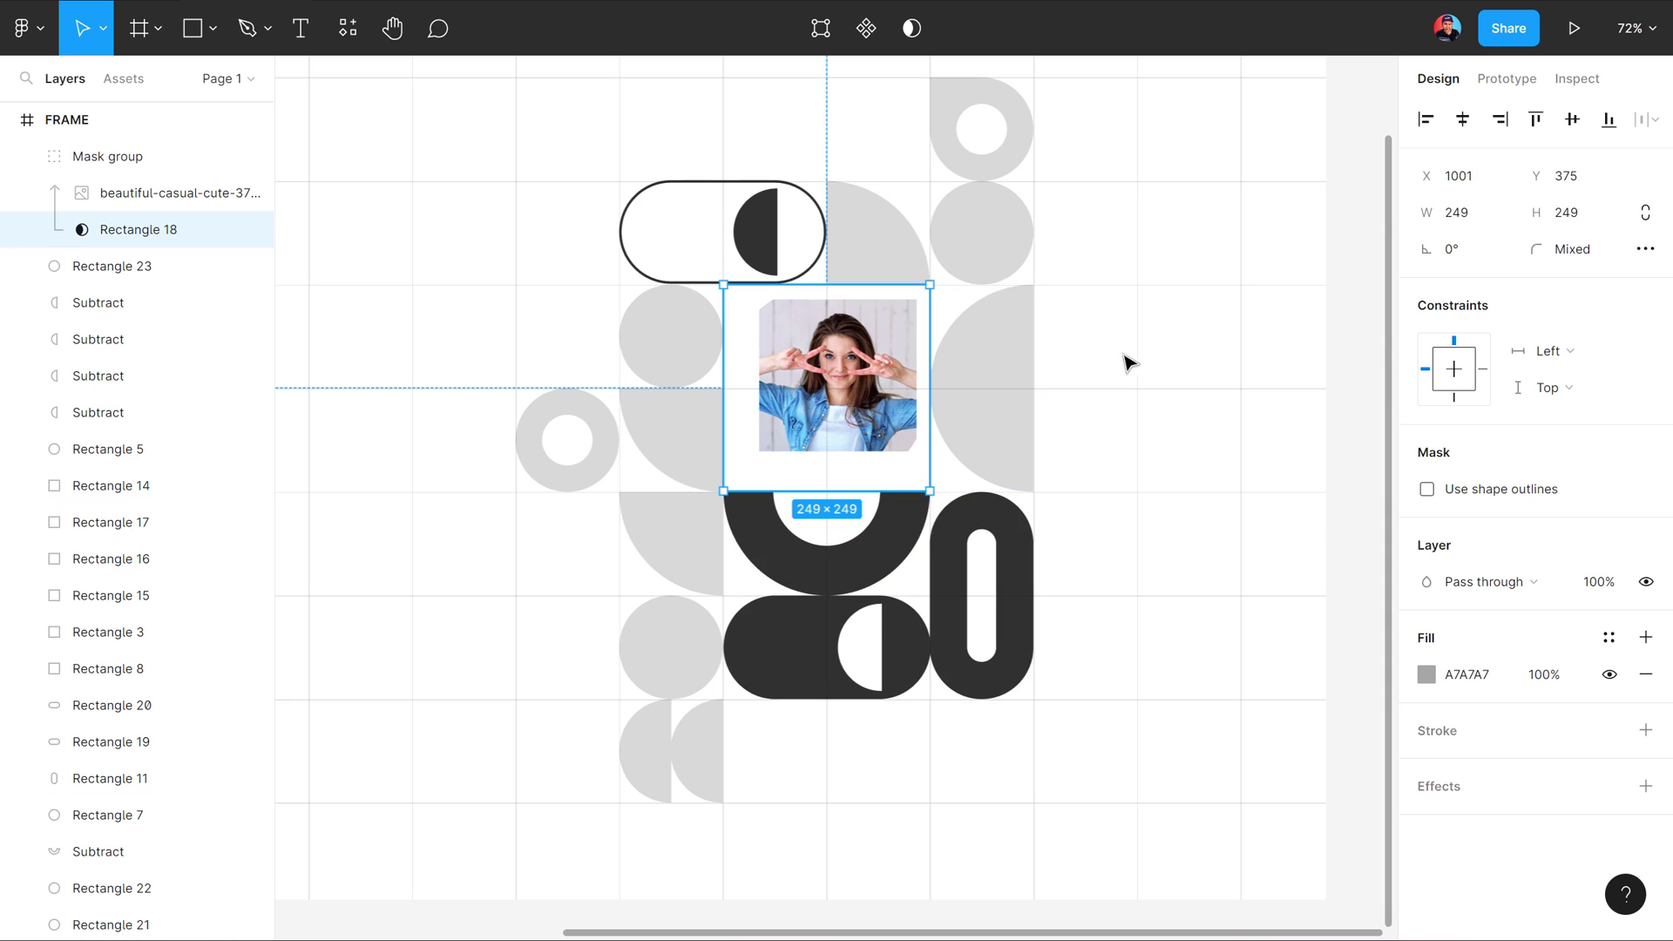
click(174, 193)
drag(917, 360, 969, 362)
click(1207, 337)
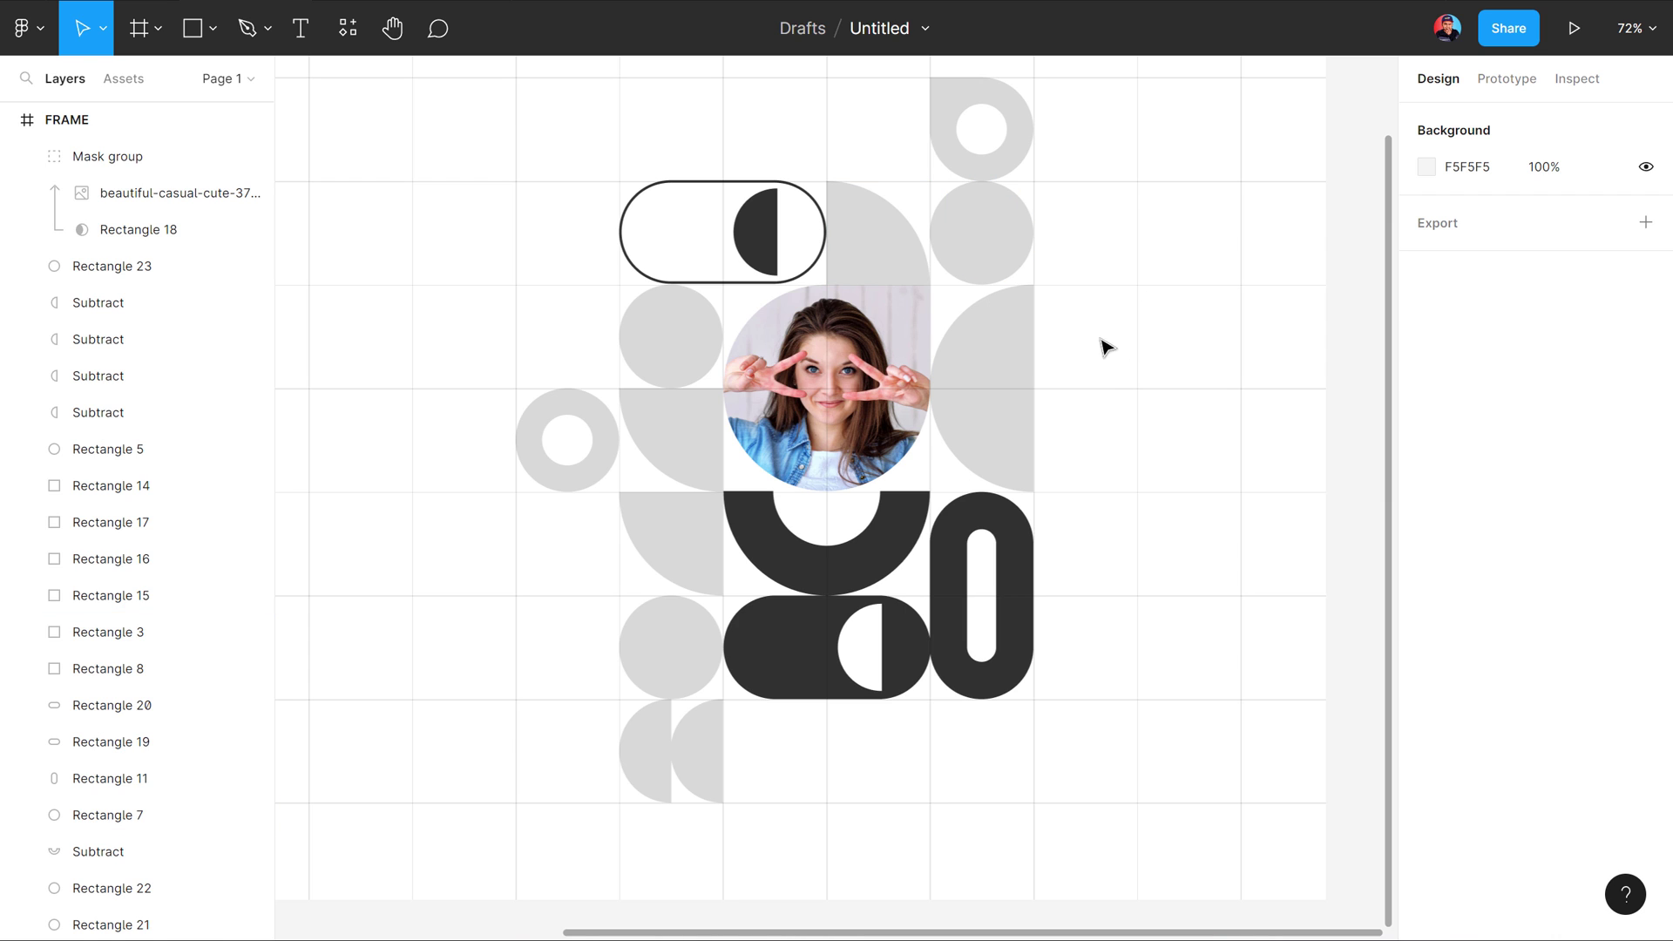
drag(1164, 306, 1153, 331)
scroll(1152, 334, up, 1)
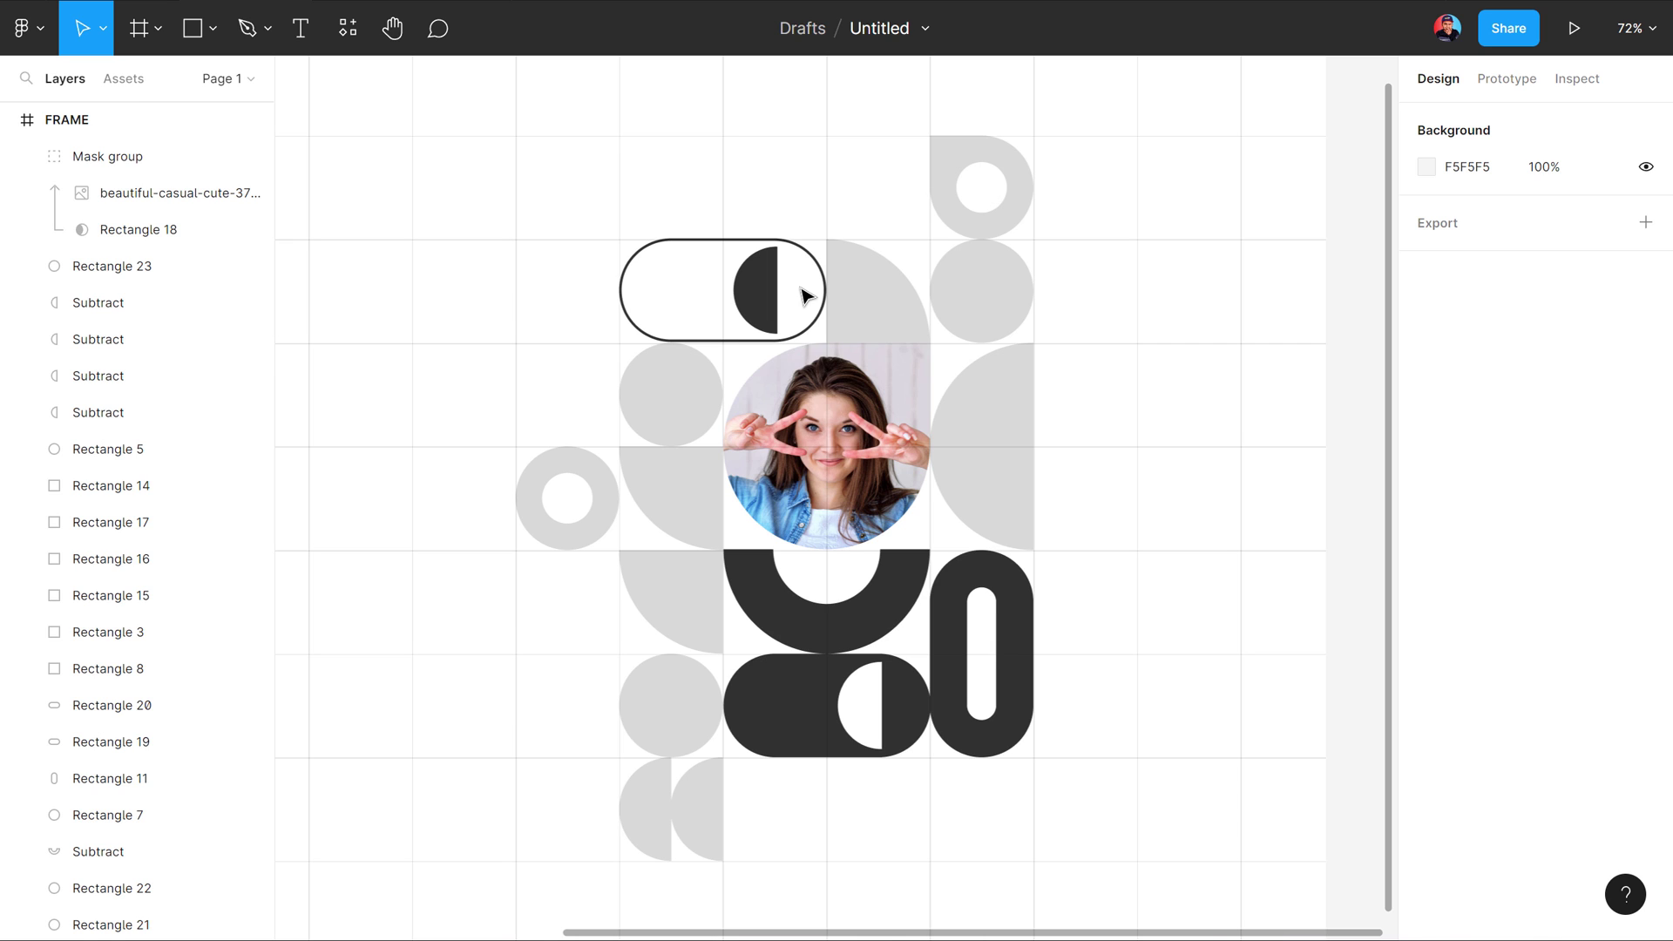
scroll(1115, 301, up, 3)
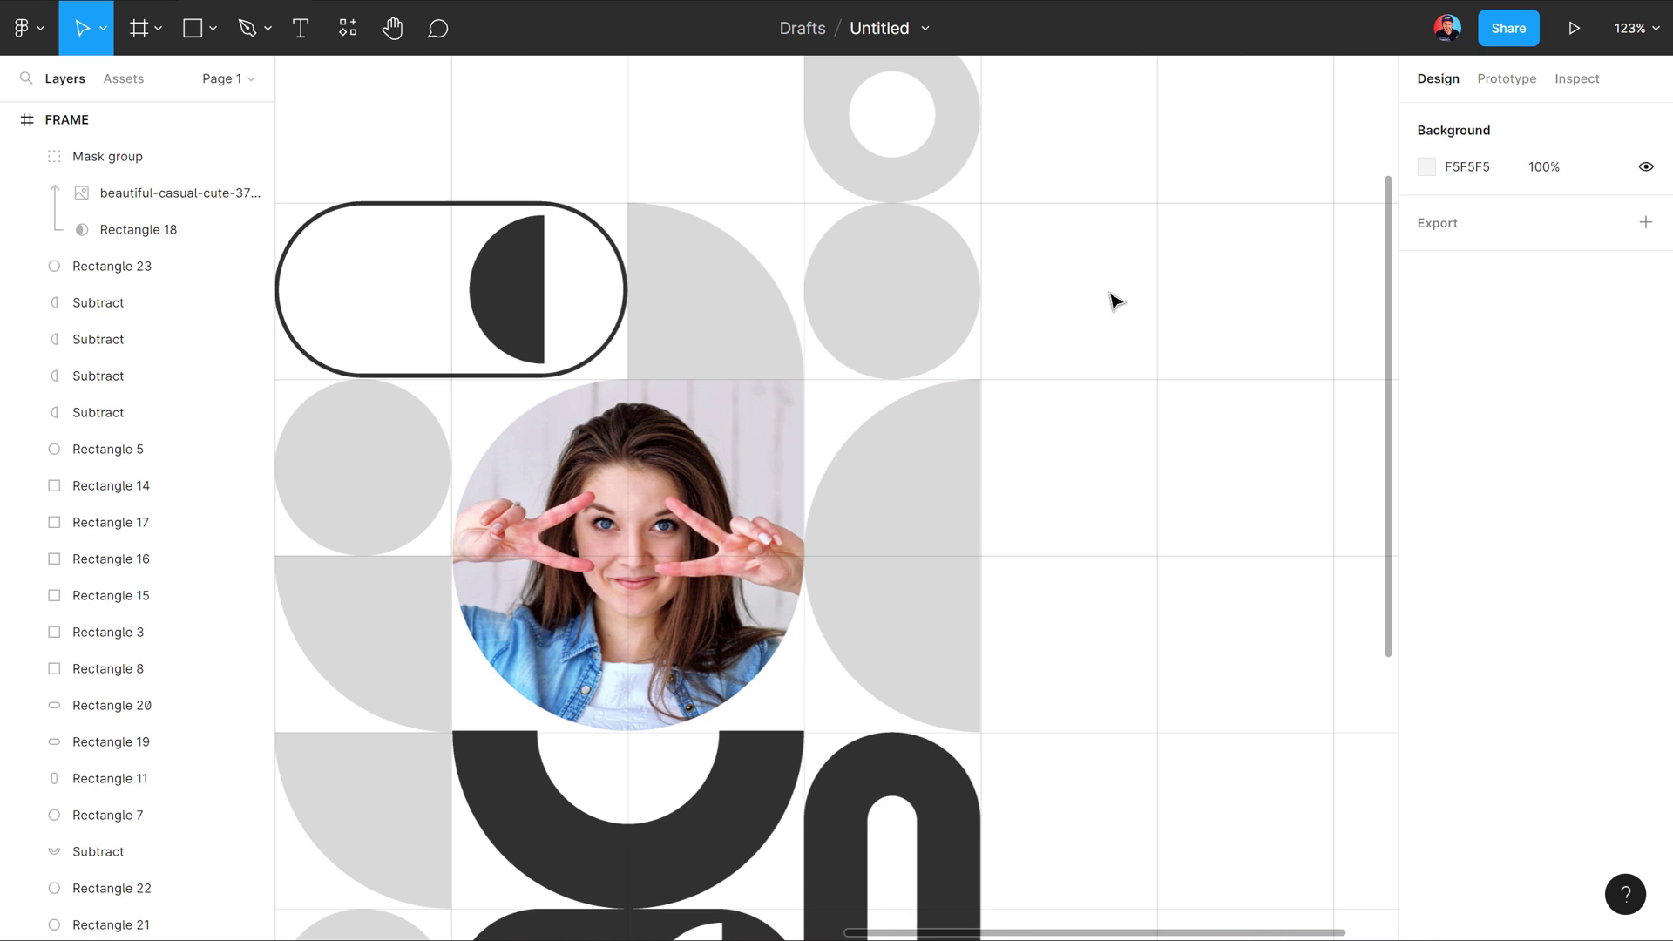
scroll(1111, 297, up, 2)
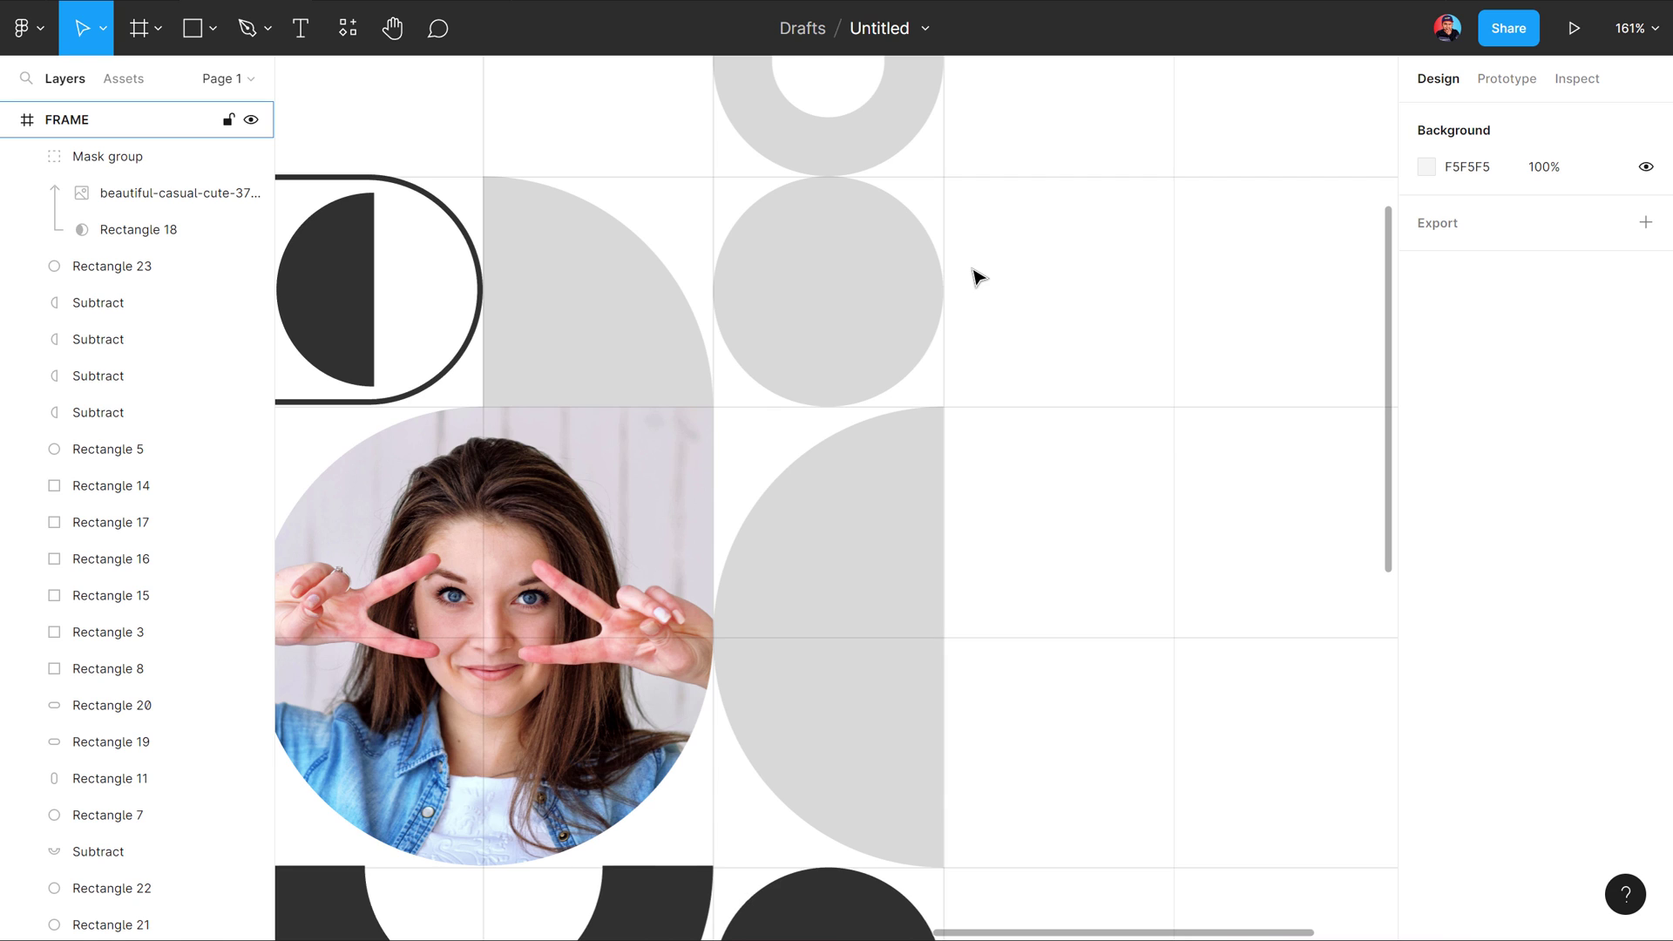
scroll(976, 277, down, 5)
scroll(1007, 320, left, 2)
click(897, 320)
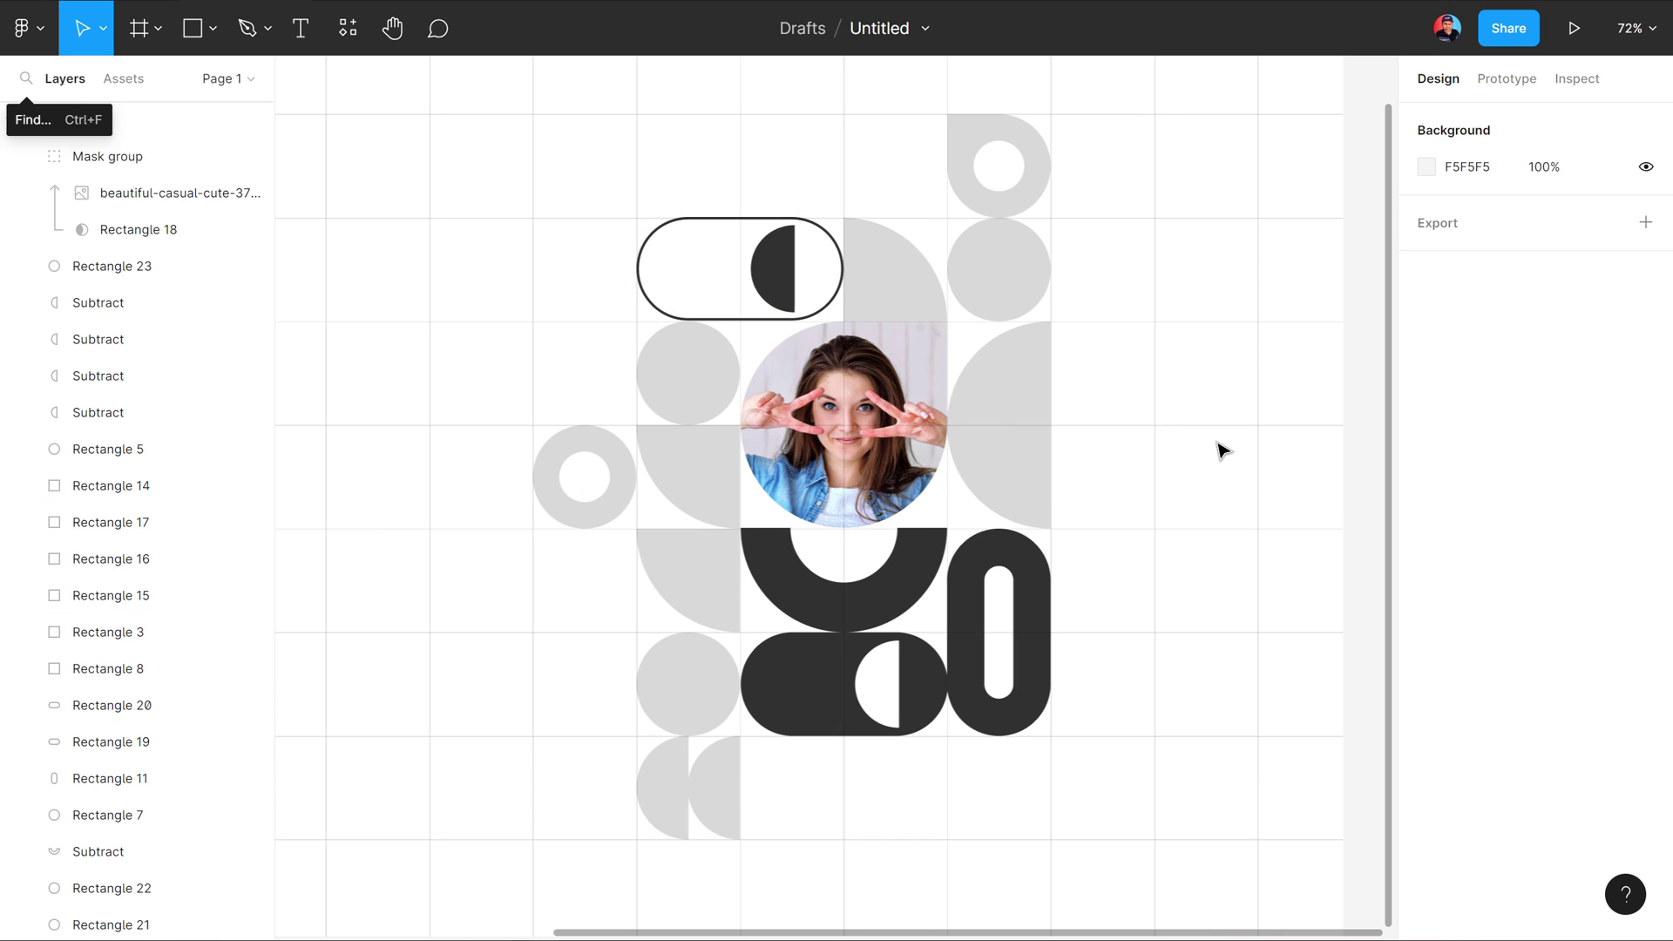
Step: Paste the Patterns 1 image, shrink it to 364×382 and place it right of the shapes
key(ctrl+v)
scroll(767, 410, down, 3)
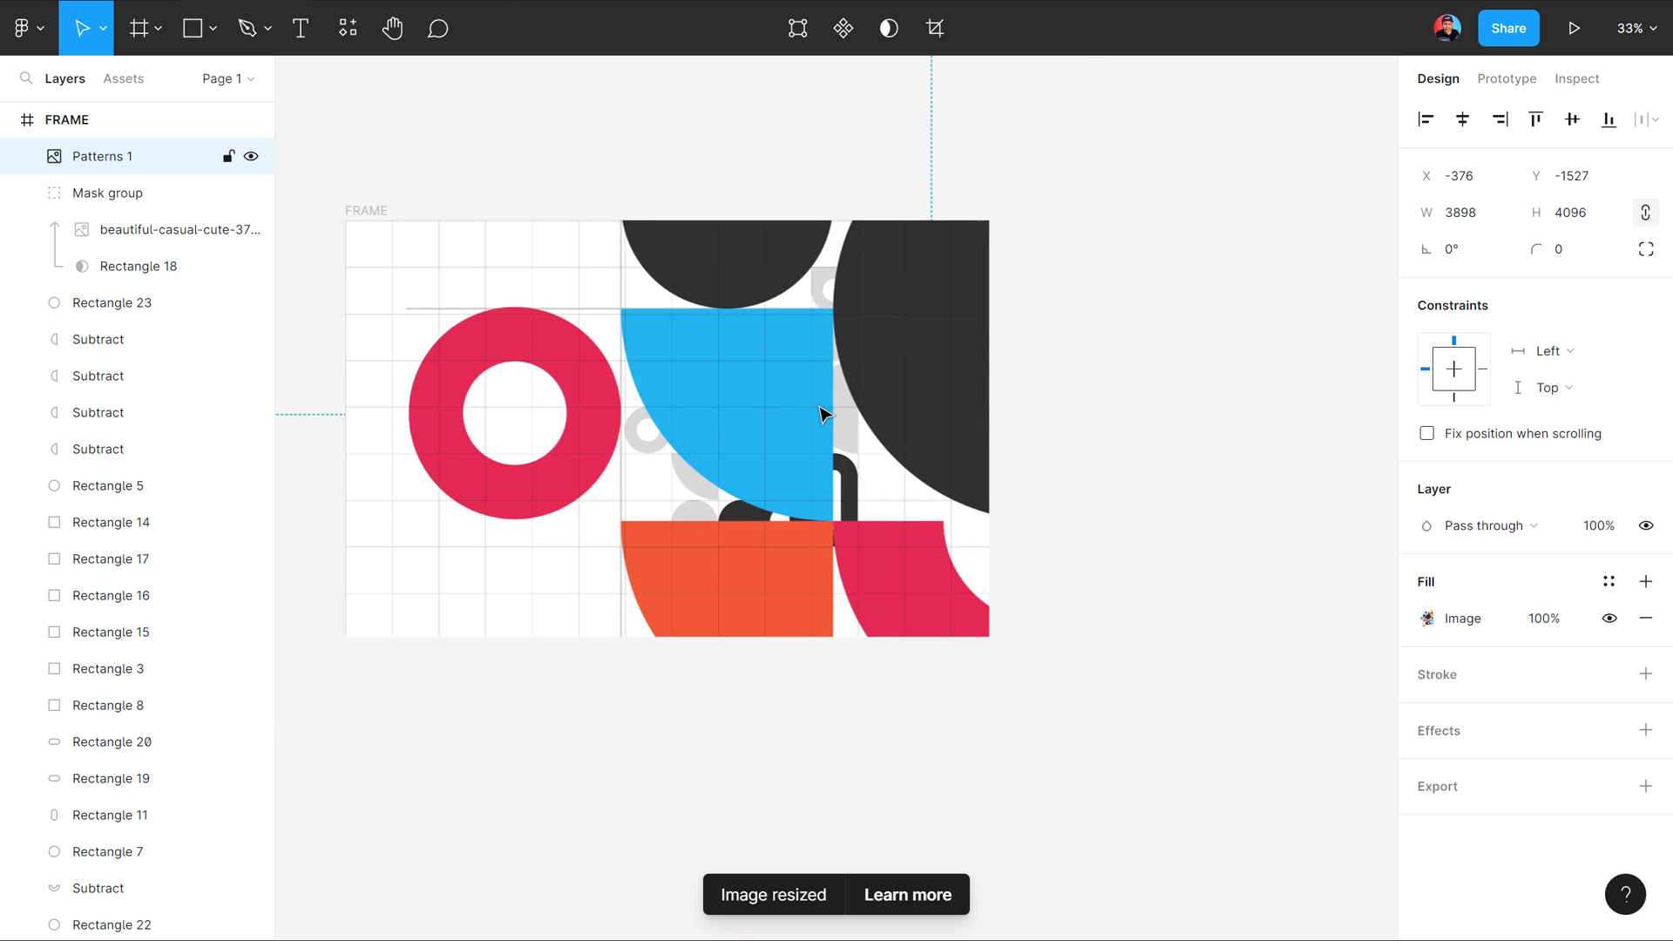
drag(786, 398, 1190, 435)
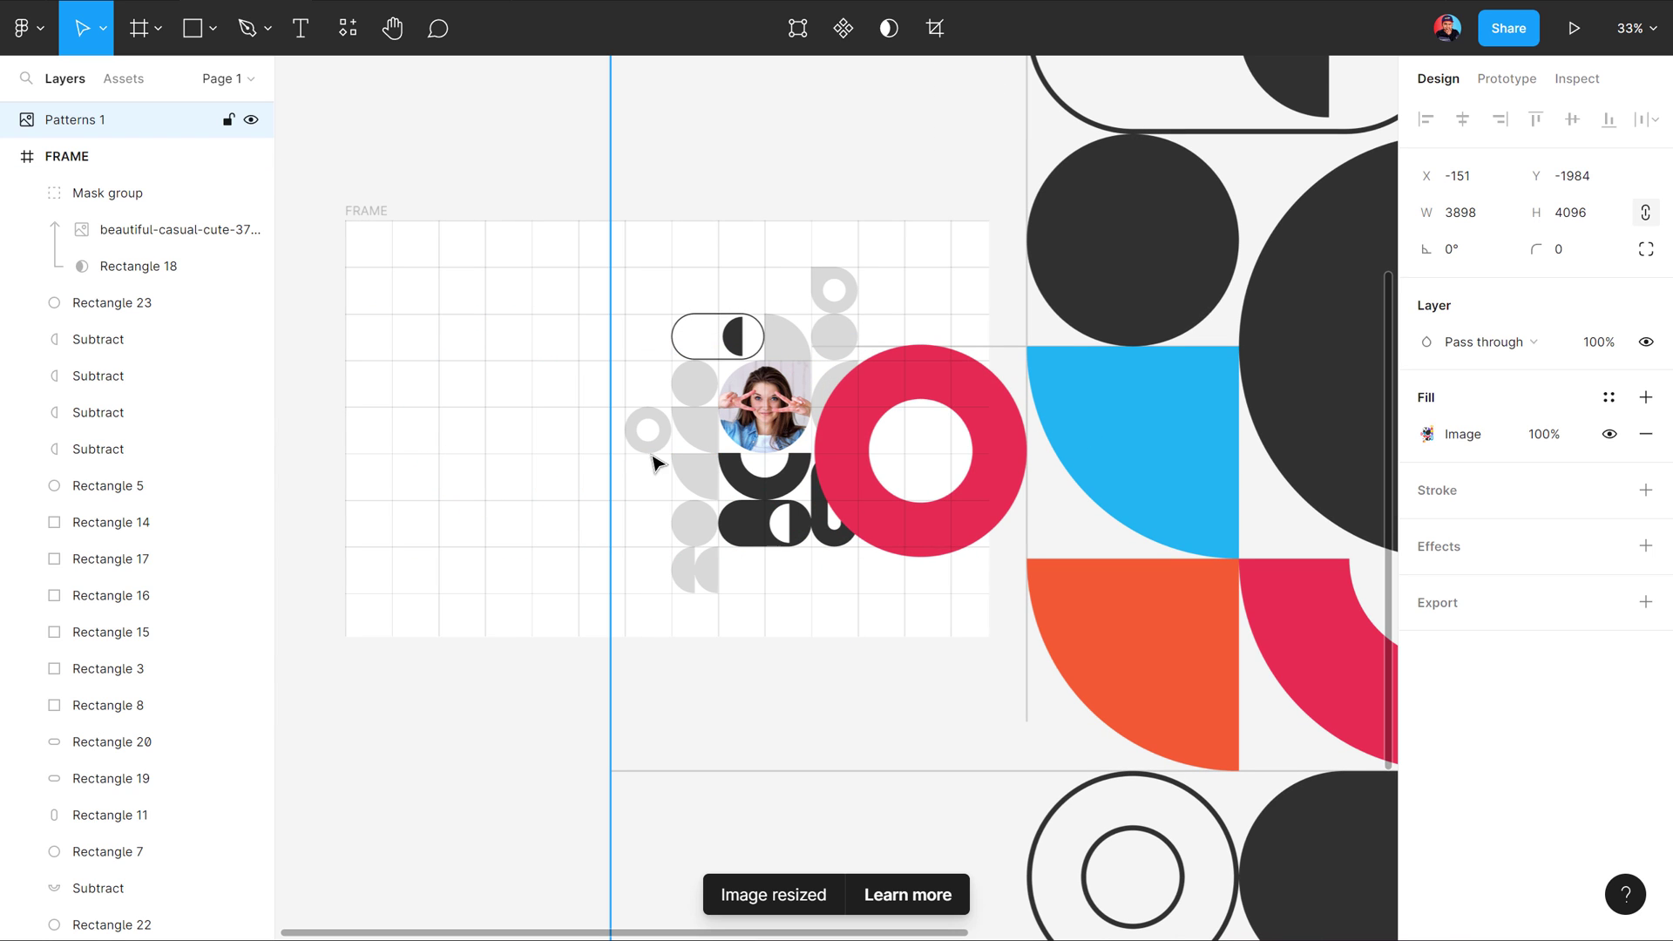
mouse_move(613, 456)
mouse_down()
mouse_move(1273, 462)
mouse_move(922, 418)
mouse_up()
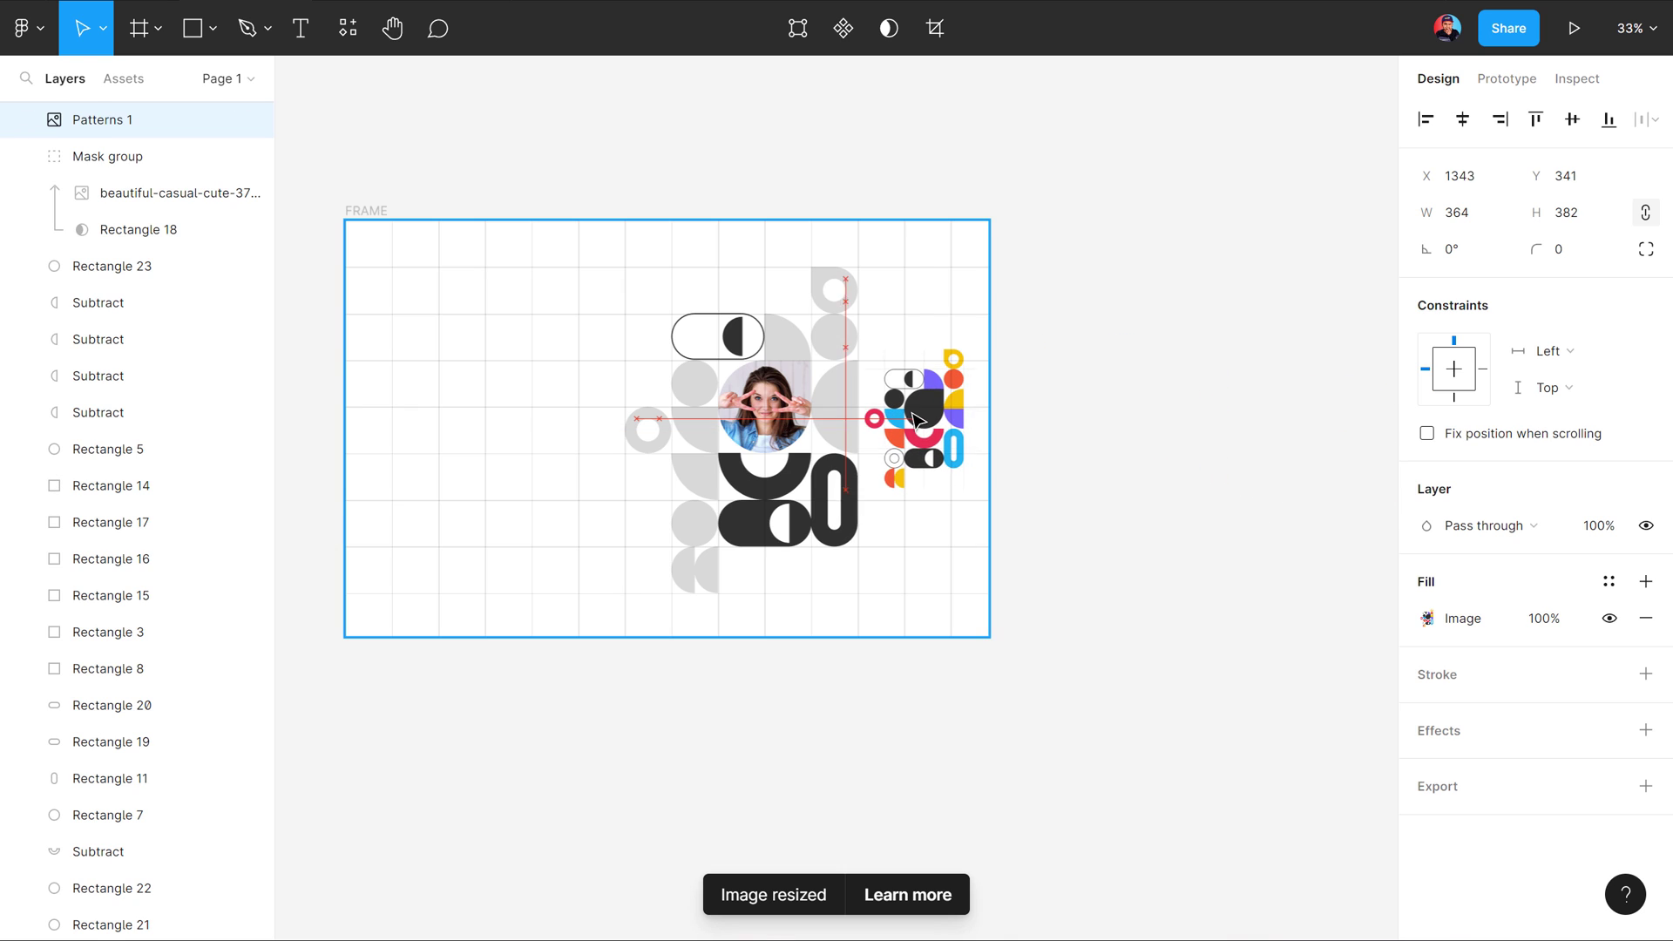
click(1052, 430)
scroll(829, 392, up, 3)
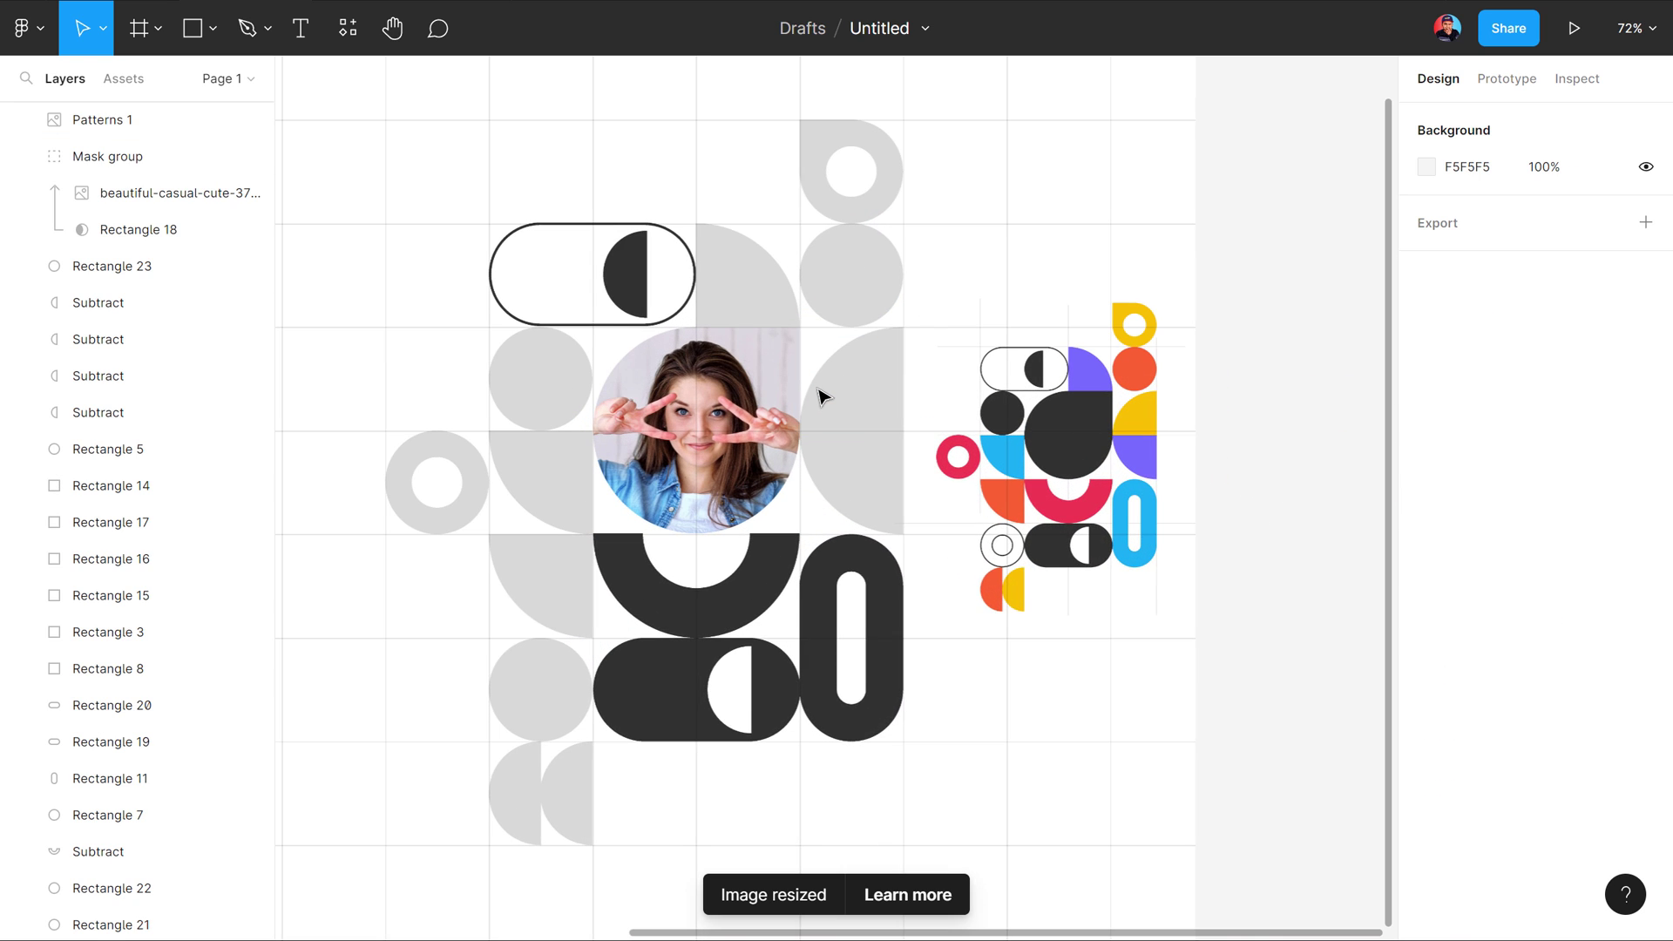
scroll(821, 392, up, 2)
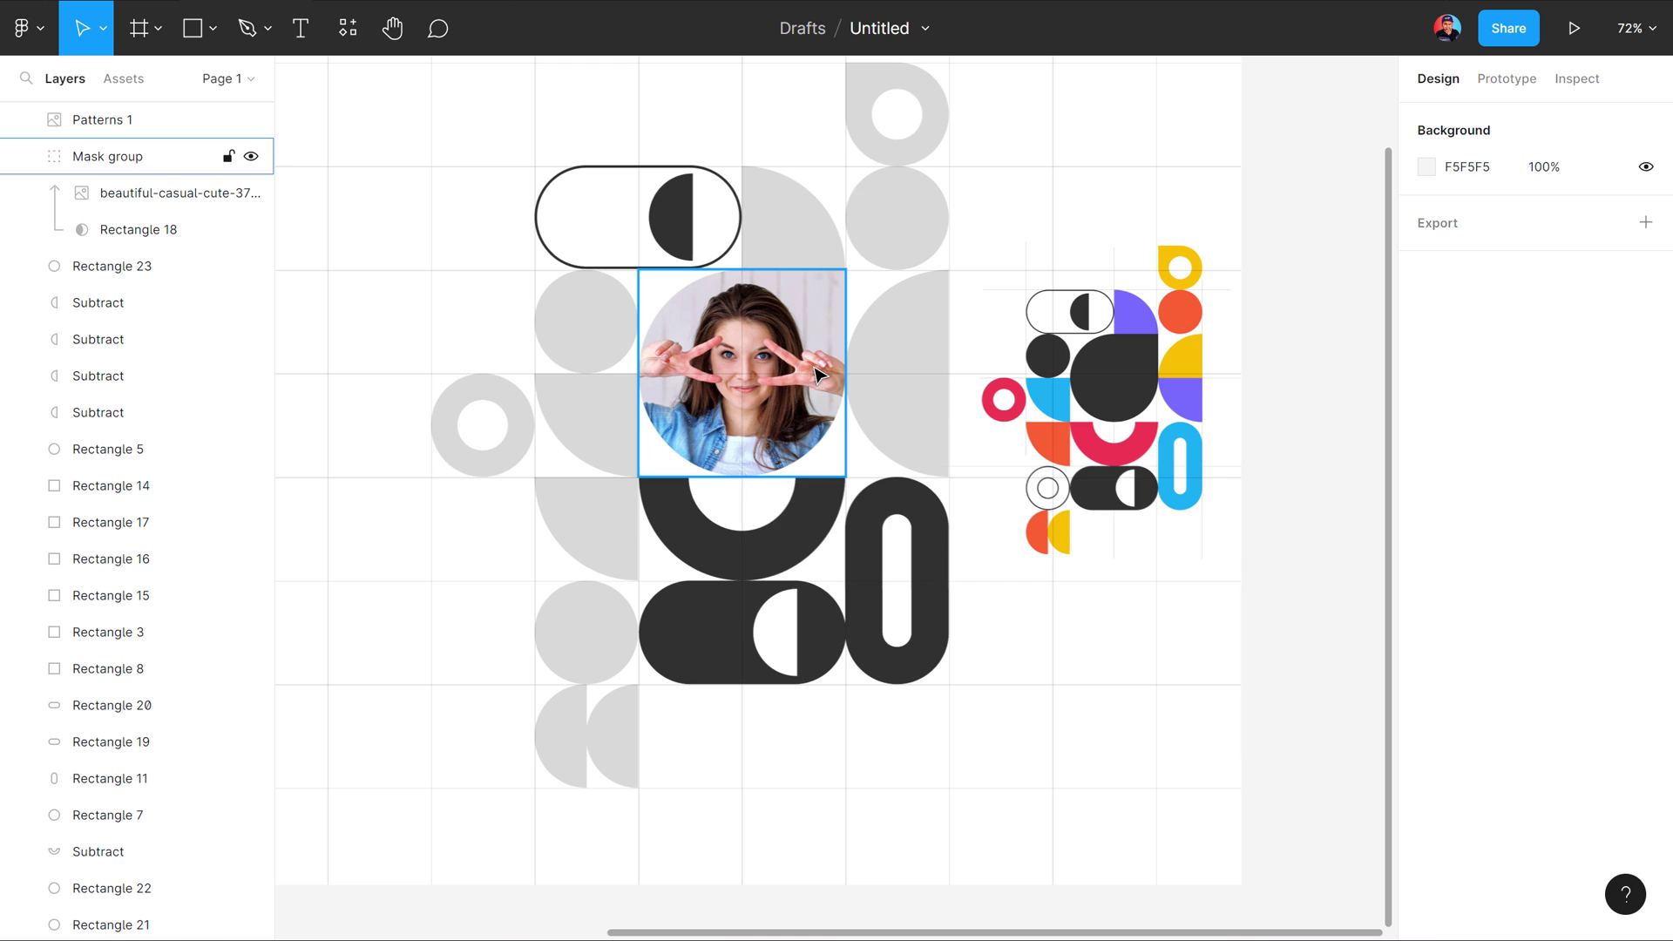
Step: Recolour the quarter-circle purple, top ring yellow, circle orange, and half-circle from the reference
click(817, 228)
key(i)
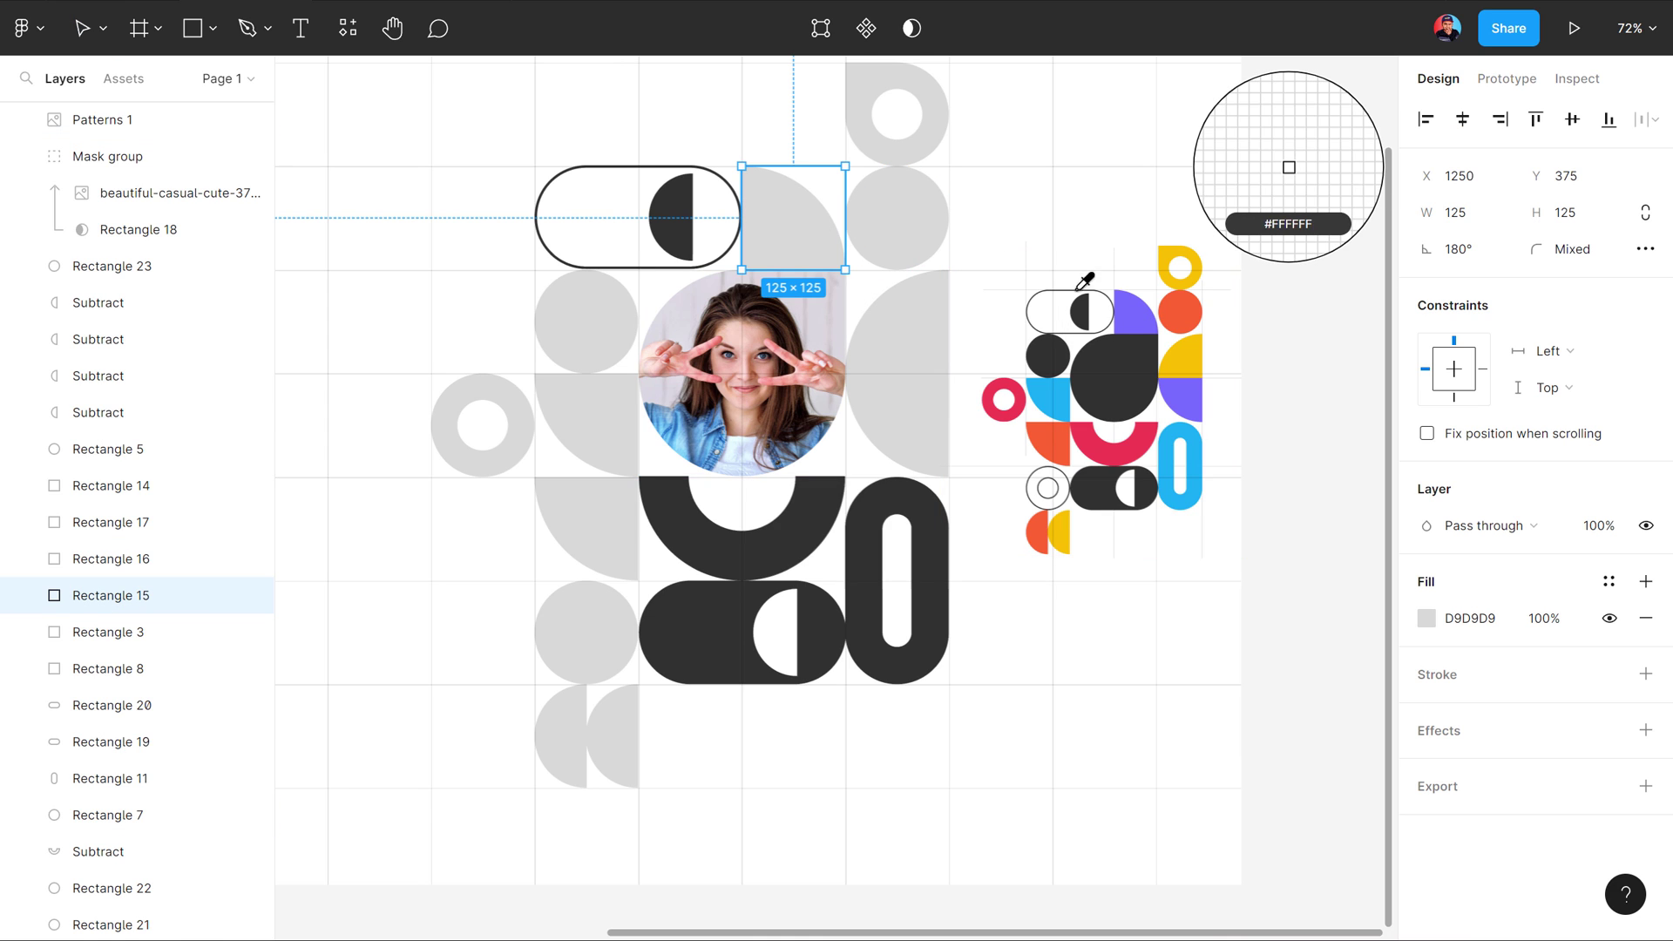
click(1131, 315)
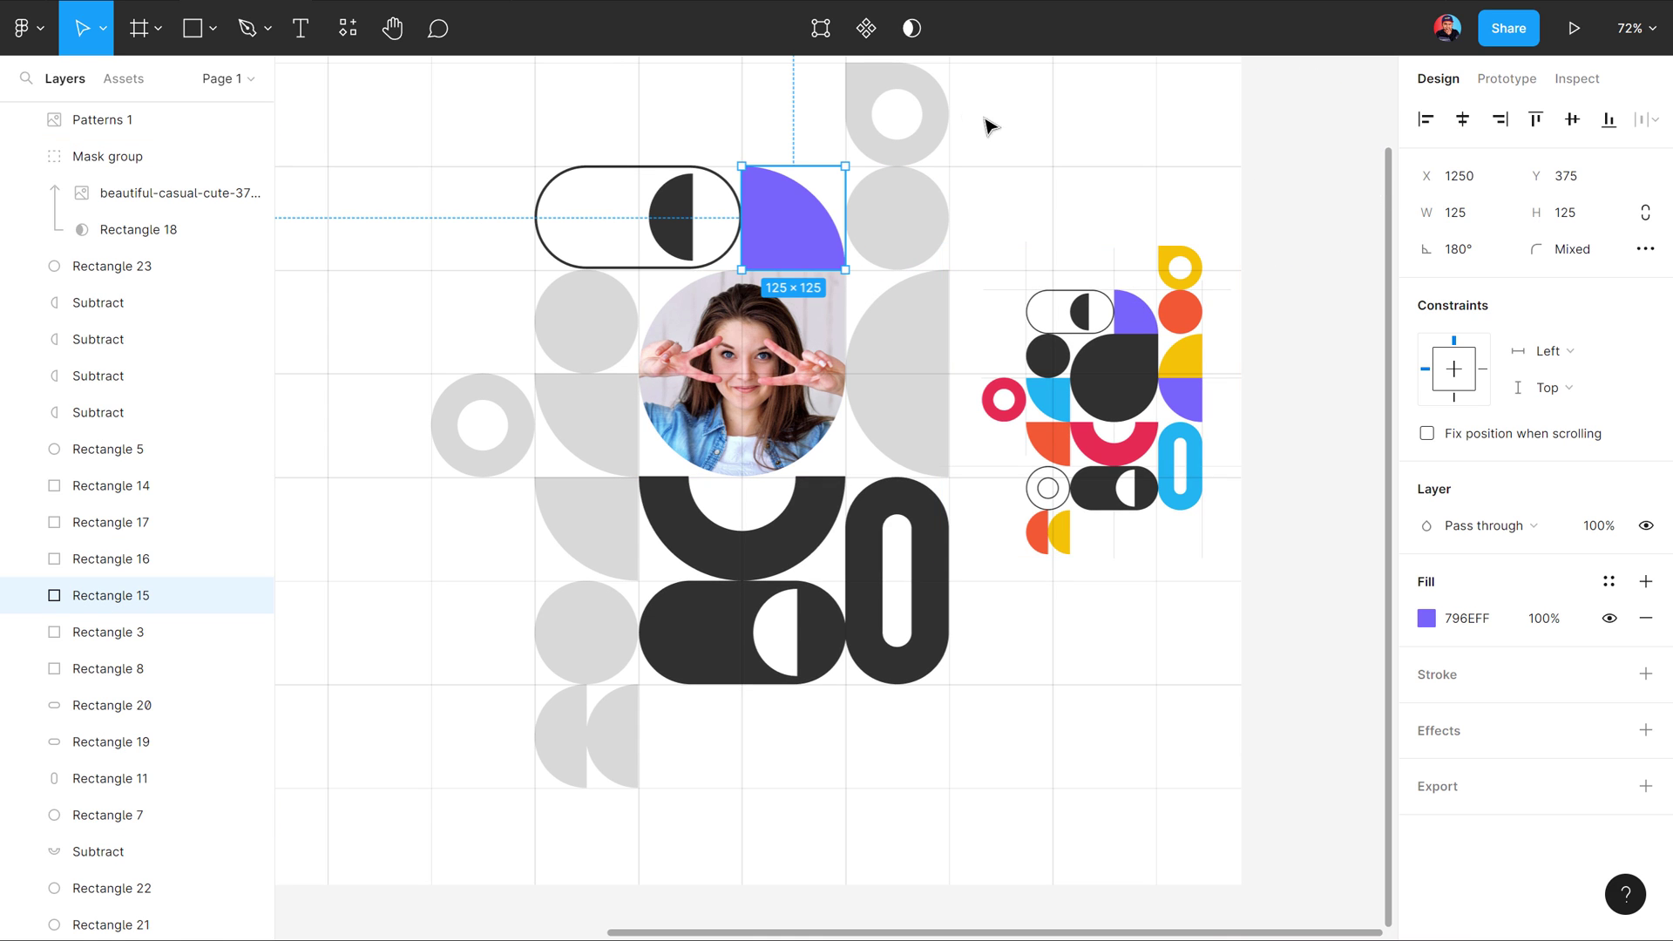
click(944, 120)
key(i)
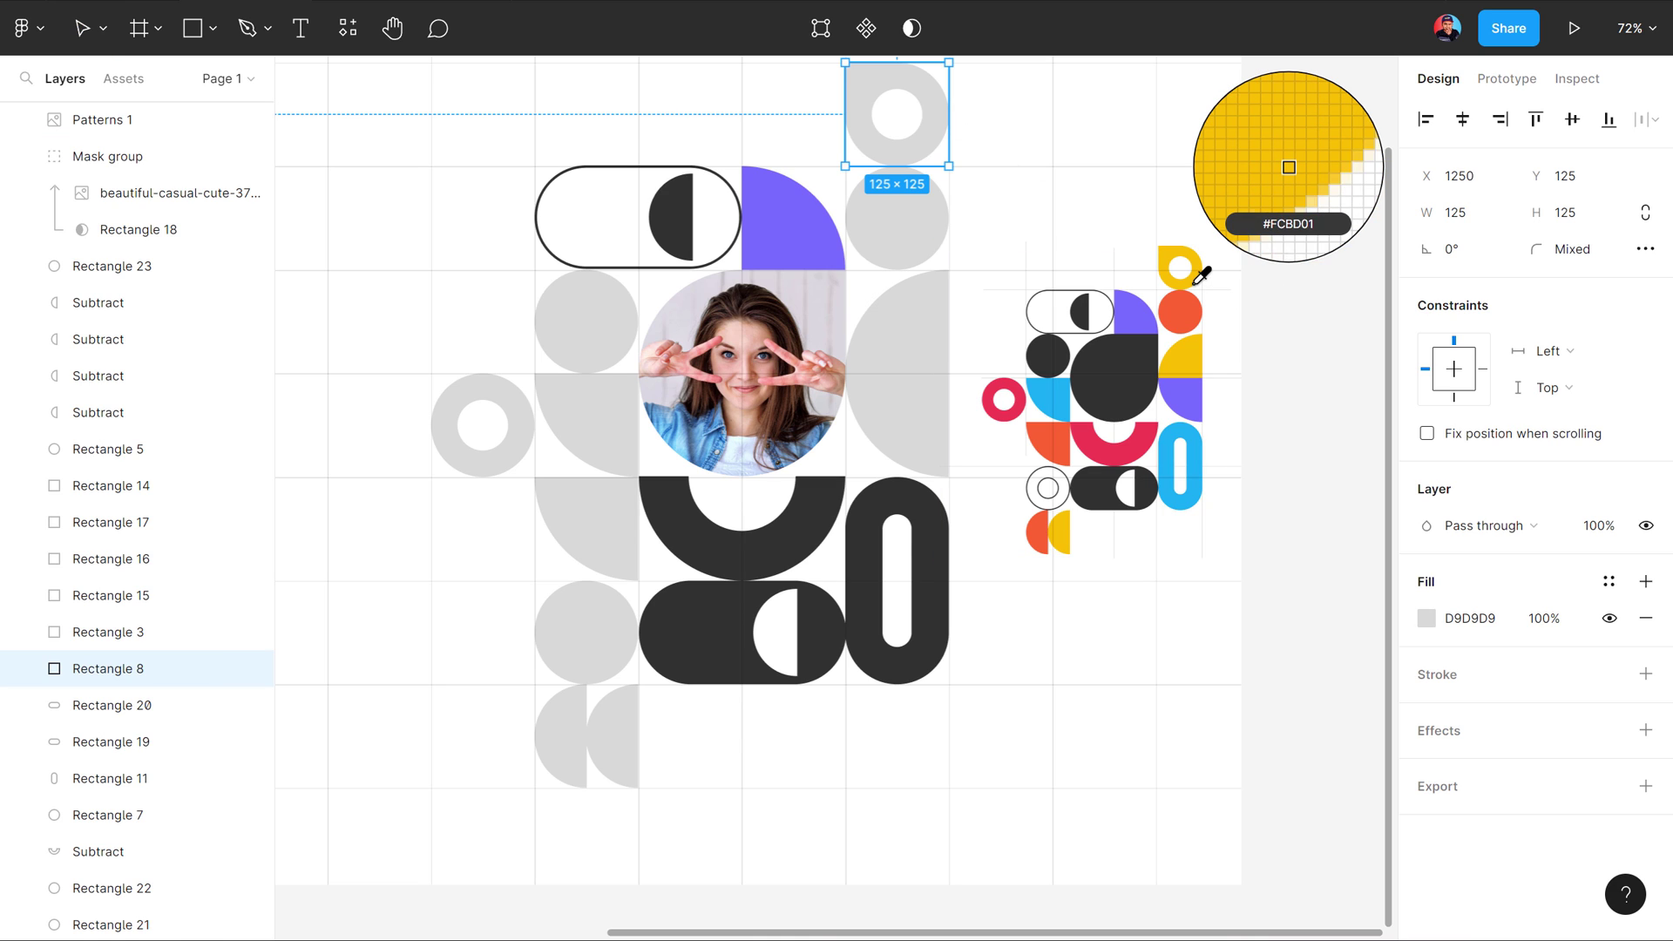
click(1194, 271)
click(893, 257)
key(i)
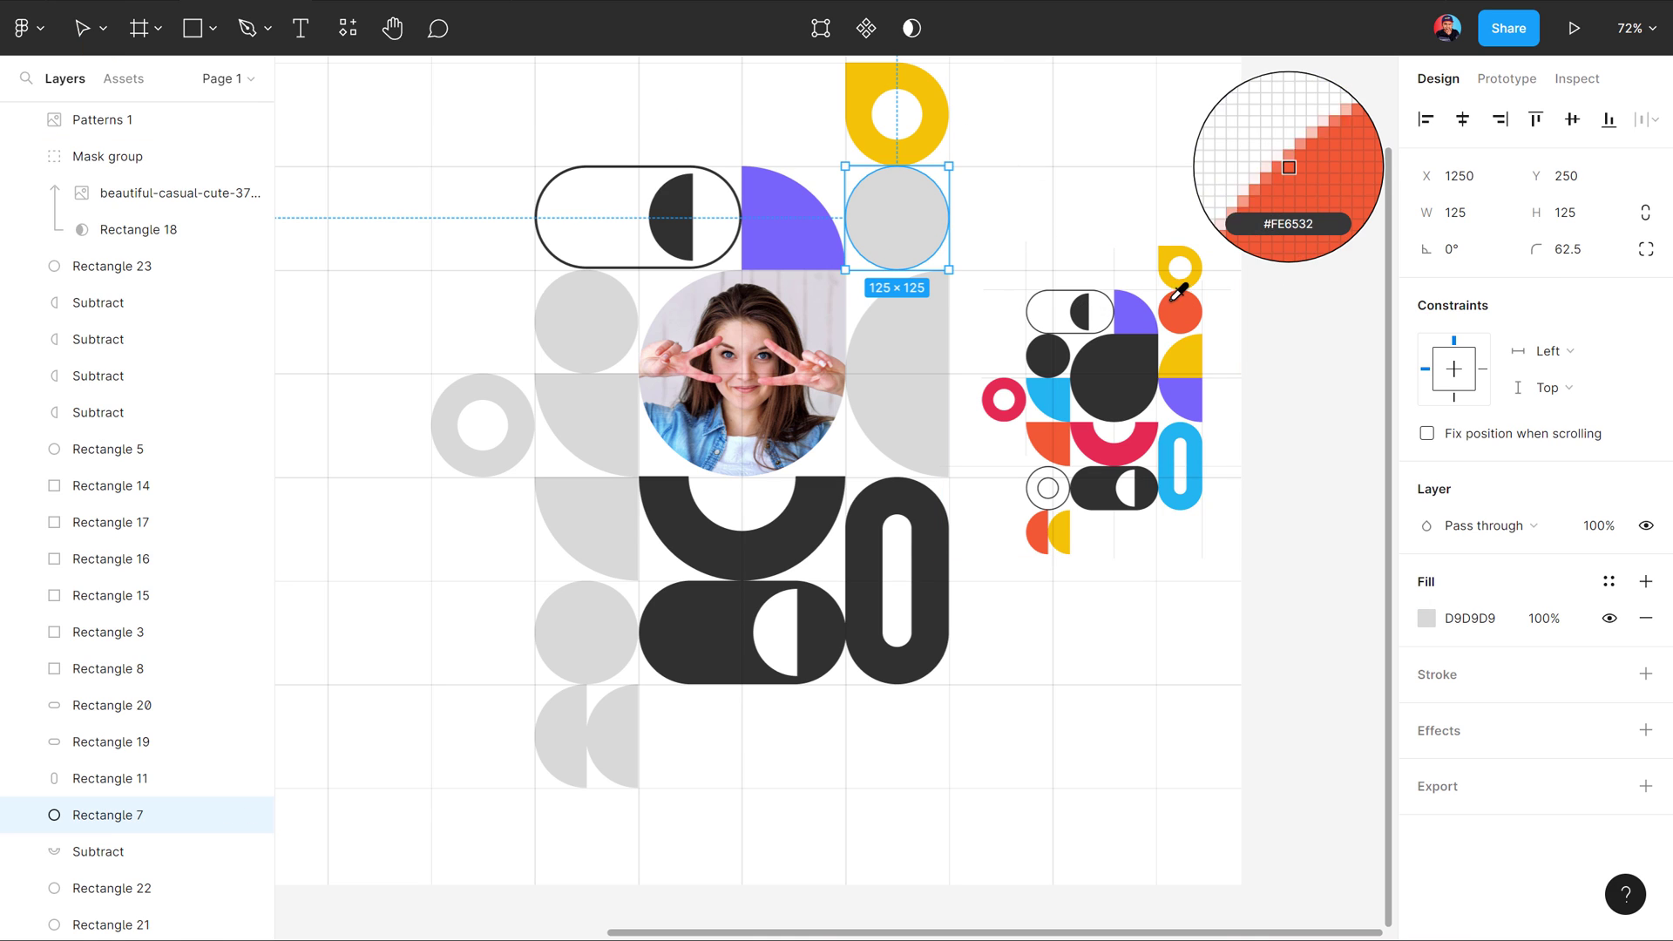
click(1180, 311)
click(930, 321)
key(i)
click(1194, 353)
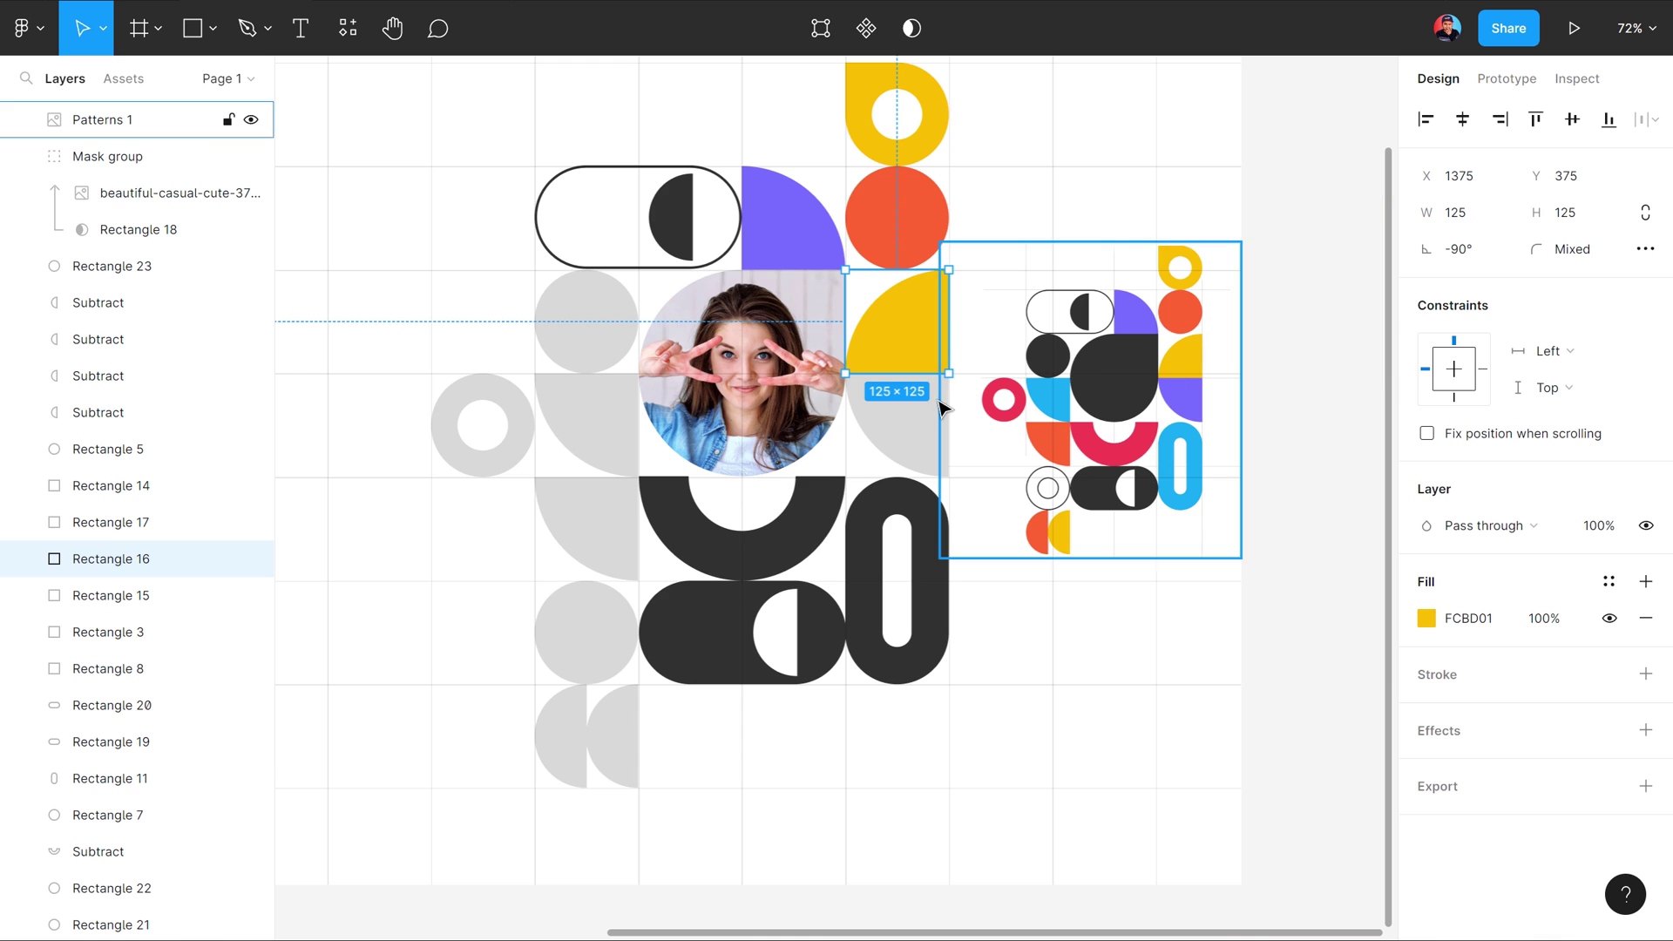
Step: Recolour the remaining grey shapes with colours sampled from the reference pattern
click(897, 426)
key(i)
click(1180, 396)
click(741, 527)
click(552, 728)
key(i)
click(1048, 531)
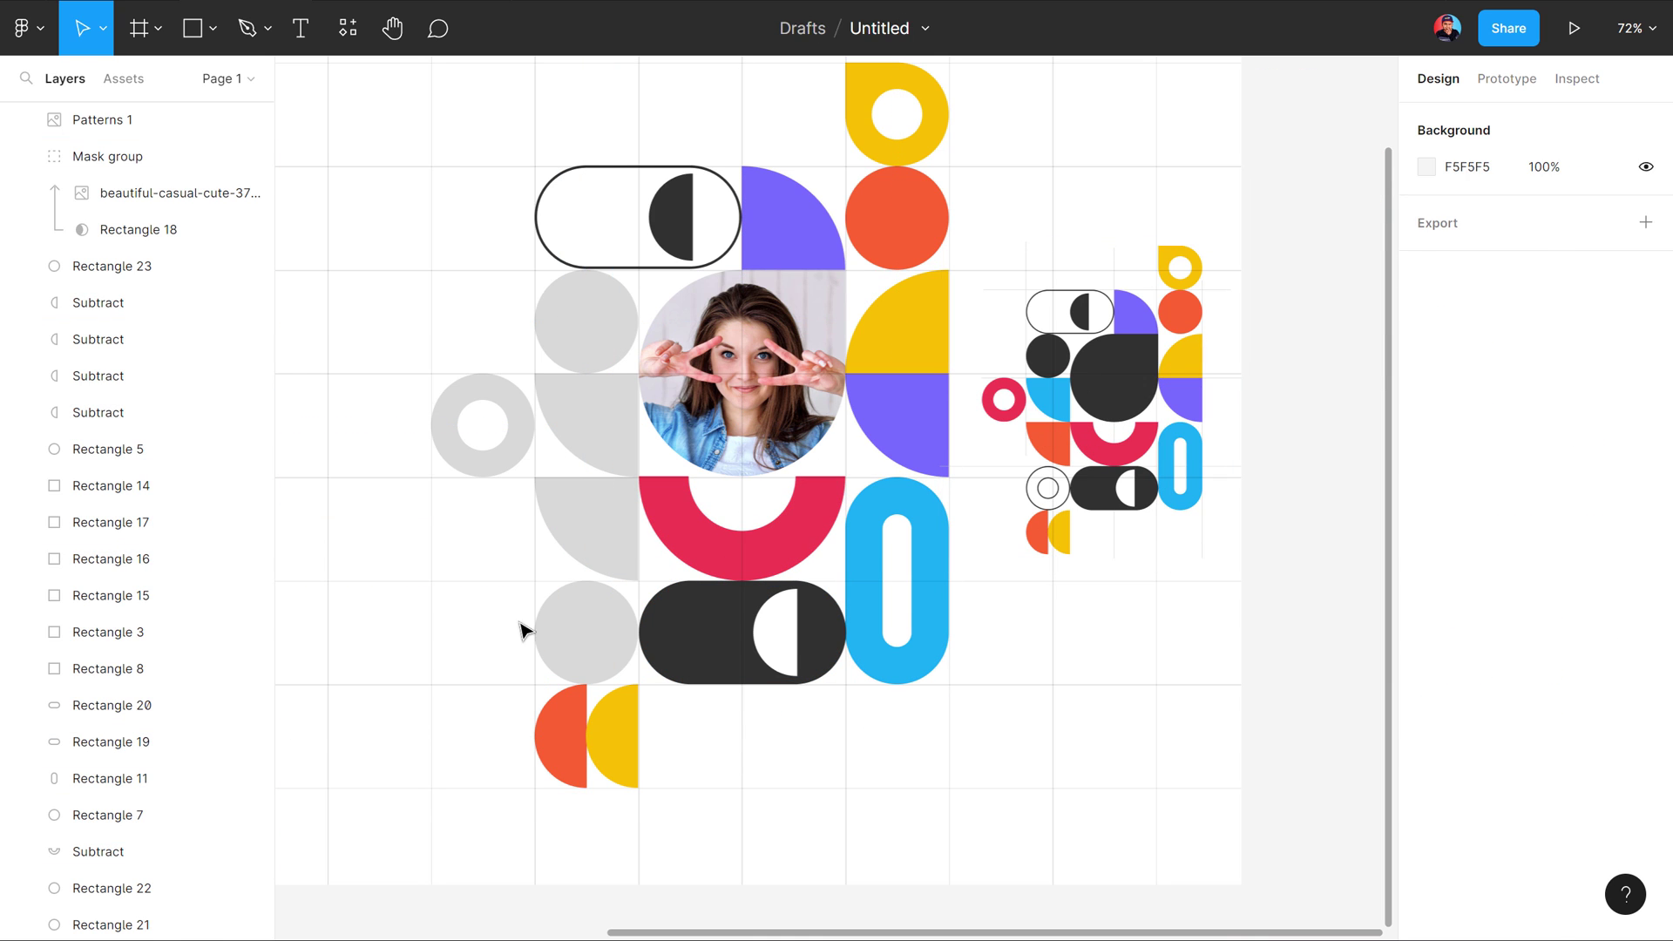
click(585, 425)
key(i)
click(1048, 396)
Step: Turn the lower-left grey circle into an unfilled circle with a black weight-3 outline
click(598, 634)
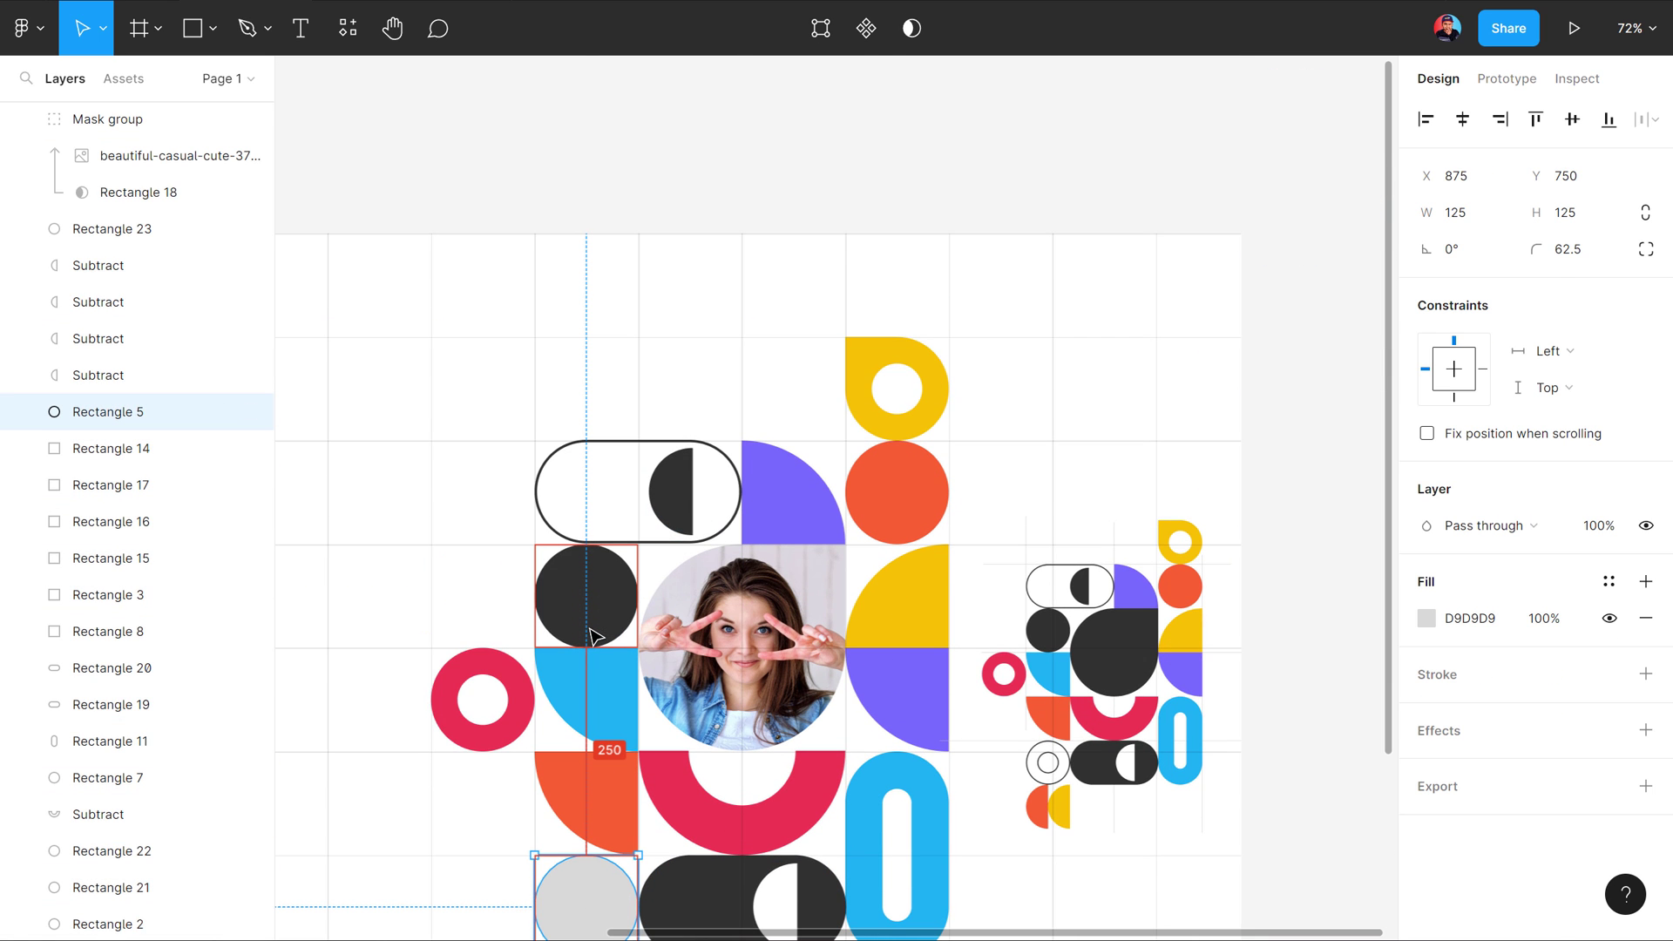
ctrl+scroll(597, 627, up, 3)
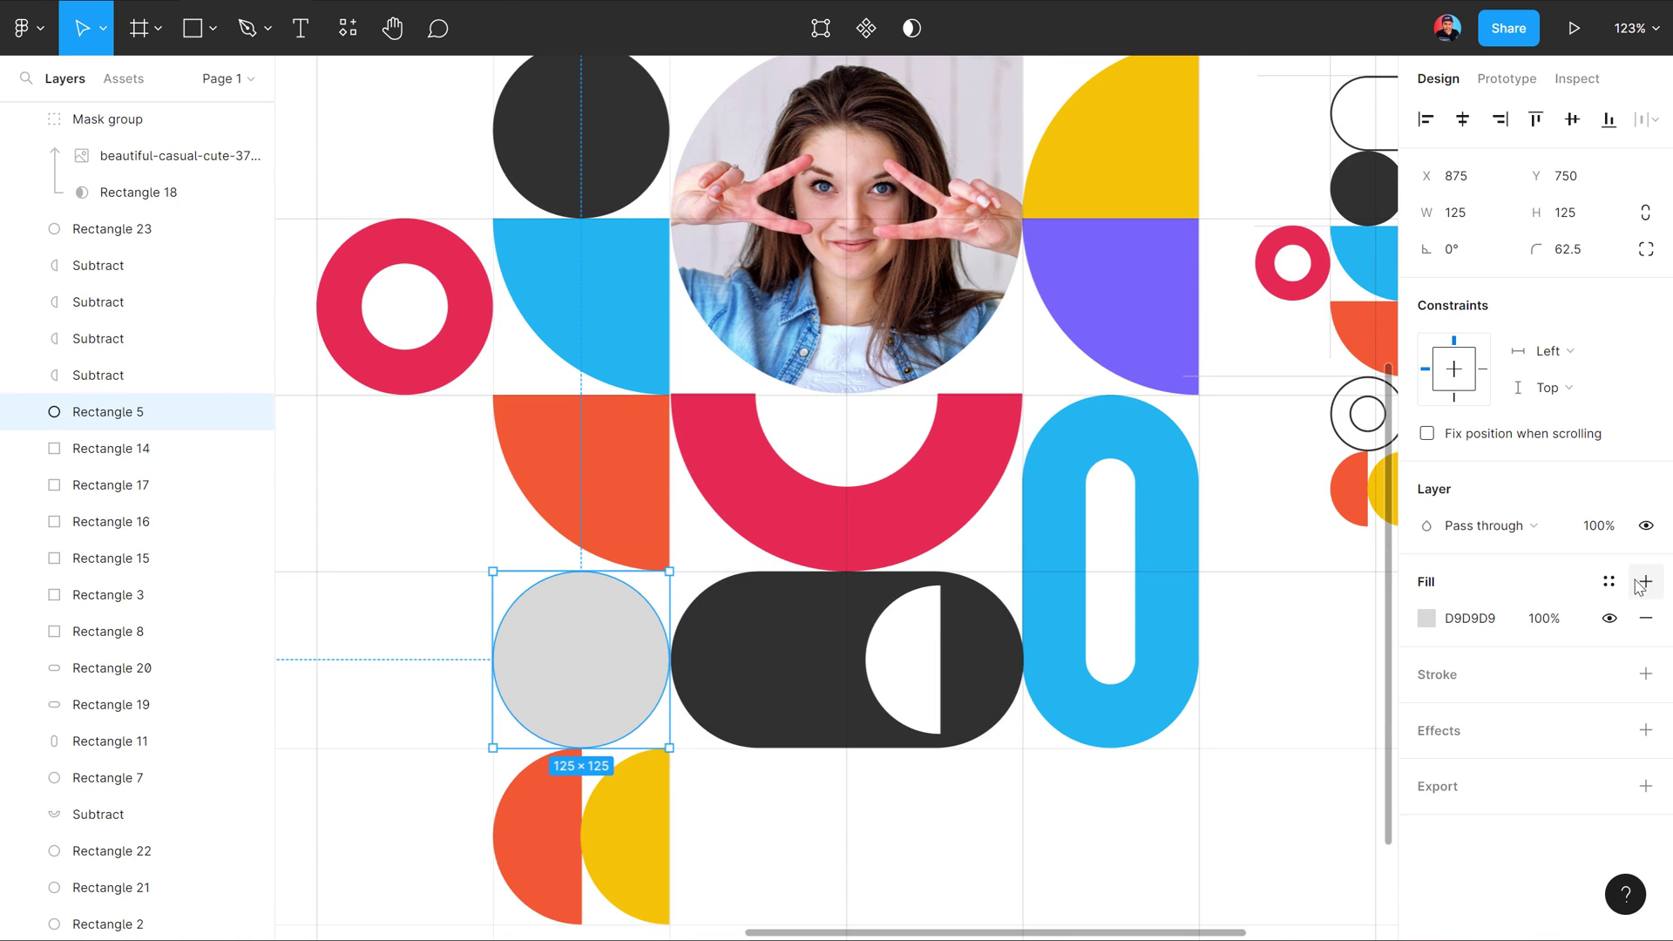
click(1644, 618)
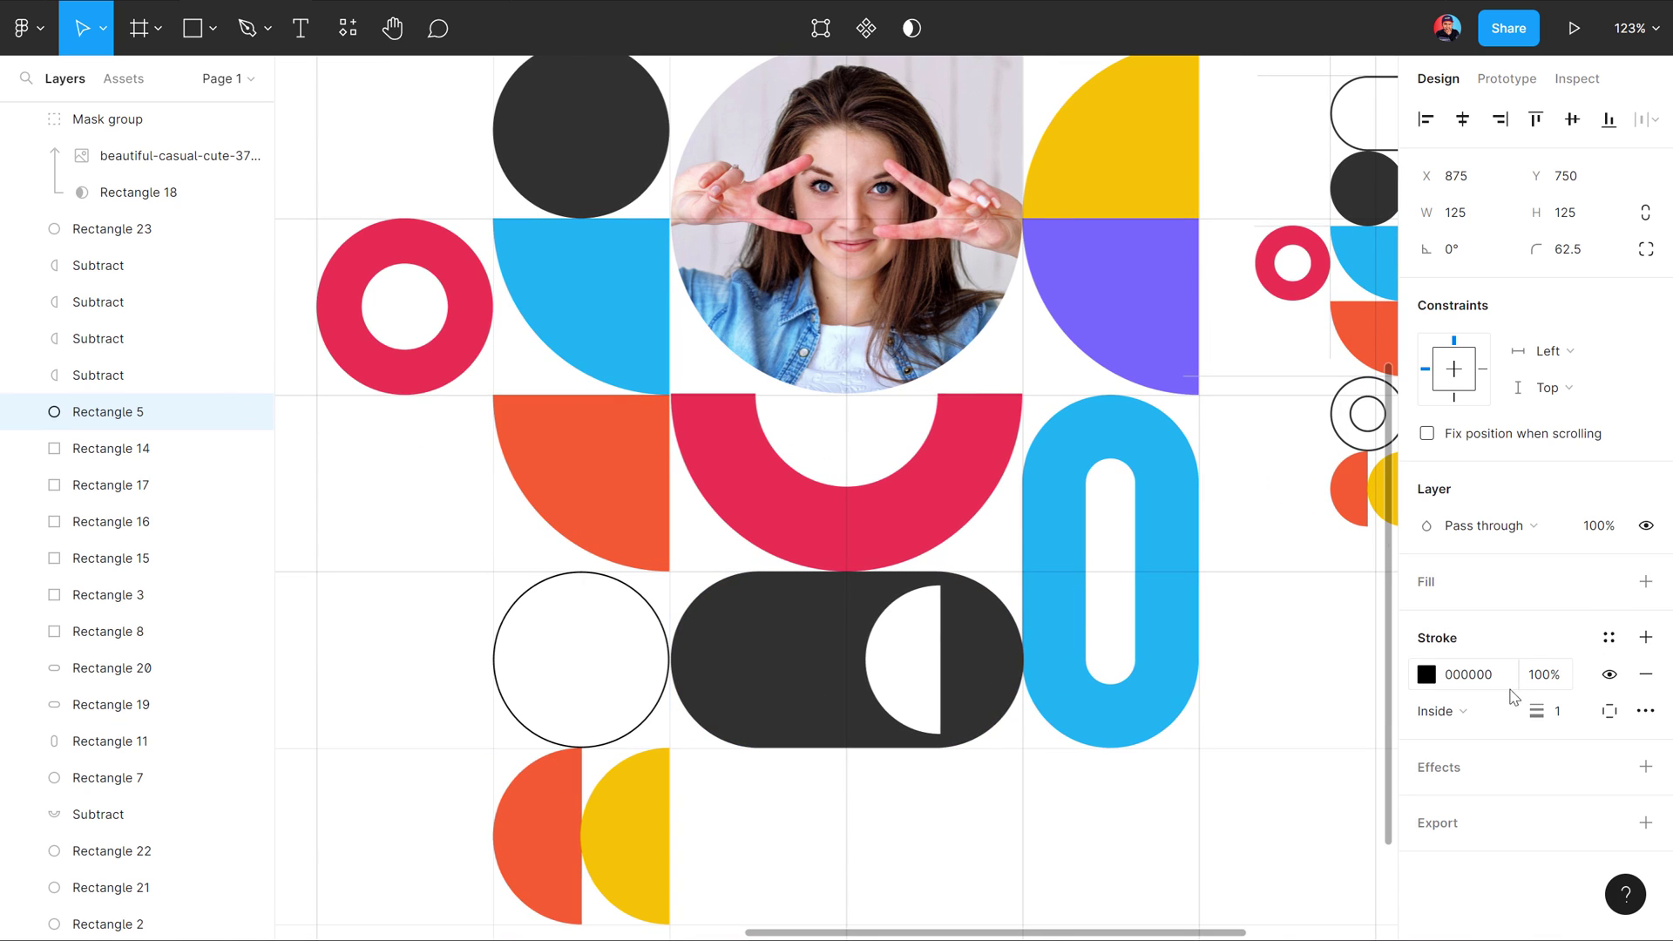
click(1558, 711)
text(3)
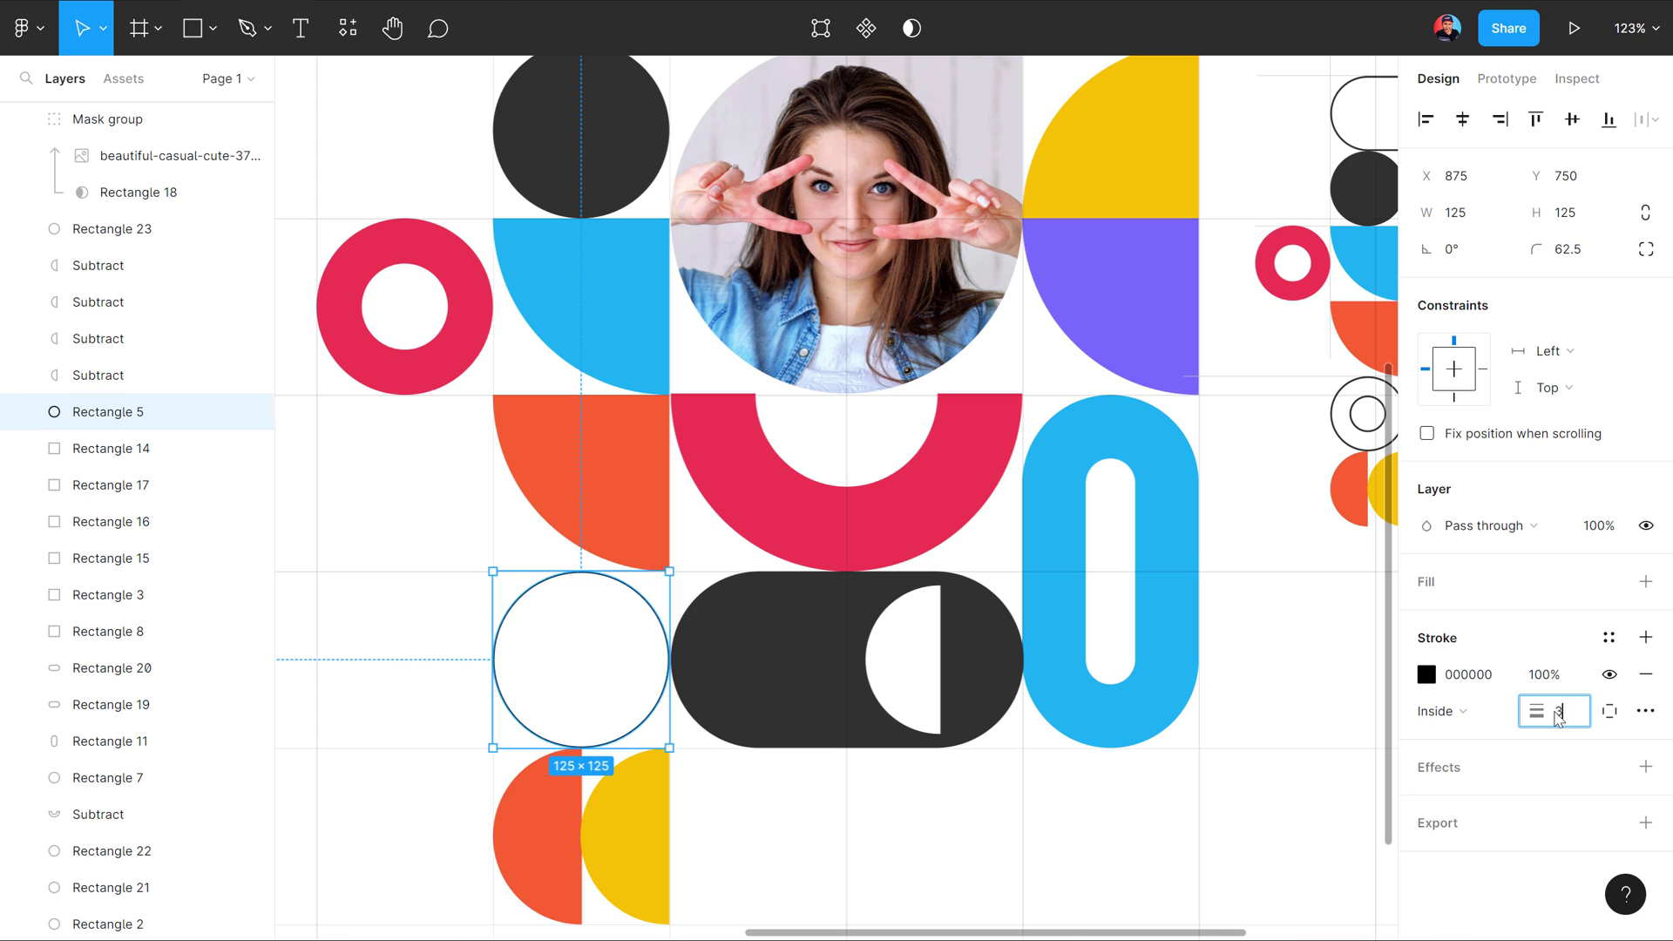
key(Return)
click(880, 830)
Step: Delete the Patterns 1 reference image
drag(1120, 615, 675, 647)
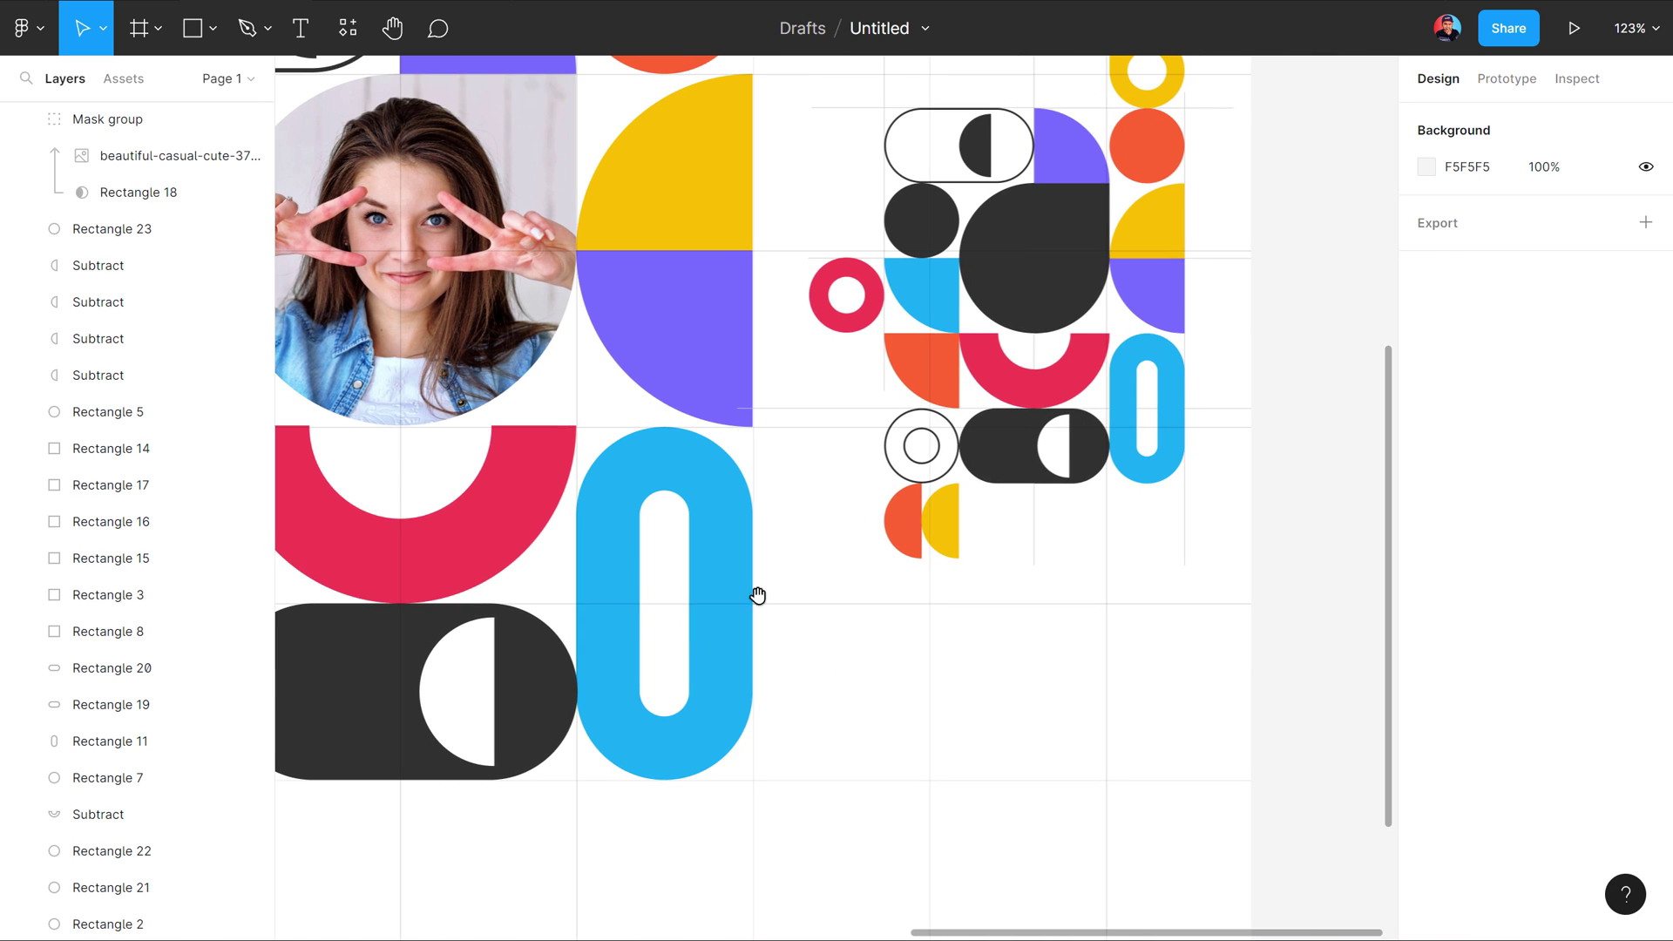
click(1048, 384)
key(Delete)
scroll(862, 430, left, 6)
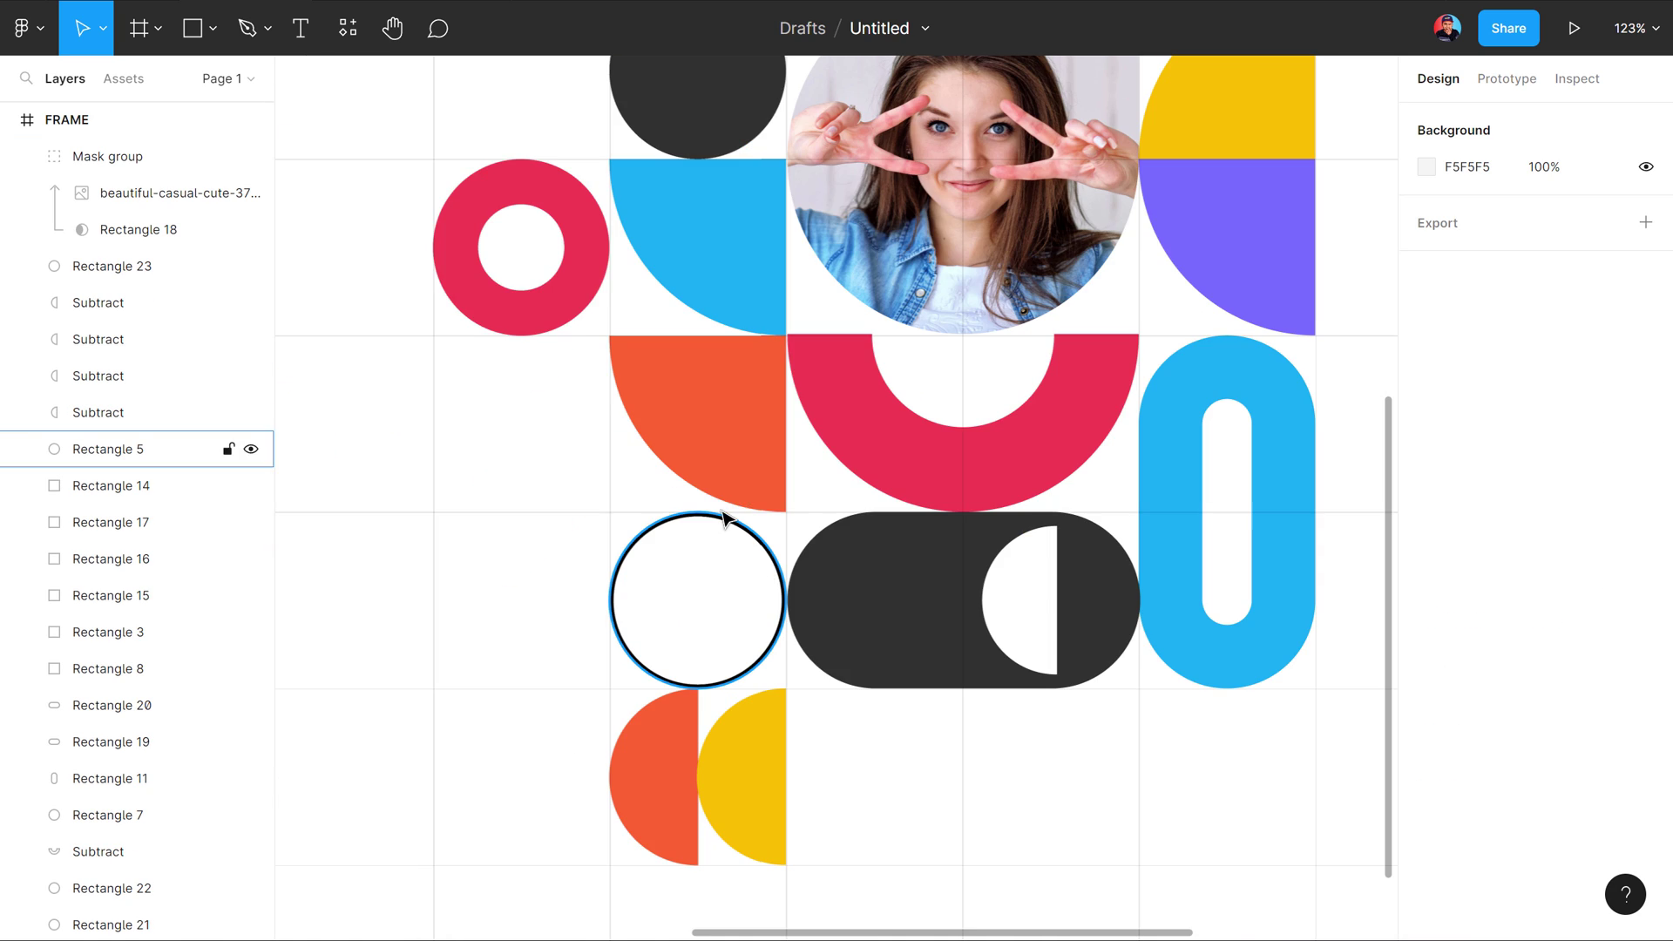
Step: Centre the small white circle in the outlined circle, bring it to front, weight-3 black stroke, no fill
click(520, 263)
drag(520, 263, 700, 620)
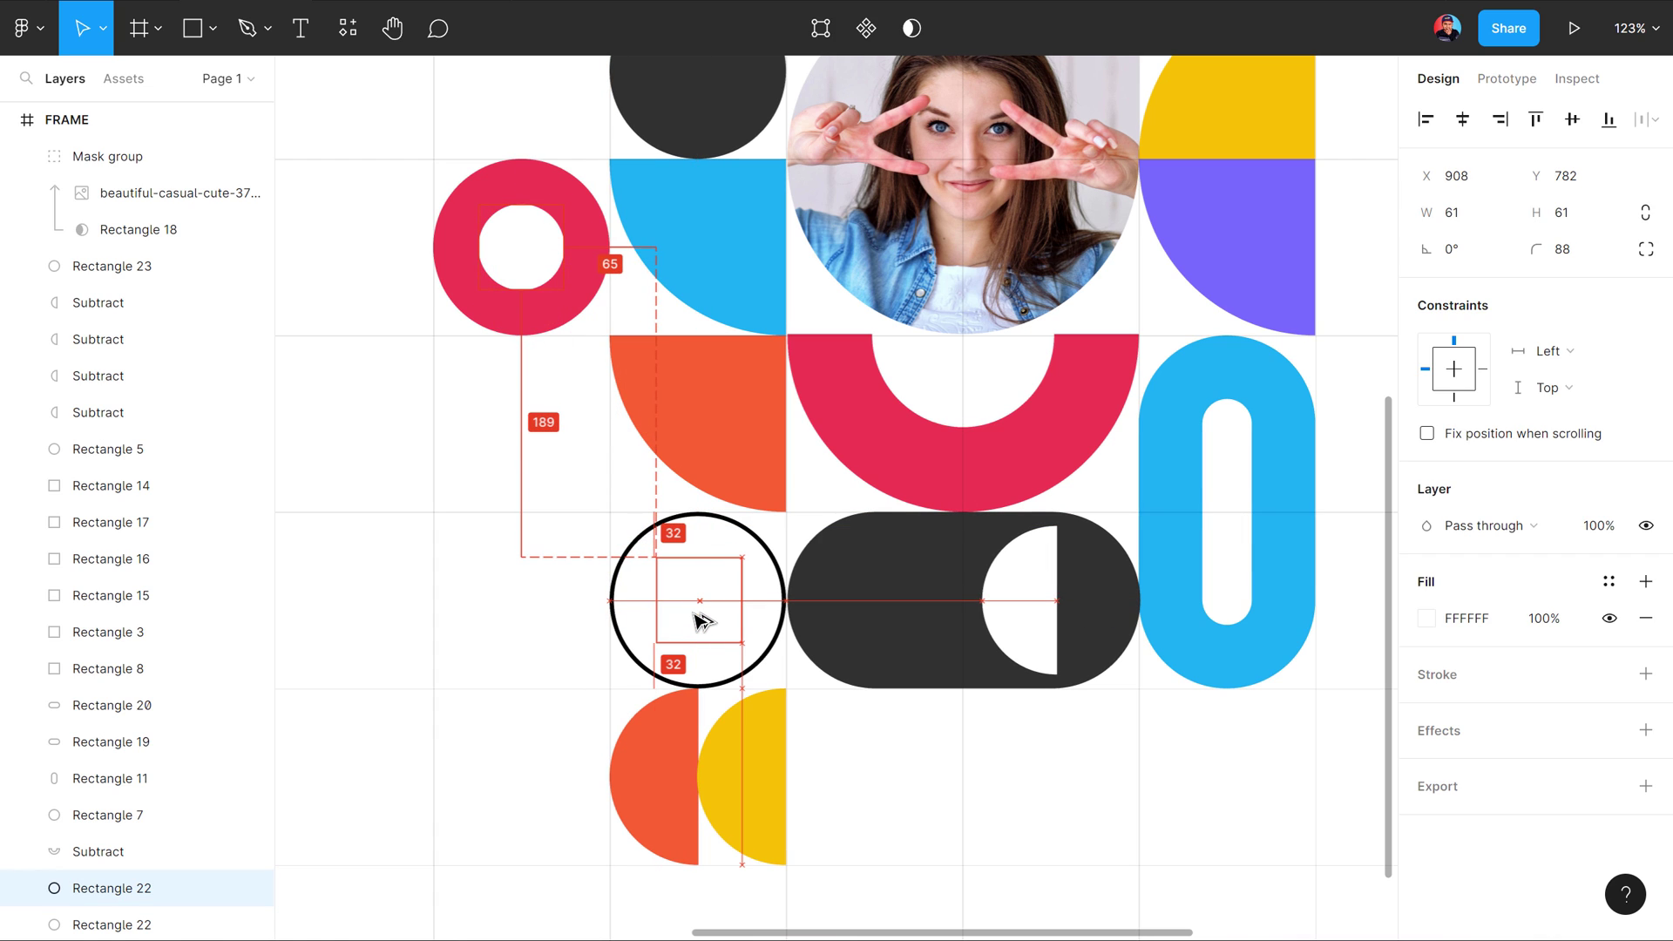
right_click(689, 618)
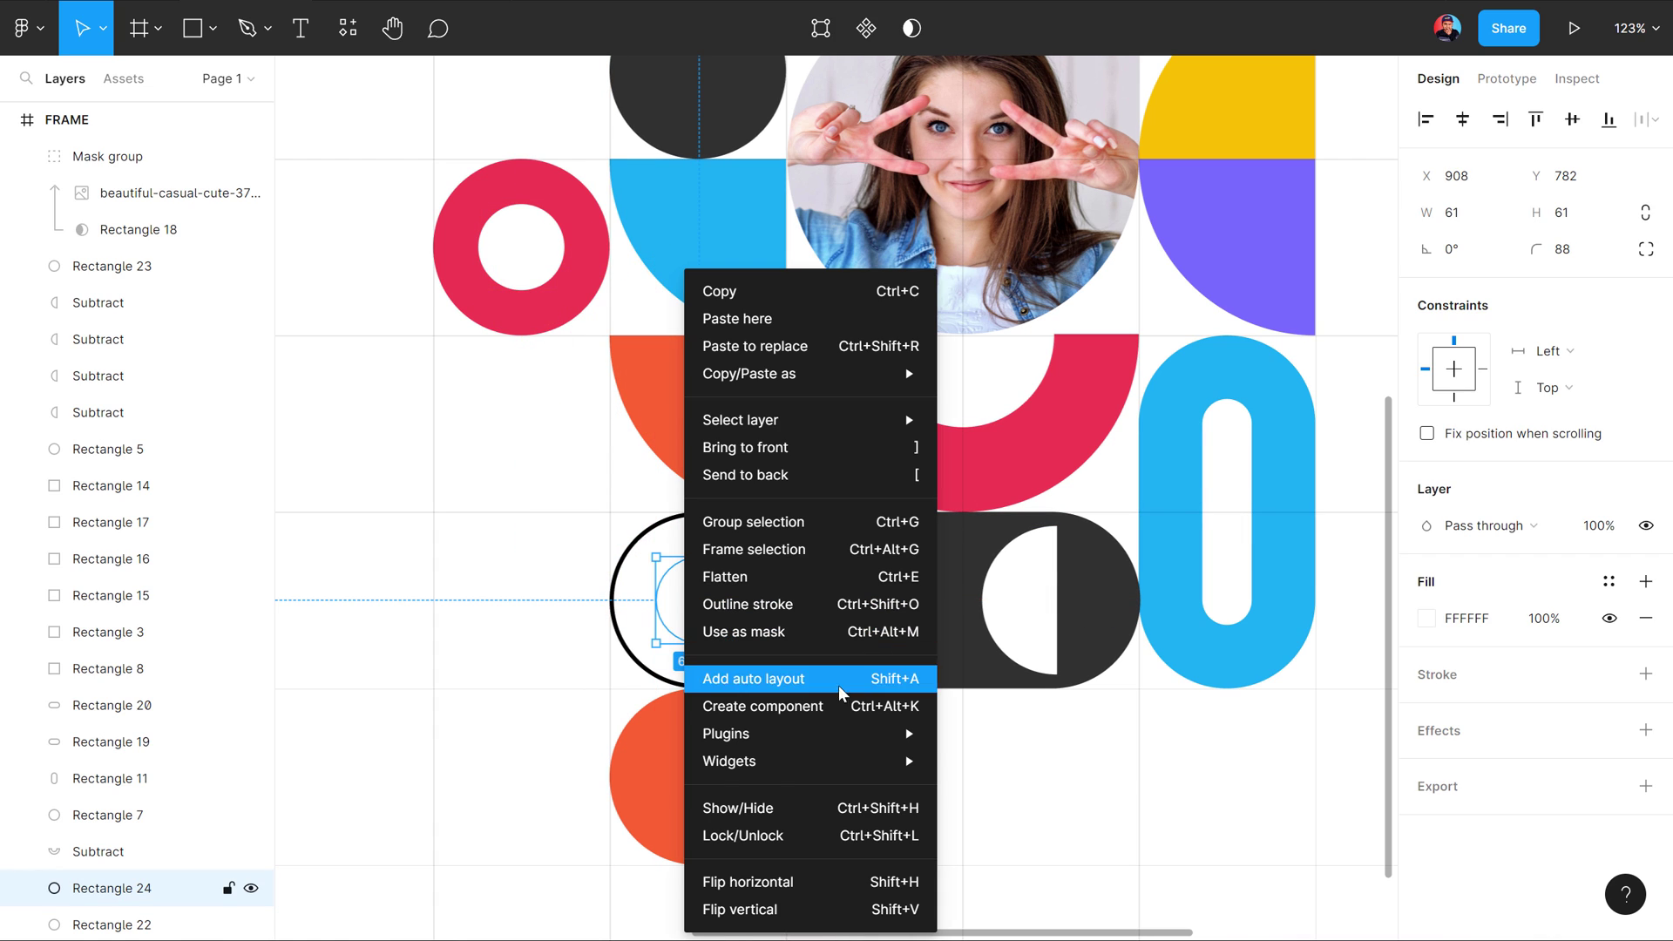
click(810, 449)
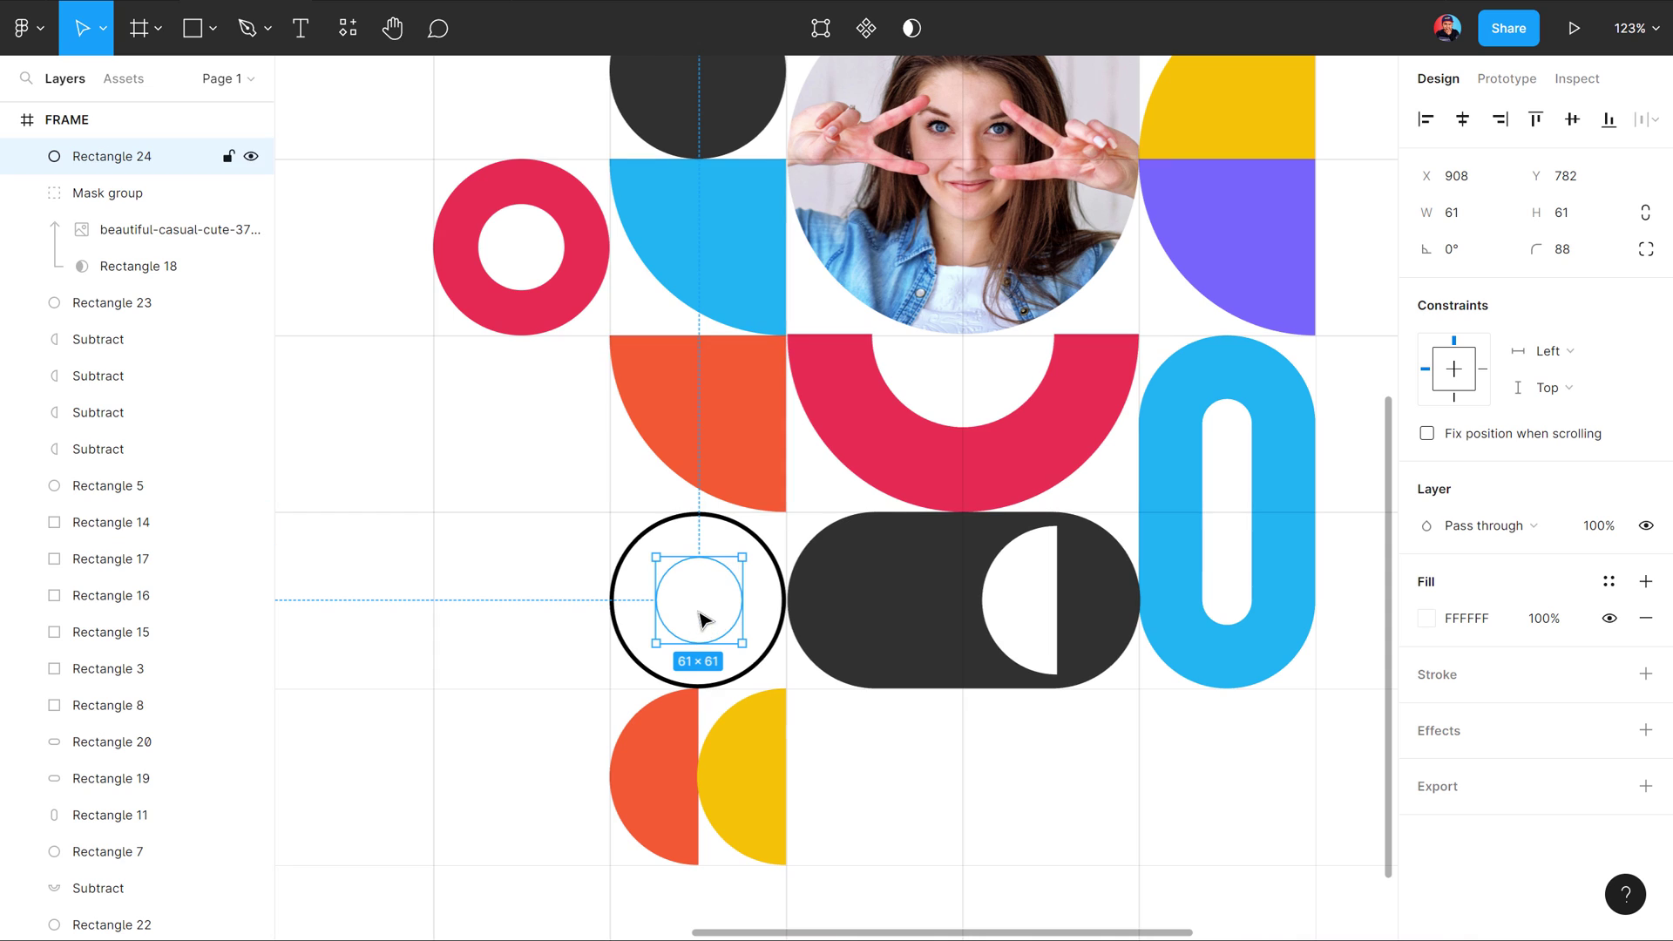
double_click(1645, 674)
click(1646, 711)
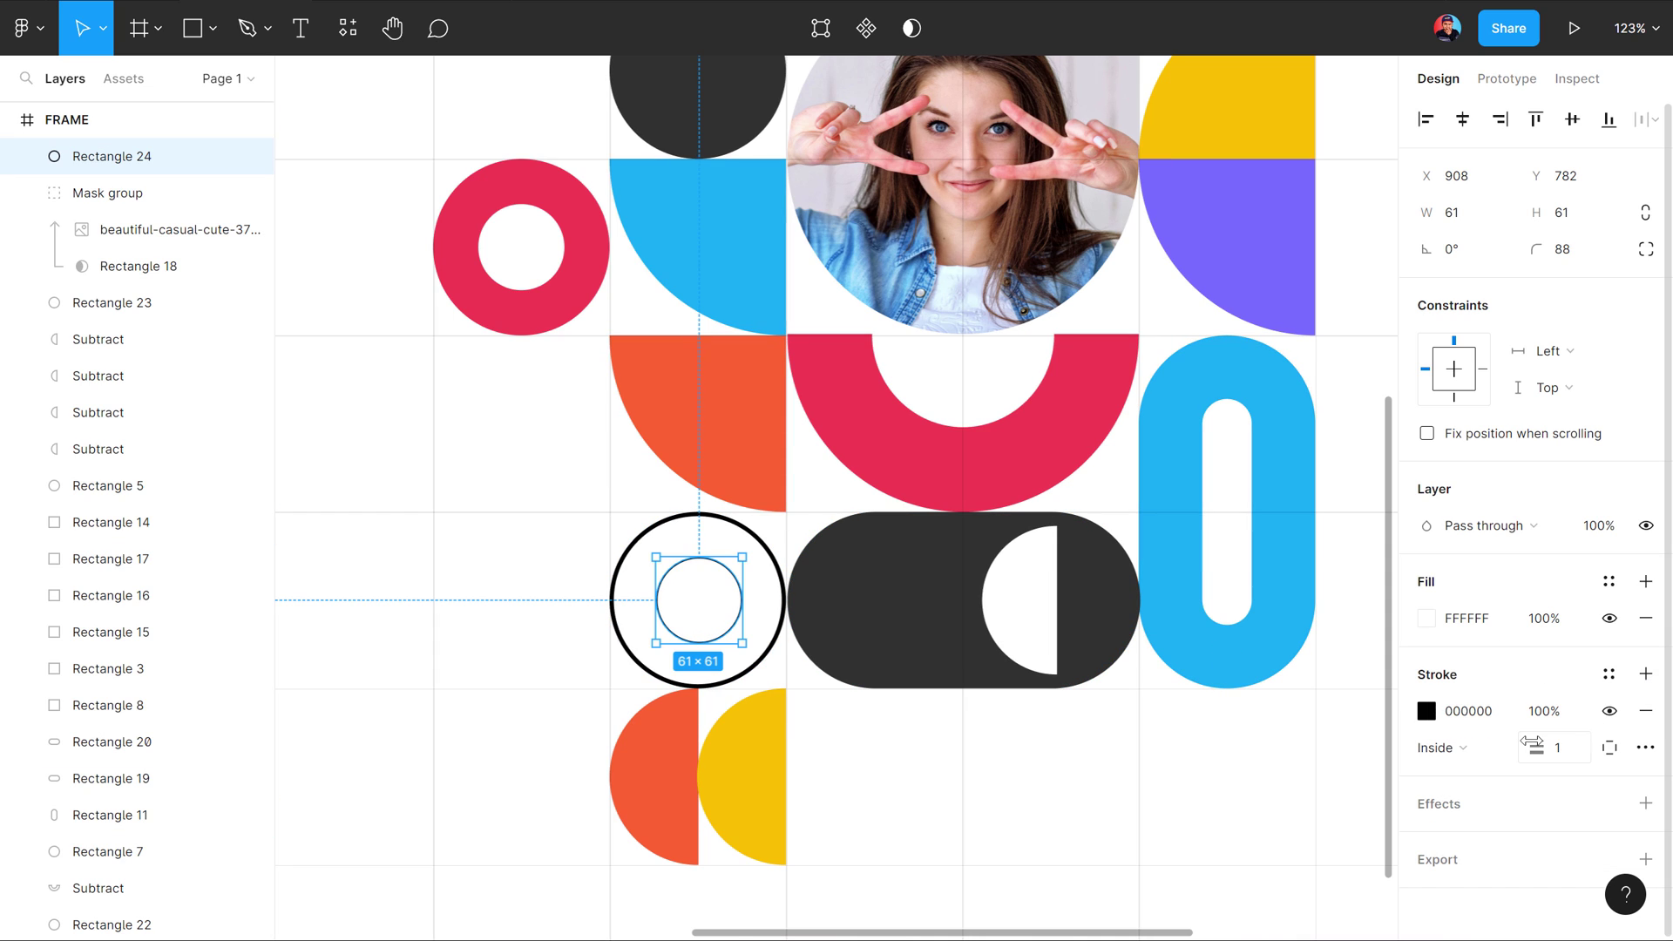
click(1560, 754)
text(3)
key(Return)
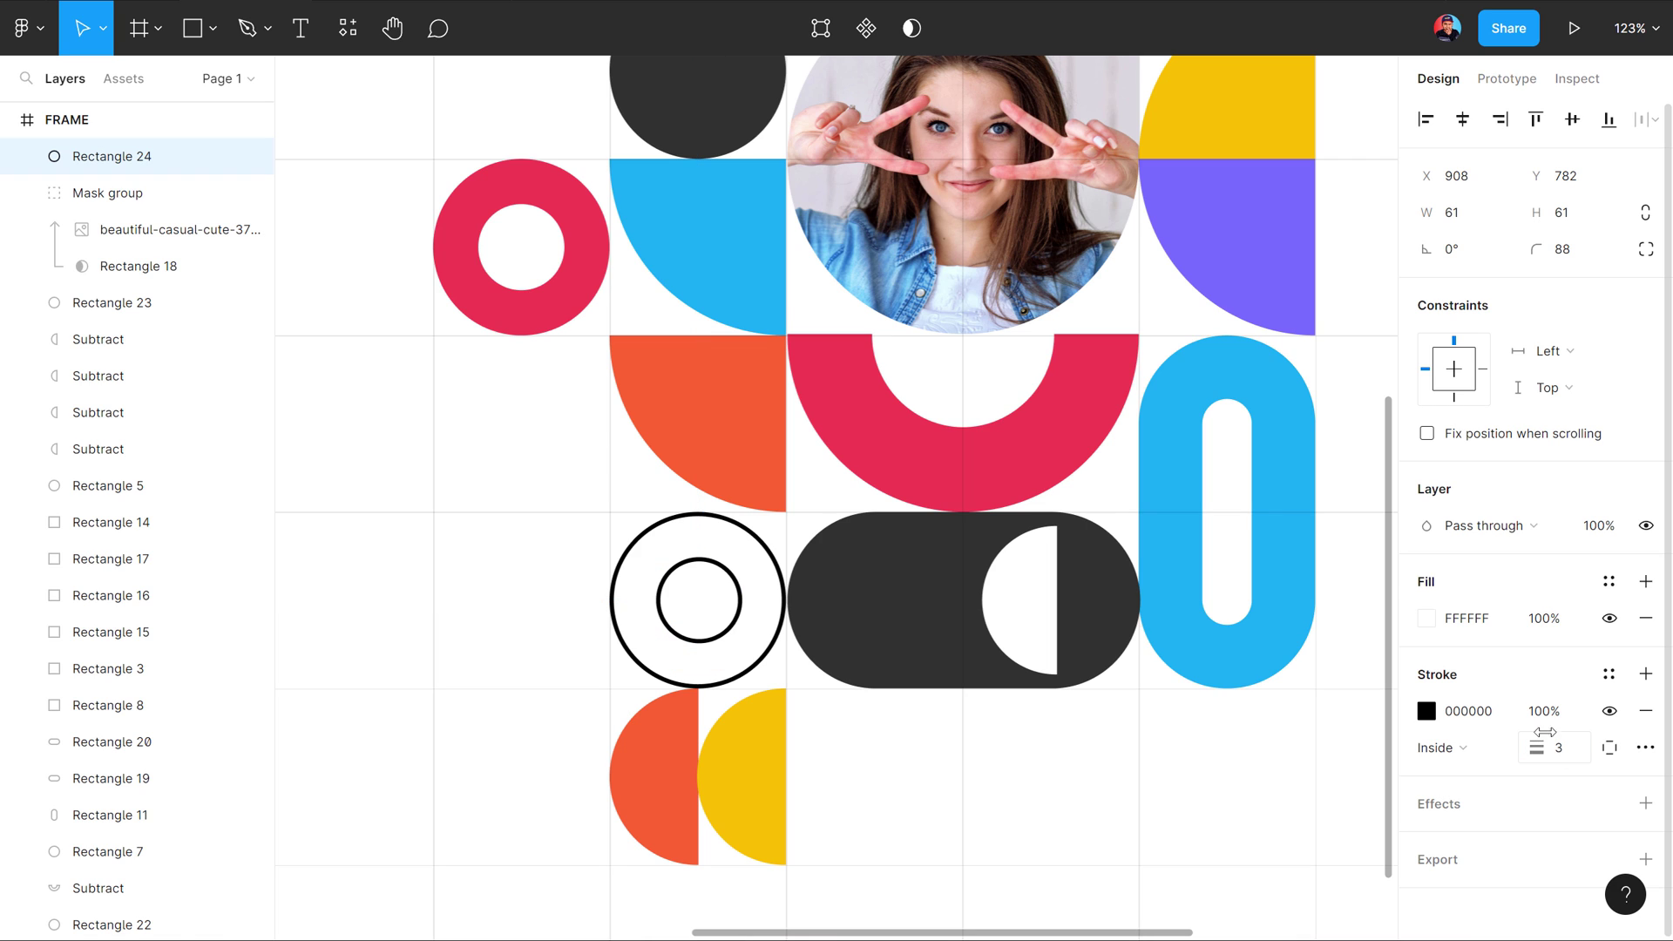
click(1645, 618)
Step: Zoom out to show the whole coloured pattern and switch to the Pen tool
click(902, 775)
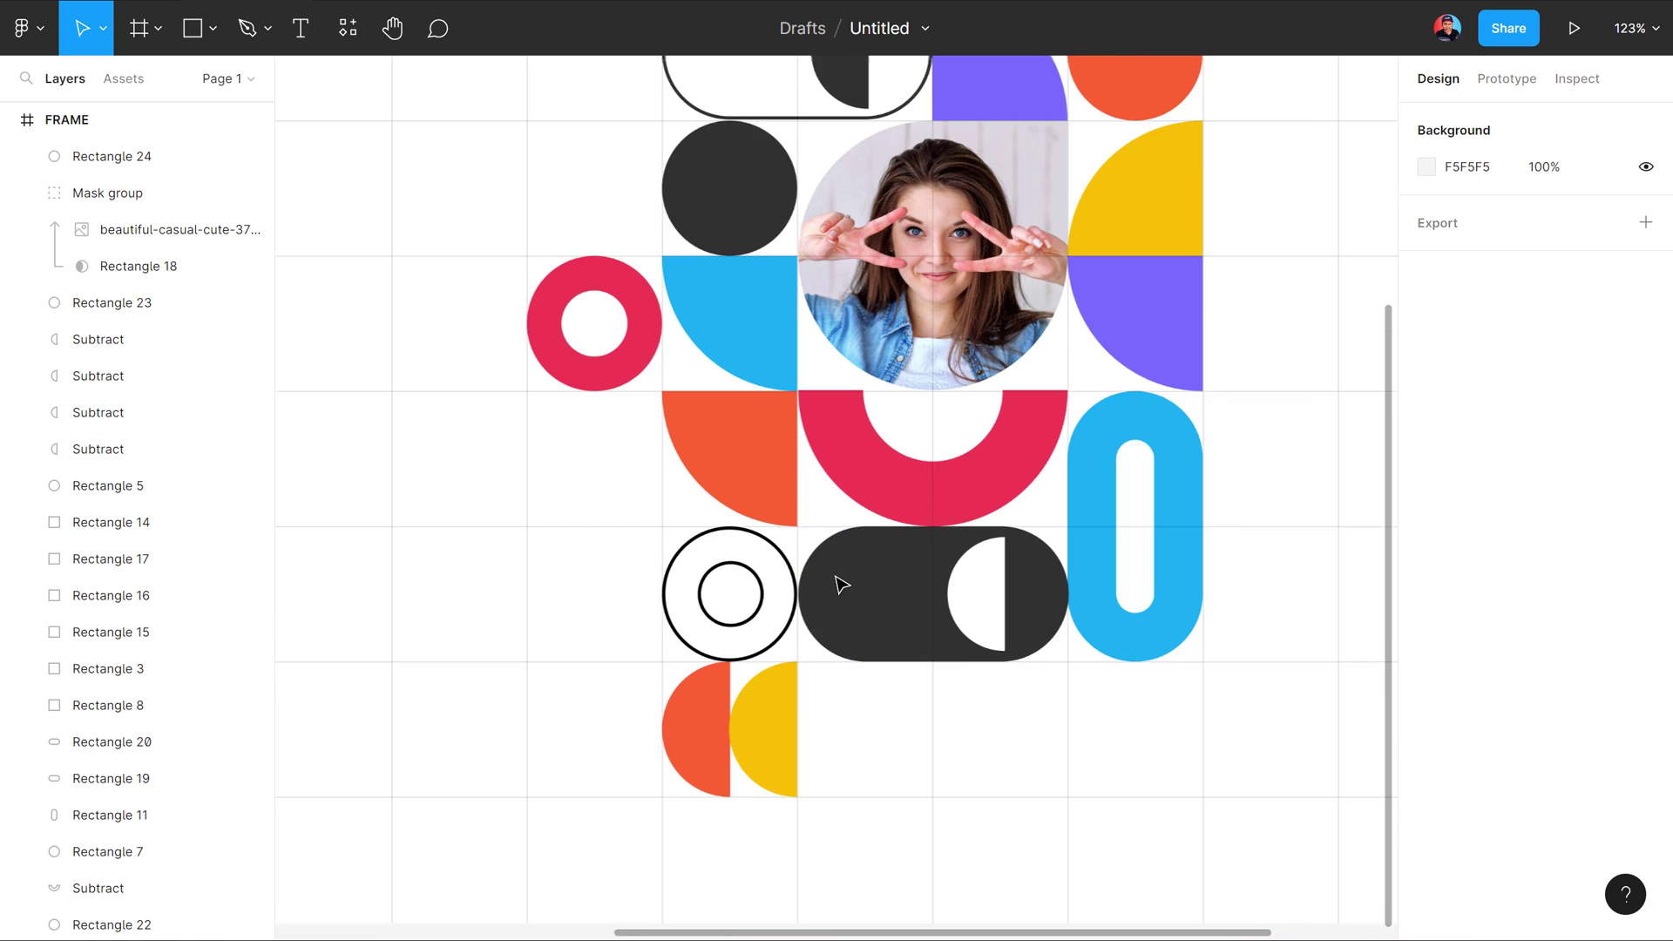
scroll(840, 586, down, 5)
scroll(1137, 438, down, 3)
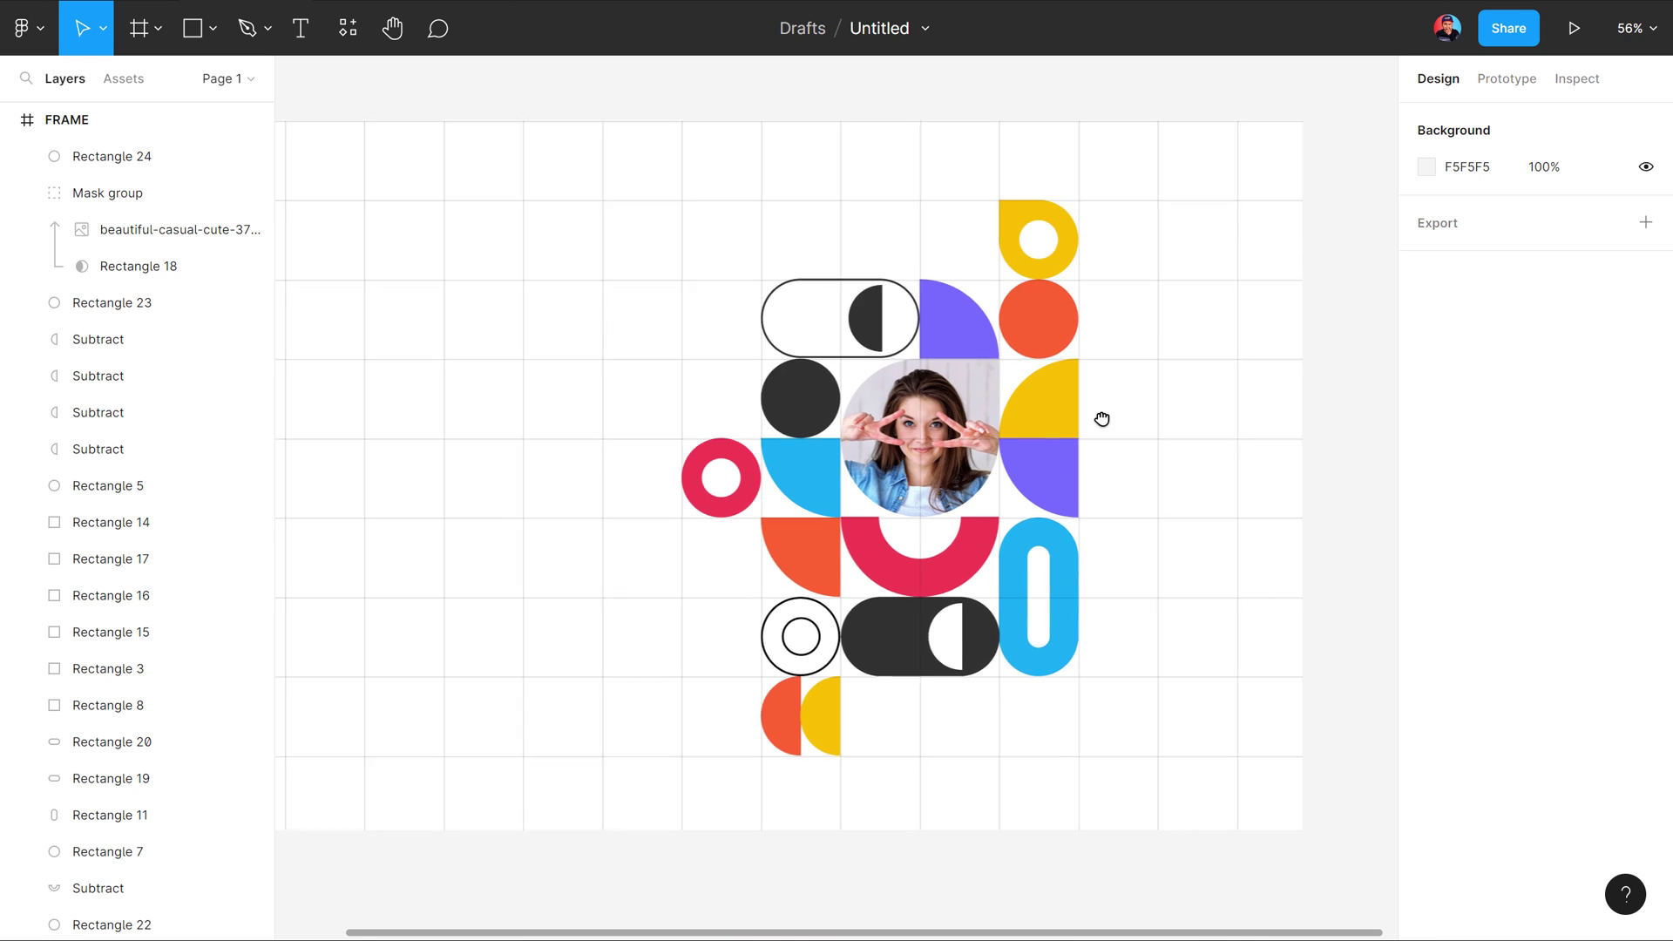
mouse_move(1137, 438)
mouse_down()
mouse_move(1071, 418)
mouse_move(1176, 375)
mouse_up()
scroll(1072, 418, up, 2)
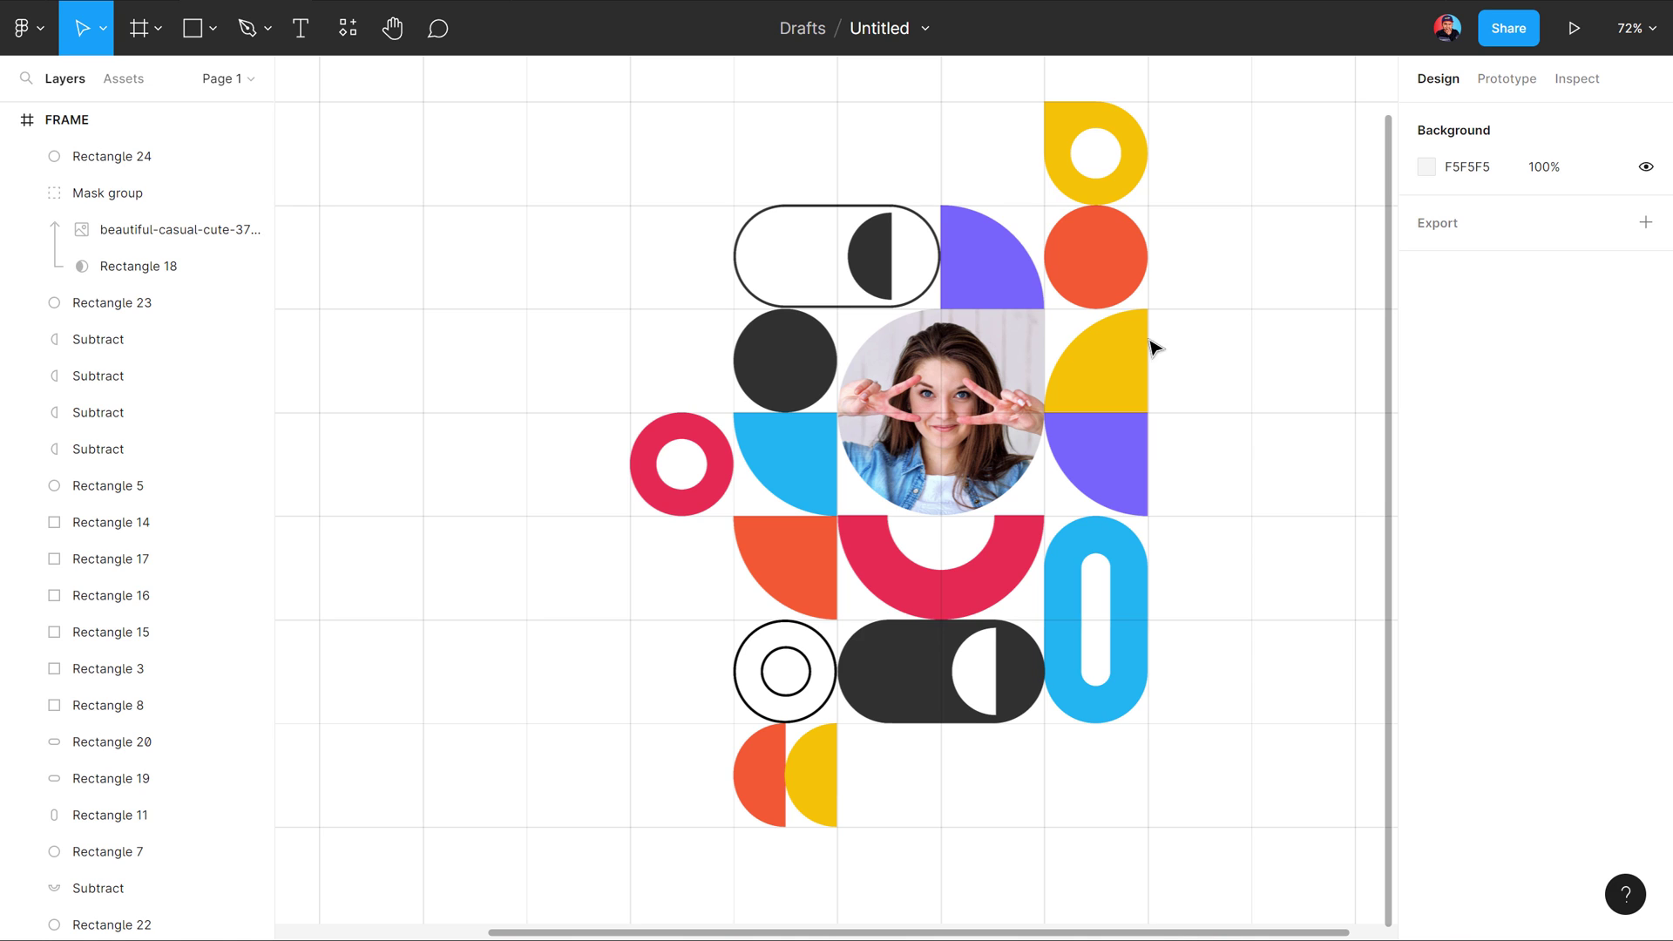
scroll(1132, 348, down, 2)
drag(1202, 328, 1172, 363)
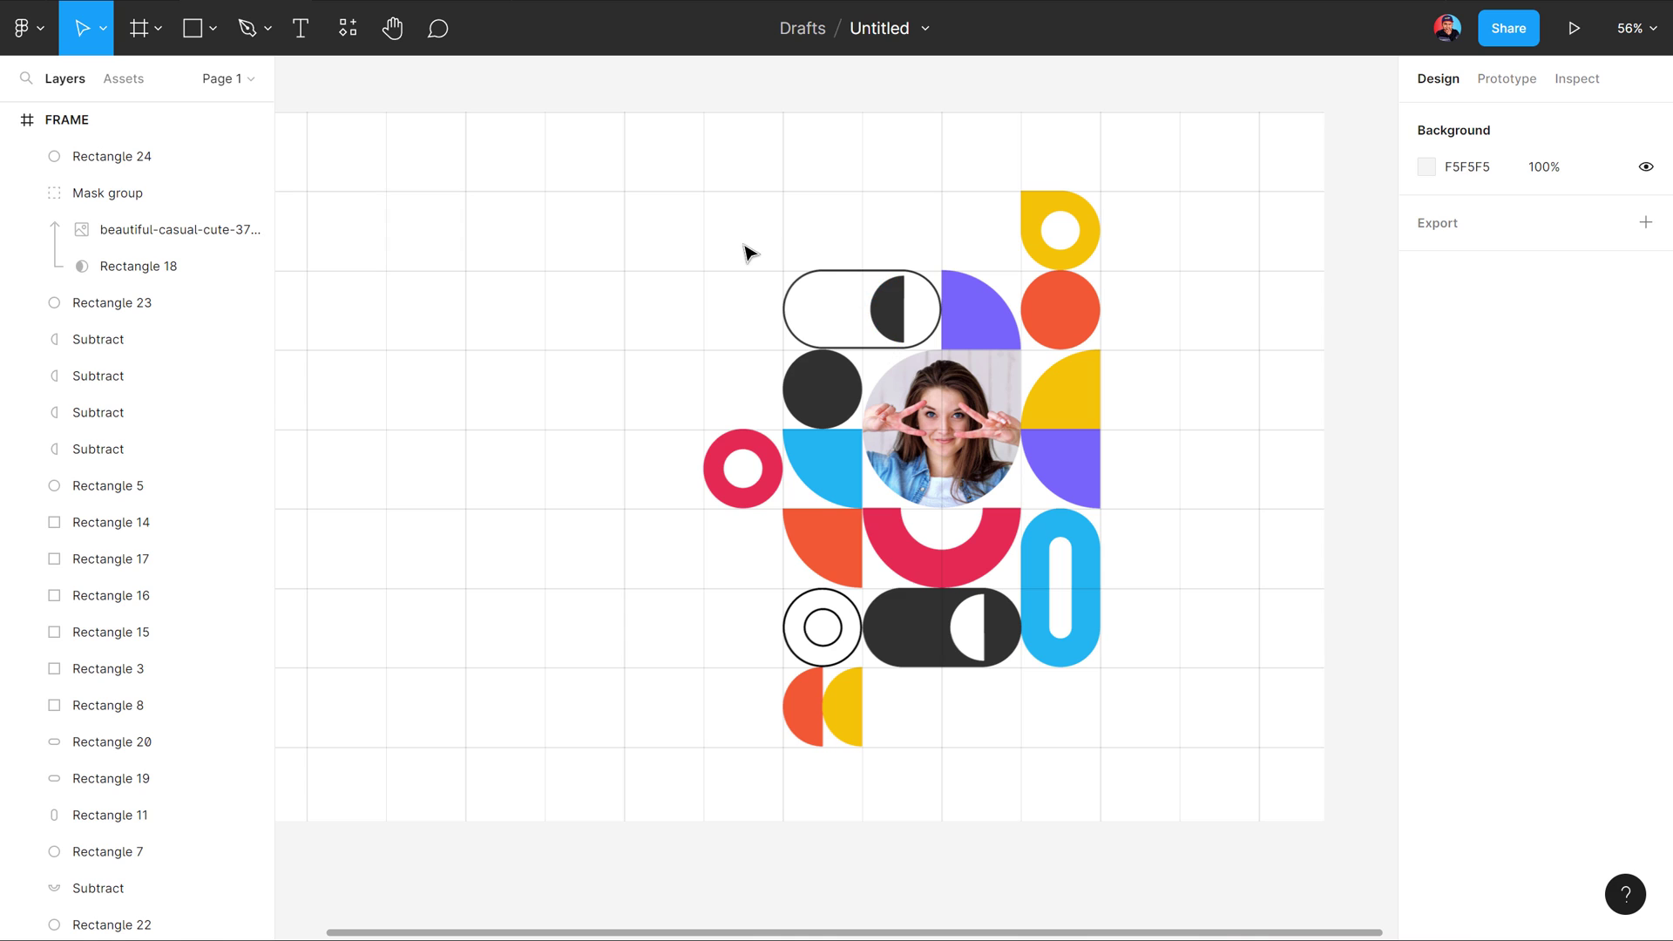
click(247, 29)
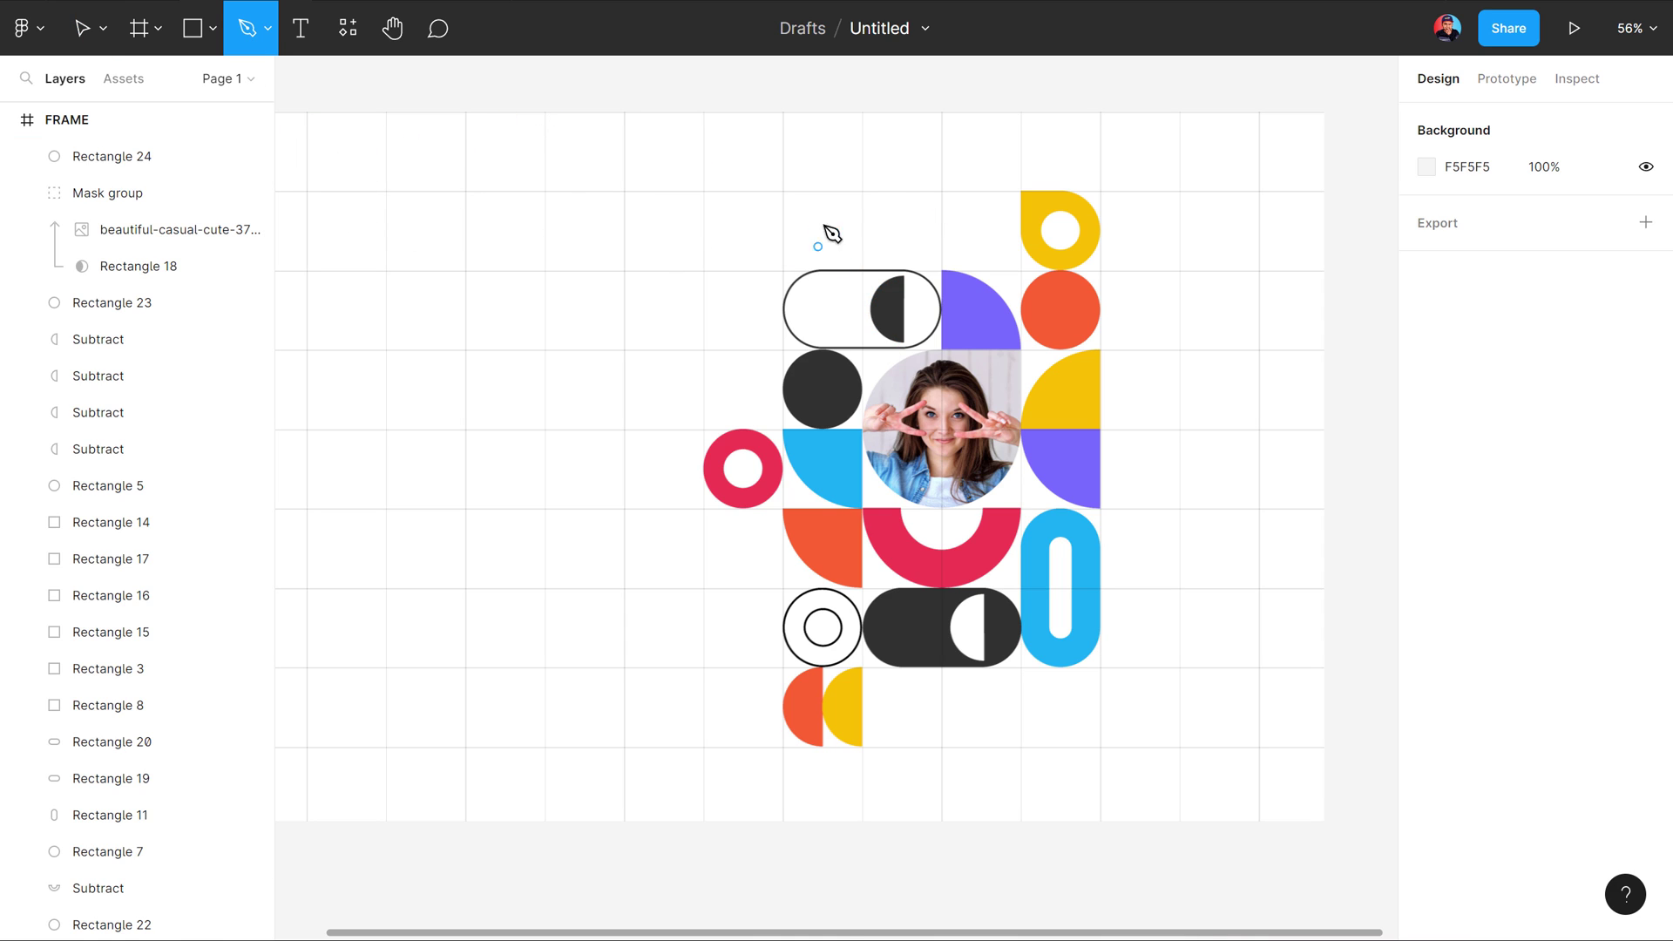
Step: Draw three vertical Pen lines across the portrait pattern, top to bottom
click(943, 191)
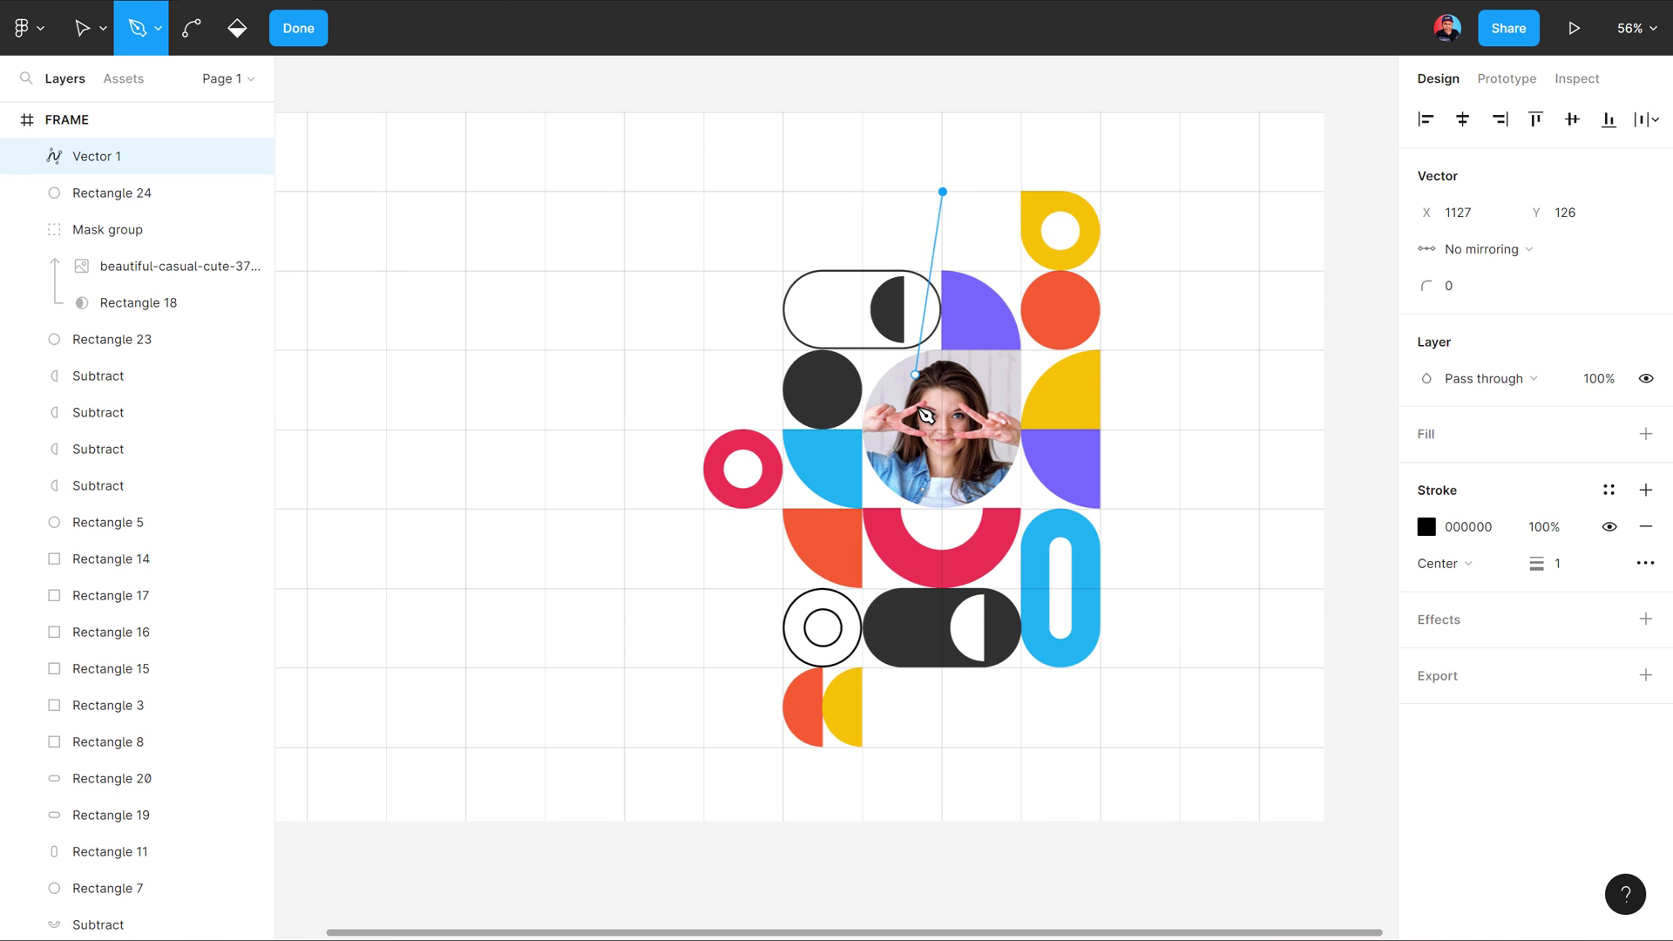
click(943, 765)
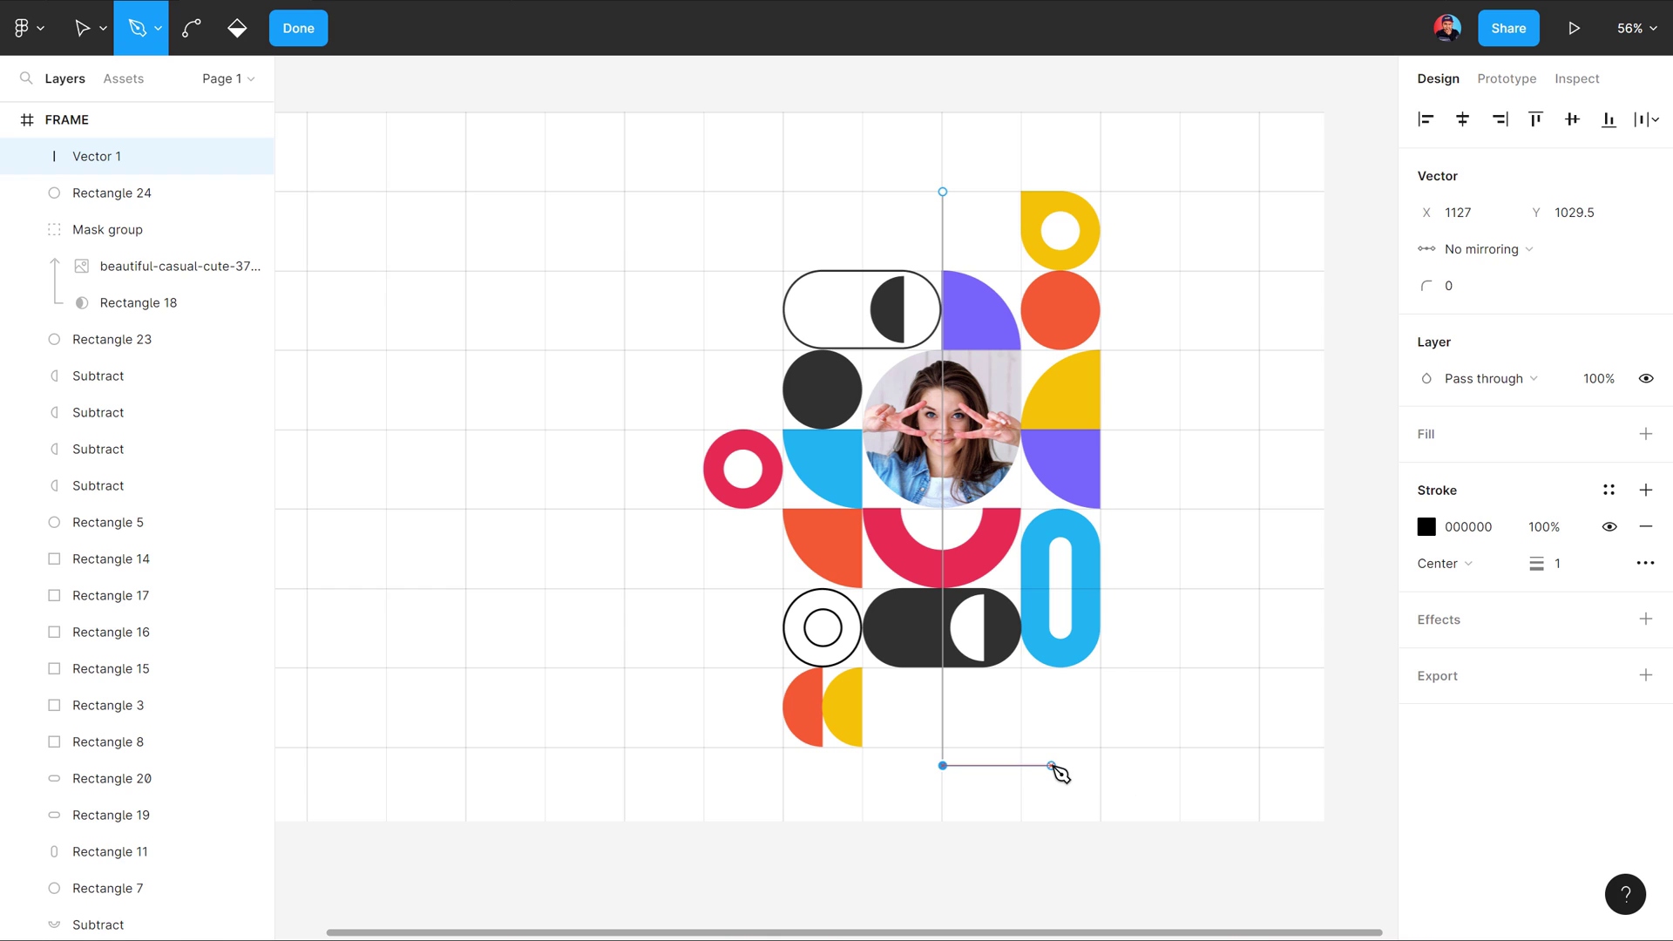
key(Escape)
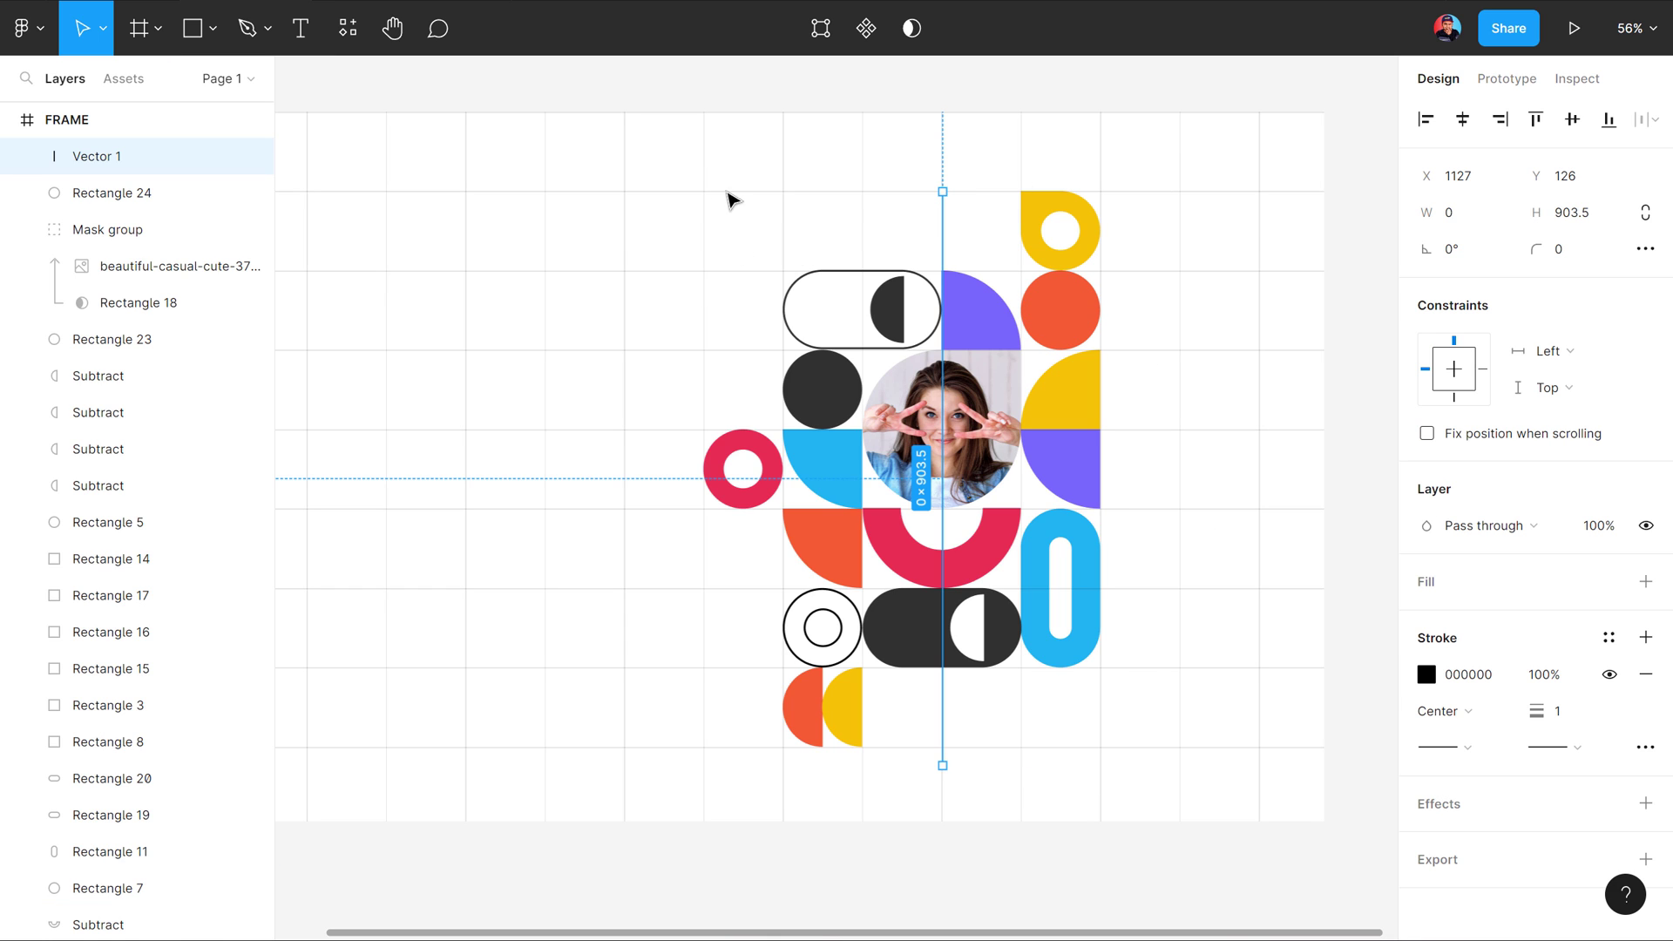
click(247, 28)
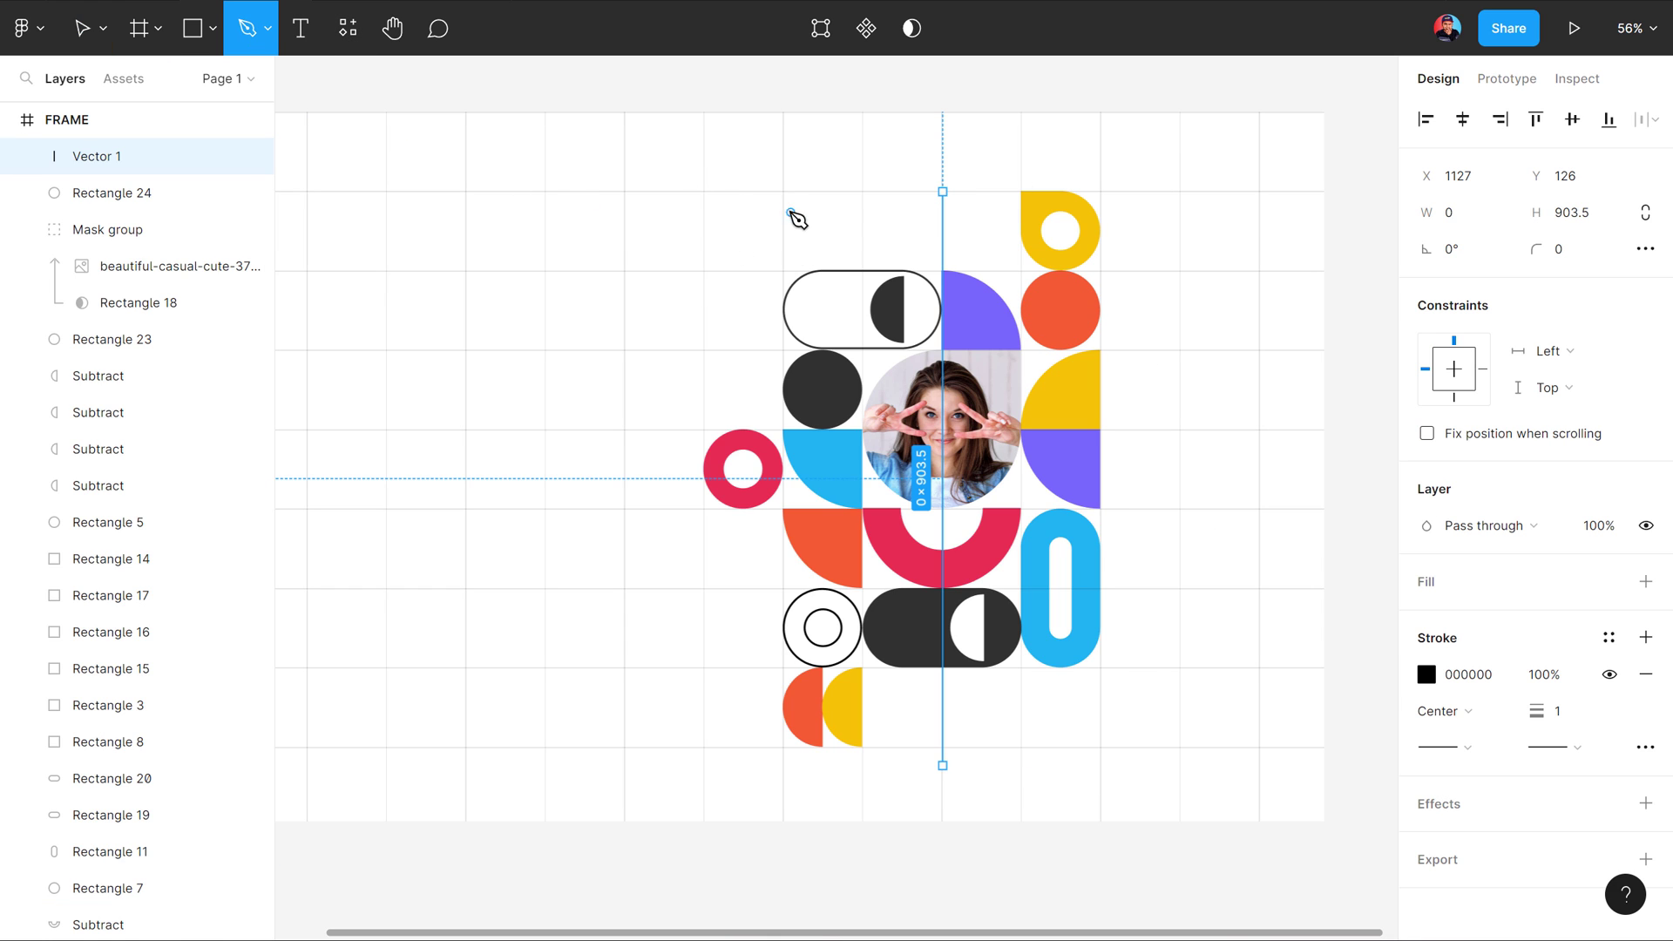
click(782, 113)
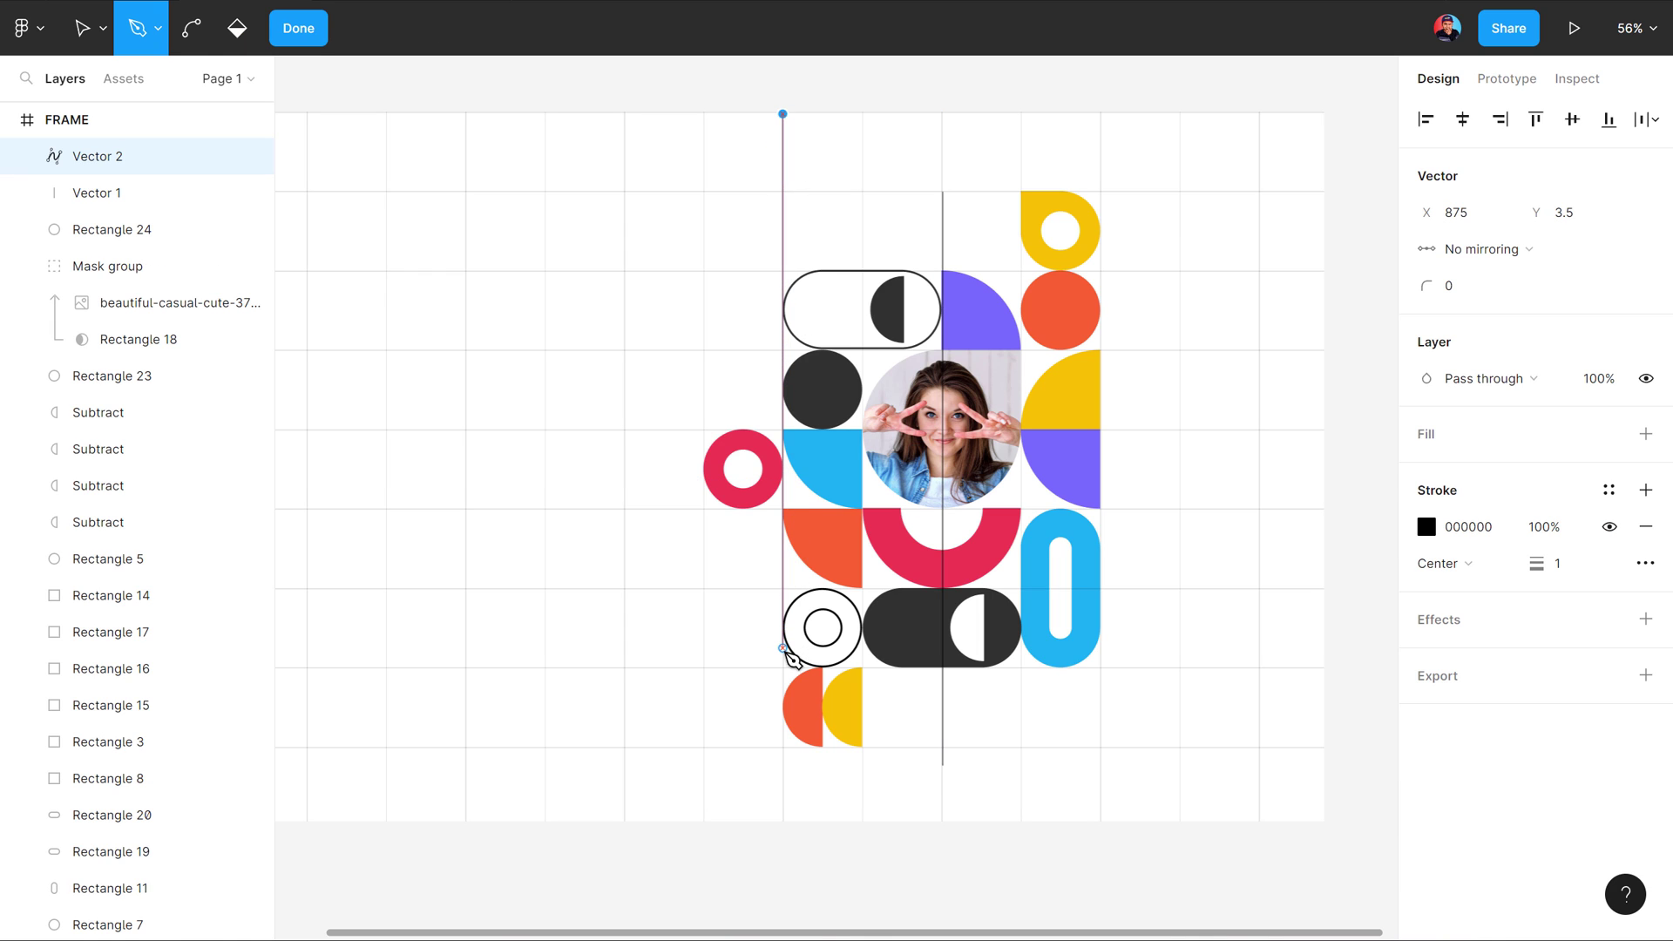
click(782, 811)
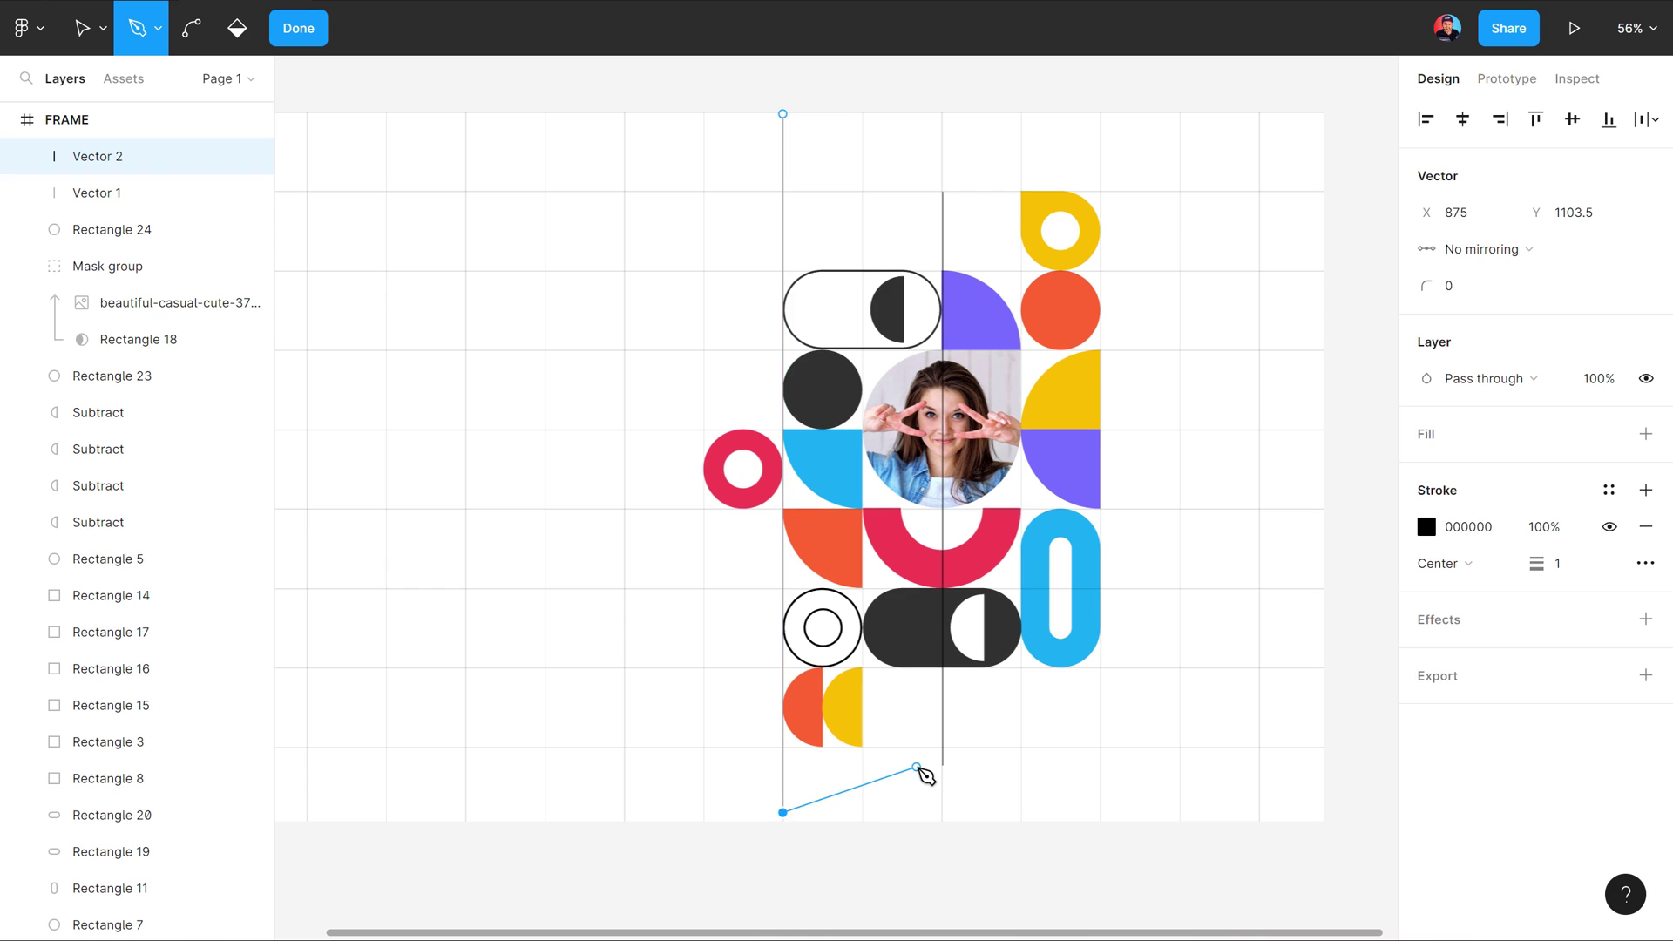
key(Escape)
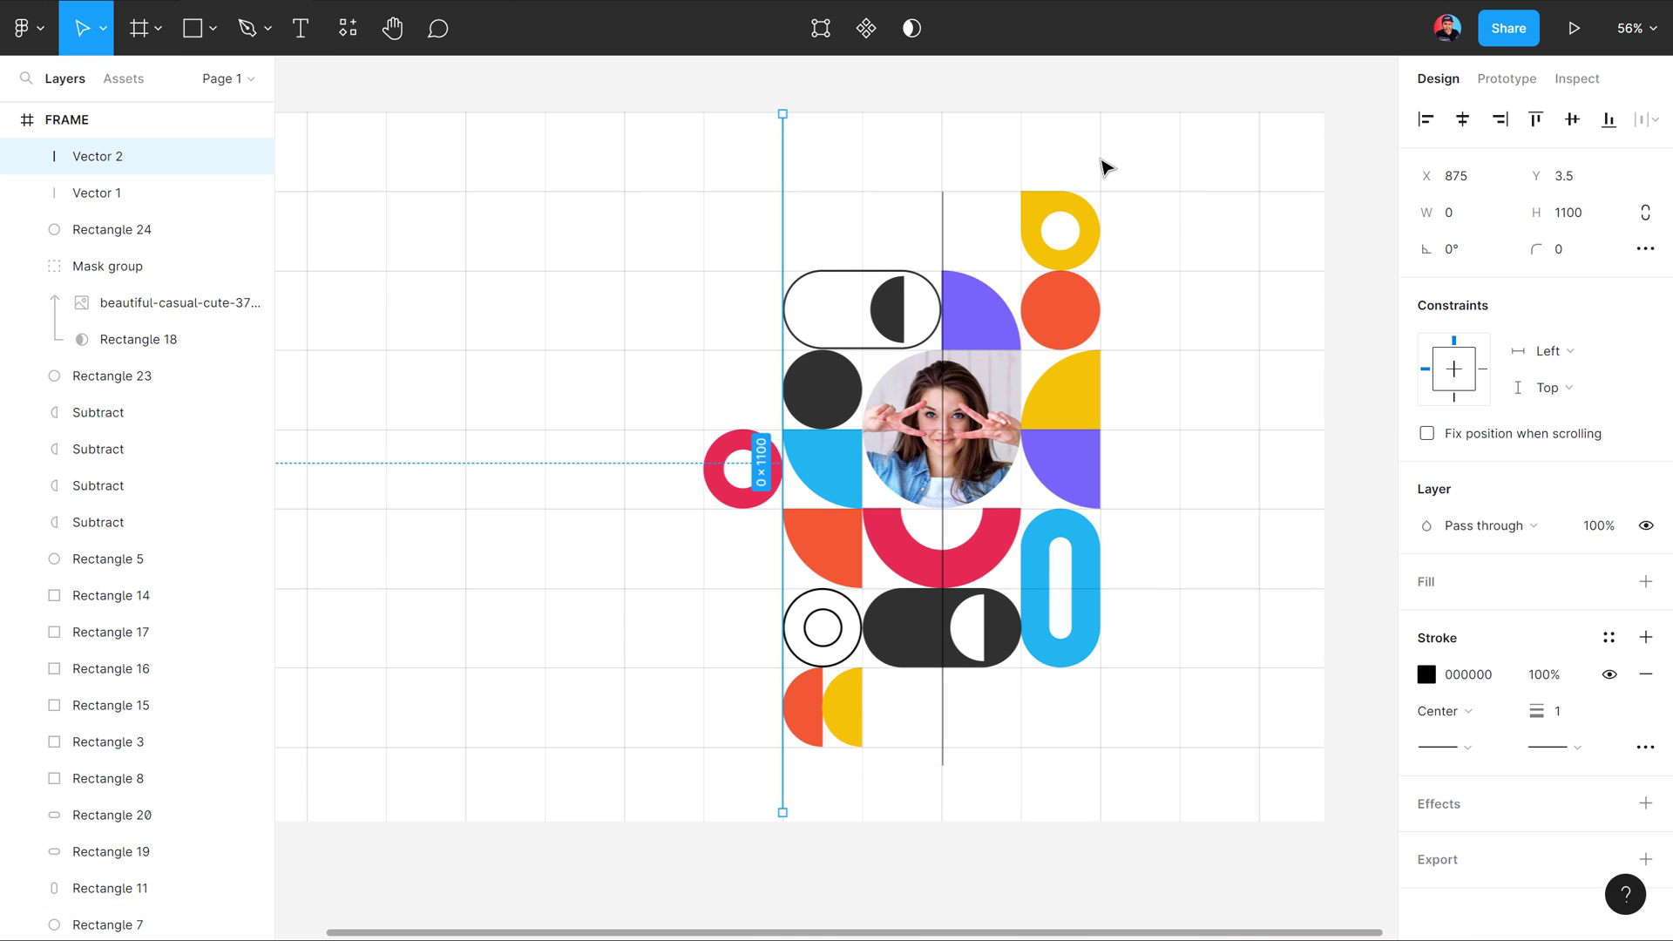
click(1105, 167)
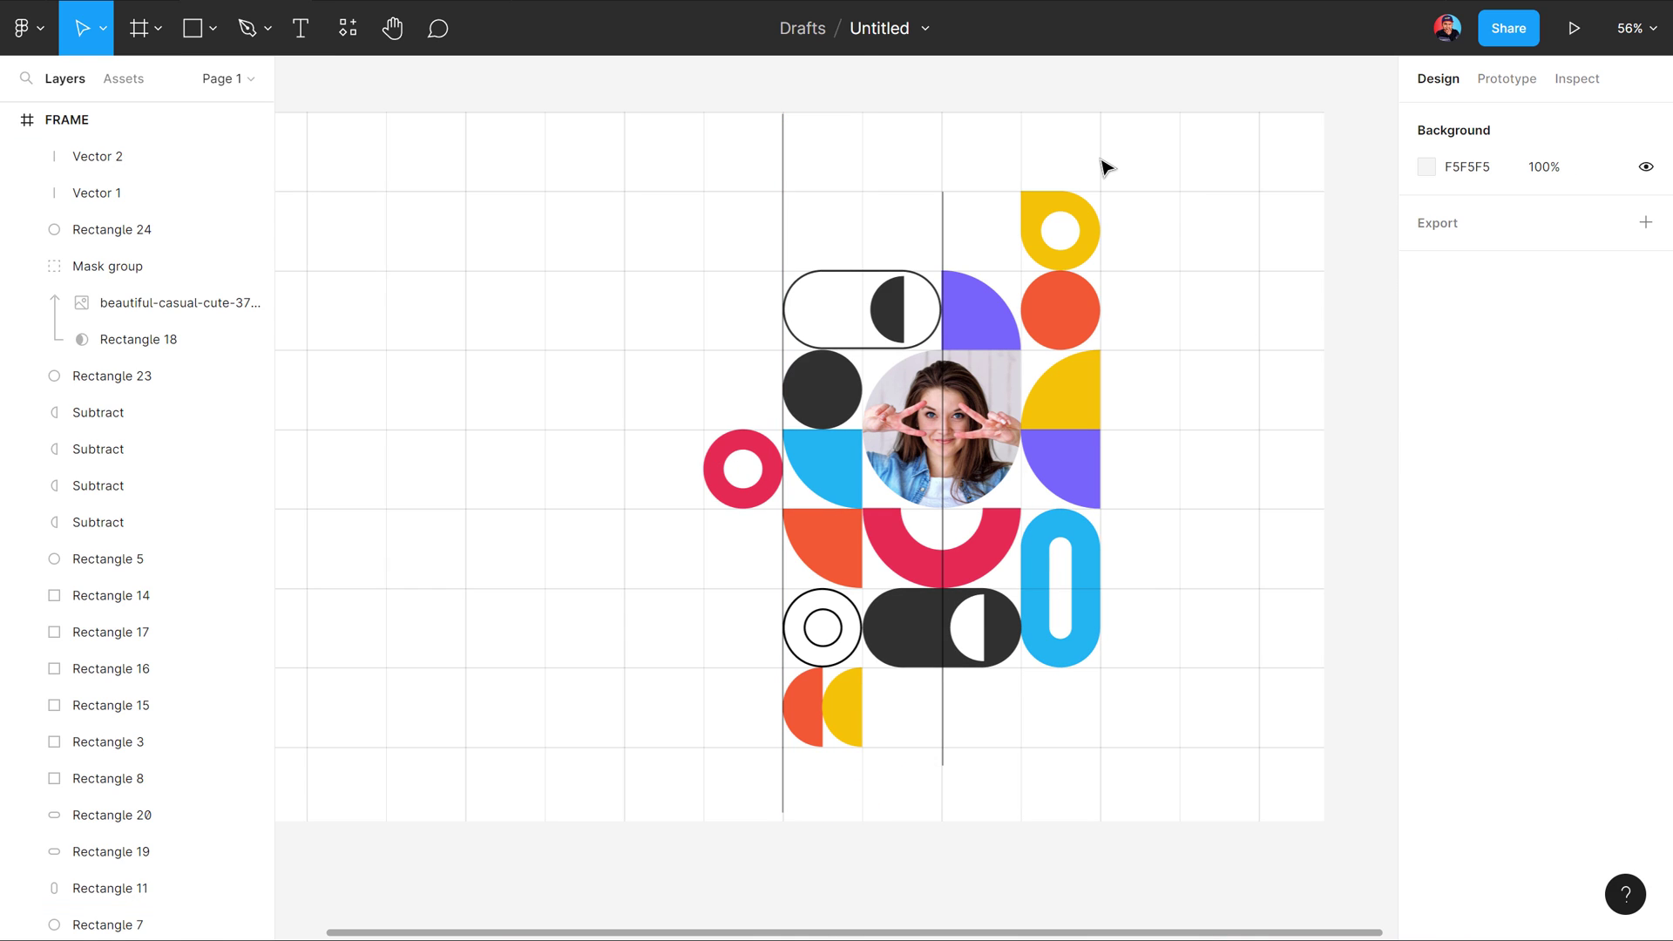
click(247, 28)
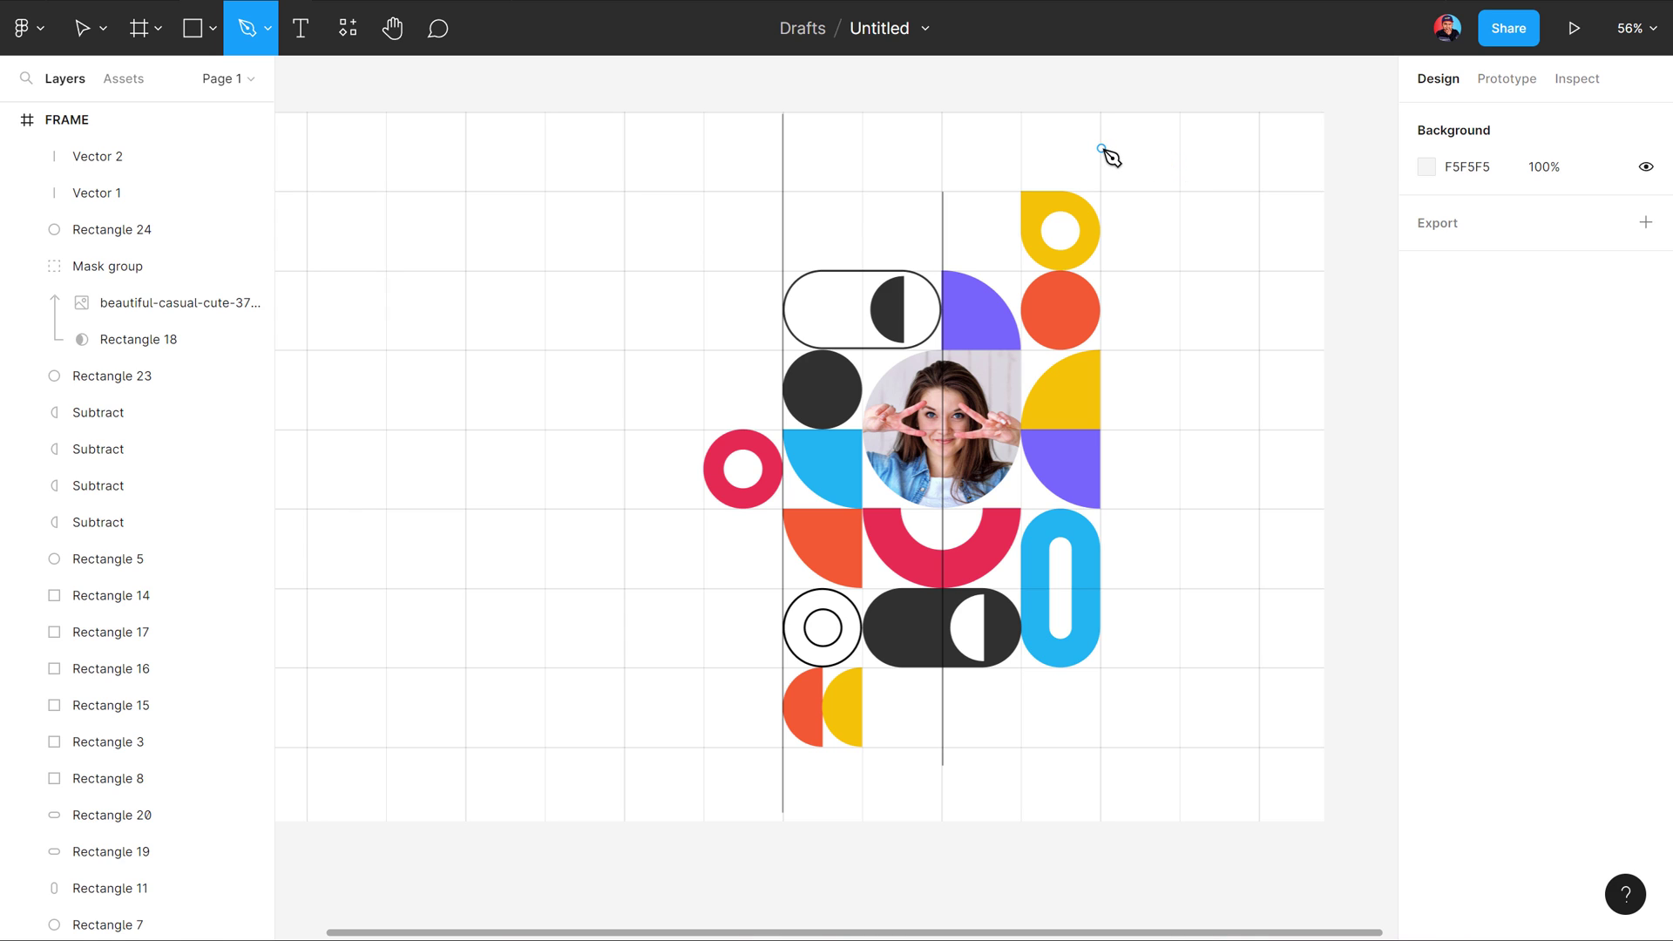
click(1101, 178)
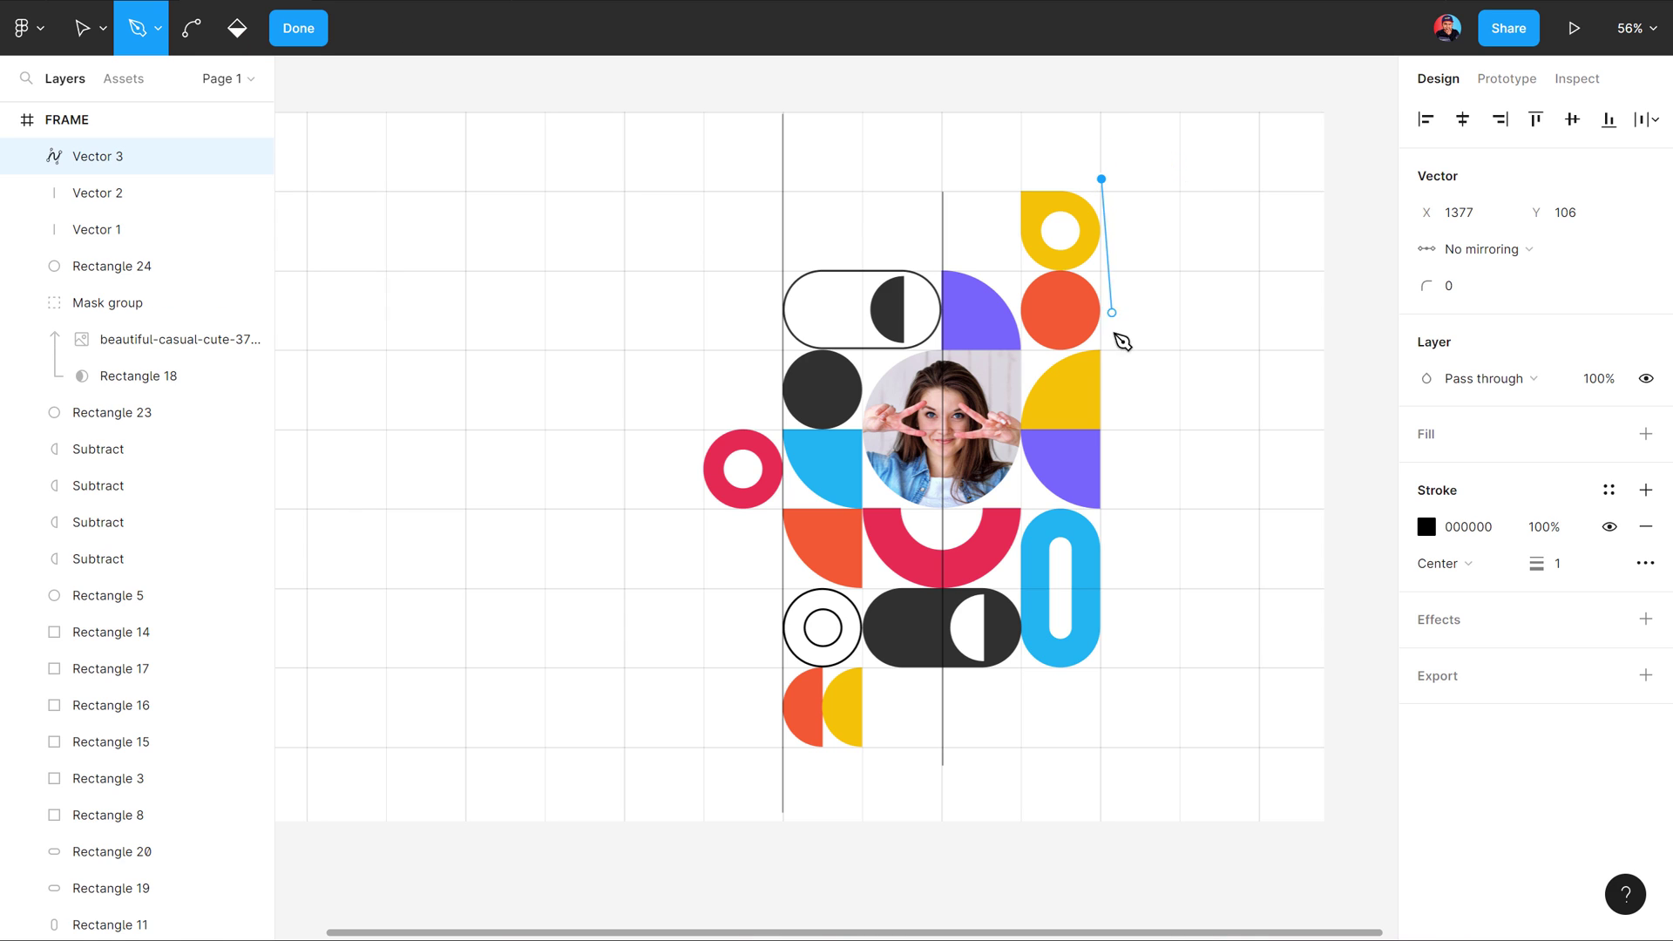
click(1103, 791)
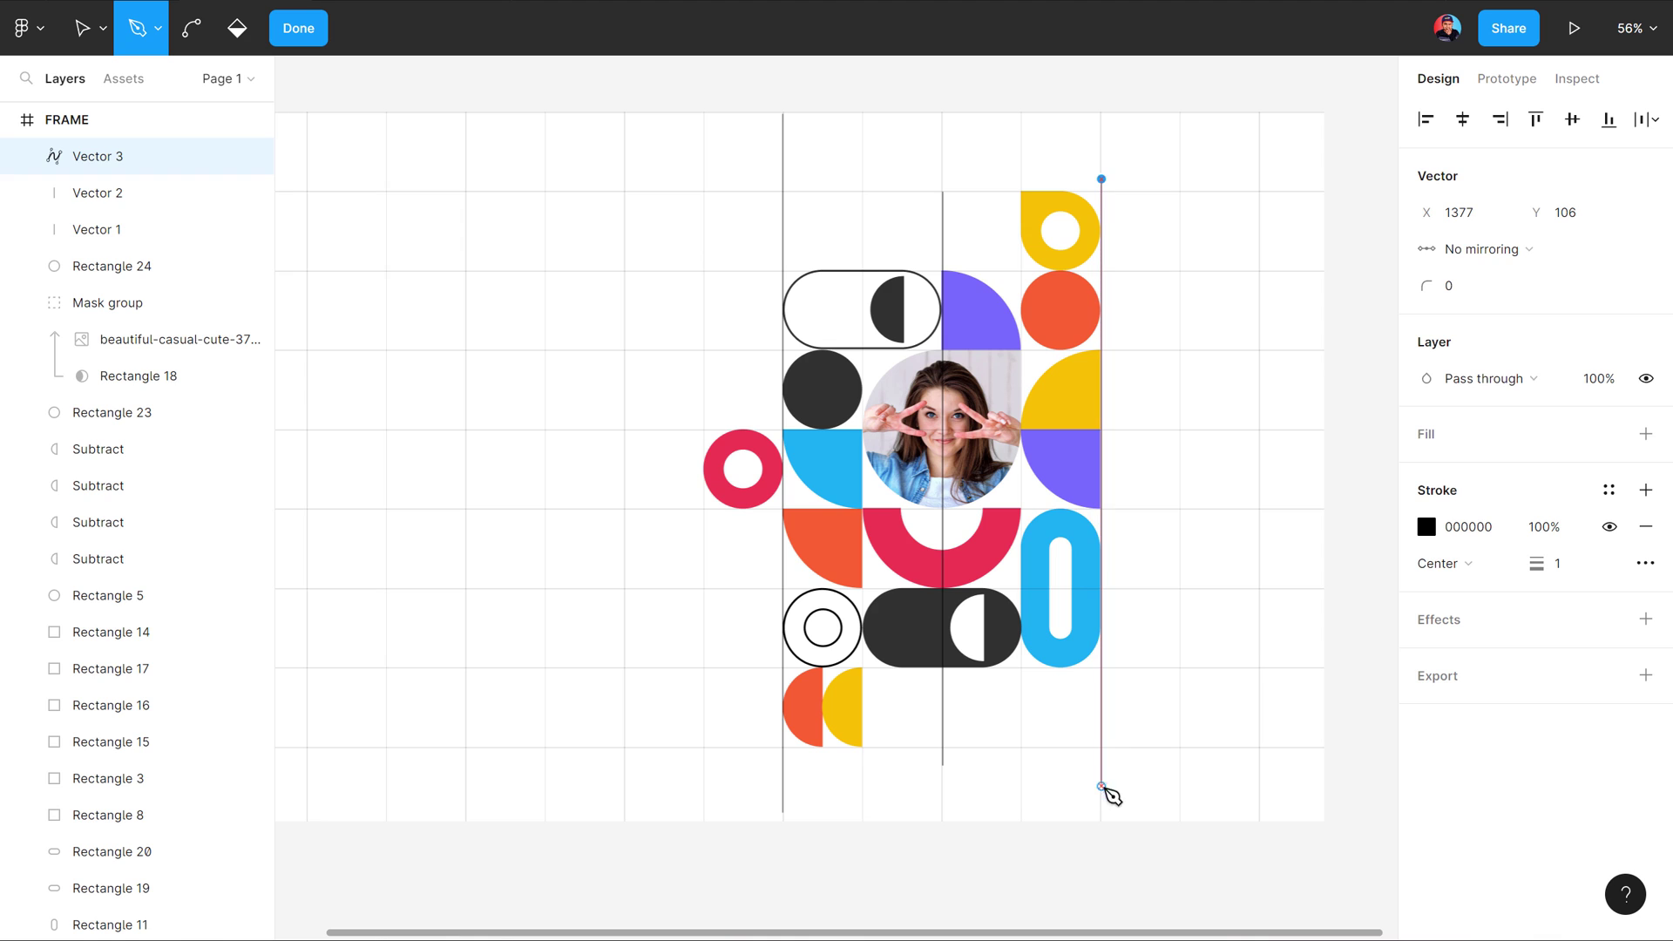
key(Escape)
Step: Draw three horizontal Pen lines across the pattern and select all six vectors
key(Escape)
key(p)
click(662, 272)
click(1175, 272)
key(Escape)
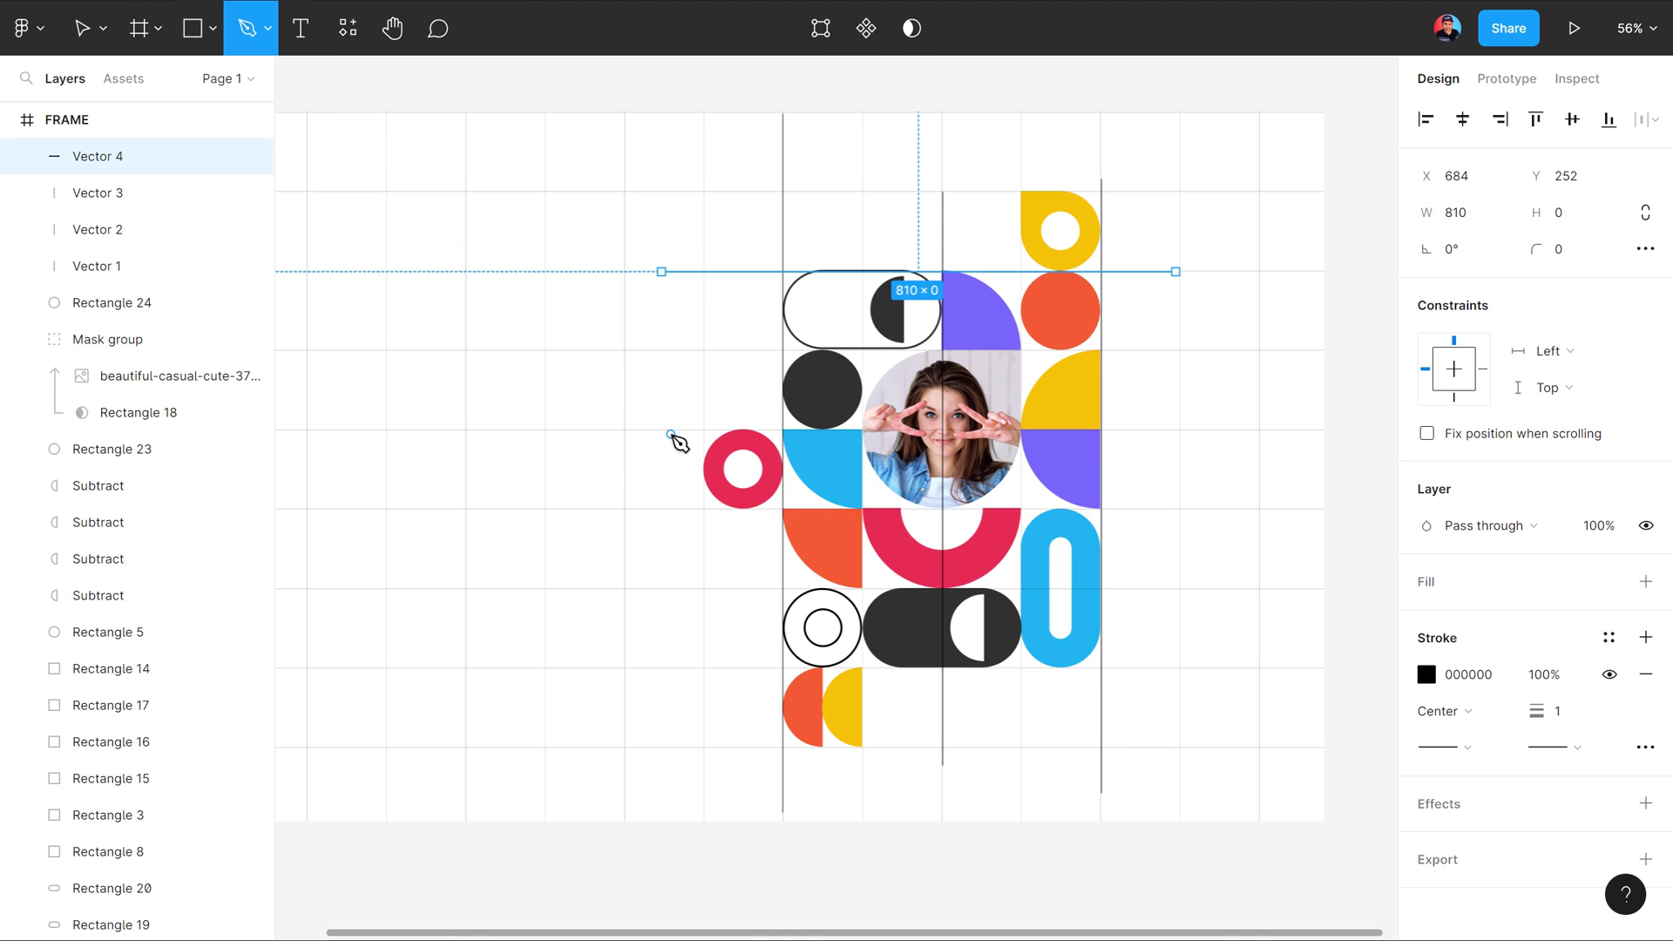
click(669, 429)
click(1262, 429)
key(Escape)
key(Escape)
key(p)
click(596, 588)
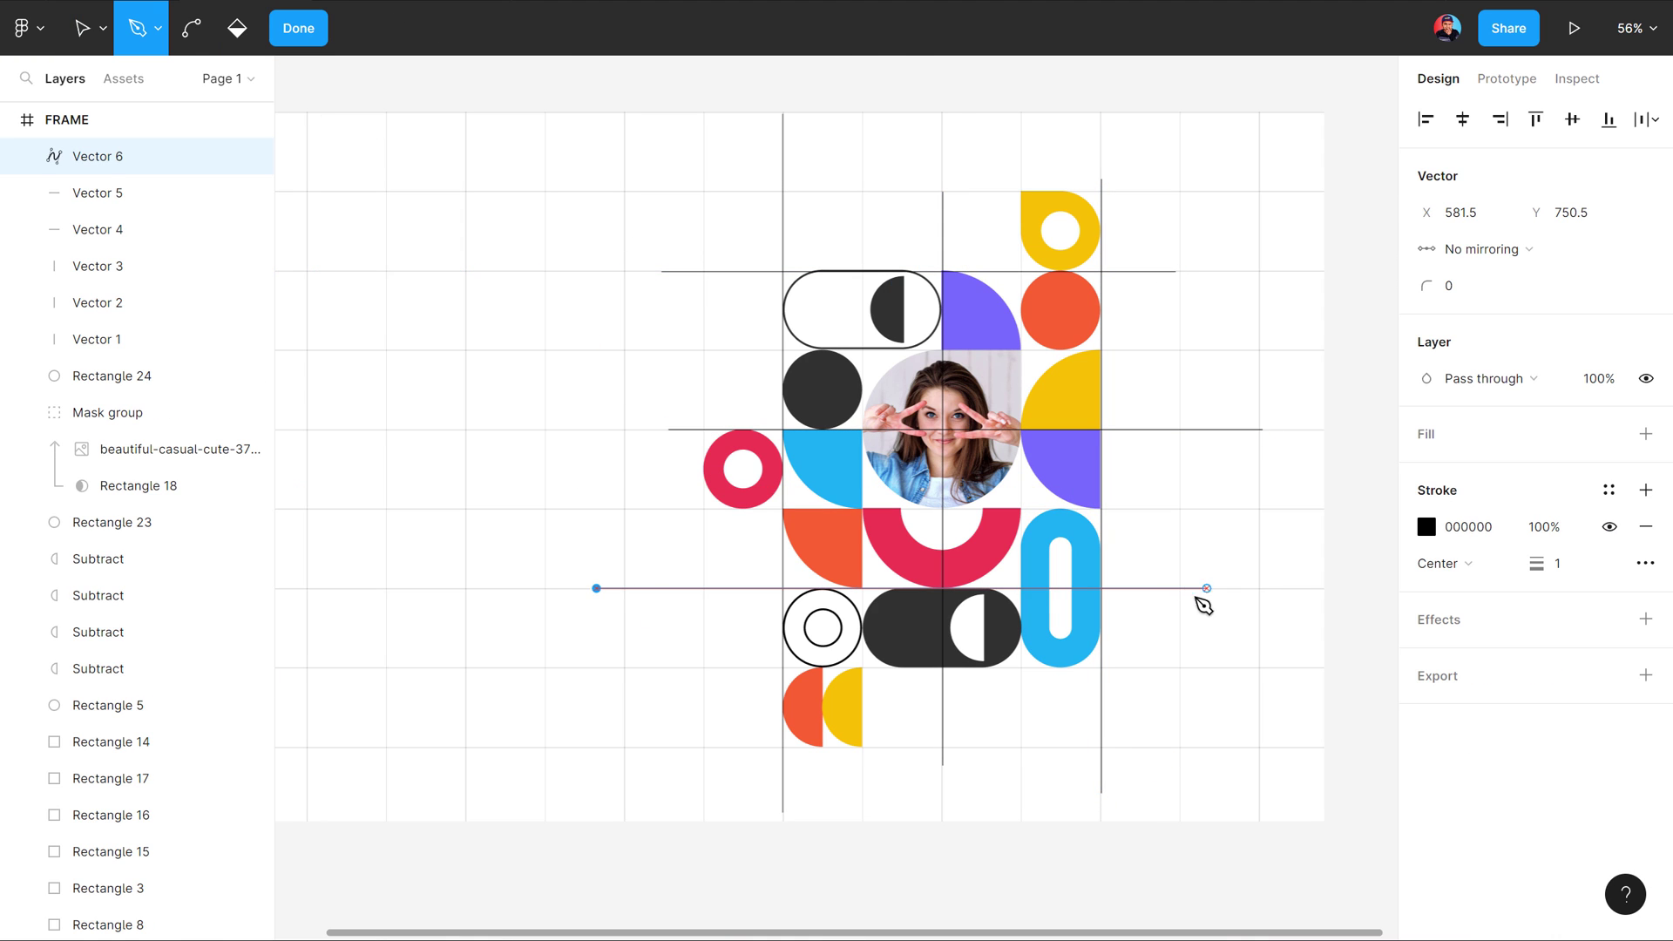
click(1161, 588)
key(Escape)
key(Escape)
shift+click(114, 349)
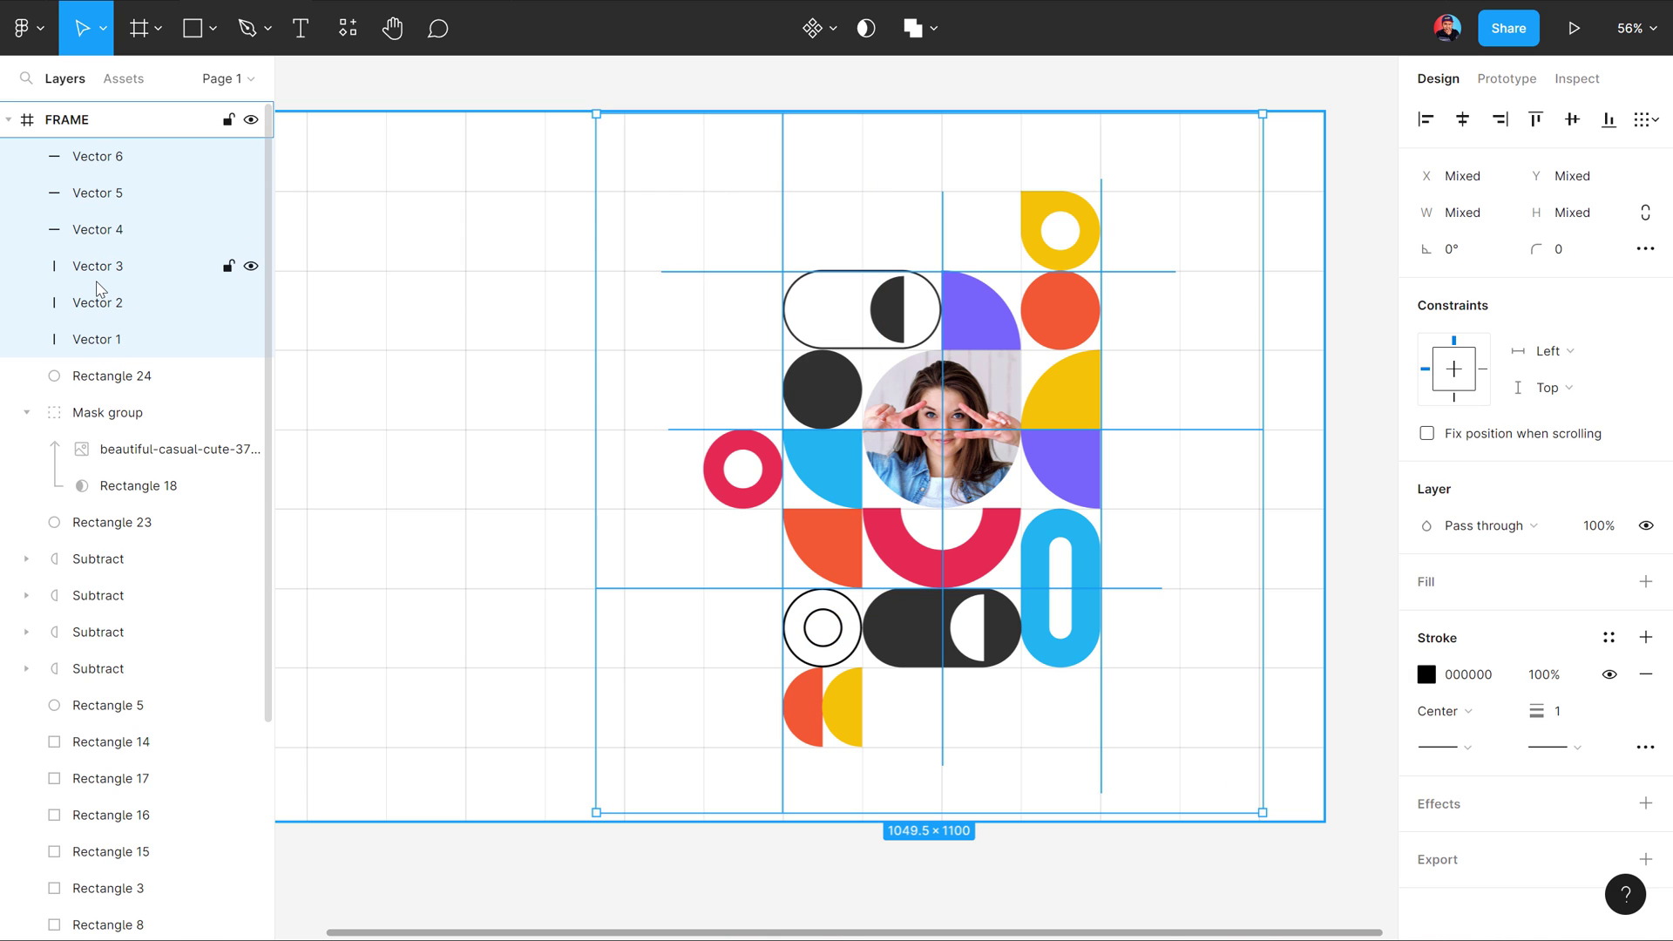
Step: Group the six lines as LINES and send the group behind all shapes
key(ctrl+g)
double_click(98, 158)
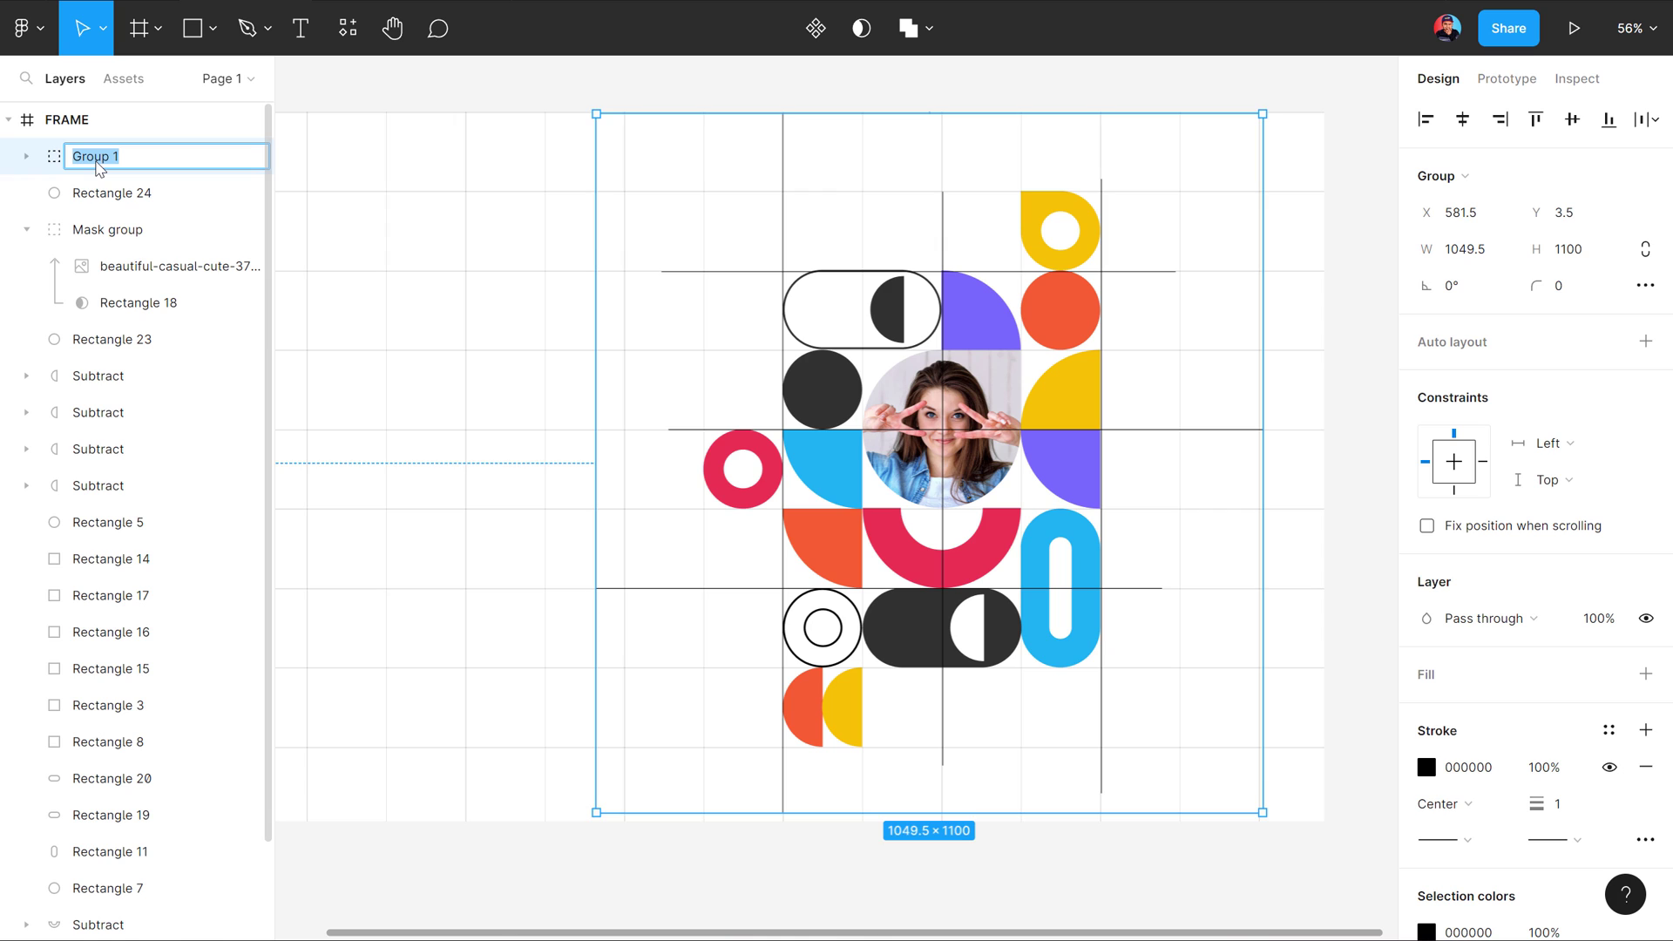
key(BackSpace)
text(S)
key(Return)
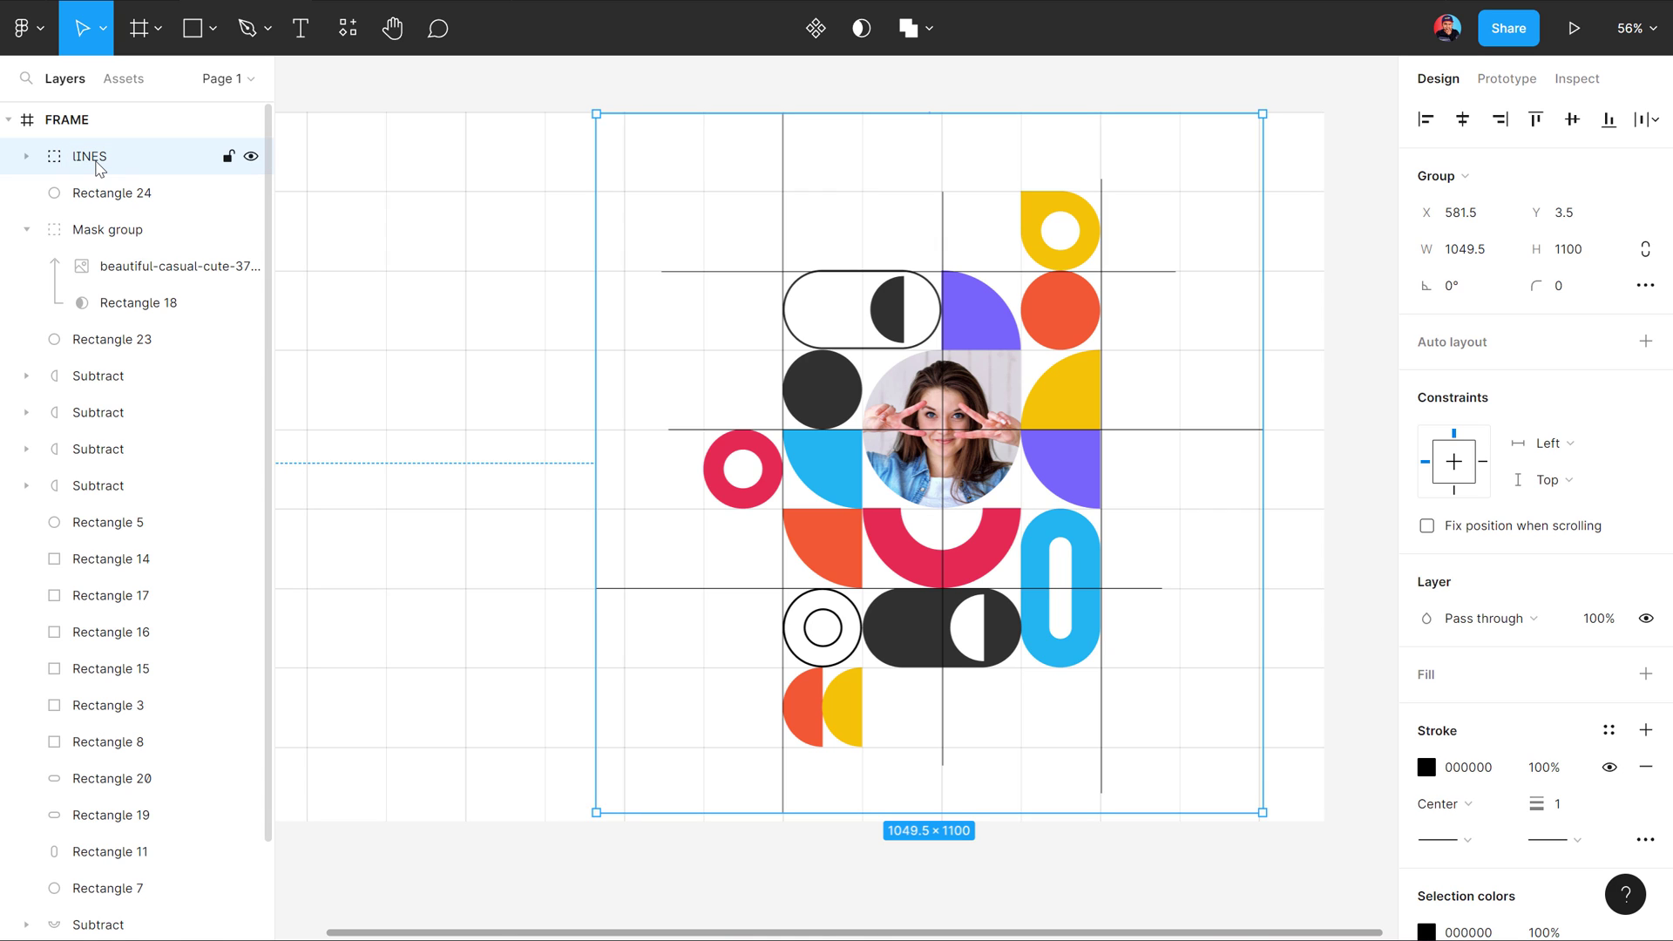
click(383, 152)
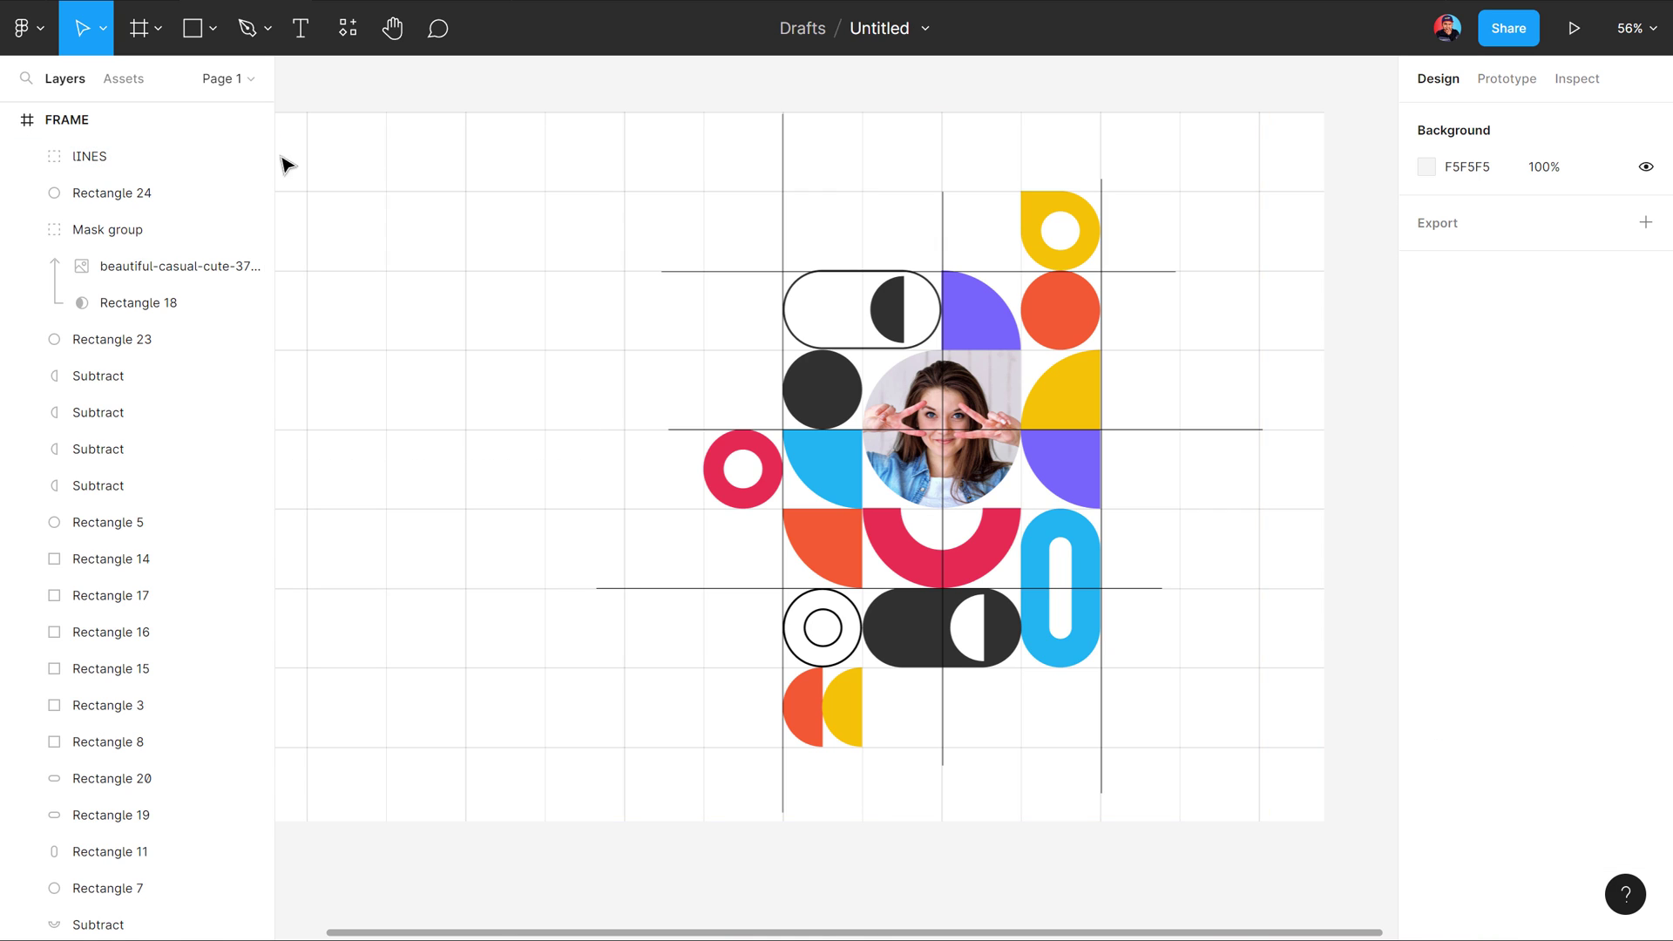
click(92, 157)
right_click(90, 159)
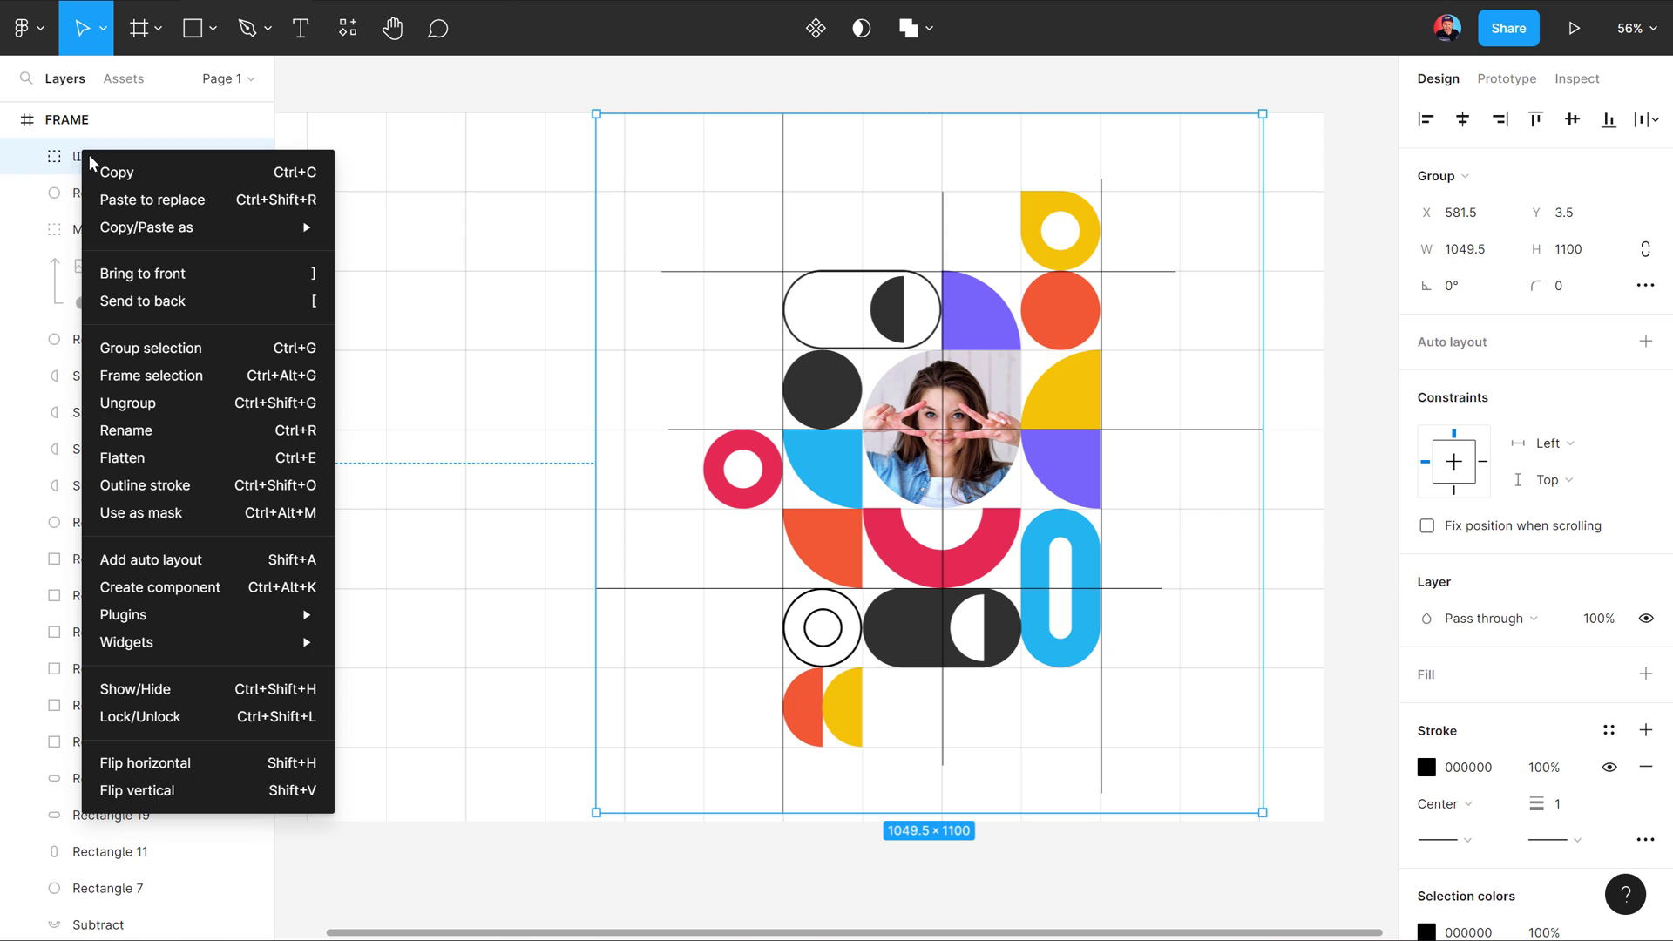
click(214, 304)
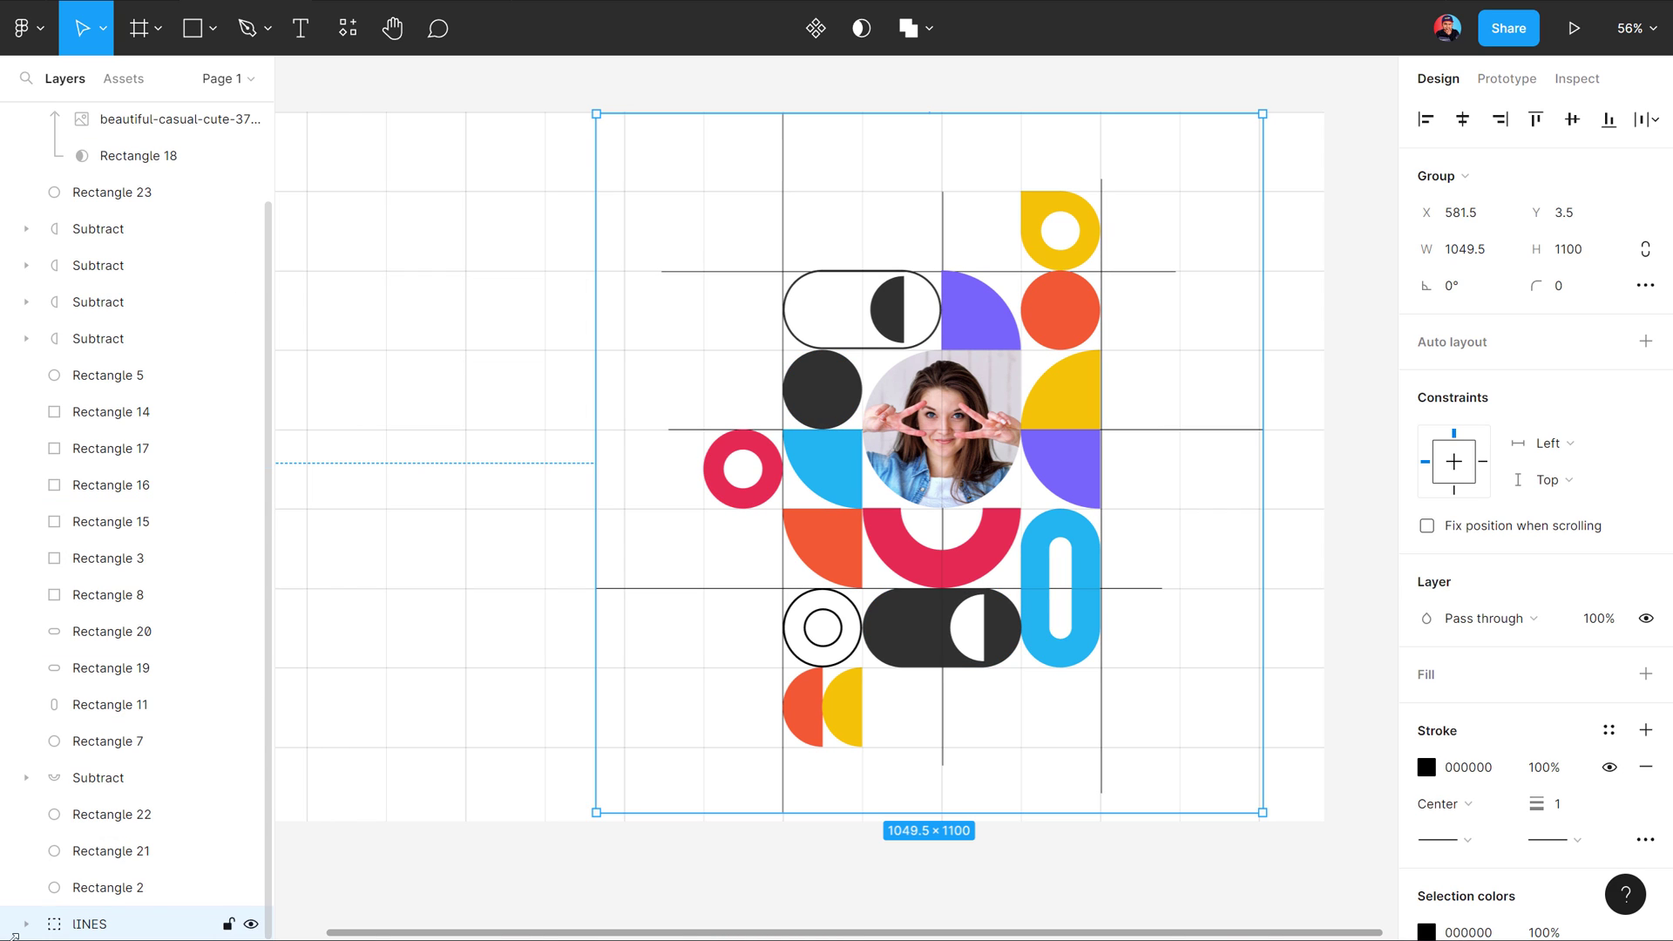
Step: Fade the LINES stroke to 17% opacity
click(1425, 767)
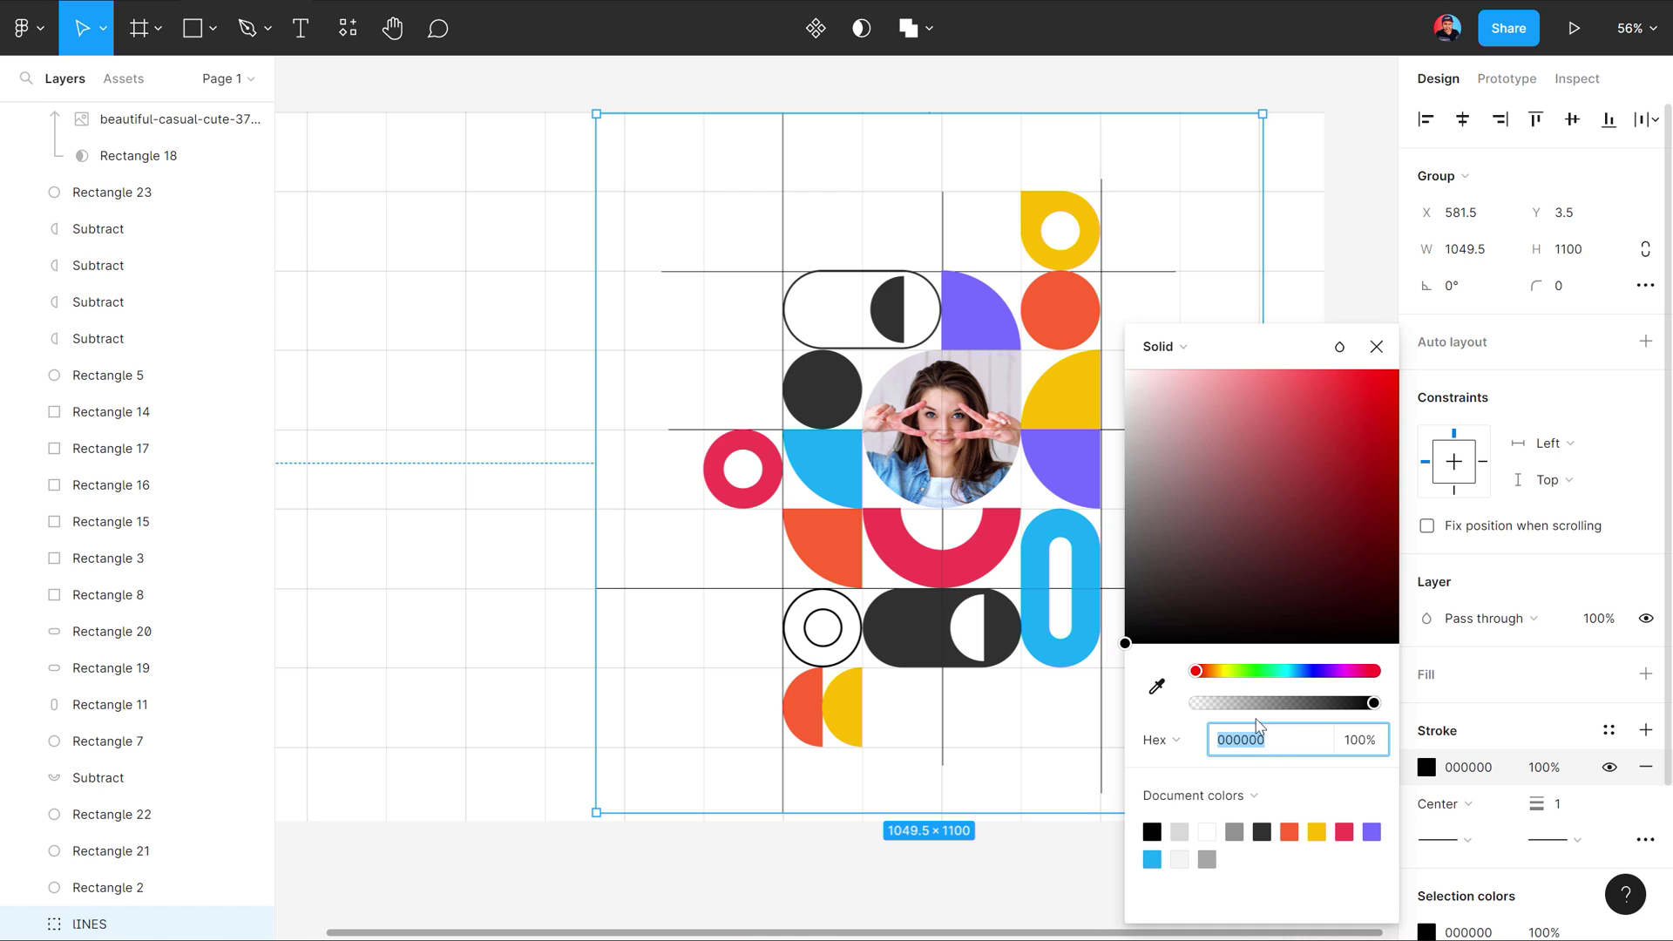
drag(1304, 706, 1223, 706)
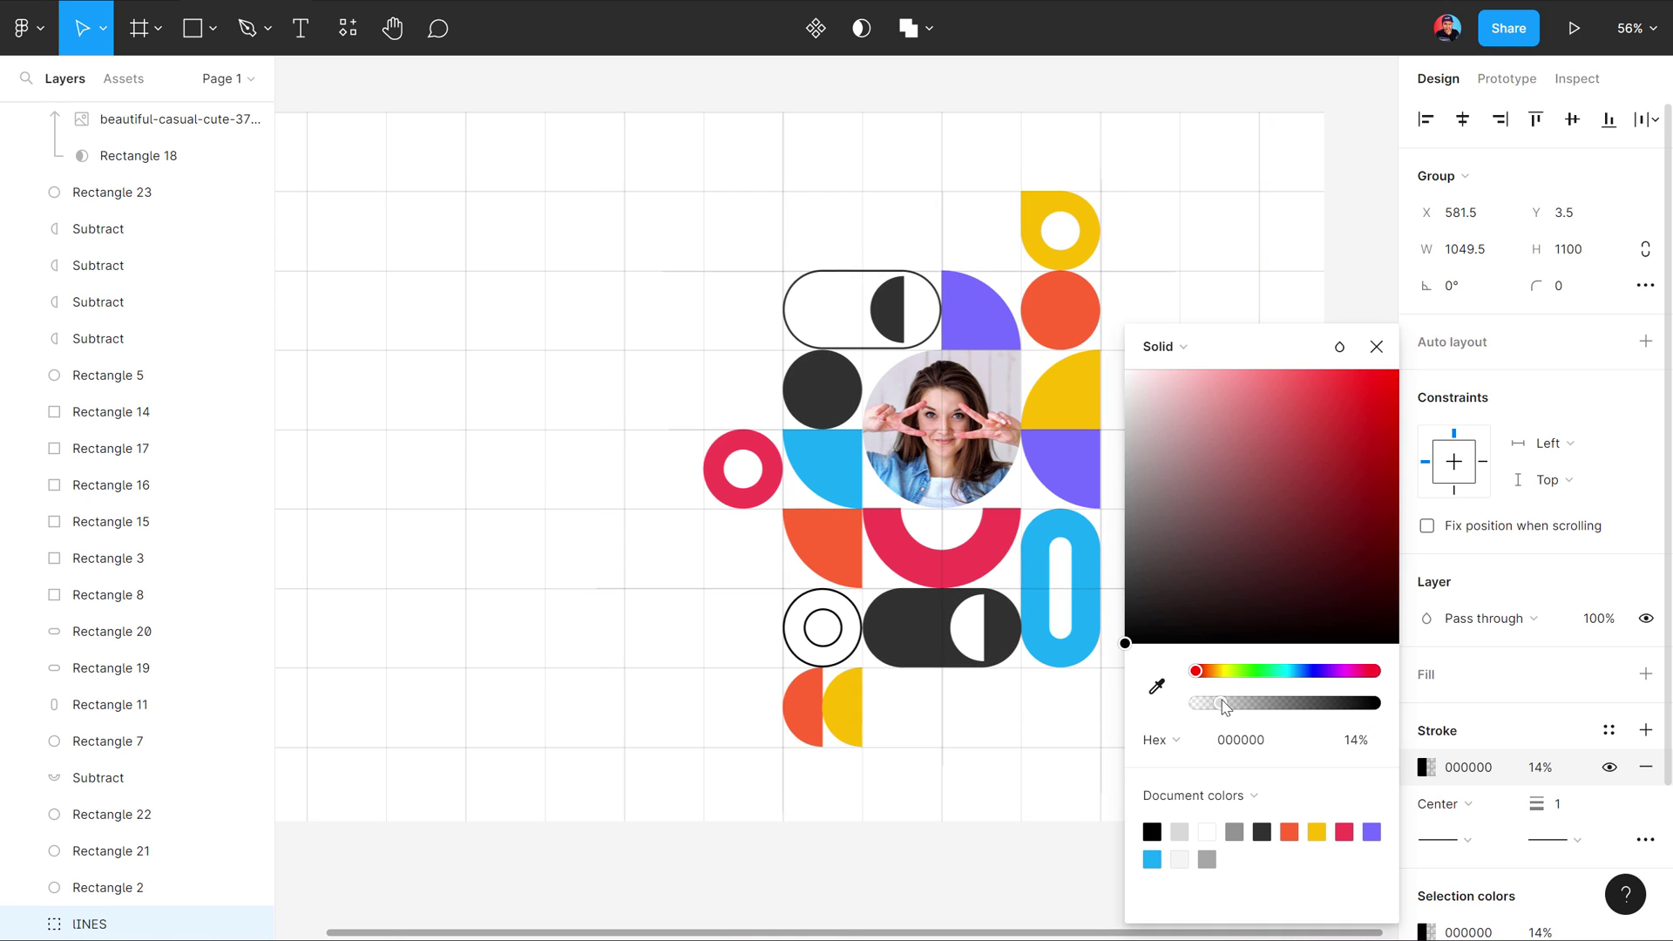
click(1336, 213)
Step: Hide the FRAME's layout grid
scroll(59, 185, up, 2)
scroll(59, 184, up, 1)
click(418, 210)
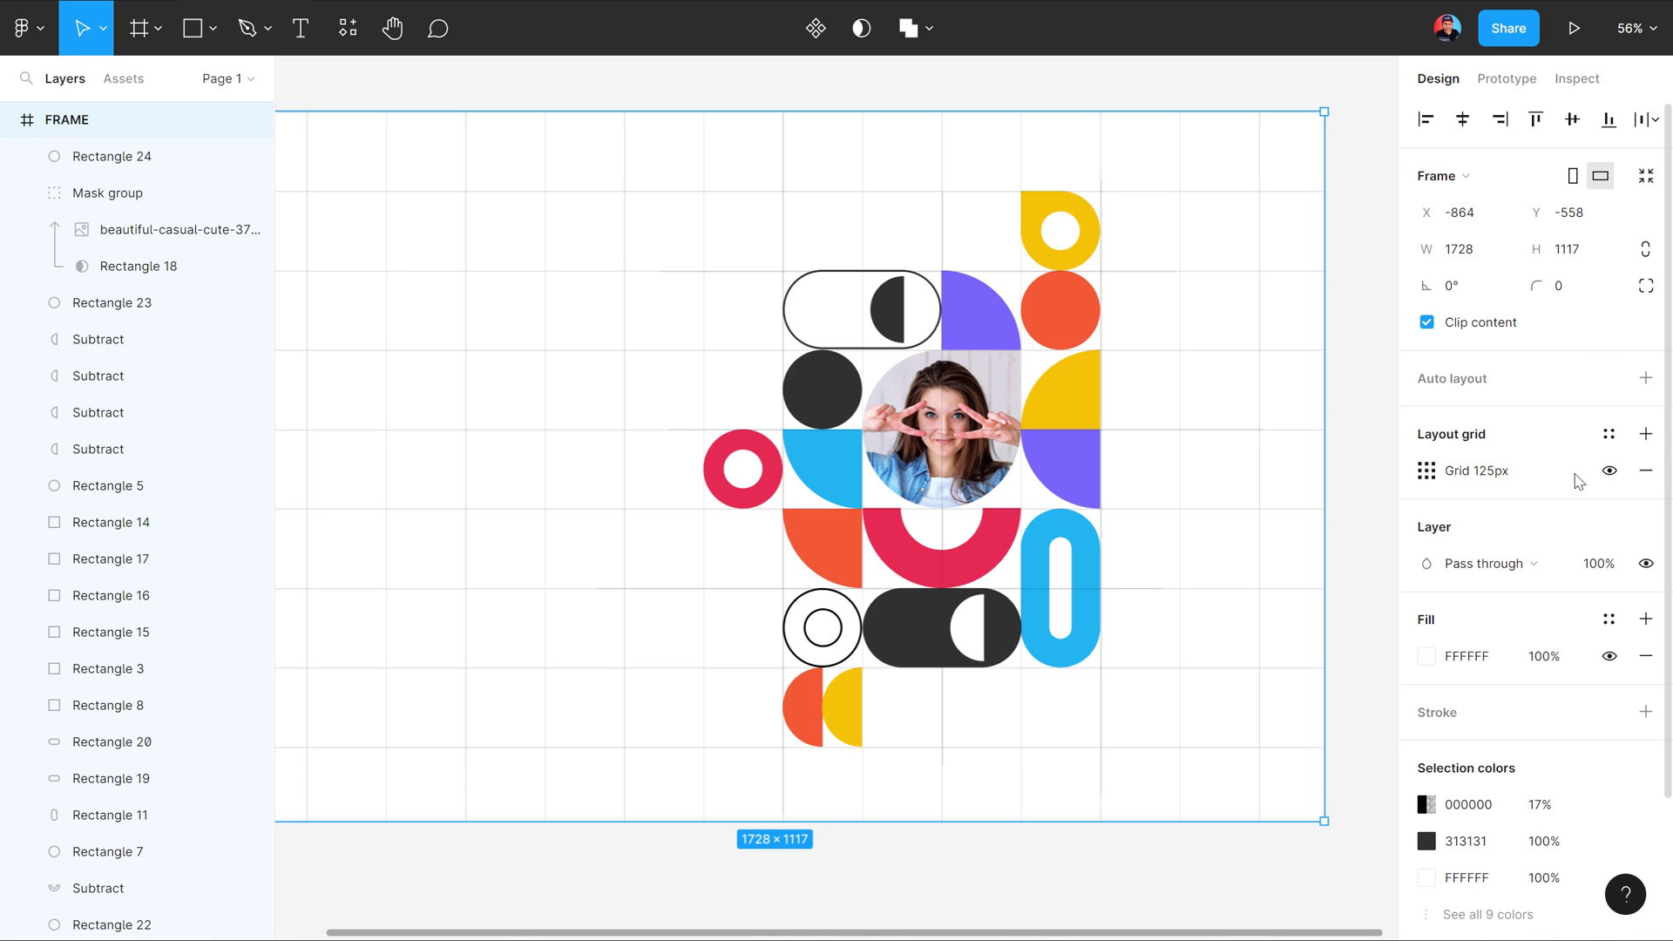
click(1609, 470)
click(1391, 403)
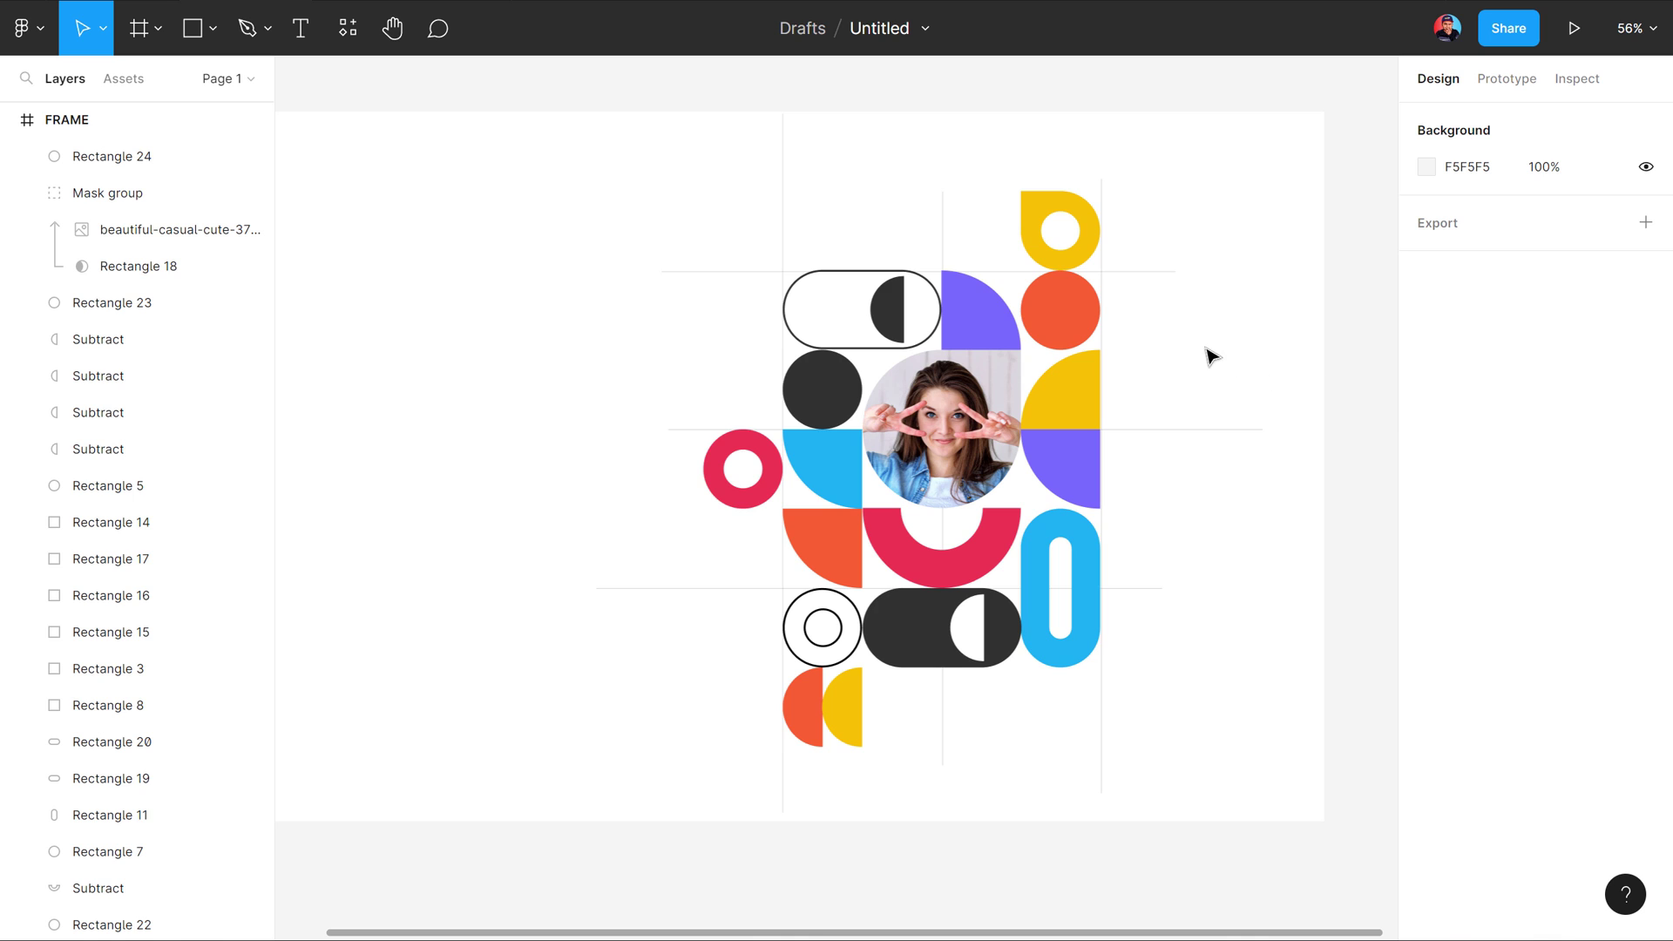
Step: Nudge Vector 3 left onto the yellow quarter-circle's edge, then zoom to fit
scroll(1123, 305, up, 3)
scroll(1099, 400, up, 3)
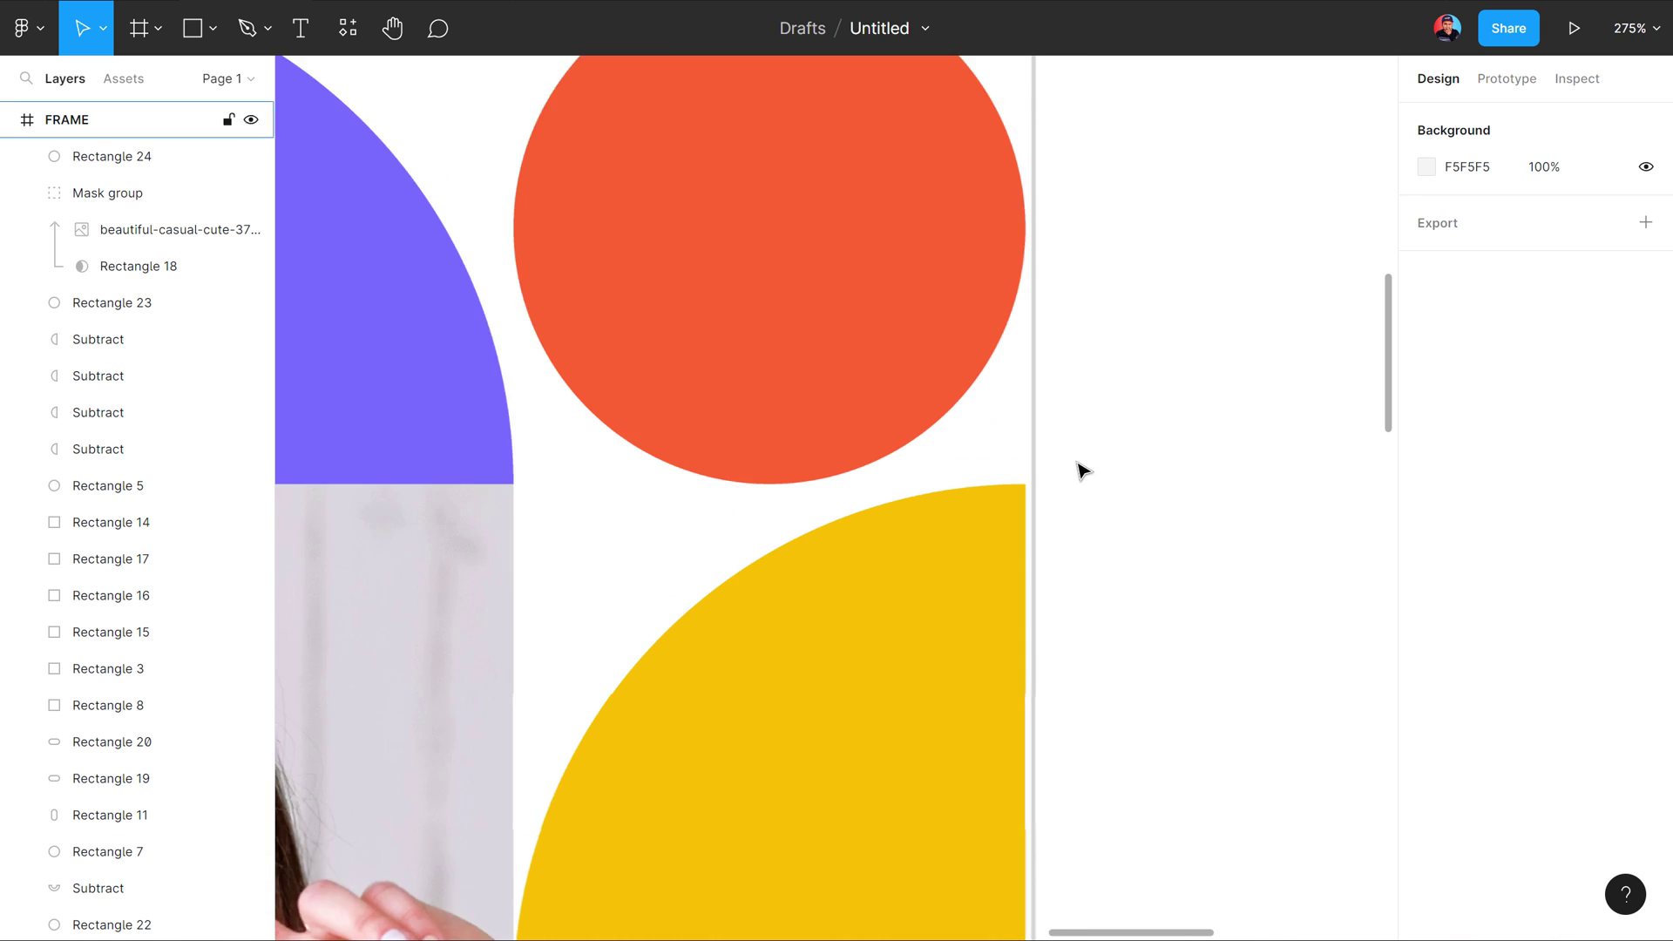
scroll(1045, 476, up, 3)
click(1023, 479)
click(1022, 470)
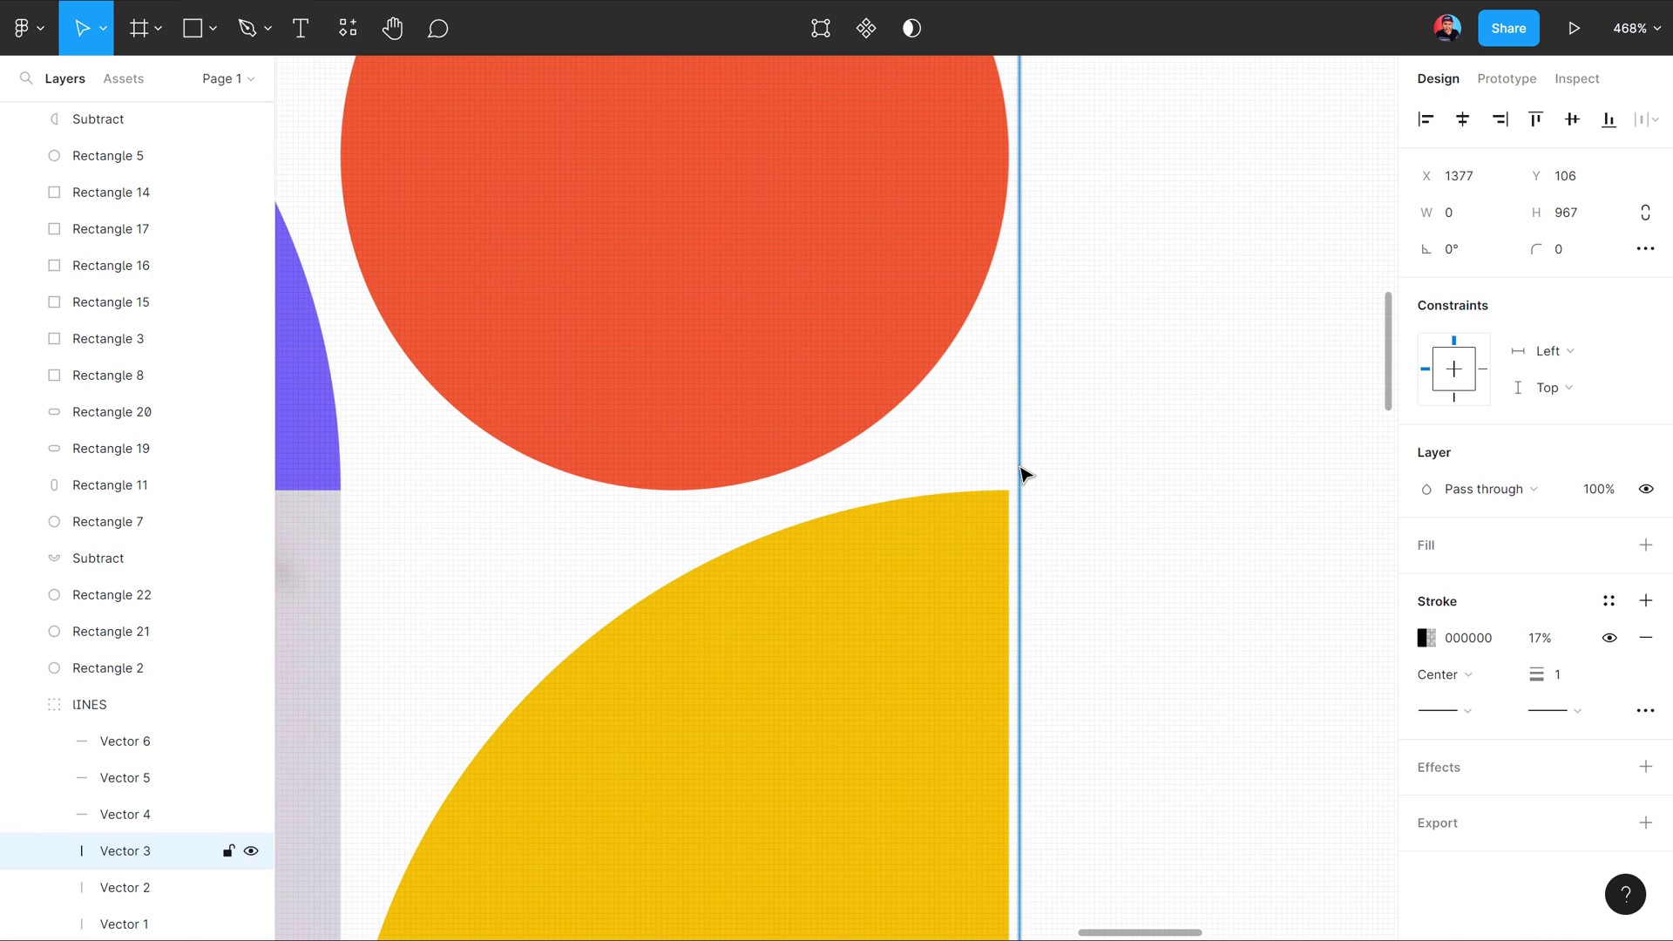
key(Left)
key(Left)
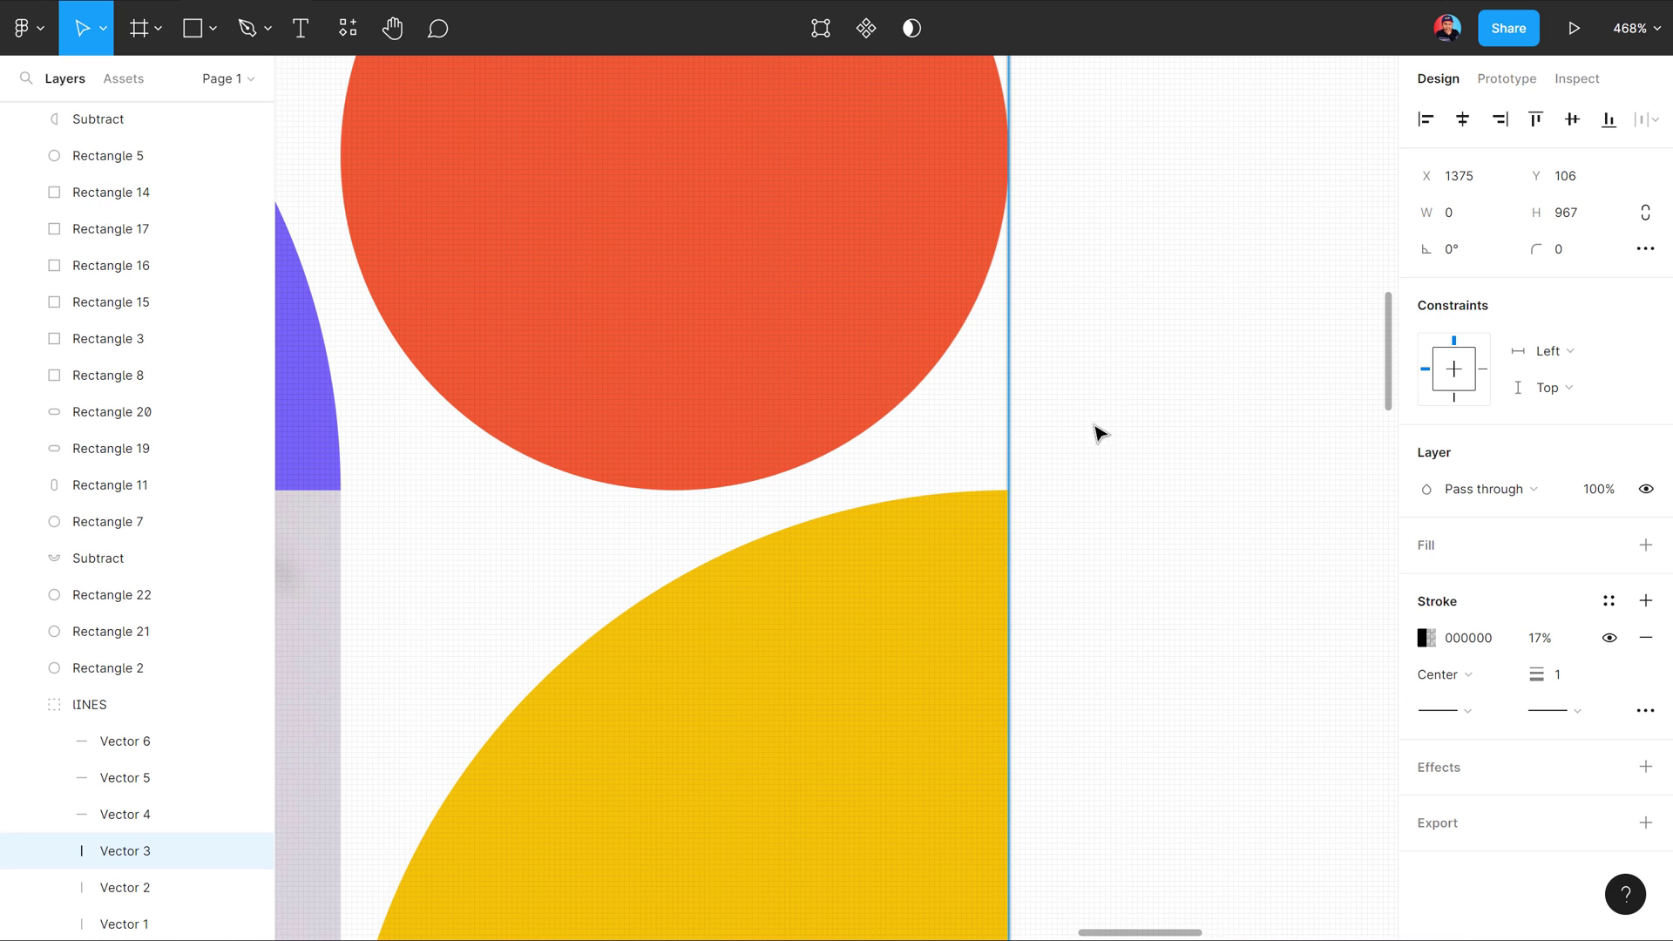
scroll(1015, 394, down, 5)
scroll(770, 239, up, 4)
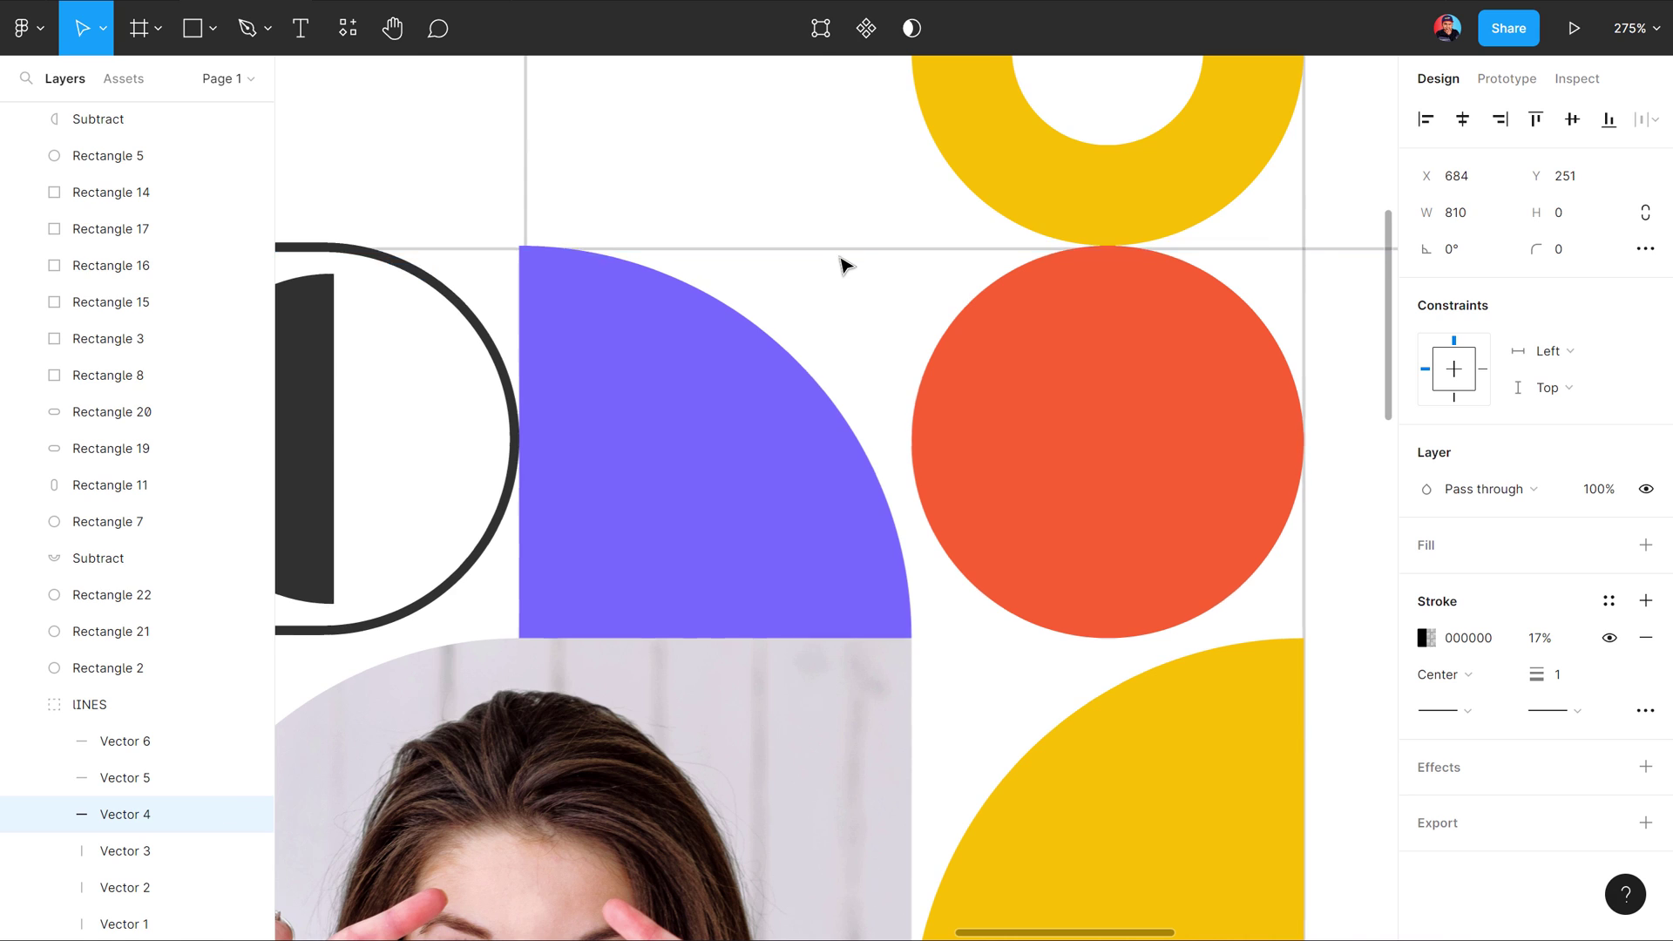
key(Escape)
key(shift+1)
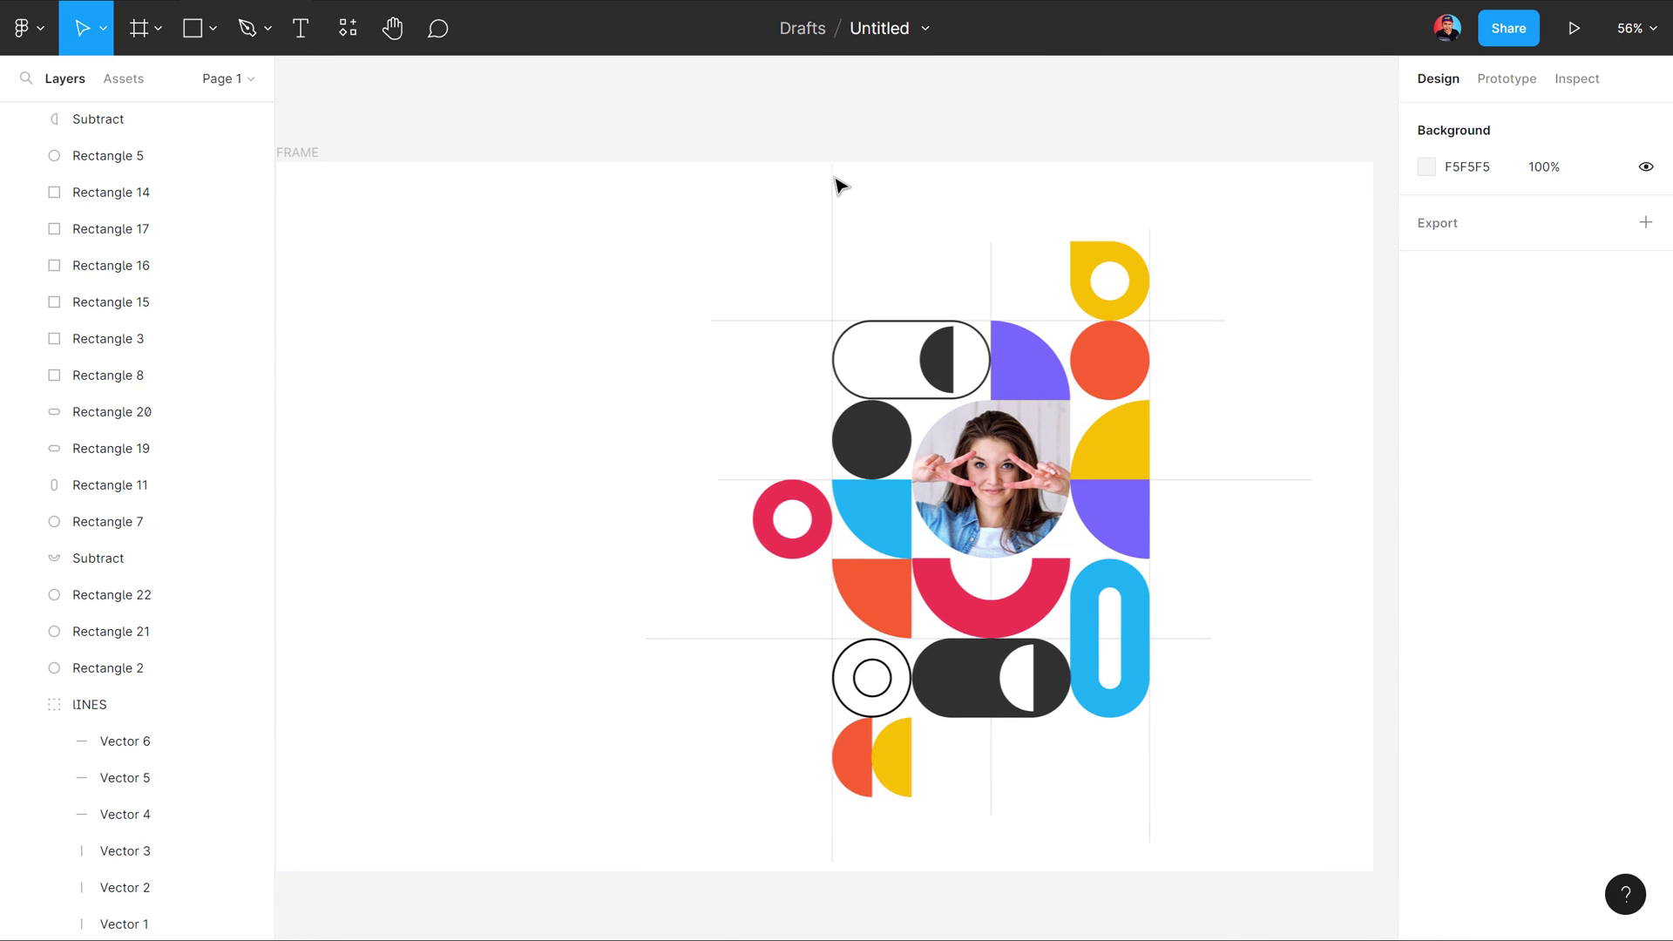
Step: Group every shape, photo and line in the frame as 'Pattern'
drag(641, 127, 1320, 875)
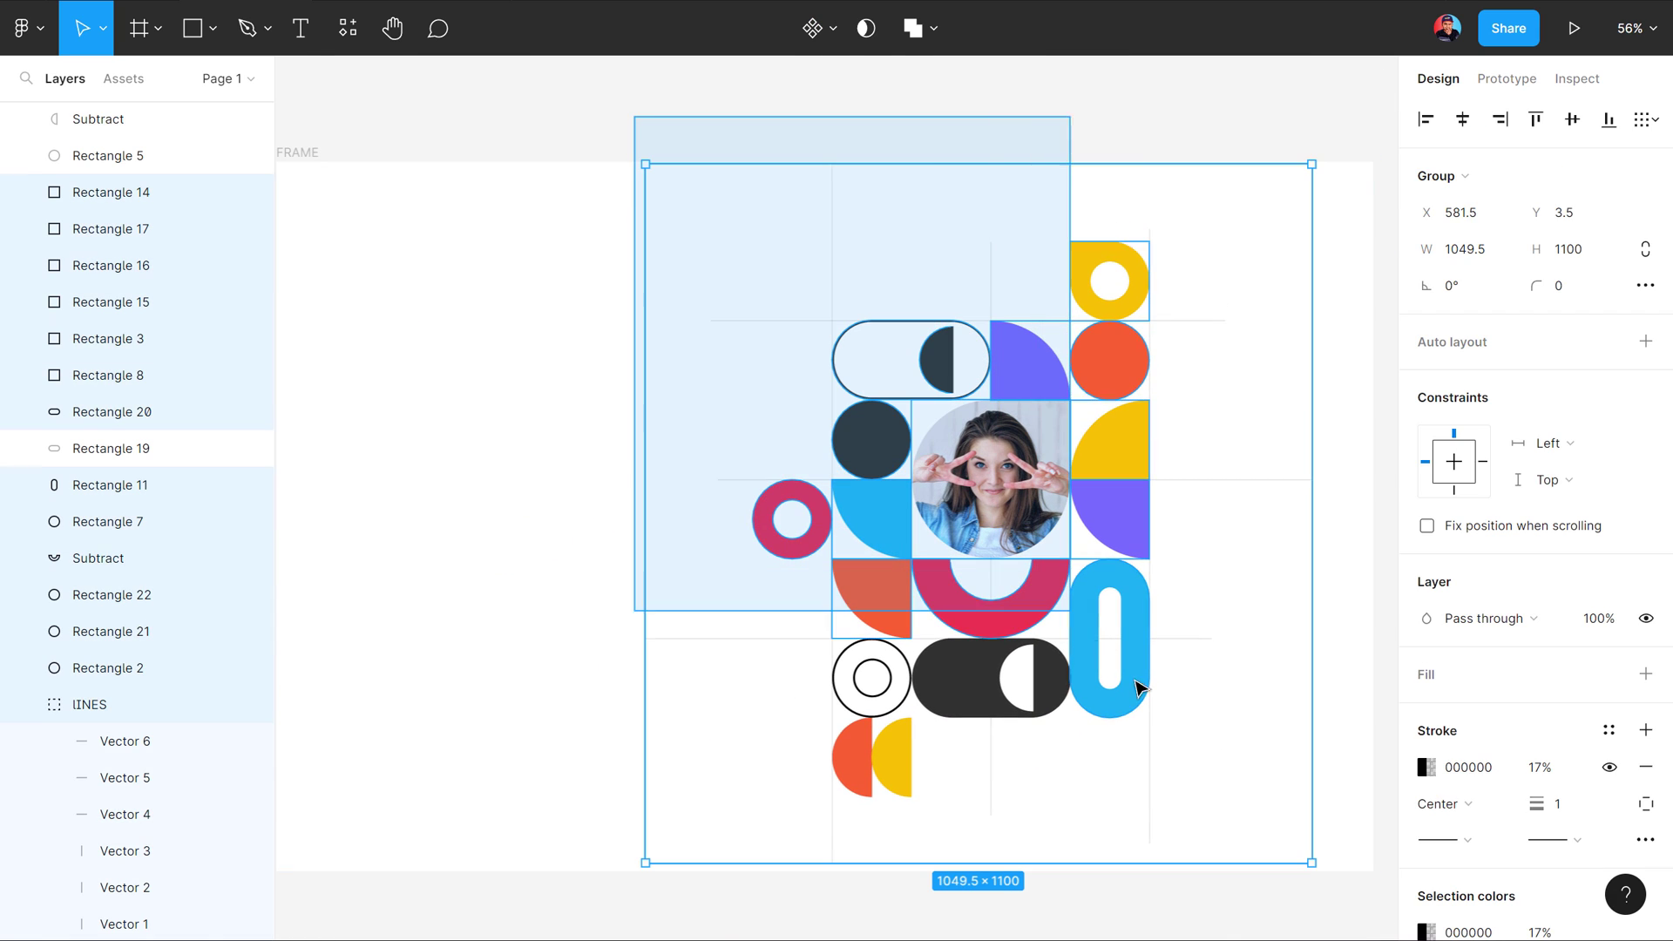
key(ctrl+g)
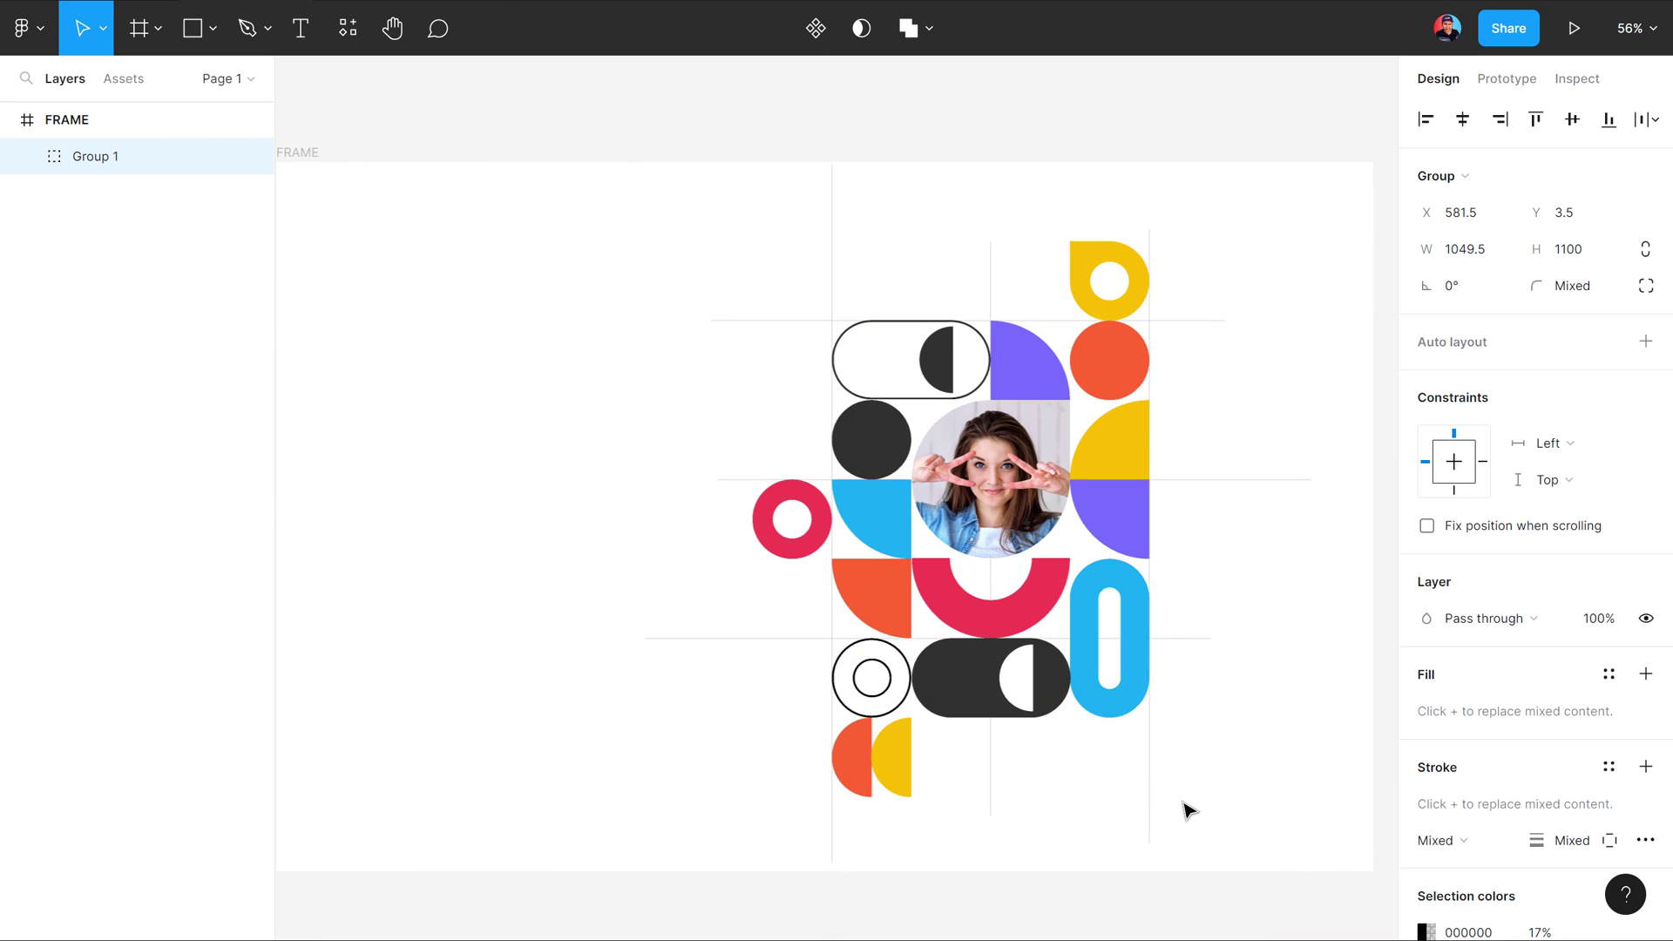
double_click(98, 160)
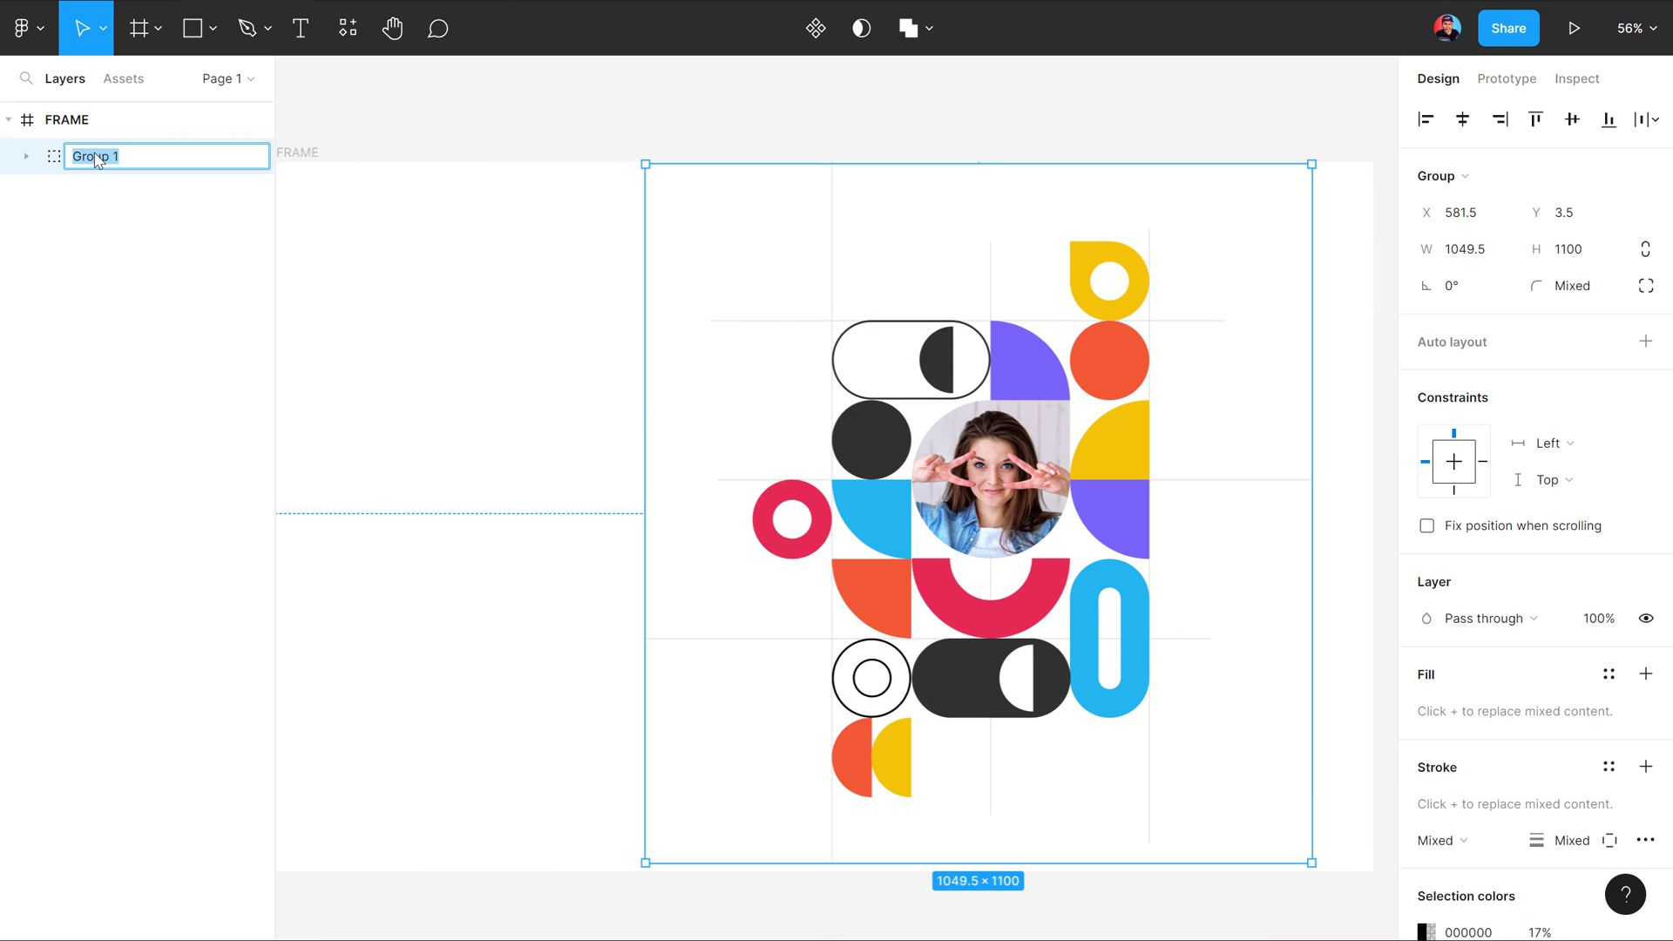
text(pATTERN)
key(Return)
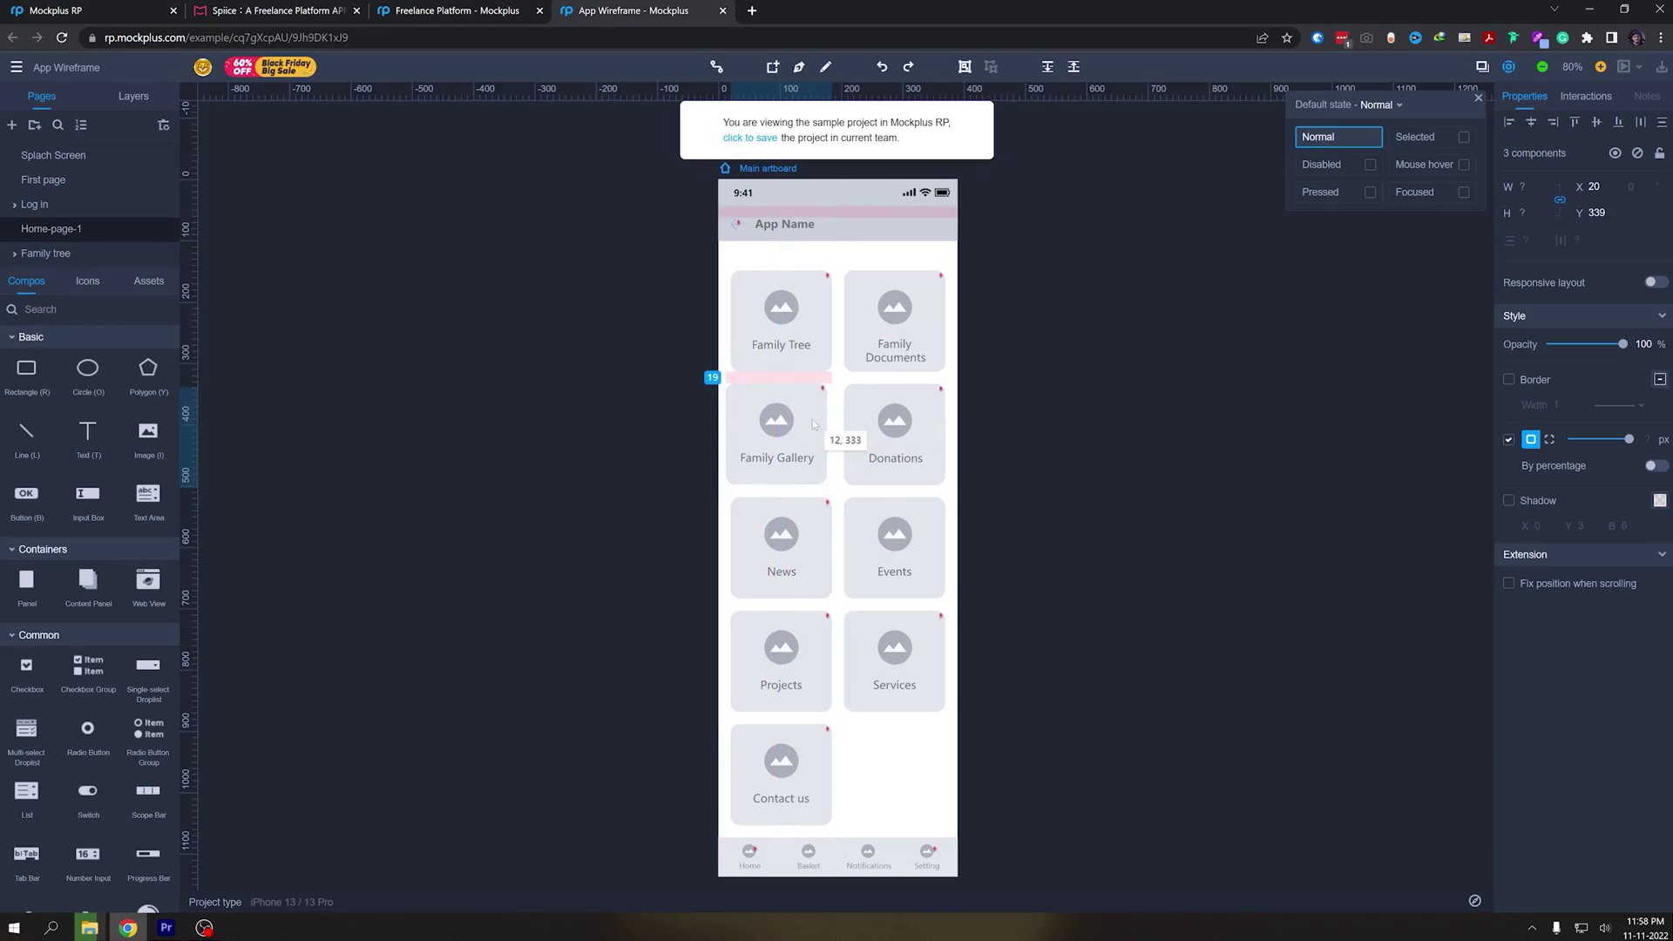
drag(814, 424, 819, 426)
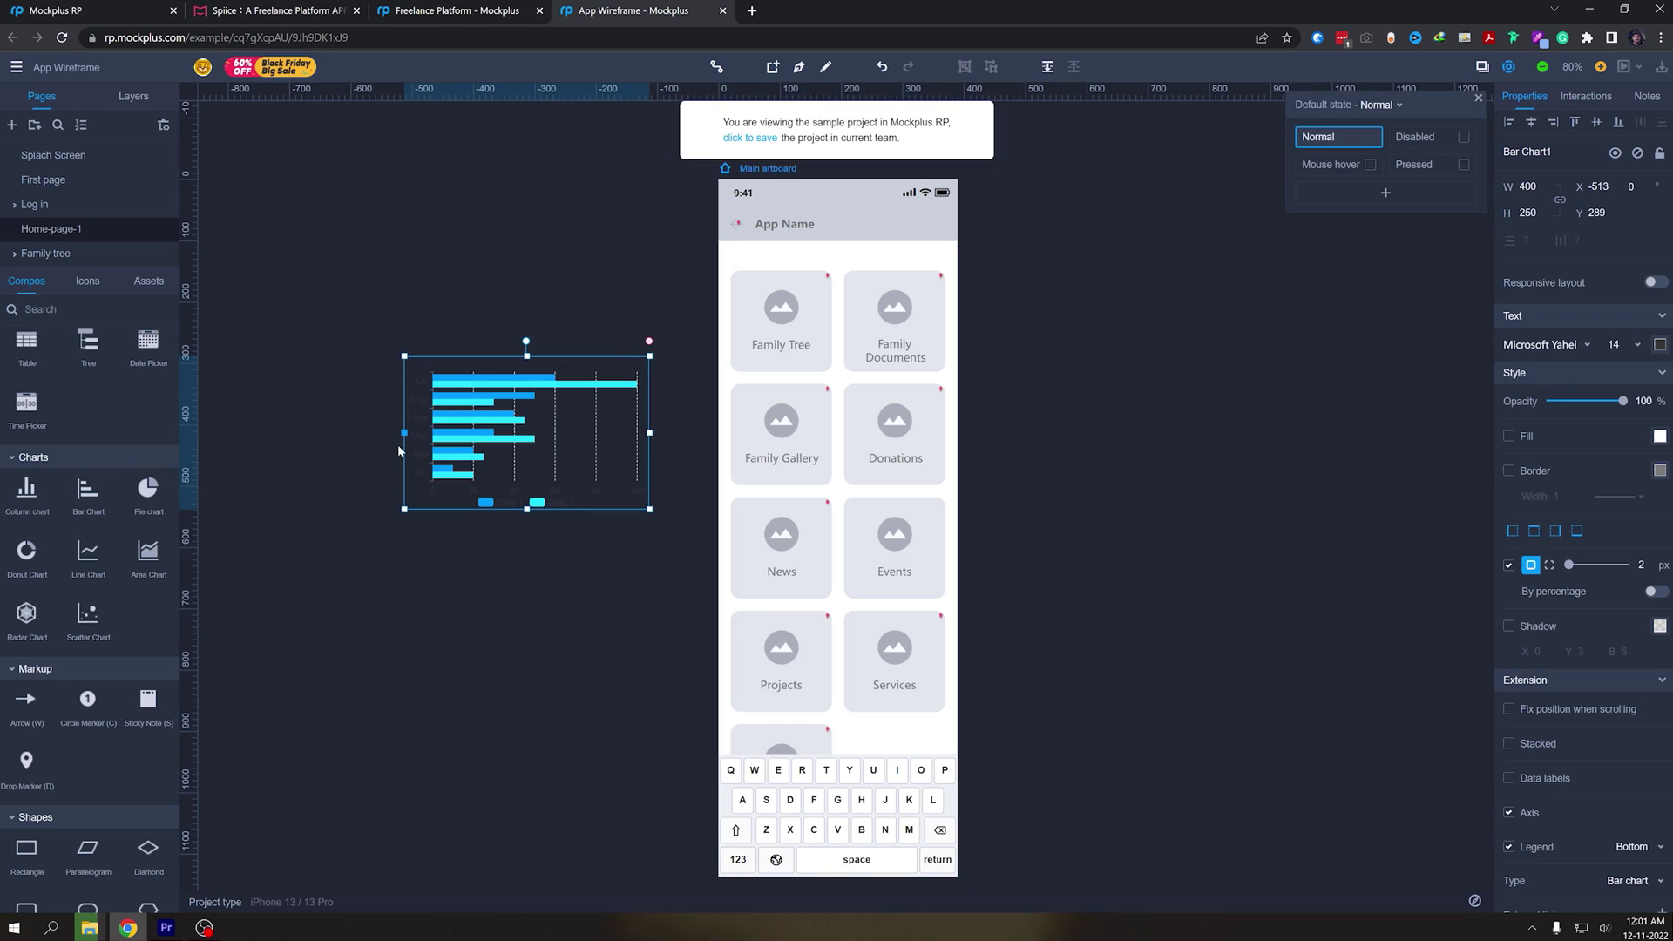
drag(148, 550, 485, 648)
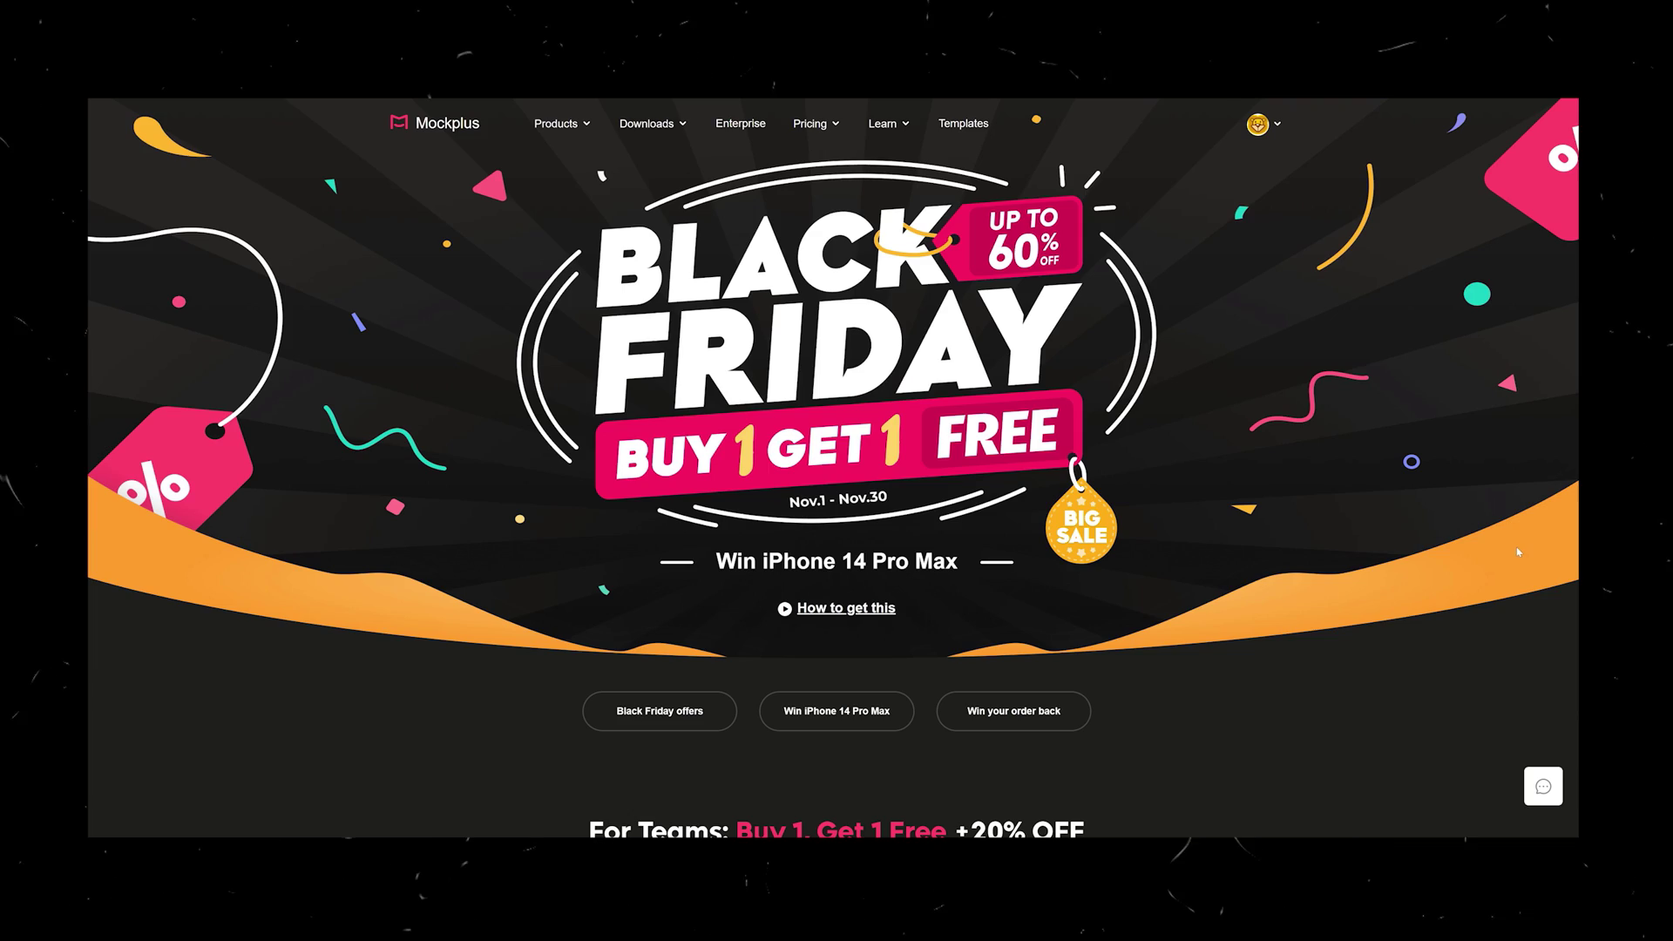
Step: Scroll the Mockplus Black Friday page down to the pricing card and FAQ
scroll(1511, 541, down, 10)
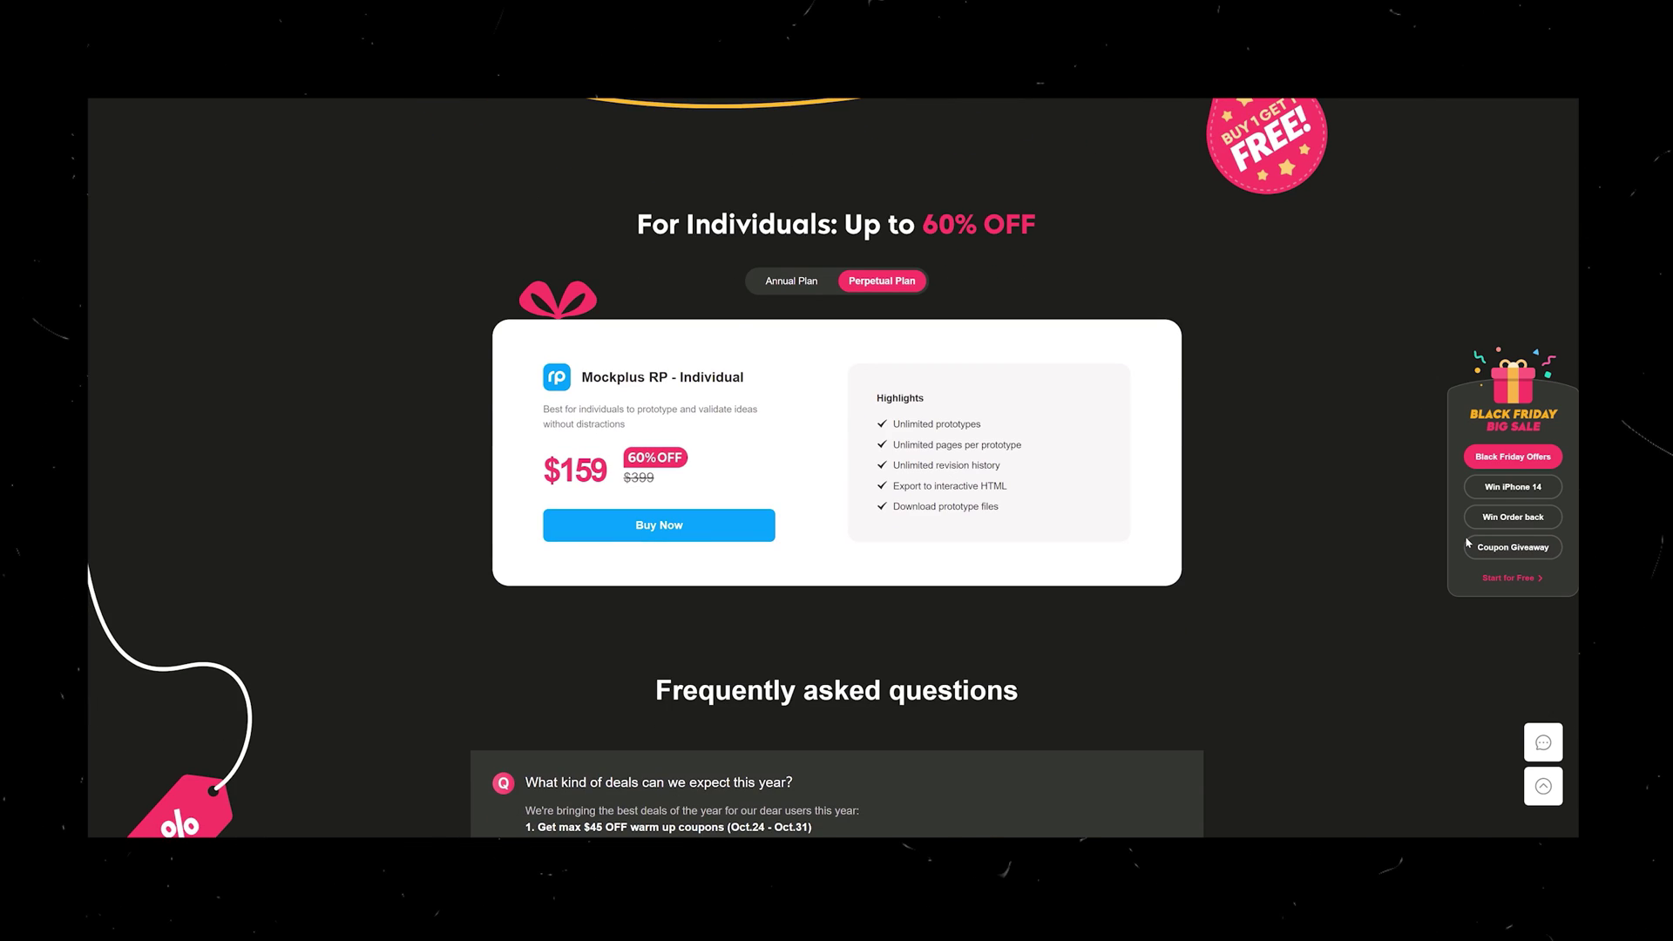
scroll(1467, 543, down, 4)
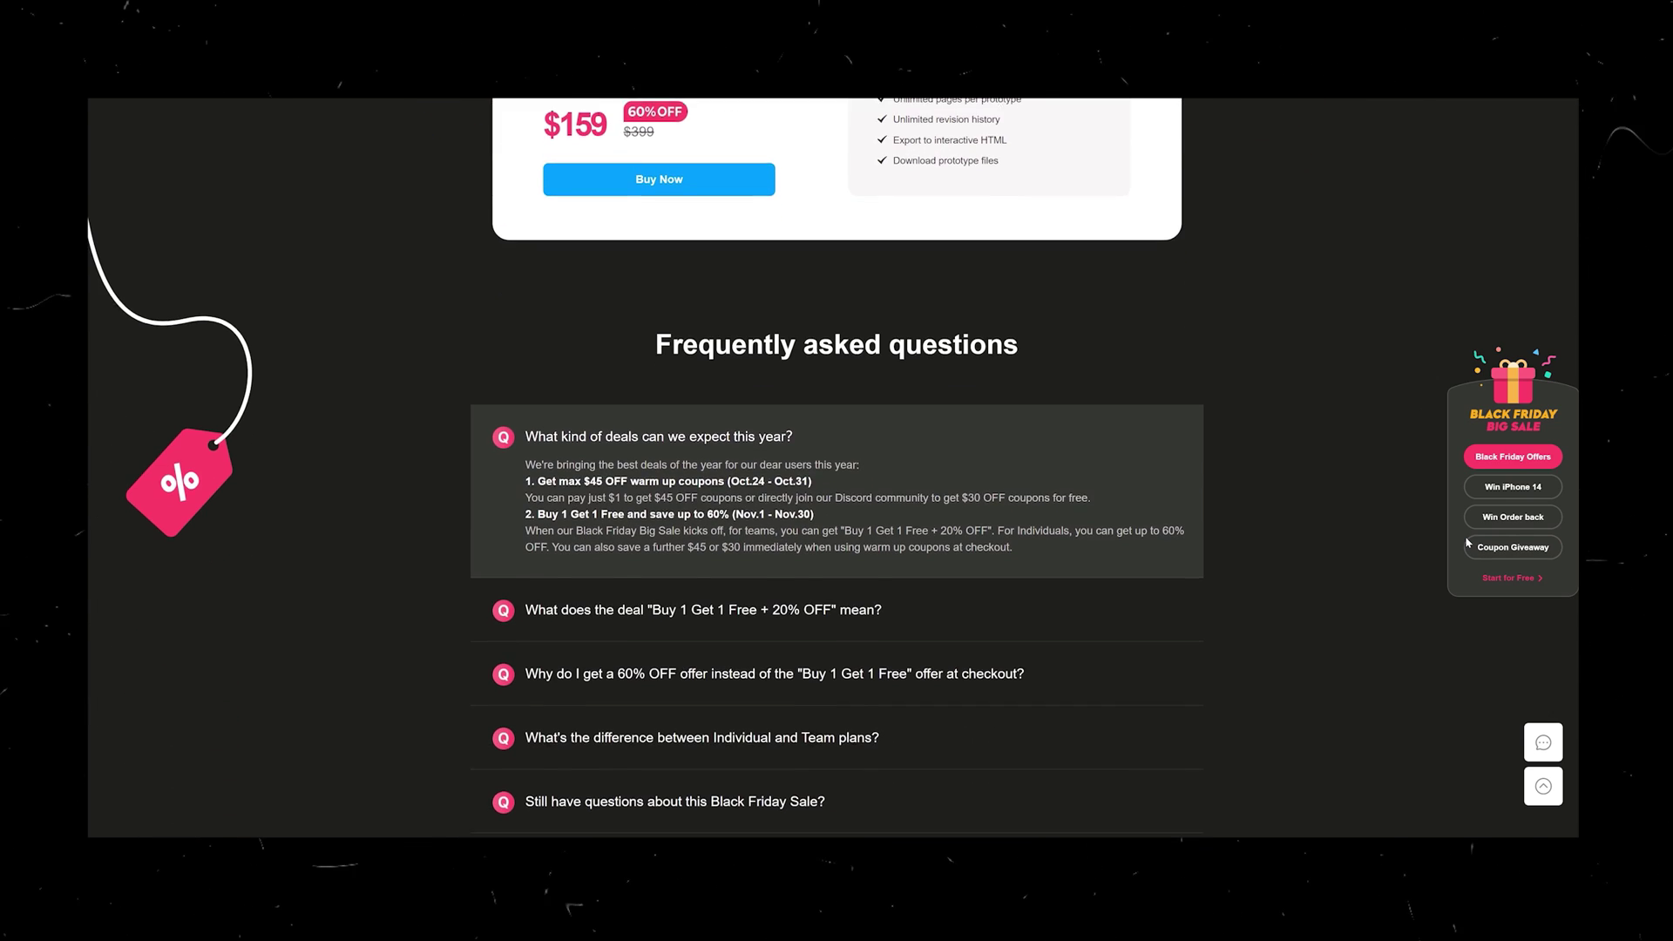
scroll(1468, 543, down, 5)
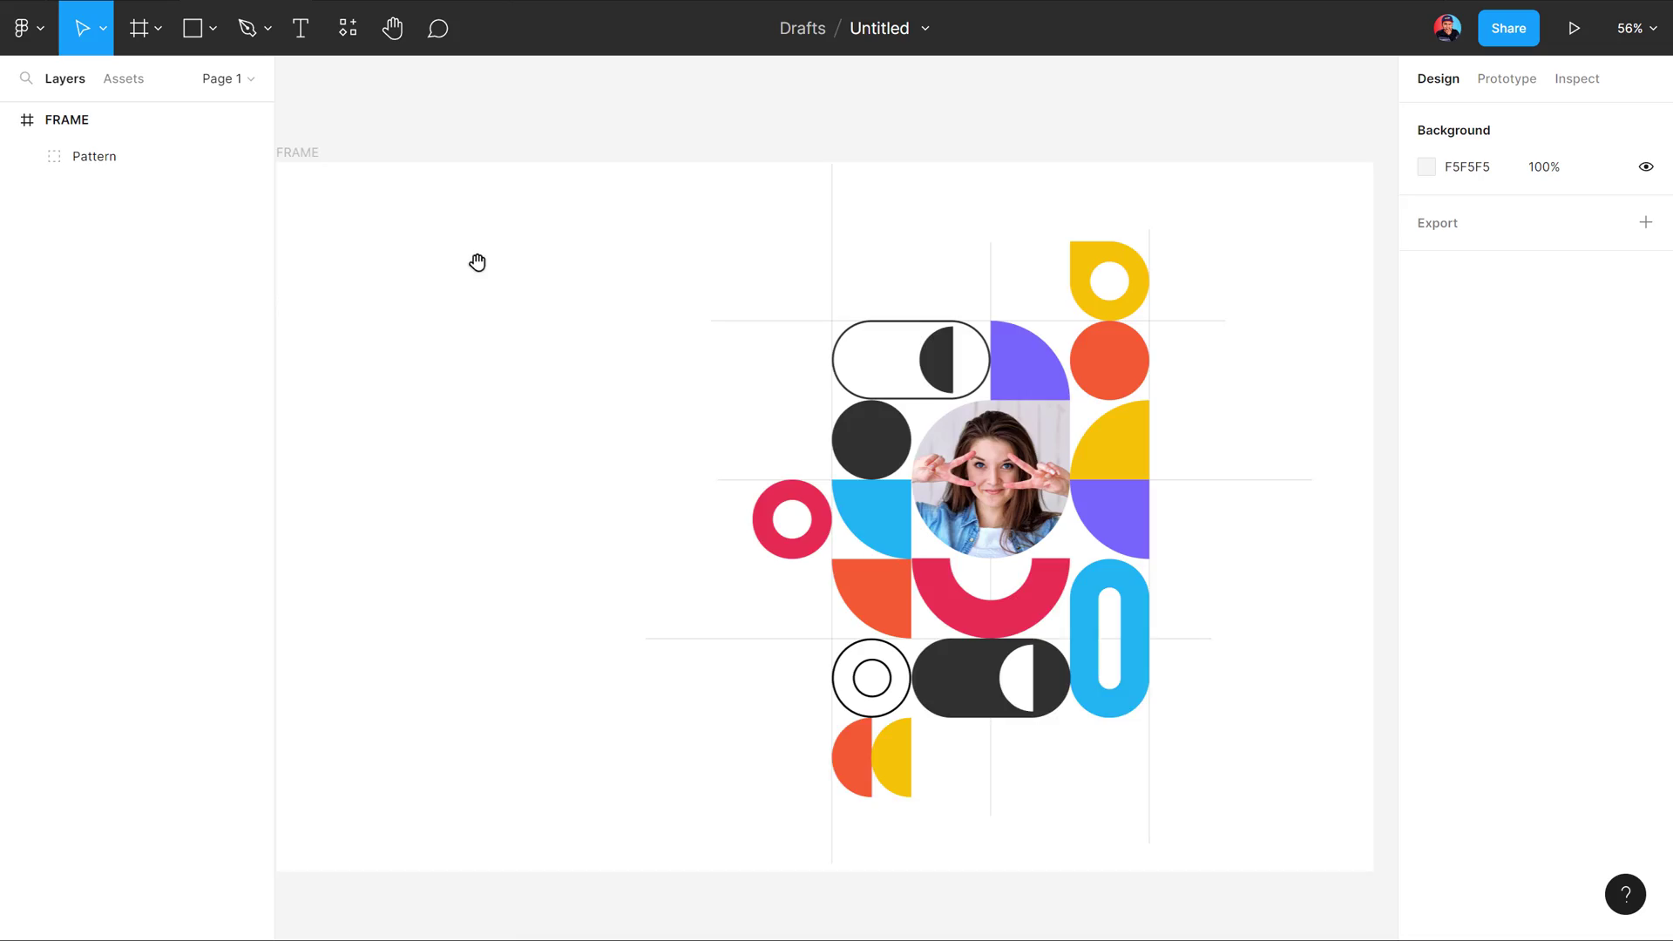
Step: Round the frame's corners to a 60 radius
drag(561, 261, 478, 238)
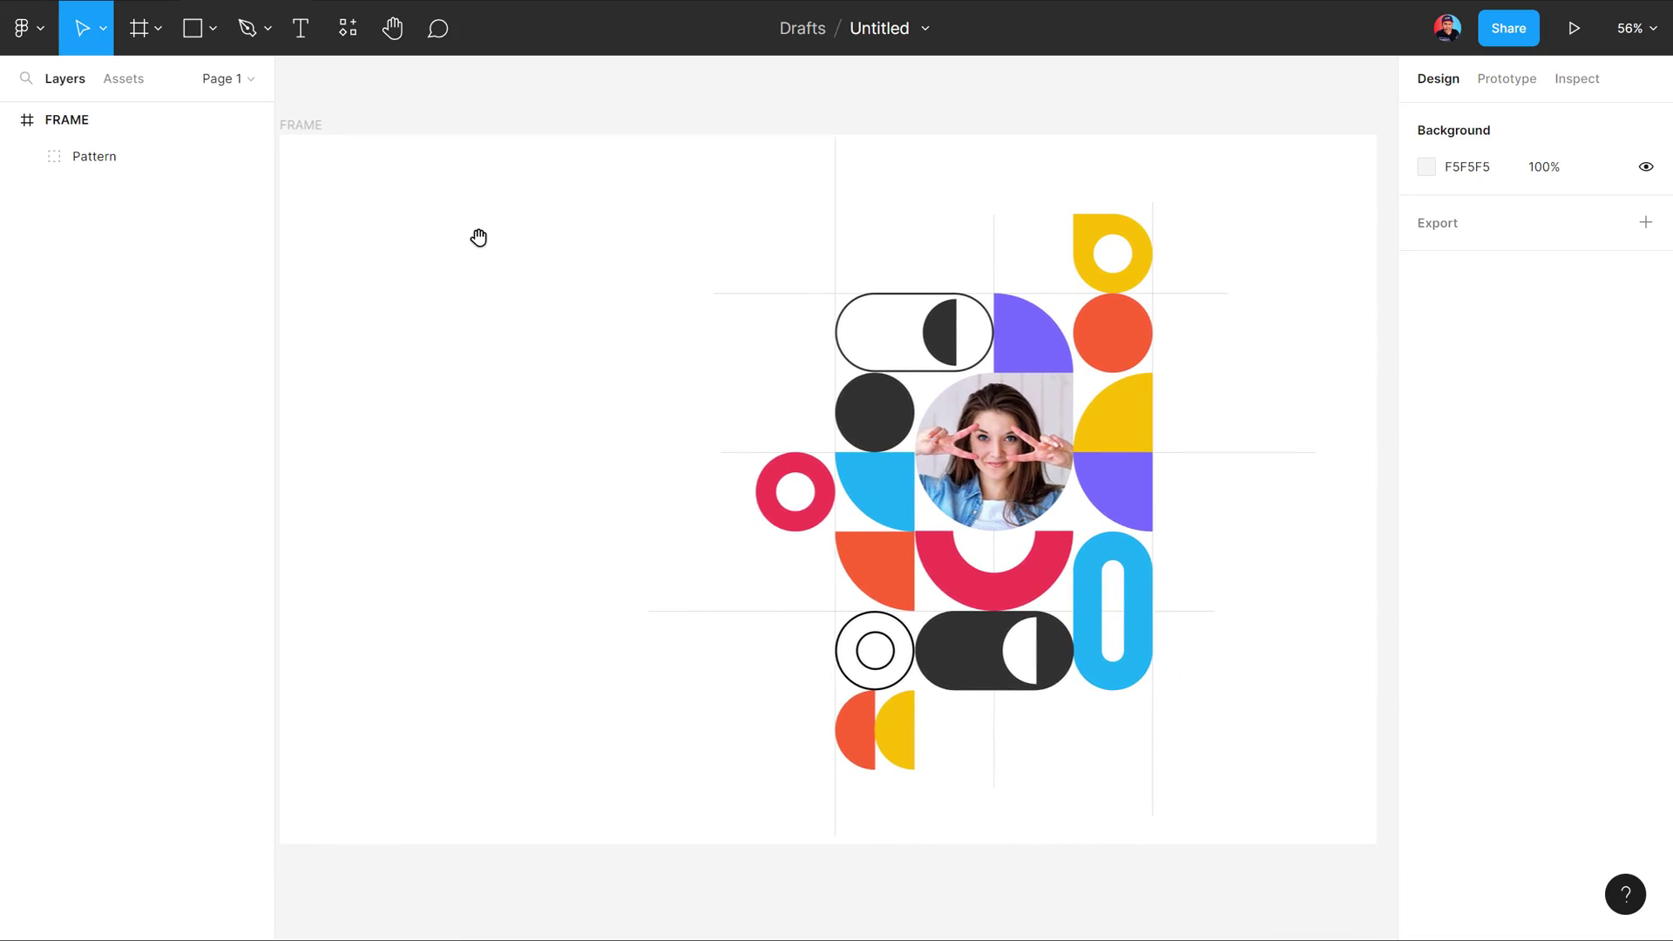
click(98, 129)
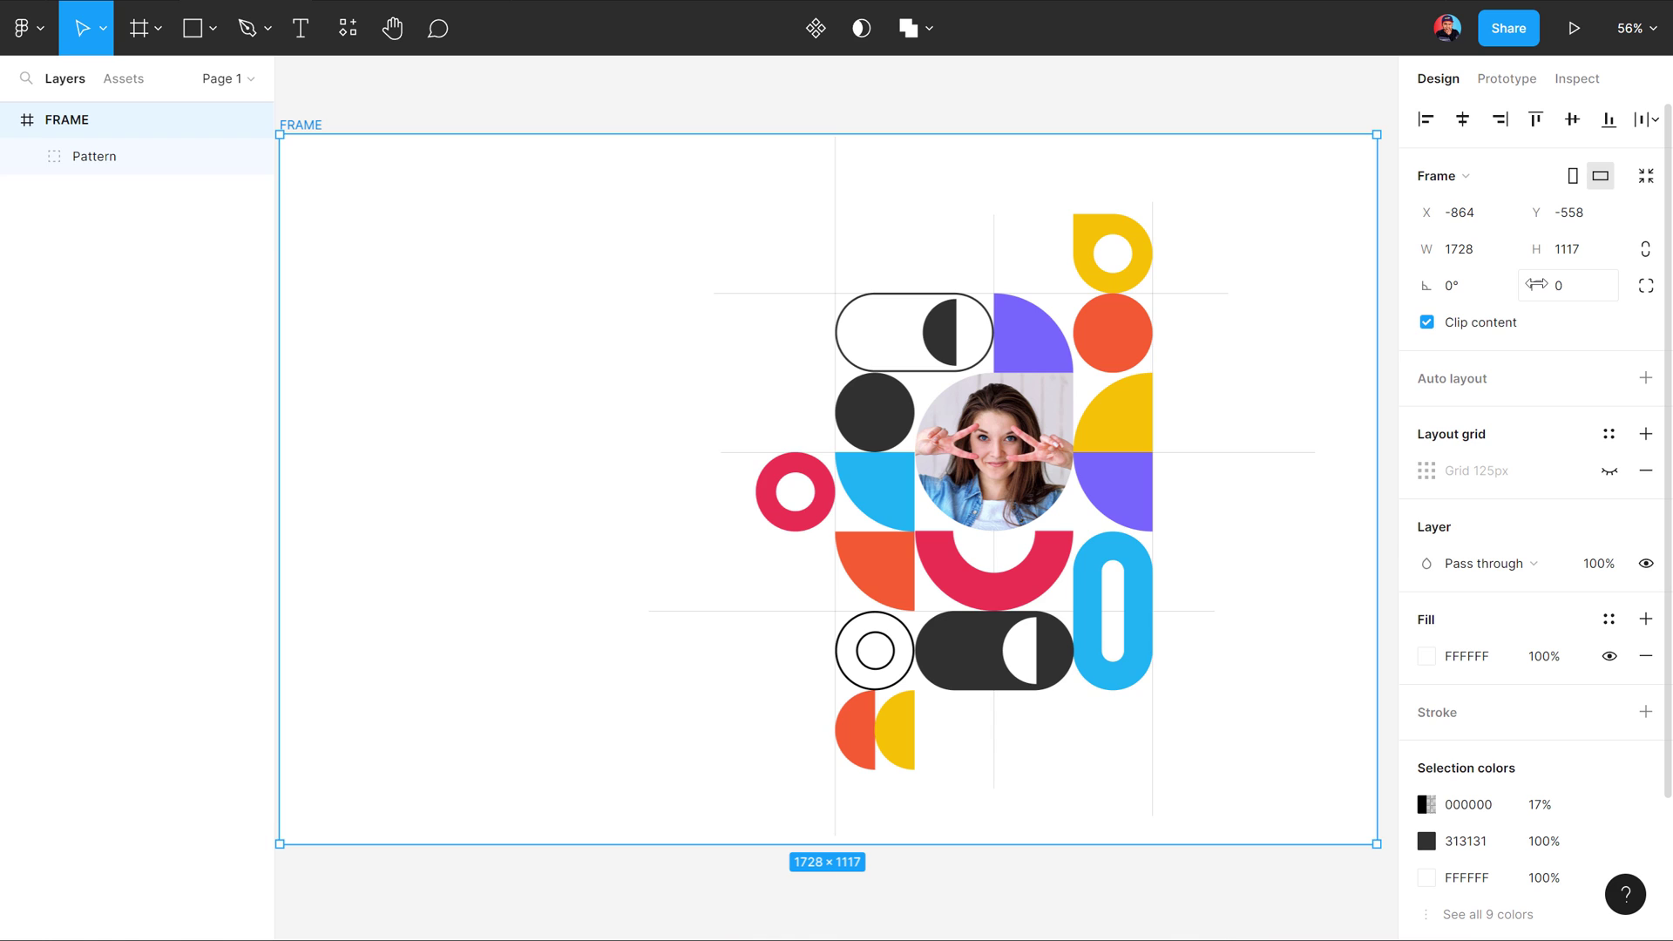
drag(1536, 281, 1590, 279)
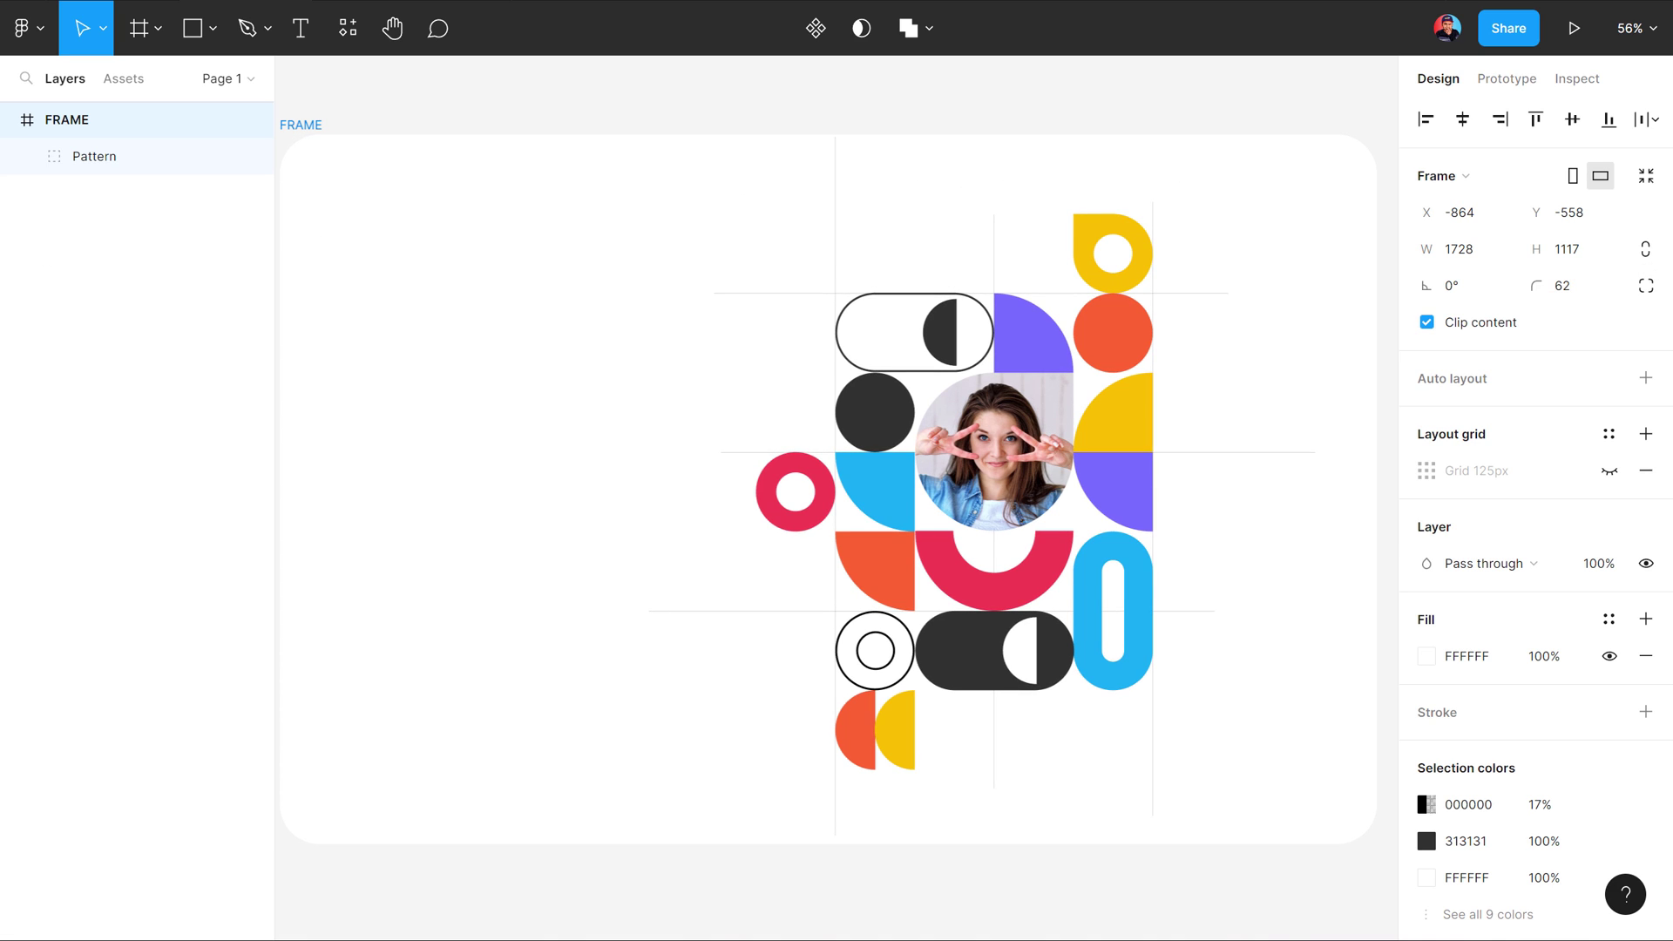
click(1569, 290)
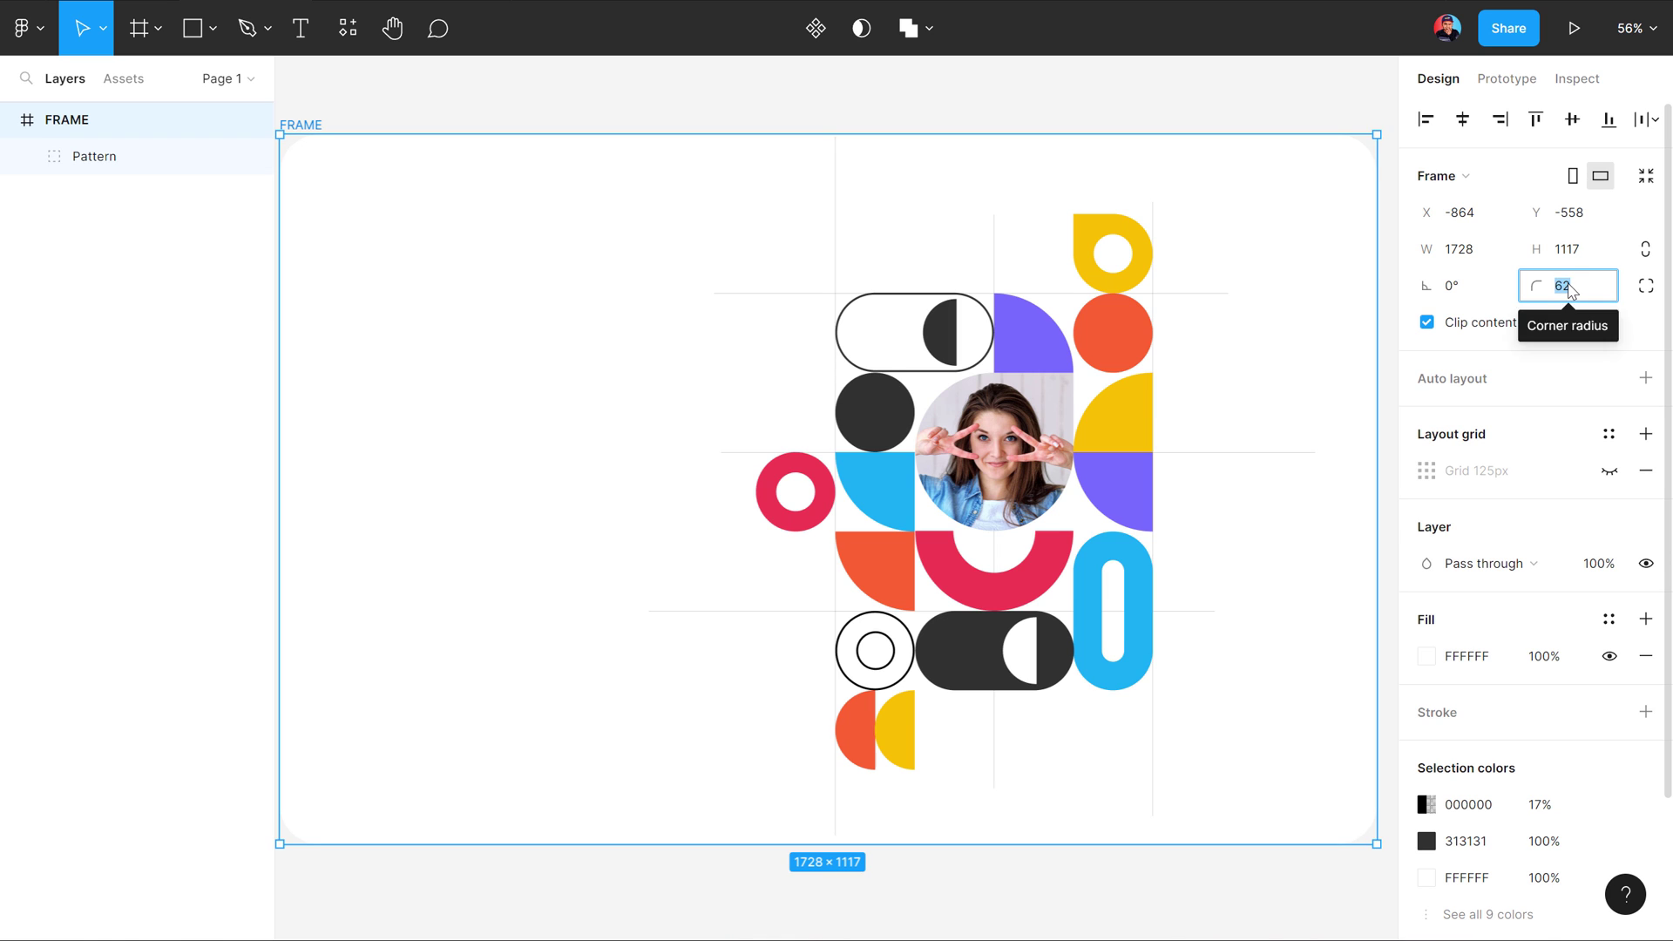
text(6)
click(679, 287)
key(shift+1)
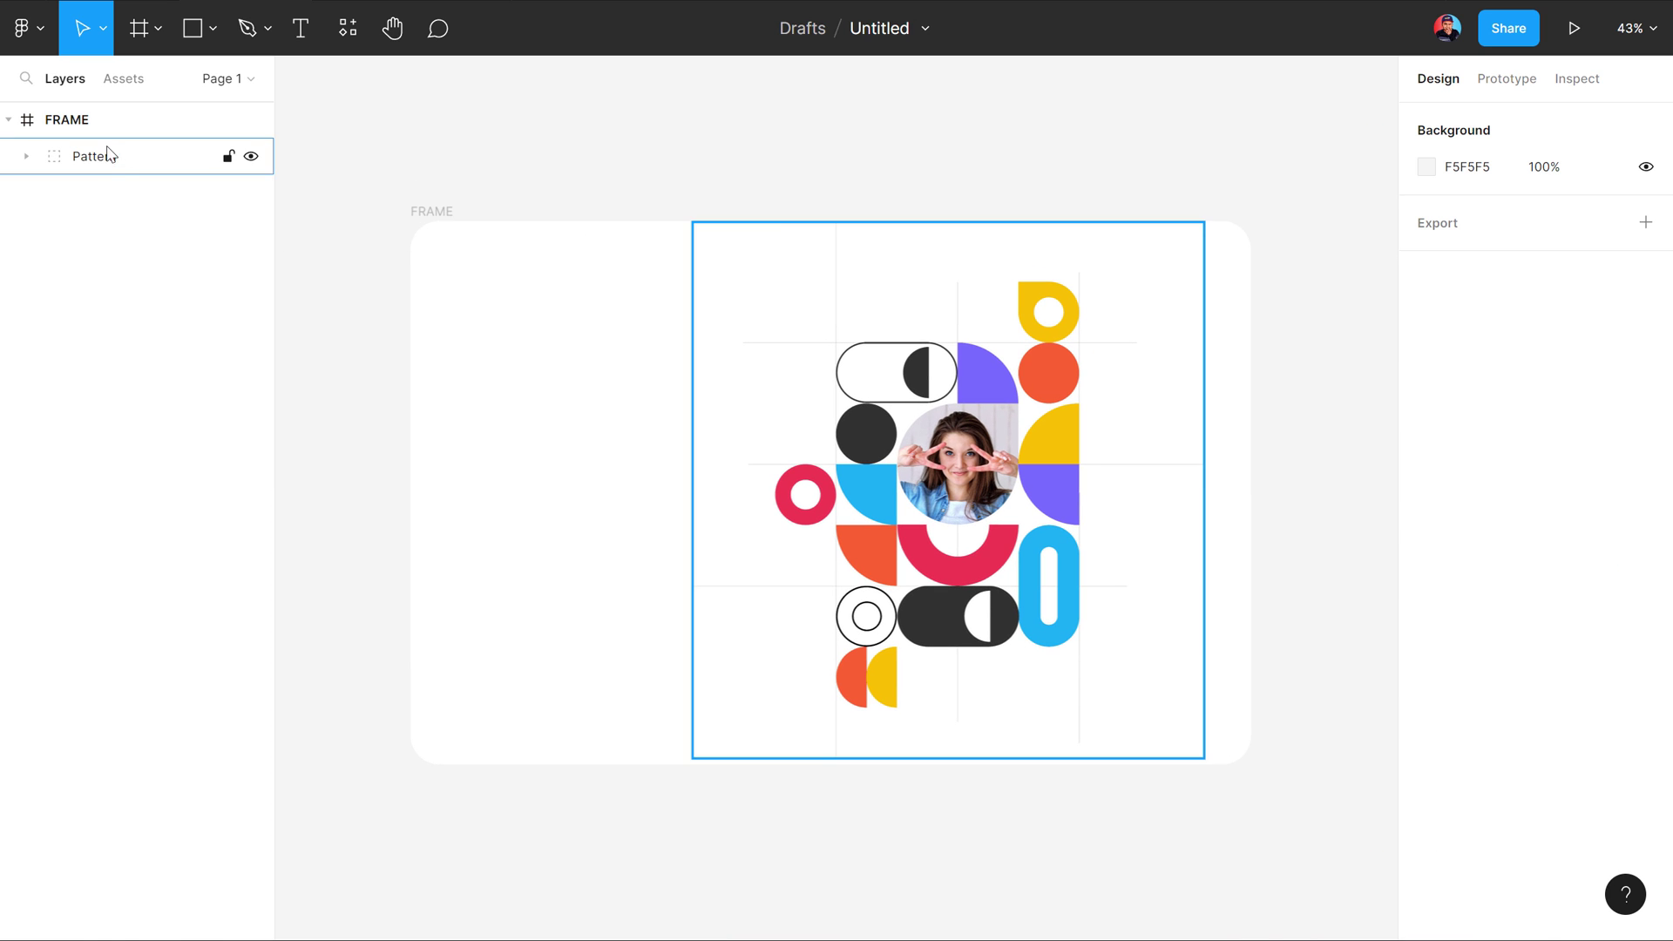
Step: Fill the frame with pale blue-grey F3F7FC
click(78, 129)
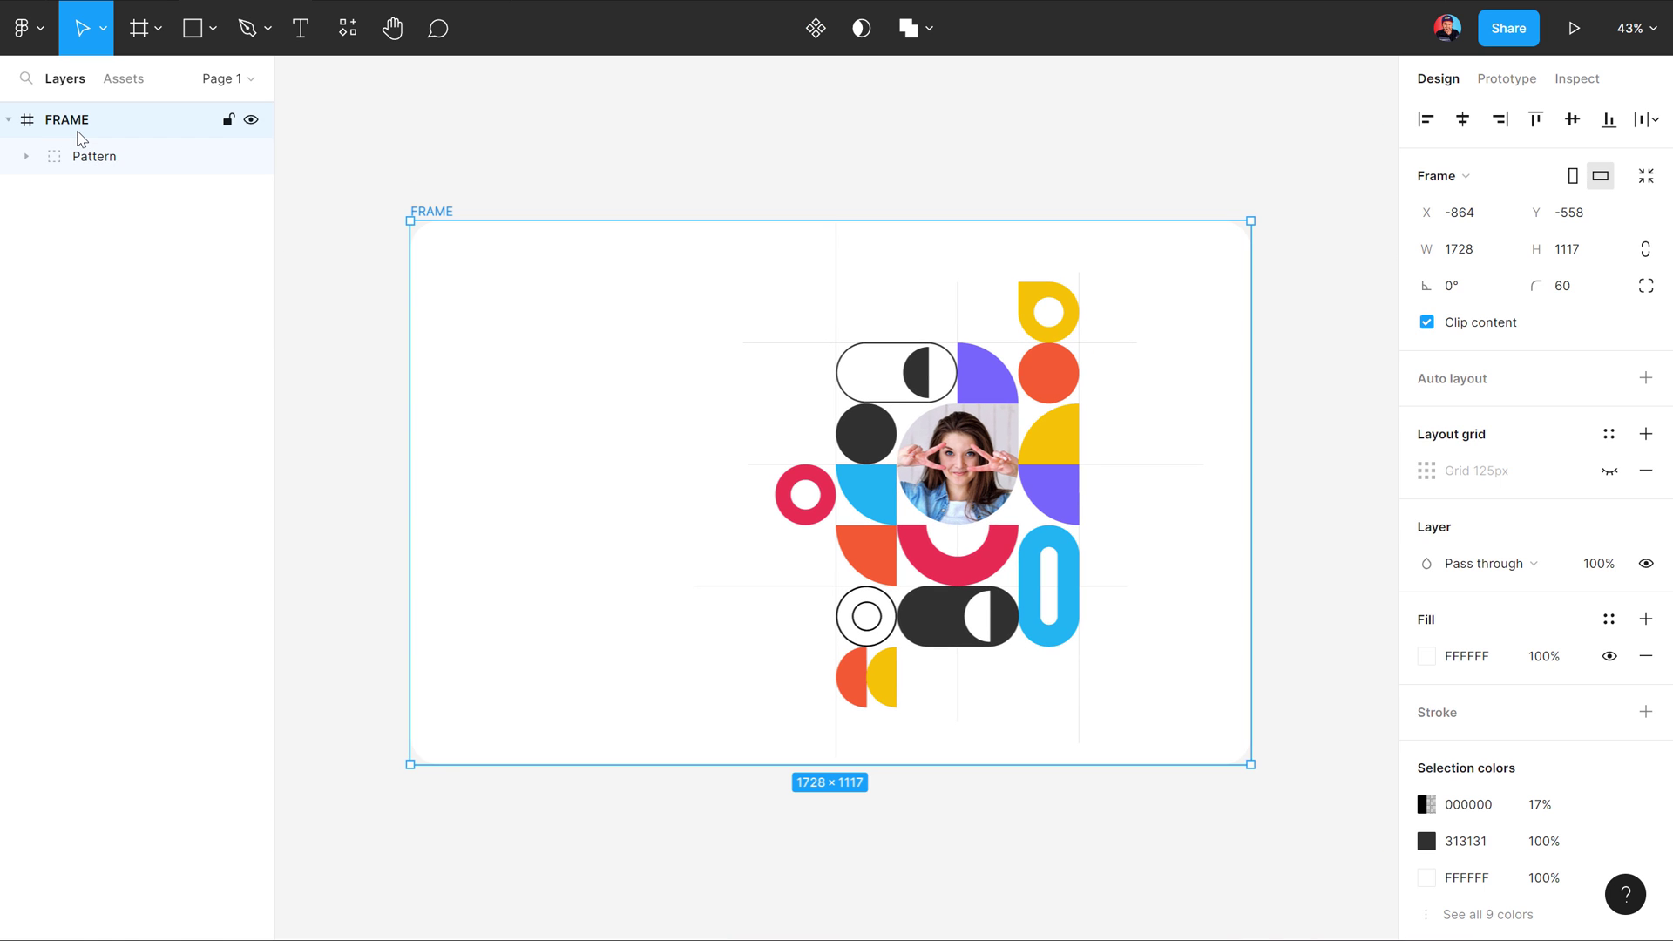
click(1427, 658)
drag(1279, 673, 1302, 673)
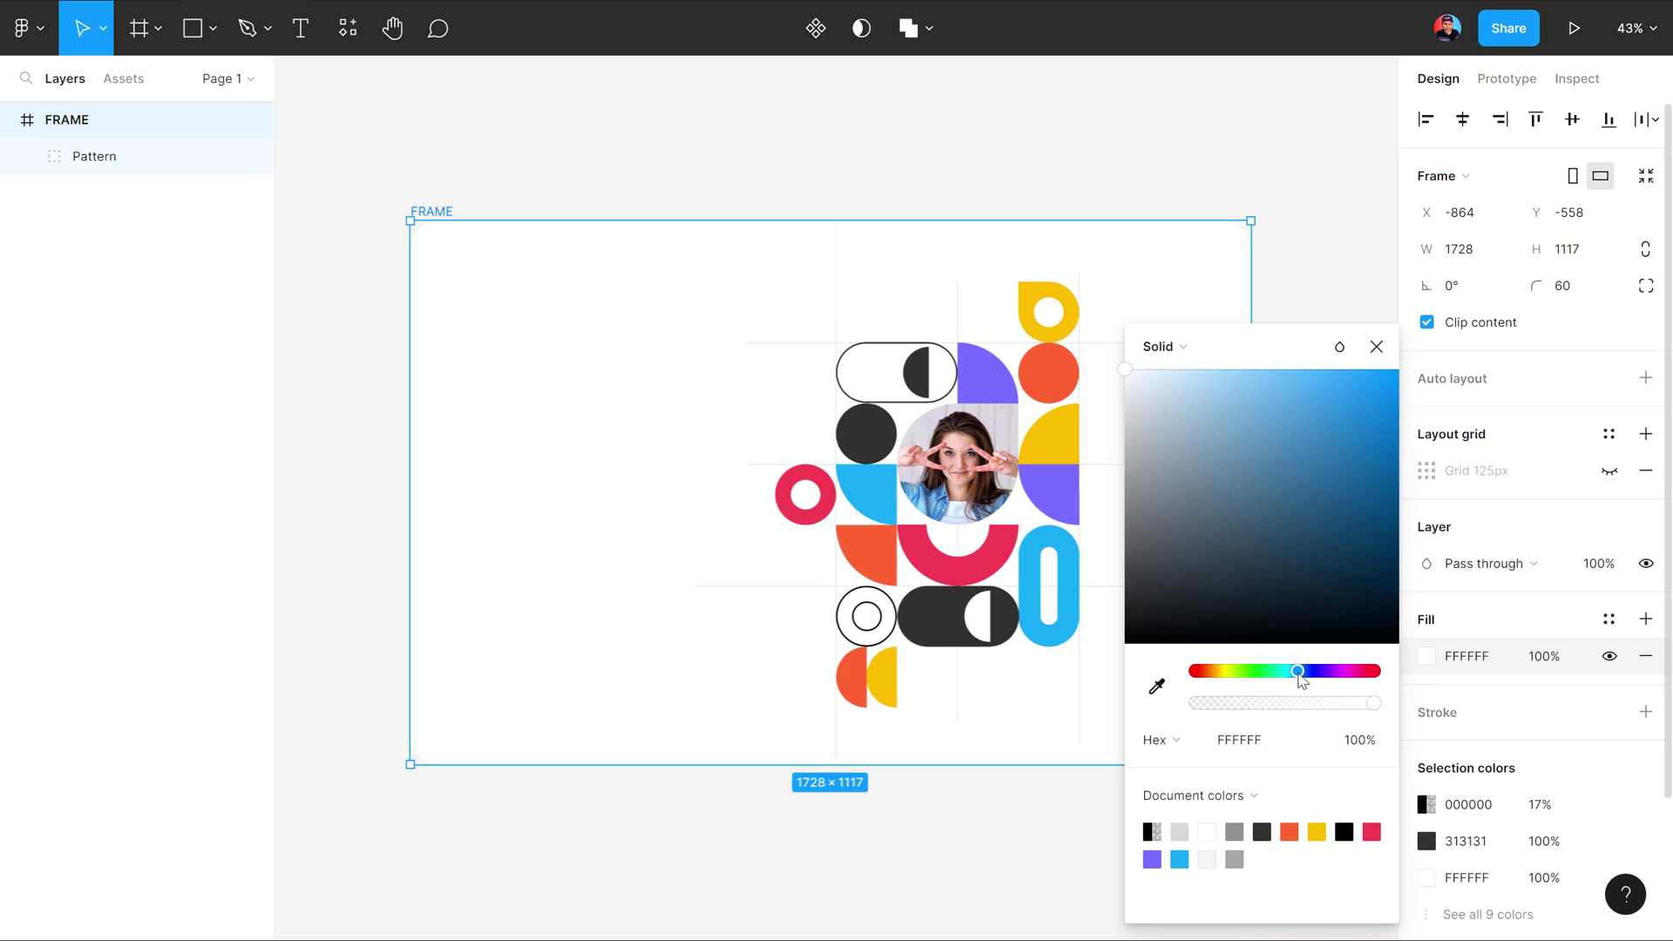
drag(1124, 376, 1132, 372)
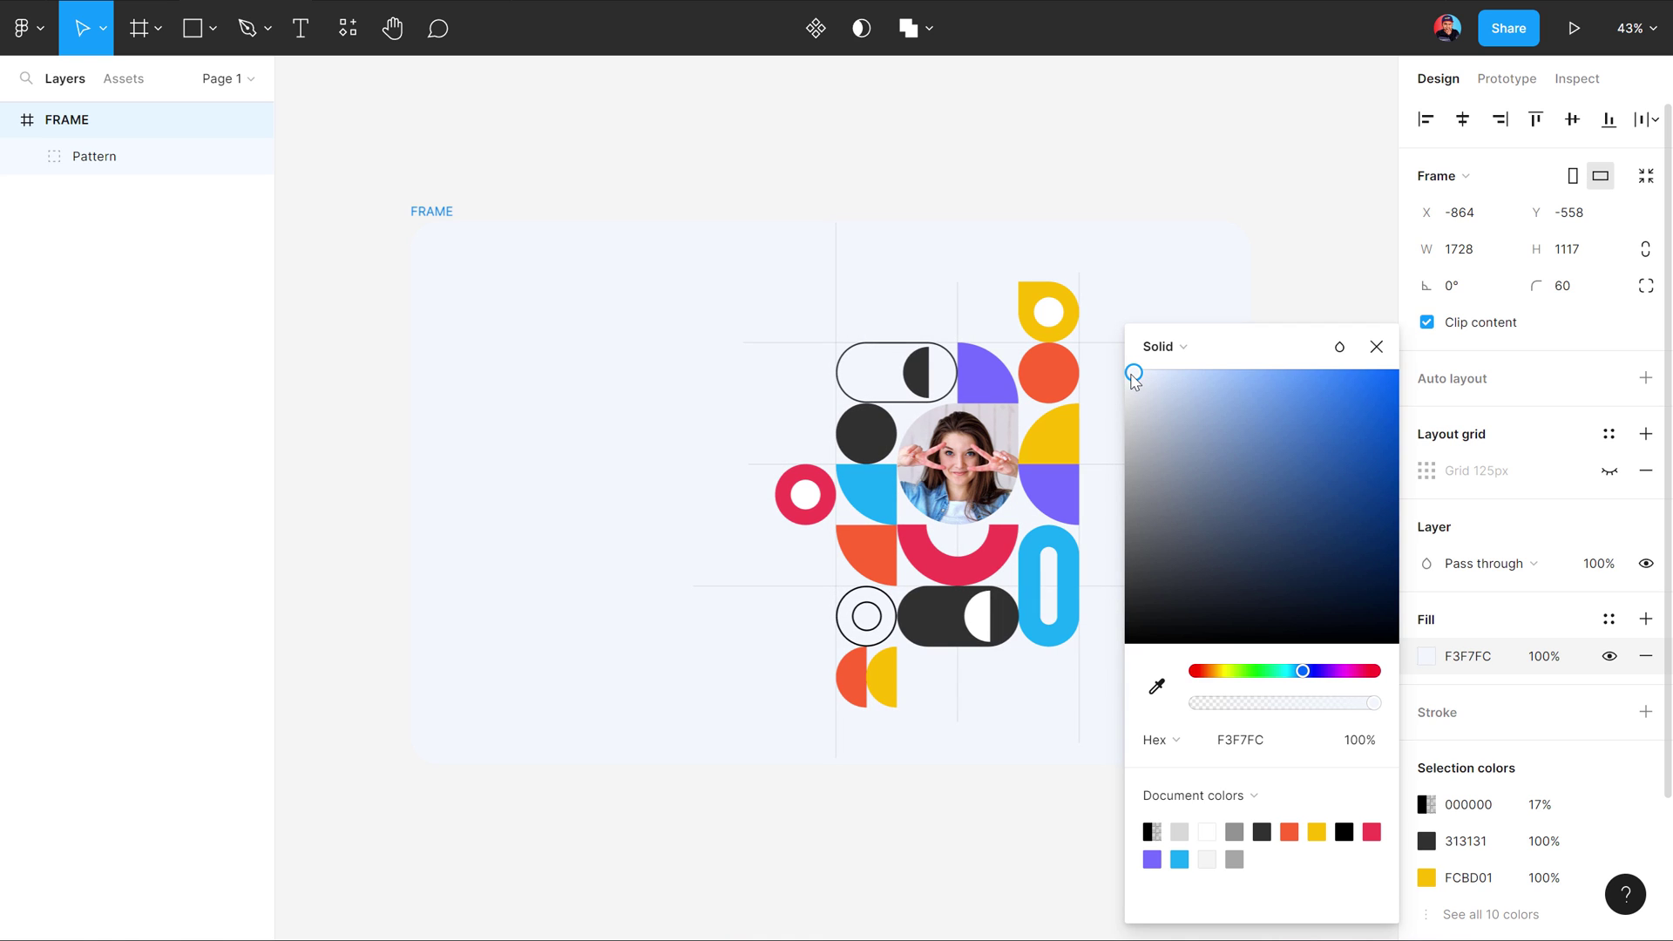
click(1019, 146)
Step: Set the canvas background to white FFFFFF
click(1426, 166)
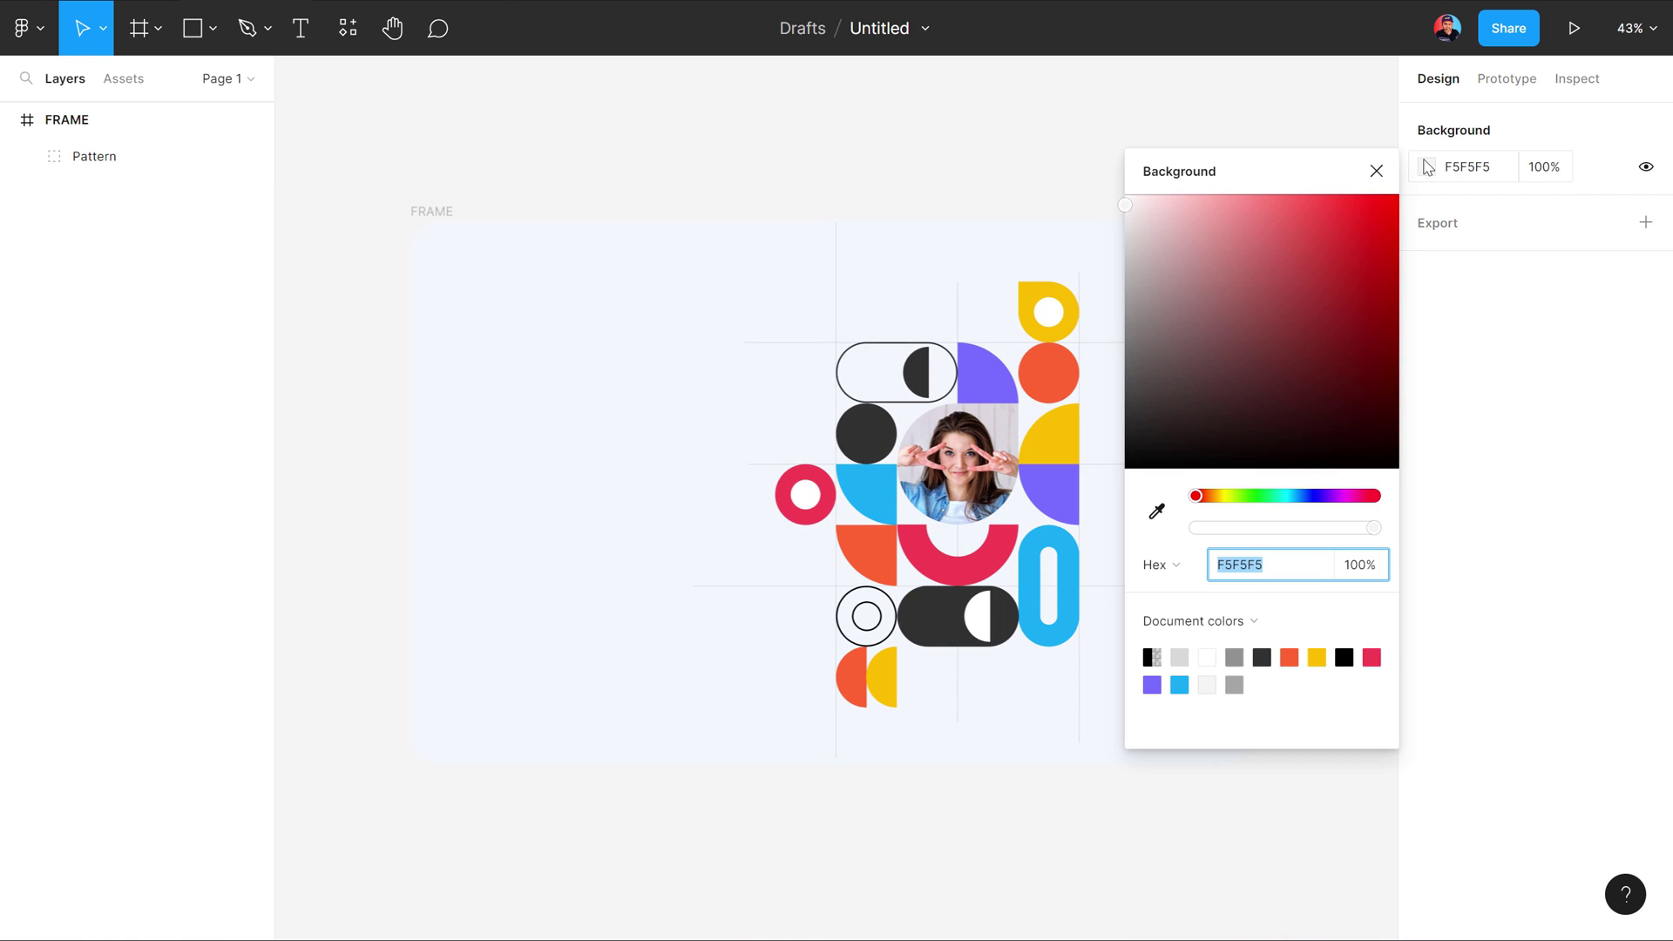
drag(1199, 236, 806, 125)
click(1381, 171)
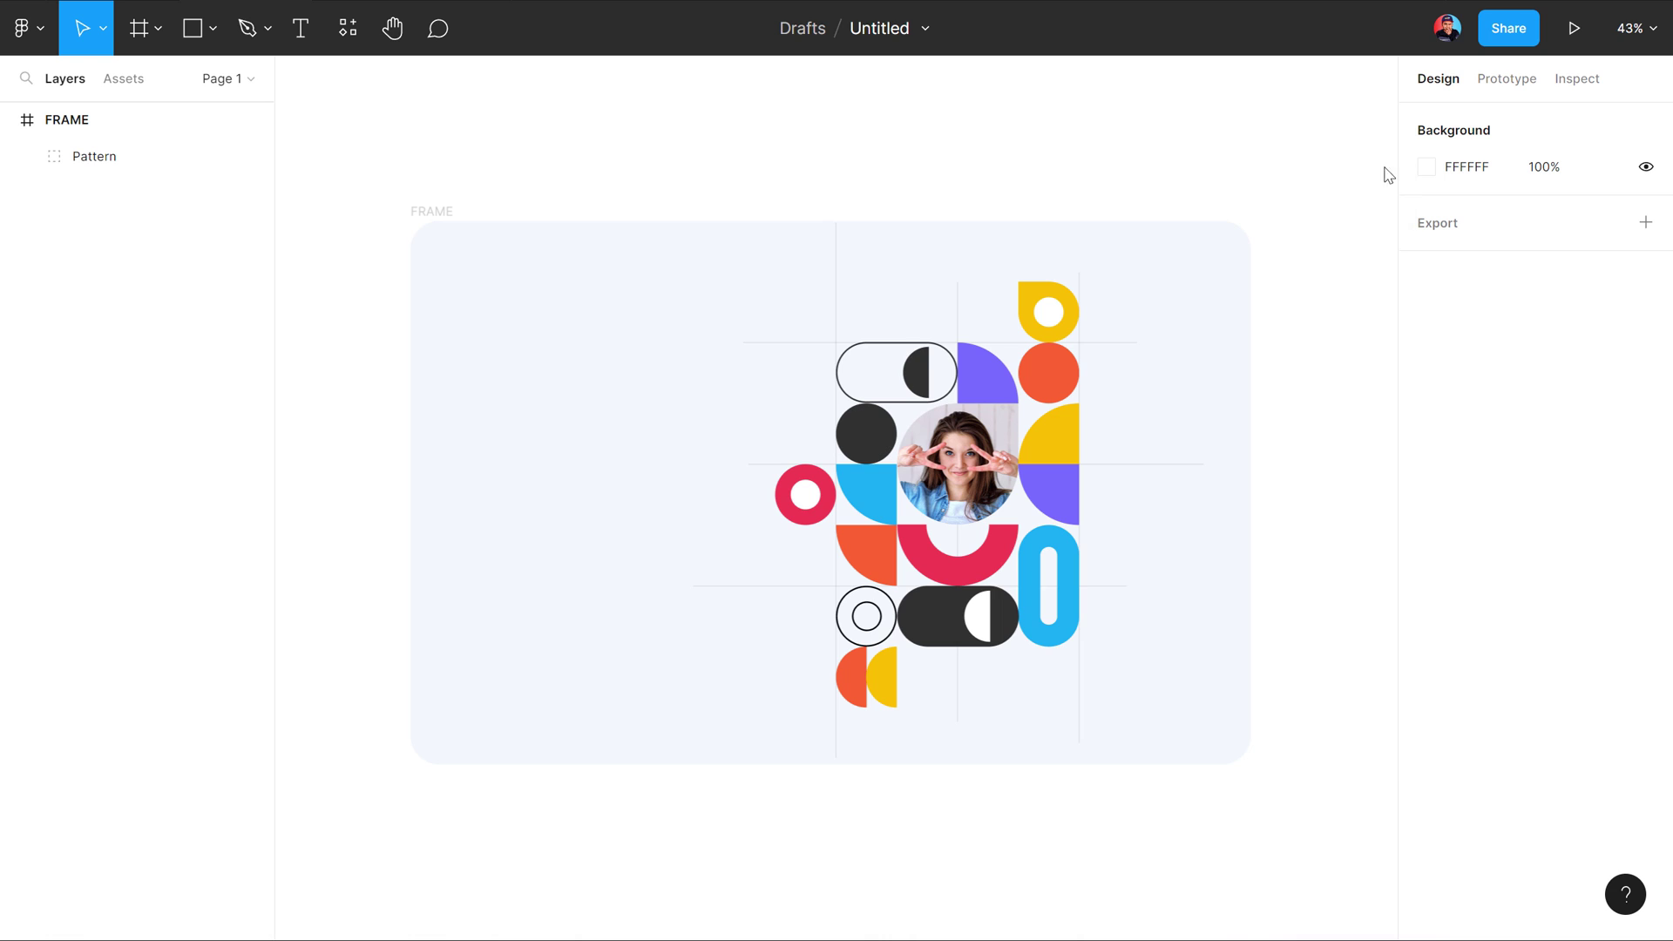
scroll(820, 254, up, 2)
mouse_move(821, 253)
mouse_down()
mouse_move(861, 132)
mouse_move(844, 116)
mouse_up()
Step: Scale the Pattern group proportionally to about 1312 × 1376 and shift it right
click(1027, 389)
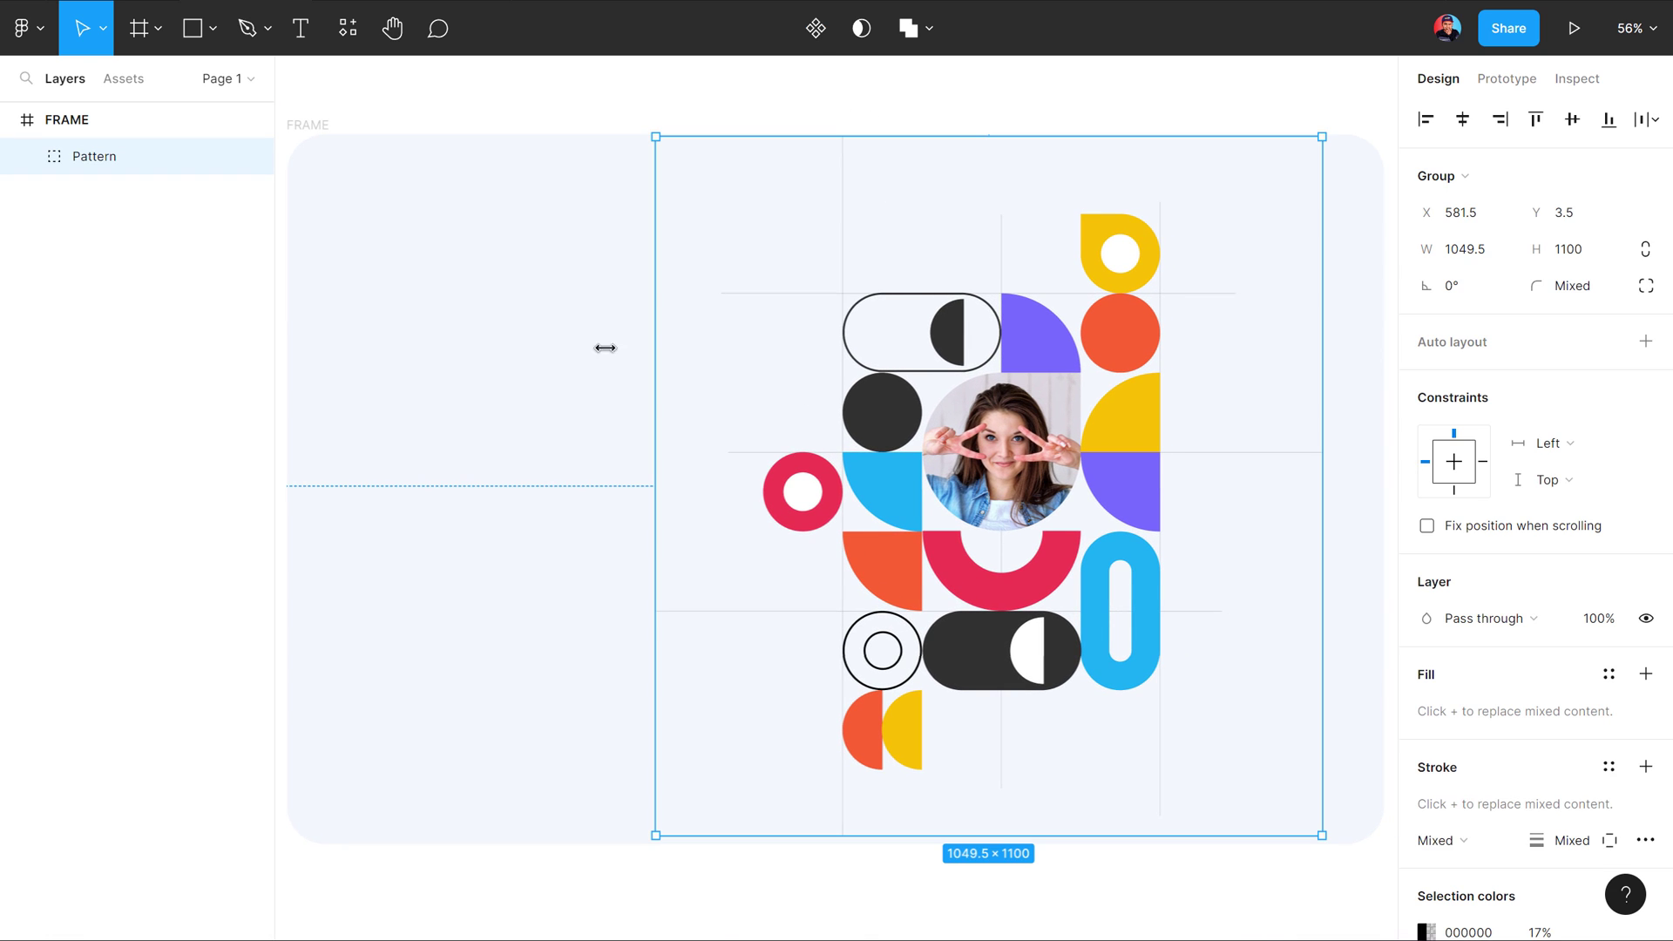
click(104, 30)
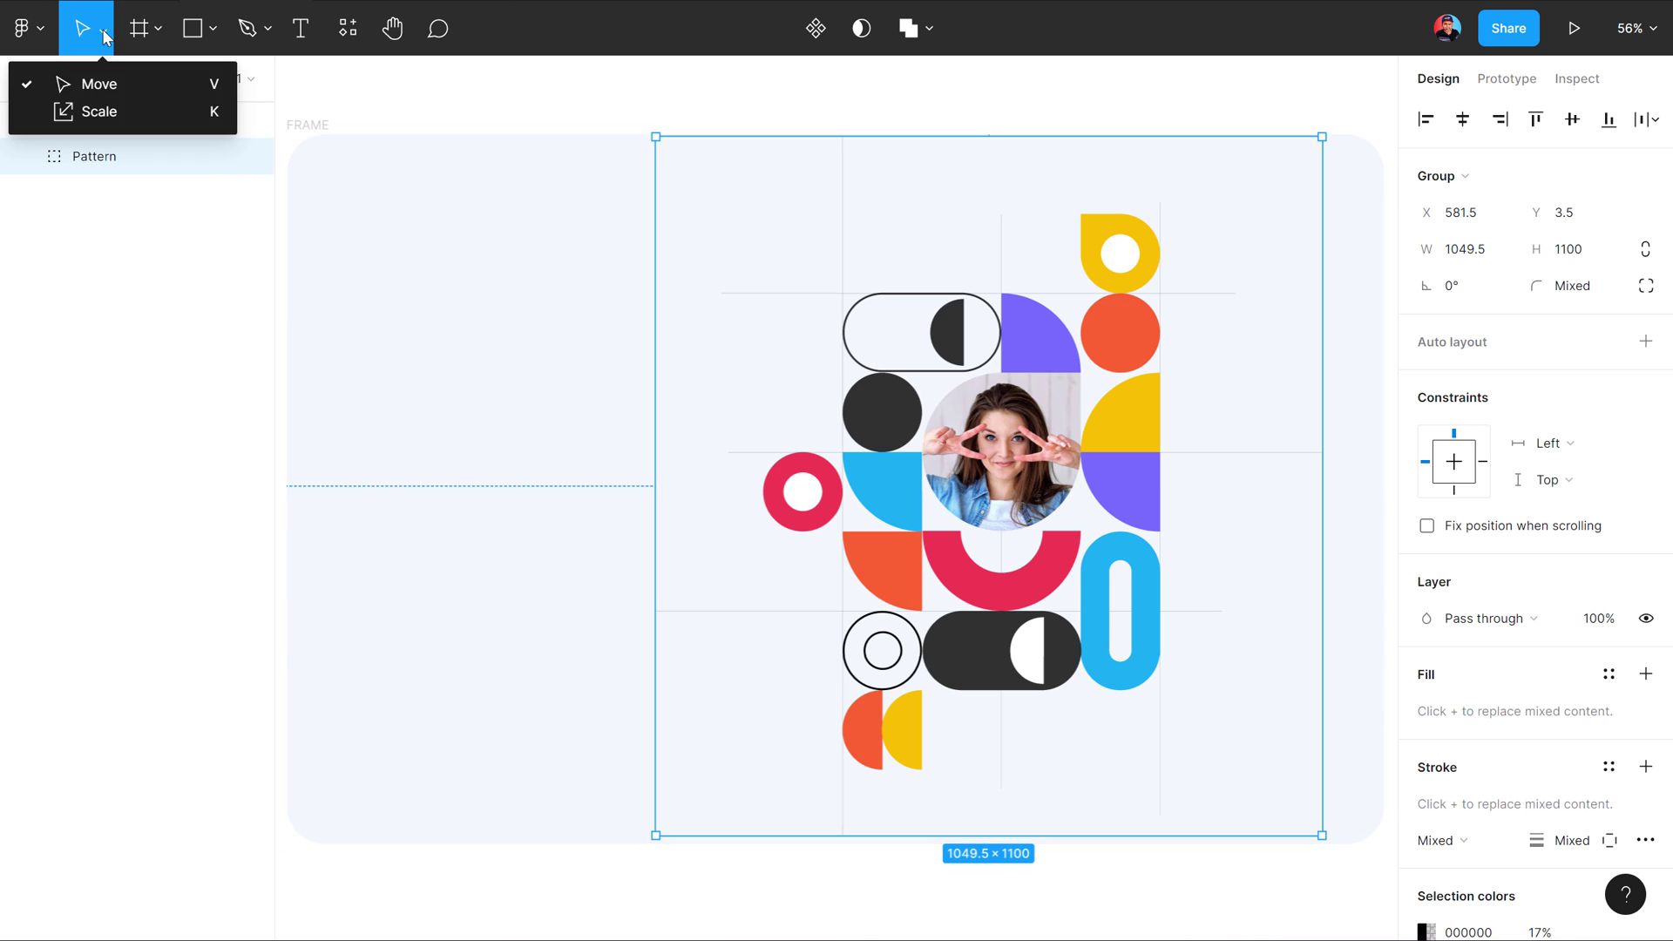
click(97, 116)
drag(653, 423, 569, 413)
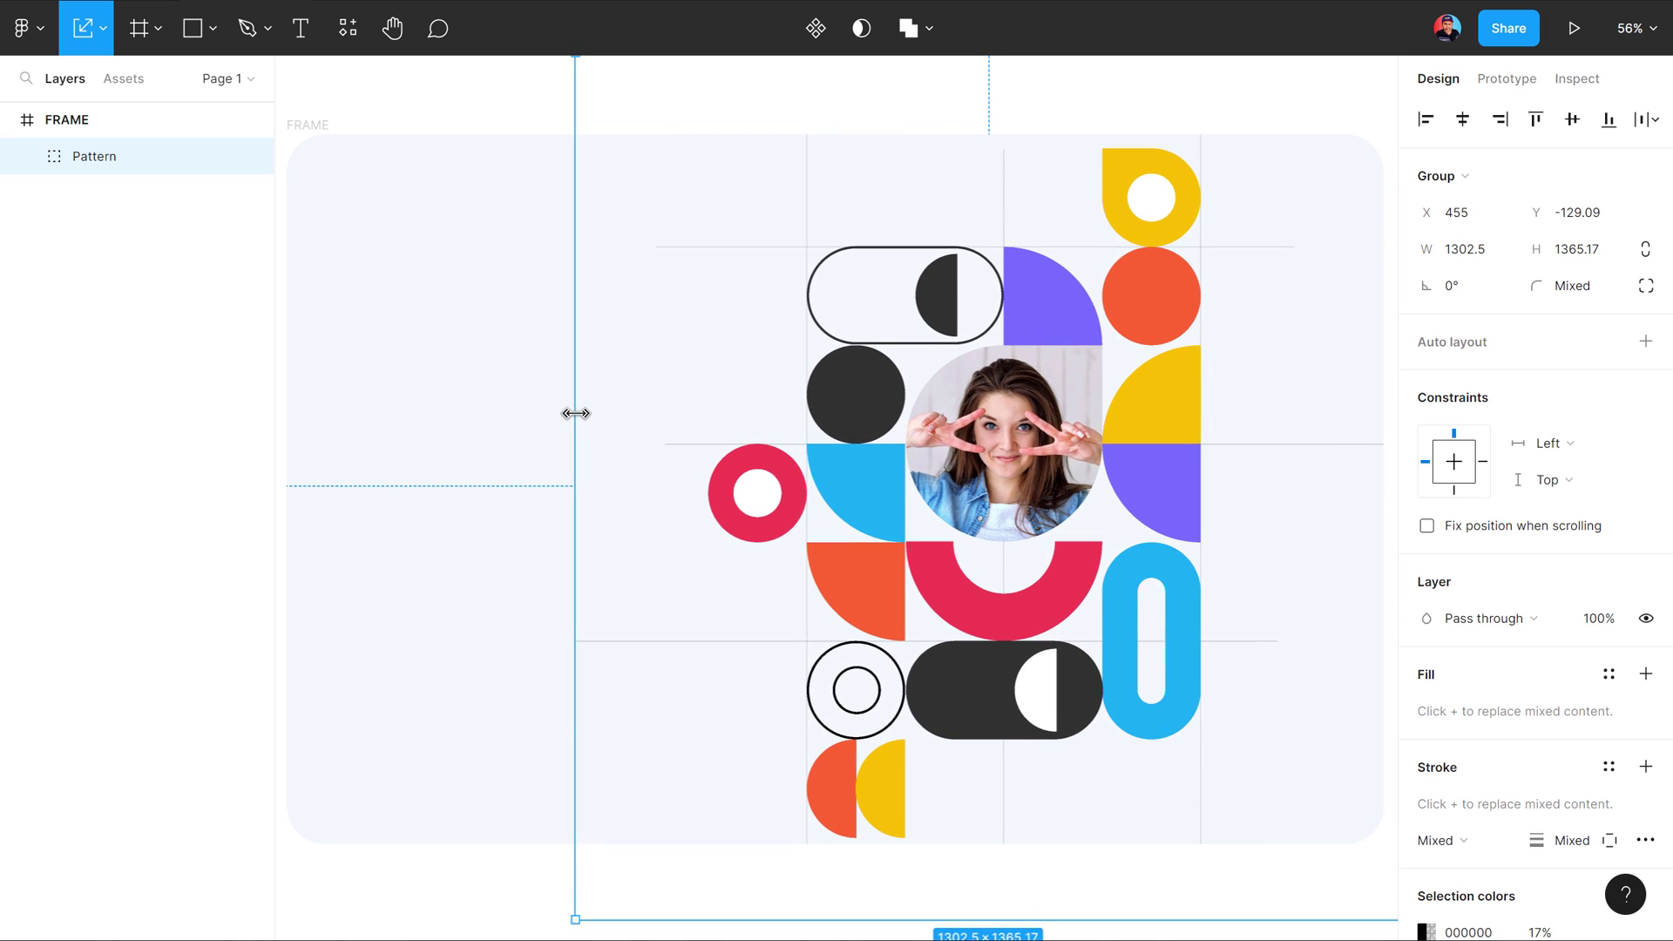
drag(1083, 398, 967, 419)
scroll(966, 418, down, 1)
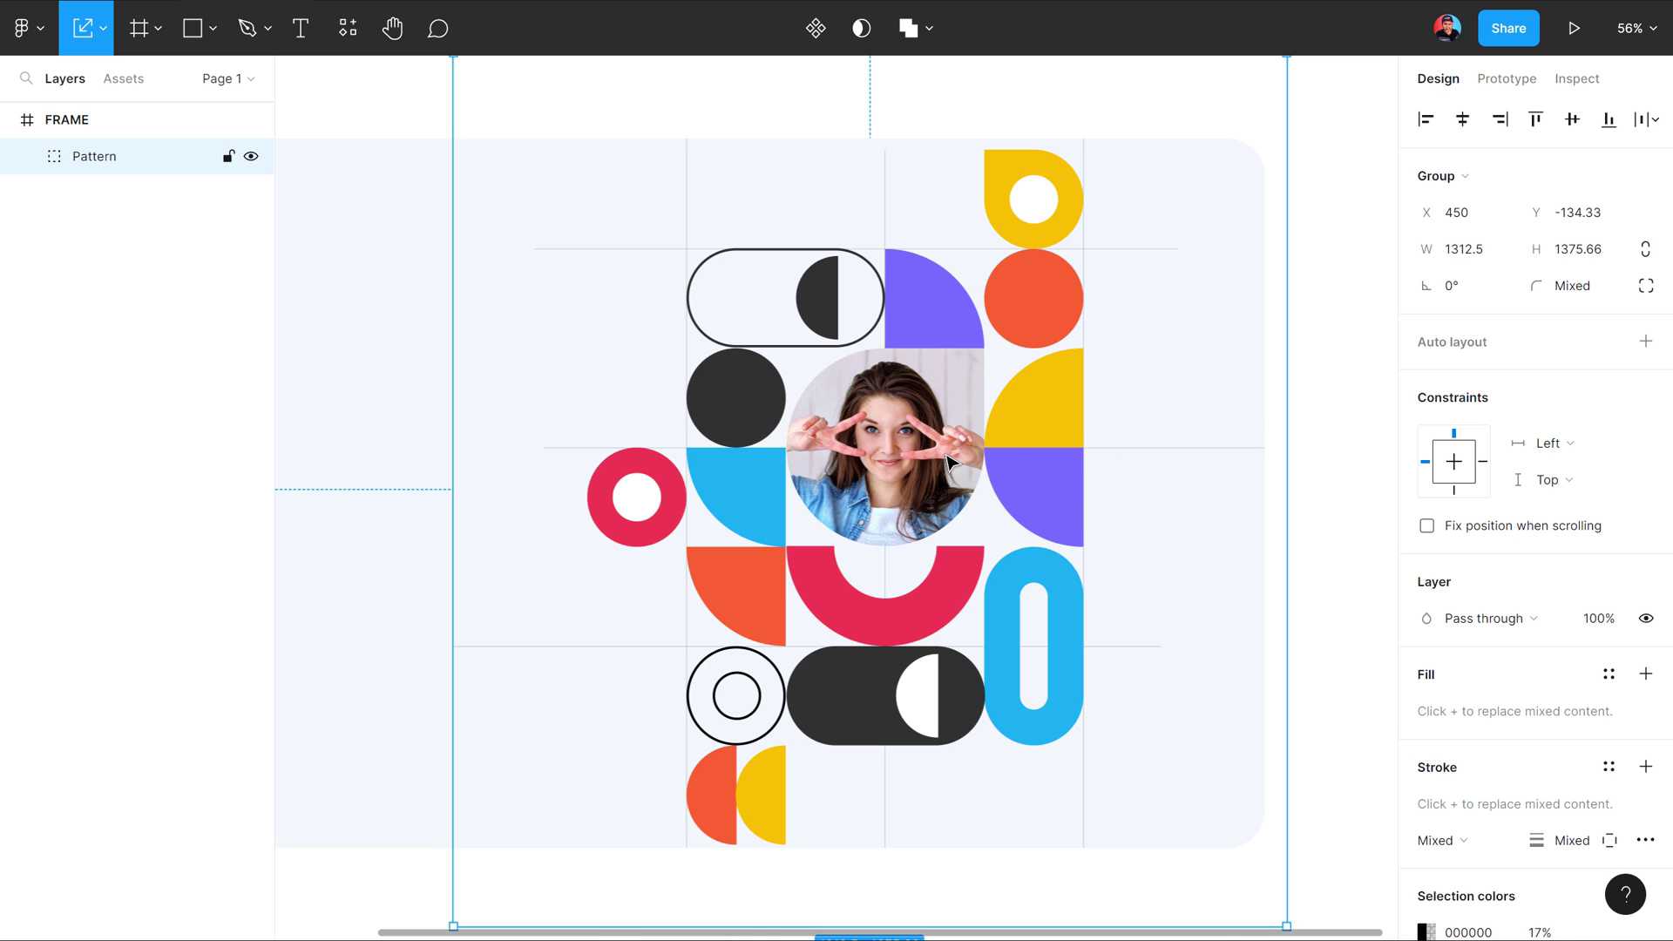
drag(948, 459, 963, 459)
mouse_move(585, 455)
mouse_down()
mouse_move(916, 447)
mouse_move(780, 445)
mouse_up()
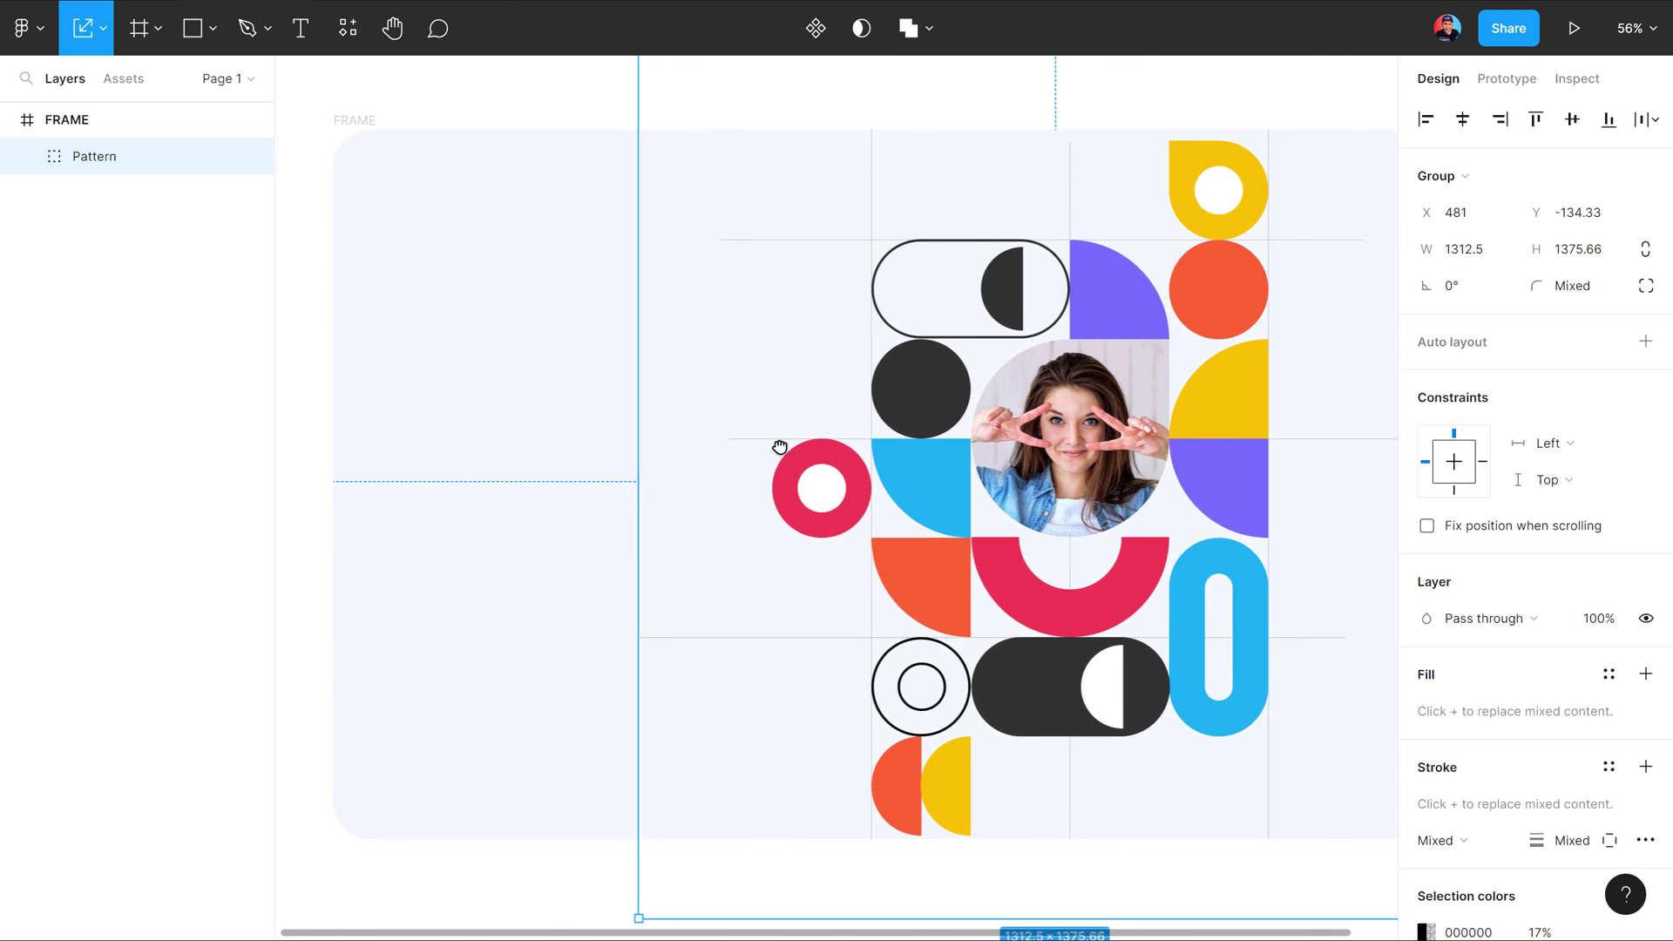
click(447, 111)
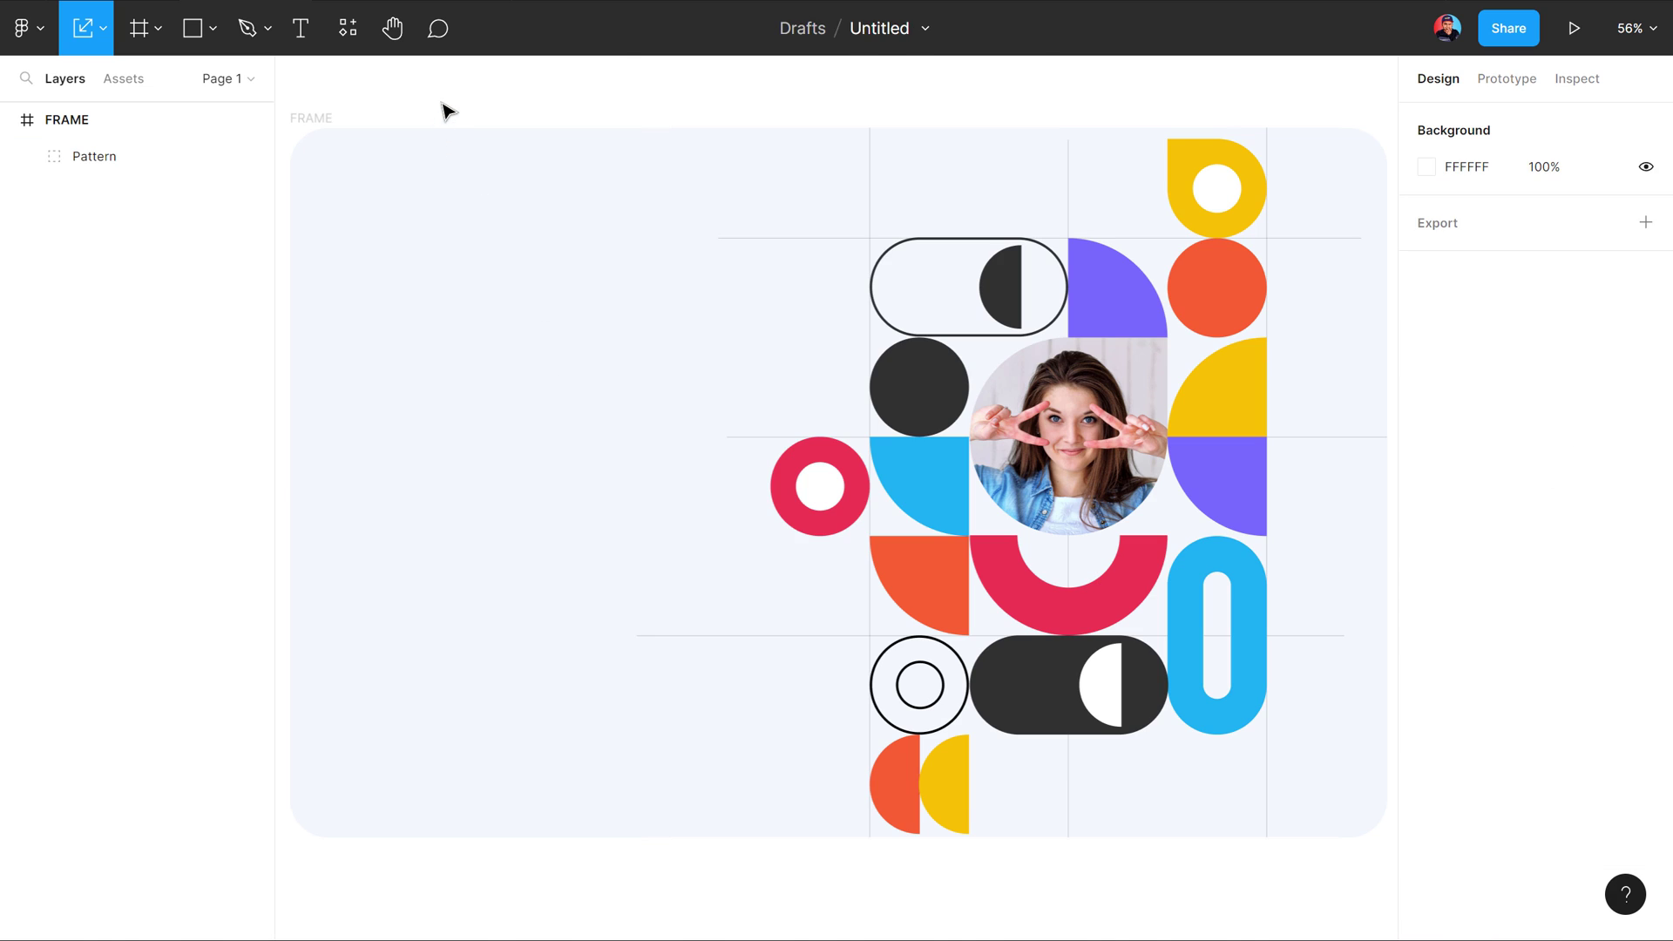
Step: Add the headline 'Ideas are worth spreading.' at font size 118
click(297, 43)
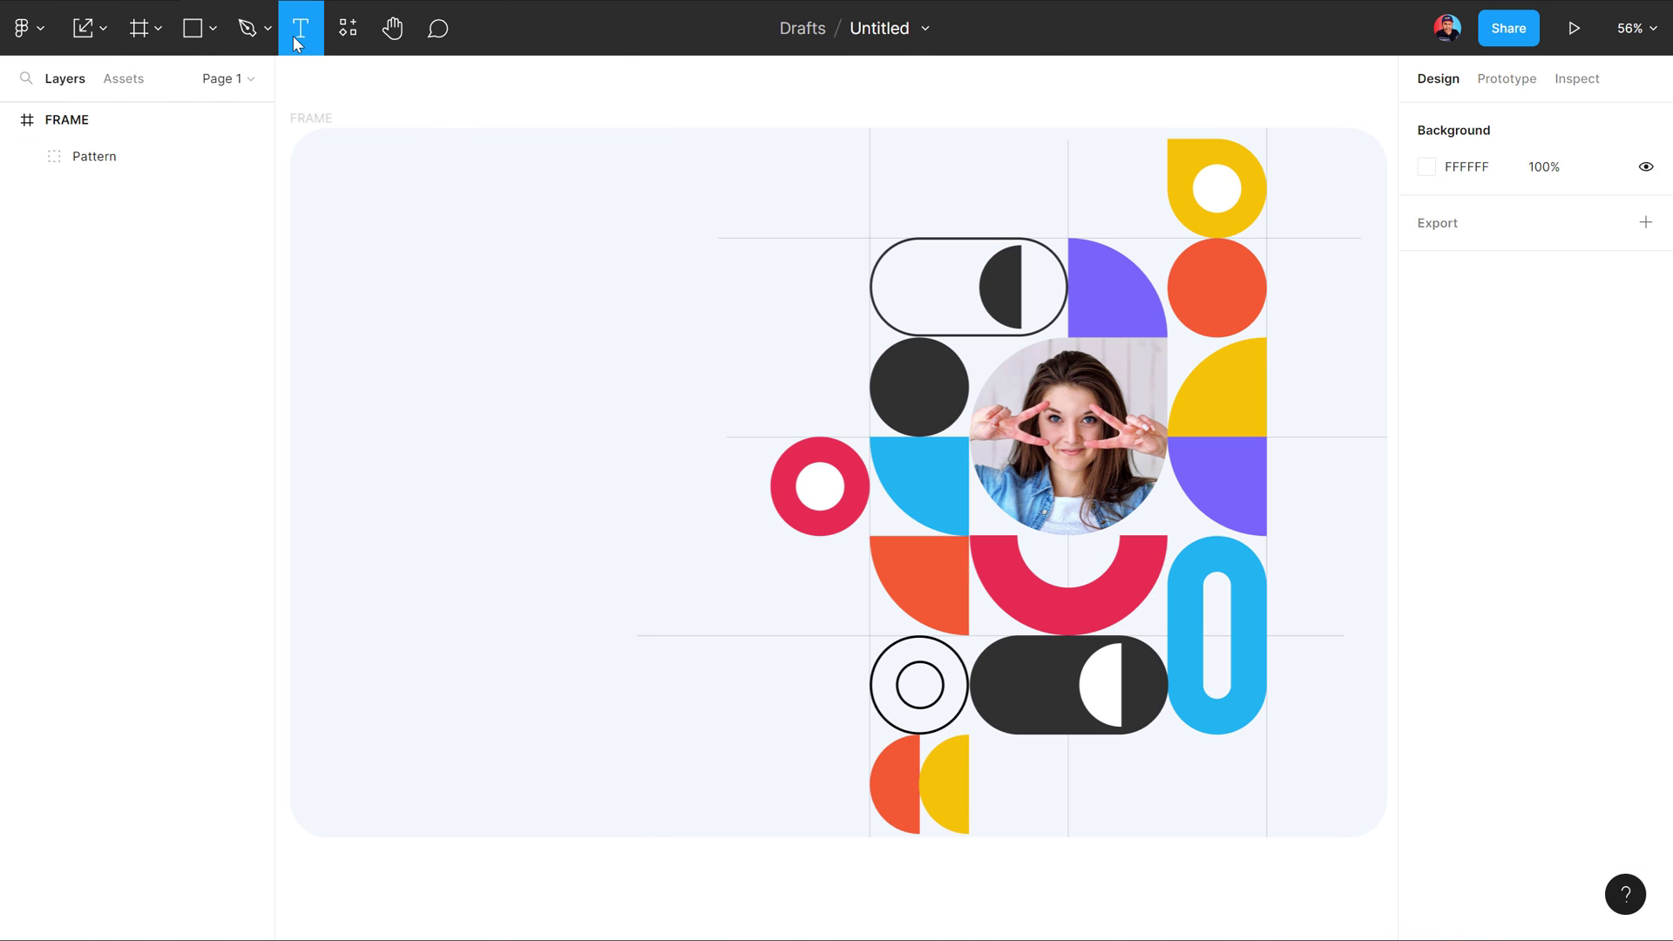
click(365, 375)
text(Ideas)
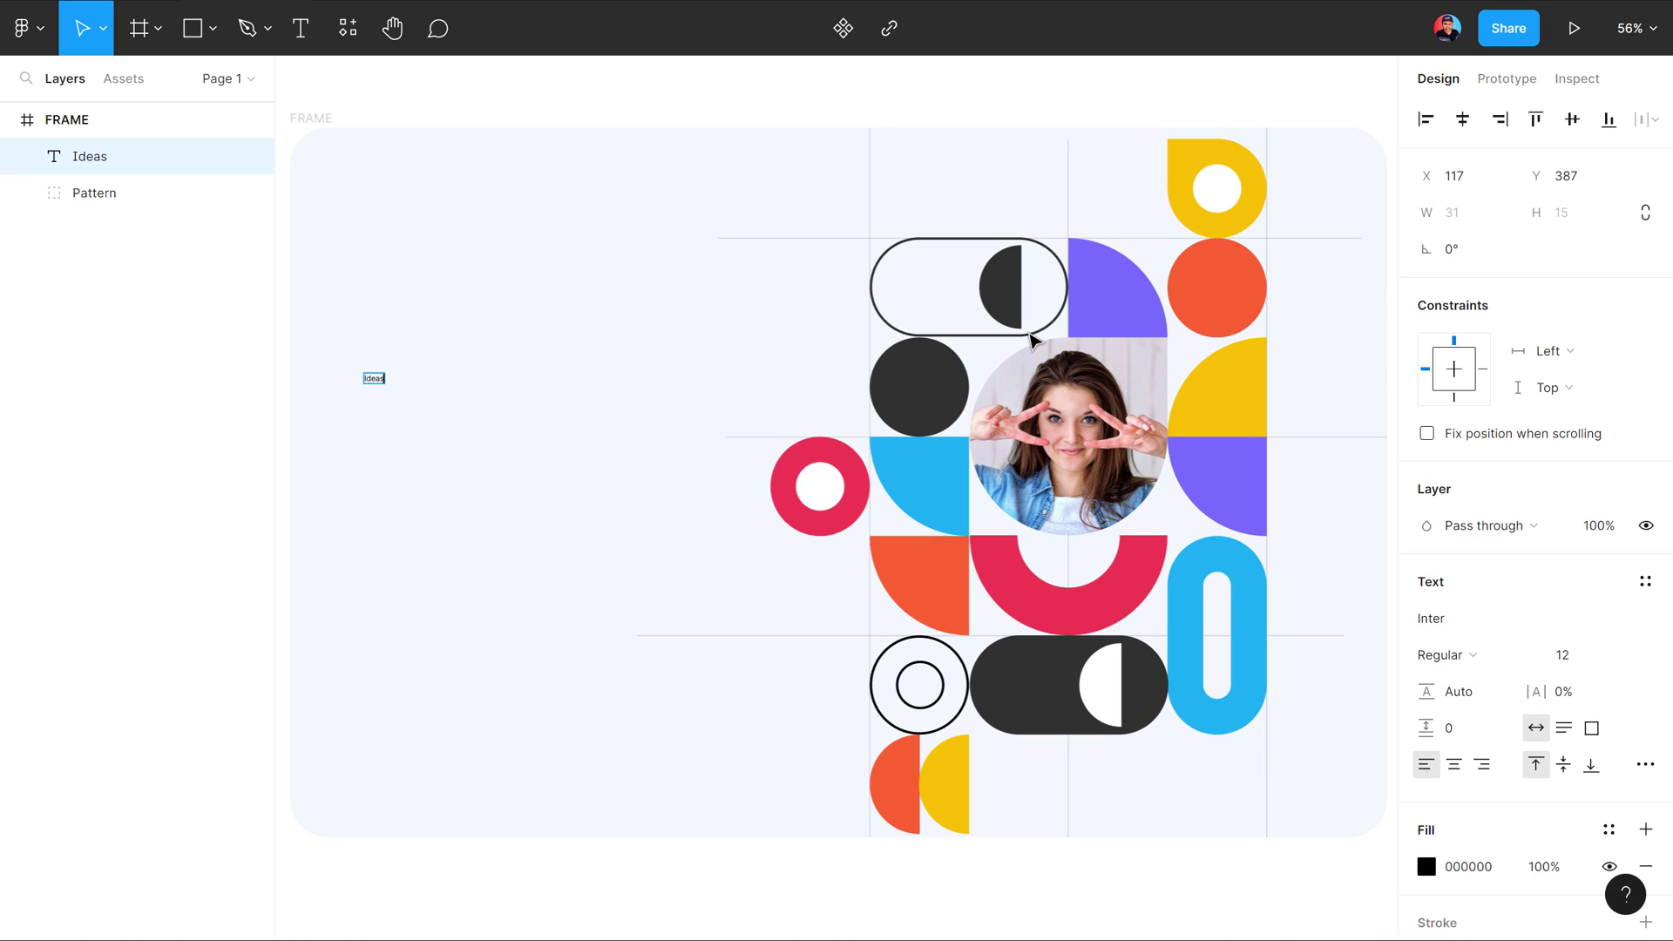
text( are worth spreading.)
key(Escape)
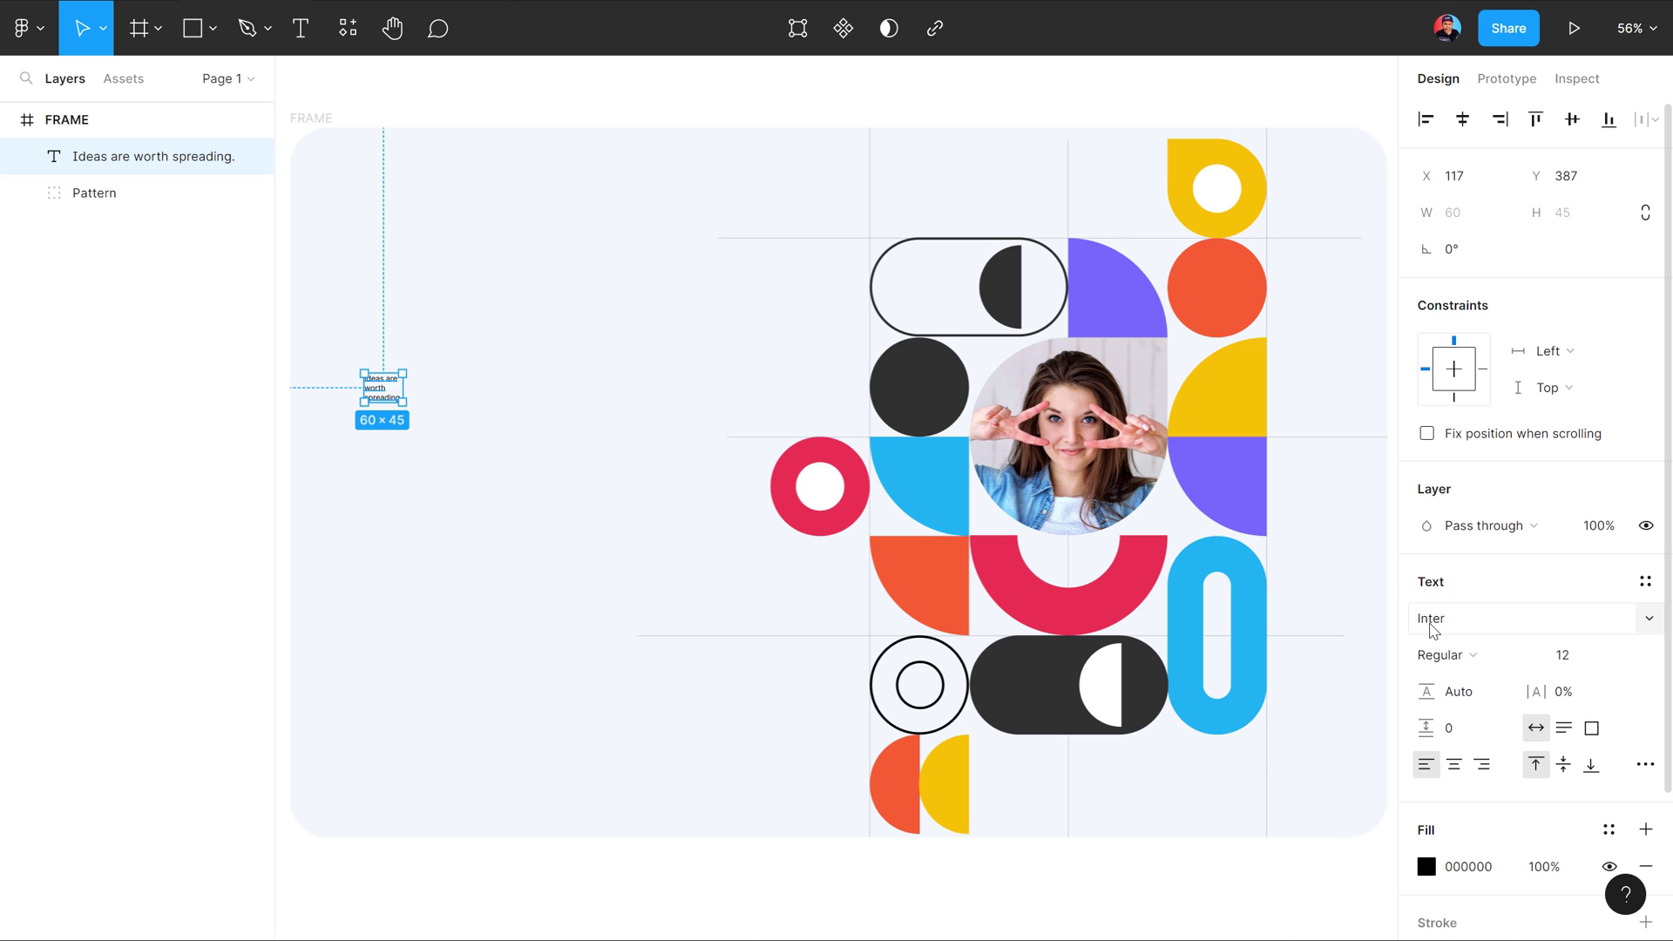
text(119)
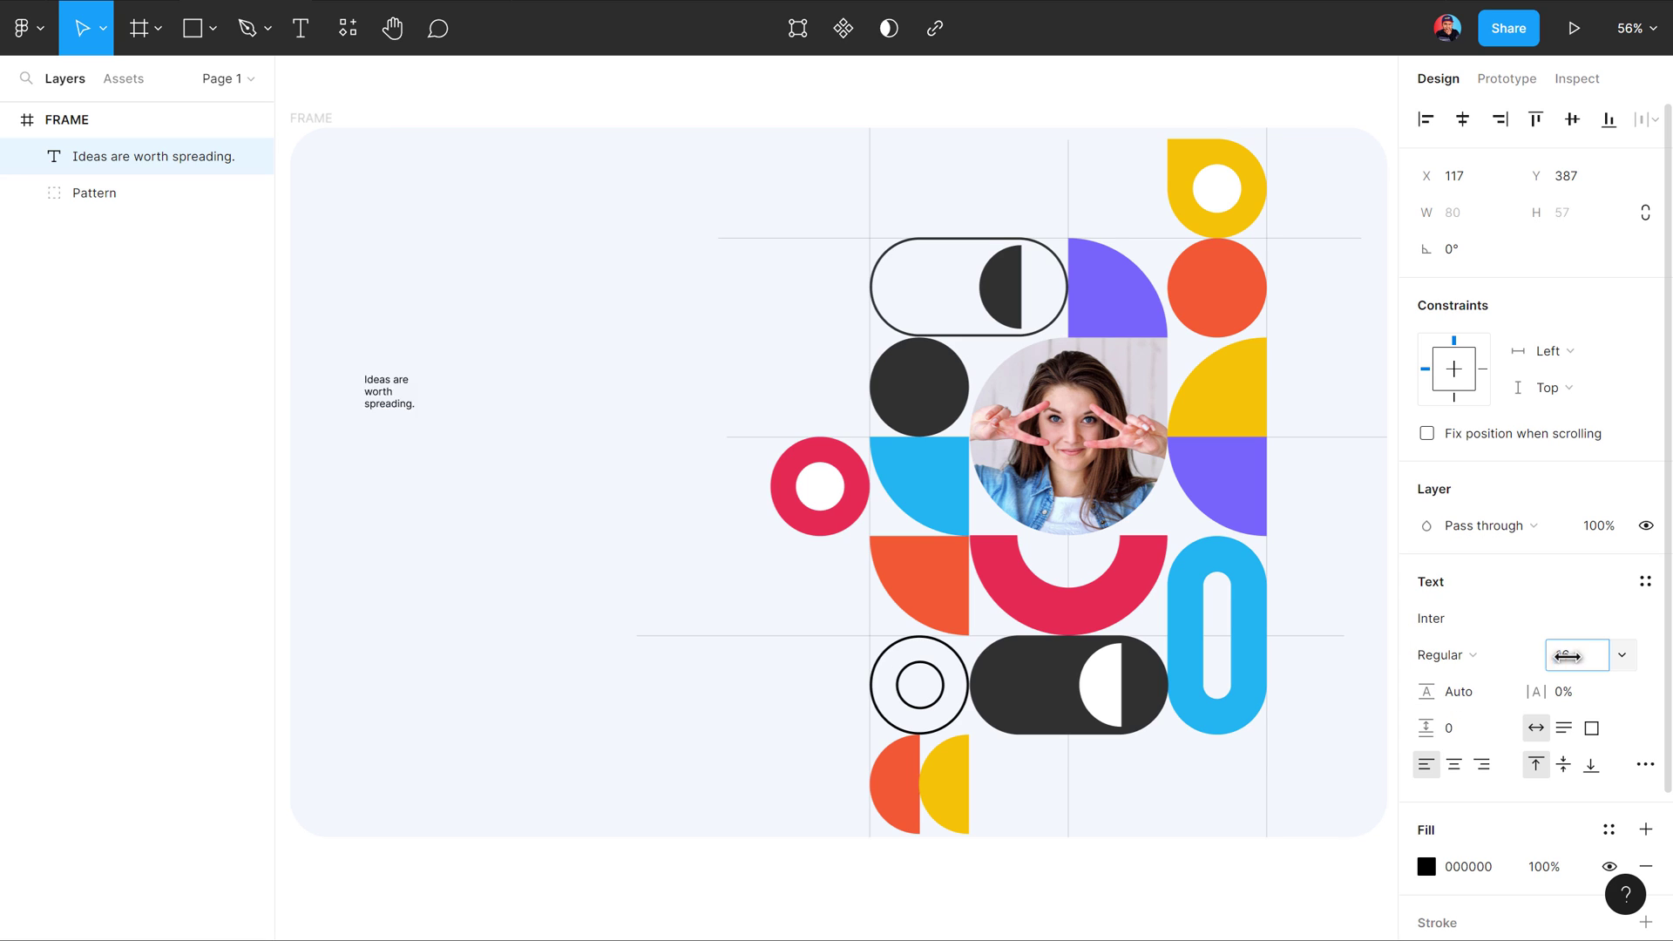
key(Return)
key(Down)
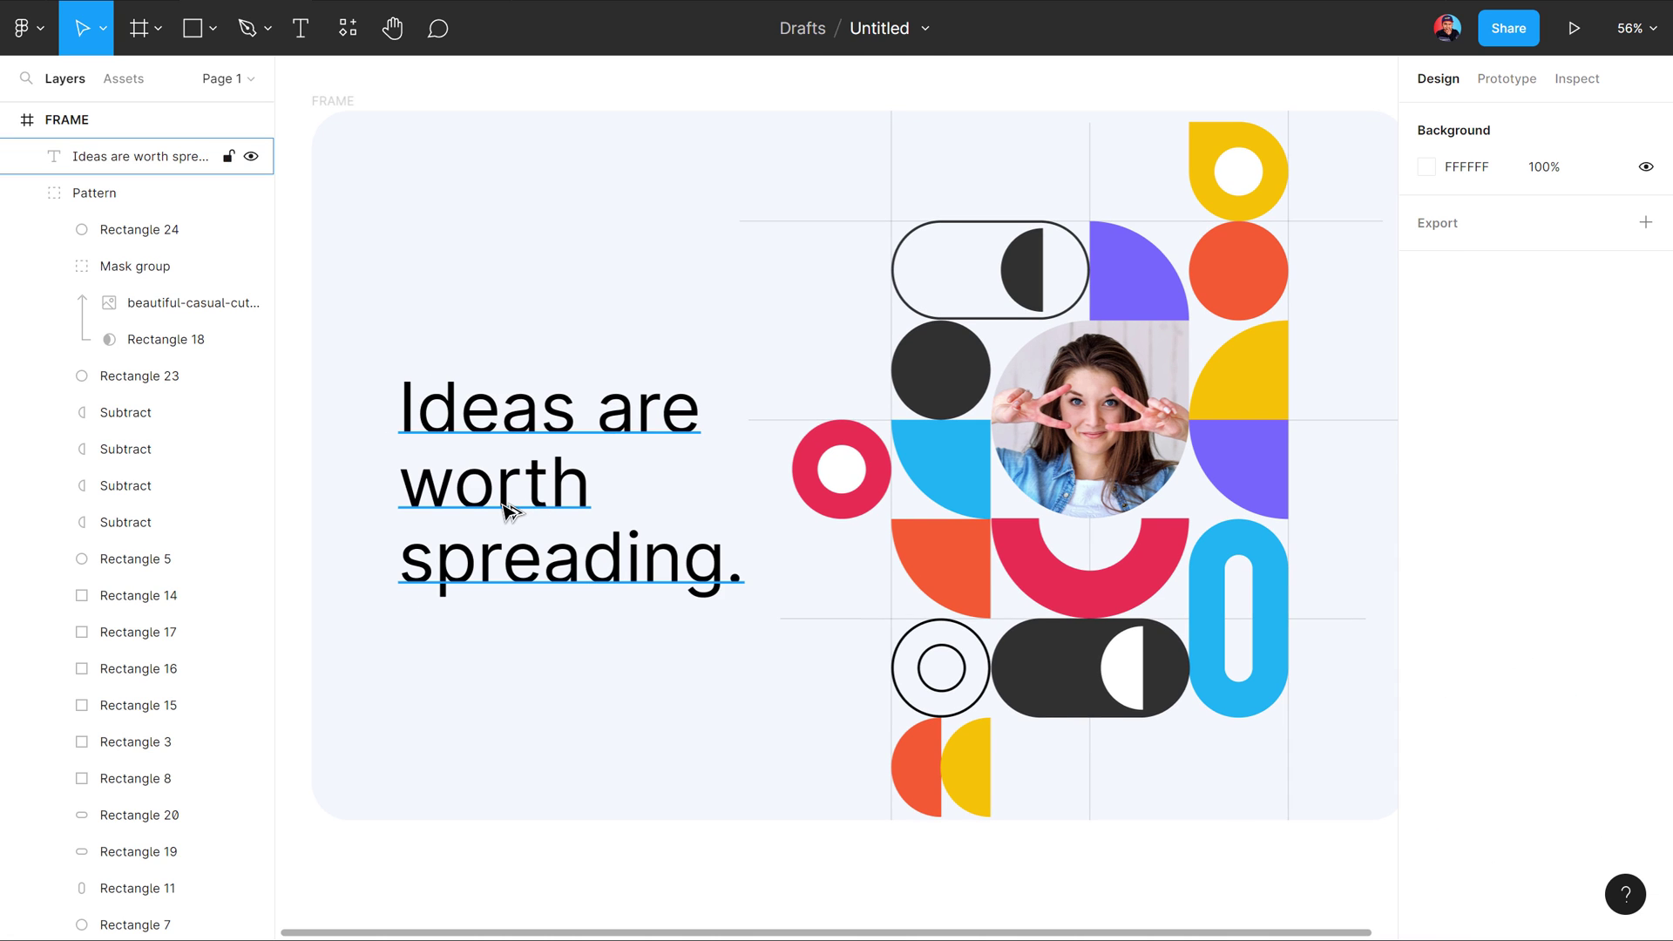
Step: Duplicate the headline below, retyped as 'Explore your creativity with the inspiring classes in design and illustrations.'
drag(505, 510, 493, 704)
double_click(493, 704)
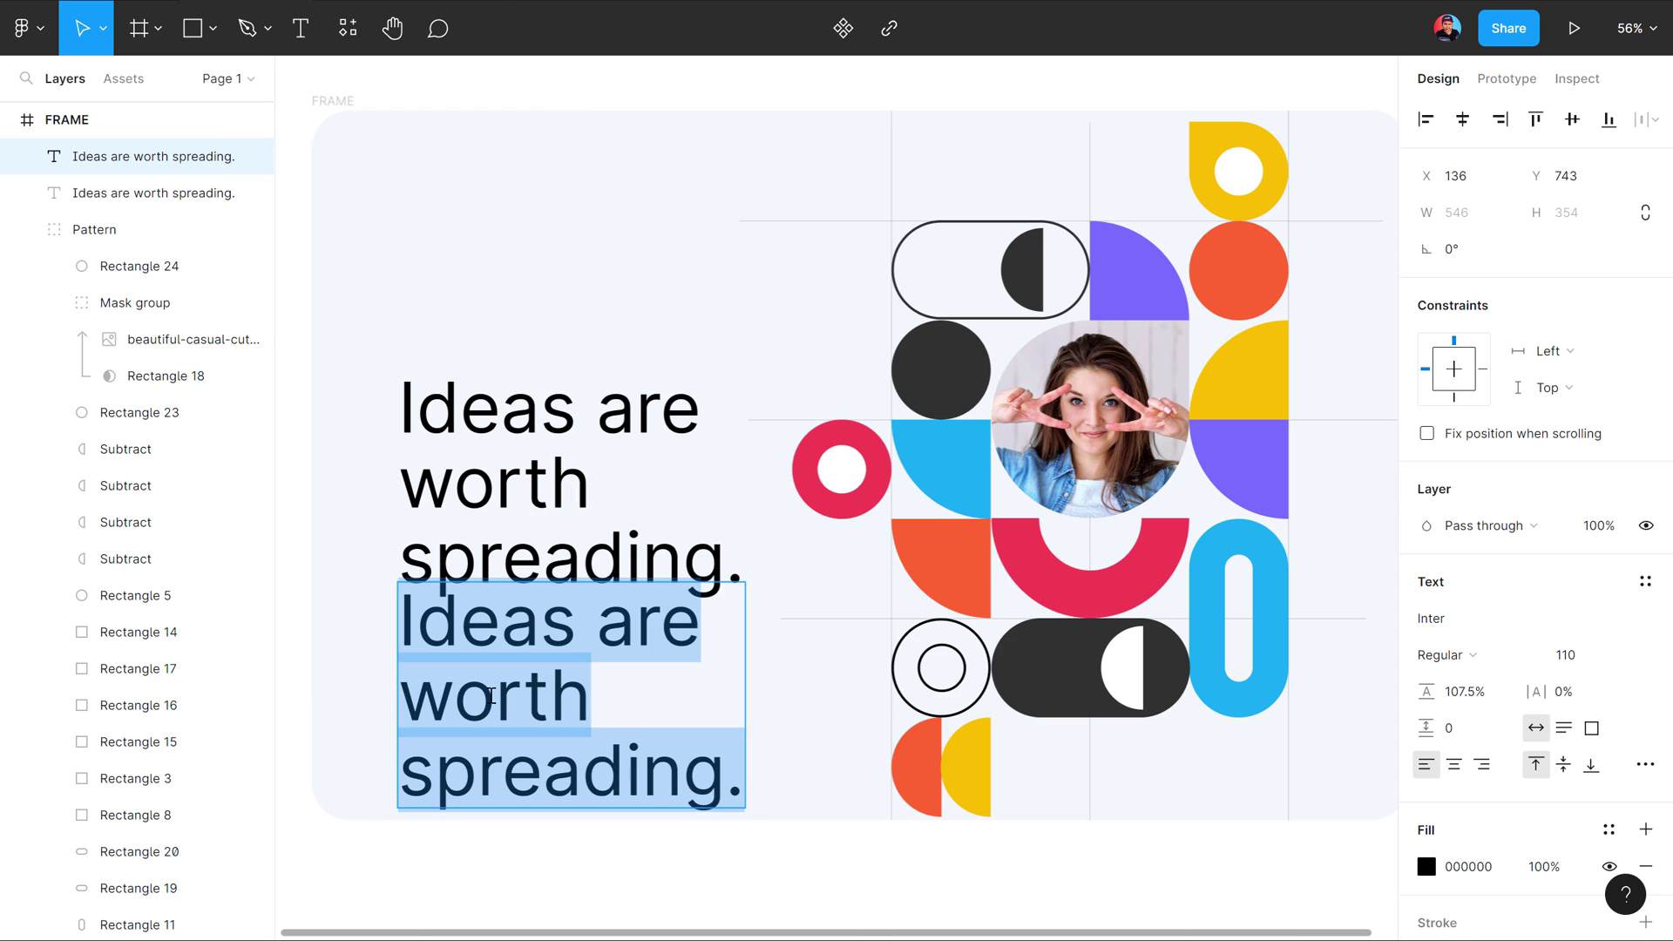
text(Explore your creativity with the inspiring)
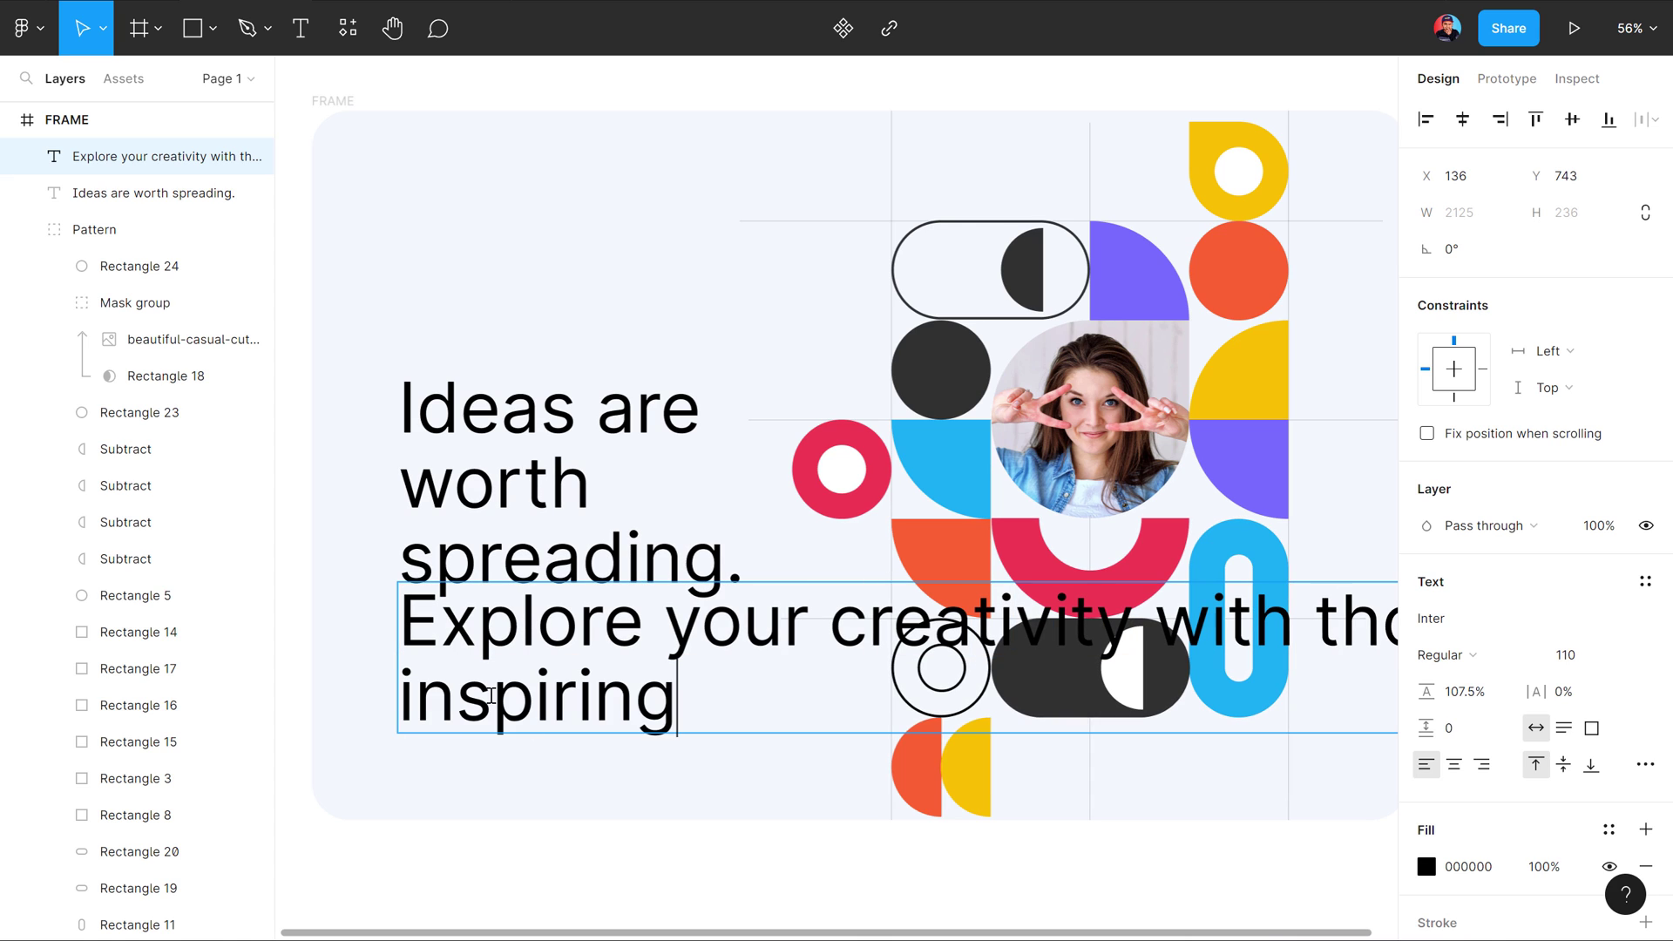
text( classes in design and illustrations.)
key(Escape)
Step: Make the subtitle size 21 and grey, then move both texts up
mouse_move(1559, 655)
mouse_down()
mouse_move(1353, 681)
mouse_move(1481, 691)
mouse_up()
text(21)
key(Return)
drag(523, 594, 523, 622)
click(1427, 866)
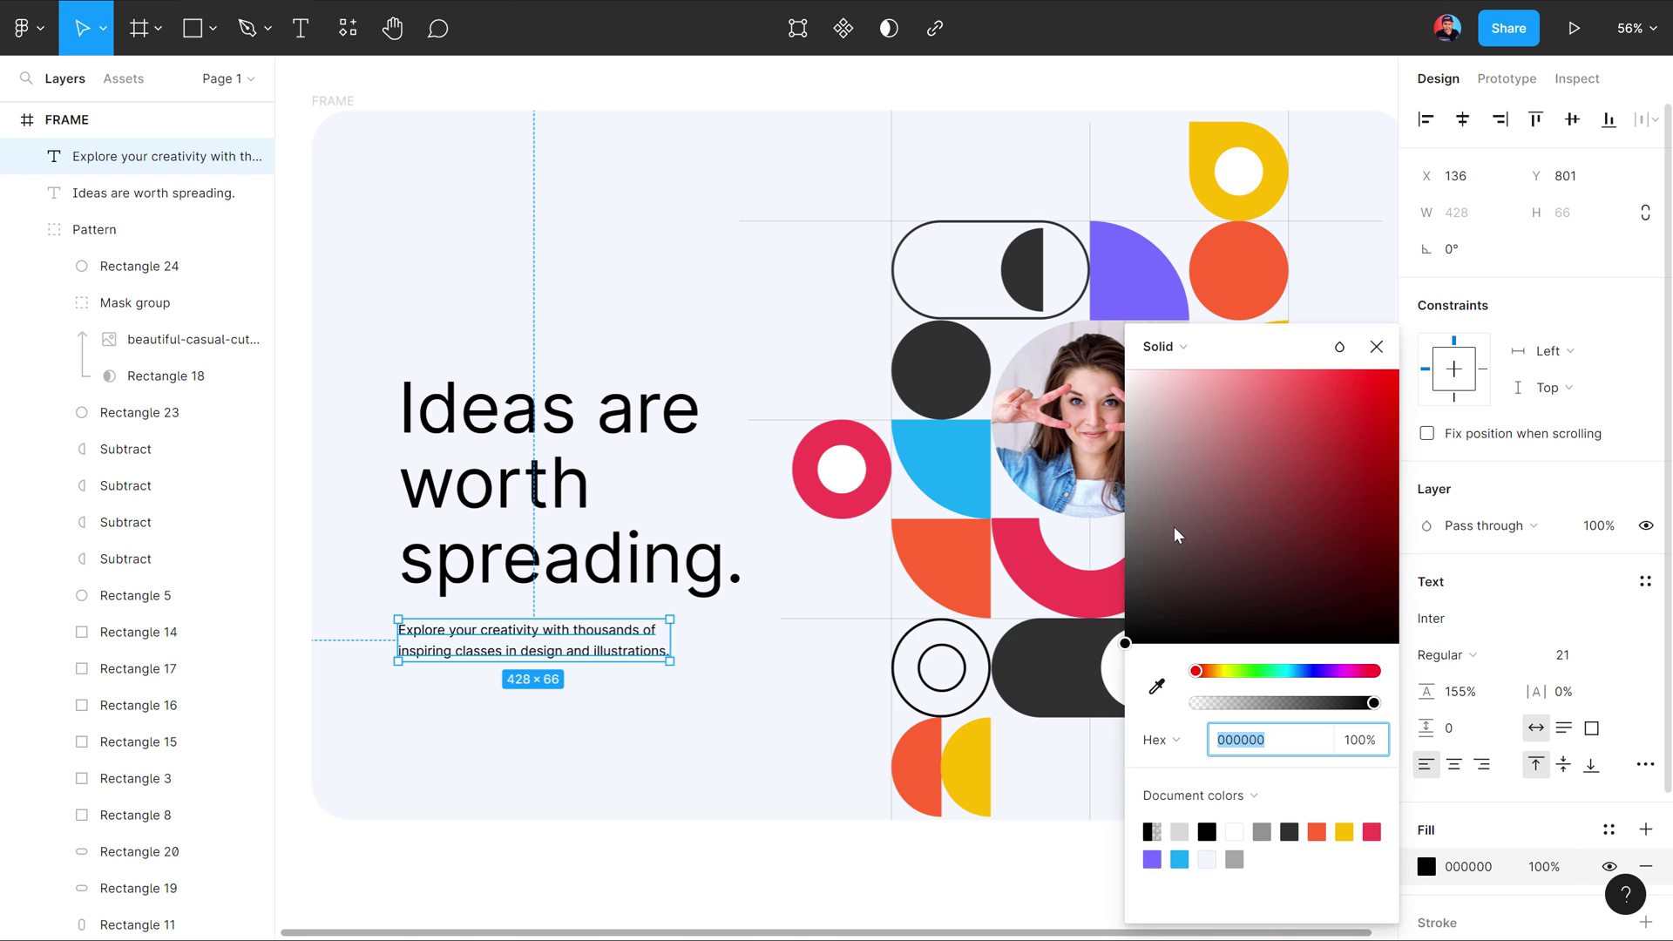
drag(1175, 535, 1090, 541)
shift+click(501, 507)
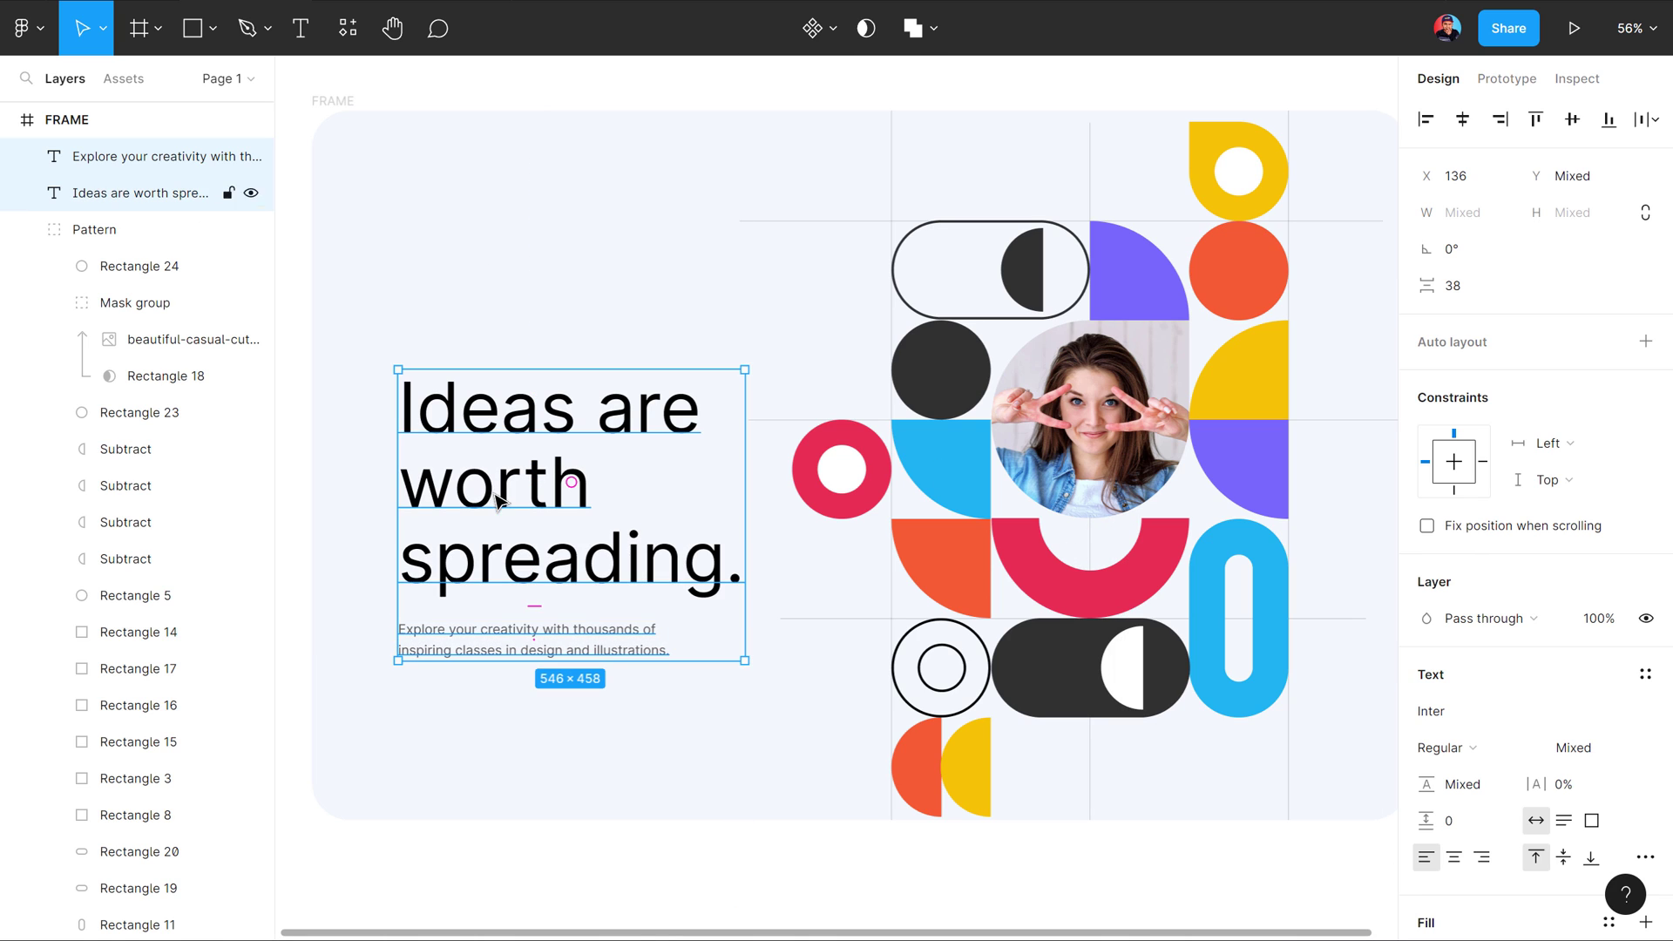
drag(501, 507, 501, 458)
Step: Copy the subtitle above the headline, with fill 292929 and Bold weight
click(515, 676)
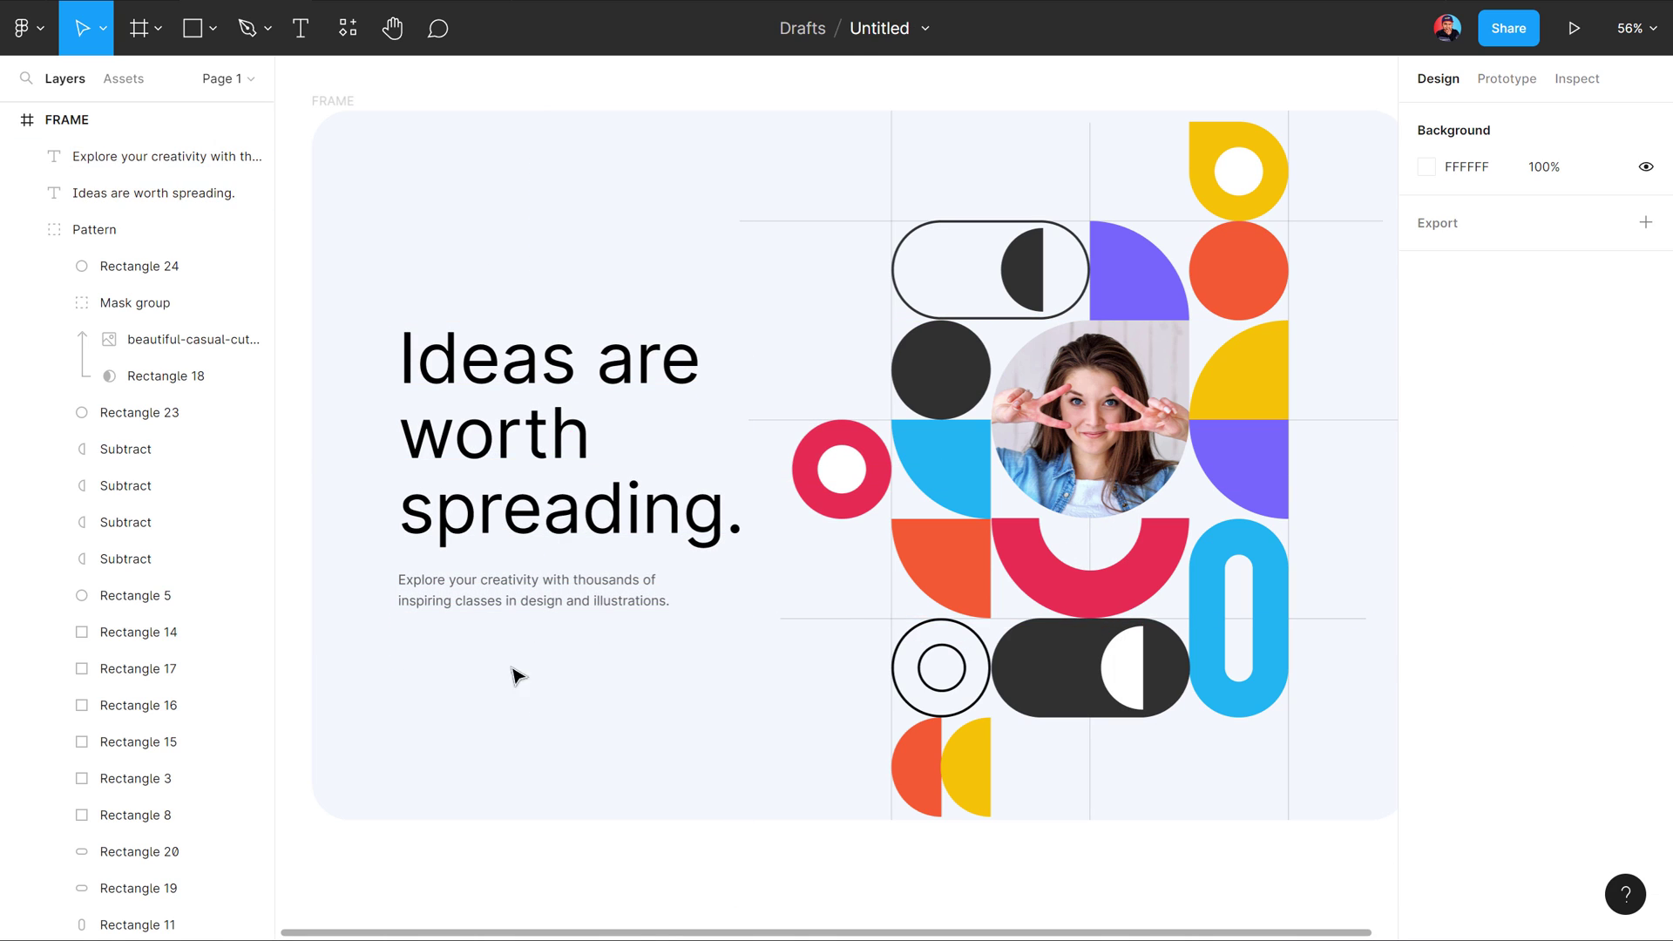
drag(478, 605, 475, 233)
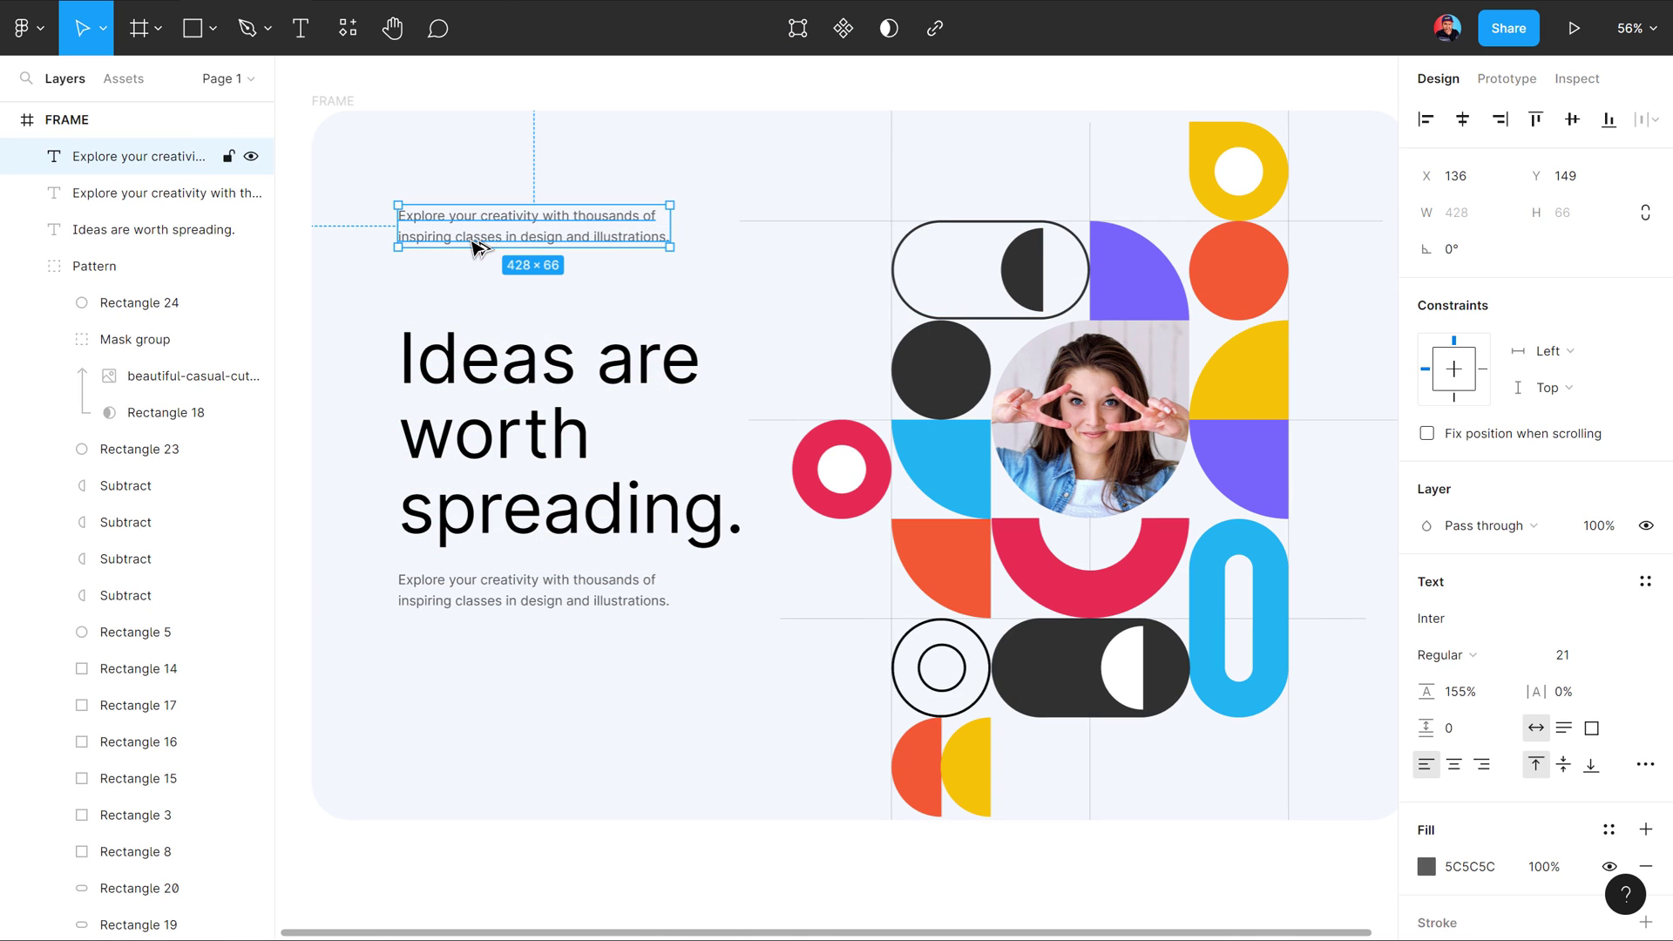
click(1426, 865)
click(1239, 739)
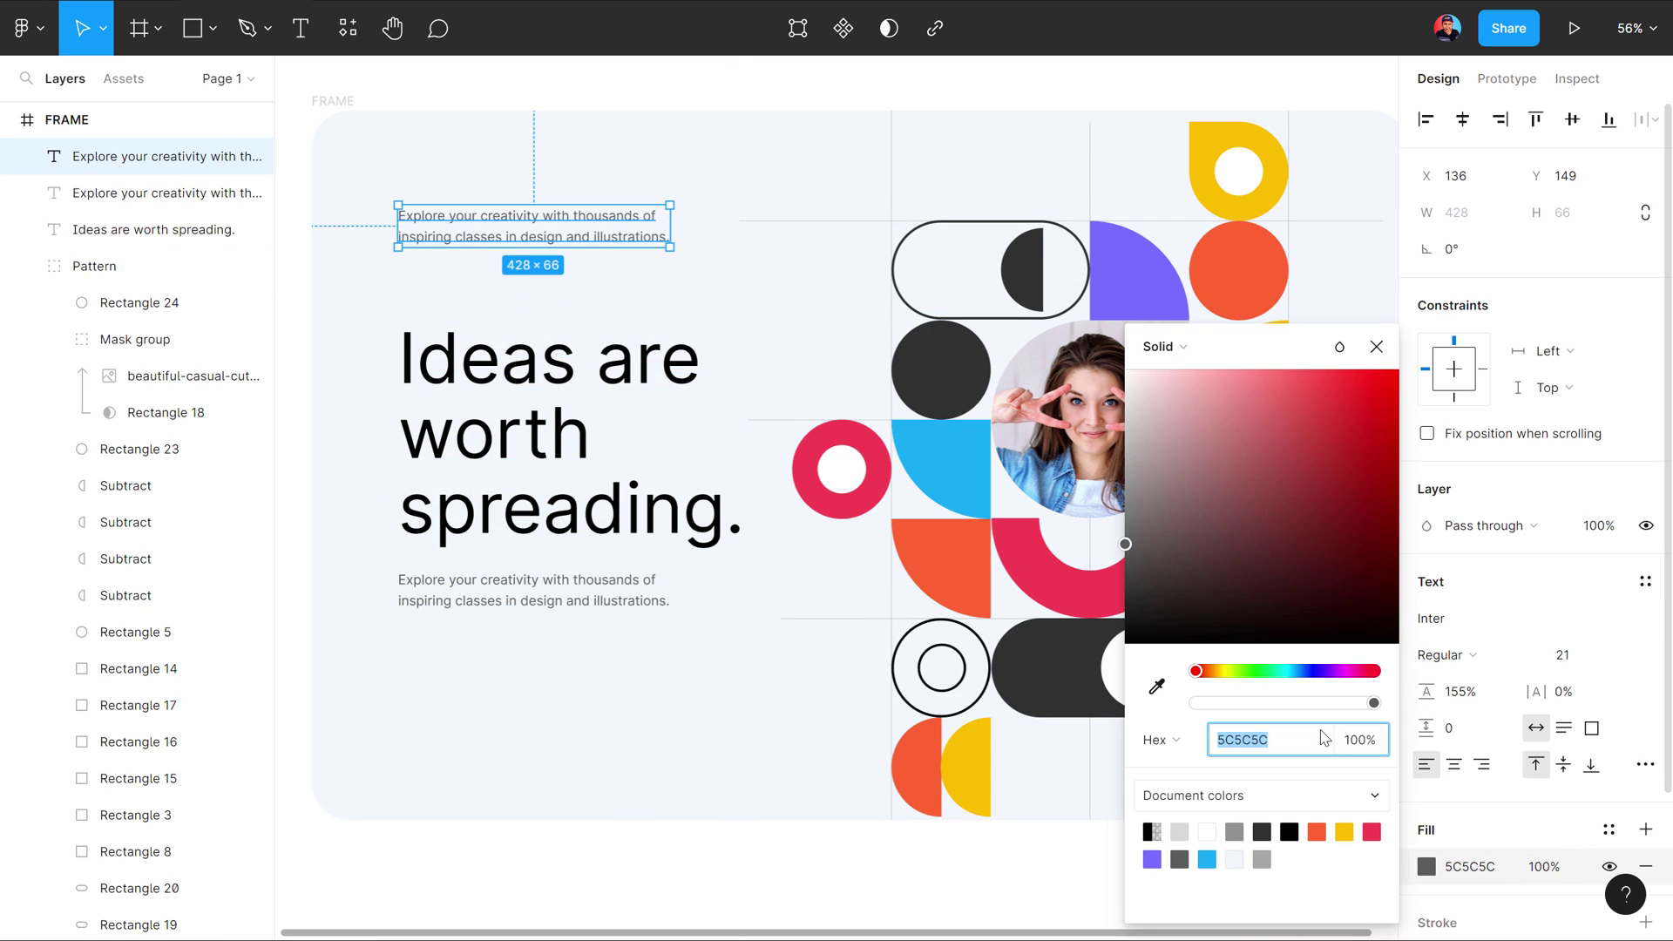
text(292929)
key(Return)
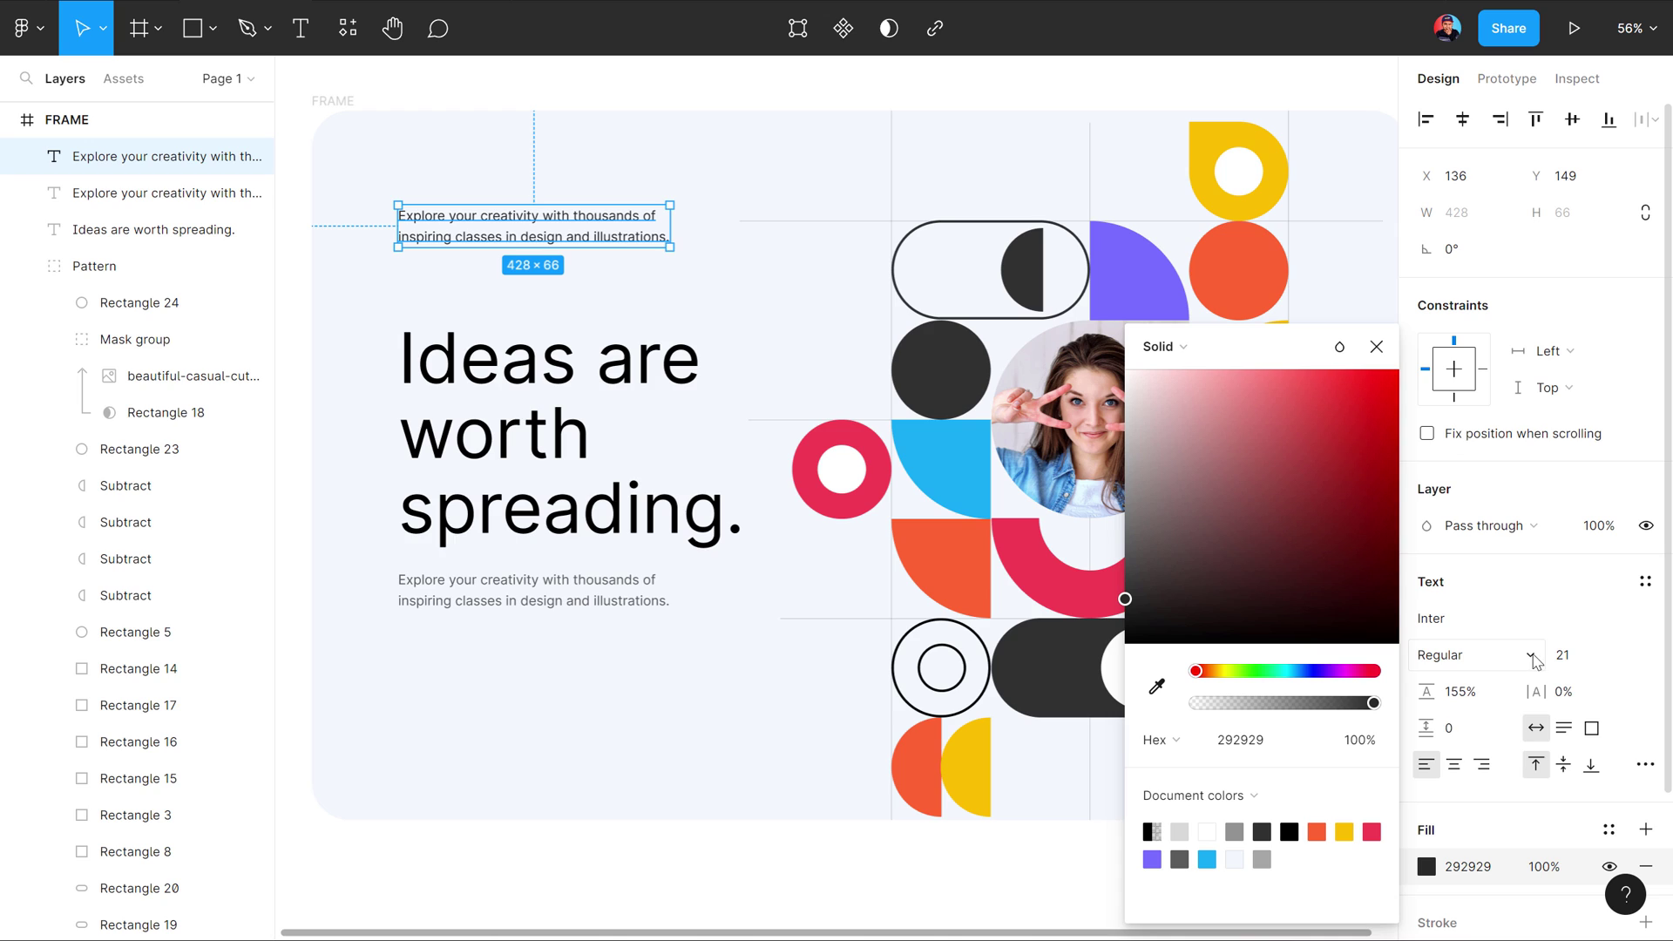
click(1535, 662)
click(1465, 537)
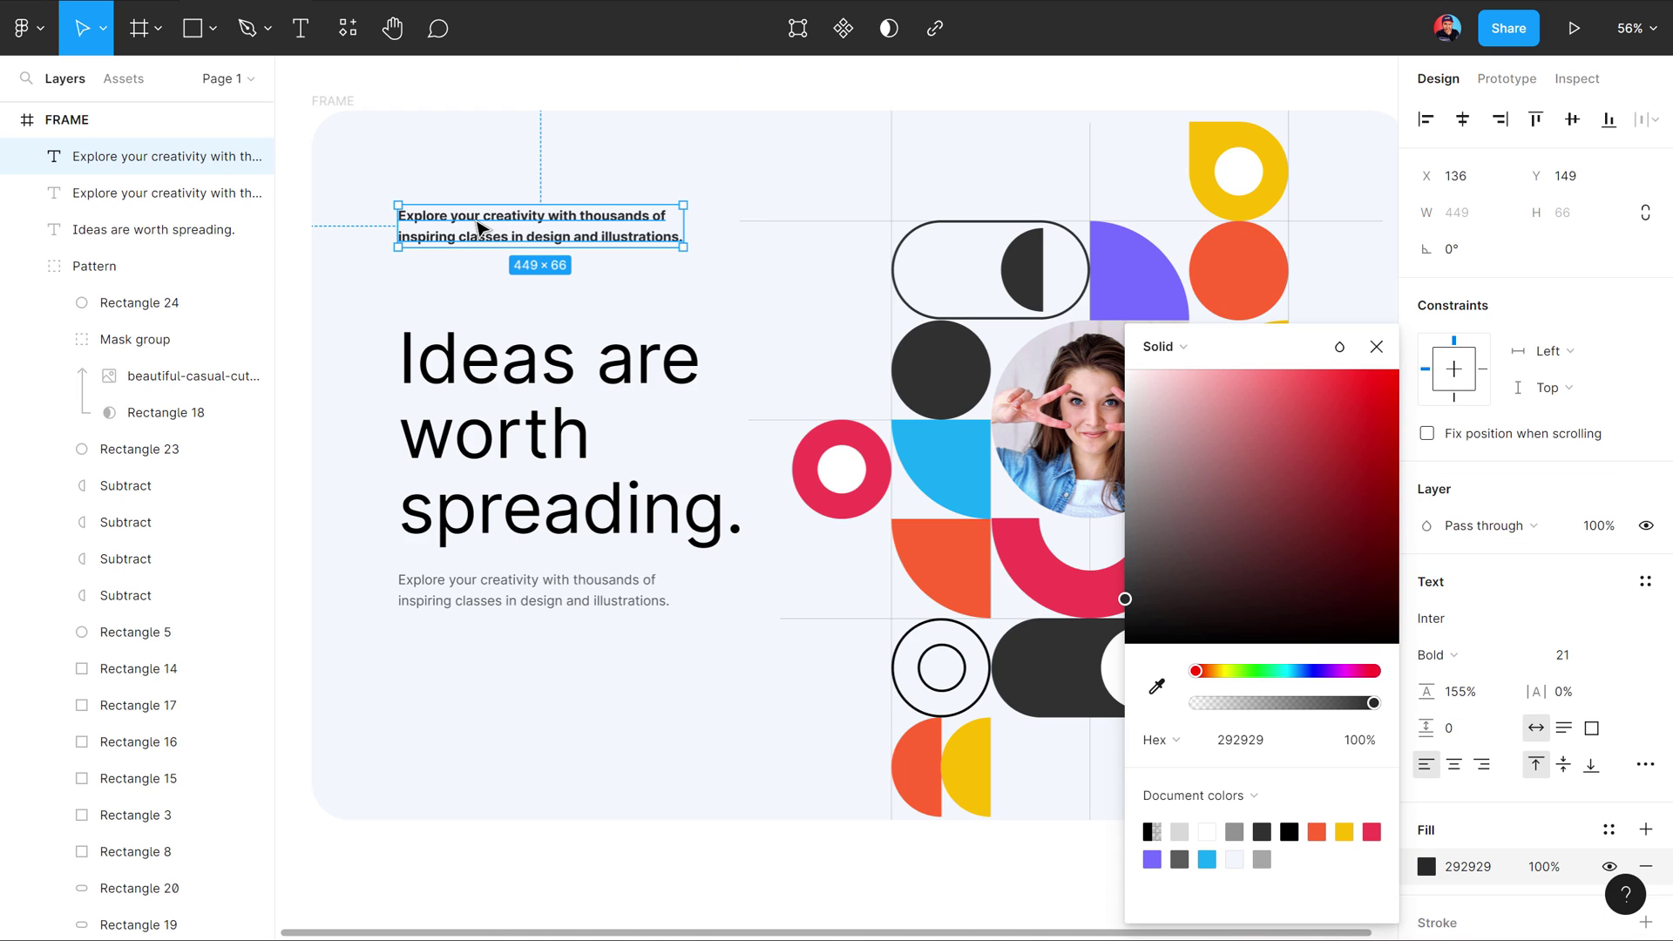
Step: Retype the copied text as the 'Design School.' label
double_click(478, 228)
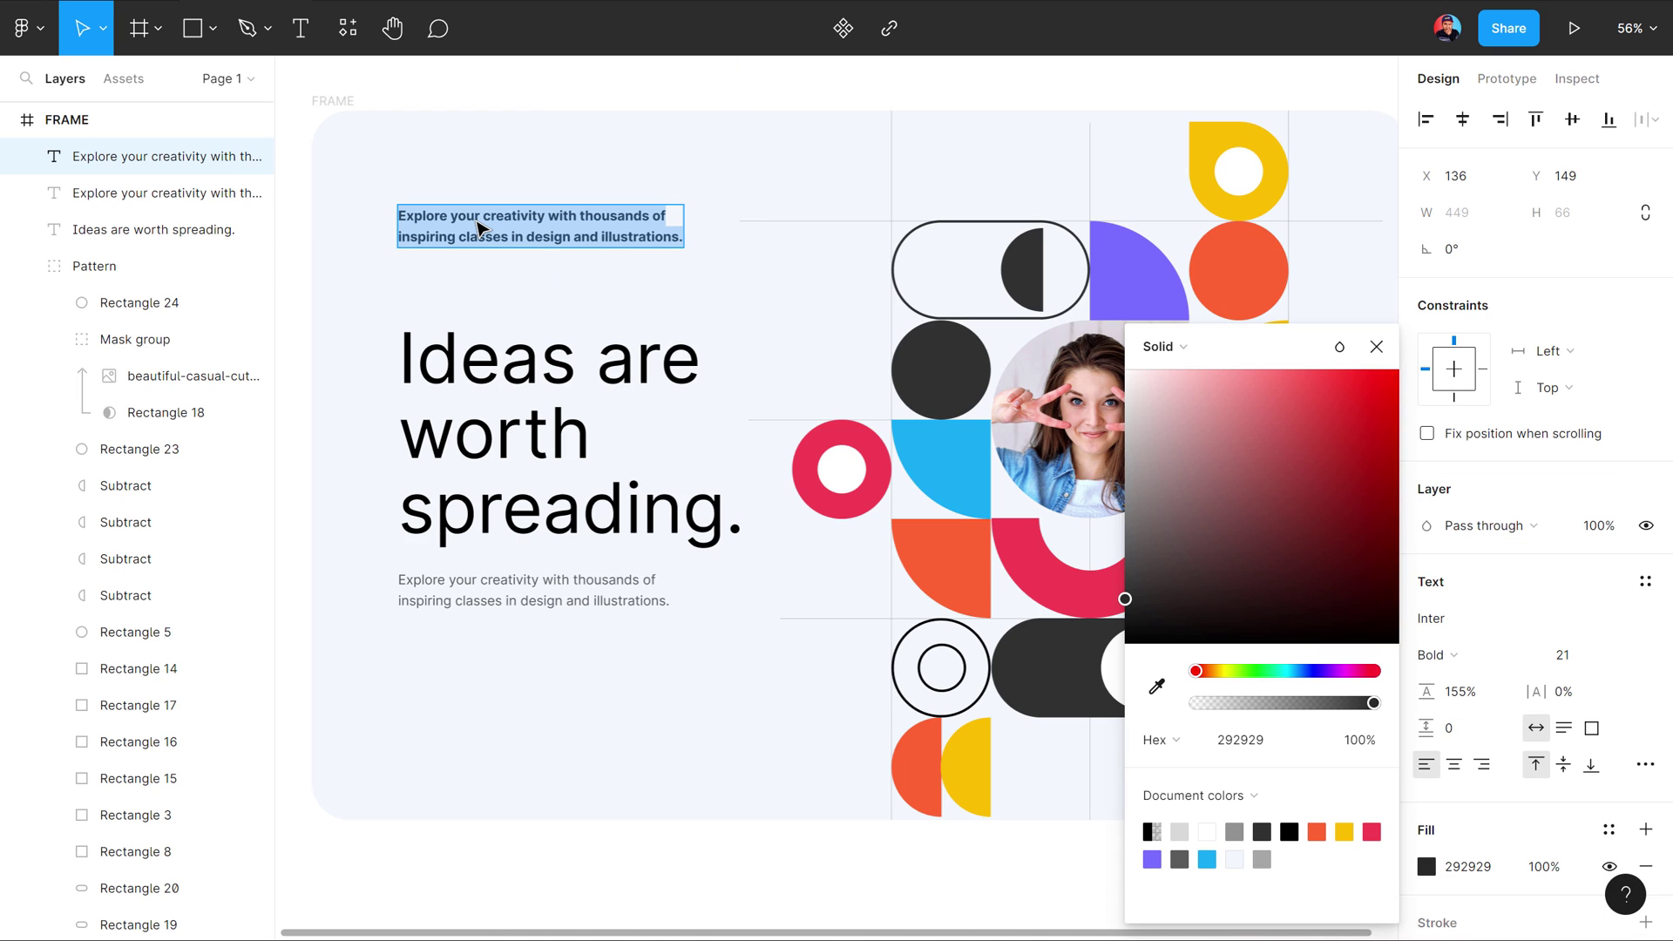
text(Design School.)
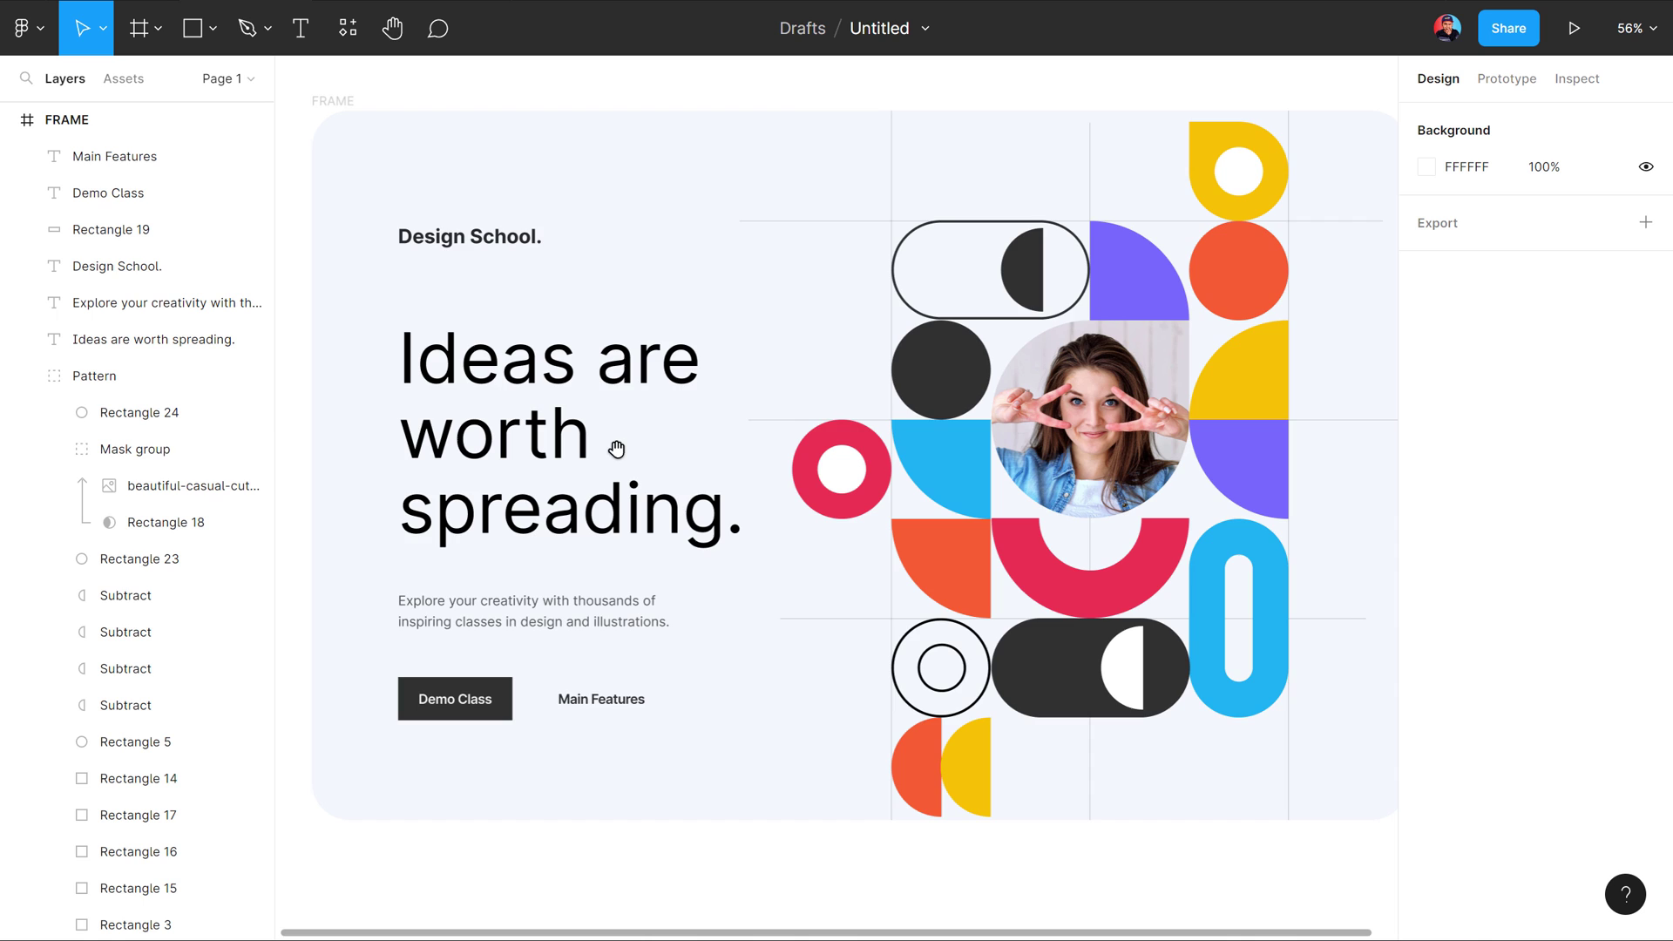
drag(617, 447, 597, 479)
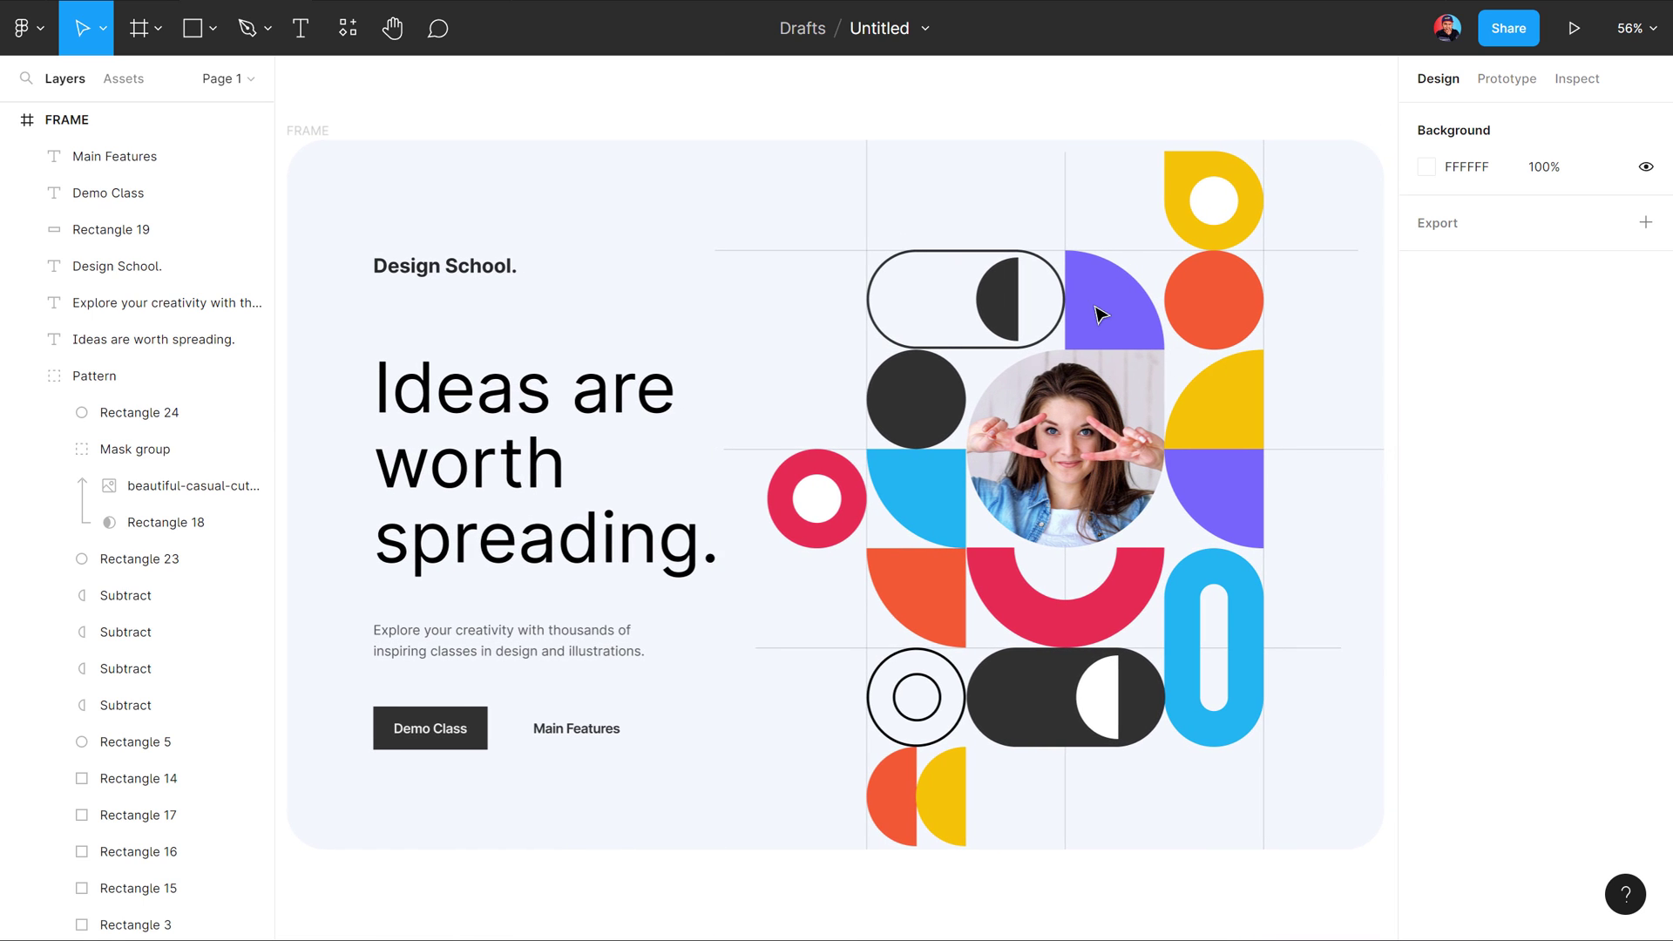
ctrl+scroll(923, 348, down, 2)
scroll(821, 448, up, 1)
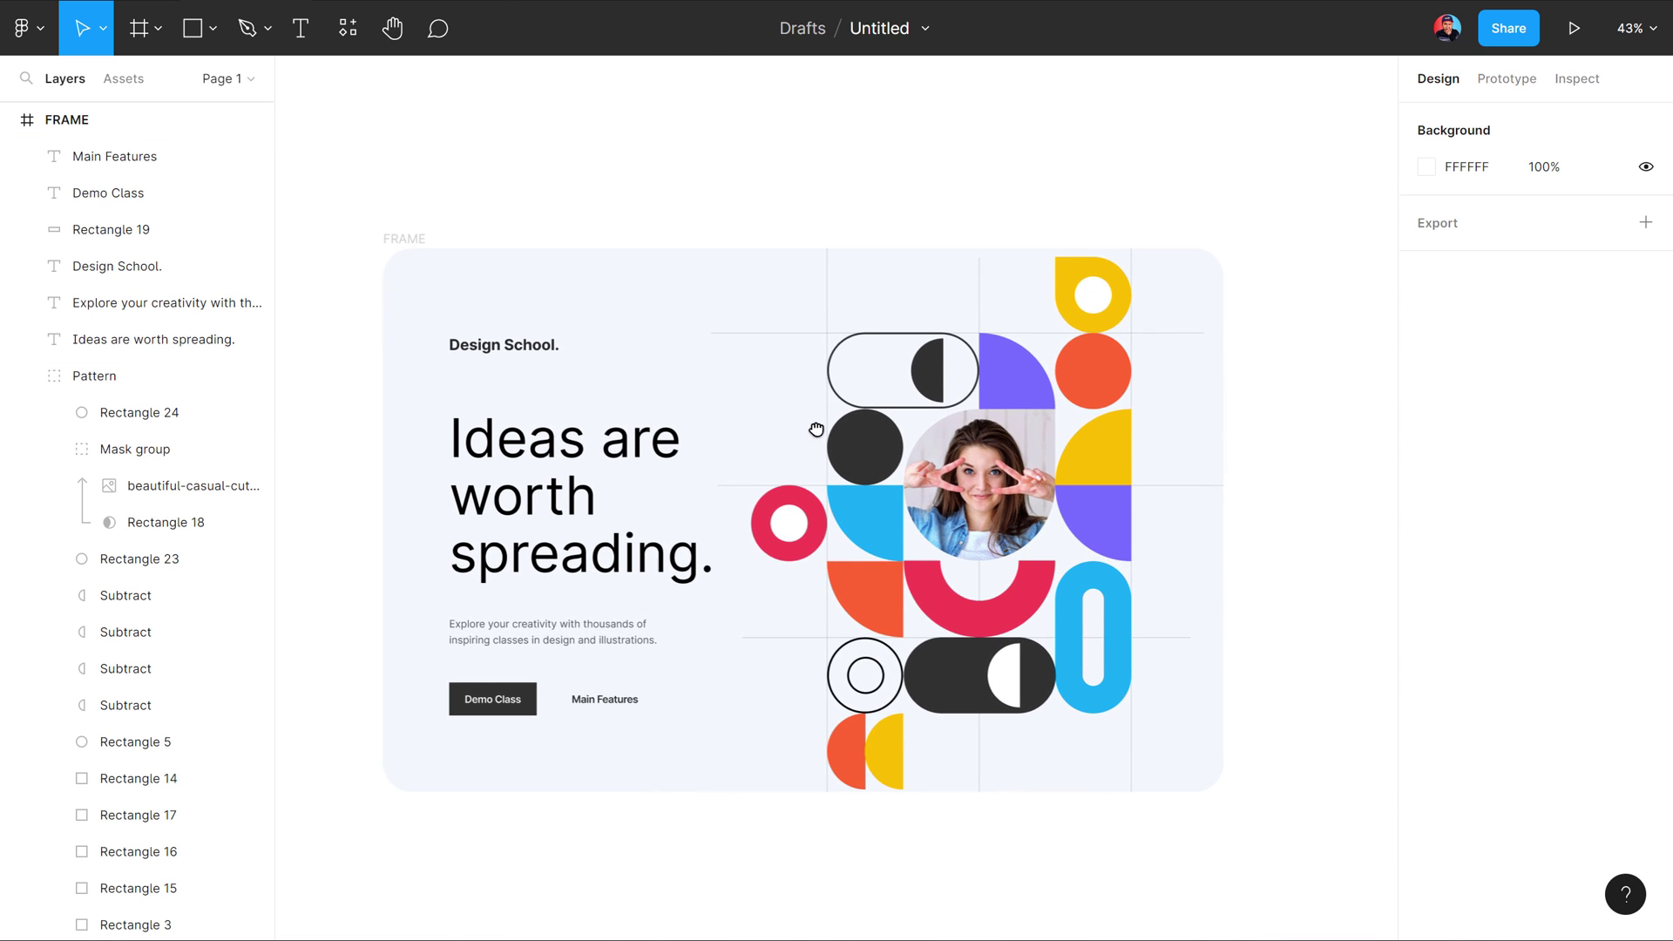
drag(1128, 484, 1157, 469)
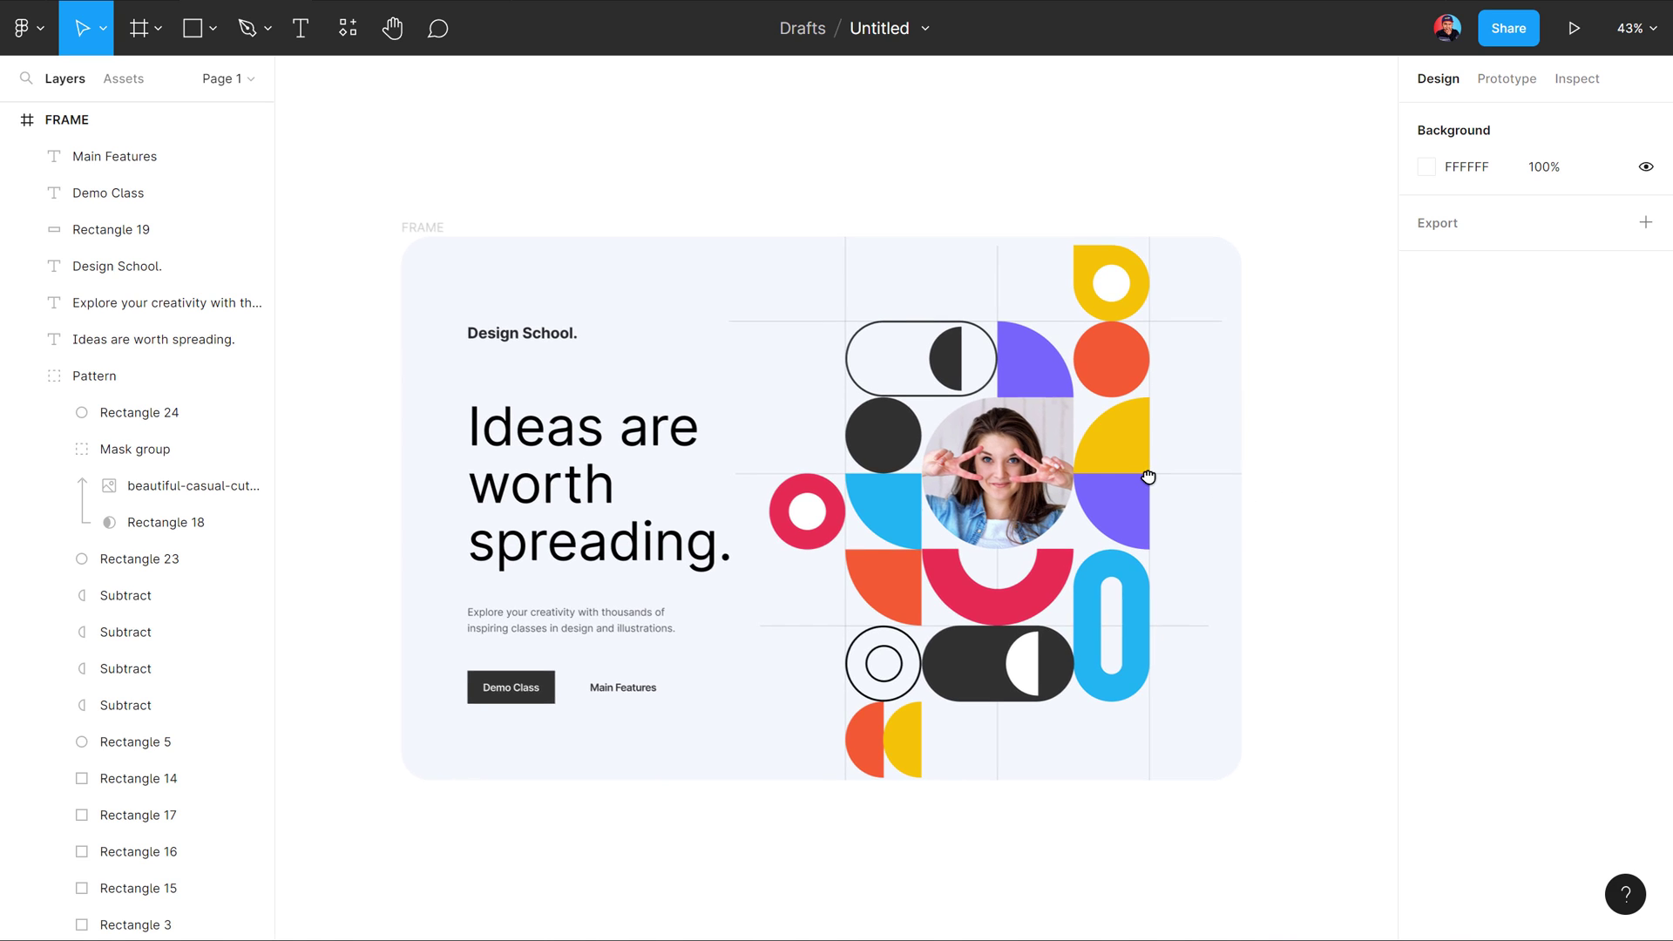